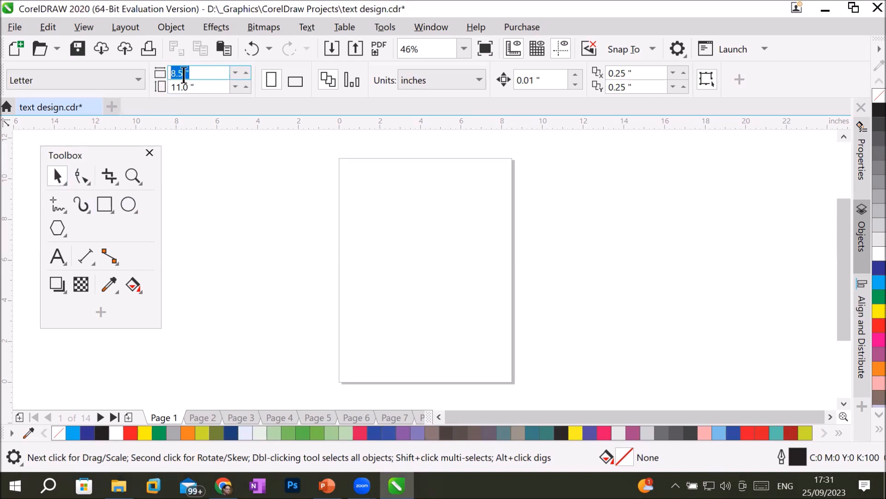
# Step: Review the page dimensions and the list of page size presets, keeping the Letter preset
pyautogui.moveTo(198, 88); pyautogui.dragTo(155, 88)
pyautogui.click(142, 79)
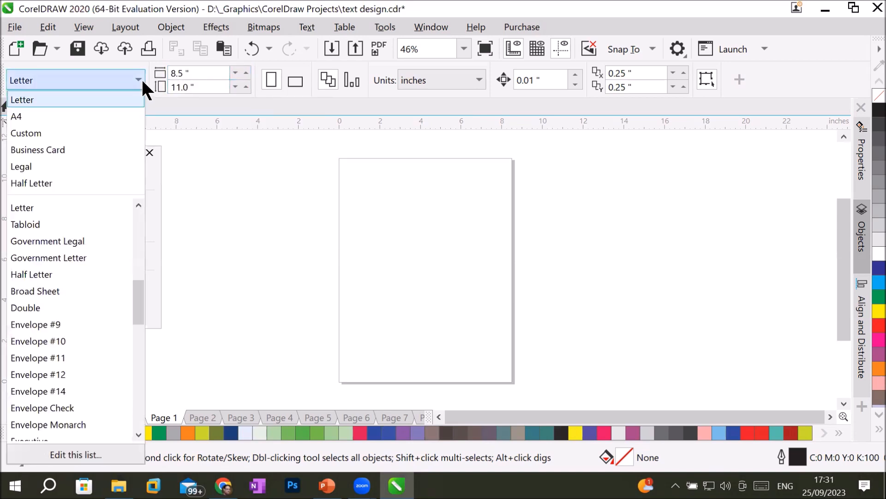
pyautogui.click(141, 78)
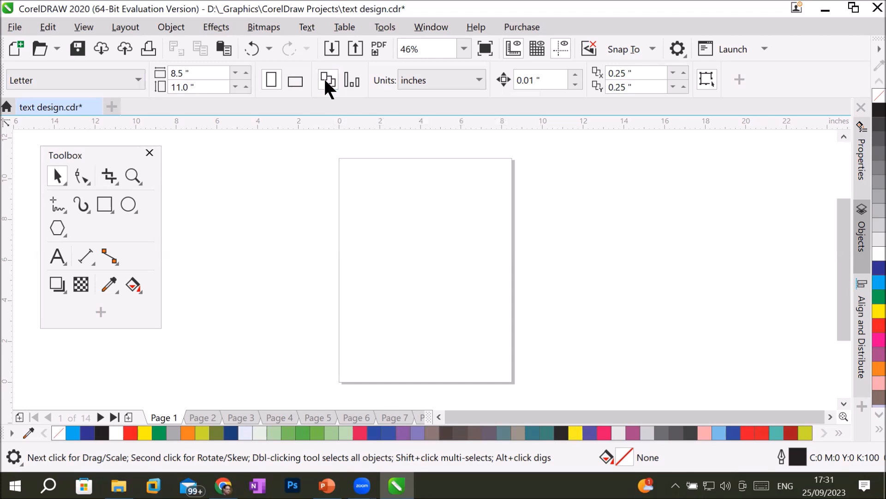
# Step: Go through pages 2 to 7 to examine their size and orientation, and return to page 1
pyautogui.click(200, 416)
pyautogui.click(248, 417)
pyautogui.click(277, 416)
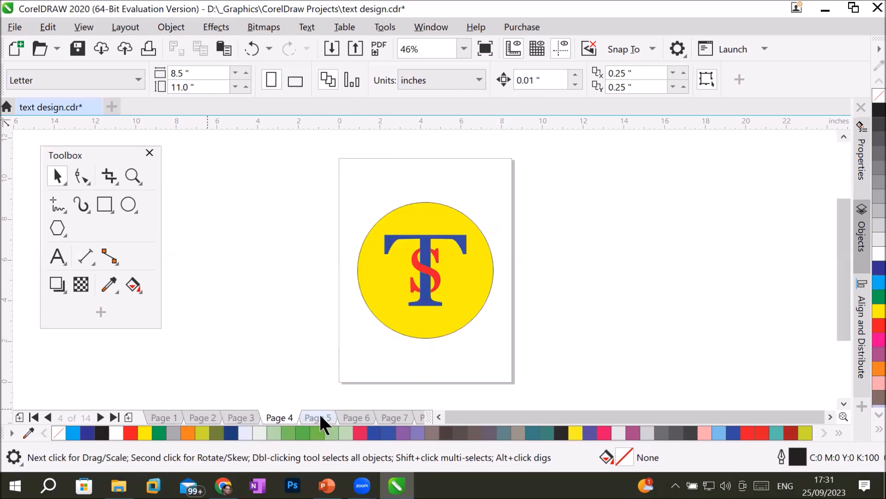
pyautogui.click(320, 417)
pyautogui.click(360, 417)
pyautogui.click(393, 417)
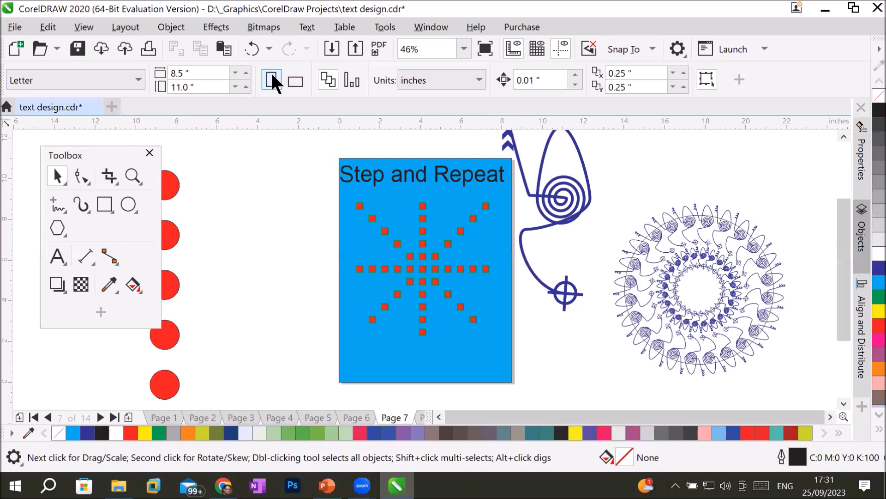
pyautogui.click(171, 417)
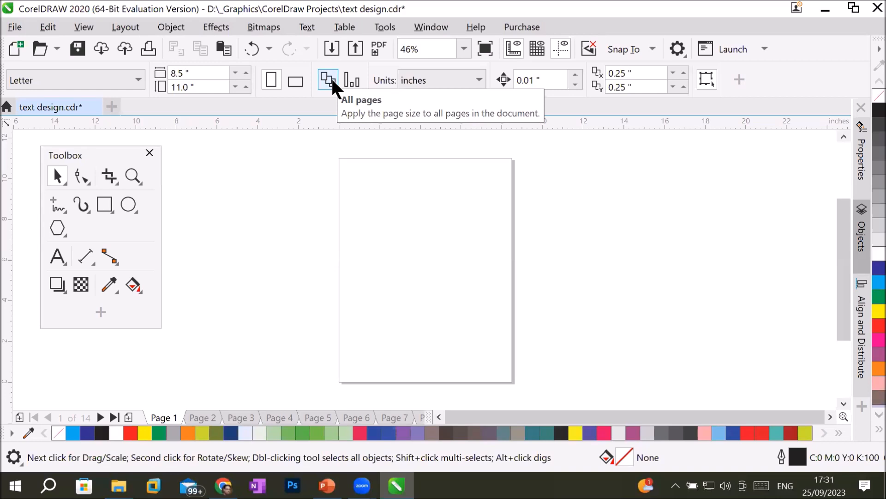
# Step: Switch all pages to landscape and check the orientation on pages 6, 7, 8 and 4
pyautogui.click(295, 87)
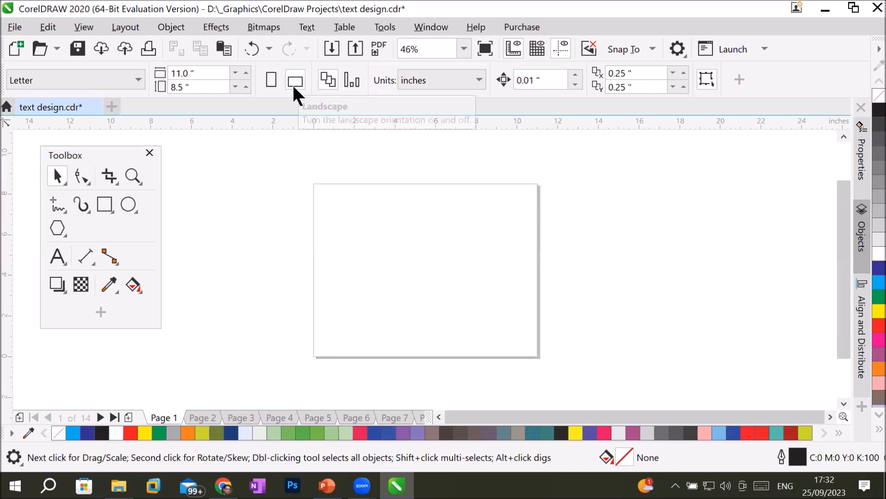
pyautogui.click(363, 417)
pyautogui.click(388, 417)
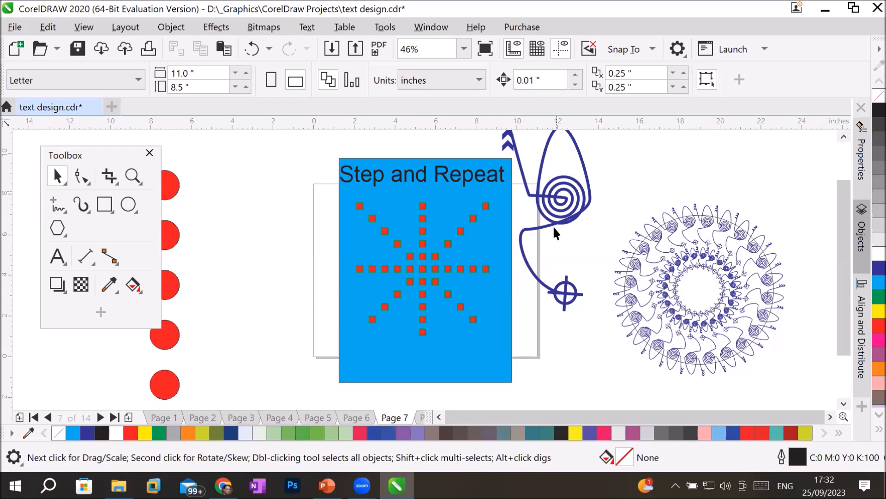
pyautogui.click(414, 414)
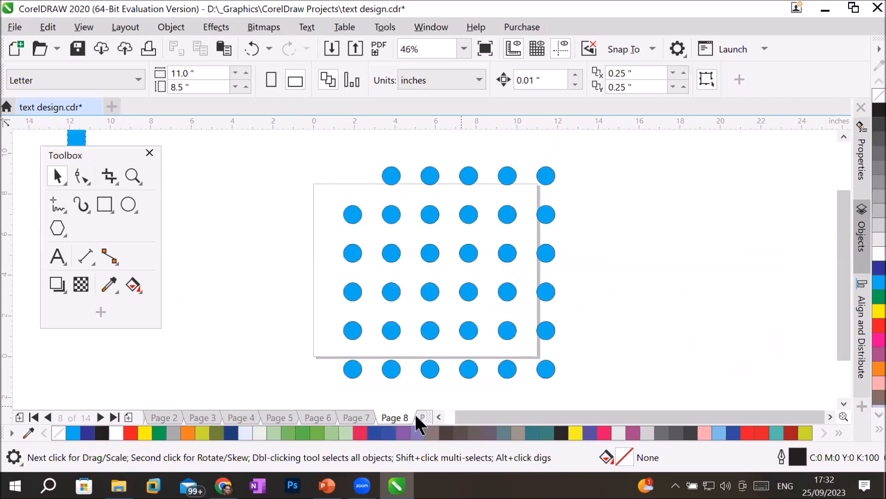
pyautogui.click(258, 417)
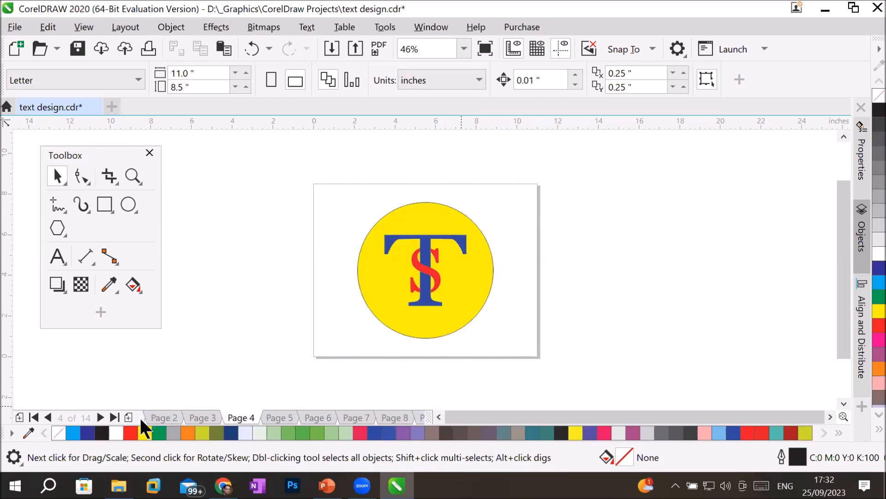
# Step: On page 2, move the flyer and both Fortune magazine covers off the page area to clear it
pyautogui.click(156, 417)
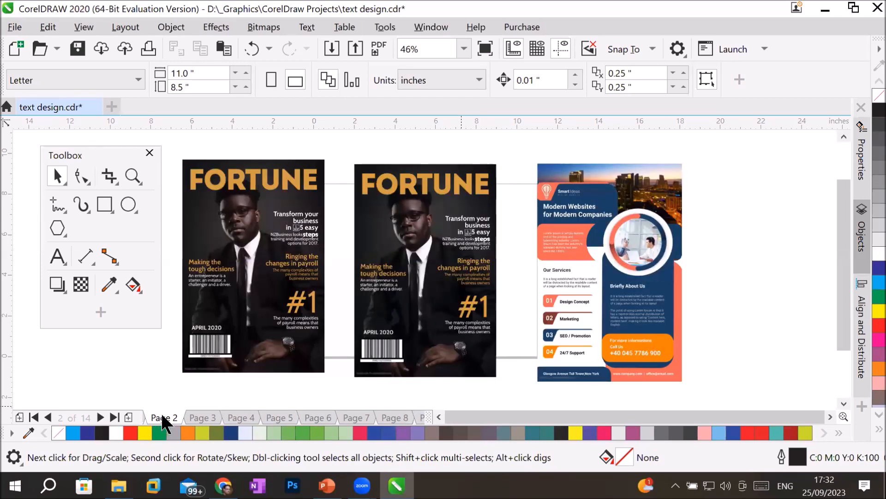
pyautogui.moveTo(614, 203); pyautogui.dragTo(668, 194)
pyautogui.moveTo(452, 232); pyautogui.dragTo(241, 347)
pyautogui.moveTo(245, 203); pyautogui.dragTo(87, 172)
pyautogui.moveTo(232, 219); pyautogui.dragTo(154, 300)
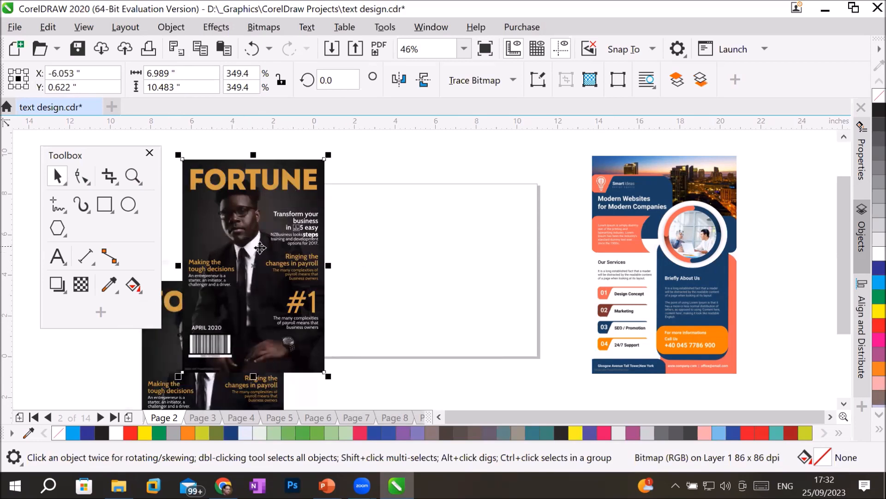
pyautogui.moveTo(274, 204); pyautogui.dragTo(826, 289)
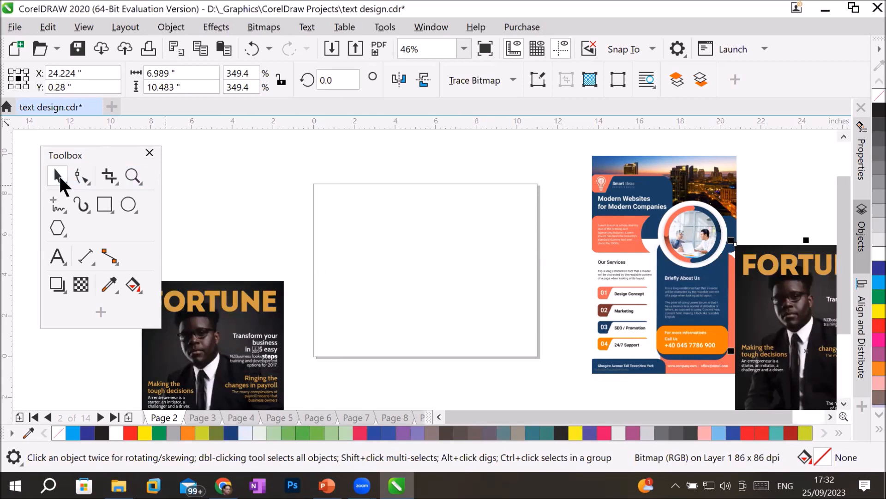
# Step: Compare the properties shown for the flyer and the magazine cover with the page settings shown when nothing is selected
pyautogui.click(392, 176)
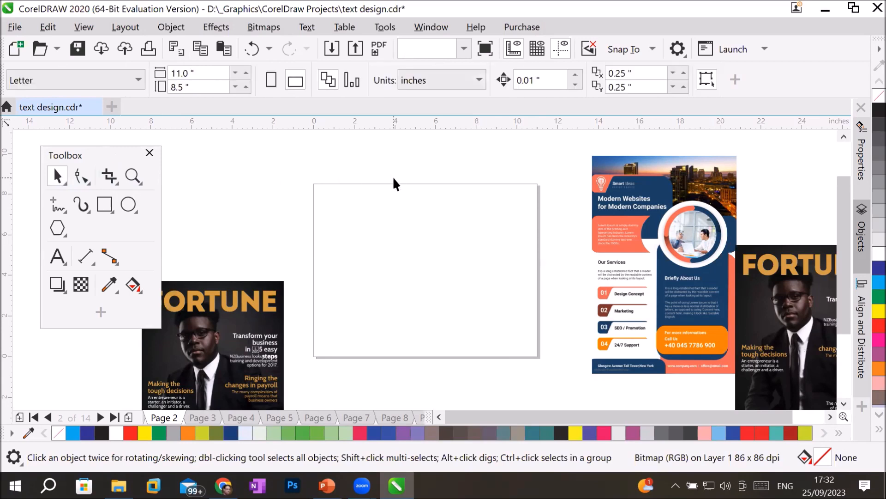
pyautogui.click(646, 185)
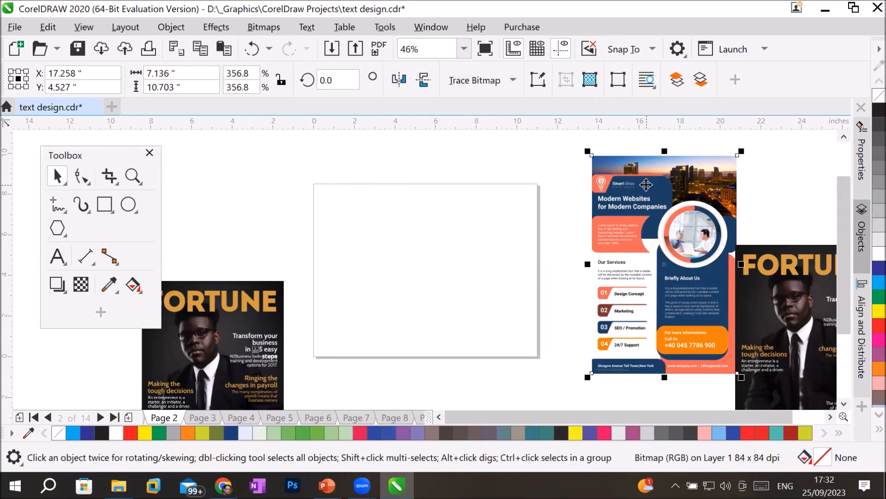
pyautogui.click(472, 156)
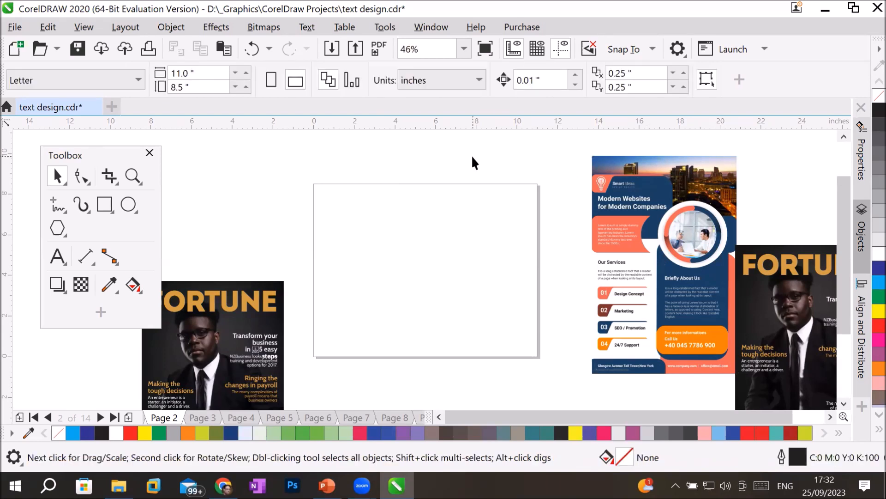
pyautogui.click(244, 320)
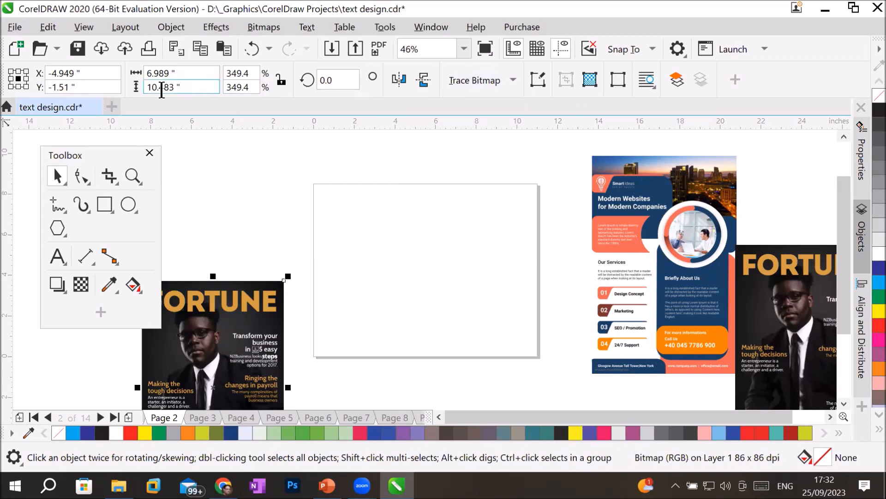
pyautogui.click(431, 159)
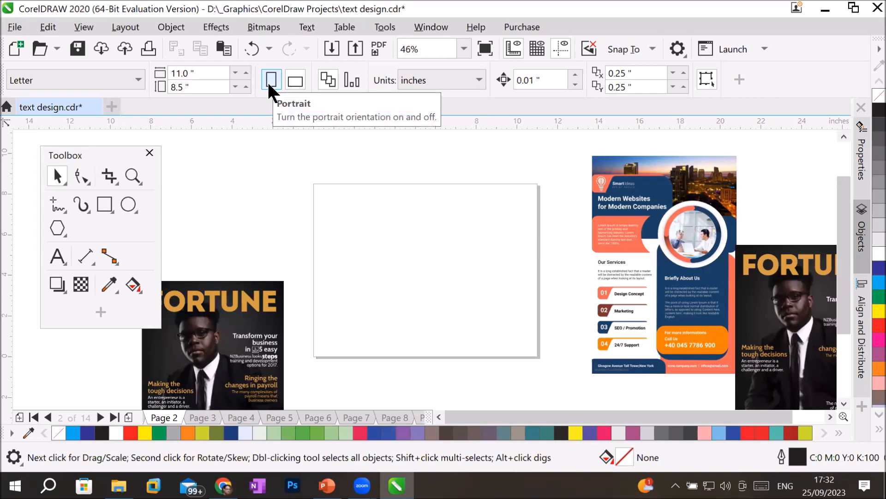
# Step: Alternate all pages between portrait and landscape, leaving them in portrait orientation
pyautogui.click(270, 81)
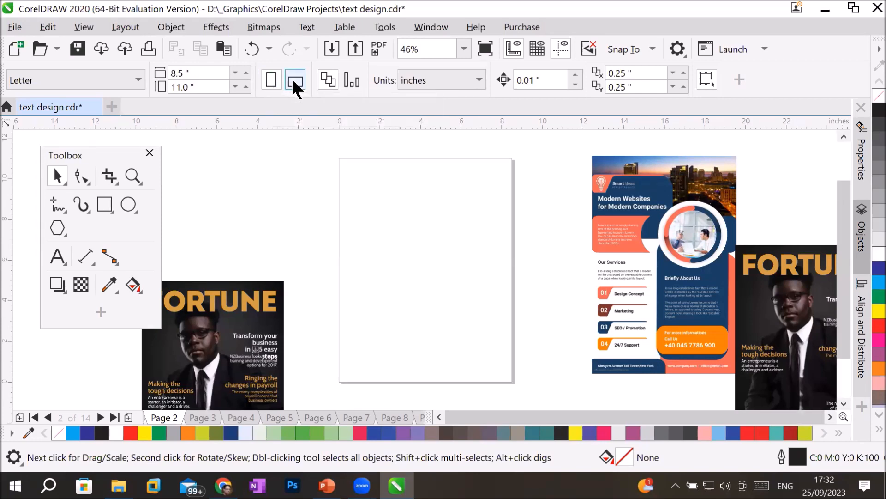
pyautogui.click(294, 81)
pyautogui.click(276, 73)
pyautogui.click(294, 78)
pyautogui.click(271, 86)
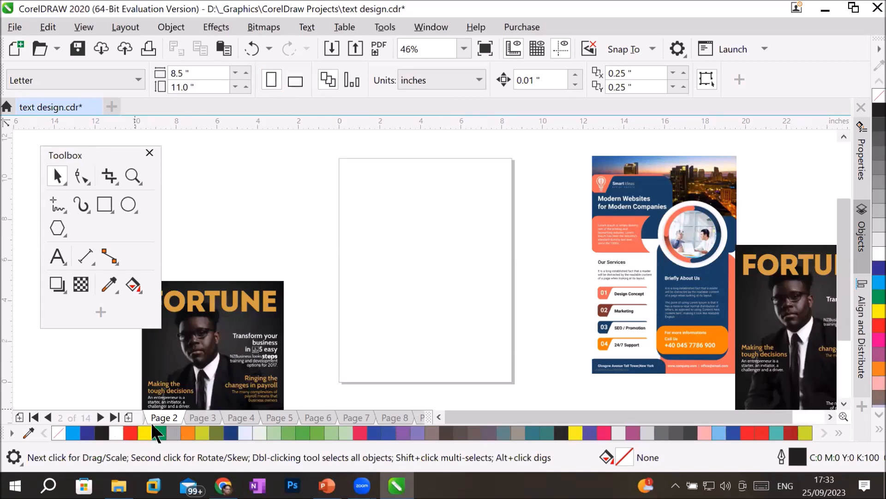
# Step: On page 1, apply page settings to the current page only and set the orientation to landscape
pyautogui.click(46, 416)
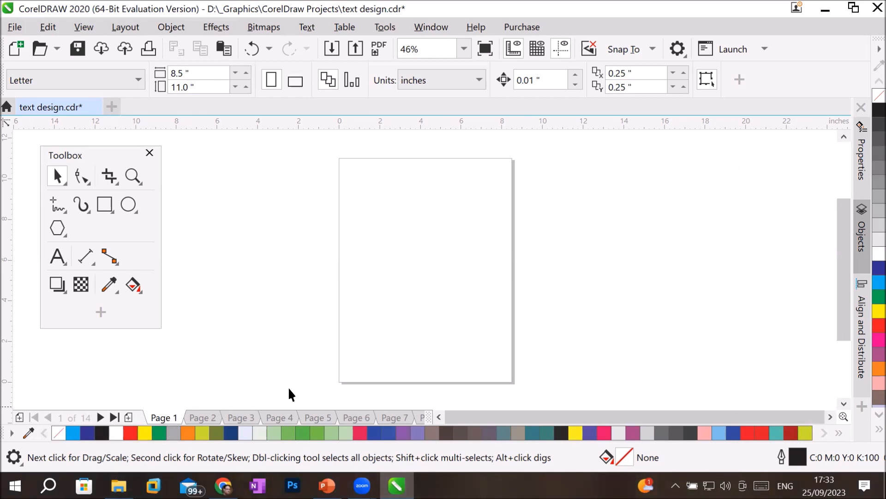
pyautogui.click(353, 82)
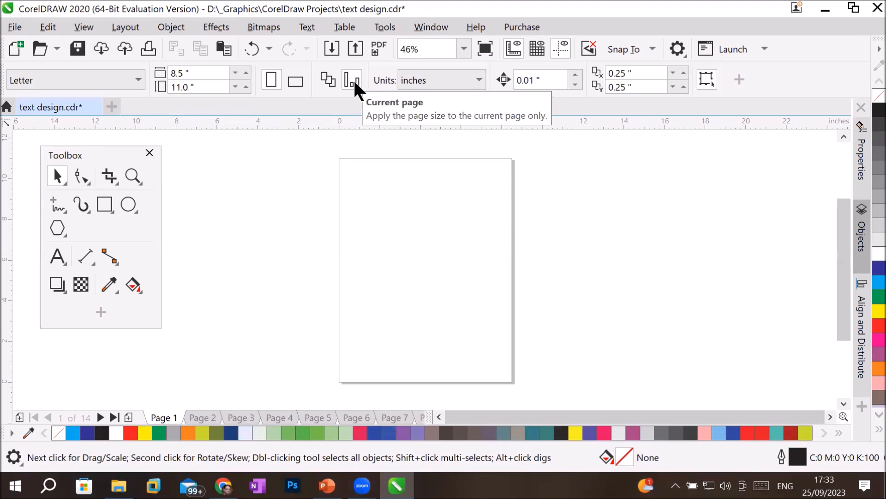
pyautogui.click(294, 81)
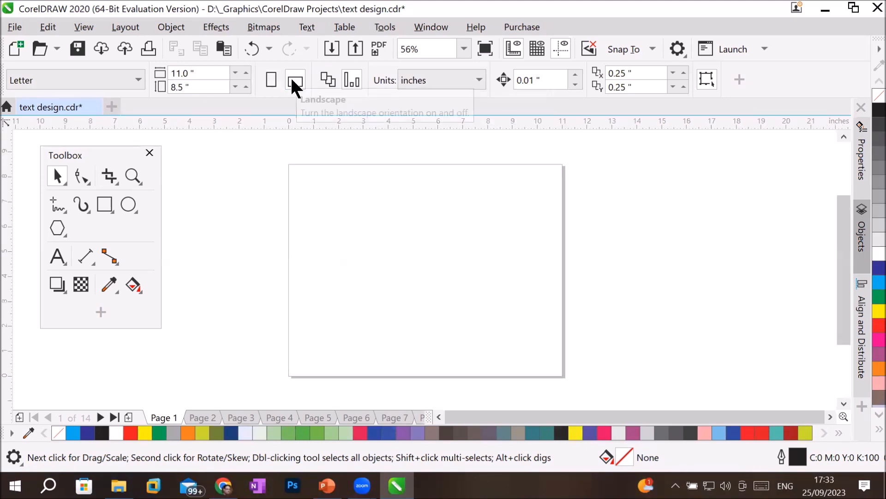
pyautogui.click(273, 78)
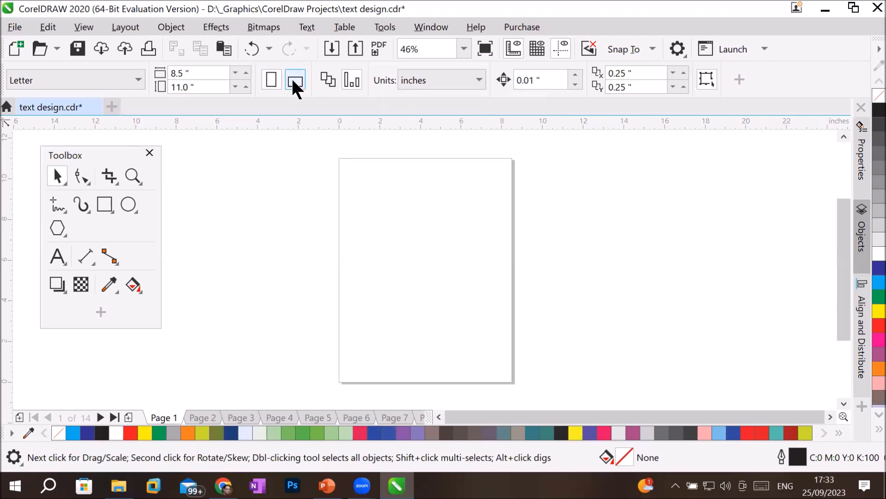
pyautogui.click(294, 81)
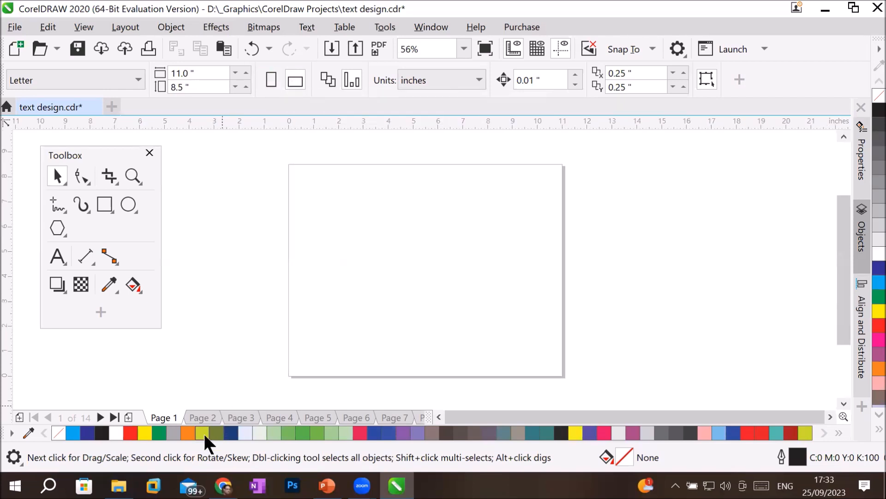
# Step: Go through pages 2 to 5 to compare their orientation with page 1, and return to page 1
pyautogui.click(206, 416)
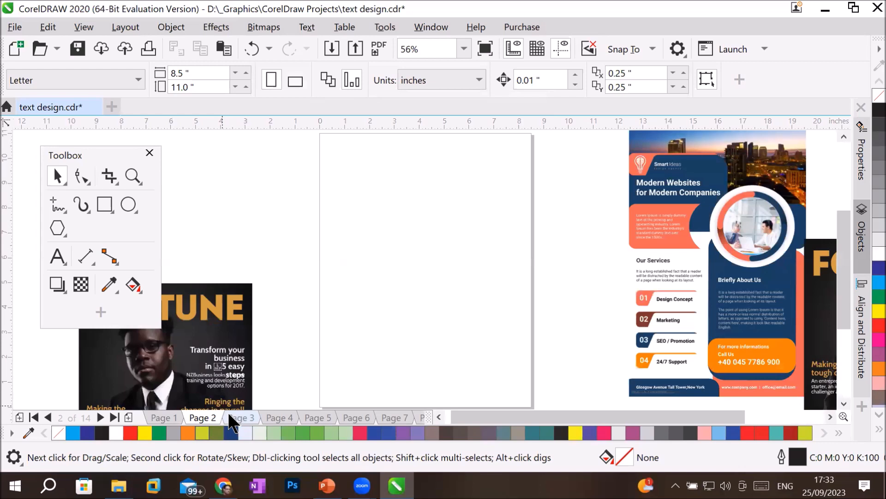
pyautogui.click(229, 412)
pyautogui.click(285, 417)
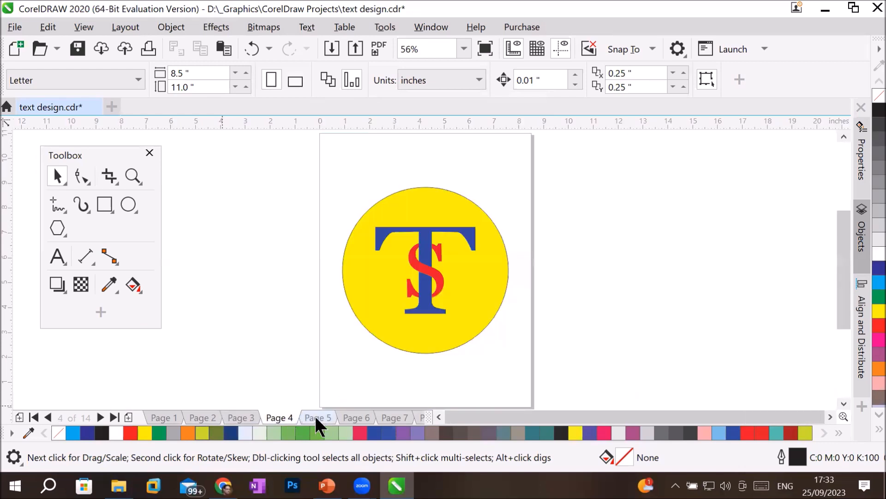
pyautogui.click(315, 416)
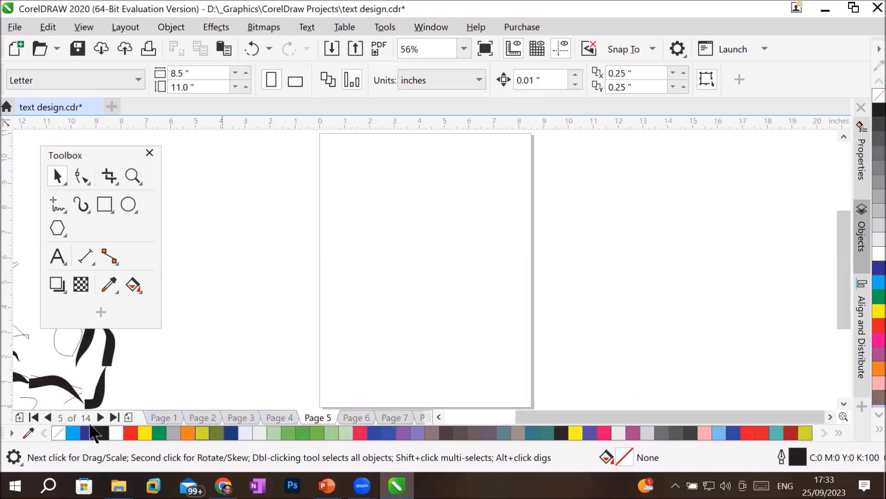
pyautogui.click(151, 412)
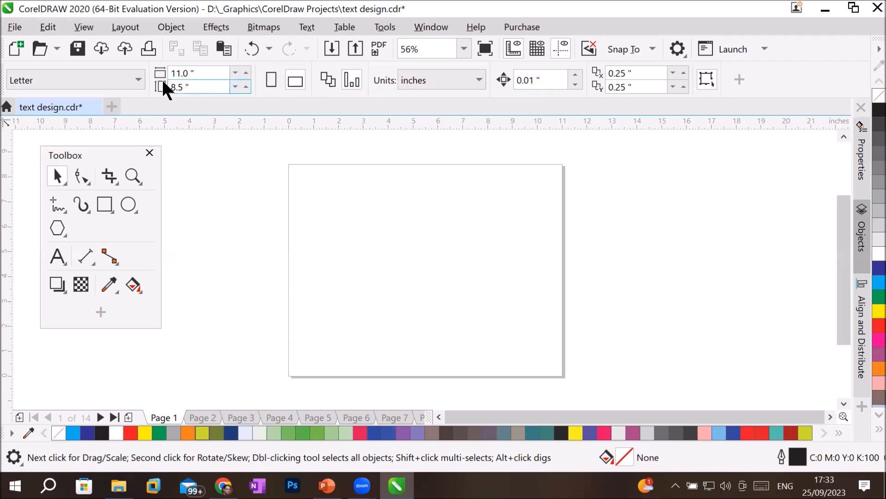
# Step: Set page 1 back to portrait, check pages 5 and 7, and return to page 1
pyautogui.click(271, 80)
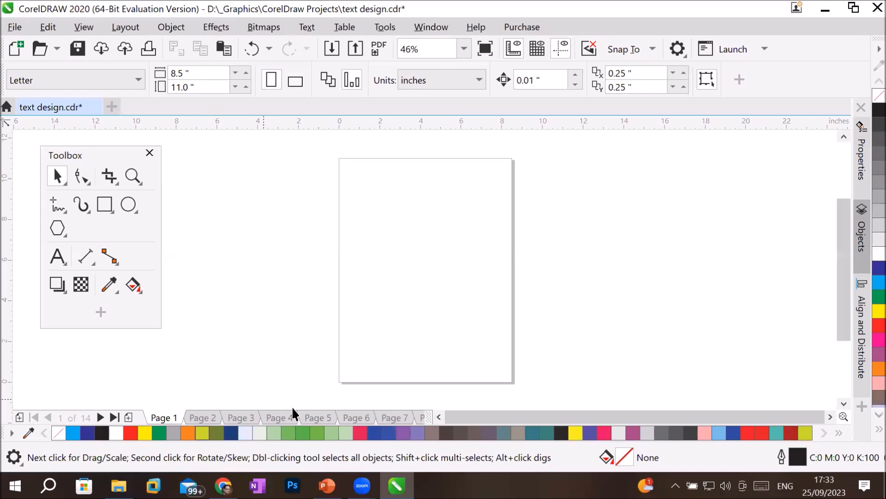
pyautogui.click(317, 417)
pyautogui.click(395, 417)
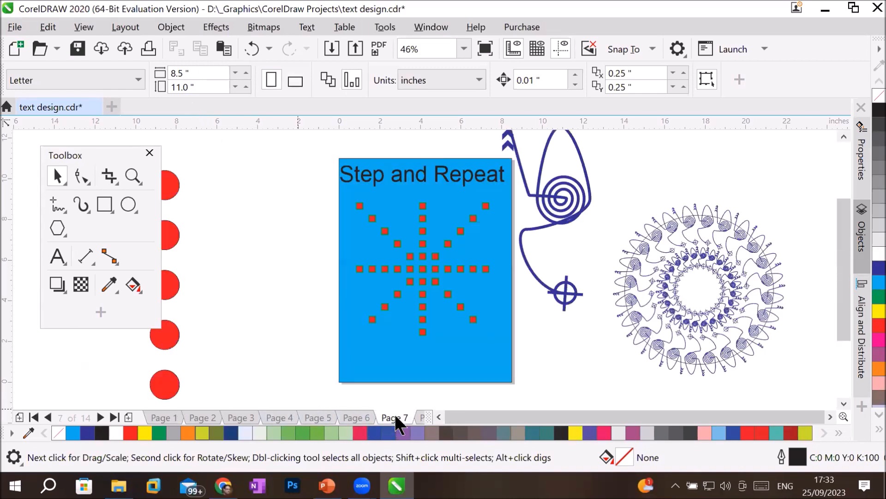
pyautogui.click(157, 418)
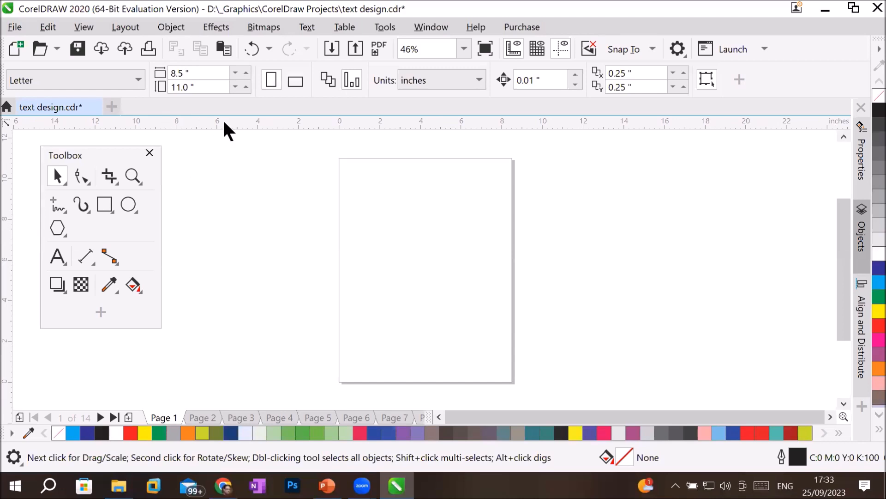
# Step: With sizing limited to the current page, set page 1 to 9.5 inches wide by 12 inches high and check page 2
pyautogui.click(349, 78)
pyautogui.click(246, 69)
pyautogui.moveTo(246, 70); pyautogui.dragTo(242, 85)
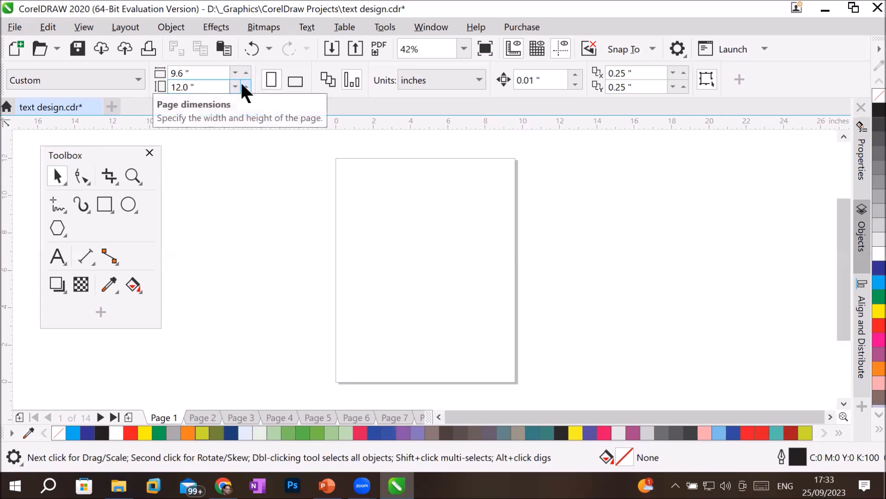
pyautogui.click(235, 73)
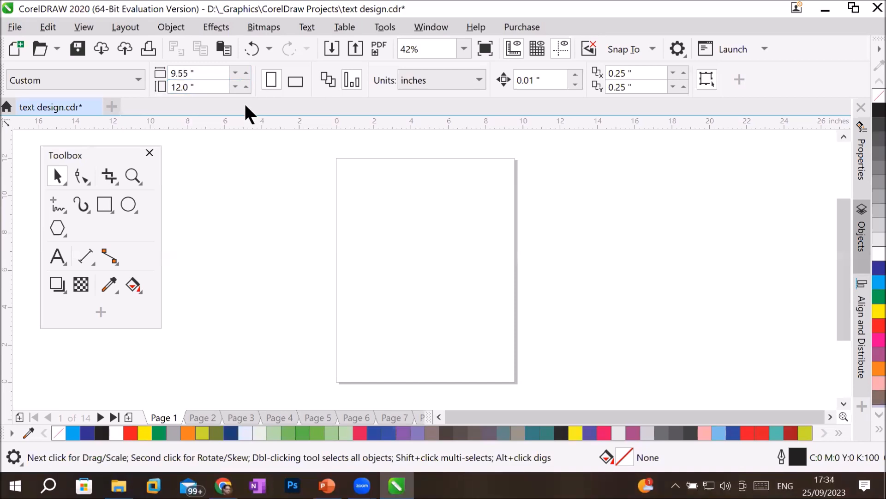
pyautogui.click(234, 73)
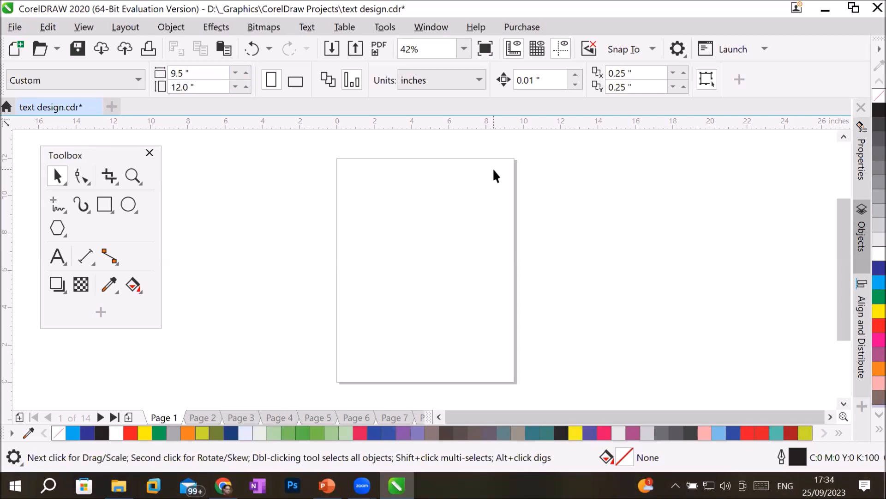
pyautogui.click(206, 414)
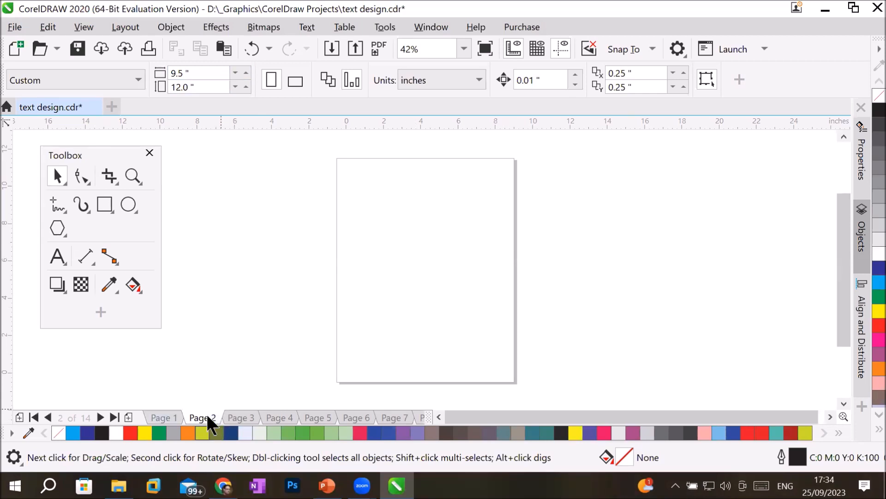
# Step: Go through pages 3 and 6 to compare their page dimensions with page 1, and return to page 1
pyautogui.click(241, 417)
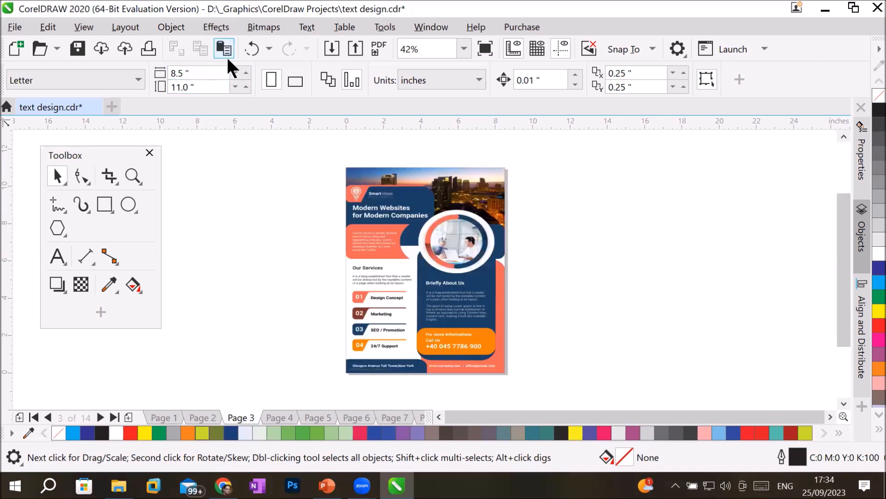
pyautogui.click(187, 72)
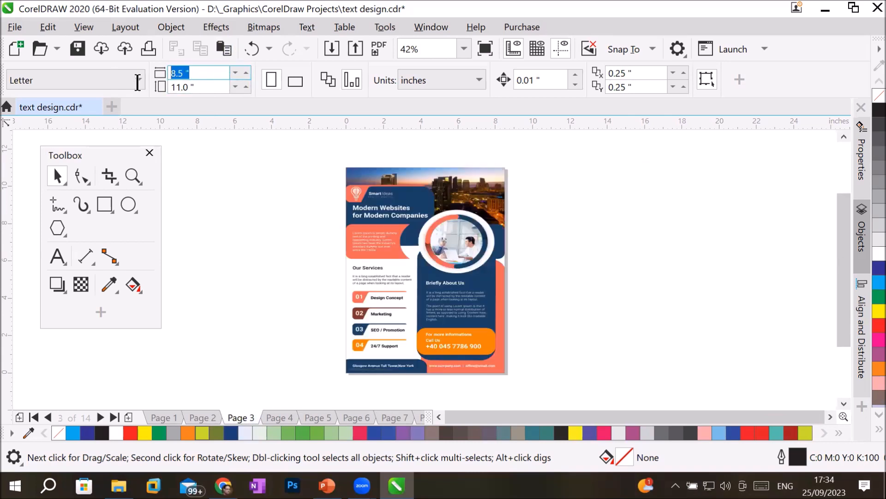
pyautogui.click(350, 417)
pyautogui.click(213, 74)
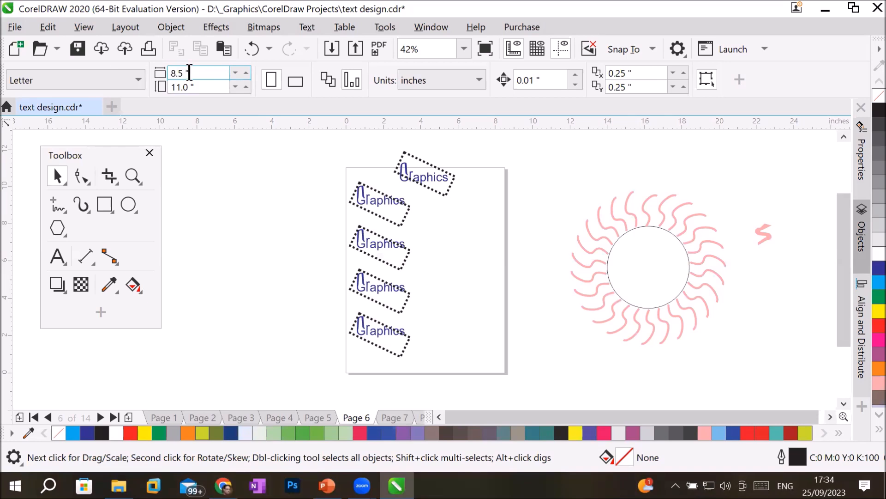
pyautogui.click(150, 412)
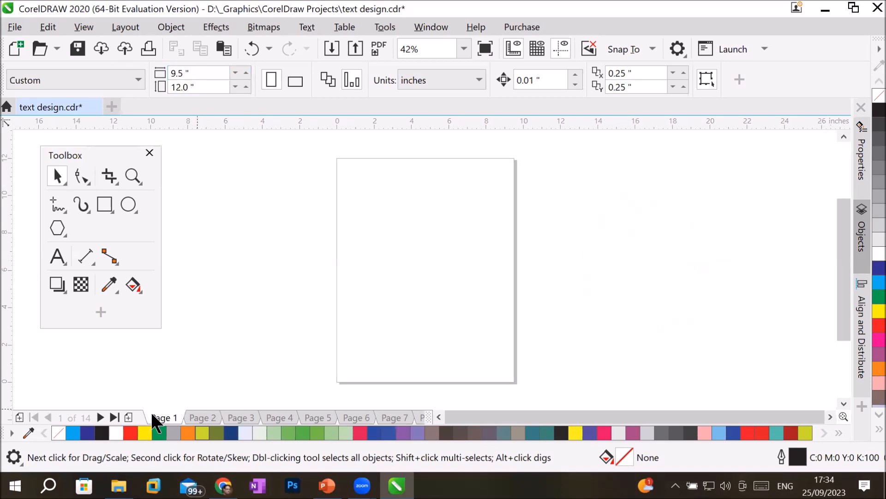
pyautogui.click(197, 72)
# Step: On page 1, create and delete a page-size frame, and draw, fill yellow and delete a rectangle about 9.51 by 12.02 inches
pyautogui.doubleClick(104, 206)
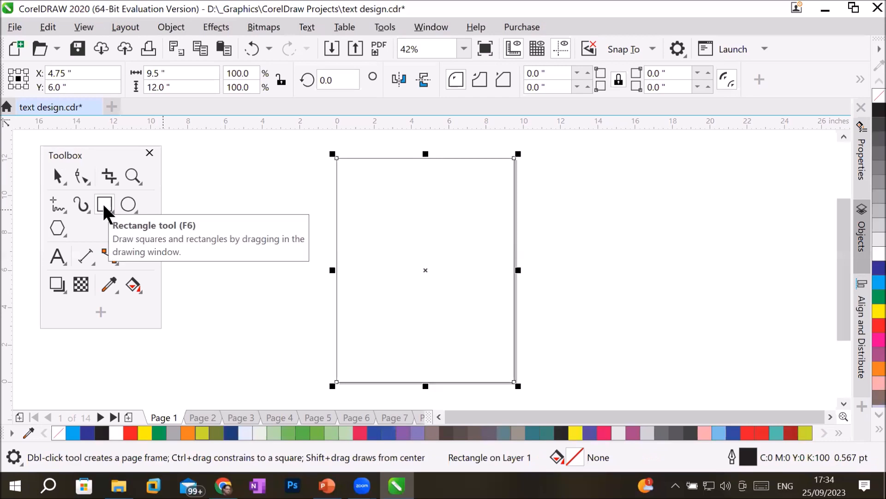
pyautogui.press('Escape')
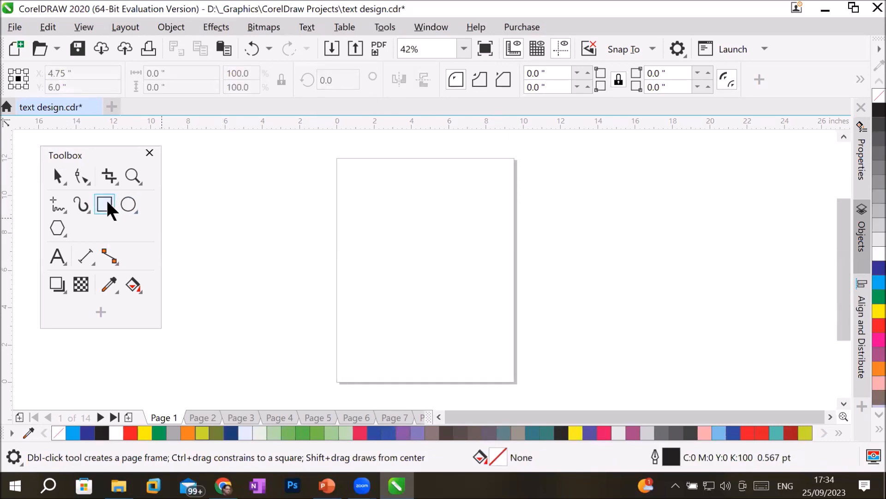
pyautogui.moveTo(338, 160); pyautogui.dragTo(514, 382)
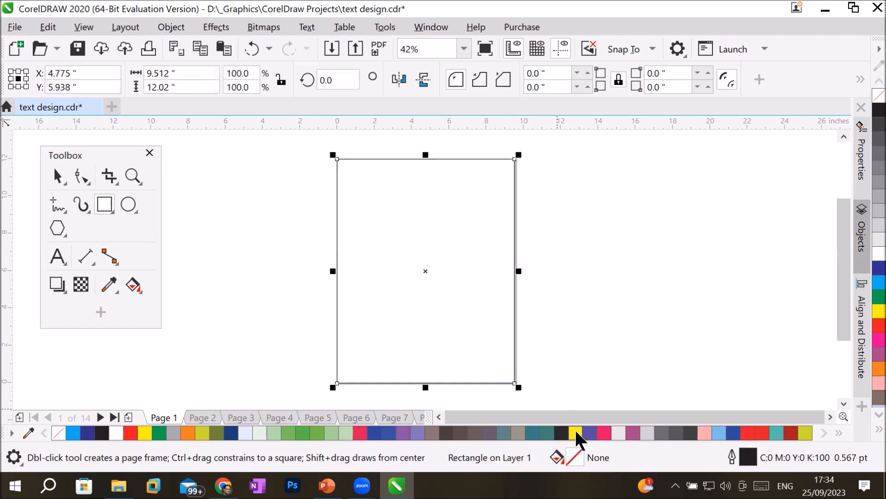
pyautogui.click(575, 432)
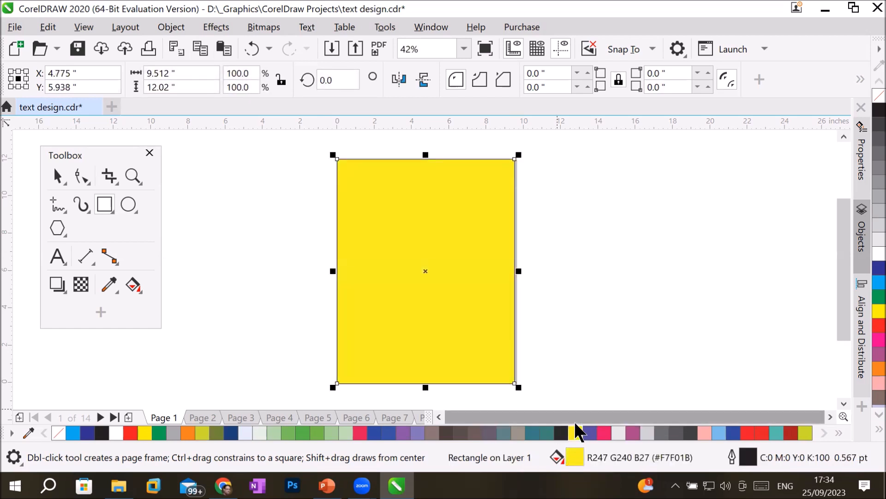
pyautogui.press('Delete')
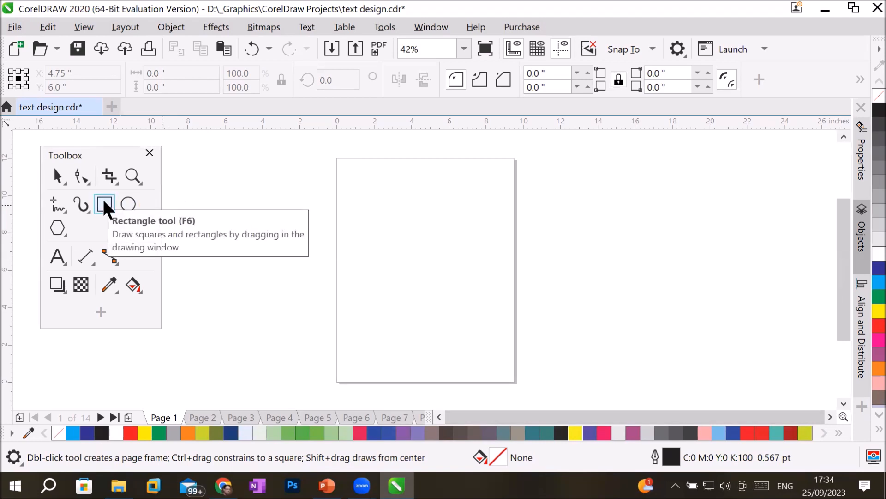
# Step: Add a rectangle matching the full page, fill it with C60 M0 Y40 K40, delete it, and switch to the Pick tool
pyautogui.doubleClick(104, 203)
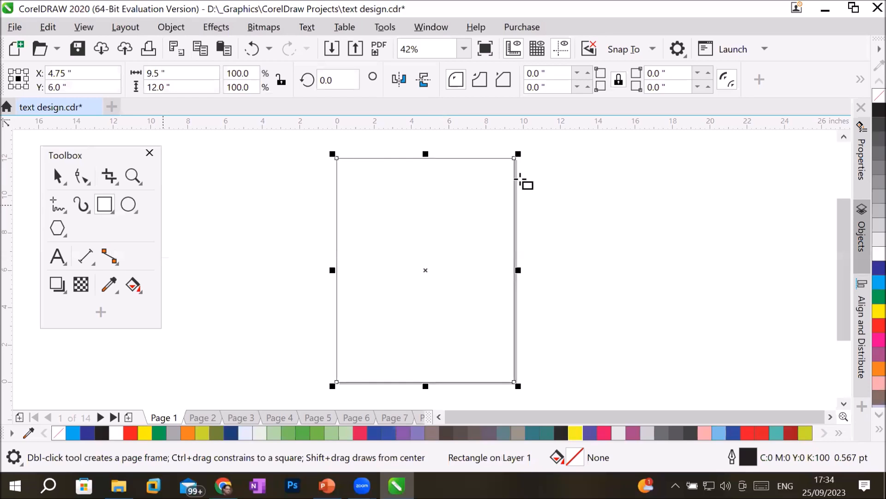
pyautogui.click(553, 433)
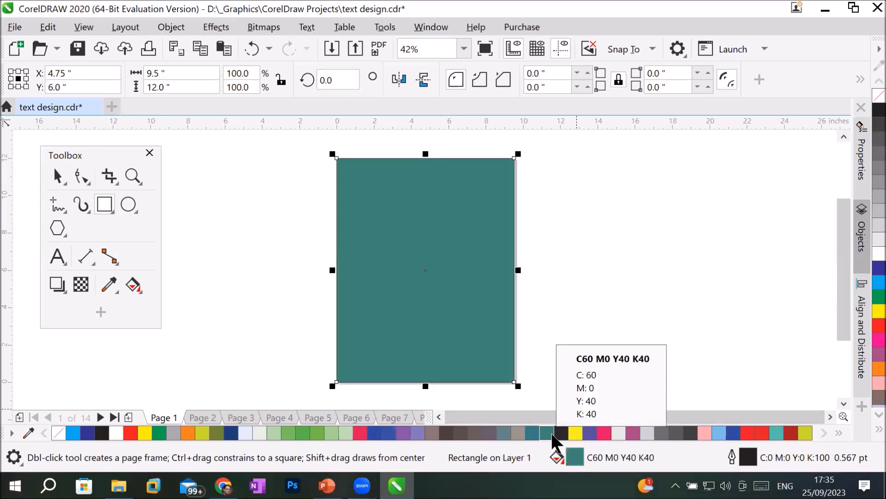
pyautogui.press('Delete')
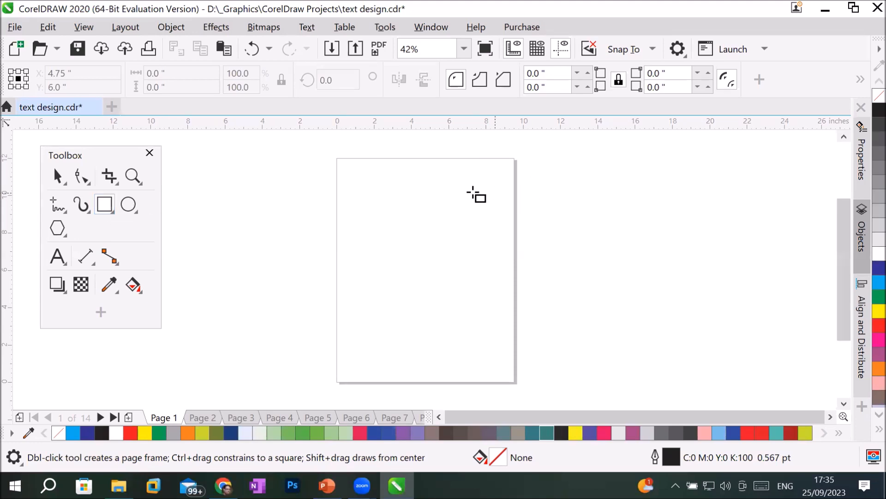
pyautogui.click(58, 176)
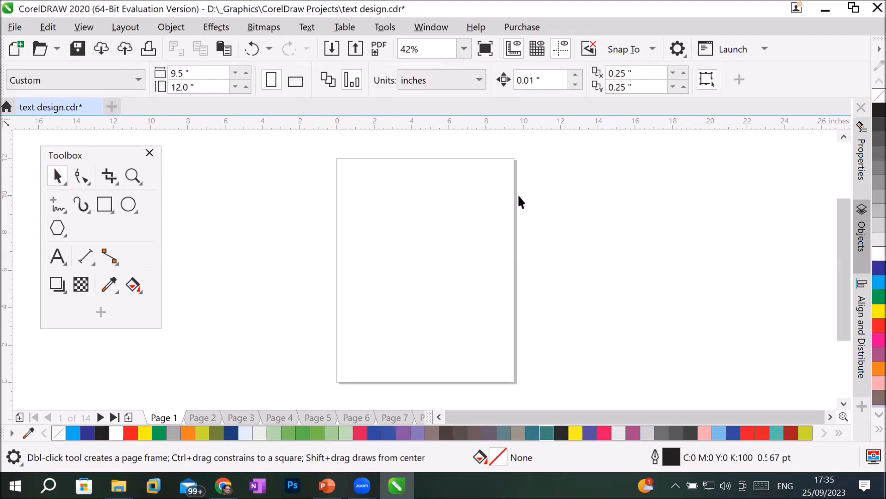
# Step: Turn off the page border in the document's Page Size options
pyautogui.doubleClick(516, 220)
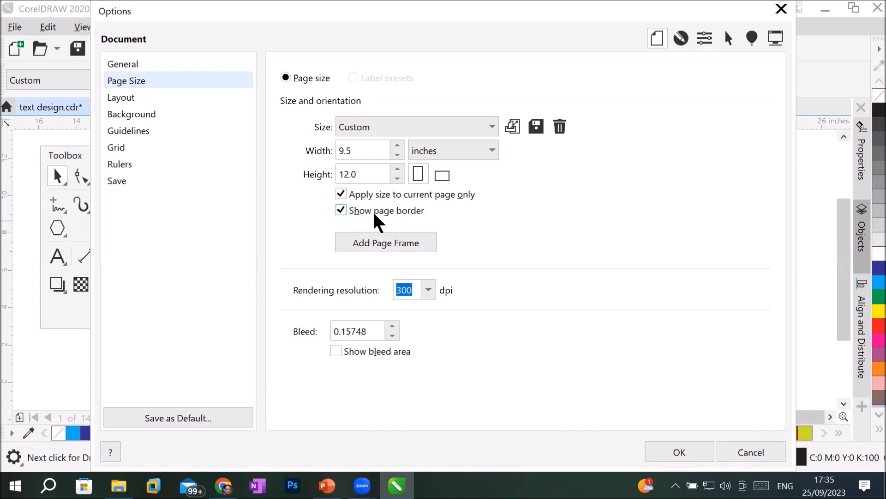
pyautogui.click(344, 214)
pyautogui.click(673, 453)
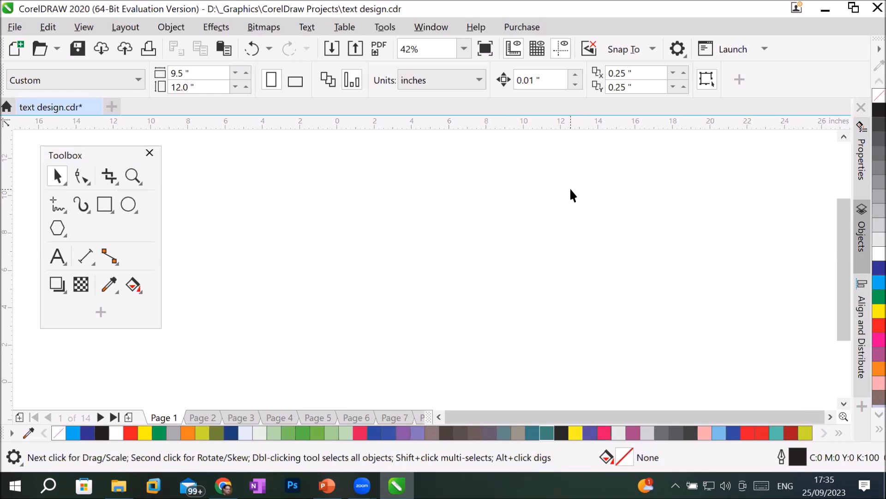
# Step: Turn the page border back on through the document options
pyautogui.click(89, 26)
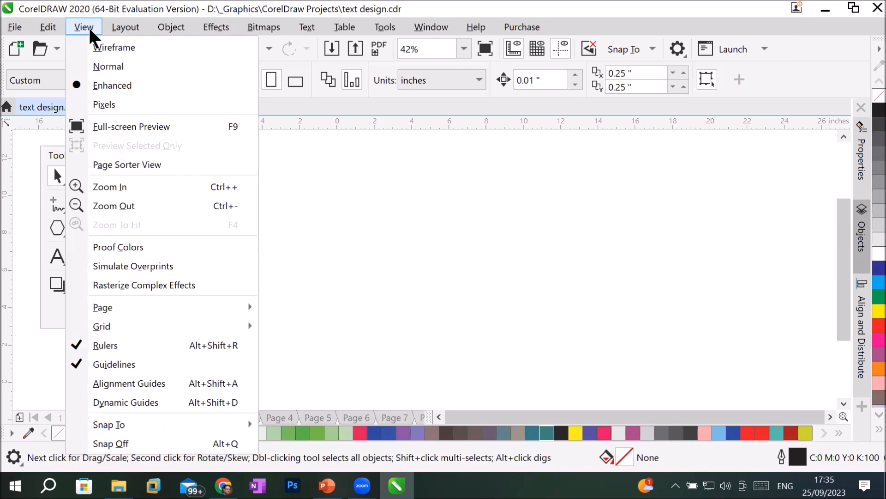
pyautogui.moveTo(124, 22)
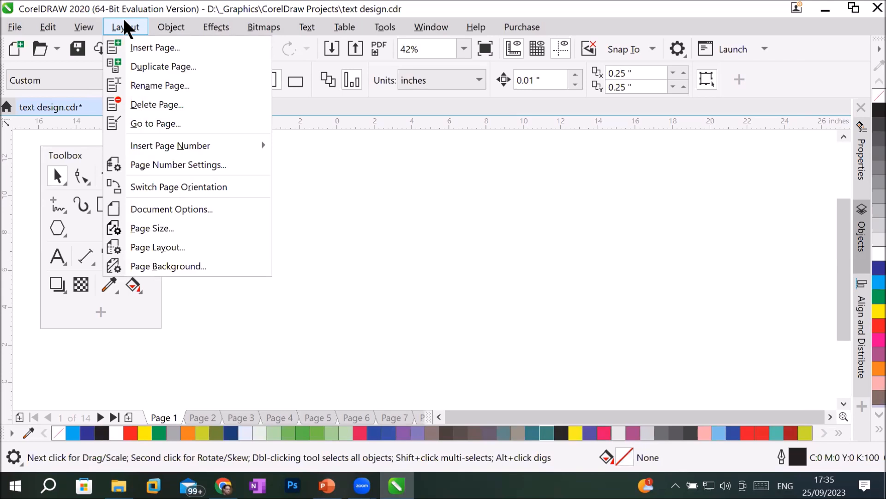
pyautogui.click(190, 214)
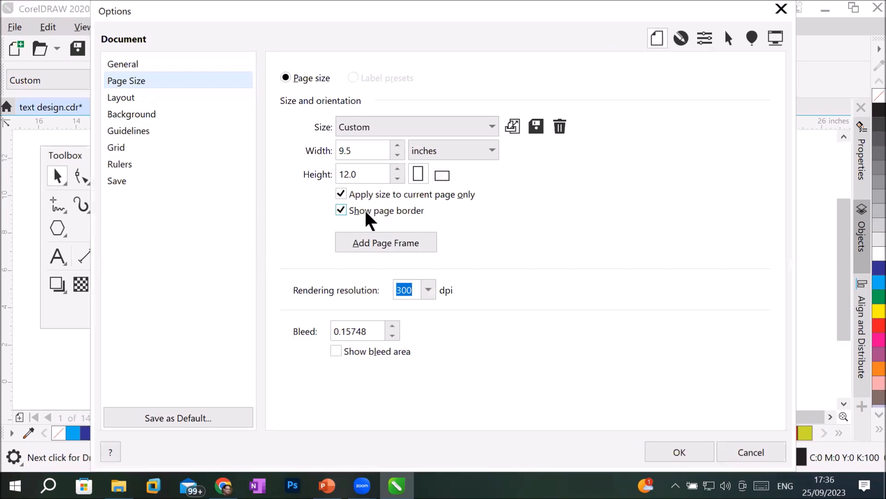
pyautogui.click(672, 455)
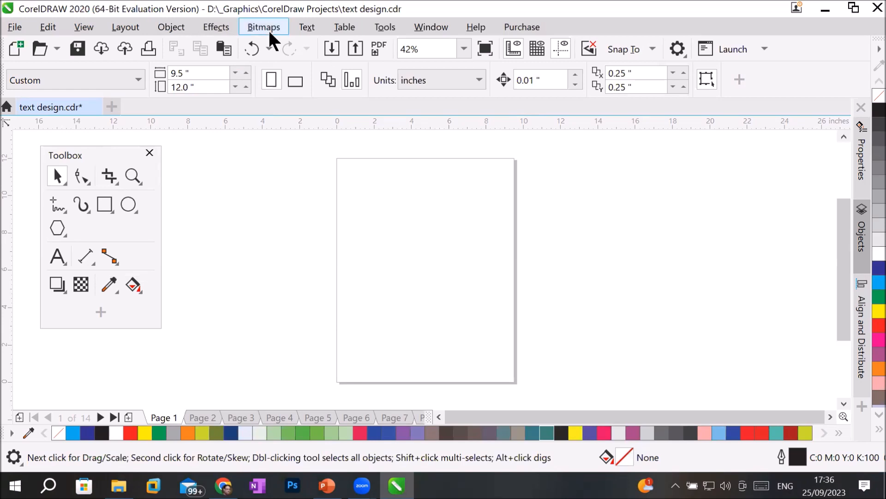
# Step: Review the layout commands, view the Page Size options through them, and close the options
pyautogui.click(117, 28)
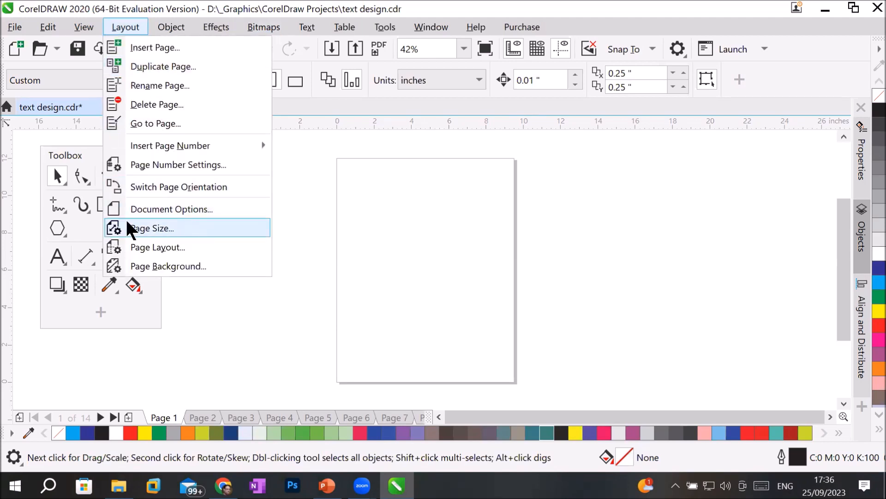
pyautogui.click(281, 190)
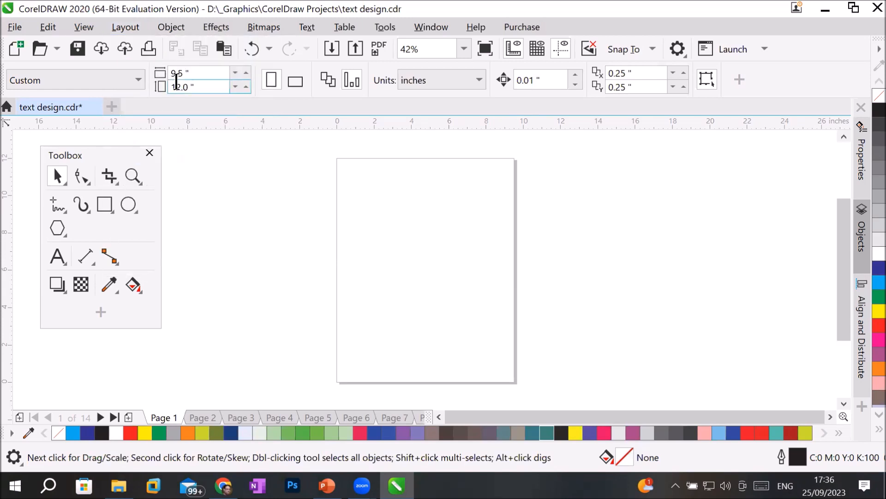
pyautogui.click(124, 26)
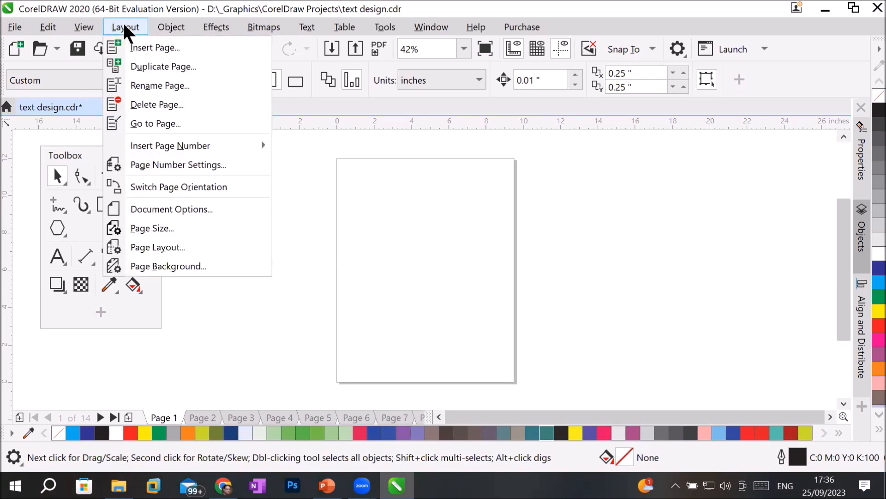
pyautogui.click(164, 227)
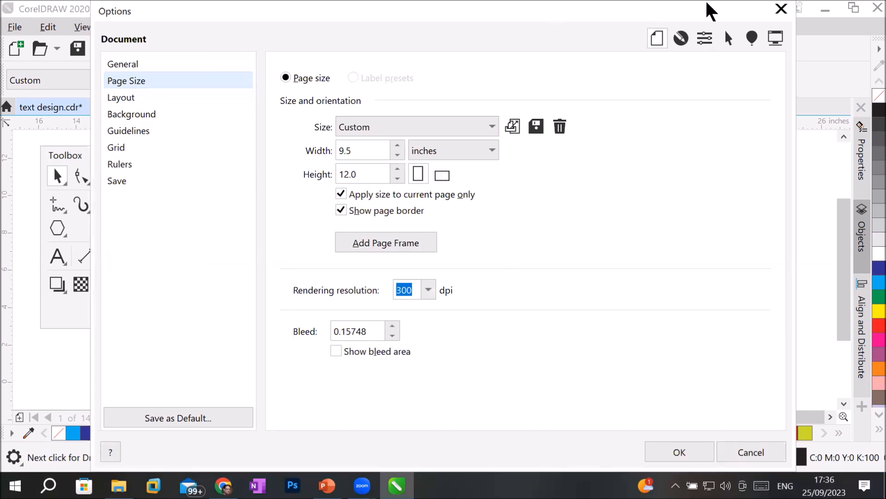
pyautogui.click(782, 10)
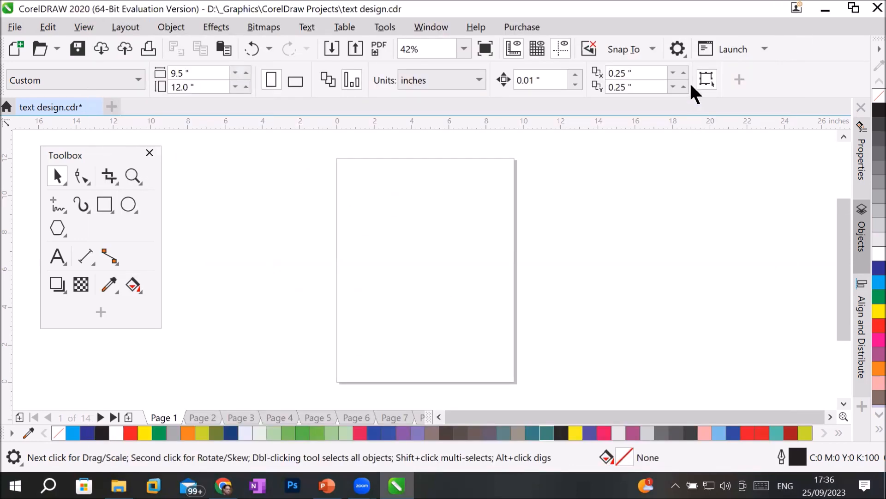
# Step: Reach the document's Page Size settings through the general CorelDRAW options, and close them
pyautogui.click(678, 49)
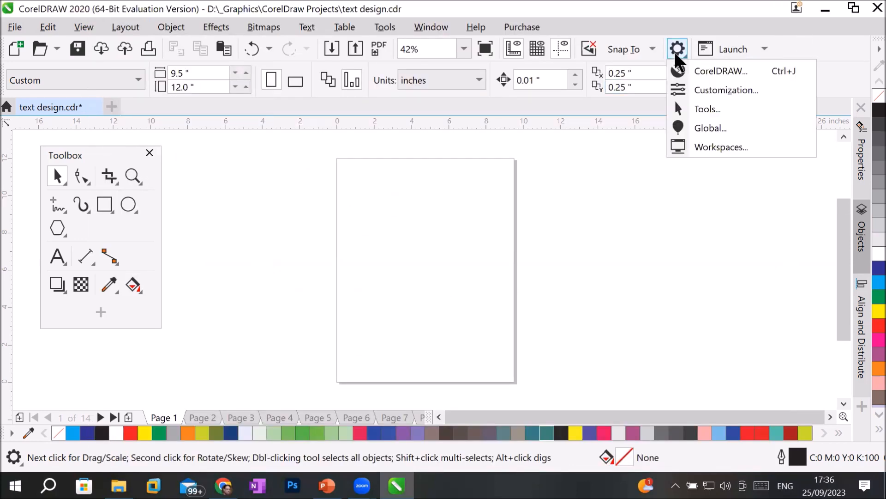
pyautogui.click(734, 73)
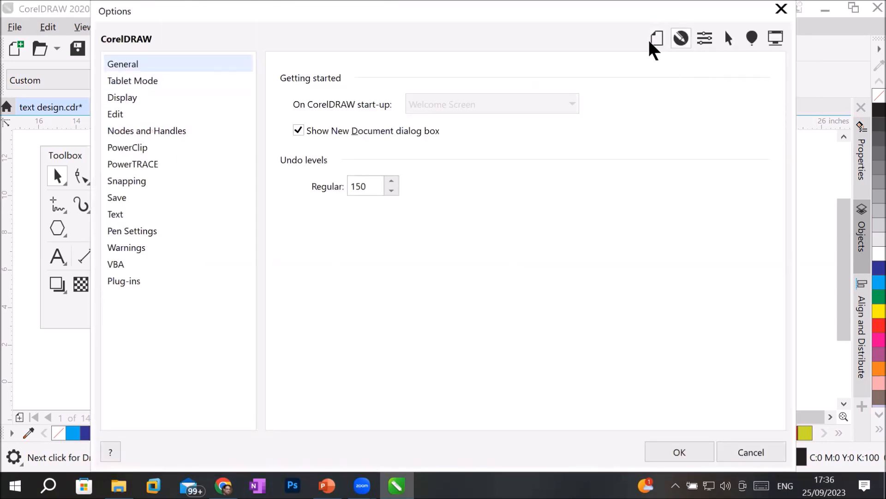
pyautogui.click(653, 43)
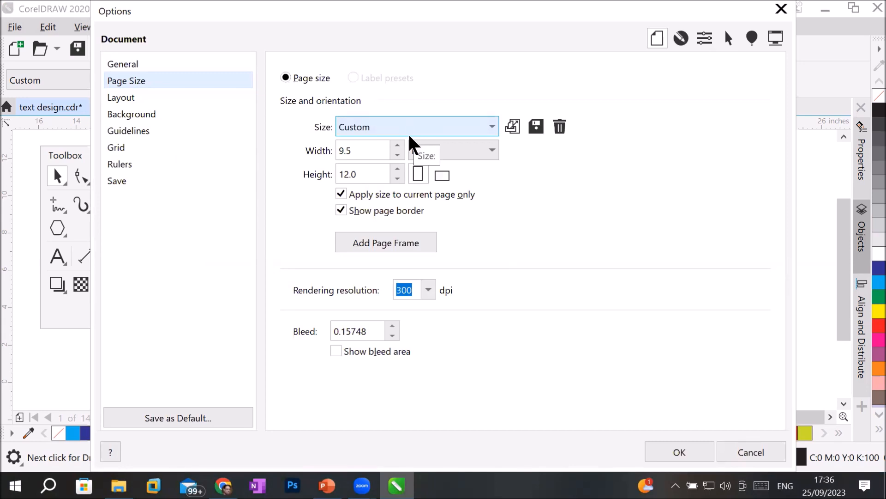
pyautogui.click(780, 9)
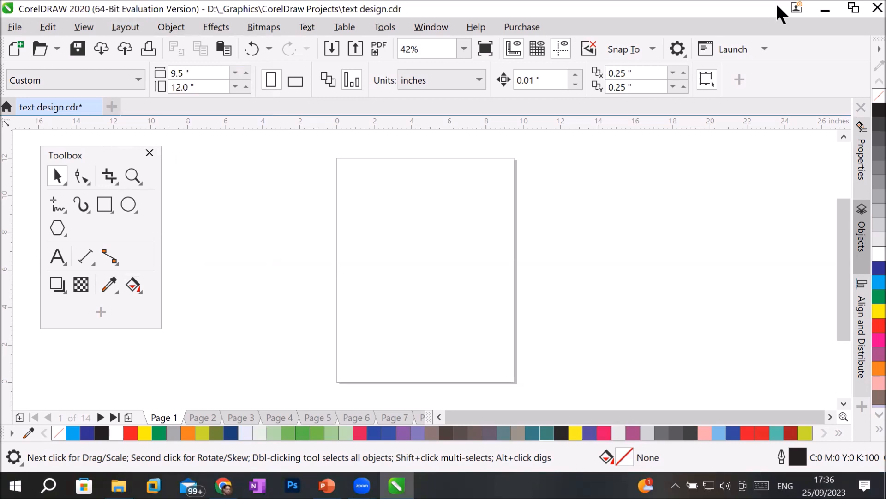
# Step: Open the Page Size options directly from page 1's border, close them, and review the layout command that also leads there
pyautogui.doubleClick(513, 206)
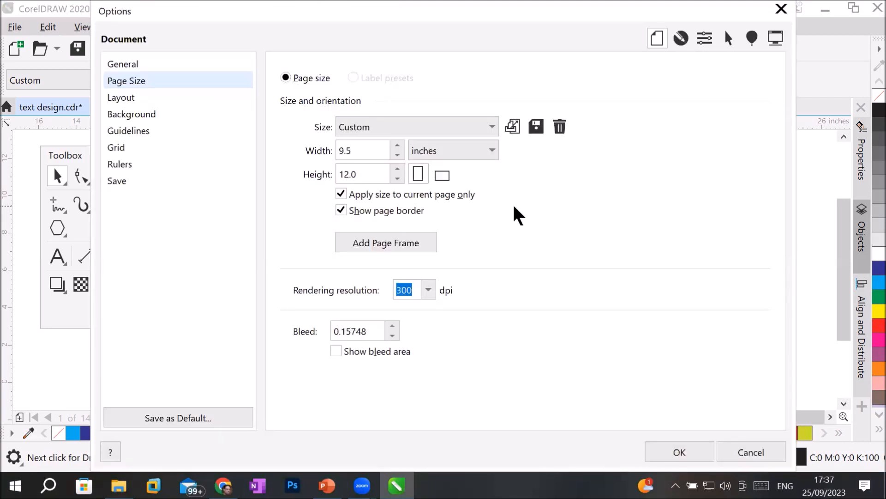
pyautogui.click(780, 10)
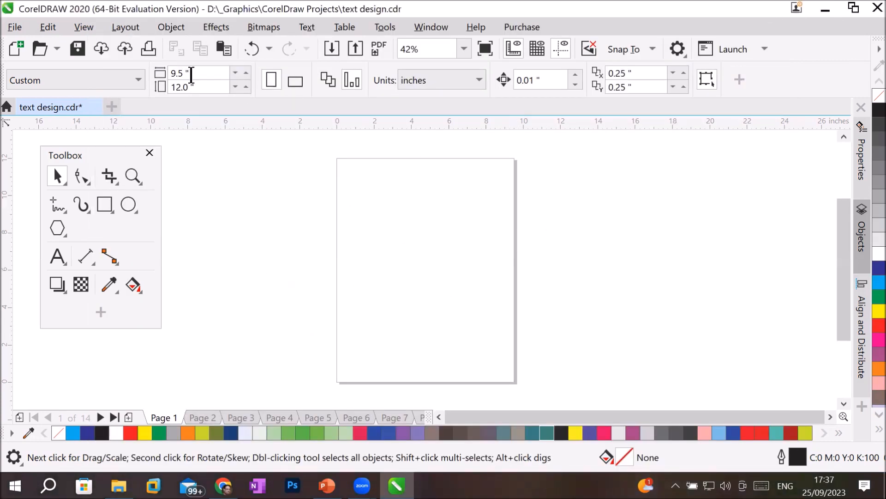
pyautogui.click(116, 28)
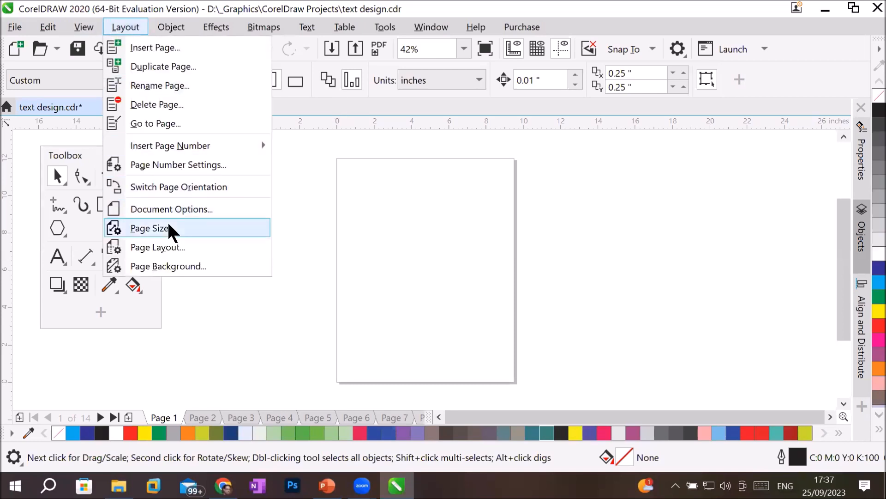
pyautogui.click(558, 272)
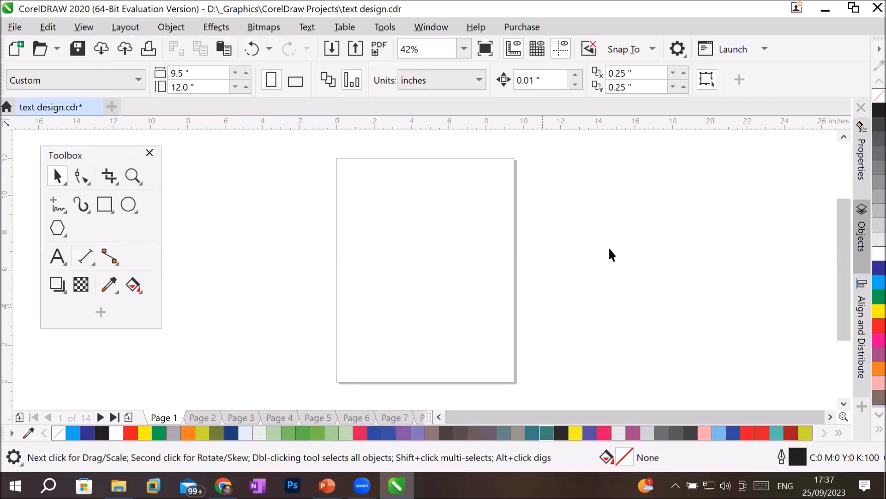
# Step: Open the general CorelDRAW options and show the document's Page Size settings again
pyautogui.click(677, 49)
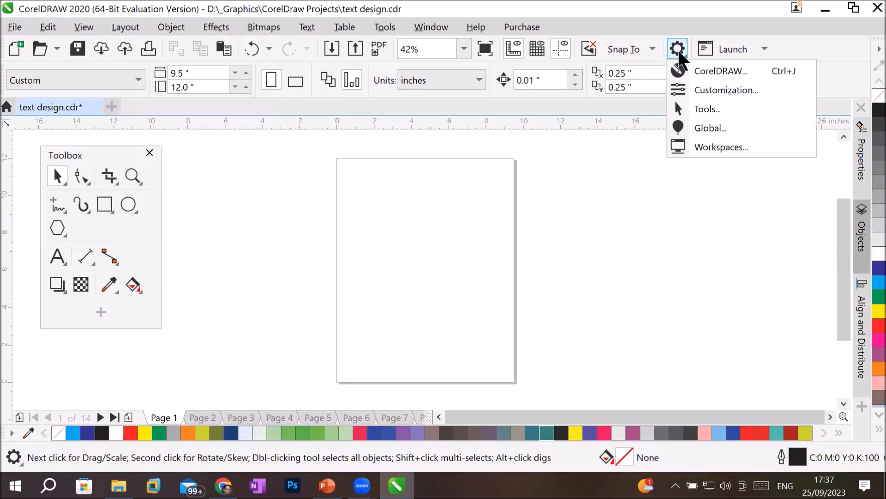
pyautogui.click(697, 73)
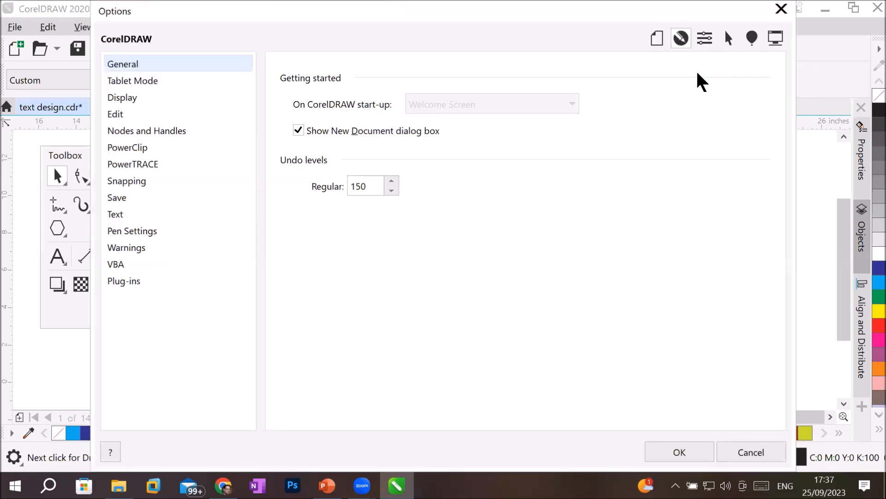
pyautogui.click(657, 39)
pyautogui.click(127, 84)
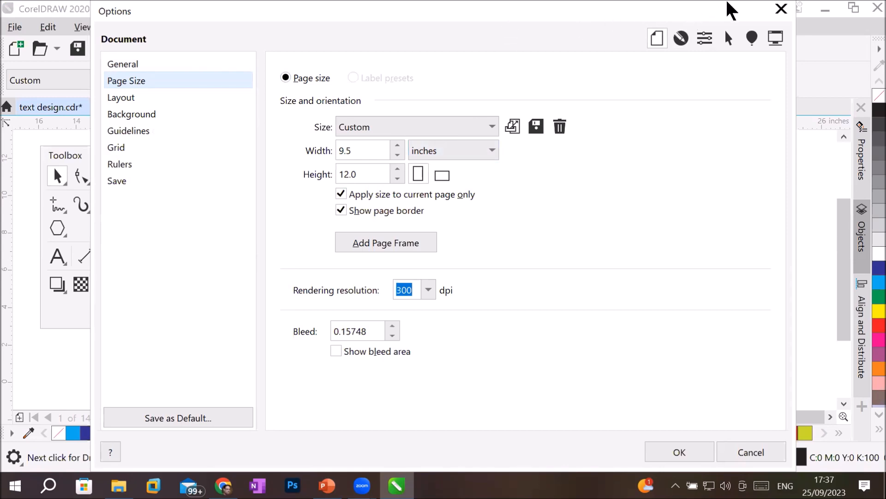
# Step: Close the options and review the nudge distance, the duplicate distance, and the all-pages versus current-page sizing settings
pyautogui.click(779, 9)
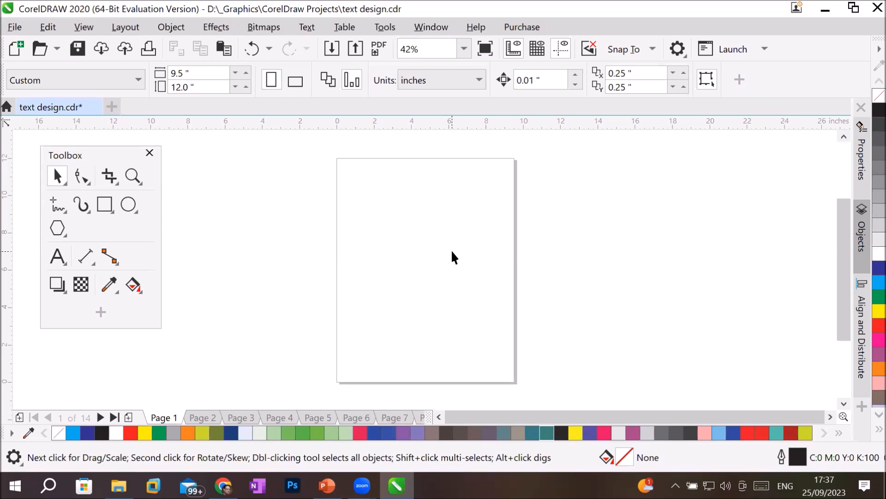
pyautogui.doubleClick(545, 79)
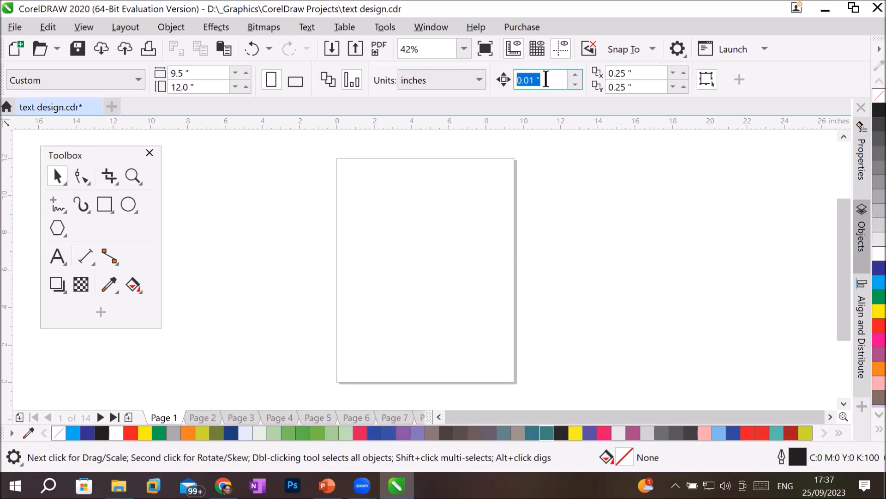
pyautogui.doubleClick(623, 70)
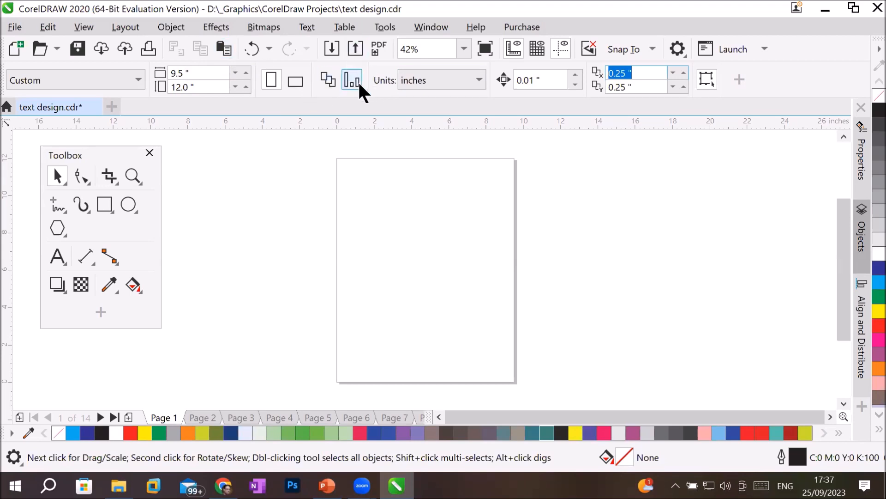
pyautogui.click(329, 84)
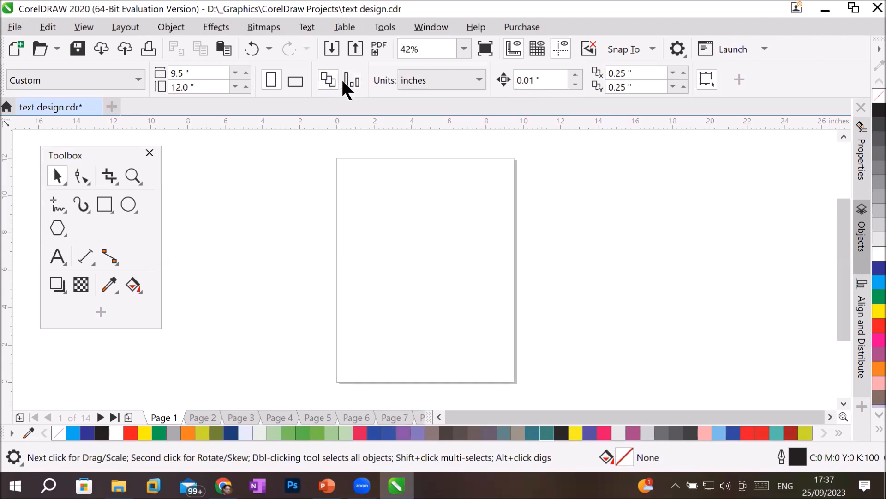
pyautogui.click(351, 81)
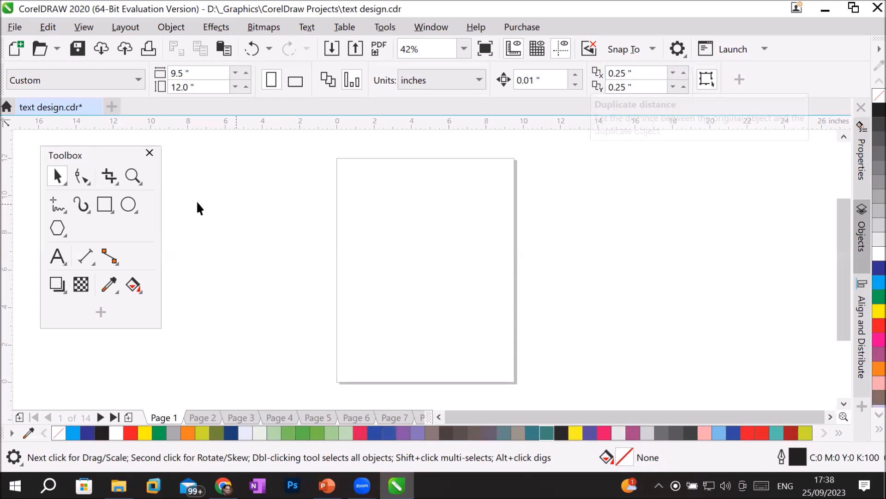
# Step: Draw an ellipse about 3.28 inches wide and 2.93 inches high in the upper-left area of page 1
pyautogui.click(129, 204)
pyautogui.moveTo(358, 189); pyautogui.dragTo(420, 245)
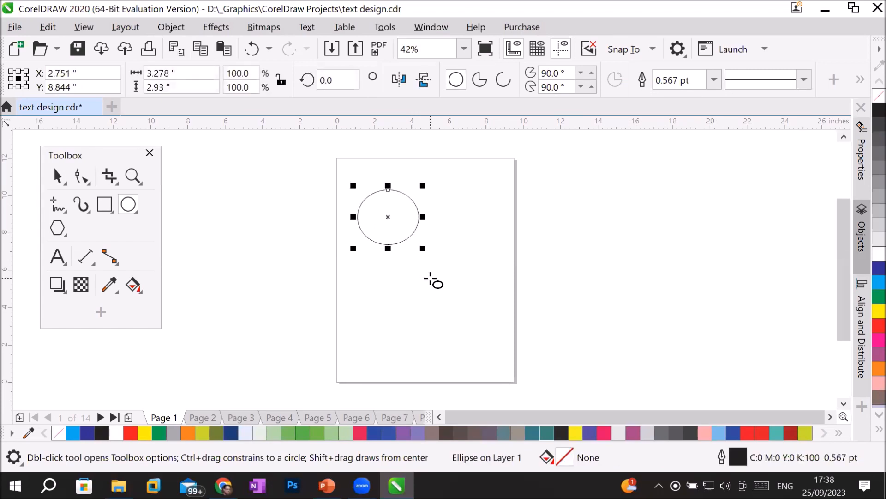
# Step: Nudge the ellipse repeatedly to the right in 0.01-inch increments, to about X 3.04 inches
pyautogui.press('Right')
pyautogui.press('Right')
pyautogui.press('Right')
pyautogui.press('Right')
pyautogui.press('Right')
pyautogui.press('Right')
pyautogui.press('Right')
pyautogui.press('Right')
pyautogui.press('Right')
pyautogui.press('Right')
pyautogui.press('Right')
pyautogui.press('Right')
pyautogui.press('Right')
pyautogui.press('Right')
pyautogui.press('Right')
pyautogui.press('Right')
pyautogui.press('Right')
pyautogui.press('Right')
pyautogui.press('Right')
pyautogui.press('Right')
pyautogui.press('Right')
pyautogui.press('Right')
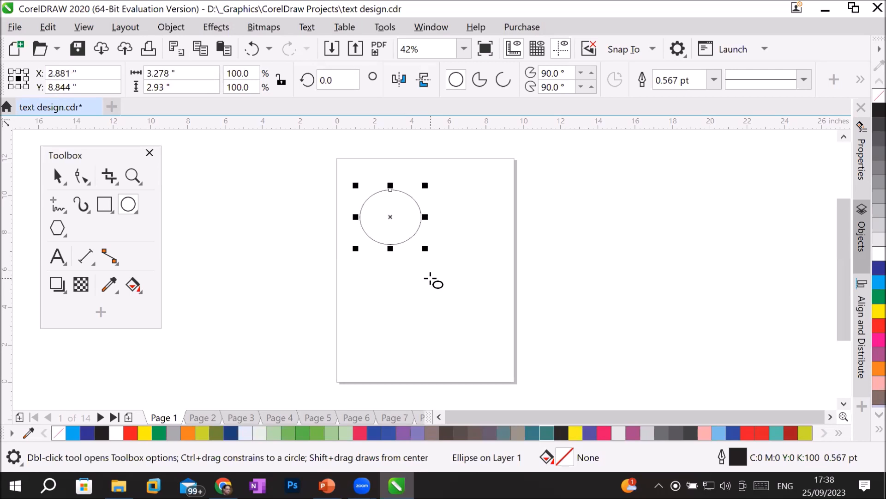
pyautogui.press('Right')
pyautogui.press('Right')
pyautogui.press('Right')
pyautogui.press('Right')
pyautogui.press('Right')
pyautogui.press('Right')
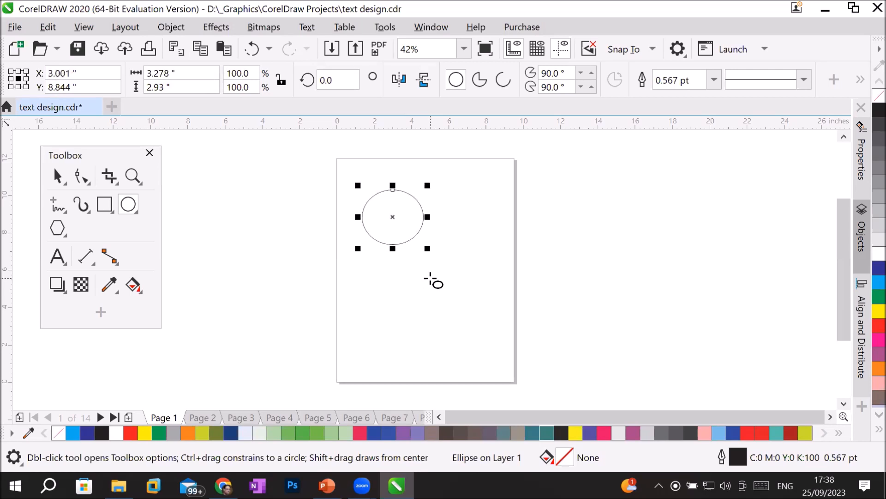
# Step: Nudge the ellipse repeatedly downward in 0.01-inch increments, to about Y 8.45 inches
pyautogui.press('Down')
pyautogui.press('Down')
pyautogui.press('Down')
pyautogui.press('Down')
pyautogui.press('Down')
pyautogui.press('Down')
pyautogui.press('Down')
pyautogui.press('Down')
pyautogui.press('Down')
pyautogui.press('Down')
pyautogui.press('Down')
pyautogui.press('Down')
pyautogui.press('Down')
pyautogui.press('Down')
pyautogui.press('Down')
pyautogui.press('Down')
pyautogui.press('Down')
pyautogui.press('Down')
pyautogui.press('Down')
pyautogui.press('Down')
pyautogui.press('Down')
pyautogui.press('Down')
pyautogui.press('Down')
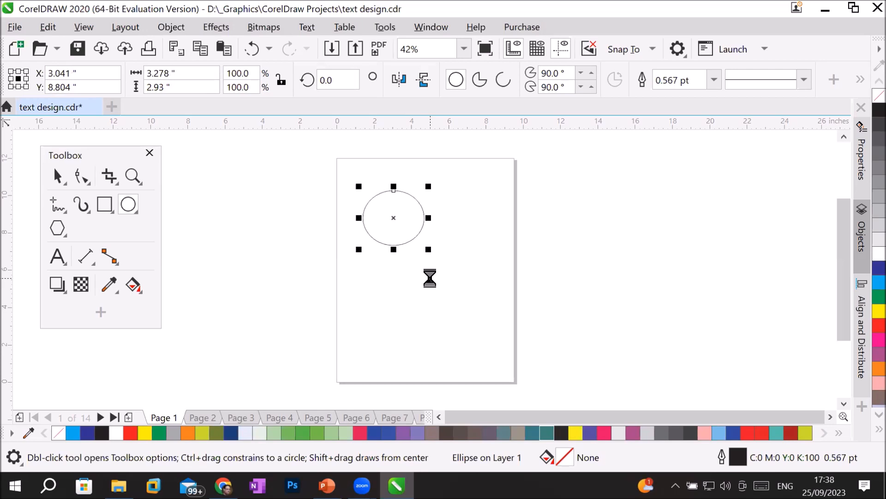
pyautogui.press('Down')
pyautogui.press('Down')
pyautogui.press('Down')
pyautogui.press('Down')
pyautogui.press('Down')
pyautogui.press('Down')
pyautogui.press('Down')
pyautogui.press('Down')
pyautogui.press('Down')
pyautogui.press('Down')
pyautogui.press('Down')
pyautogui.press('Down')
pyautogui.press('Down')
pyautogui.press('Down')
pyautogui.press('Down')
pyautogui.press('Down')
pyautogui.press('Down')
pyautogui.press('Down')
pyautogui.press('Down')
pyautogui.press('Down')
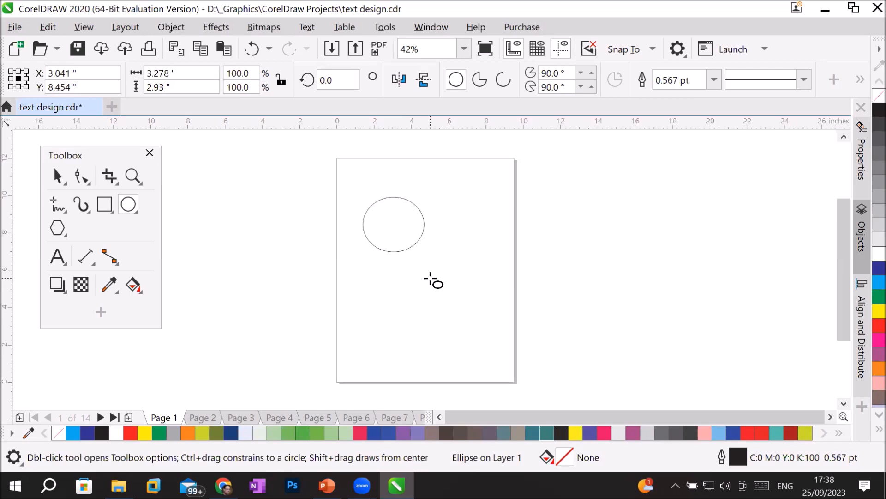
# Step: Nudge the ellipse back up and to the left, to about X 2.76 and Y 8.65 inches
pyautogui.press('Up')
pyautogui.press('Up')
pyautogui.press('Up')
pyautogui.press('Up')
pyautogui.press('Up')
pyautogui.press('Up')
pyautogui.press('Up')
pyautogui.press('Up')
pyautogui.press('Up')
pyautogui.press('Up')
pyautogui.press('Up')
pyautogui.press('Up')
pyautogui.press('Up')
pyautogui.press('Up')
pyautogui.press('Up')
pyautogui.press('Up')
pyautogui.press('Up')
pyautogui.press('Up')
pyautogui.press('Up')
pyautogui.press('Up')
pyautogui.press('Left')
pyautogui.press('Left')
pyautogui.press('Left')
pyautogui.press('Left')
pyautogui.press('Left')
pyautogui.press('Left')
pyautogui.press('Left')
pyautogui.press('Left')
pyautogui.press('Left')
pyautogui.press('Left')
pyautogui.press('Left')
pyautogui.press('Left')
pyautogui.press('Left')
pyautogui.press('Left')
pyautogui.press('Left')
pyautogui.press('Left')
pyautogui.press('Left')
pyautogui.press('Left')
pyautogui.press('Left')
pyautogui.press('Left')
pyautogui.press('Left')
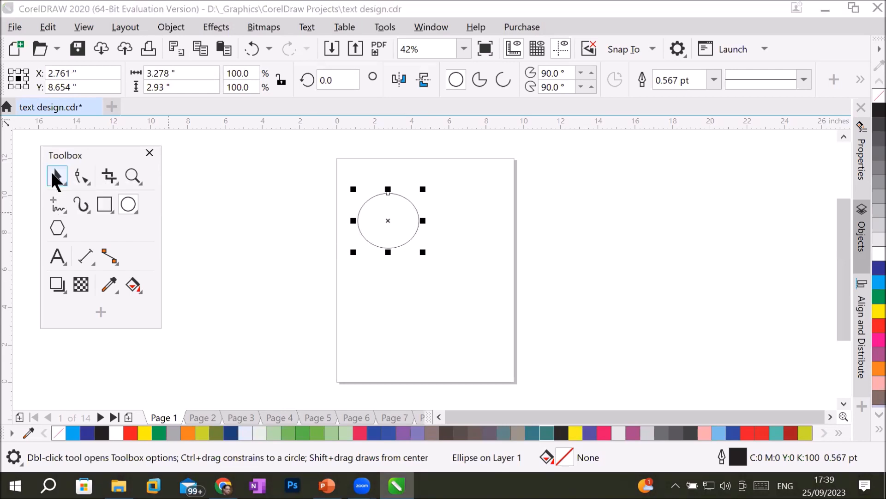
# Step: Deselect the ellipse with the Pick tool and set the document's nudge distance to 1 inch
pyautogui.click(54, 178)
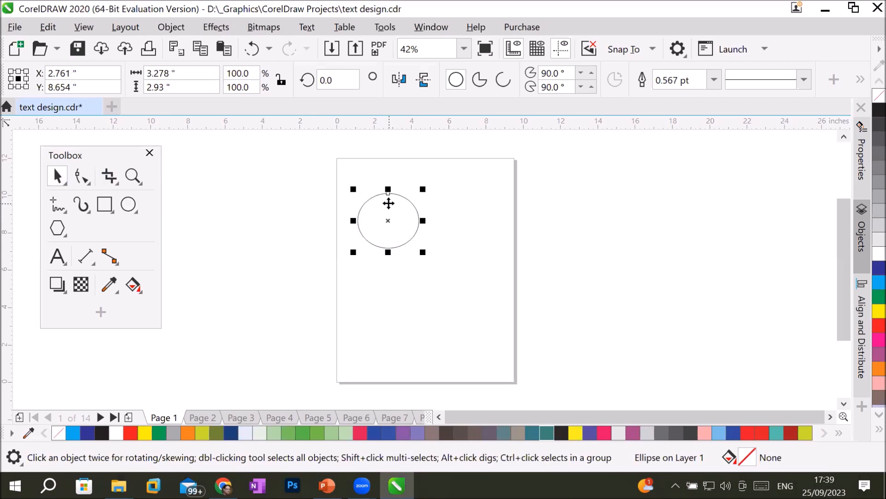
pyautogui.click(450, 173)
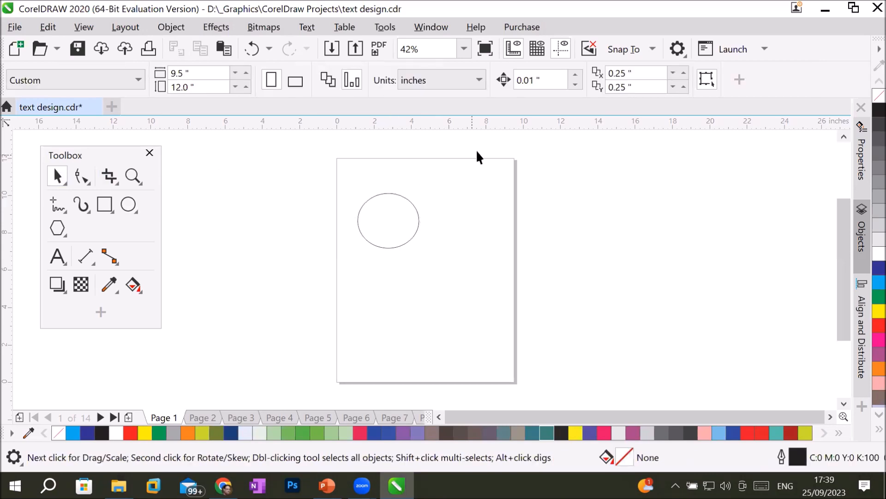
pyautogui.moveTo(535, 79); pyautogui.dragTo(510, 79)
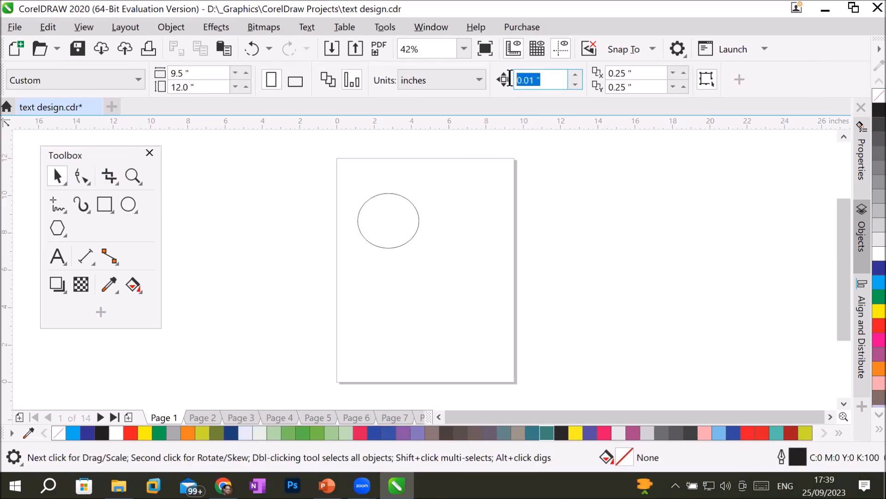
pyautogui.click(557, 77)
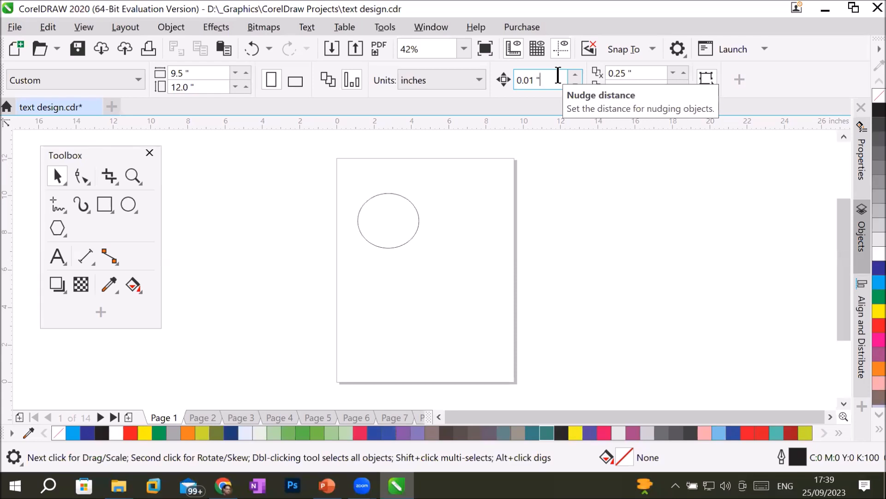
pyautogui.press('Return')
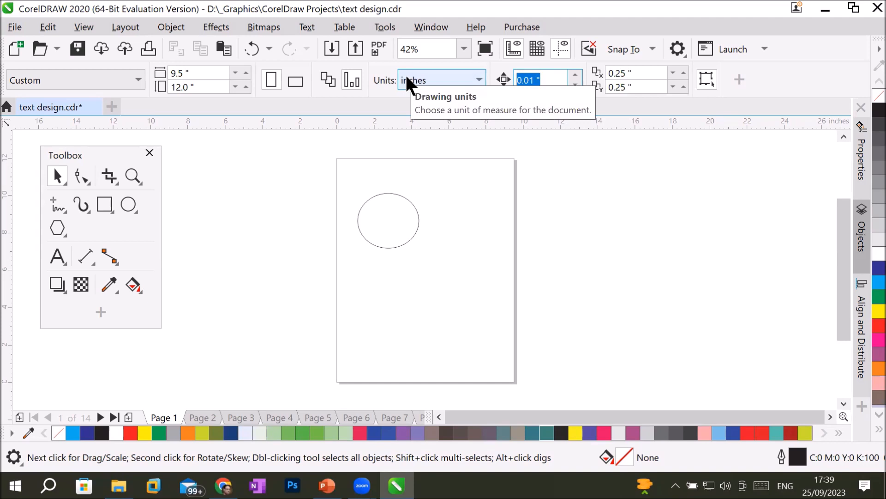
pyautogui.write('1')
pyautogui.press('Return')
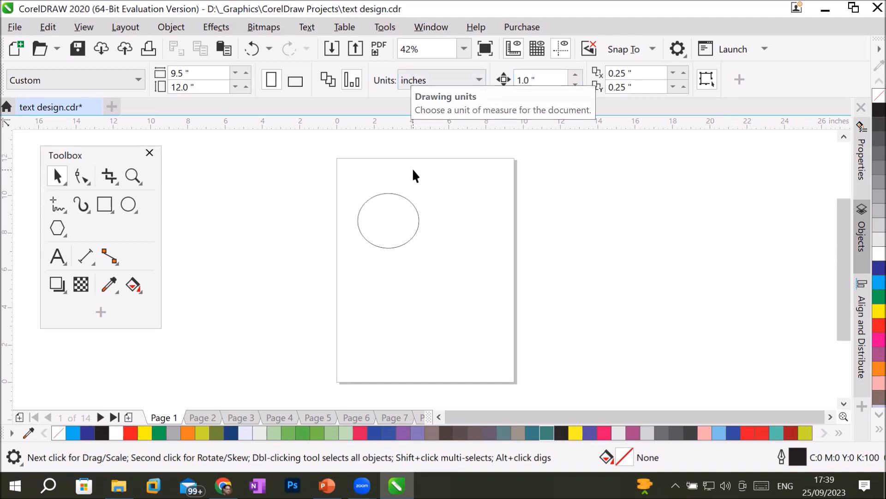
# Step: Select the ellipse and nudge it repeatedly to the right in 1-inch increments
pyautogui.click(398, 209)
pyautogui.press('Right')
pyautogui.press('Right')
pyautogui.press('Right')
pyautogui.press('Right')
pyautogui.press('Right')
pyautogui.press('Right')
pyautogui.press('Right')
pyautogui.press('Right')
pyautogui.press('Right')
pyautogui.press('Right')
pyautogui.press('Right')
pyautogui.press('Right')
pyautogui.press('Right')
# Step: Nudge the ellipse down five times in 1-inch increments, then back up by the same number of nudges
pyautogui.press('Down')
pyautogui.press('Down')
pyautogui.press('Down')
pyautogui.press('Down')
pyautogui.press('Down')
pyautogui.press('Up')
pyautogui.press('Up')
pyautogui.press('Up')
pyautogui.press('Up')
pyautogui.press('Up')
# Step: Nudge the ellipse left, down and up in 1-inch increments, bringing it to about X 4.76 and Y 5.65 inches
pyautogui.press('Left')
pyautogui.press('Left')
pyautogui.press('Left')
pyautogui.press('Left')
pyautogui.press('Left')
pyautogui.press('Left')
pyautogui.press('Down')
pyautogui.press('Down')
pyautogui.press('Down')
pyautogui.press('Left')
pyautogui.press('Left')
pyautogui.press('Left')
pyautogui.press('Left')
pyautogui.press('Up')
pyautogui.press('Up')
pyautogui.press('Down')
pyautogui.press('Down')
pyautogui.press('Down')
pyautogui.press('Left')
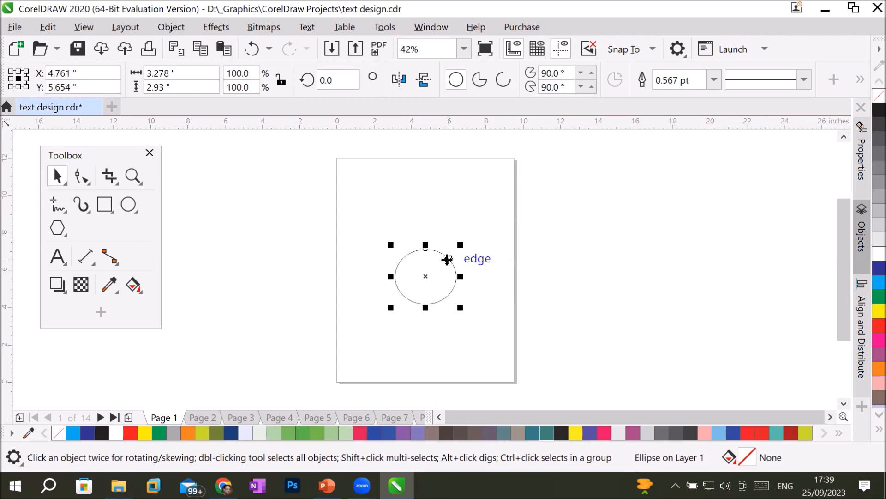
# Step: Move the ellipse up to the page's upper edge, about Y 10.42 inches, and nudge it down in 1-inch increments to about Y 3.42 inches
pyautogui.moveTo(445, 268); pyautogui.dragTo(445, 179)
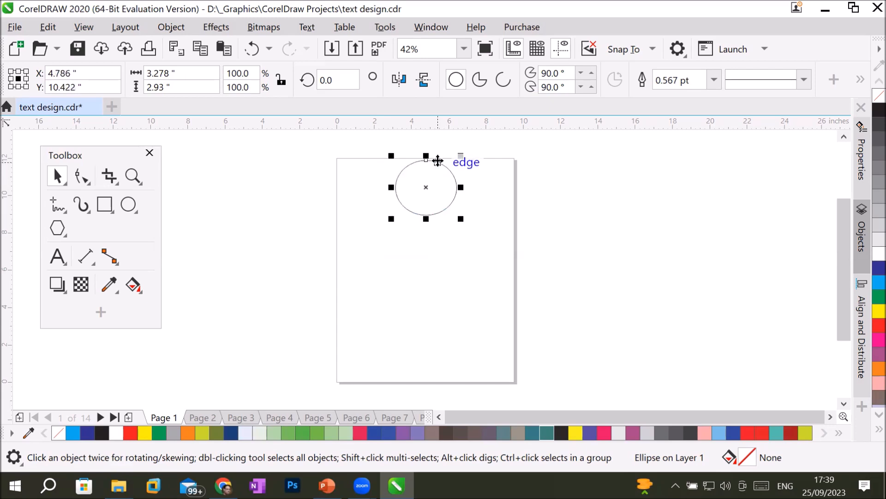
pyautogui.press('Down')
pyautogui.press('Down')
pyautogui.press('Down')
pyautogui.press('Down')
pyautogui.press('Down')
pyautogui.press('Down')
pyautogui.press('Down')
pyautogui.press('Down')
pyautogui.press('Down')
pyautogui.press('Down')
pyautogui.press('Down')
pyautogui.press('Down')
pyautogui.press('Down')
pyautogui.press('Down')
pyautogui.press('Down')
pyautogui.press('Down')
pyautogui.press('Down')
pyautogui.press('Down')
pyautogui.press('Down')
pyautogui.press('Down')
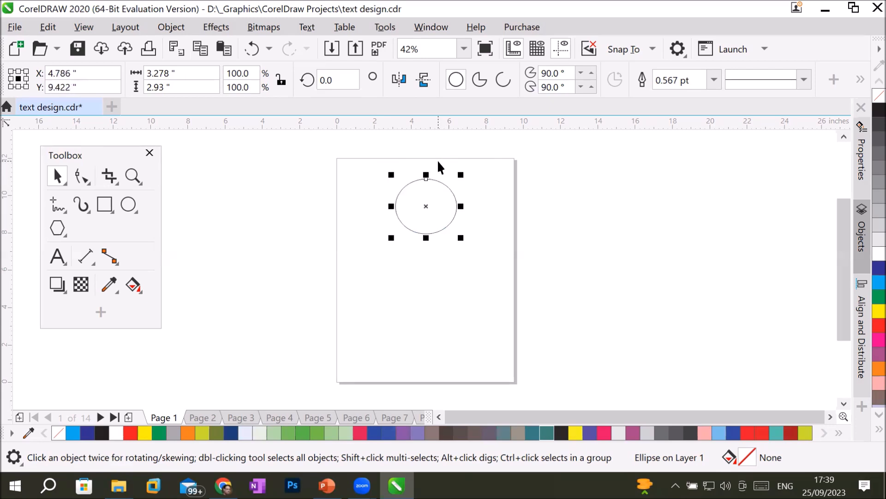
pyautogui.press('Down')
pyautogui.press('Down')
pyautogui.press('Down')
pyautogui.press('Down')
pyautogui.press('Down')
pyautogui.press('Down')
pyautogui.press('Down')
pyautogui.press('Down')
pyautogui.press('Down')
pyautogui.press('Down')
pyautogui.press('Down')
pyautogui.press('Down')
pyautogui.press('Down')
pyautogui.press('Down')
pyautogui.press('Down')
pyautogui.press('Down')
pyautogui.press('Down')
pyautogui.press('Down')
pyautogui.press('Down')
pyautogui.press('Down')
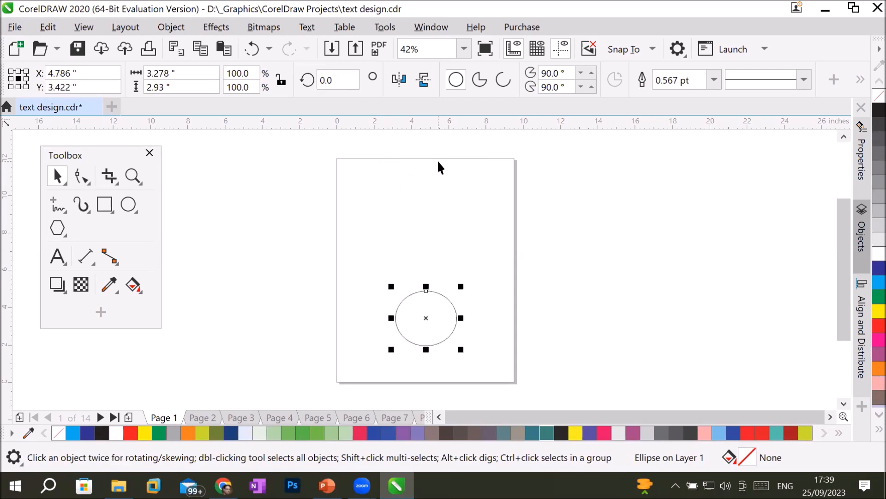
# Step: Nudge the ellipse up, down, left and right in 1-inch increments, bringing it to about X 5.79 and Y 7.42 inches
pyautogui.press('Up')
pyautogui.press('Up')
pyautogui.press('Up')
pyautogui.press('Up')
pyautogui.press('Up')
pyautogui.press('Up')
pyautogui.press('Up')
pyautogui.press('Up')
pyautogui.press('Up')
pyautogui.press('Up')
pyautogui.press('Up')
pyautogui.press('Up')
pyautogui.press('Up')
pyautogui.press('Up')
pyautogui.press('Up')
pyautogui.press('Up')
pyautogui.press('Up')
pyautogui.press('Up')
pyautogui.press('Up')
pyautogui.press('Up')
pyautogui.press('Up')
pyautogui.press('Up')
pyautogui.press('Up')
pyautogui.press('Up')
pyautogui.press('Up')
pyautogui.press('Up')
pyautogui.press('Up')
pyautogui.press('Up')
pyautogui.press('Up')
pyautogui.press('Up')
pyautogui.press('Up')
pyautogui.press('Up')
pyautogui.press('Up')
pyautogui.press('Up')
pyautogui.press('Up')
pyautogui.press('Up')
pyautogui.press('Up')
pyautogui.press('Up')
pyautogui.press('Up')
pyautogui.press('Up')
pyautogui.press('Down')
pyautogui.press('Down')
pyautogui.press('Down')
pyautogui.press('Down')
pyautogui.press('Down')
pyautogui.press('Down')
pyautogui.press('Down')
pyautogui.press('Down')
pyautogui.press('Down')
pyautogui.press('Down')
pyautogui.press('Down')
pyautogui.press('Down')
pyautogui.press('Down')
pyautogui.press('Down')
pyautogui.press('Down')
pyautogui.press('Down')
pyautogui.press('Down')
pyautogui.press('Down')
pyautogui.press('Down')
pyautogui.press('Down')
pyautogui.press('Down')
pyautogui.press('Down')
pyautogui.press('Down')
pyautogui.press('Down')
pyautogui.press('Down')
pyautogui.press('Down')
pyautogui.press('Down')
pyautogui.press('Down')
pyautogui.press('Down')
pyautogui.press('Down')
pyautogui.press('Left')
pyautogui.press('Left')
pyautogui.press('Left')
pyautogui.press('Left')
pyautogui.press('Left')
pyautogui.press('Left')
pyautogui.press('Left')
pyautogui.press('Left')
pyautogui.press('Left')
pyautogui.press('Left')
pyautogui.press('Right')
pyautogui.press('Right')
pyautogui.press('Right')
pyautogui.press('Right')
pyautogui.press('Right')
pyautogui.press('Right')
pyautogui.press('Right')
pyautogui.press('Right')
pyautogui.press('Right')
pyautogui.press('Right')
pyautogui.press('Right')
pyautogui.press('Right')
pyautogui.press('Right')
pyautogui.press('Right')
pyautogui.press('Right')
pyautogui.press('Right')
pyautogui.press('Right')
pyautogui.press('Right')
pyautogui.press('Right')
pyautogui.press('Right')
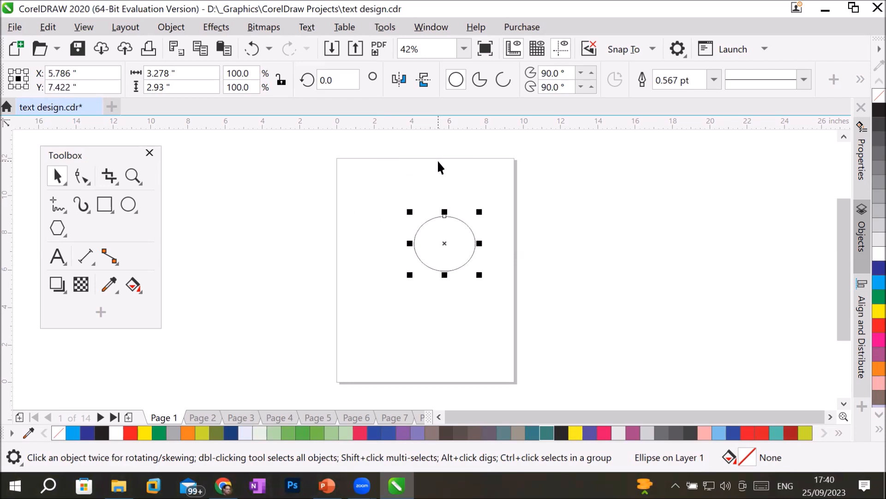
# Step: Draw a rectangle about 8.34 by 6.95 inches around the ellipse, extending slightly past the page's right edge
pyautogui.click(113, 214)
pyautogui.moveTo(365, 187); pyautogui.dragTo(522, 317)
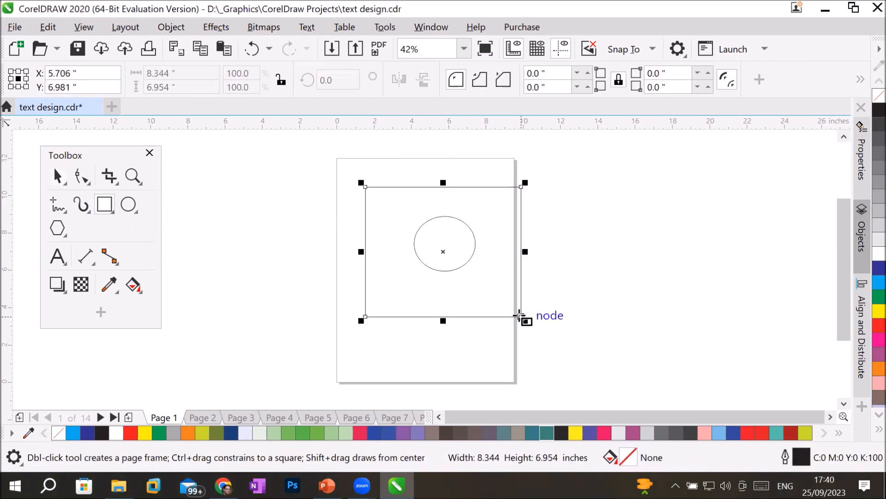
pyautogui.press('space')
# Step: Select the rectangle and ellipse together and nudge them left to about X -2.29 inches, then down 1 inch
pyautogui.moveTo(309, 162); pyautogui.dragTo(575, 368)
pyautogui.press('Left')
pyautogui.press('Left')
pyautogui.press('Left')
pyautogui.press('Left')
pyautogui.press('Left')
pyautogui.press('Left')
pyautogui.press('Left')
pyautogui.press('Left')
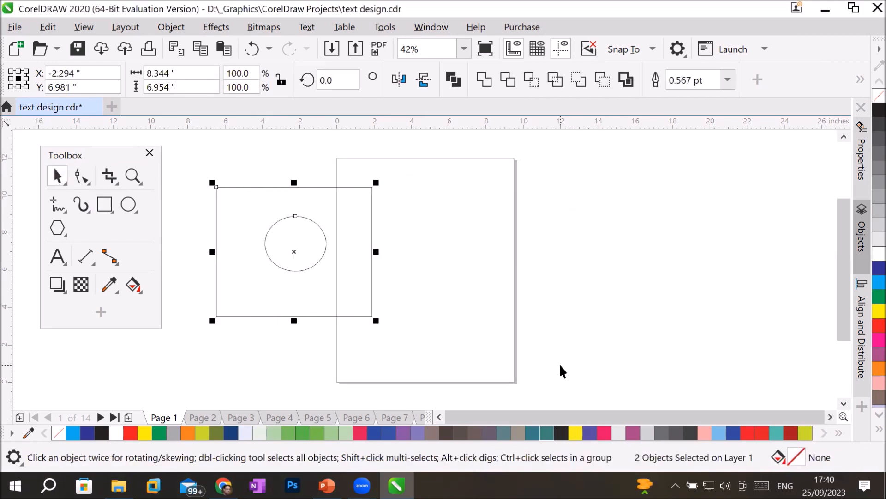
pyautogui.press('Down')
# Step: Nudge both objects right past the page and then up in 1-inch increments, to about X 19.71 and Y 8.98 inches
pyautogui.press('Right')
pyautogui.press('Right')
pyautogui.press('Right')
pyautogui.press('Right')
pyautogui.press('Right')
pyautogui.press('Right')
pyautogui.press('Right')
pyautogui.press('Right')
pyautogui.press('Right')
pyautogui.press('Right')
pyautogui.press('Right')
pyautogui.press('Right')
pyautogui.press('Right')
pyautogui.press('Right')
pyautogui.press('Right')
pyautogui.press('Right')
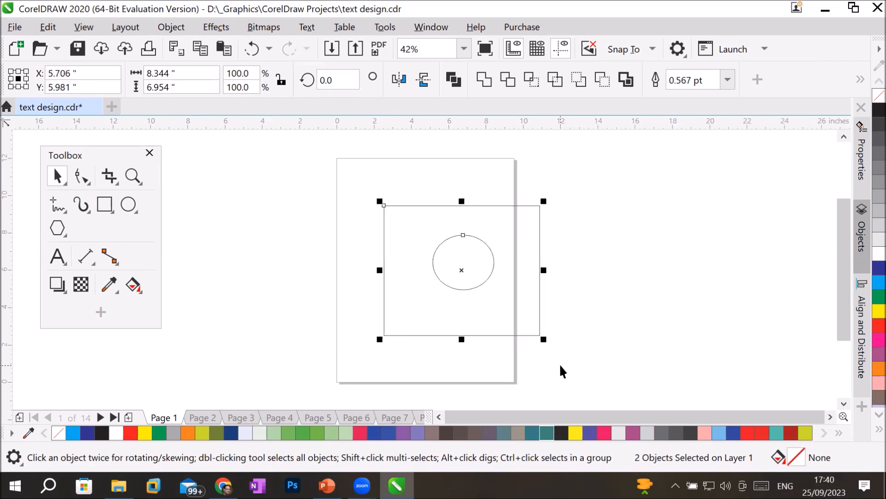
pyautogui.press('Right')
pyautogui.press('Right')
pyautogui.press('Right')
pyautogui.press('Right')
pyautogui.press('Right')
pyautogui.press('Right')
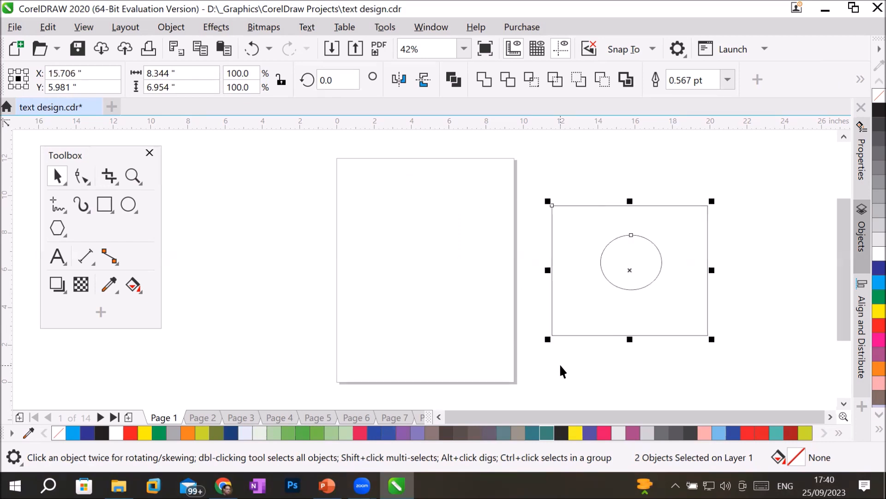
pyautogui.press('Up')
pyautogui.press('Up')
pyautogui.press('Up')
pyautogui.press('Up')
pyautogui.press('Up')
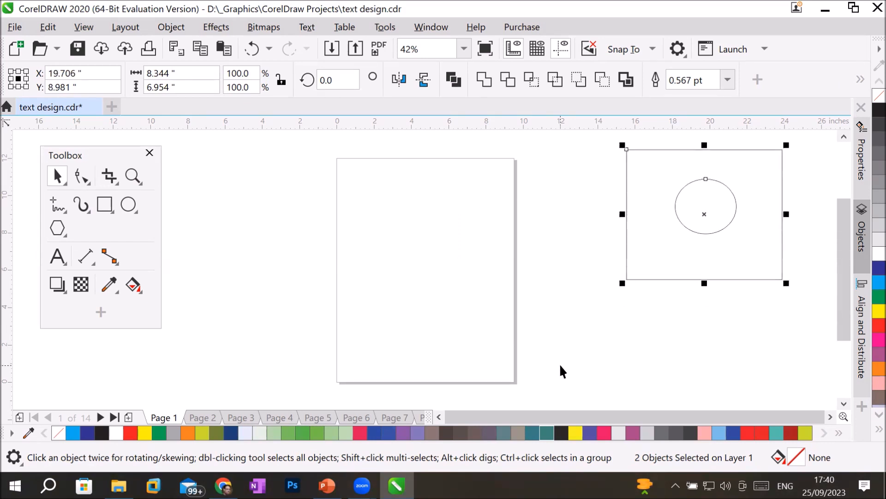
# Step: Nudge both objects down and left back onto the page in 1-inch increments, to about X 4.71 and Y 5.98 inches
pyautogui.press('Down')
pyautogui.press('Down')
pyautogui.press('Down')
pyautogui.press('Down')
pyautogui.press('Down')
pyautogui.press('Left')
pyautogui.press('Left')
pyautogui.press('Left')
pyautogui.press('Left')
pyautogui.press('Left')
pyautogui.press('Left')
pyautogui.press('Left')
pyautogui.press('Left')
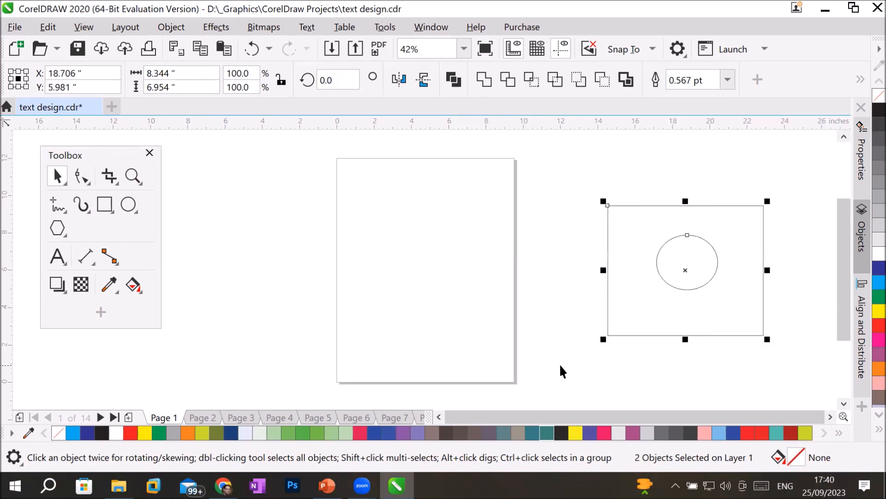
pyautogui.press('Left')
pyautogui.press('Left')
pyautogui.press('Left')
pyautogui.press('Left')
pyautogui.press('Left')
pyautogui.press('Left')
pyautogui.press('Left')
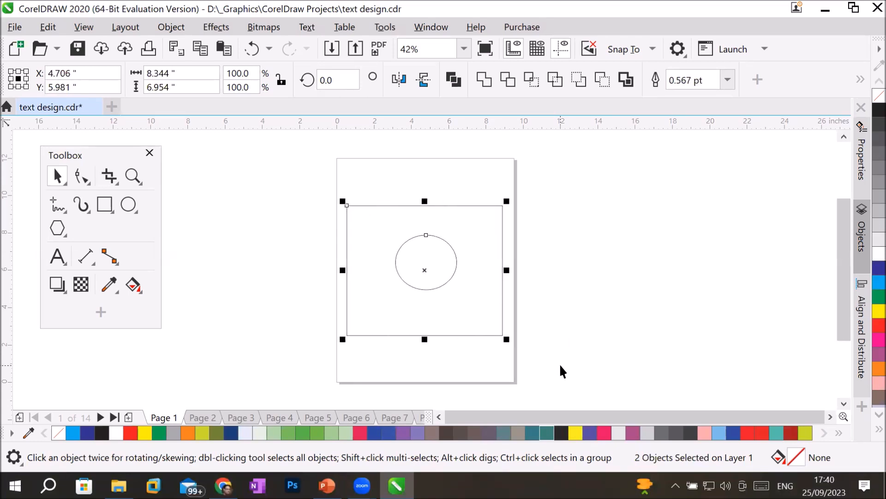
# Step: Nudge both objects right 1 inch and up 3 inches in 1-inch increments, to about X 5.71 and Y 8.98 inches
pyautogui.press('Right')
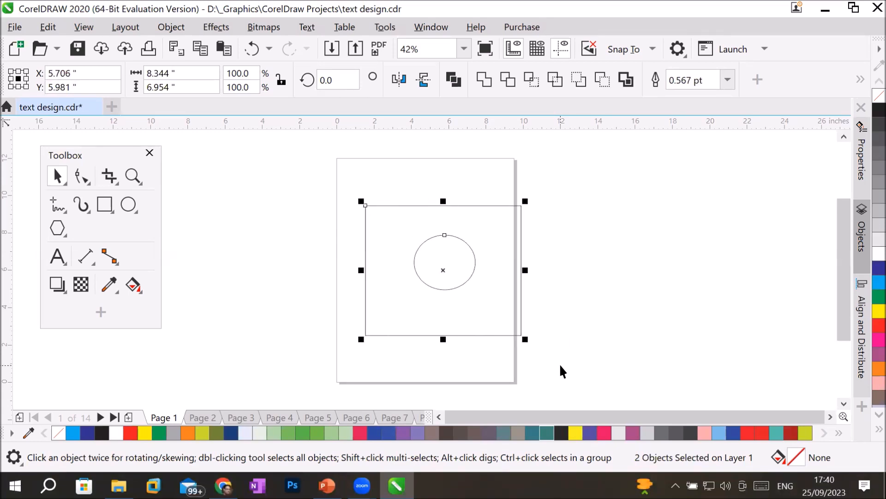
pyautogui.press('Up')
pyautogui.press('Up')
pyautogui.press('Up')
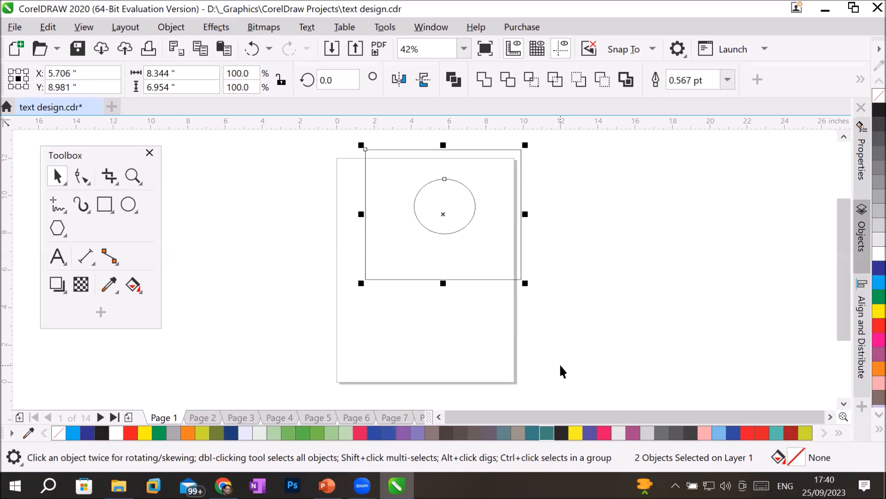
# Step: Nudge both objects down, left and right in 1-inch increments, ending at about X 4.71 and Y 5.98 inches
pyautogui.press('Down')
pyautogui.press('Down')
pyautogui.press('Down')
pyautogui.press('Down')
pyautogui.press('Left')
pyautogui.press('Left')
pyautogui.press('Right')
pyautogui.press('Right')
pyautogui.press('Left')
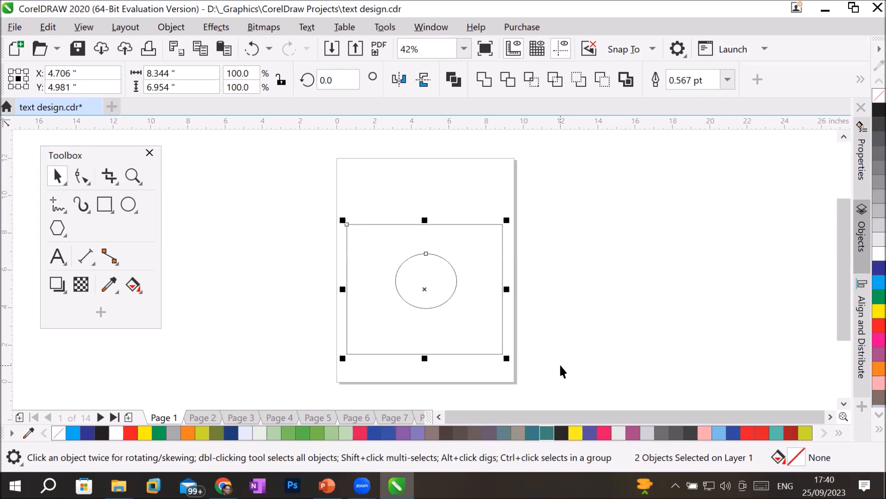
pyautogui.press('Up')
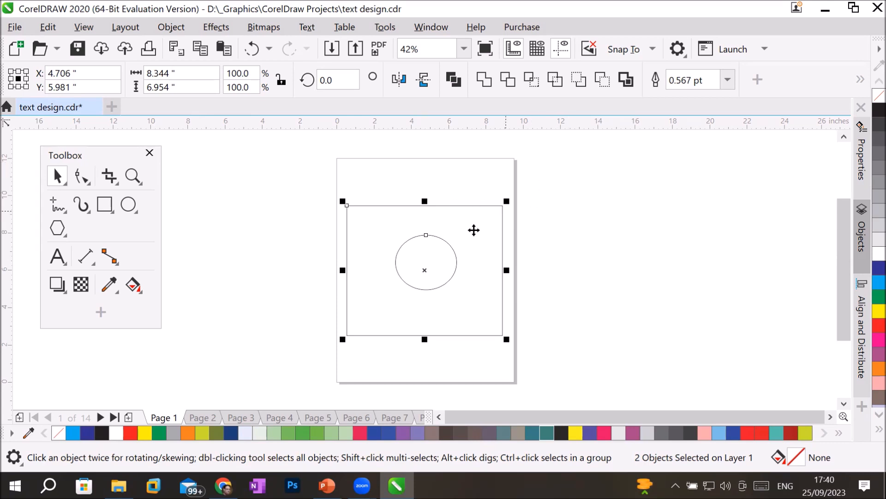
# Step: Clear the selection and examine the nudge distance in the no-selection properties
pyautogui.click(567, 158)
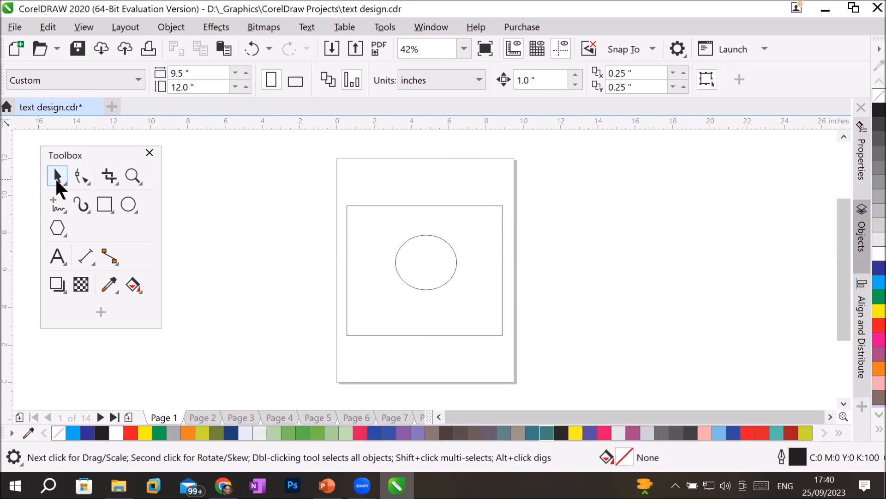
pyautogui.click(545, 80)
pyautogui.doubleClick(555, 78)
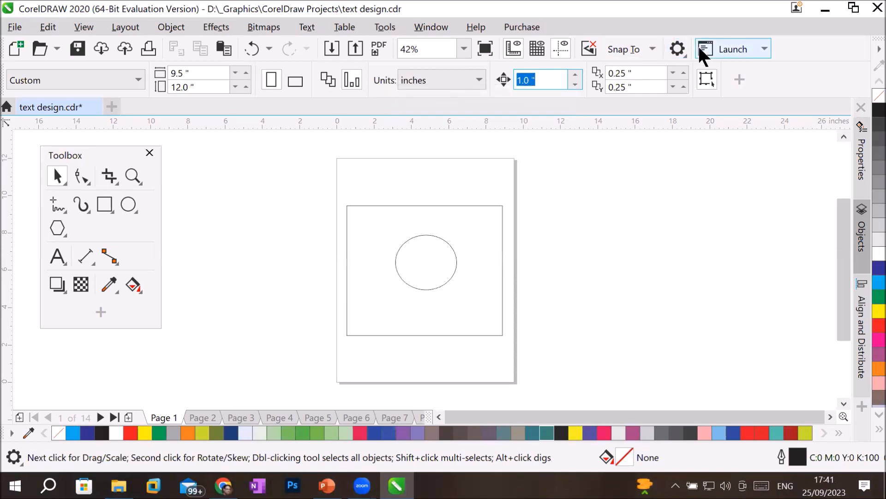
# Step: Open the program options and review the Tools settings for Eraser, Zoom/Pan, Freehand/Bézier, Smart Drawing and Rectangle
pyautogui.click(678, 49)
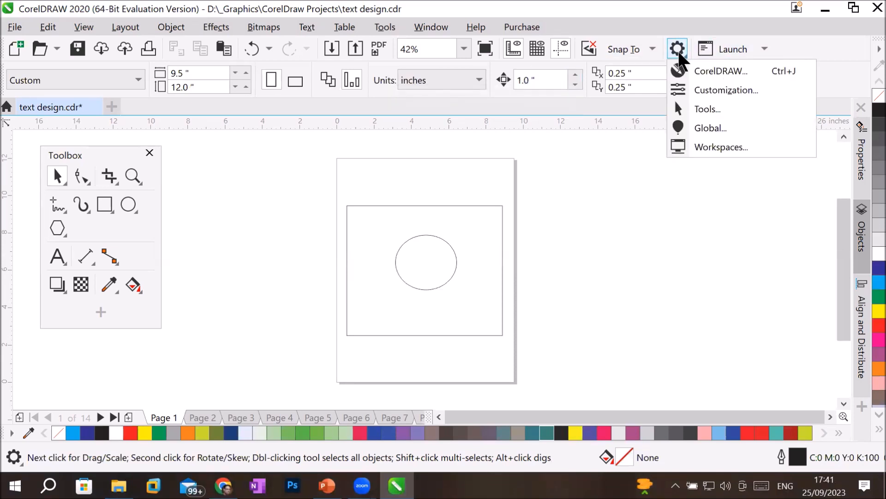
pyautogui.click(689, 70)
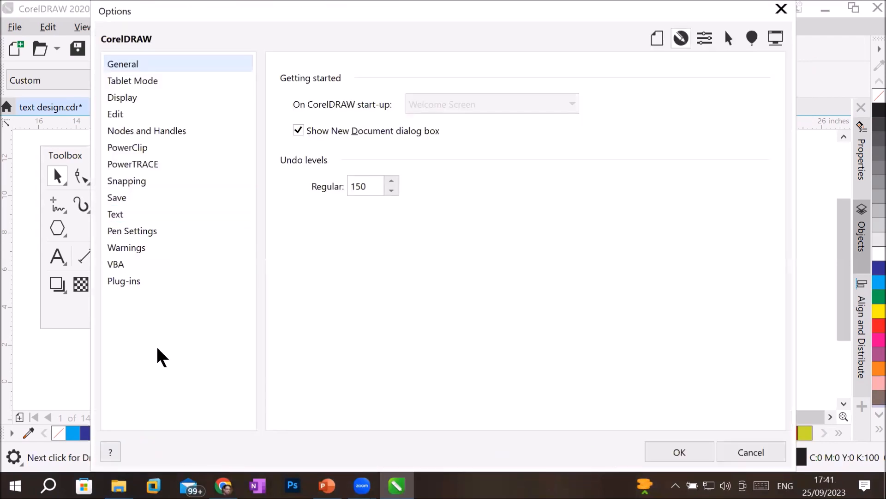
pyautogui.click(729, 38)
pyautogui.click(154, 82)
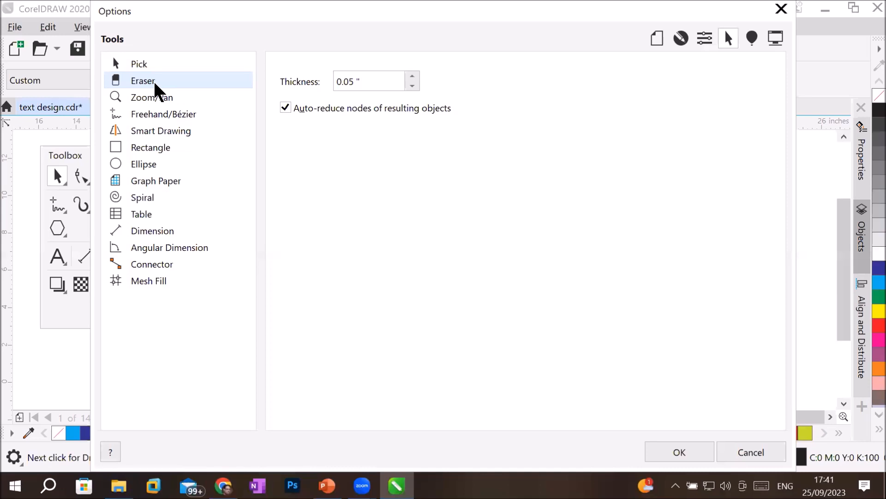
pyautogui.click(157, 99)
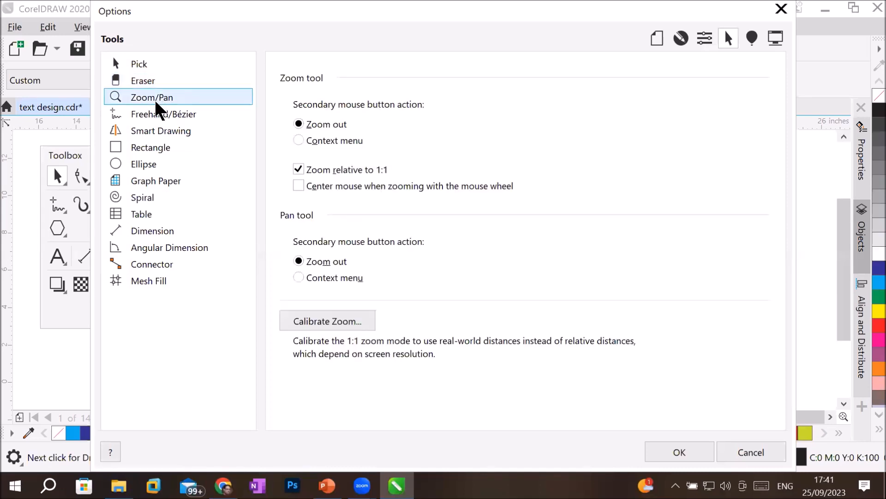
pyautogui.click(166, 118)
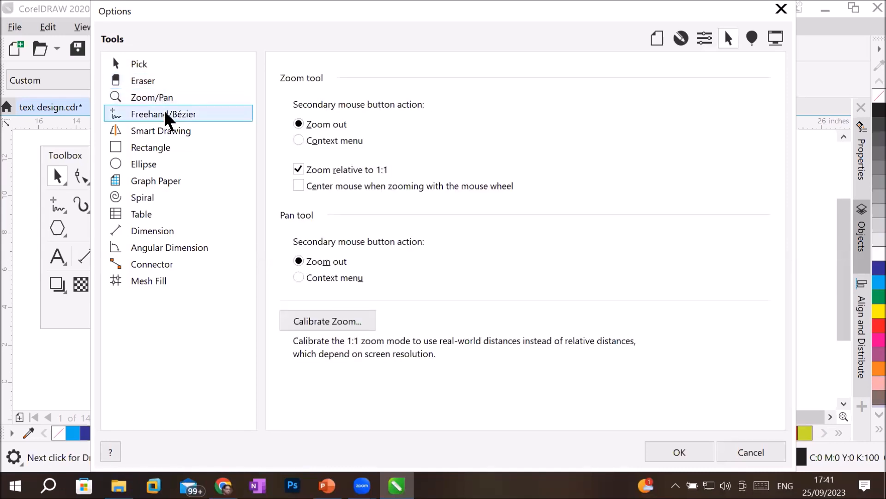
pyautogui.click(162, 130)
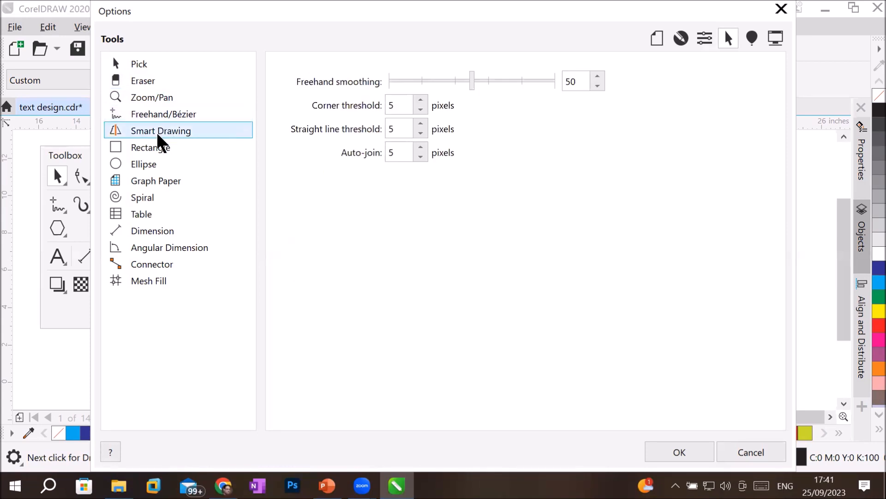
pyautogui.click(157, 151)
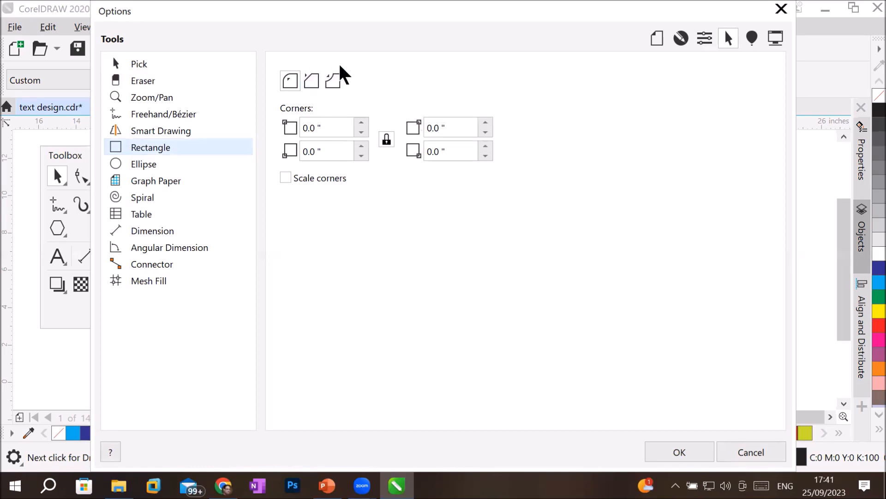
# Step: Try the Pie and Arc types in the Ellipse tool's default settings and switch back to Ellipse
pyautogui.click(138, 164)
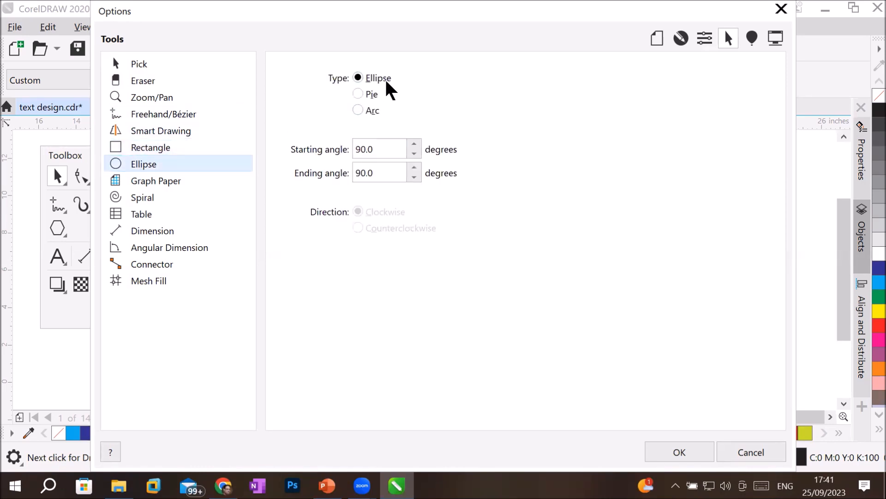
pyautogui.click(369, 99)
pyautogui.click(371, 111)
pyautogui.click(379, 78)
# Step: Review the Document options for General, including its duplicate offset, Layout, Background, Guidelines, Grid and Rulers
pyautogui.click(657, 38)
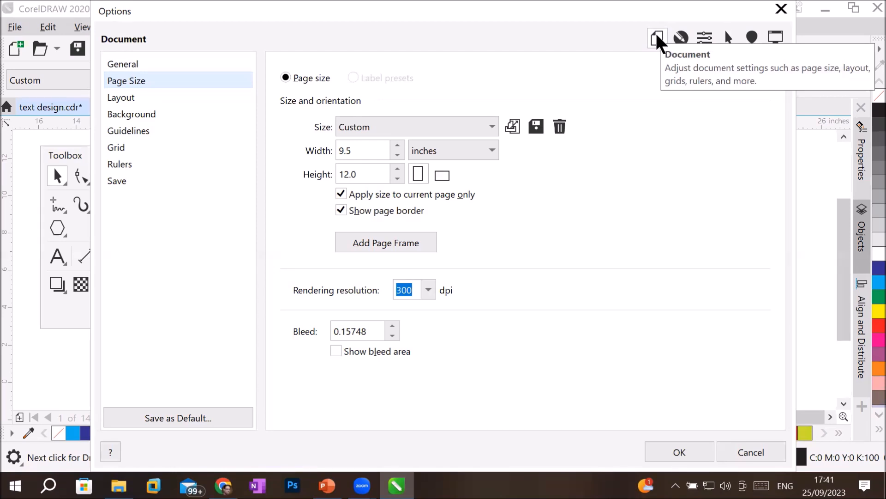
pyautogui.click(123, 65)
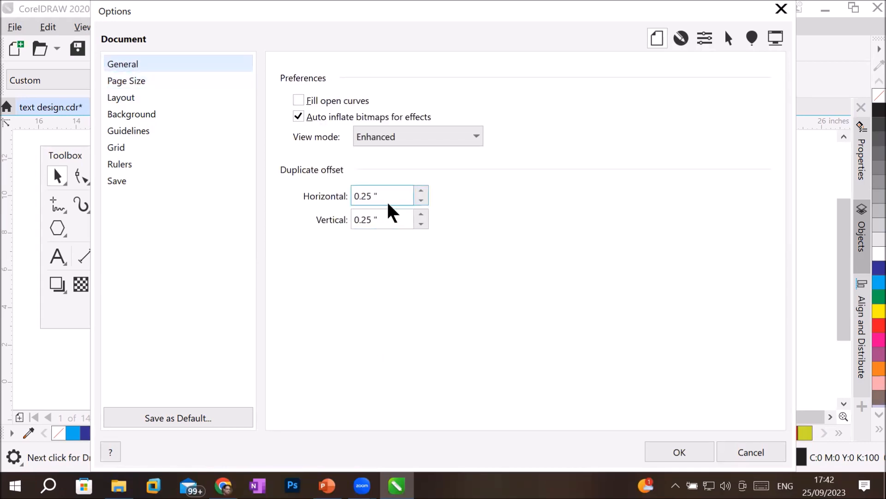
pyautogui.moveTo(392, 195); pyautogui.dragTo(323, 194)
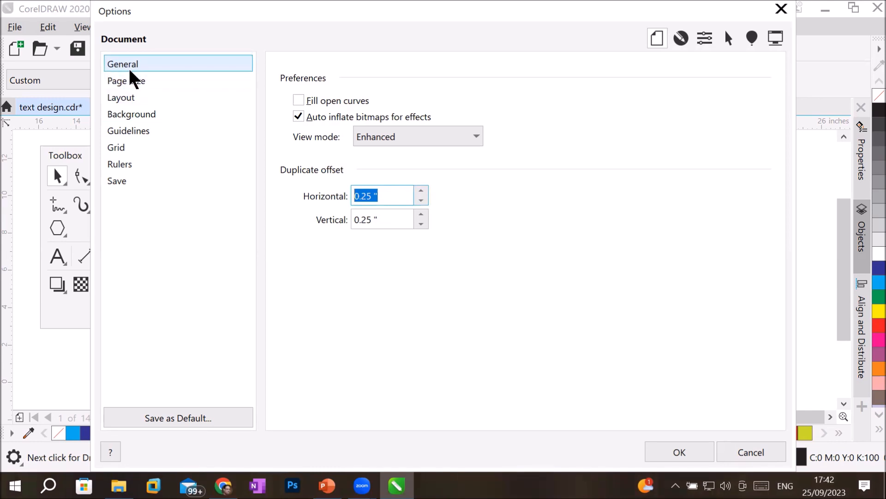
pyautogui.click(124, 91)
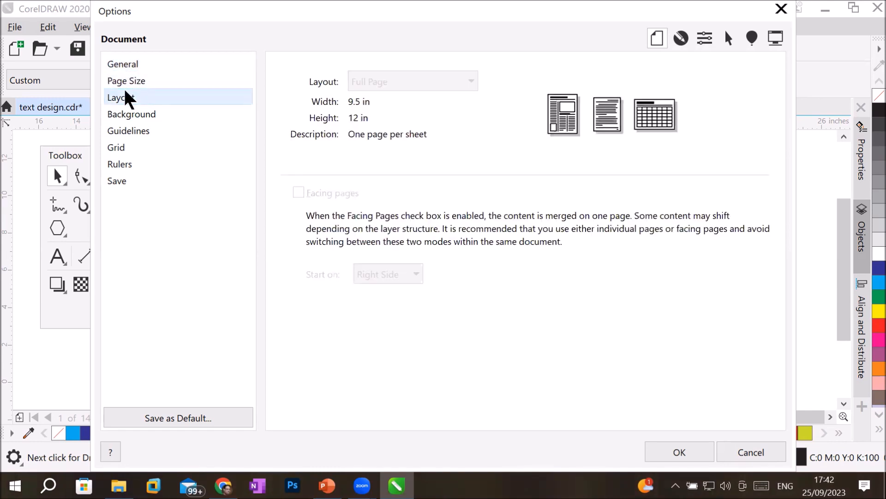
pyautogui.click(128, 113)
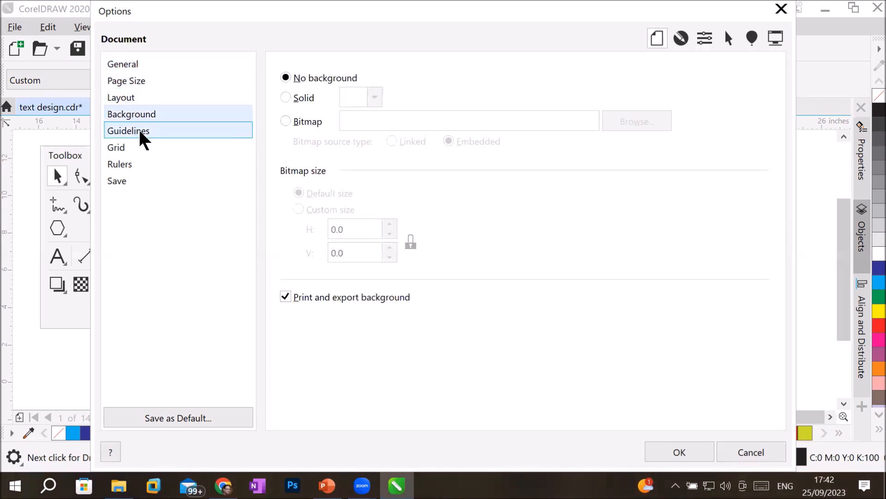
pyautogui.click(138, 128)
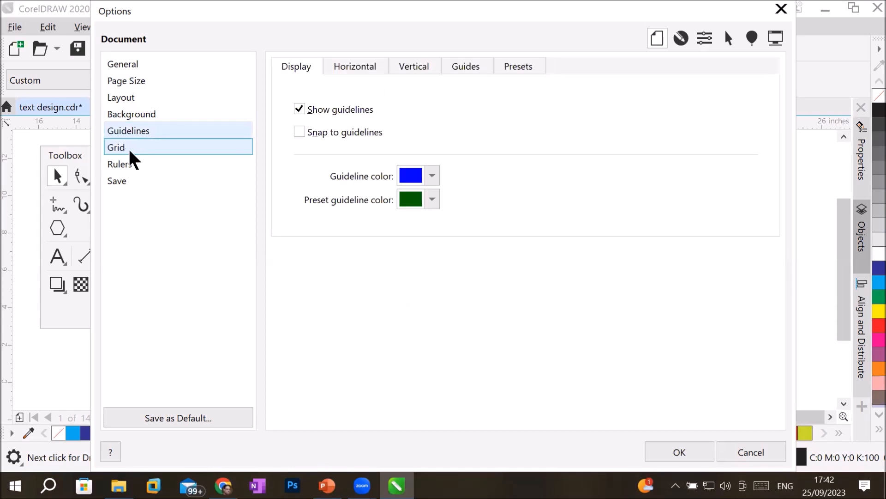
pyautogui.click(126, 143)
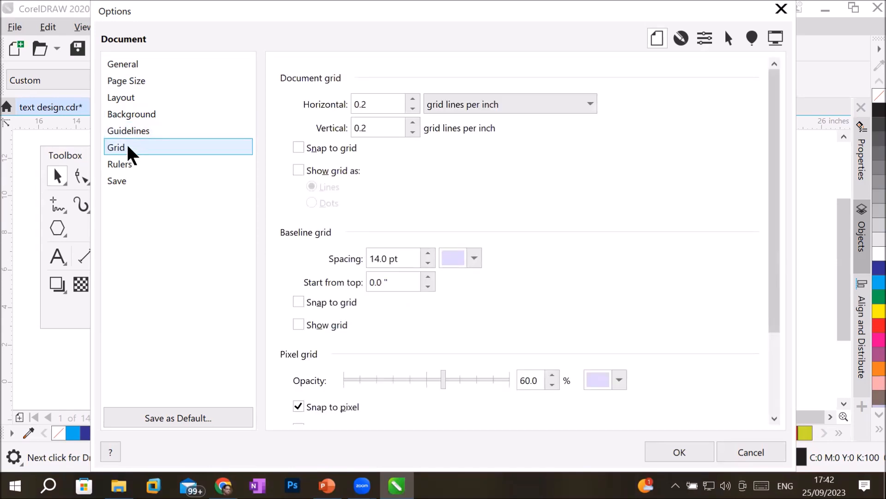
pyautogui.click(124, 165)
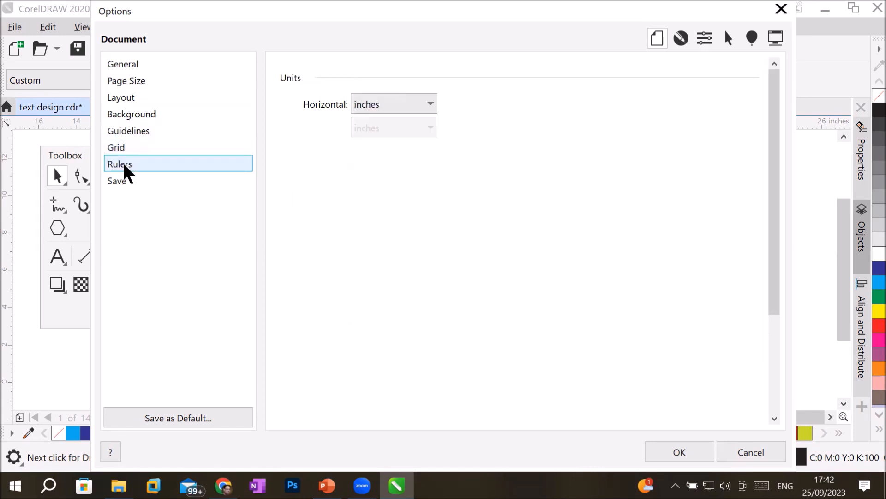
# Step: Examine the nudge, super nudge and micro nudge fields in the Rulers settings
pyautogui.click(358, 242)
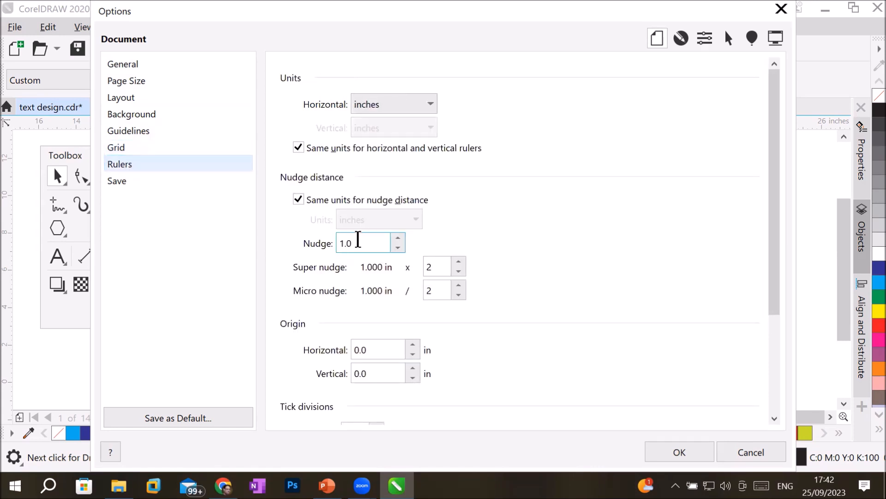
pyautogui.moveTo(410, 249); pyautogui.dragTo(365, 261)
pyautogui.click(128, 167)
pyautogui.click(368, 243)
pyautogui.click(437, 266)
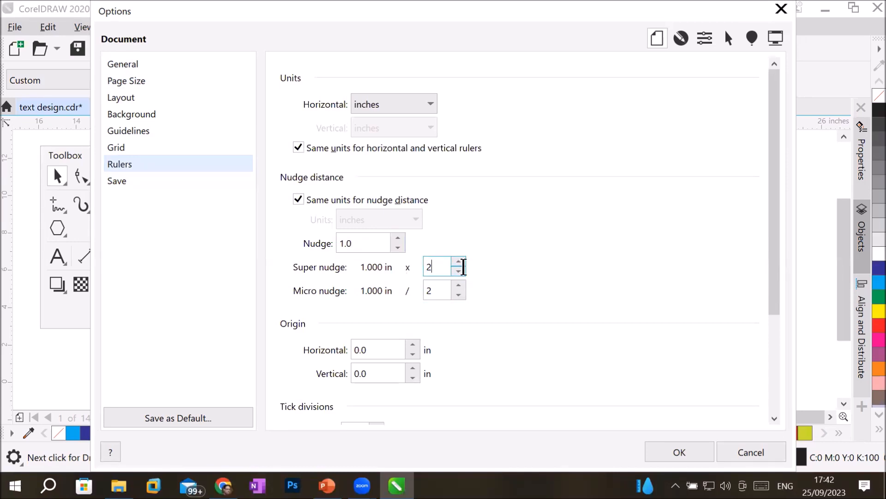
pyautogui.click(446, 291)
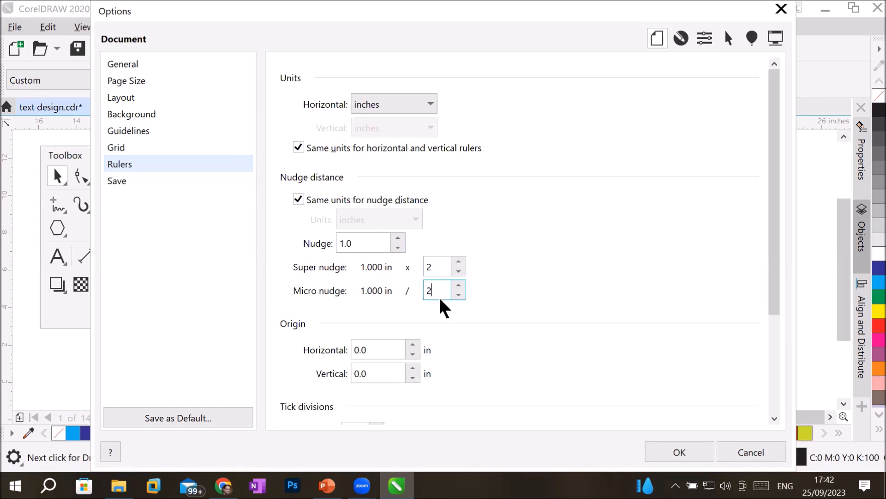
# Step: Compare the super nudge multiplier and micro nudge divisor with the base nudge distance, and accept the options
pyautogui.doubleClick(444, 266)
pyautogui.moveTo(373, 243); pyautogui.dragTo(283, 244)
pyautogui.click(372, 242)
pyautogui.moveTo(381, 240); pyautogui.dragTo(293, 240)
pyautogui.click(436, 267)
pyautogui.moveTo(445, 266); pyautogui.dragTo(295, 242)
pyautogui.click(366, 242)
pyautogui.click(369, 244)
pyautogui.moveTo(440, 291); pyautogui.dragTo(391, 291)
pyautogui.click(677, 451)
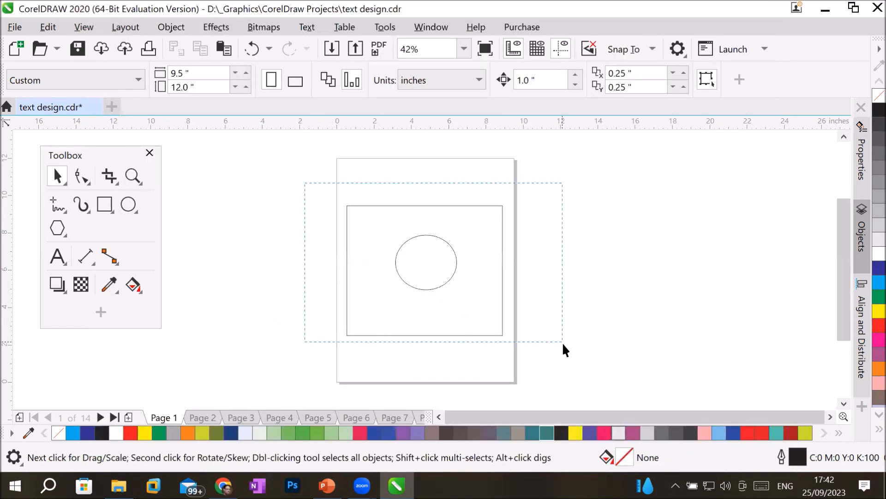
# Step: Select the rectangle and ellipse together and nudge them right and up in 1-inch increments to about X 13.71 and Y 7.98 inches
pyautogui.moveTo(562, 342); pyautogui.dragTo(562, 356)
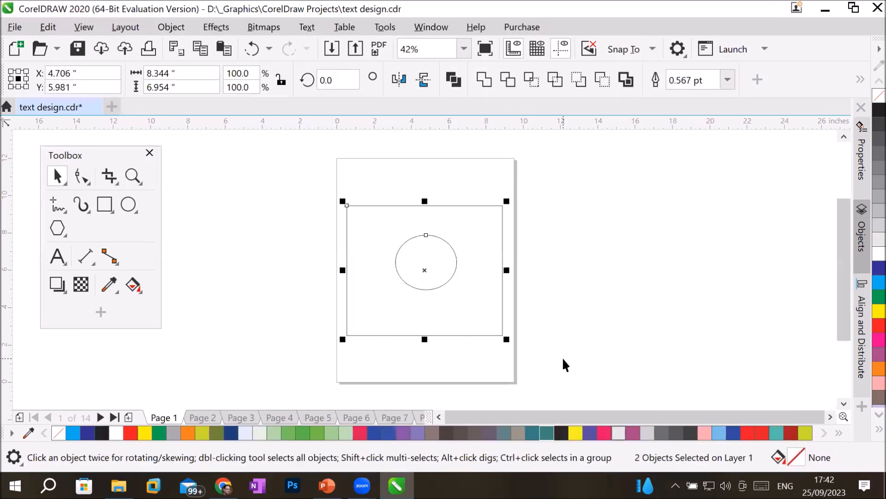
pyautogui.press('Right')
pyautogui.press('Right')
pyautogui.press('Right')
pyautogui.press('Right')
pyautogui.press('Right')
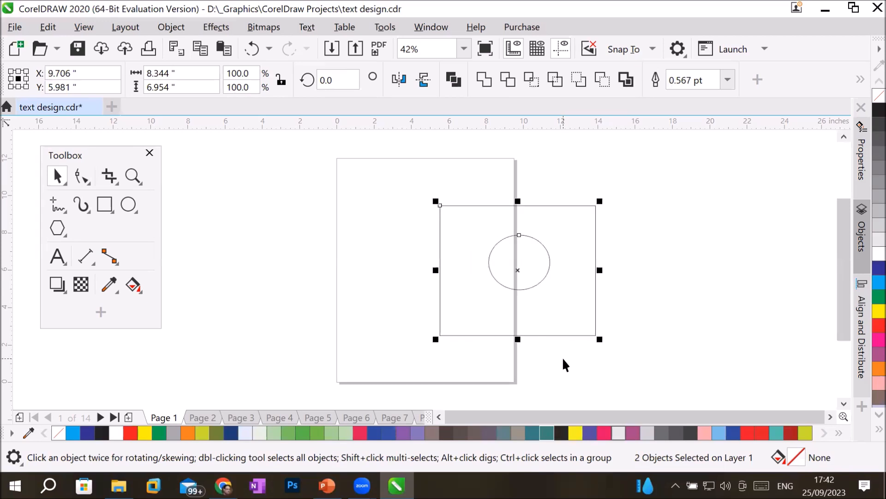
pyautogui.press('Up')
pyautogui.press('Up')
pyautogui.press('Right')
pyautogui.press('Right')
pyautogui.press('Right')
pyautogui.press('Right')
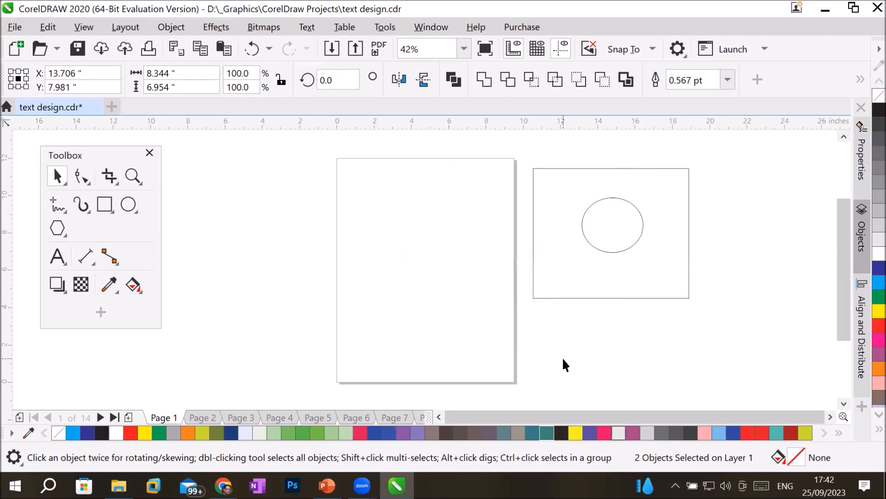
# Step: Nudge both objects farther right and up beside the page, to about X 16.71 and Y 9.98 inches
pyautogui.press('Right')
pyautogui.press('Right')
pyautogui.press('Up')
pyautogui.press('Up')
pyautogui.press('Up')
pyautogui.press('Down')
pyautogui.press('Right')
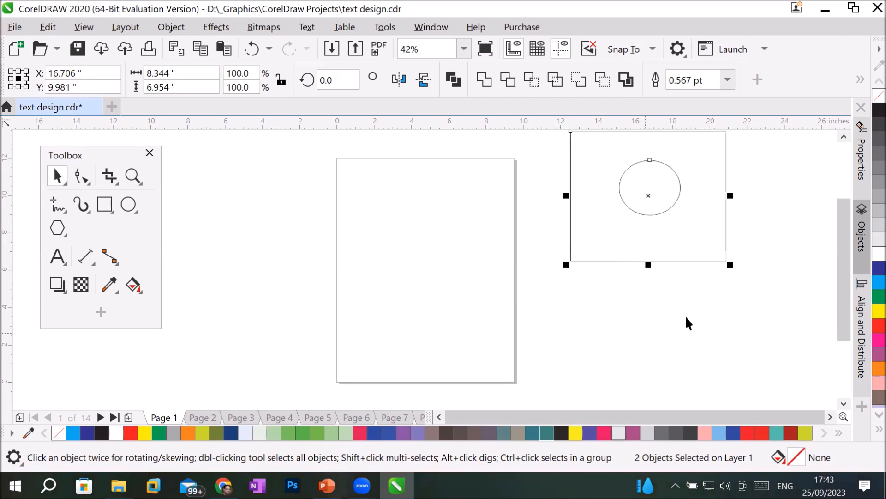
# Step: Select the rectangle alone and nudge it down 2 inches to about Y 7.98 inches, leaving it selected
pyautogui.scroll(3, 734, 192)
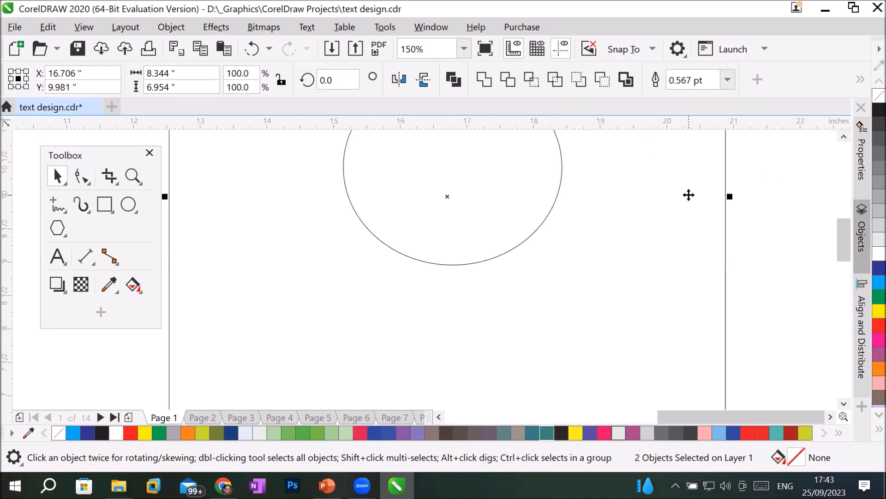
pyautogui.click(464, 301)
pyautogui.click(778, 317)
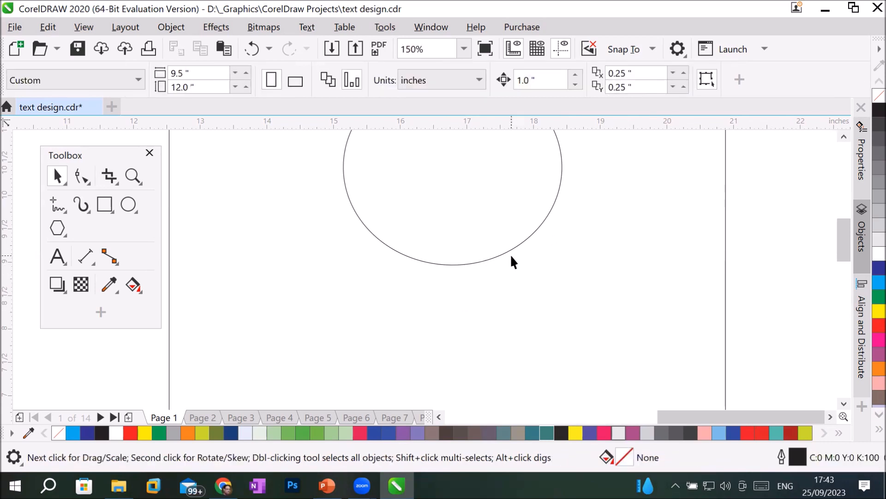
pyautogui.click(513, 251)
pyautogui.press('Down')
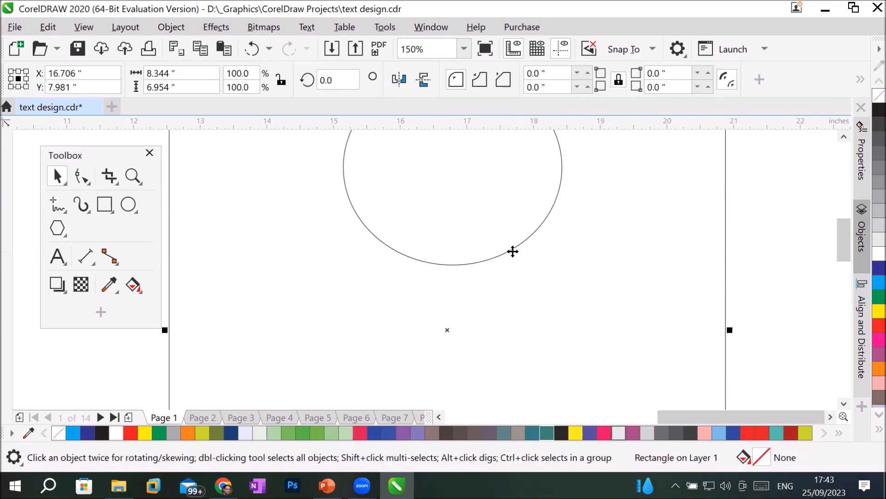
pyautogui.click(807, 295)
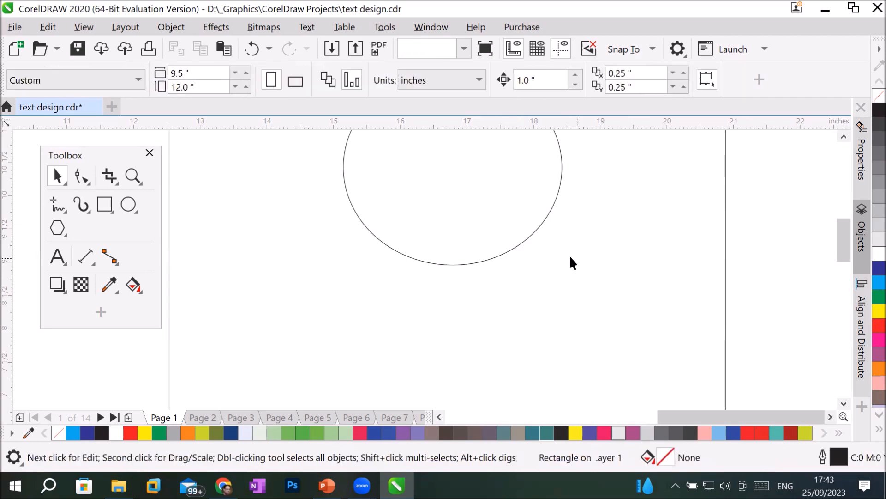
pyautogui.click(514, 242)
pyautogui.scroll(-4, 764, 281)
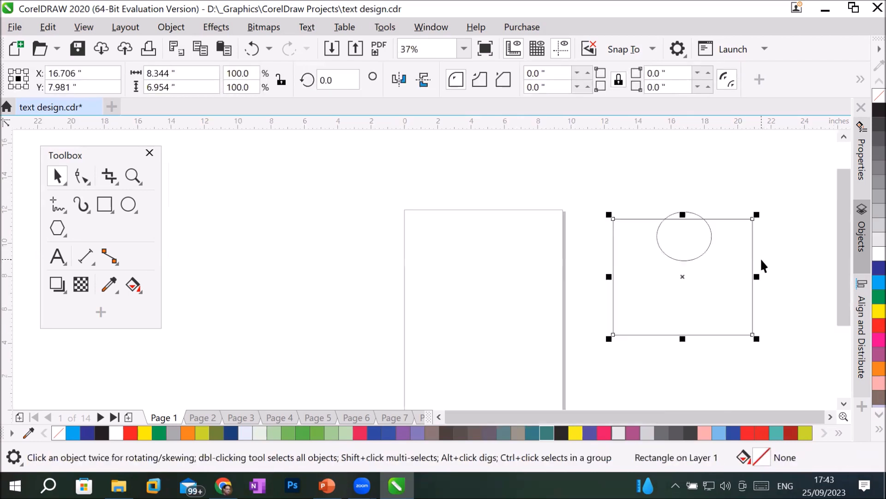
# Step: Move the rectangle to the empty space left of the page and the ellipse onto the page at about X 4.12 and Y 9.61 inches
pyautogui.click(691, 248)
pyautogui.moveTo(691, 254); pyautogui.dragTo(262, 258)
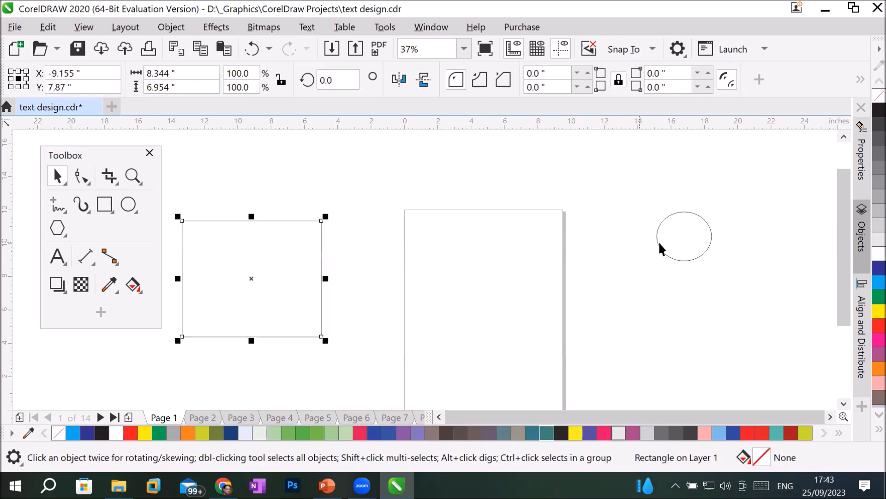
pyautogui.click(663, 252)
pyautogui.moveTo(644, 263); pyautogui.dragTo(463, 264)
pyautogui.scroll(2, 495, 189)
pyautogui.scroll(2, 496, 196)
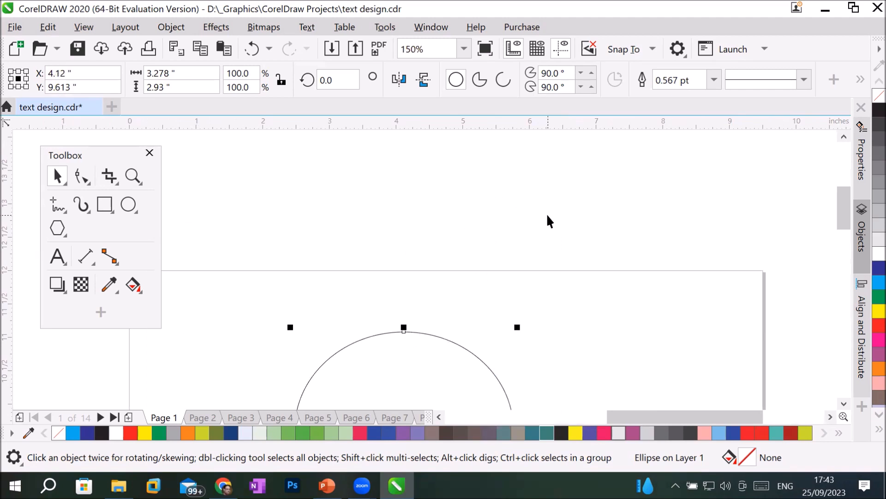
# Step: Nudge the ellipse up 3 inches to about Y 12.61 inches, and nudge it right and back left repeatedly
pyautogui.press('Up')
pyautogui.press('Up')
pyautogui.press('Up')
pyautogui.press('Right')
pyautogui.press('Left')
pyautogui.press('Right')
pyautogui.press('Left')
pyautogui.press('Right')
pyautogui.press('Left')
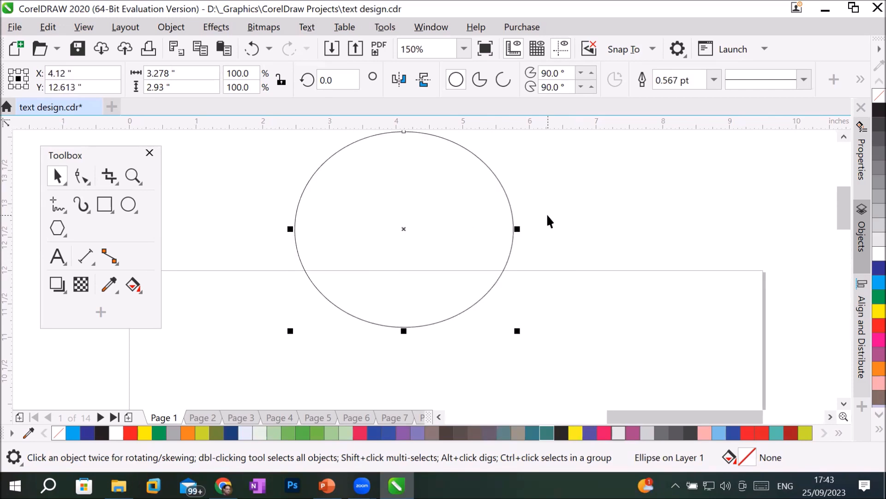
# Step: Compare nudge movements by shifting the ellipse right and left repeatedly, ending at about X 4.62 inches
pyautogui.press('Right')
pyautogui.press('Left')
pyautogui.press('Right')
pyautogui.press('Right')
pyautogui.press('Left')
pyautogui.press('Left')
pyautogui.press('Right')
pyautogui.press('Right')
pyautogui.press('Left')
pyautogui.press('Left')
pyautogui.press('Right')
pyautogui.press('Right')
pyautogui.press('Left')
pyautogui.press('Left')
pyautogui.press('Right')
pyautogui.press('Right')
pyautogui.press('Right')
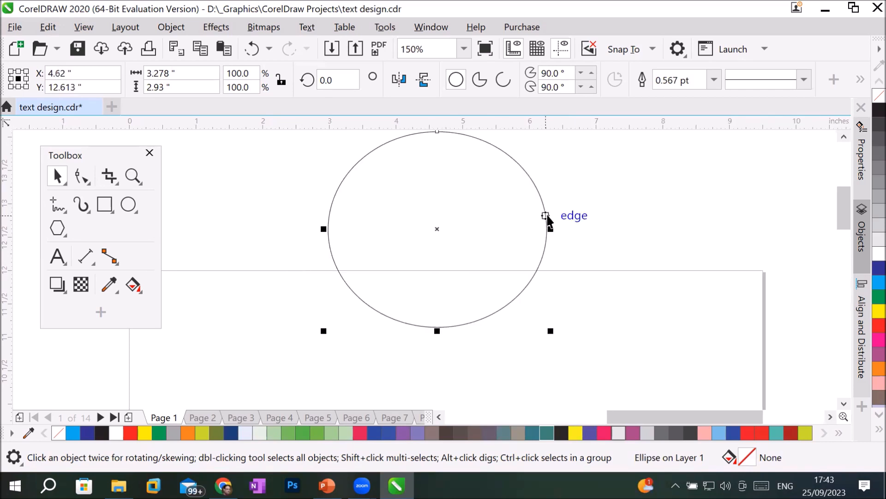
# Step: Micro nudge the ellipse right in 0.5-inch increments to about X 6.12 inches, and move it back left to about X 4.62 inches
pyautogui.press('Right')
pyautogui.press('Right')
pyautogui.press('Right')
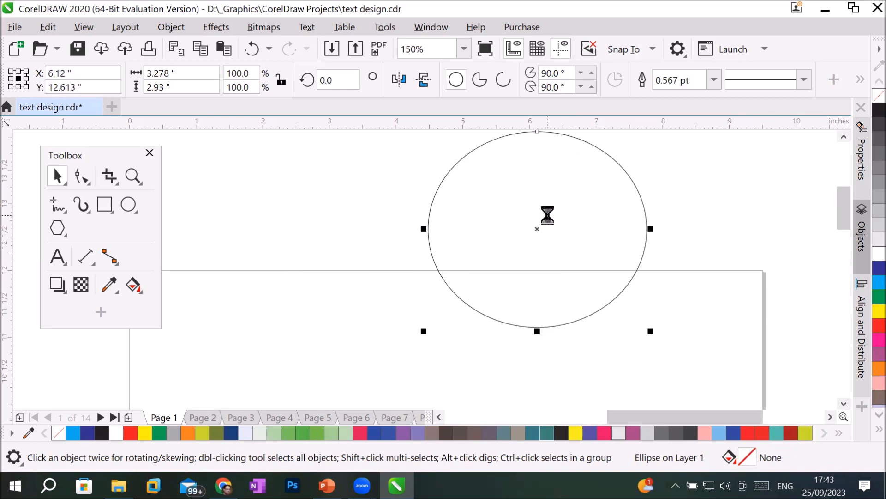
pyautogui.press('Left')
pyautogui.press('Left')
pyautogui.press('Left')
pyautogui.press('Left')
pyautogui.press('Left')
pyautogui.press('Left')
pyautogui.press('Left')
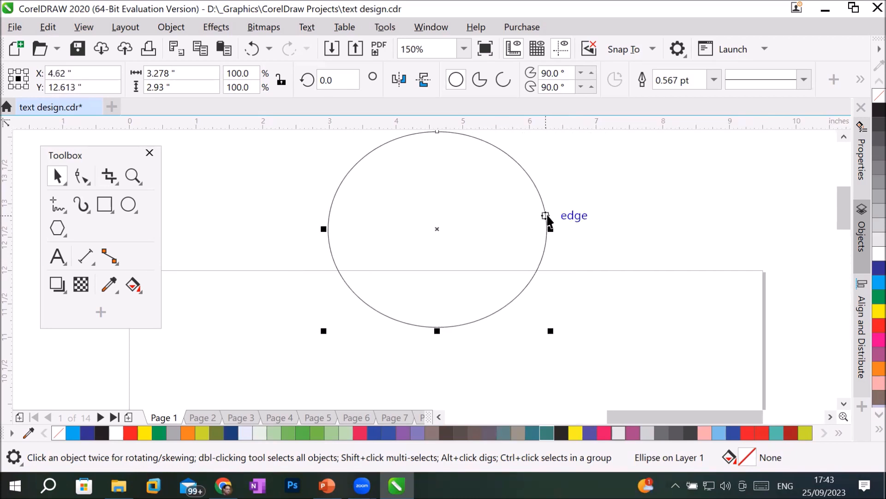
# Step: Super nudge the ellipse right and left in 2-inch jumps, ending at about X 6.62 inches
pyautogui.hotkey('shift', 'Right')
pyautogui.hotkey('shift', 'Right')
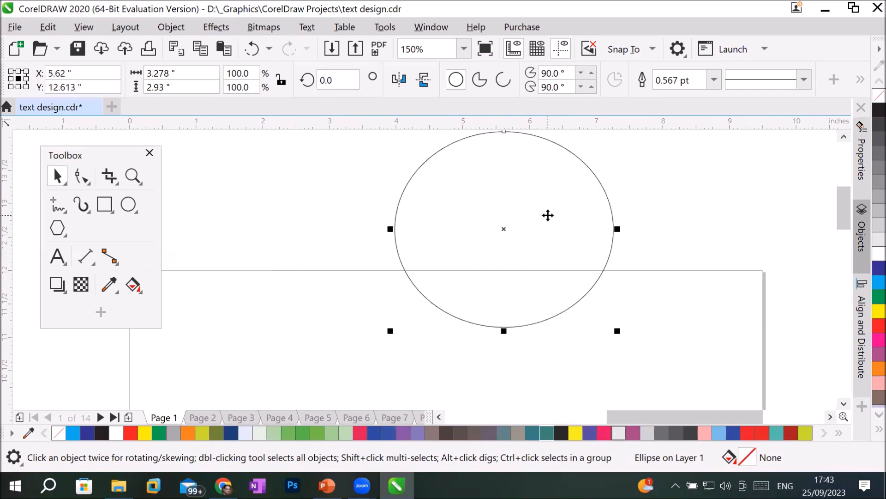
pyautogui.hotkey('shift', 'Left')
pyautogui.hotkey('shift', 'Left')
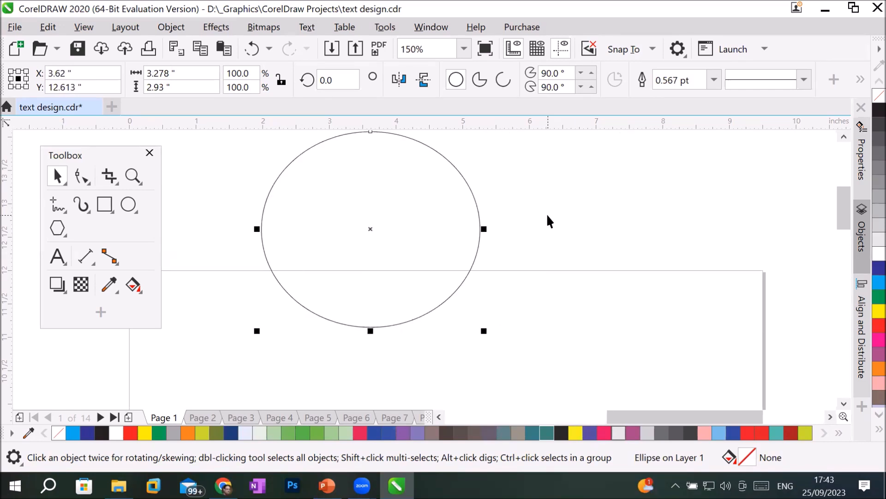
pyautogui.hotkey('shift', 'Right')
pyautogui.hotkey('shift', 'Right')
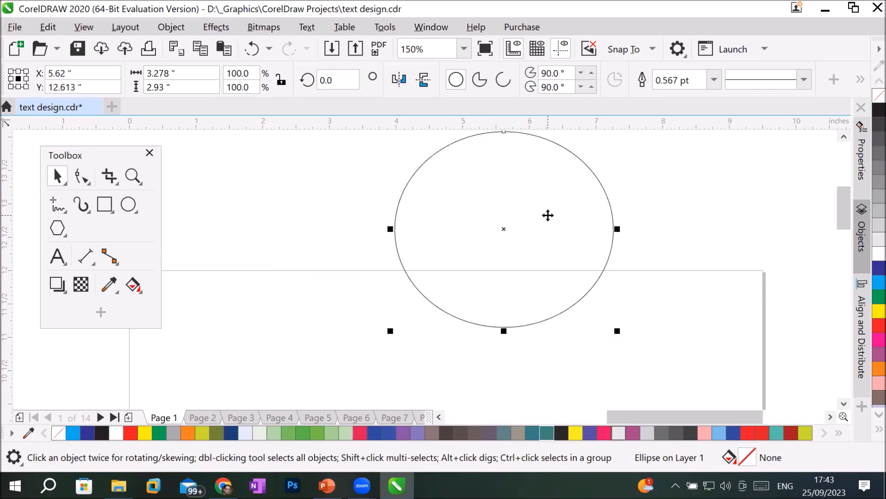
pyautogui.hotkey('shift', 'Right')
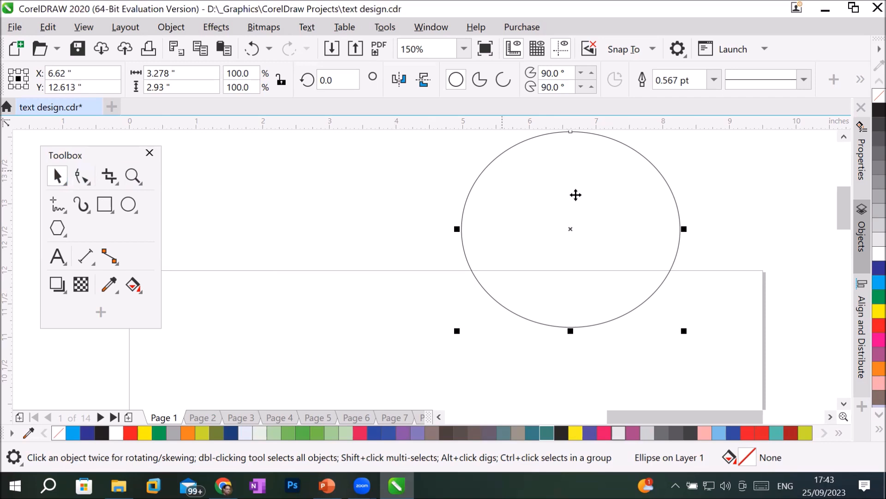
# Step: Deselect the ellipse and set the document's nudge distance to 3 inches
pyautogui.click(382, 177)
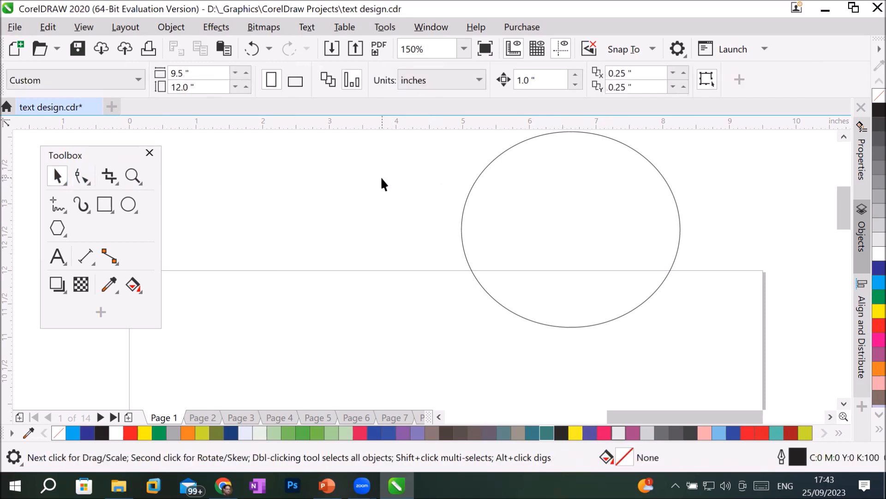
pyautogui.click(547, 79)
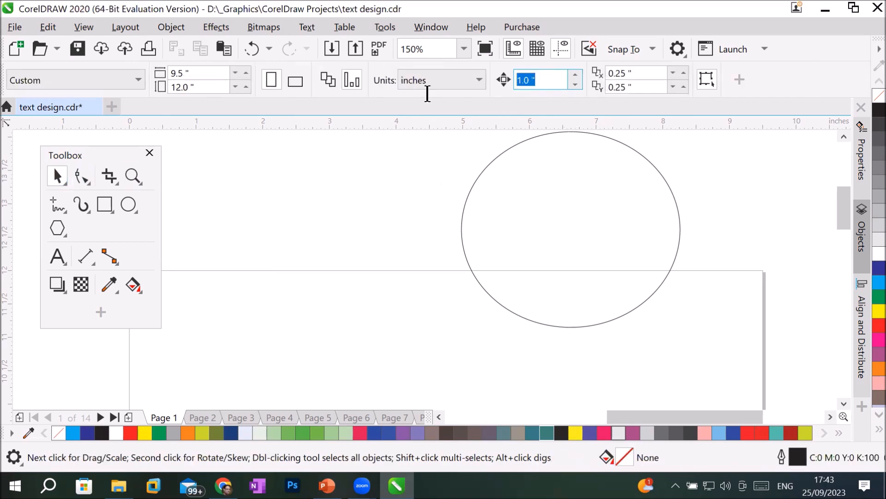
pyautogui.moveTo(592, 82); pyautogui.dragTo(424, 85)
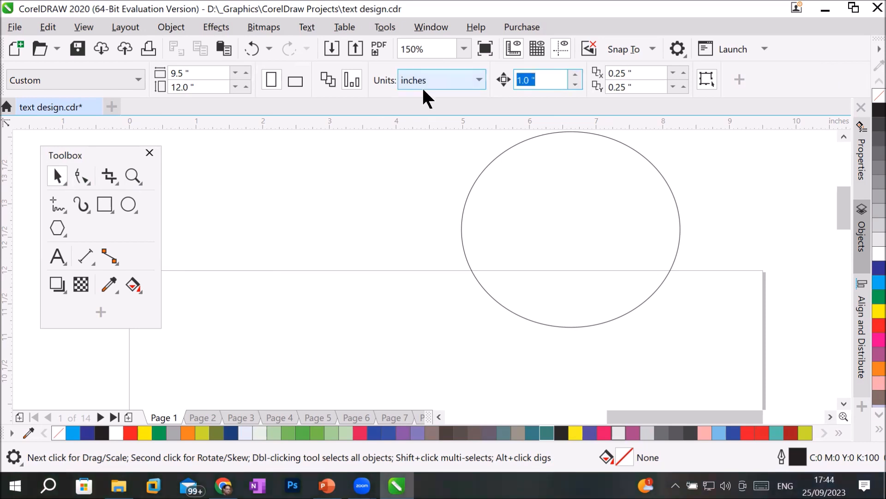
pyautogui.write('3')
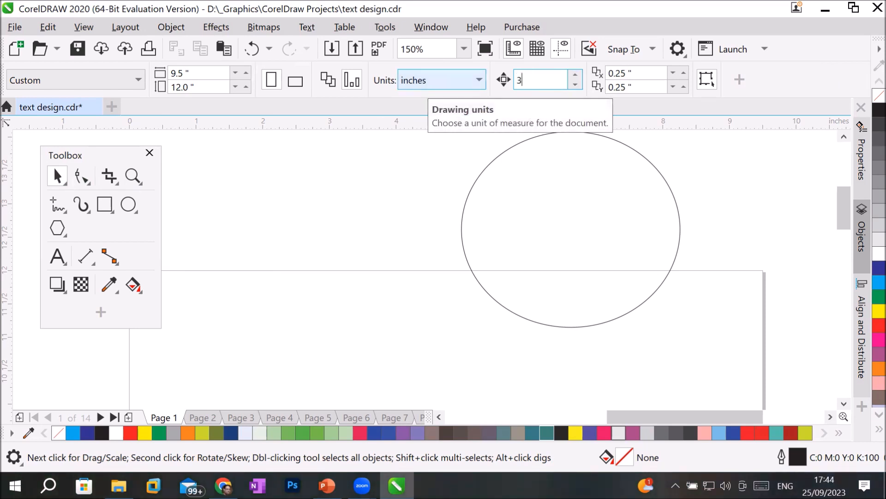
pyautogui.press('Return')
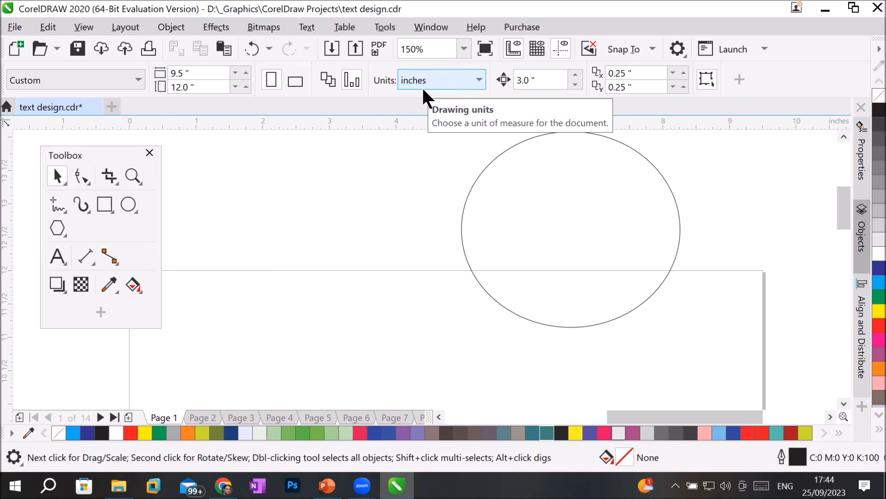
# Step: Open the document options and examine the ruler settings' nudge distances and the page size settings
pyautogui.click(682, 46)
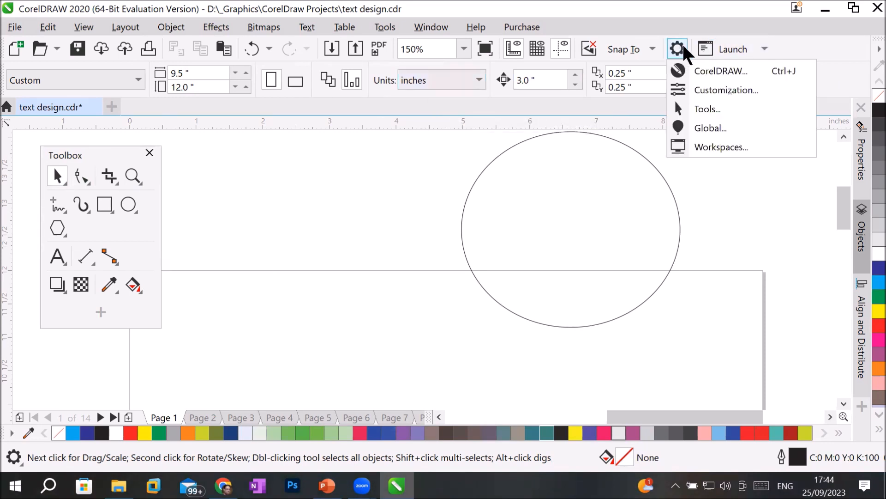
pyautogui.click(713, 72)
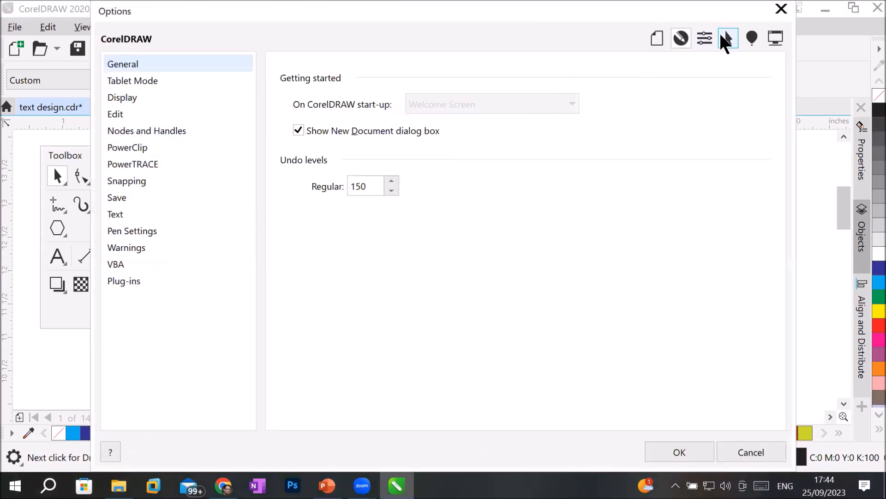
pyautogui.click(657, 39)
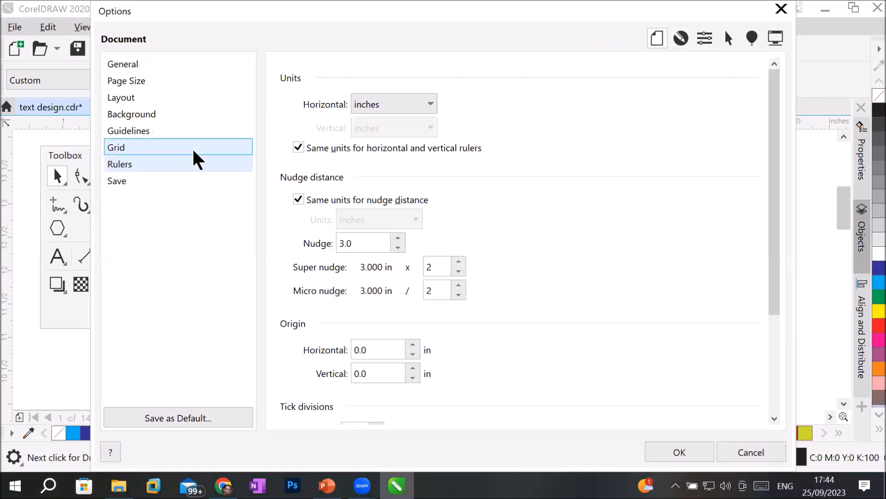
pyautogui.click(364, 244)
pyautogui.moveTo(422, 247); pyautogui.dragTo(386, 248)
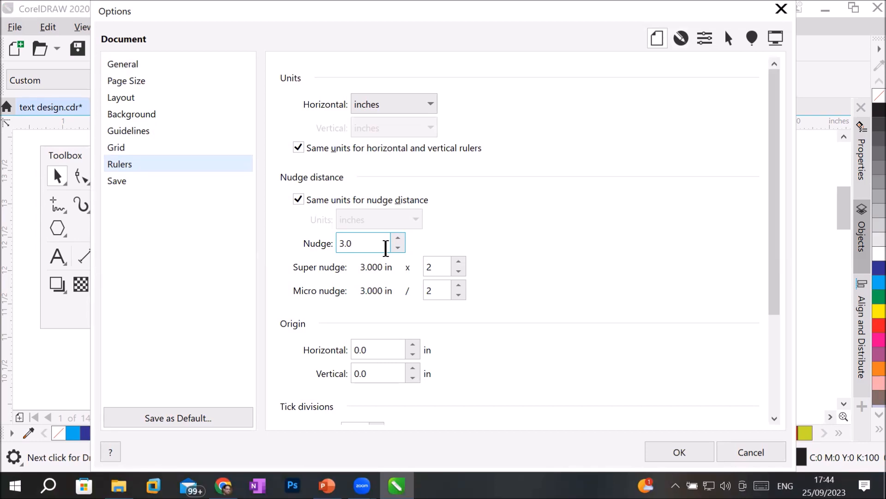
pyautogui.click(658, 39)
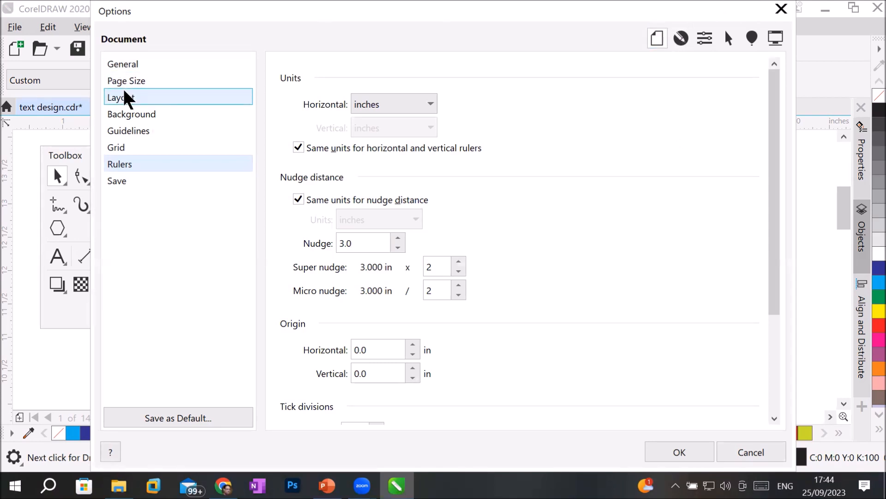
pyautogui.click(135, 80)
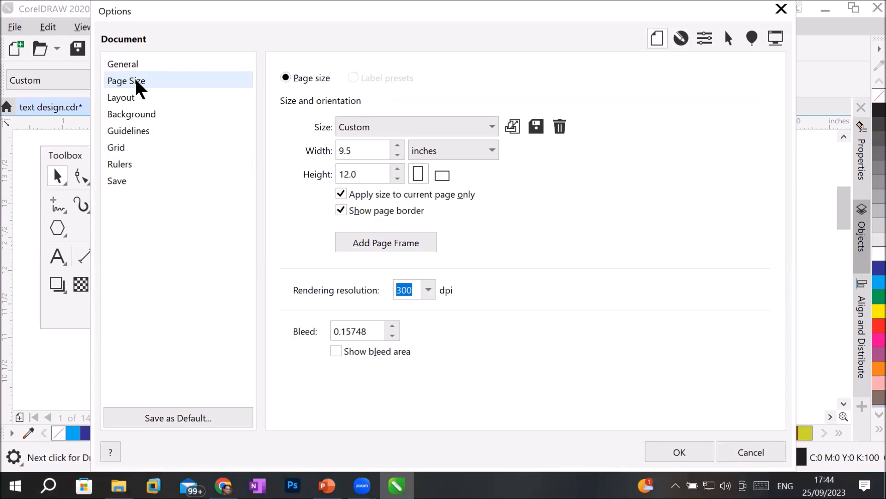
pyautogui.click(133, 165)
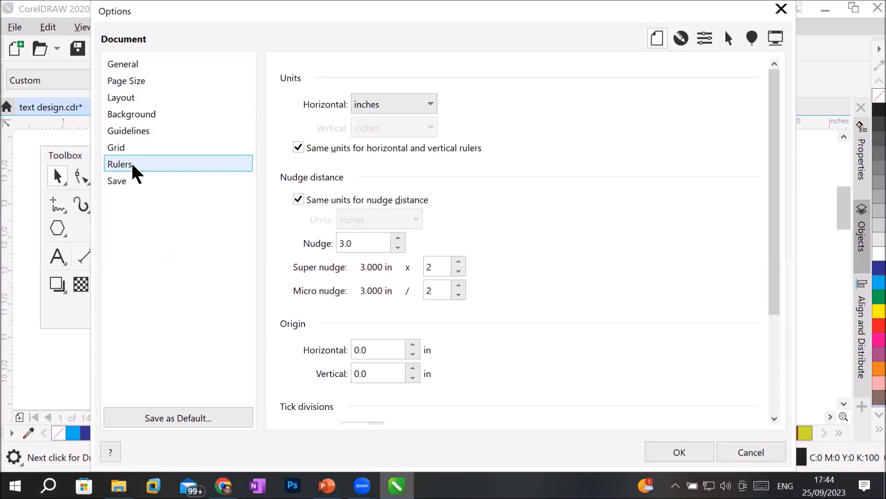
pyautogui.click(364, 244)
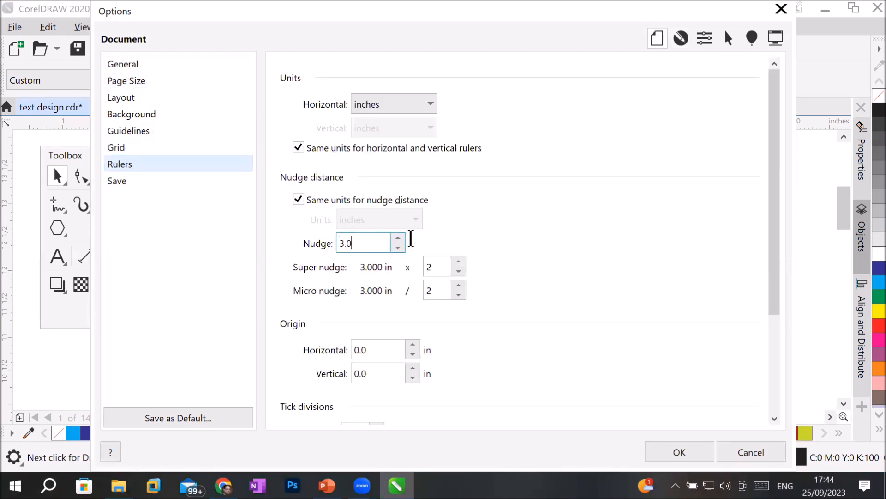
pyautogui.doubleClick(376, 245)
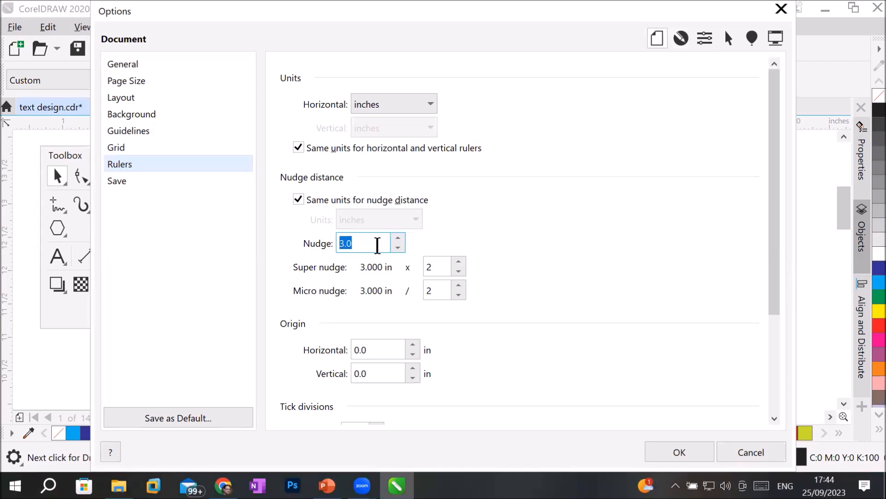
# Step: Change the ruler units to millimeters, check the nudge distance and the horizontal origin, and accept the options
pyautogui.click(381, 110)
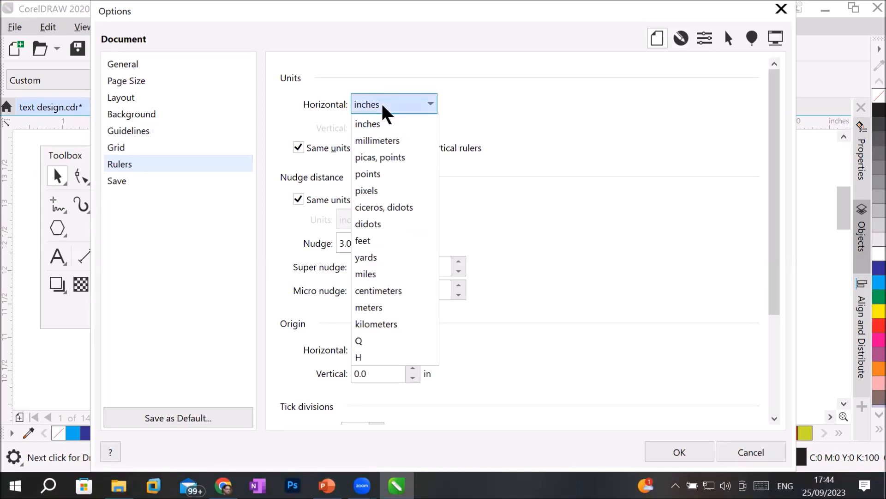
pyautogui.click(391, 140)
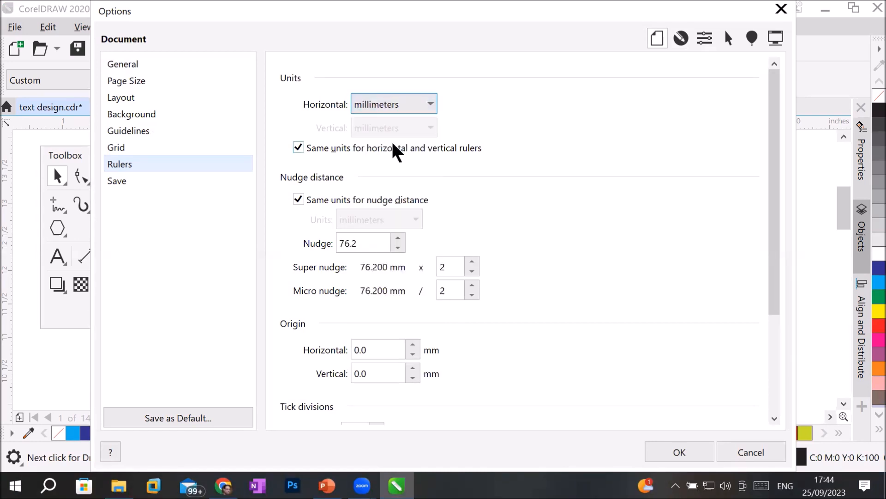
pyautogui.moveTo(360, 245); pyautogui.dragTo(327, 245)
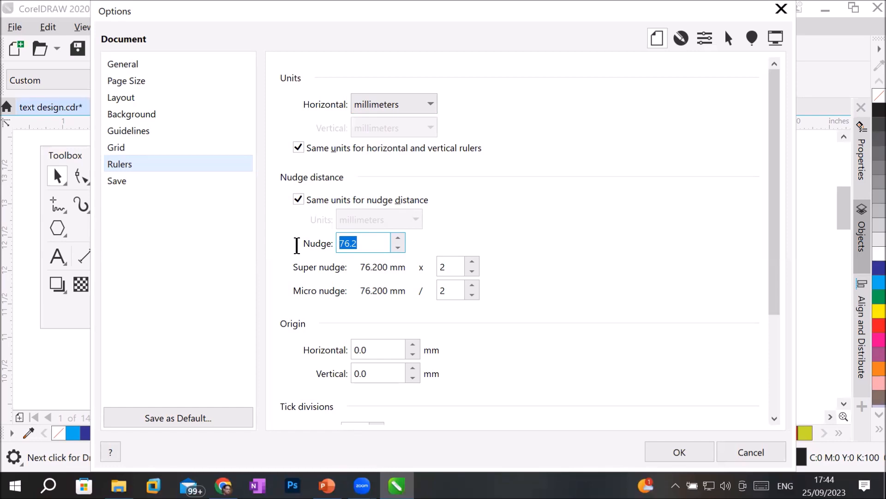
pyautogui.doubleClick(368, 350)
pyautogui.click(388, 349)
pyautogui.moveTo(394, 354); pyautogui.dragTo(311, 362)
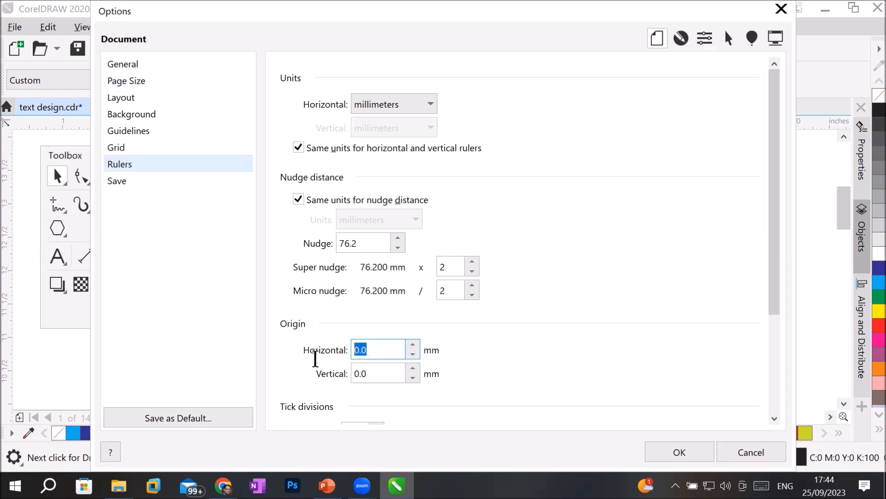
pyautogui.click(676, 452)
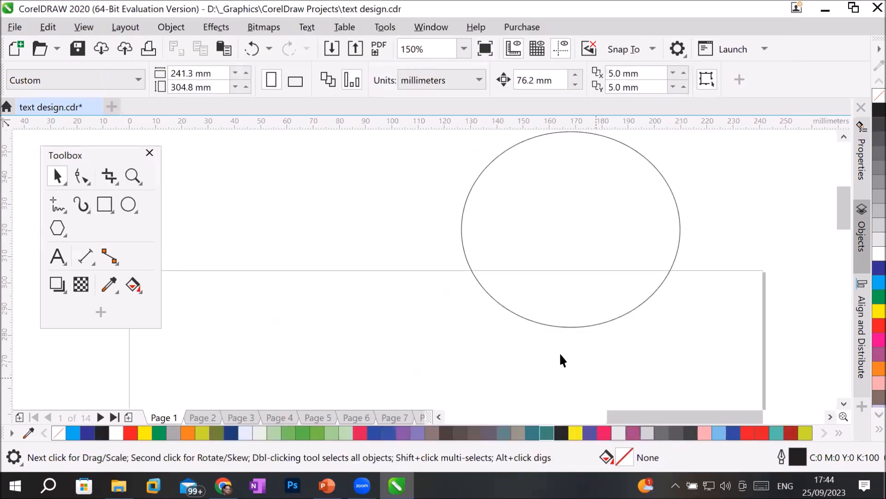
# Step: Delete the rectangle beside the page and the ellipse overlapping the page's upper edge
pyautogui.scroll(-3, 433, 292)
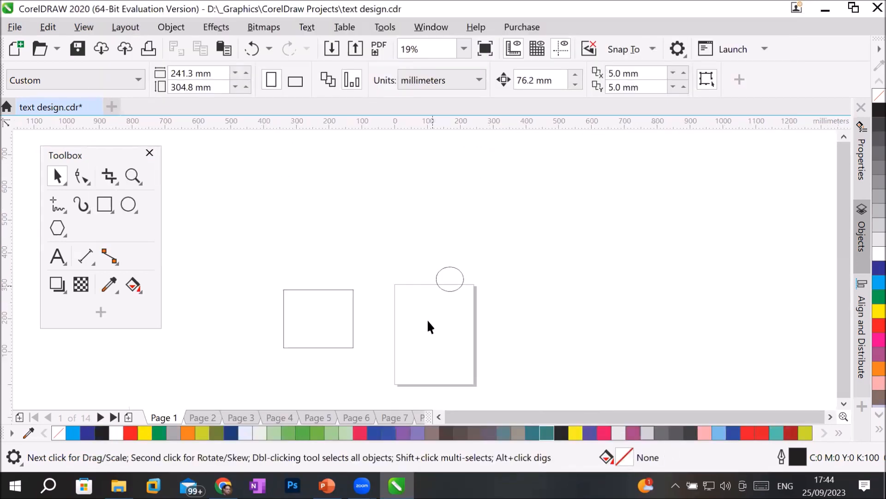
pyautogui.click(332, 311)
pyautogui.press('Delete')
pyautogui.moveTo(428, 262); pyautogui.dragTo(474, 305)
pyautogui.press('Delete')
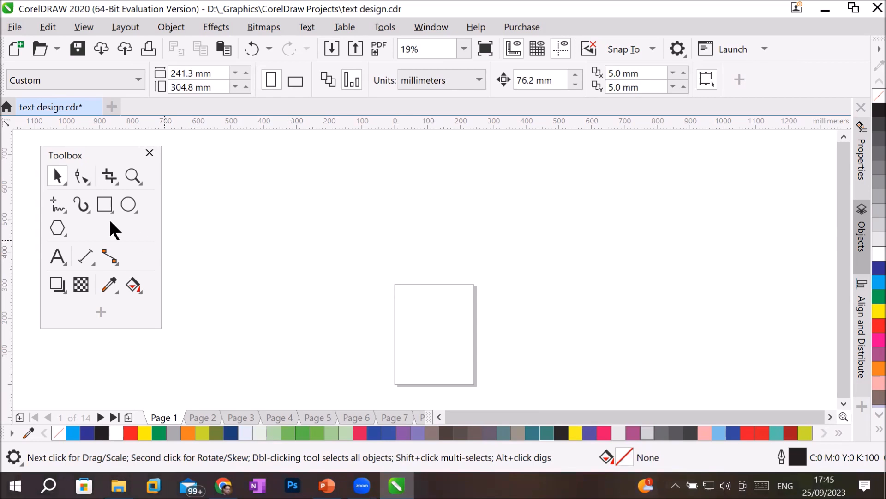
# Step: Draw a square about 73.4 mm wide in the page's upper-left corner, and move the floating toolbox closer to the page
pyautogui.click(105, 205)
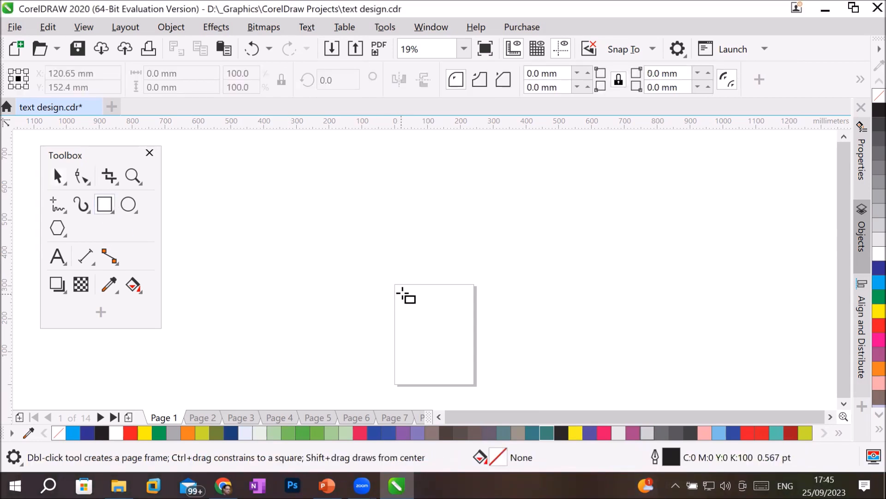
pyautogui.moveTo(396, 285); pyautogui.dragTo(419, 309)
pyautogui.scroll(1, 442, 332)
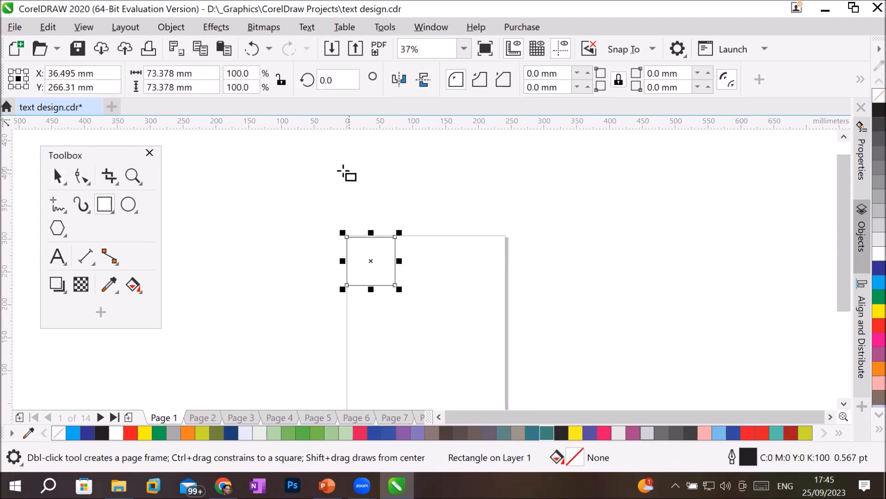
pyautogui.moveTo(116, 157); pyautogui.dragTo(210, 156)
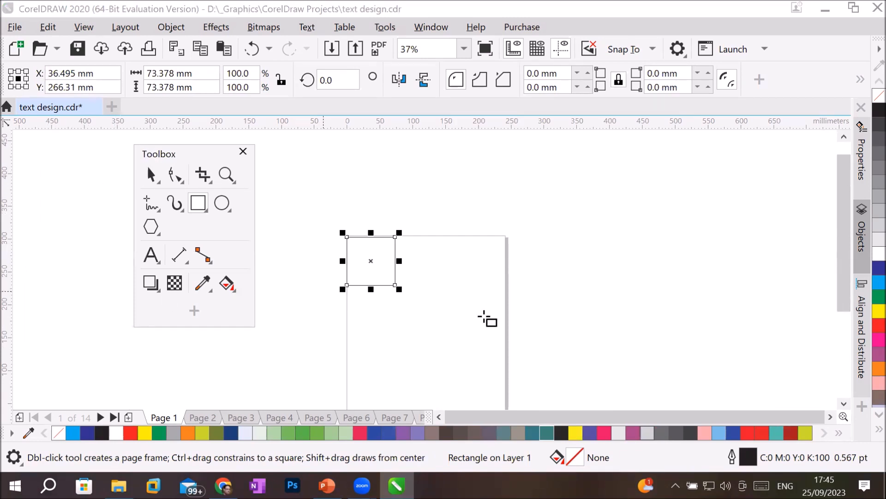
pyautogui.click(844, 404)
pyautogui.click(844, 404)
pyautogui.click(844, 404)
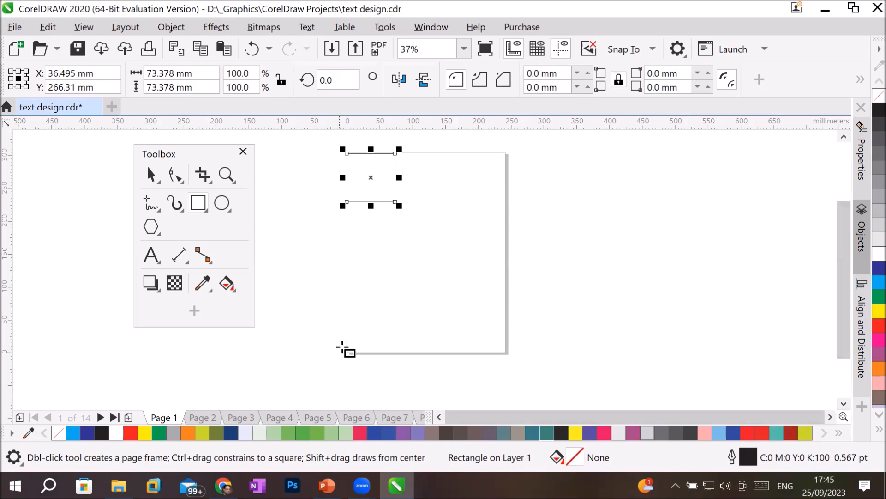
# Step: Move the square straight down to the page's lower-left corner and deselect it
pyautogui.click(149, 175)
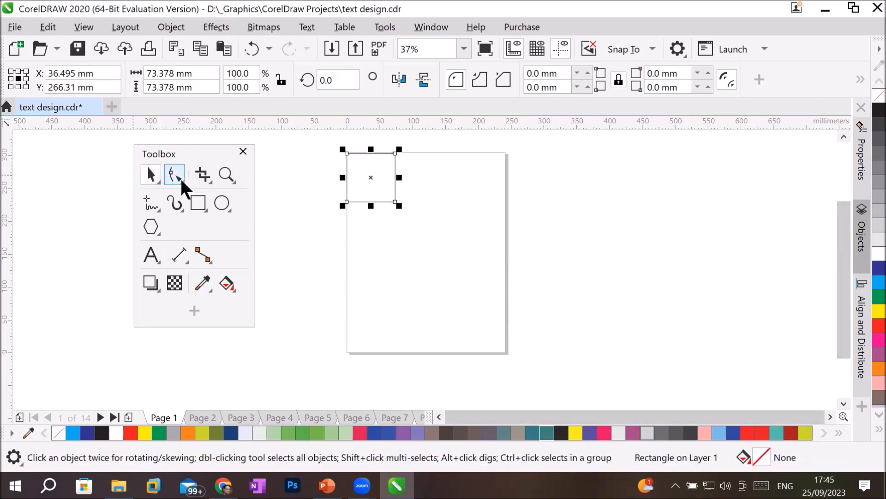
pyautogui.moveTo(357, 197); pyautogui.dragTo(359, 350)
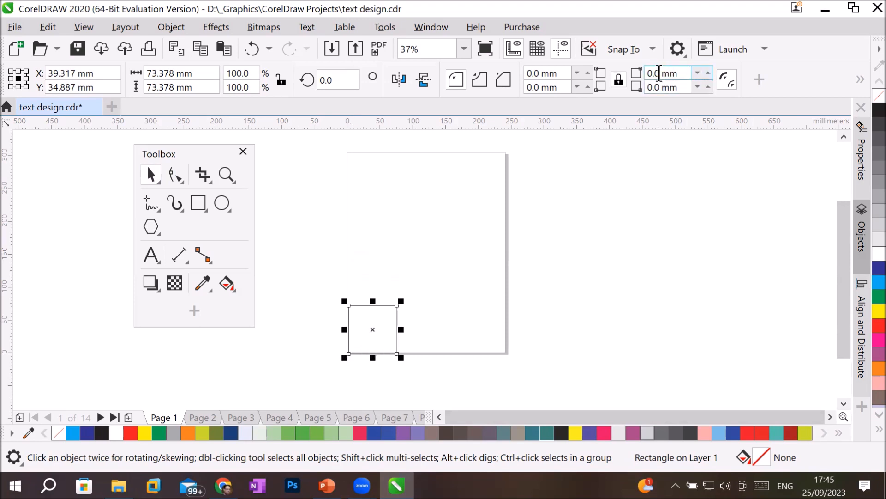
pyautogui.click(572, 312)
# Step: Check the ruler origin and nudge distances in the document options, and leave the options unchanged
pyautogui.click(683, 51)
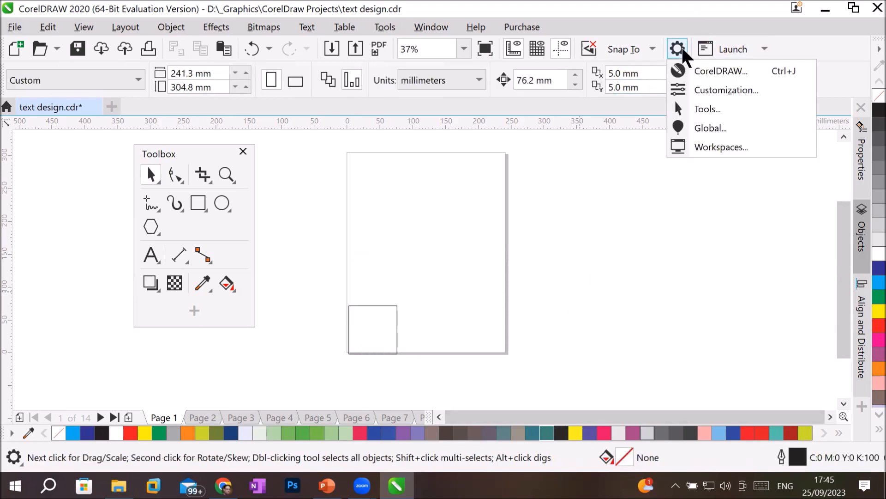
pyautogui.click(697, 73)
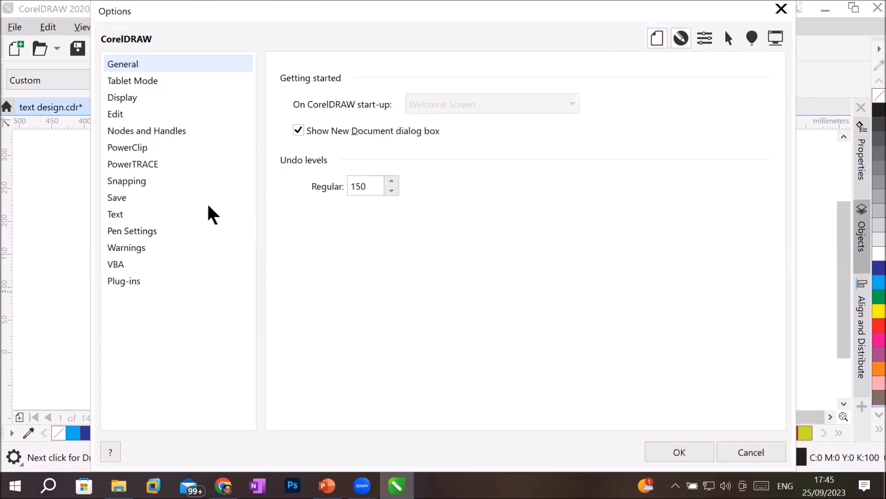
pyautogui.click(383, 352)
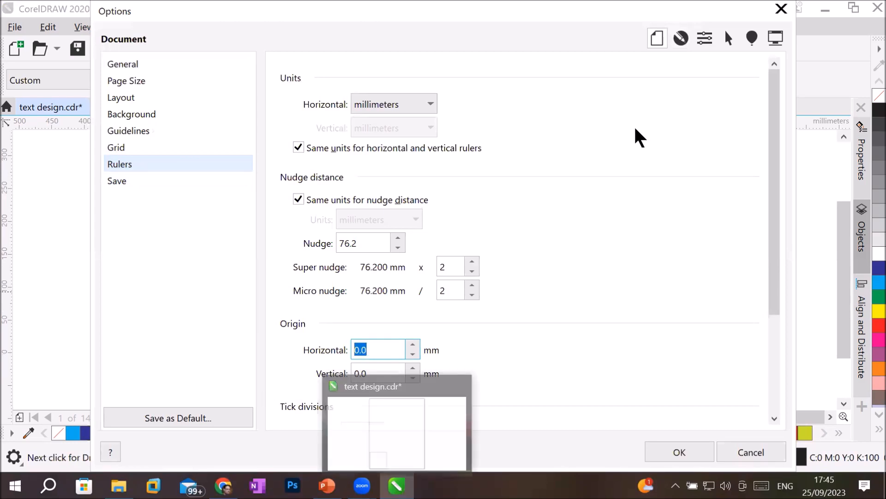
pyautogui.press('Escape')
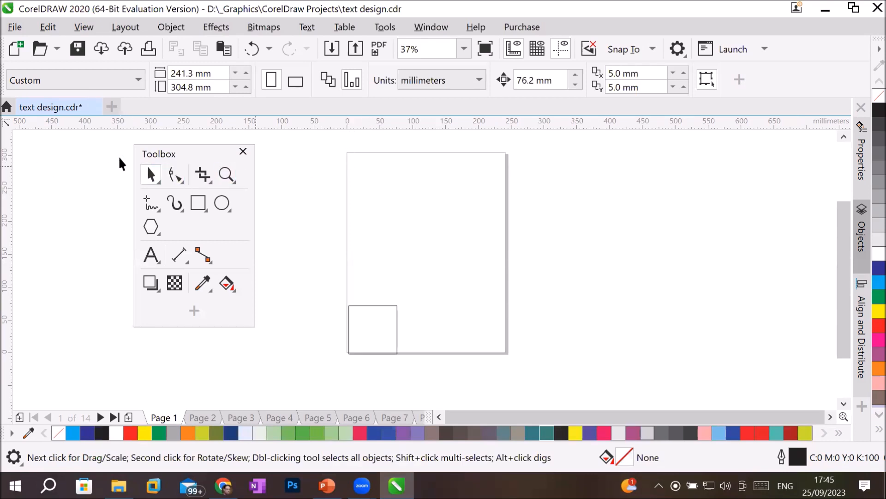
pyautogui.rightClick(420, 124)
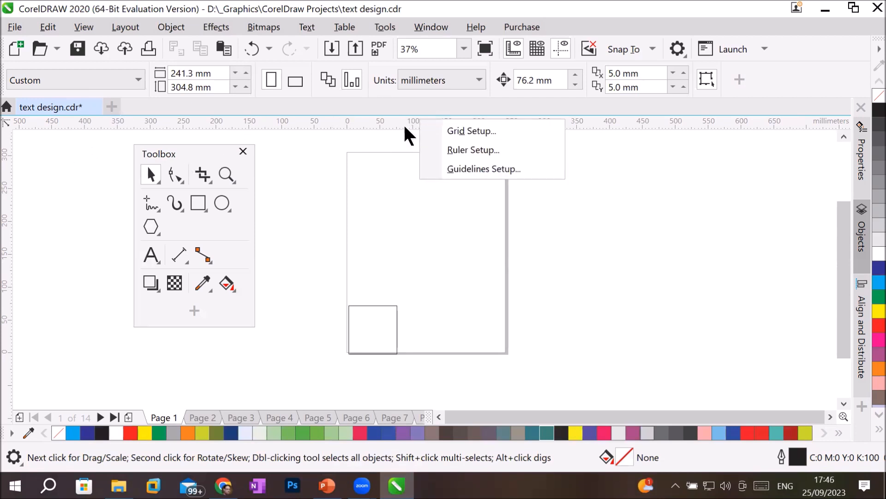
pyautogui.click(407, 134)
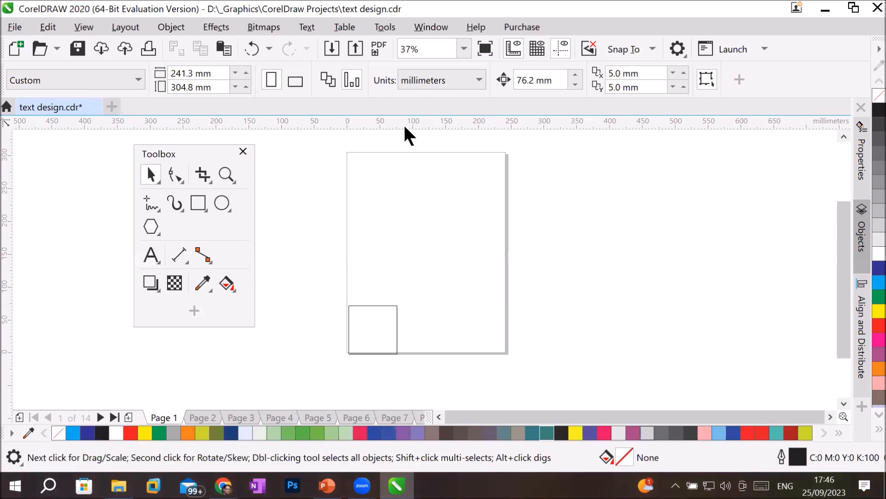
# Step: Change the drawing units to inches and check the page height
pyautogui.click(479, 80)
pyautogui.click(456, 106)
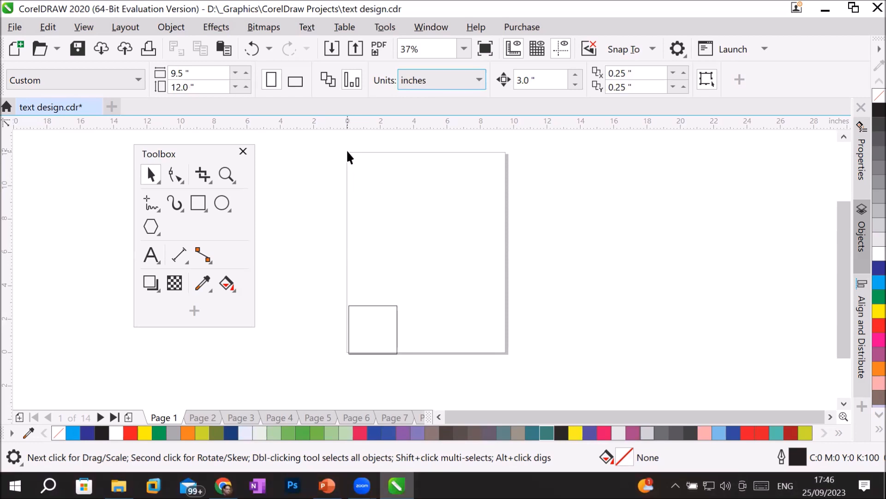
pyautogui.moveTo(211, 84); pyautogui.dragTo(122, 82)
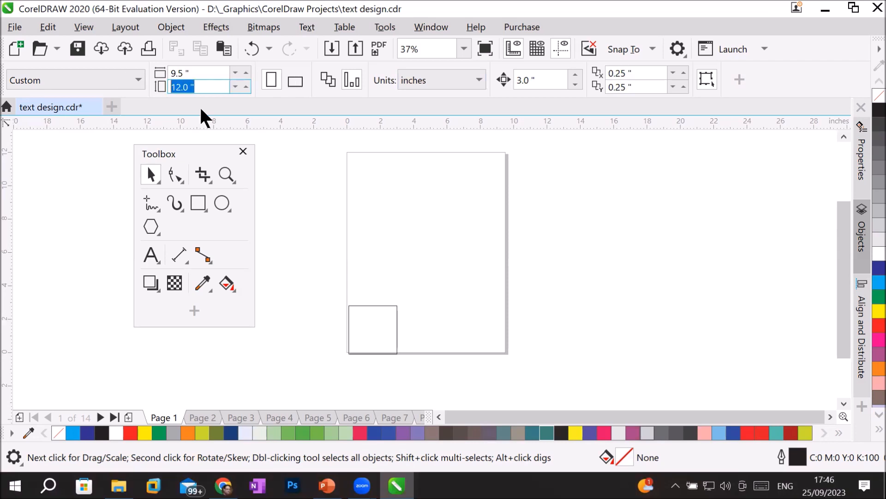
pyautogui.click(344, 166)
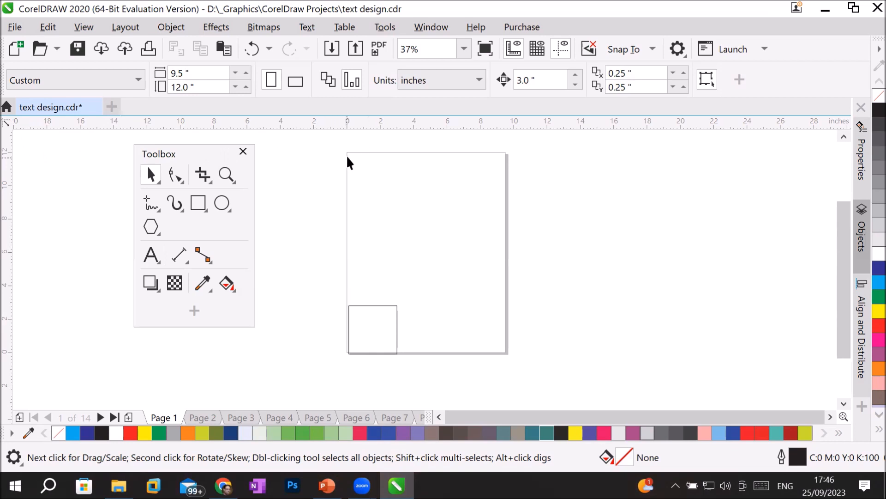
# Step: Set the rulers' vertical origin to 12 inches in the document options, and accept the change
pyautogui.click(679, 48)
pyautogui.click(500, 181)
pyautogui.click(134, 97)
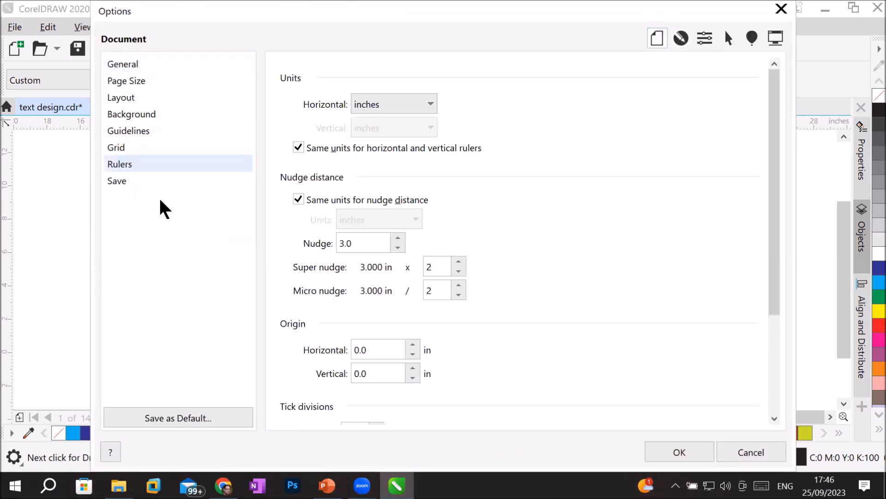
pyautogui.click(379, 352)
pyautogui.moveTo(379, 352); pyautogui.dragTo(247, 355)
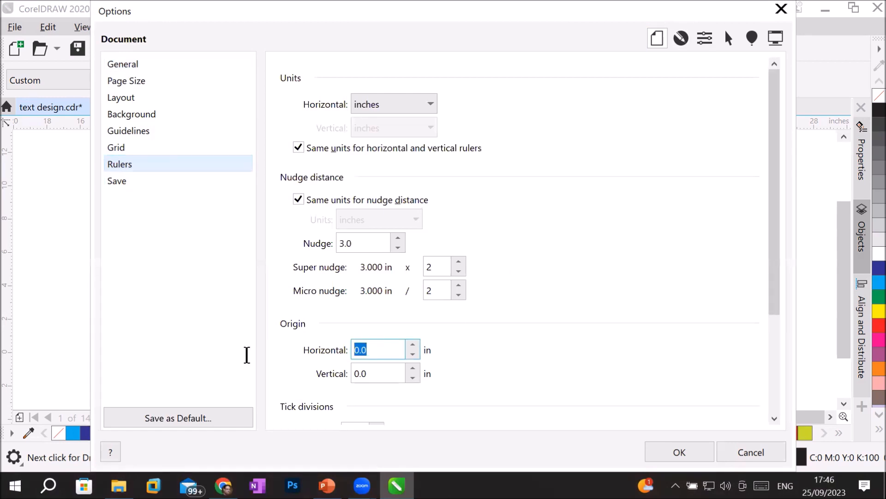
pyautogui.moveTo(386, 372); pyautogui.dragTo(340, 386)
pyautogui.write('12')
pyautogui.press('Return')
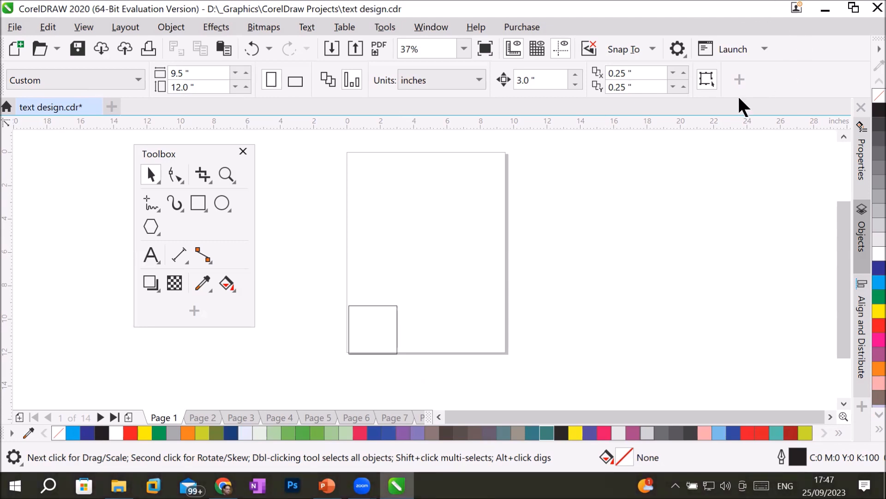
# Step: Reopen the document's ruler options and set the vertical origin back to 0 inches
pyautogui.click(680, 48)
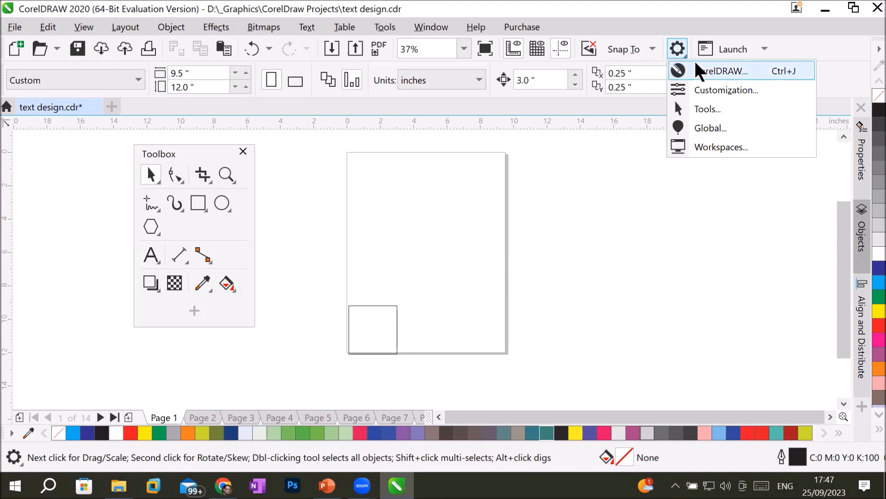
pyautogui.click(697, 64)
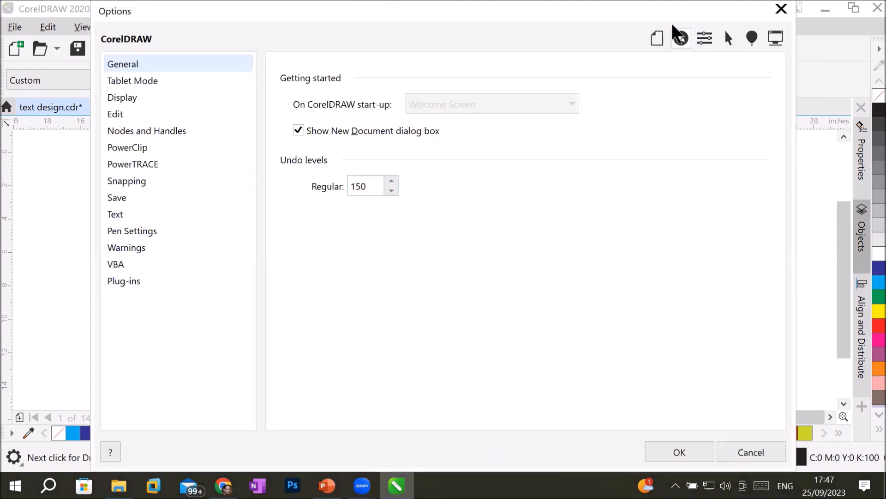
pyautogui.click(656, 38)
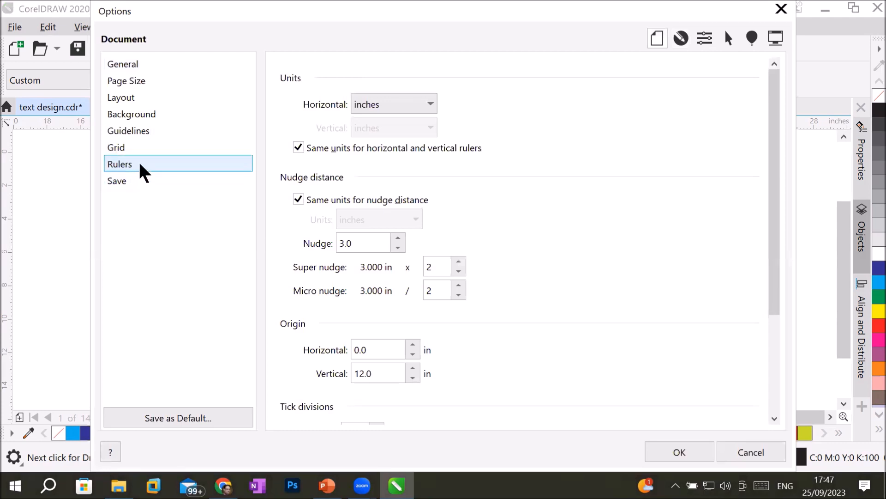
pyautogui.moveTo(390, 369); pyautogui.dragTo(232, 378)
pyautogui.write('0')
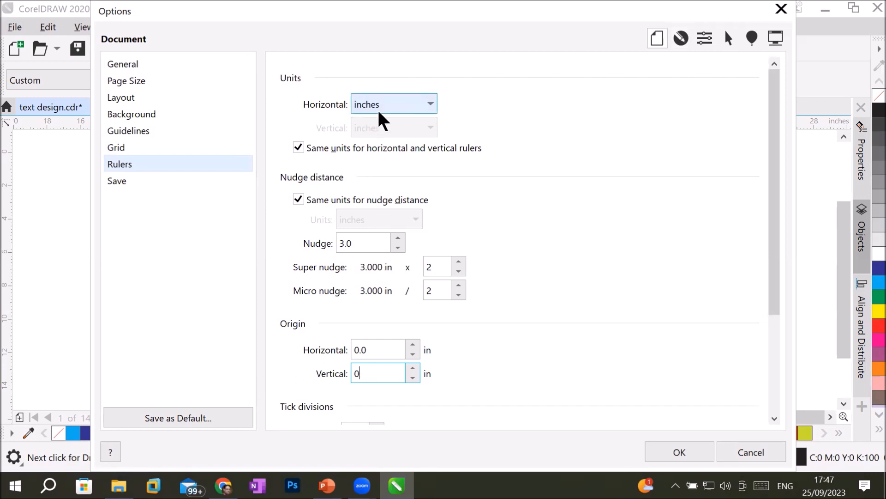
pyautogui.click(394, 349)
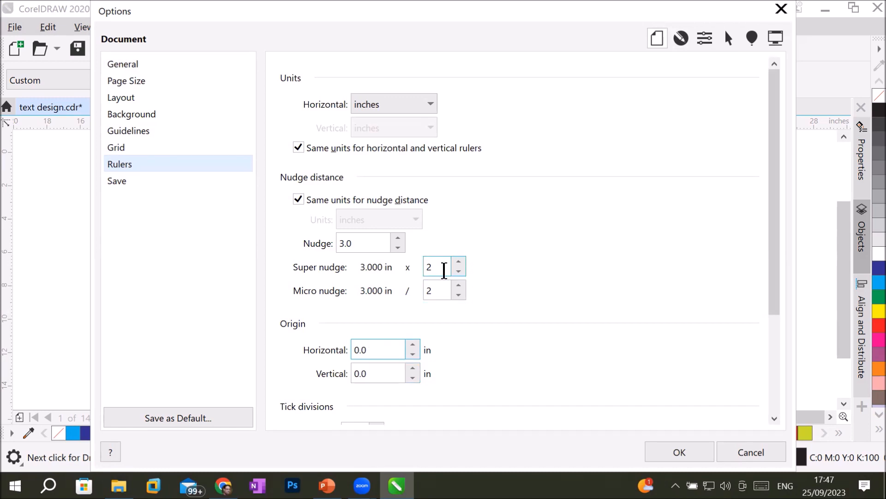
# Step: Review the nudge and micro nudge values, set the super nudge multiplier to 4, and accept the options
pyautogui.doubleClick(373, 243)
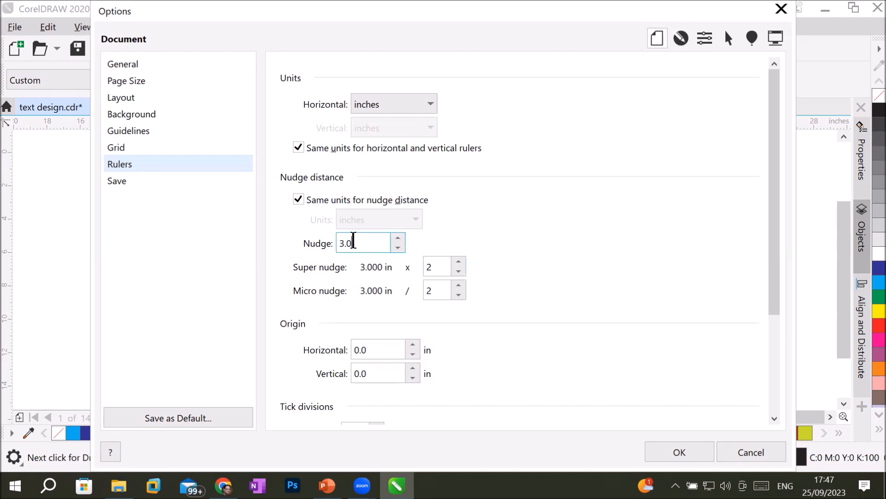
pyautogui.moveTo(270, 238); pyautogui.dragTo(374, 251)
pyautogui.click(441, 287)
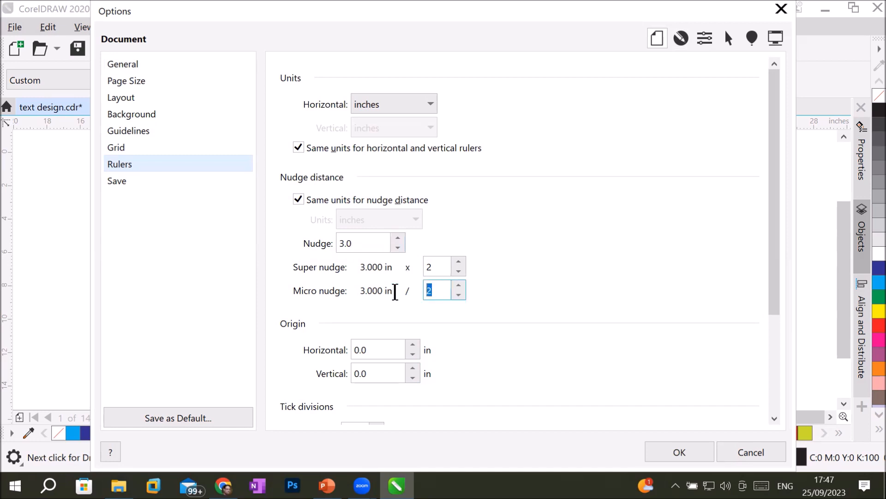
pyautogui.moveTo(438, 267); pyautogui.dragTo(377, 267)
pyautogui.moveTo(440, 292); pyautogui.dragTo(382, 293)
pyautogui.moveTo(446, 262); pyautogui.dragTo(336, 266)
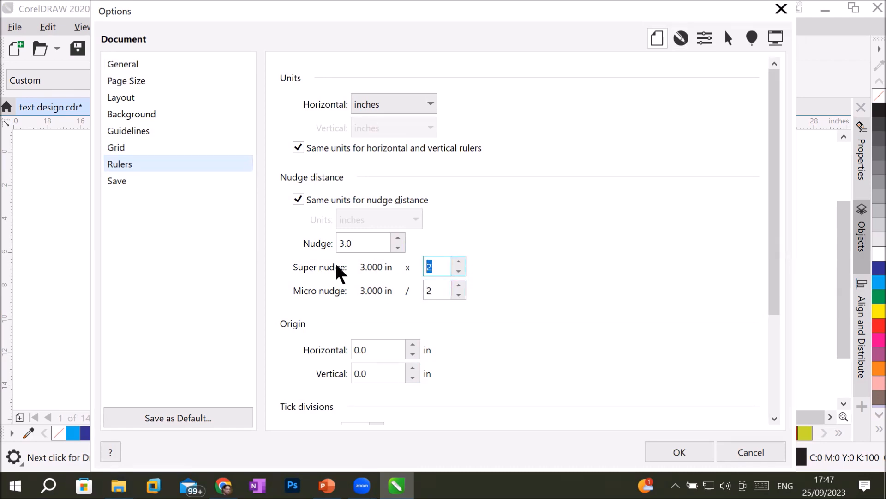
pyautogui.write('4')
pyautogui.click(668, 449)
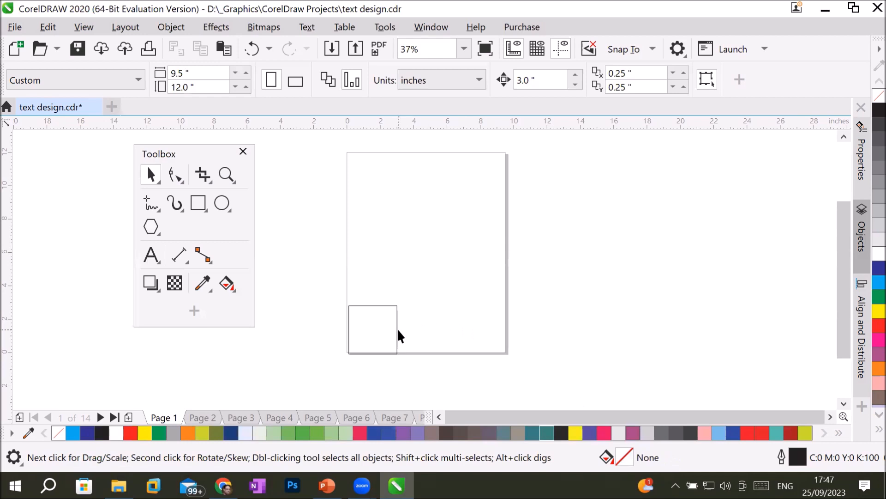
# Step: Move the square into the page's upper half, and nudge it right past the page and back to that position
pyautogui.moveTo(397, 330); pyautogui.dragTo(417, 215)
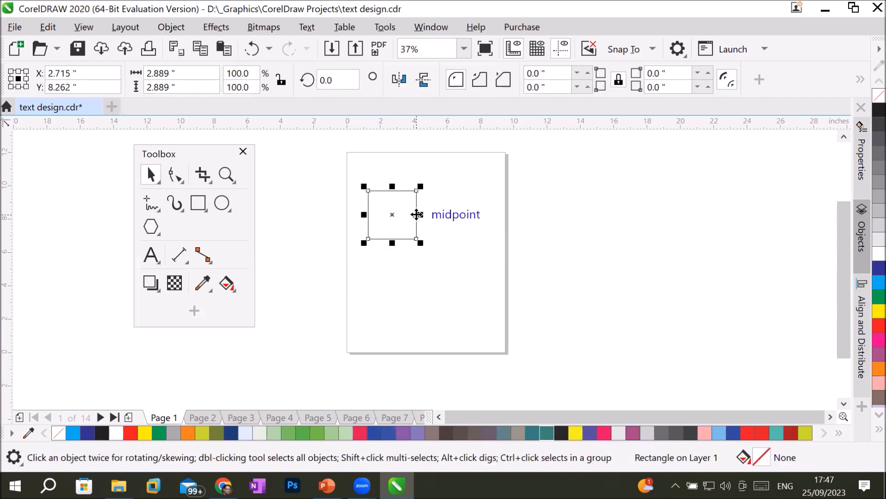
pyautogui.press('Right')
pyautogui.press('Right')
pyautogui.press('Right')
pyautogui.press('Right')
pyautogui.press('Right')
pyautogui.press('Right')
pyautogui.press('Right')
pyautogui.press('Right')
pyautogui.press('Right')
pyautogui.press('Right')
pyautogui.press('Right')
pyautogui.press('Right')
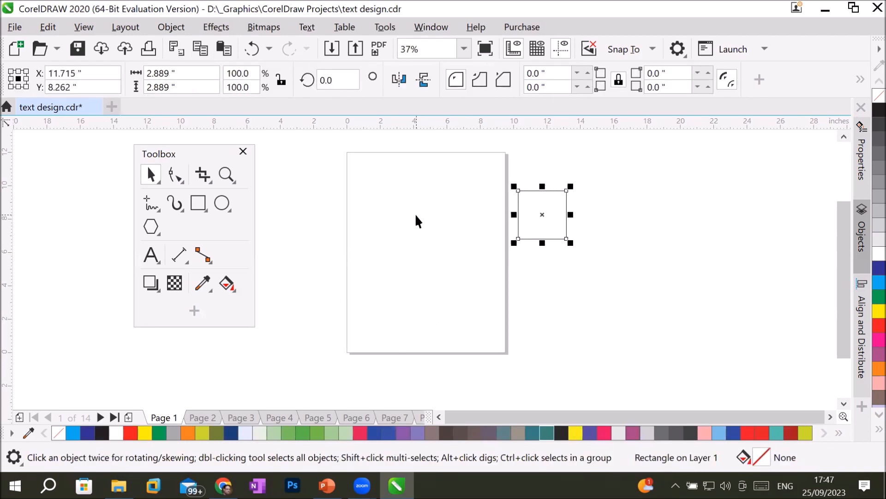
pyautogui.press('Right')
pyautogui.press('Right')
pyautogui.press('Right')
pyautogui.press('Right')
pyautogui.press('Right')
pyautogui.press('Right')
pyautogui.press('Left')
pyautogui.press('Left')
pyautogui.press('Left')
pyautogui.press('Left')
pyautogui.press('Left')
pyautogui.press('Left')
pyautogui.press('Left')
pyautogui.press('Left')
pyautogui.press('Left')
pyautogui.press('Left')
pyautogui.press('Left')
pyautogui.press('Left')
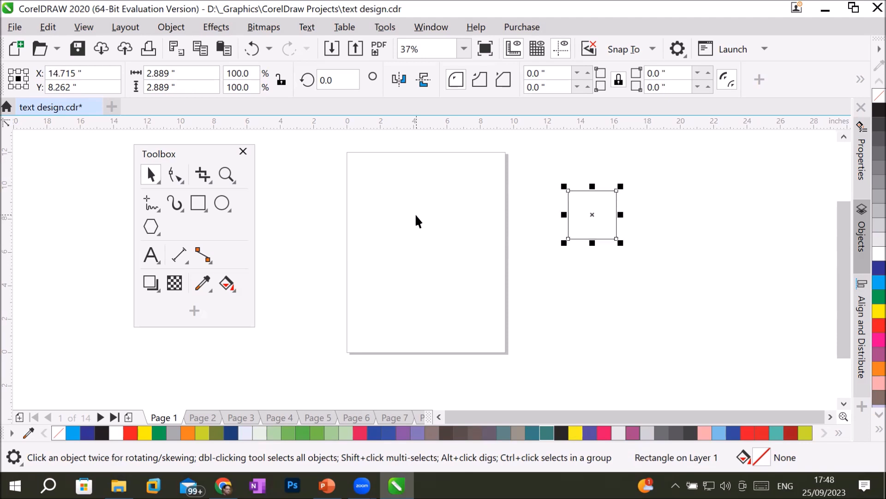
pyautogui.press('Left')
pyautogui.press('Left')
pyautogui.press('Left')
pyautogui.press('Left')
pyautogui.press('Left')
pyautogui.press('Left')
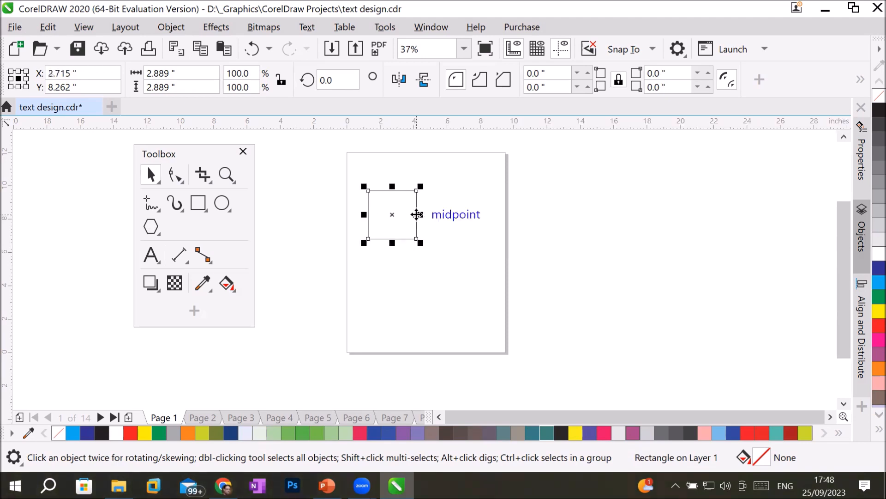
# Step: Super nudge the square right and back several times, including once down and up, ending at its starting position
pyautogui.hotkey('shift', 'Right')
pyautogui.hotkey('shift', 'Left')
pyautogui.hotkey('shift', 'Right')
pyautogui.hotkey('shift', 'Left')
pyautogui.hotkey('shift', 'Right')
pyautogui.hotkey('shift', 'Left')
pyautogui.hotkey('shift', 'Right')
pyautogui.hotkey('shift', 'Left')
pyautogui.hotkey('shift', 'Right')
pyautogui.hotkey('shift', 'Down')
pyautogui.hotkey('shift', 'Up')
pyautogui.hotkey('shift', 'Left')
pyautogui.hotkey('shift', 'Right')
pyautogui.hotkey('shift', 'Left')
pyautogui.hotkey('shift', 'Right')
pyautogui.hotkey('shift', 'Left')
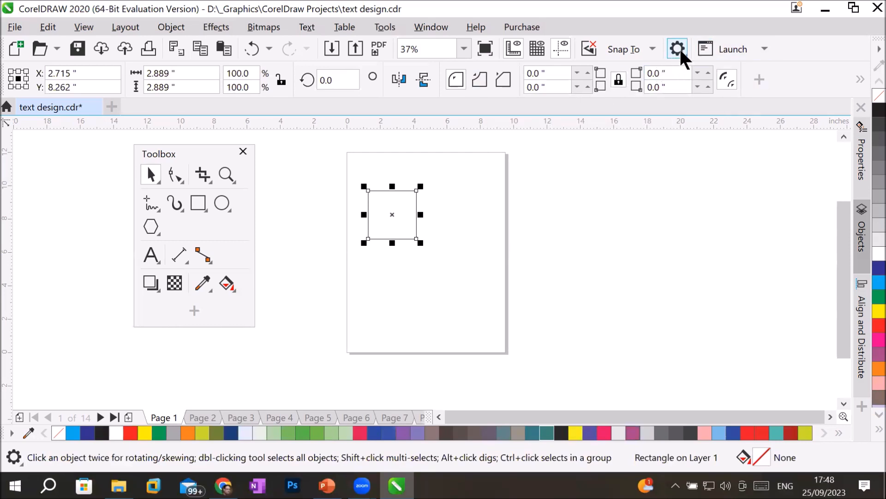
# Step: Deselect the square and set the document's nudge distance to 0.01 inches
pyautogui.click(630, 207)
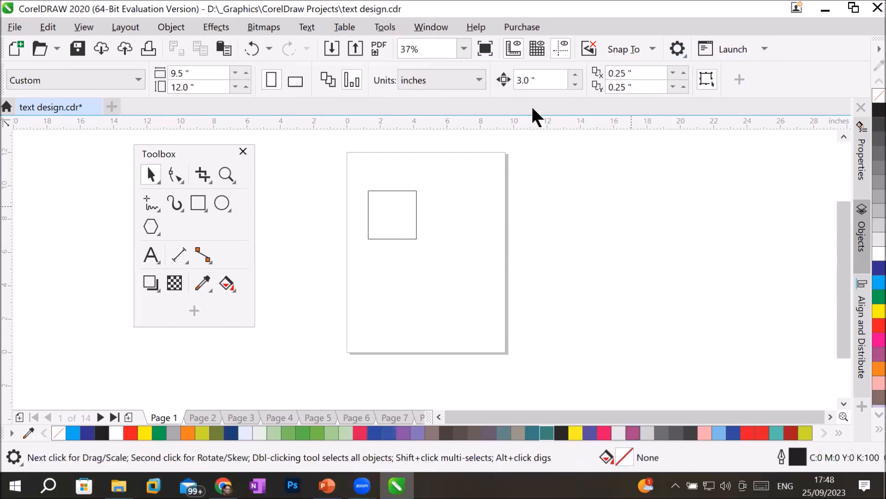
pyautogui.click(545, 77)
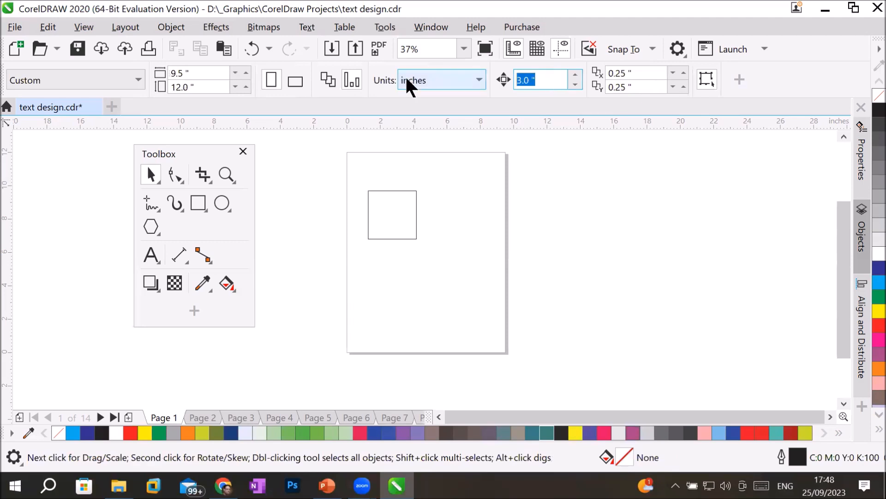
pyautogui.write('.01')
pyautogui.press('Return')
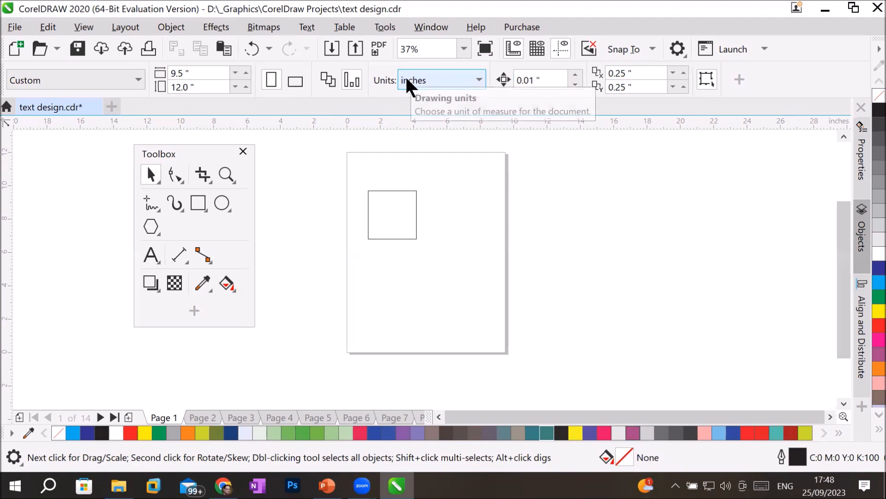
# Step: Move the square to the page's upper-left corner and duplicate it six times at the default duplicate offset
pyautogui.moveTo(416, 199); pyautogui.dragTo(399, 167)
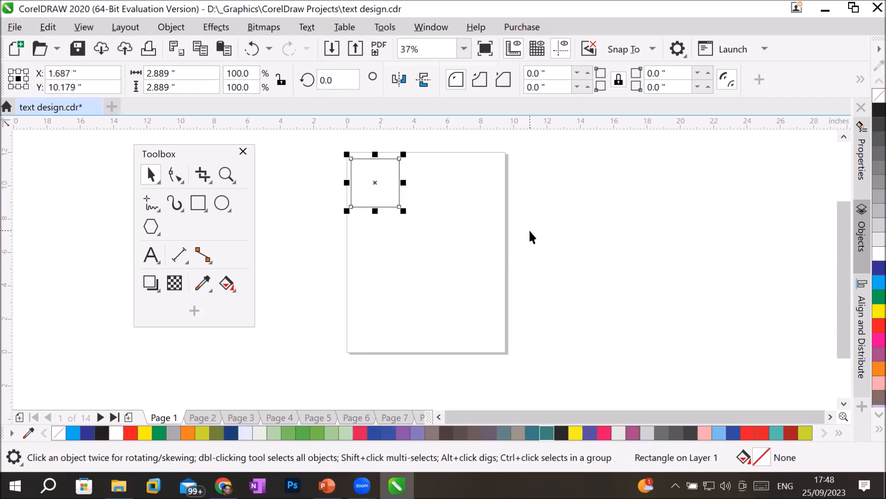
pyautogui.hotkey('ctrl', 'd')
pyautogui.hotkey('ctrl', 'd')
pyautogui.hotkey('ctrl', 'd')
pyautogui.hotkey('ctrl', 'd')
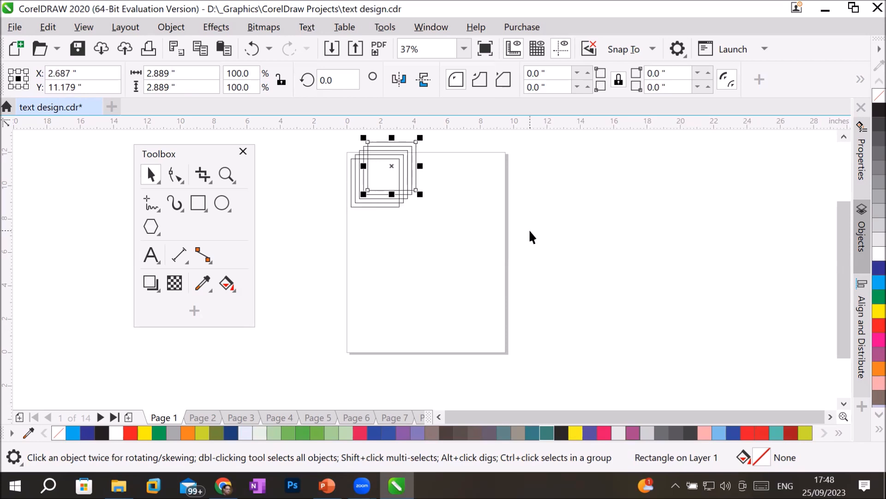
pyautogui.hotkey('ctrl', 'd')
pyautogui.hotkey('ctrl', 'd')
# Step: Draw a circle about 1.08 inches in diameter in the page's lower-left corner and duplicate it once
pyautogui.click(222, 203)
pyautogui.moveTo(363, 335); pyautogui.dragTo(372, 348)
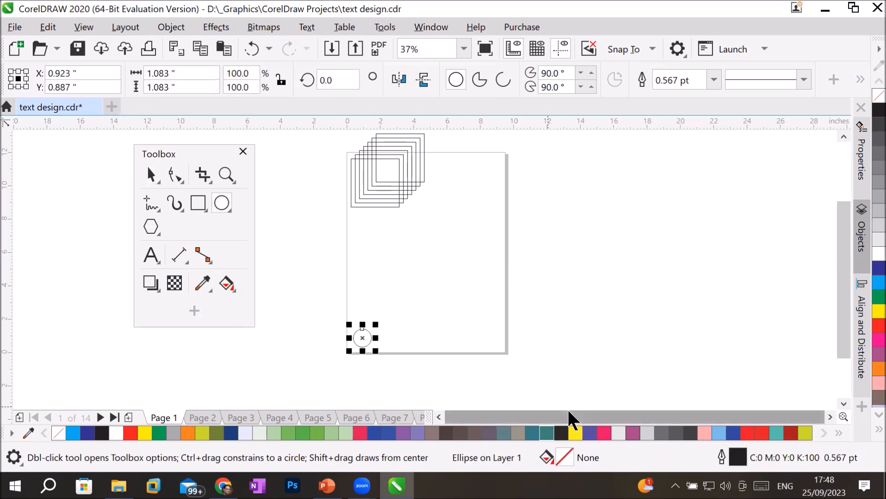
pyautogui.hotkey('ctrl', 'd')
pyautogui.rightClick(567, 409)
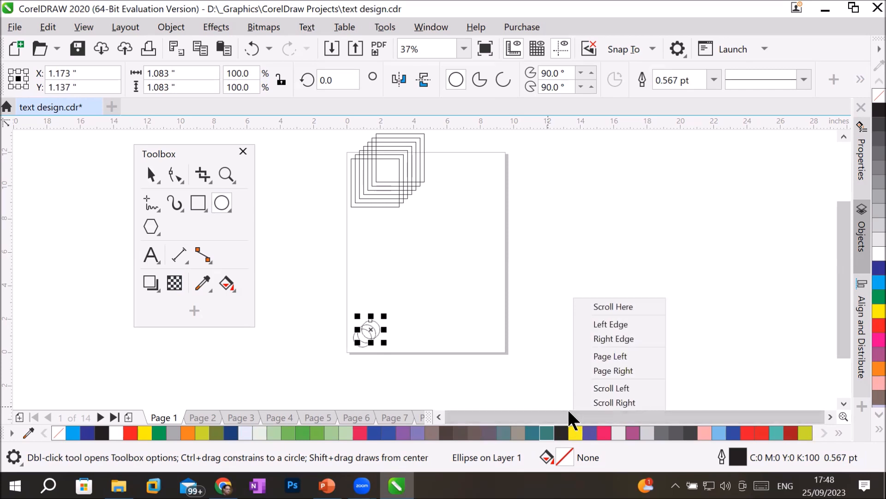
# Step: Select the three overlapping circles and duplicate them repeatedly until the chain runs diagonally across the page to its right edge
pyautogui.press('Escape')
pyautogui.press('Escape')
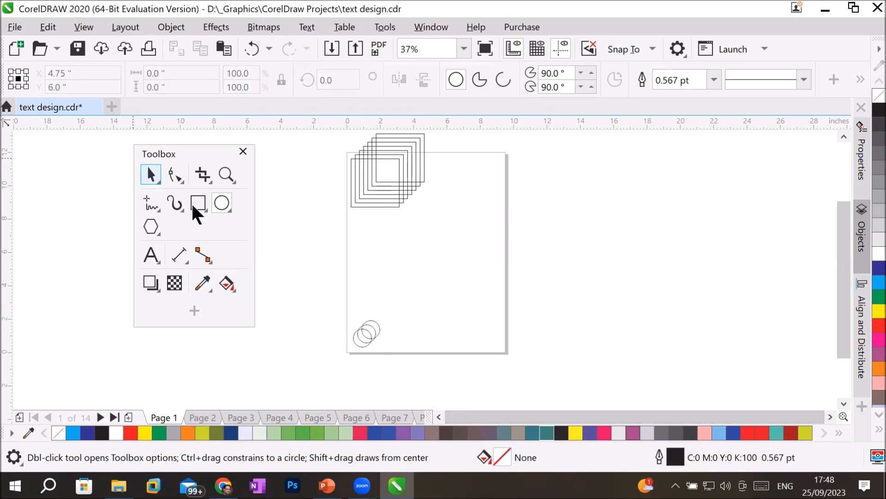
pyautogui.moveTo(312, 304); pyautogui.dragTo(425, 375)
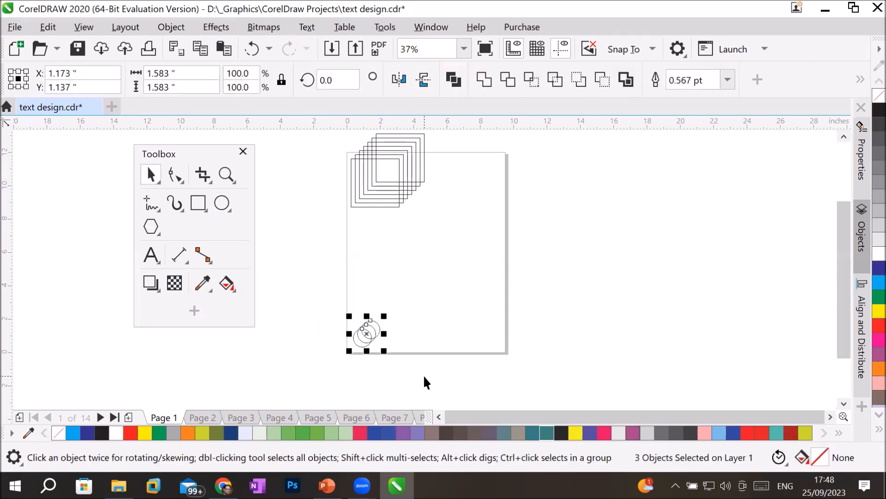
pyautogui.hotkey('ctrl', 'd')
pyautogui.hotkey('ctrl', 'd')
pyautogui.hotkey('ctrl', 'd')
pyautogui.hotkey('ctrl', 'd')
pyautogui.hotkey('ctrl', 'd')
pyautogui.hotkey('ctrl', 'd')
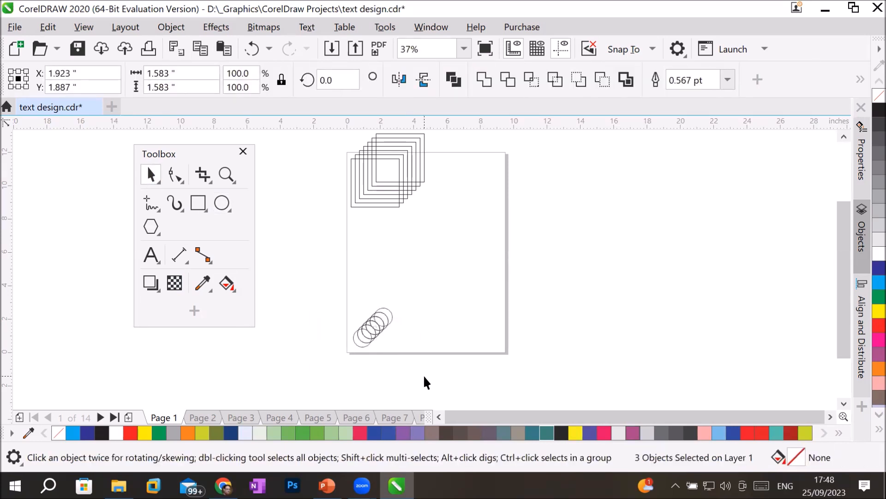
pyautogui.hotkey('ctrl', 'd')
pyautogui.hotkey('ctrl', 'd')
pyautogui.hotkey('ctrl', 'd')
pyautogui.hotkey('ctrl', 'd')
pyautogui.hotkey('ctrl', 'd')
pyautogui.hotkey('ctrl', 'd')
pyautogui.hotkey('ctrl', 'd')
pyautogui.hotkey('ctrl', 'd')
pyautogui.hotkey('ctrl', 'd')
pyautogui.hotkey('ctrl', 'd')
pyautogui.hotkey('ctrl', 'd')
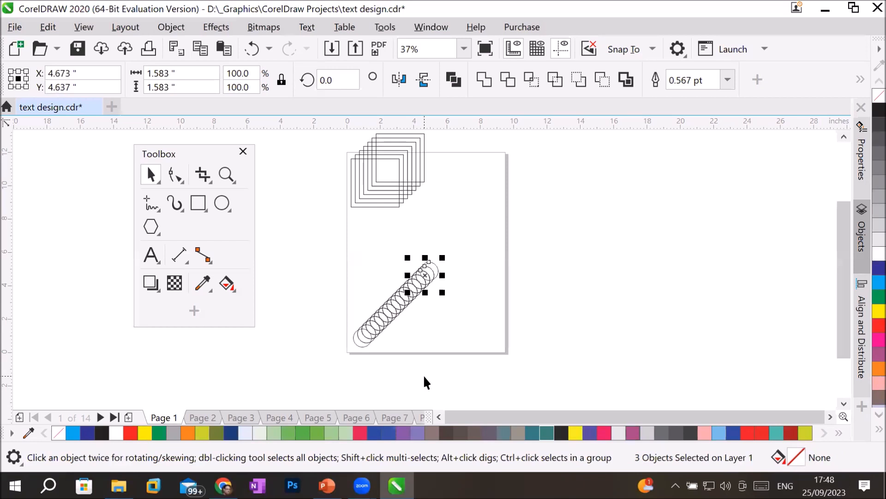
pyautogui.hotkey('ctrl', 'd')
pyautogui.hotkey('ctrl', 'd')
pyautogui.hotkey('ctrl', 'd')
pyautogui.hotkey('ctrl', 'd')
pyautogui.hotkey('ctrl', 'd')
pyautogui.hotkey('ctrl', 'd')
pyautogui.hotkey('ctrl', 'd')
pyautogui.hotkey('ctrl', 'd')
pyautogui.hotkey('ctrl', 'd')
pyautogui.hotkey('ctrl', 'd')
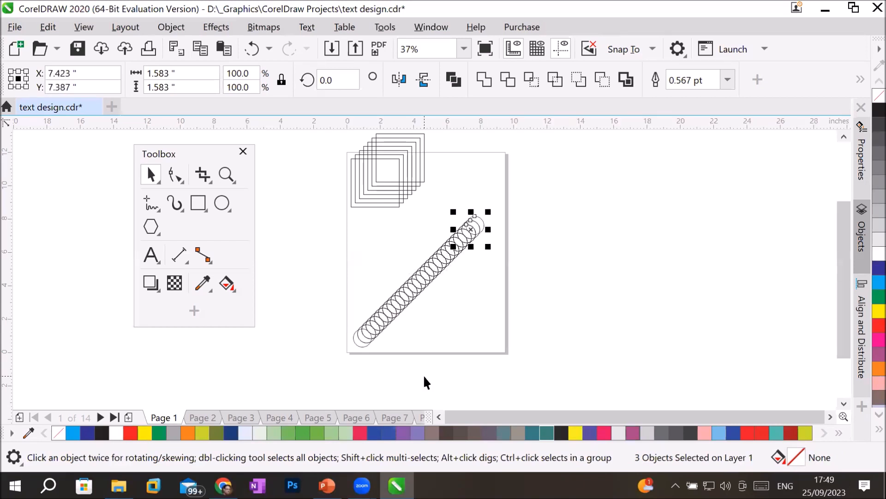
pyautogui.hotkey('ctrl', 'd')
pyautogui.hotkey('ctrl', 'd')
pyautogui.hotkey('ctrl', 'd')
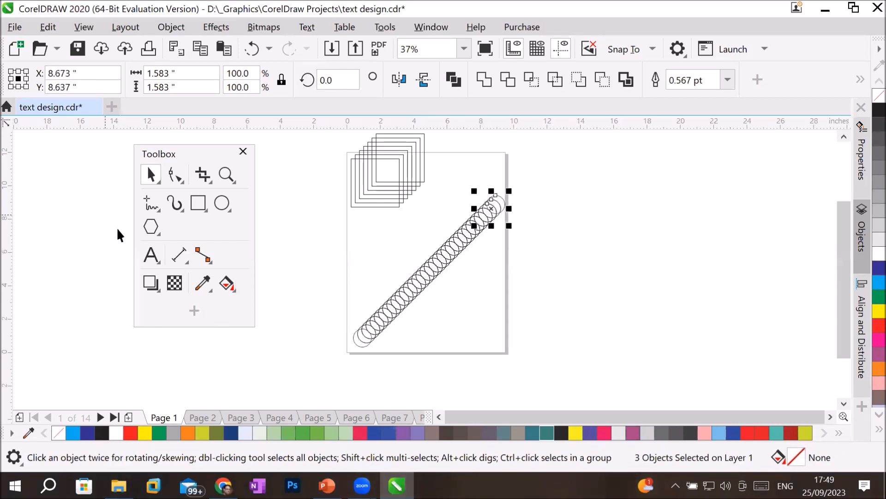
# Step: Add the letter S as artistic text beside the page's right edge and enlarge it to about 5.84 by 7.6 inches
pyautogui.click(152, 255)
pyautogui.click(541, 259)
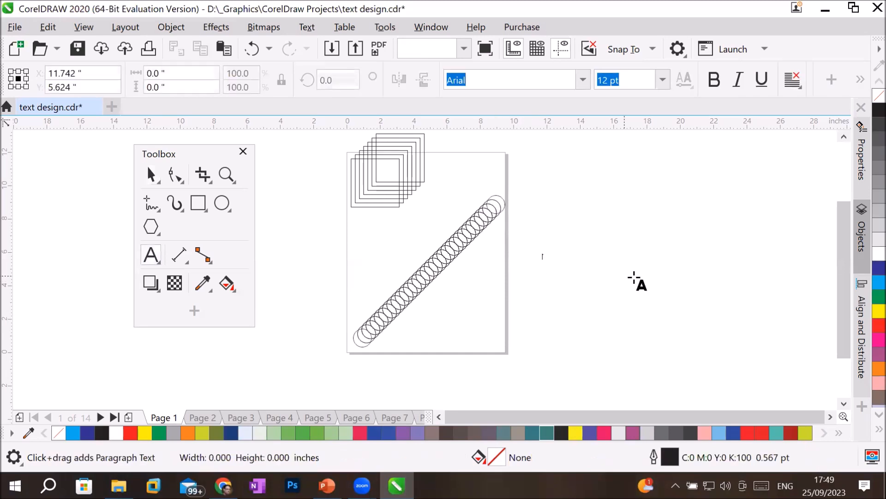
pyautogui.write('A')
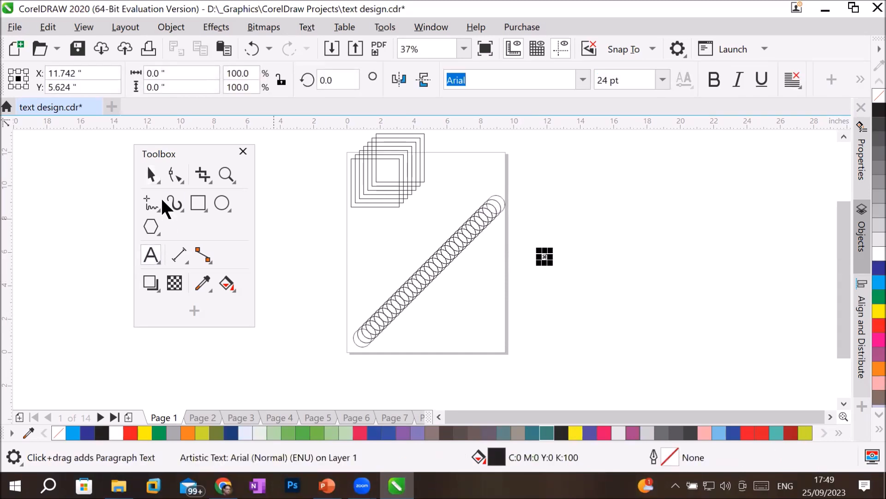
pyautogui.click(149, 174)
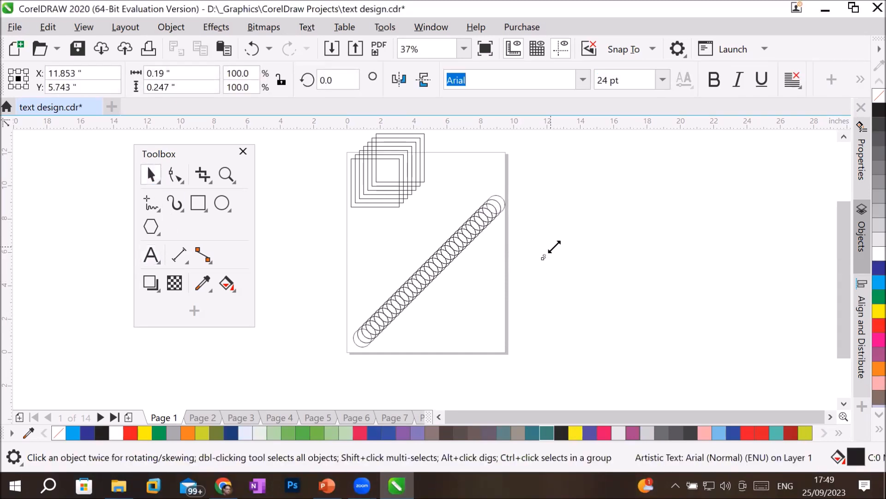
pyautogui.moveTo(555, 242); pyautogui.dragTo(663, 184)
# Step: Duplicate the S at the current duplicate distance, fill the copy red, and inspect the offset between the two letters
pyautogui.click(584, 308)
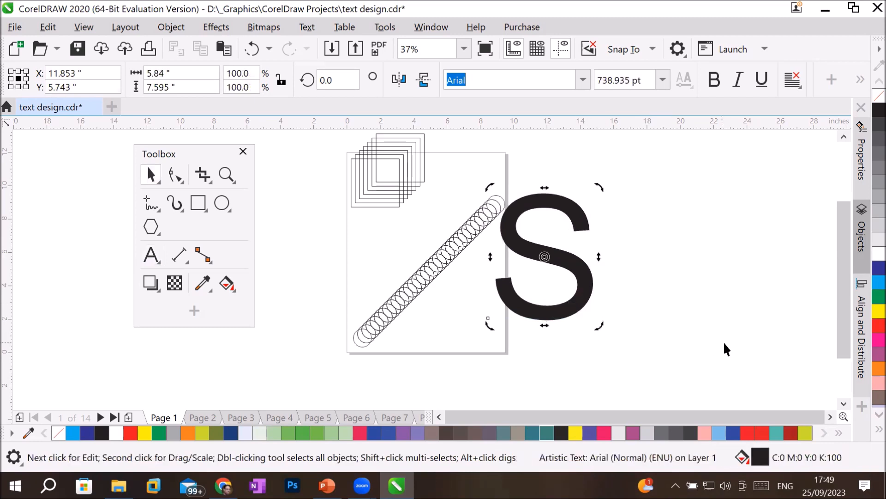
pyautogui.click(578, 282)
pyautogui.hotkey('ctrl', 'd')
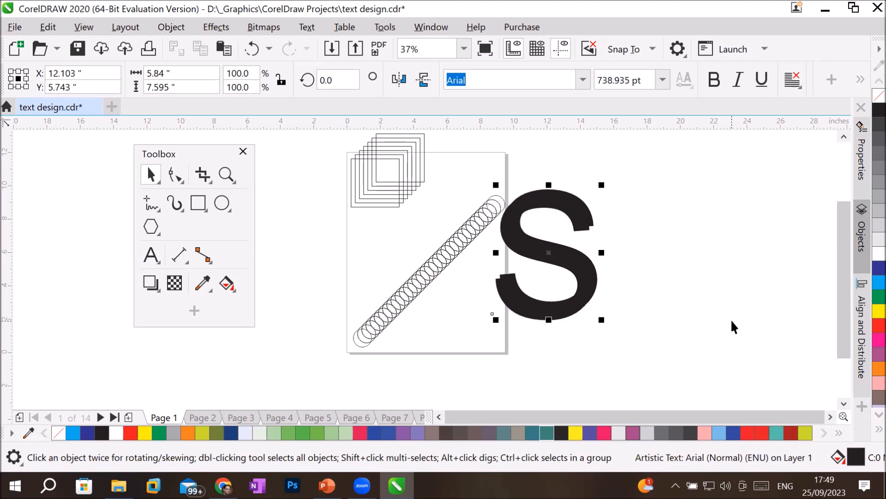
pyautogui.click(877, 326)
pyautogui.click(660, 345)
pyautogui.scroll(6, 550, 300)
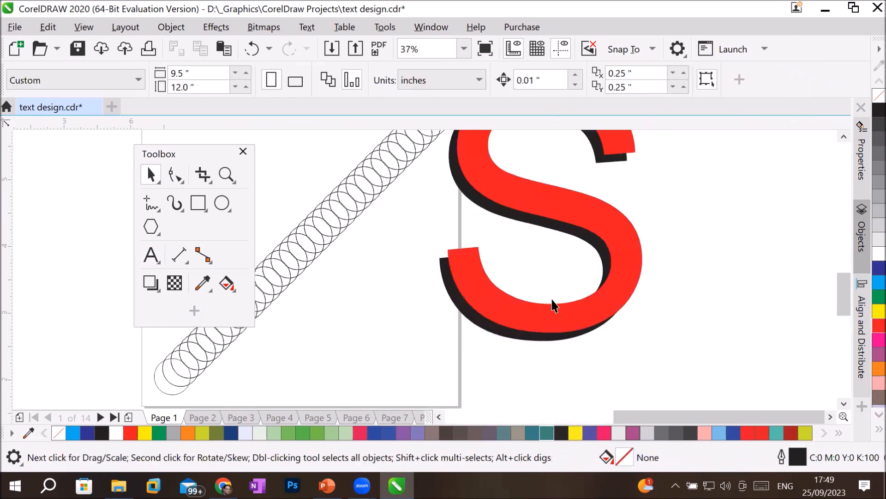
pyautogui.scroll(-4, 553, 303)
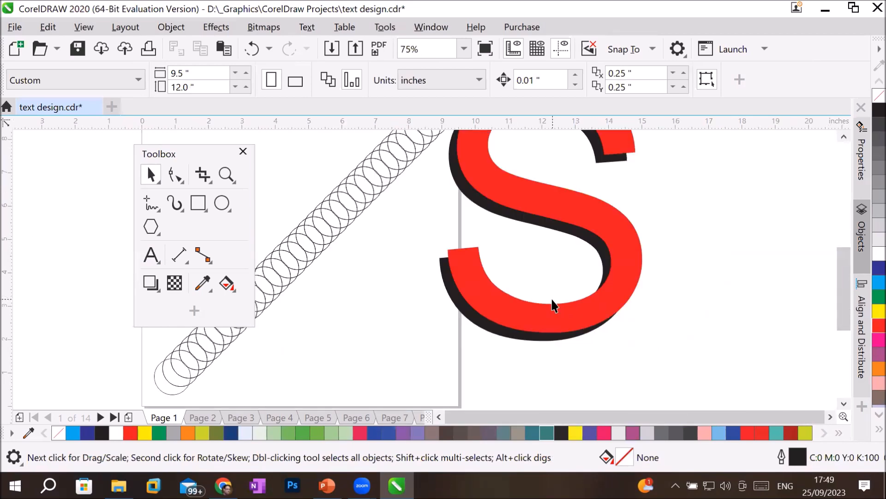
pyautogui.scroll(-2, 553, 304)
pyautogui.scroll(4, 553, 305)
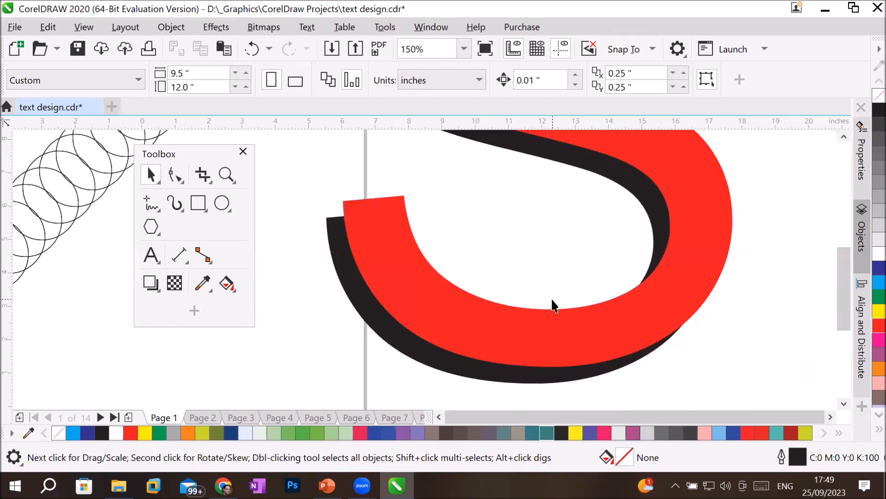
pyautogui.scroll(-4, 554, 306)
# Step: Move the red S to the right of the black one, duplicate it, and fill the new copy yellow
pyautogui.moveTo(575, 261); pyautogui.dragTo(711, 237)
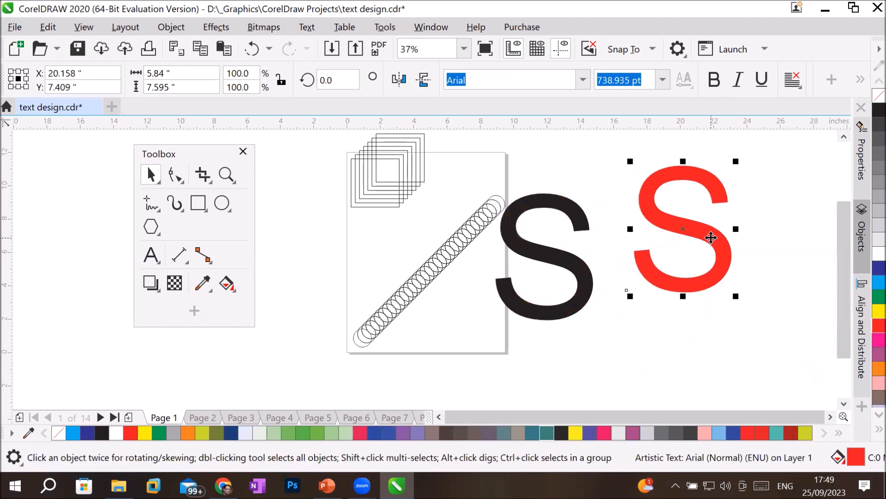
pyautogui.hotkey('ctrl', 'd')
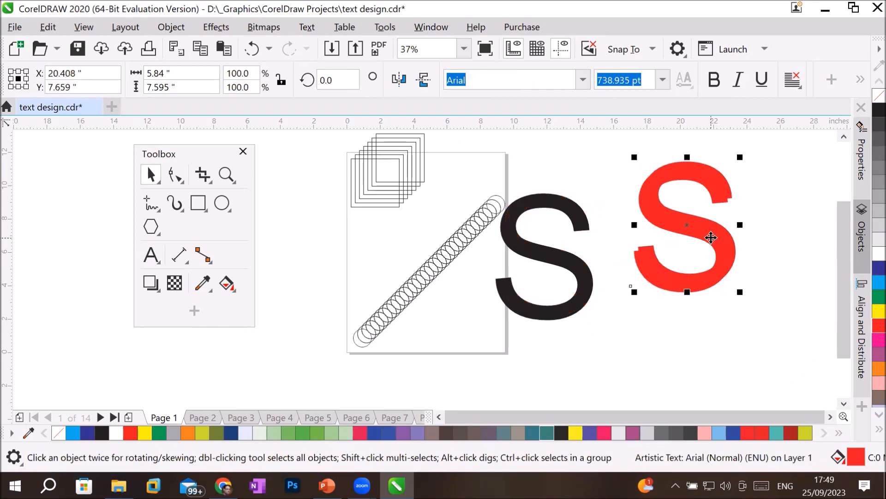
pyautogui.click(871, 311)
pyautogui.click(727, 320)
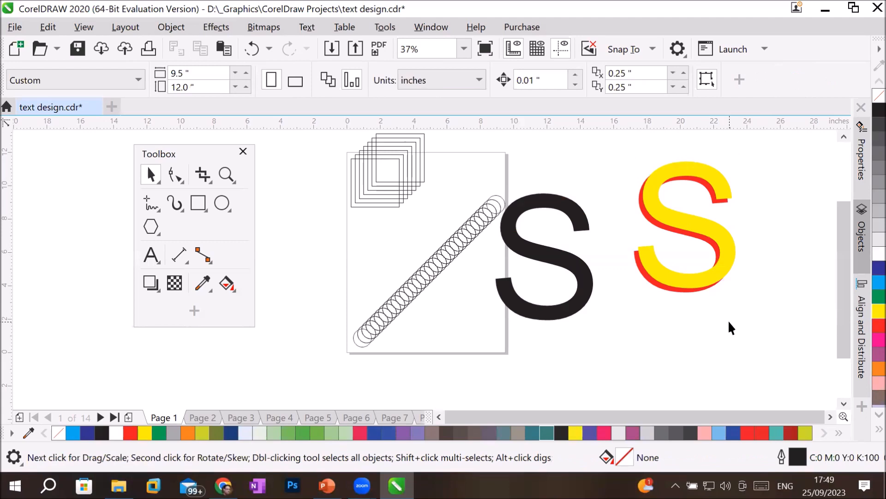
# Step: Select all the squares, circles and letters on and around the page and delete them
pyautogui.click(654, 73)
pyautogui.moveTo(656, 73)
pyautogui.mouseDown()
pyautogui.moveTo(561, 72)
pyautogui.moveTo(665, 69)
pyautogui.moveTo(546, 84)
pyautogui.moveTo(656, 79)
pyautogui.mouseUp()
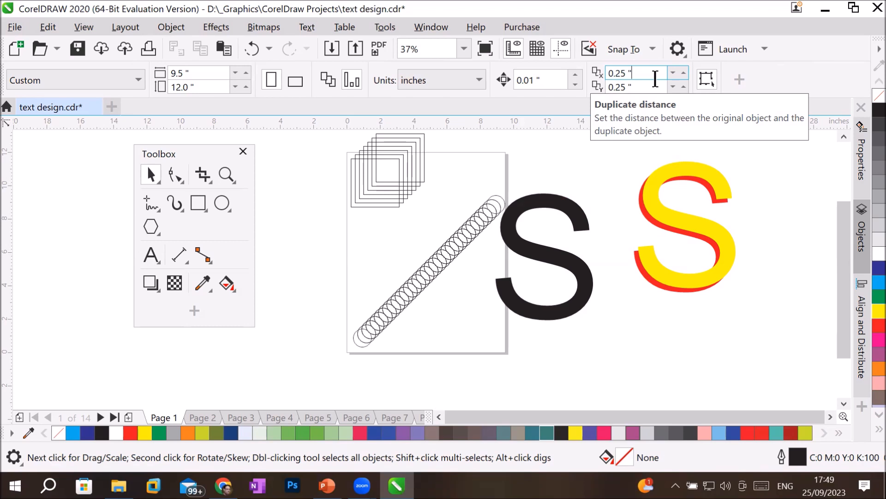
pyautogui.scroll(-2, 386, 140)
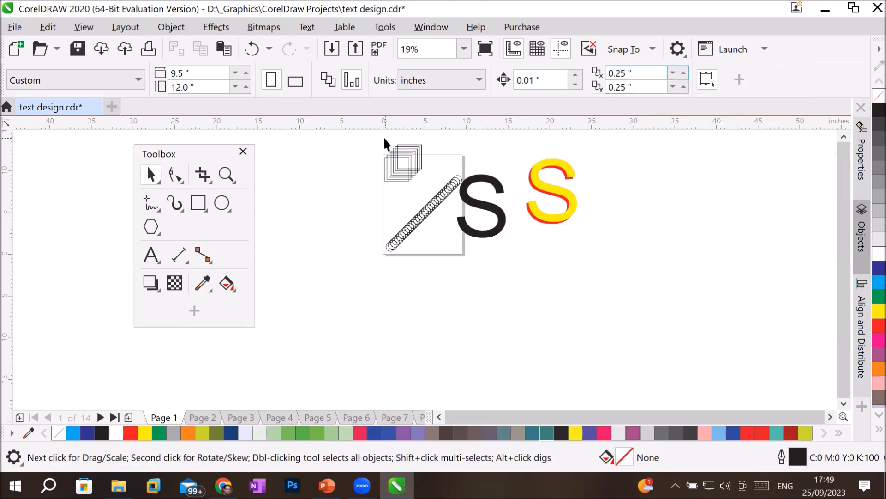
pyautogui.moveTo(359, 138); pyautogui.dragTo(605, 280)
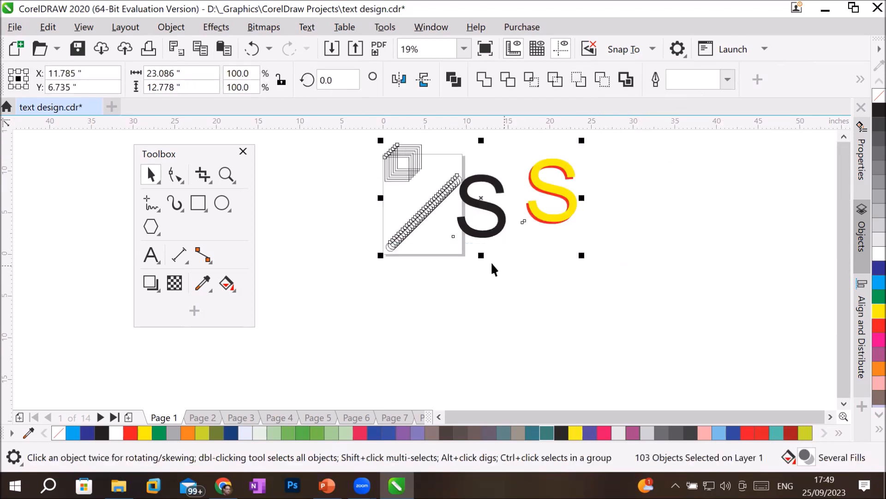
pyautogui.press('Delete')
pyautogui.scroll(2, 410, 138)
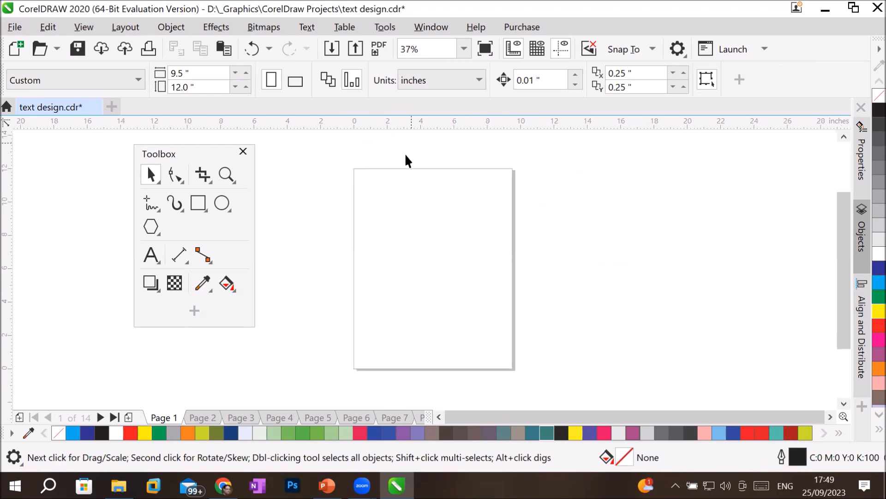
# Step: Draw a rectangle about 1 by 1.08 inches in the page's upper-left corner
pyautogui.click(198, 204)
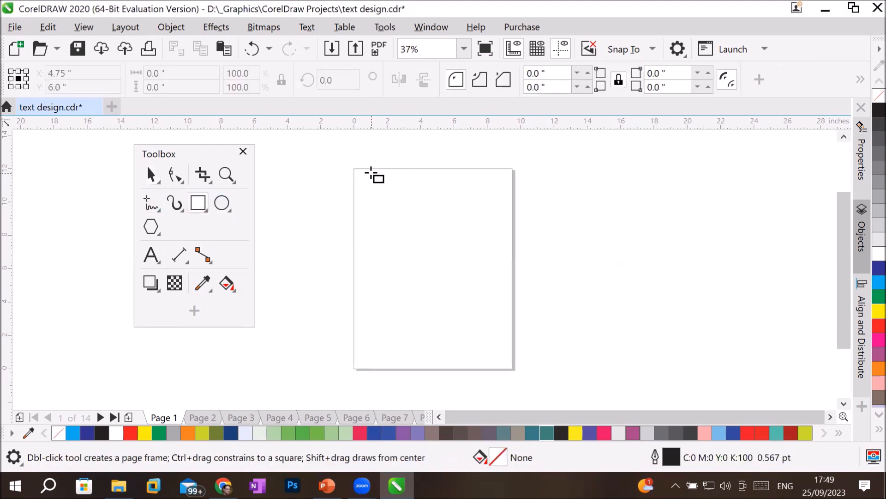
pyautogui.moveTo(355, 170); pyautogui.dragTo(373, 189)
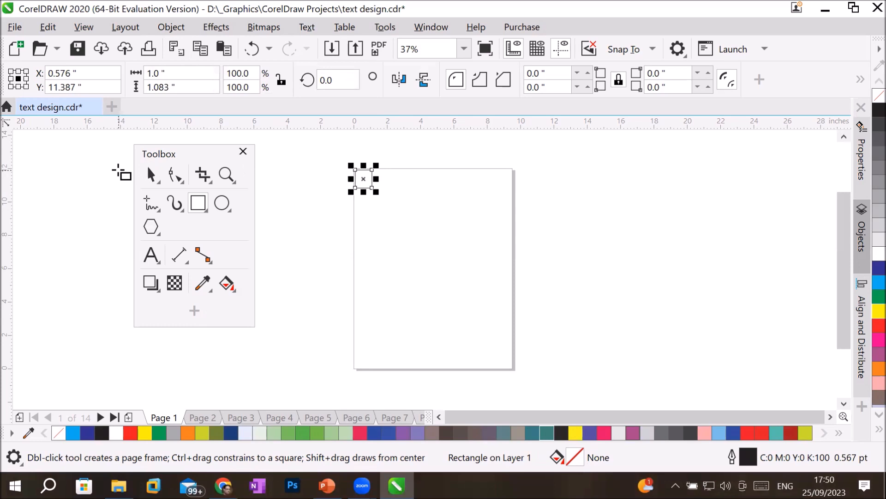
pyautogui.click(150, 175)
# Step: Set the rectangle's width and height to 1 inch each
pyautogui.scroll(5, 376, 172)
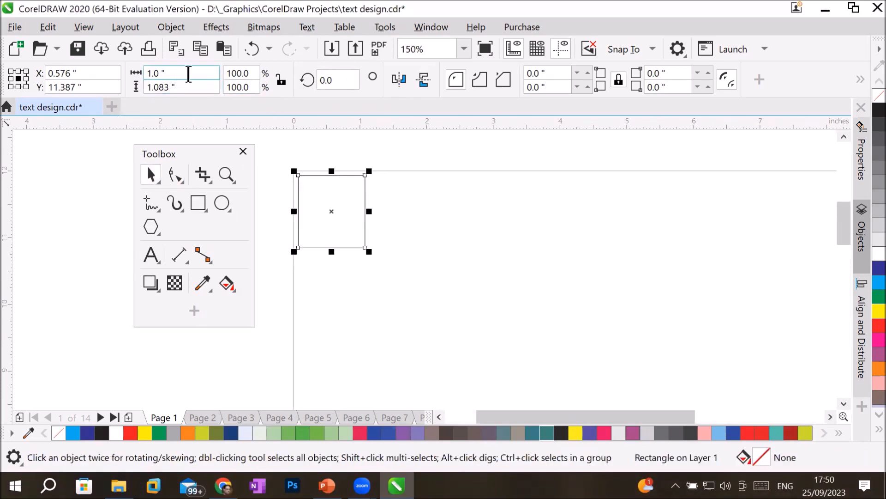
pyautogui.moveTo(185, 73); pyautogui.dragTo(79, 79)
pyautogui.write('1')
pyautogui.press('Tab')
pyautogui.write('1')
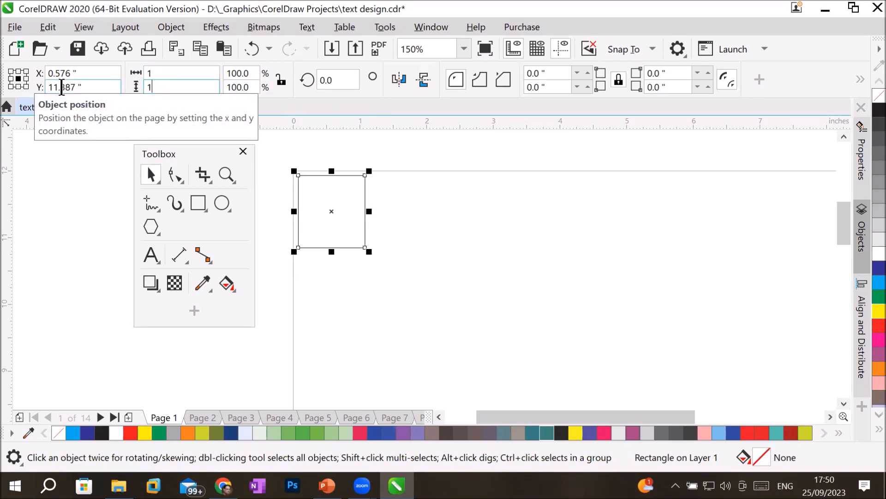
pyautogui.press('Return')
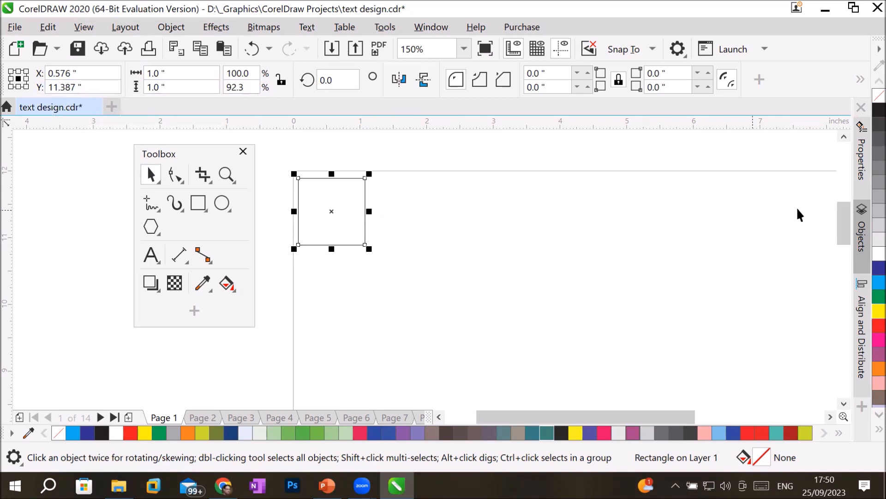
# Step: Deselect the square and set the document's duplicate distance to 1 inch horizontally and 0 inches vertically
pyautogui.click(433, 226)
pyautogui.moveTo(653, 68); pyautogui.dragTo(534, 75)
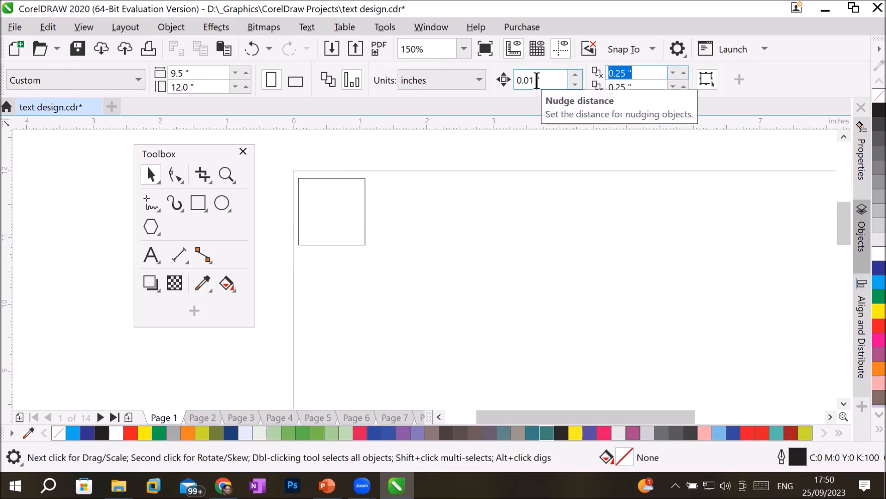
pyautogui.write('1')
pyautogui.click(647, 89)
pyautogui.moveTo(525, 88); pyautogui.dragTo(463, 102)
pyautogui.write('0')
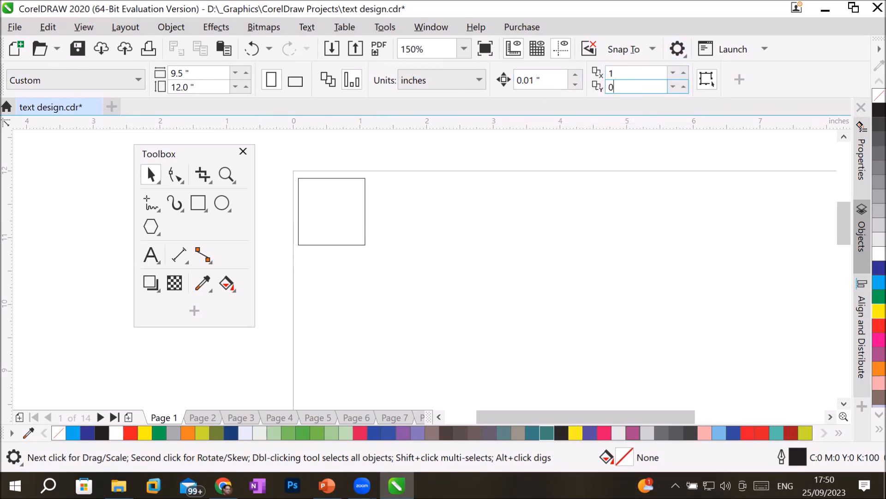
# Step: Duplicate the square seven times to form a row of adjoining squares along the page's top edge
pyautogui.click(354, 202)
pyautogui.hotkey('ctrl', 'd')
pyautogui.hotkey('ctrl', 'd')
pyautogui.hotkey('ctrl', 'd')
pyautogui.hotkey('ctrl', 'd')
pyautogui.hotkey('ctrl', 'd')
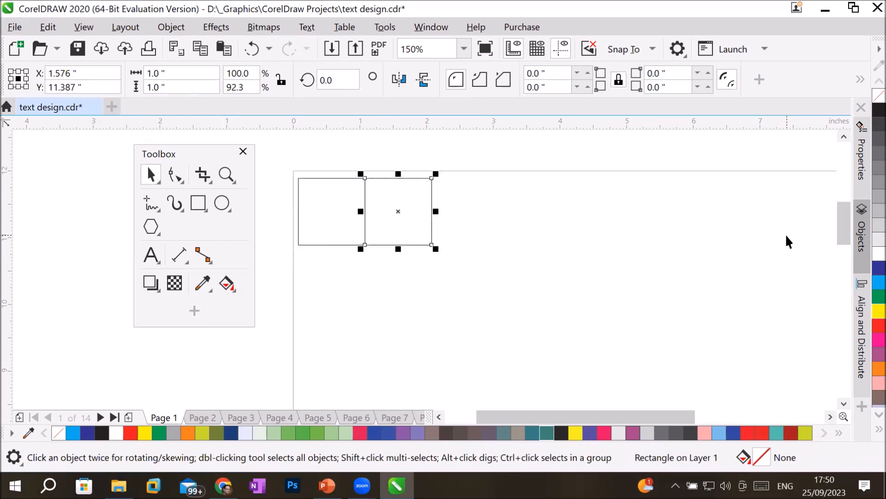
pyautogui.hotkey('ctrl', 'd')
pyautogui.hotkey('ctrl', 'd')
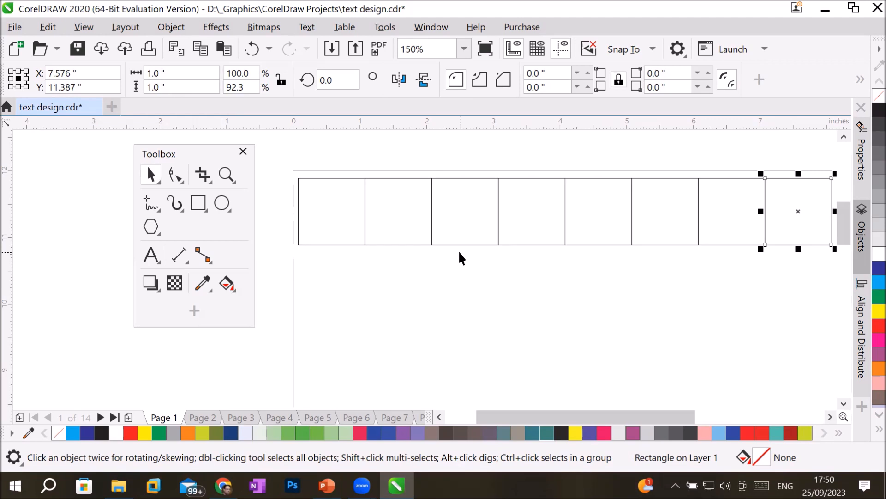
# Step: Deselect all objects and set the document's duplicate distance to 0 inches horizontally and -1 inch vertically
pyautogui.scroll(-2, 464, 246)
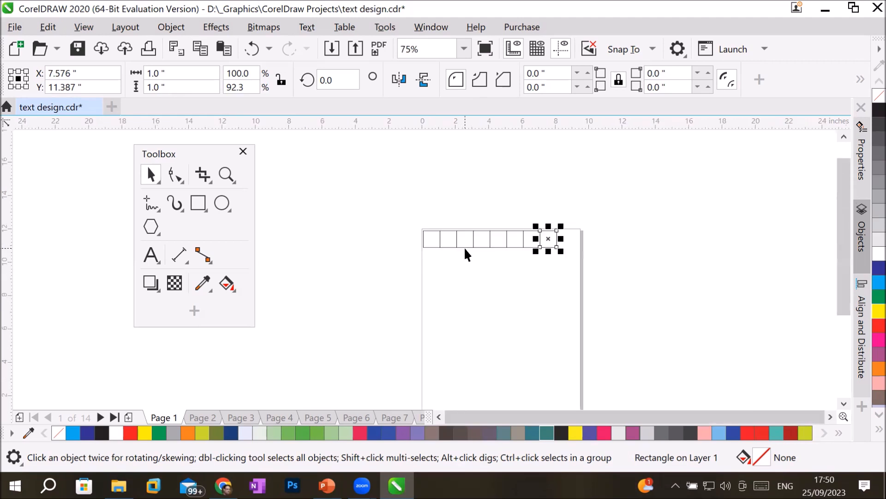
pyautogui.click(431, 246)
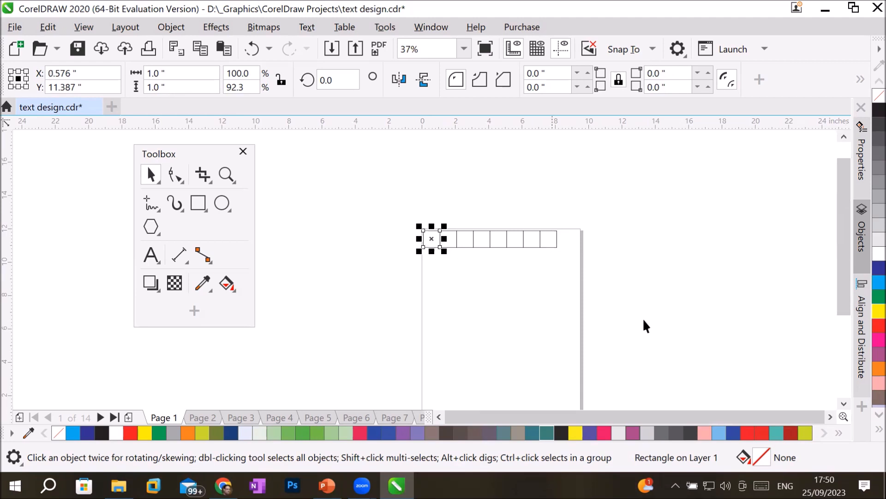
pyautogui.click(843, 403)
pyautogui.click(843, 403)
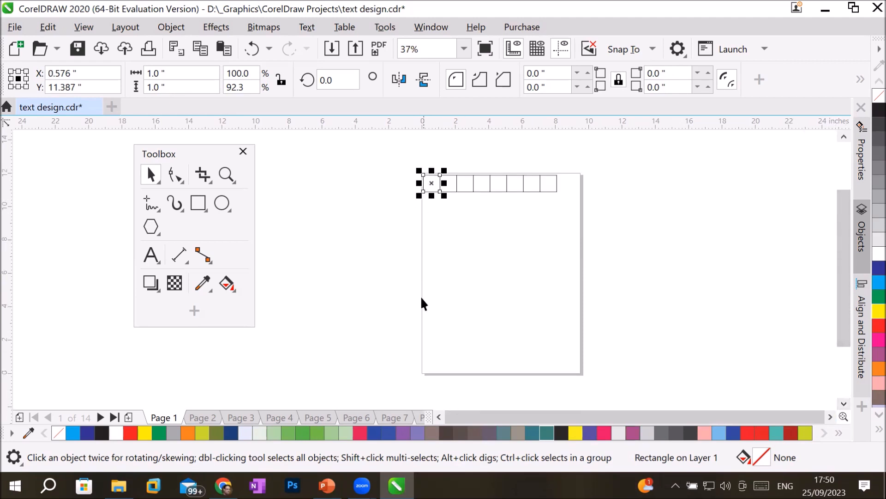
pyautogui.click(572, 231)
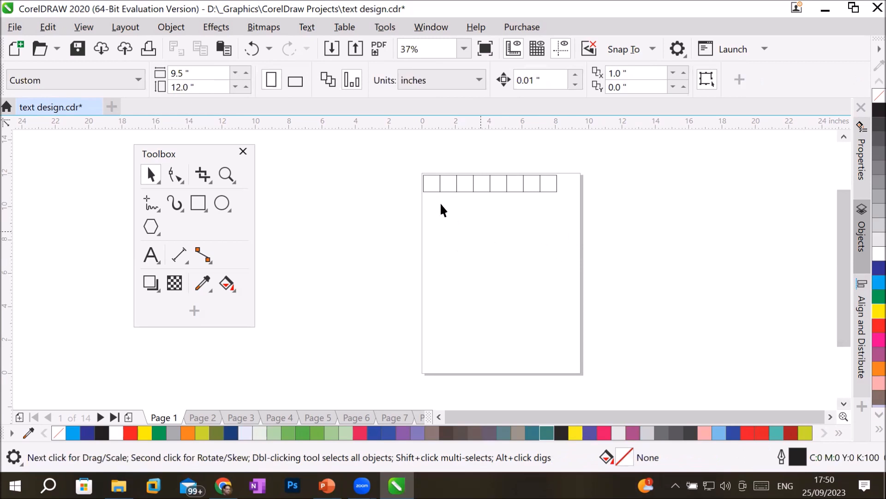
pyautogui.click(429, 184)
pyautogui.click(671, 219)
pyautogui.click(644, 75)
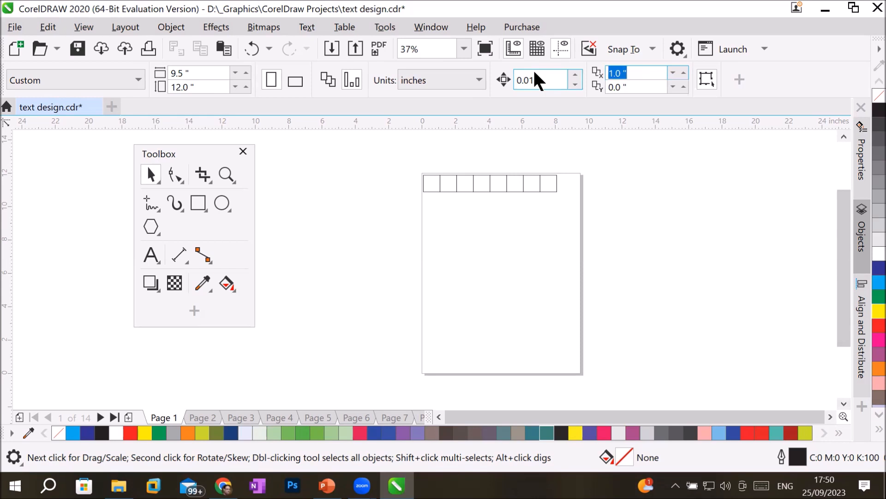
pyautogui.write('0')
pyautogui.press('Tab')
pyautogui.write('0')
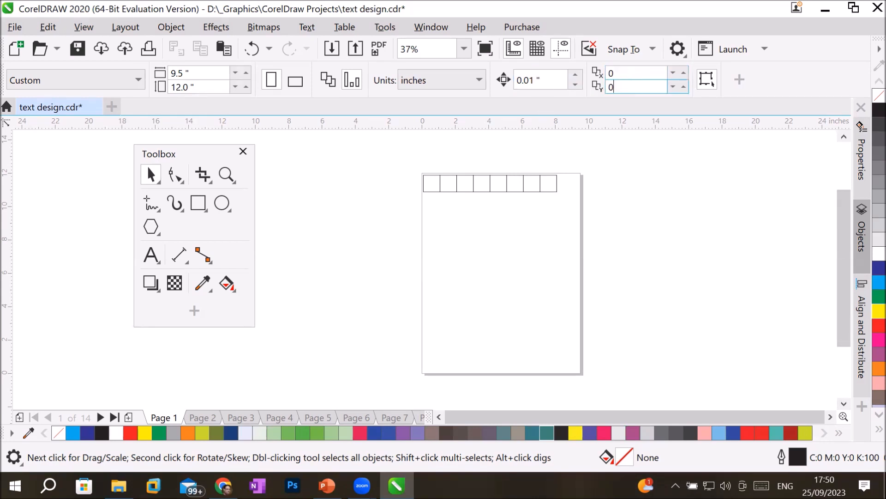
pyautogui.press('BackSpace')
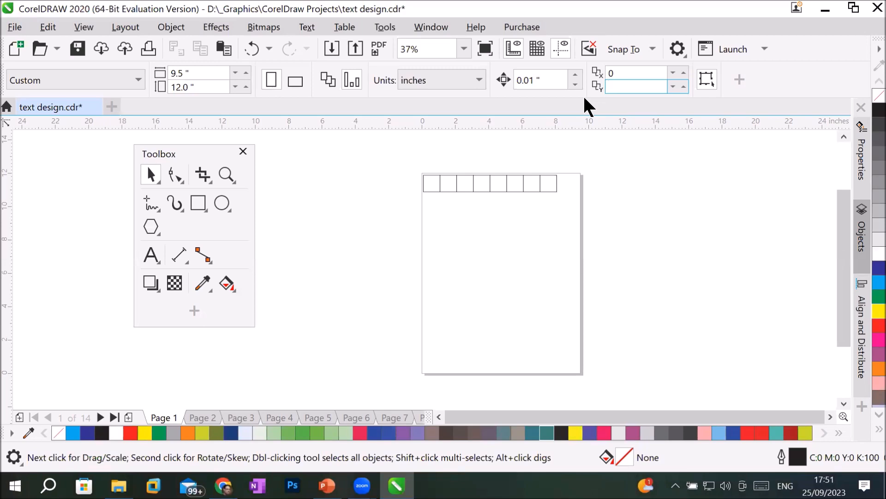
pyautogui.write('-1')
pyautogui.press('Return')
# Step: Select the whole row of eight squares and duplicate it eleven times downward to cover the page's height with adjoining rows
pyautogui.click(437, 186)
pyautogui.moveTo(382, 154); pyautogui.dragTo(645, 222)
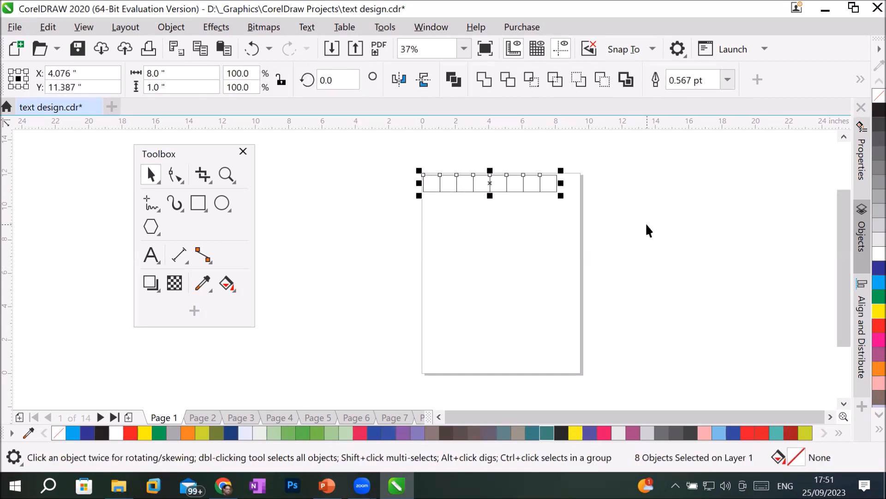
pyautogui.hotkey('ctrl', 'd')
pyautogui.hotkey('ctrl', 'd')
pyautogui.hotkey('ctrl', 'd')
pyautogui.hotkey('ctrl', 'd')
pyautogui.hotkey('ctrl', 'd')
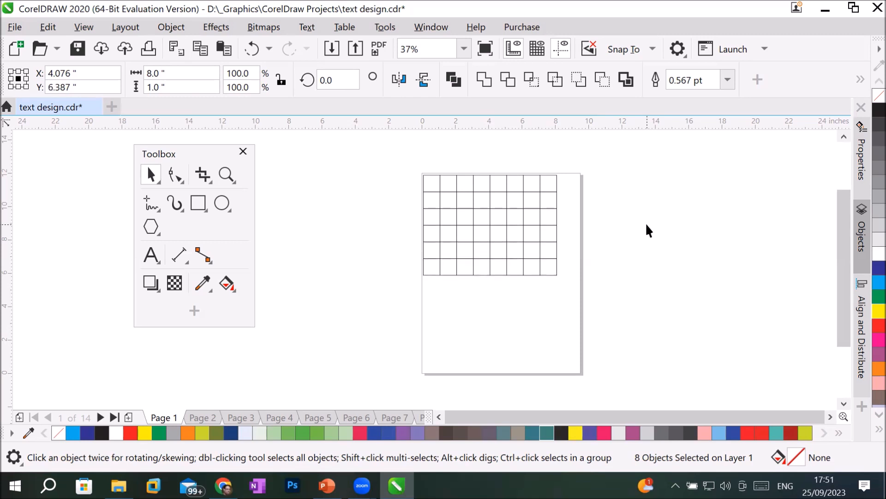
pyautogui.hotkey('ctrl', 'd')
pyautogui.hotkey('ctrl', 'd')
pyautogui.hotkey('ctrl', 'd')
pyautogui.hotkey('ctrl', 'd')
pyautogui.hotkey('ctrl', 'd')
pyautogui.hotkey('ctrl', 'd')
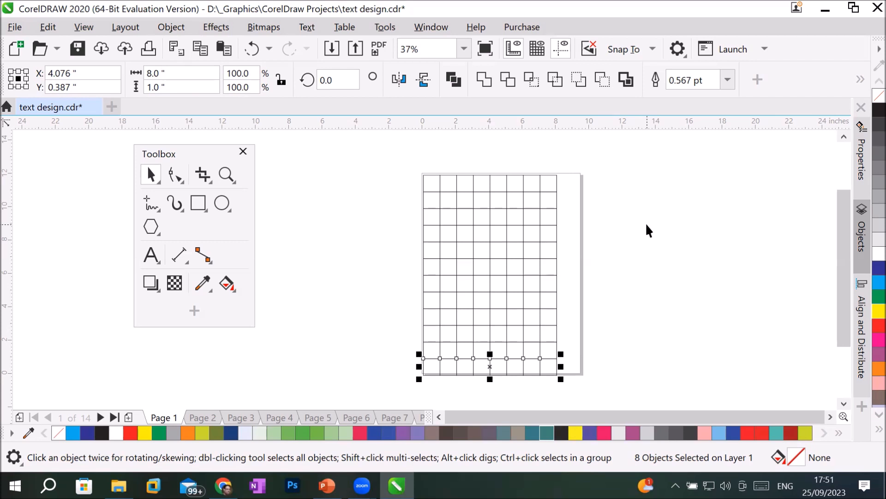
# Step: Draw a circle about 1.7 inches across beside the page and duplicate it six times into an overlapping vertical column
pyautogui.click(151, 254)
pyautogui.click(637, 181)
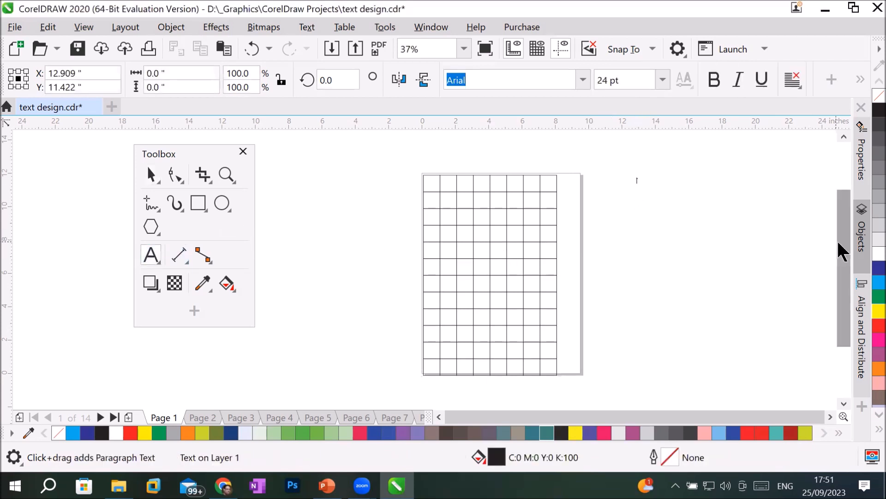
pyautogui.click(222, 203)
pyautogui.moveTo(617, 222); pyautogui.dragTo(645, 250)
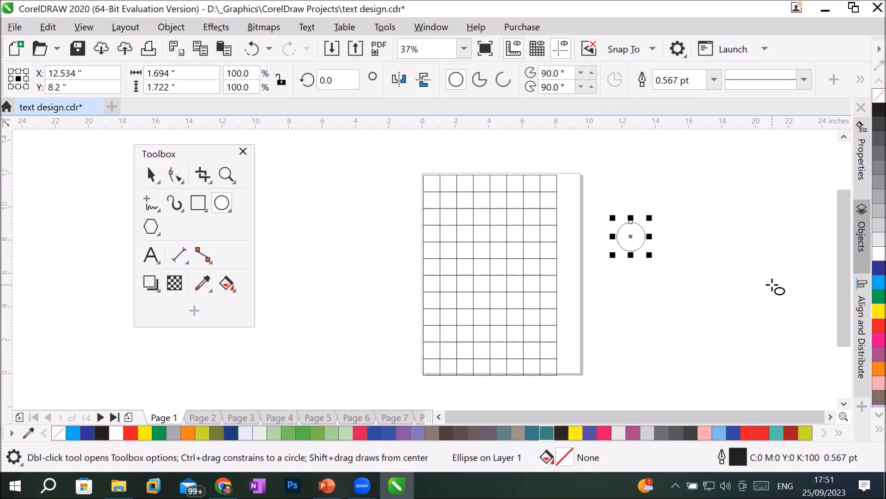
pyautogui.hotkey('ctrl', 'd')
pyautogui.hotkey('ctrl', 'd')
pyautogui.hotkey('ctrl', 'd')
pyautogui.hotkey('ctrl', 'd')
pyautogui.hotkey('ctrl', 'd')
pyautogui.hotkey('ctrl', 'd')
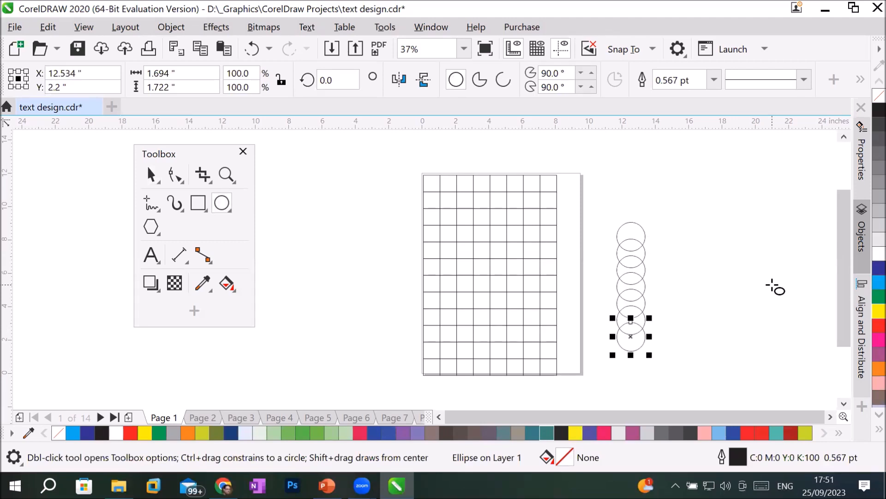
# Step: Select the grid of squares and all ellipses on and around the page and delete them together
pyautogui.click(154, 170)
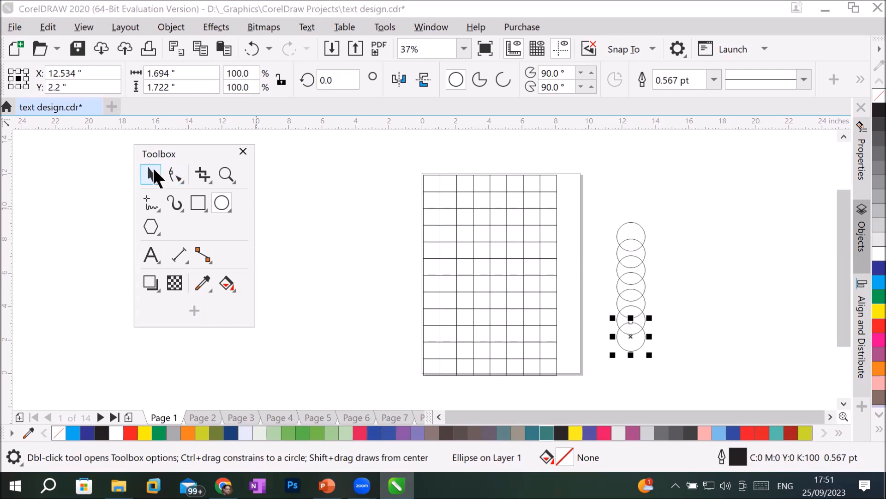
pyautogui.moveTo(390, 140); pyautogui.dragTo(441, 246)
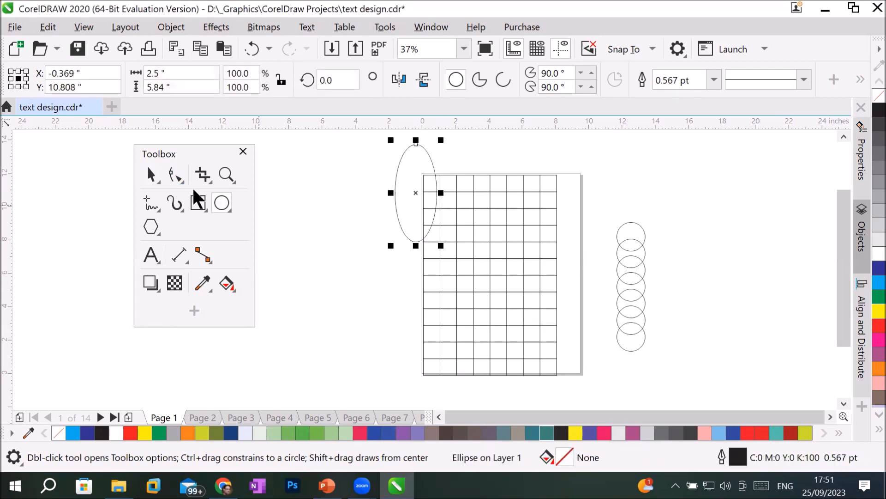
pyautogui.click(156, 172)
pyautogui.moveTo(339, 134); pyautogui.dragTo(693, 396)
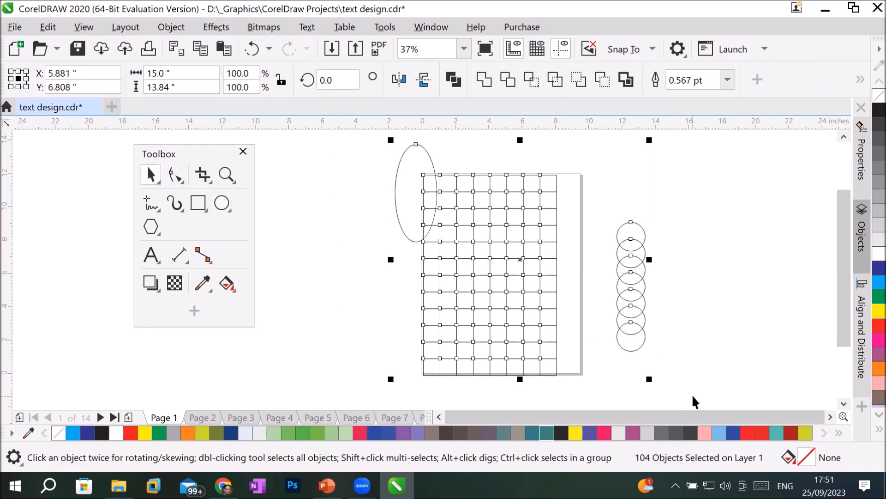
pyautogui.press('Delete')
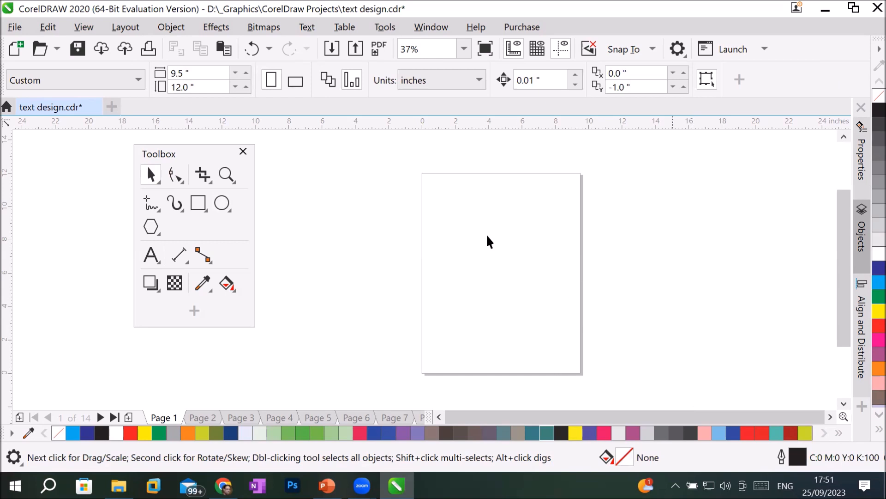
# Step: Set the document's duplicate distance to 0.25 inch both horizontally and vertically
pyautogui.moveTo(553, 80); pyautogui.dragTo(484, 80)
pyautogui.moveTo(646, 70); pyautogui.dragTo(555, 71)
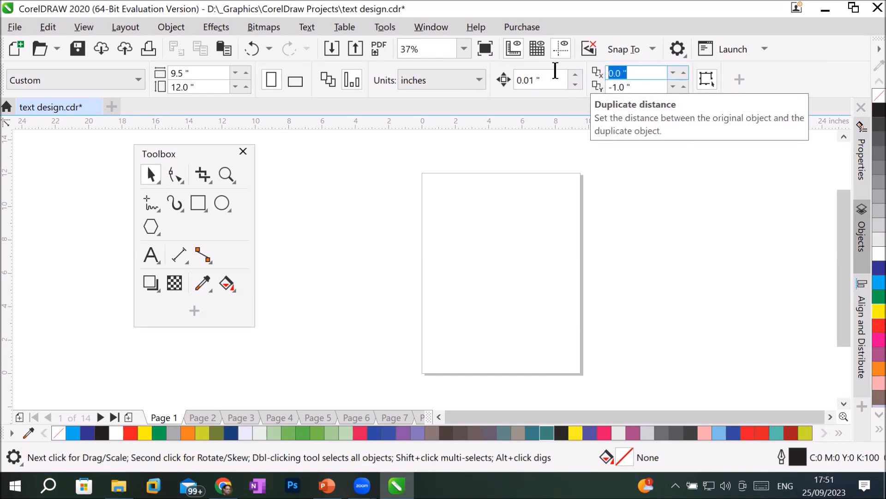
pyautogui.write('.25')
pyautogui.click(643, 88)
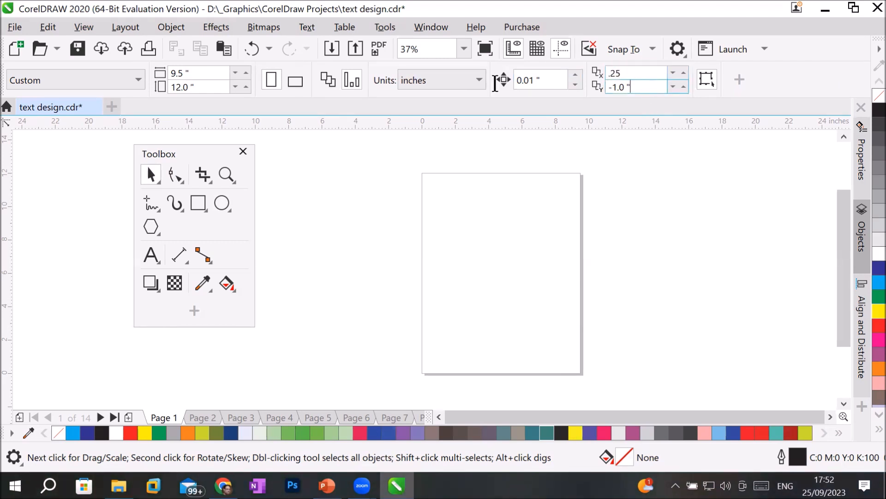
pyautogui.press('Return')
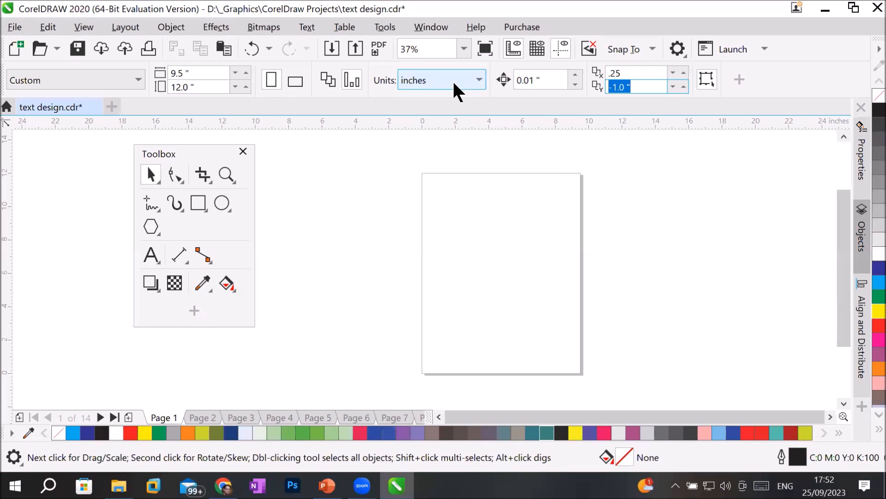
pyautogui.write('.25')
# Step: Draw a circle about 2.6 by 2.5 inches on the page and place an enlarged artistic-text letter T over it
pyautogui.click(222, 203)
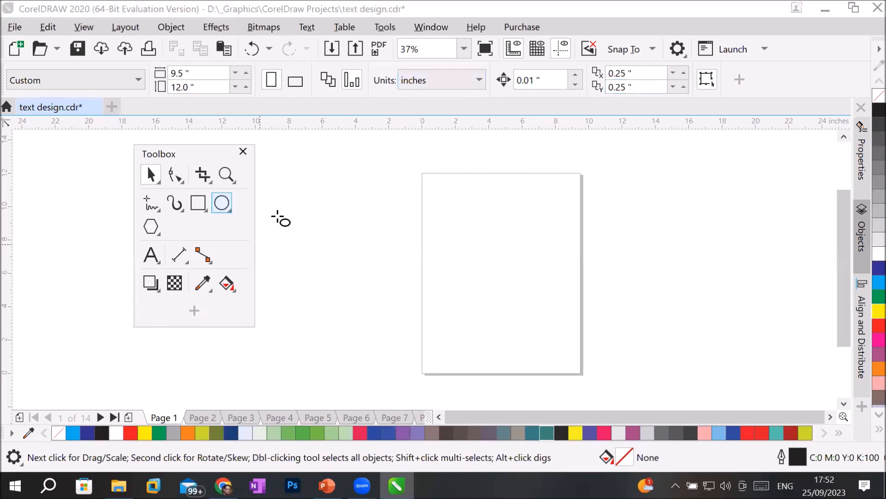
pyautogui.moveTo(458, 240); pyautogui.dragTo(503, 285)
pyautogui.click(151, 255)
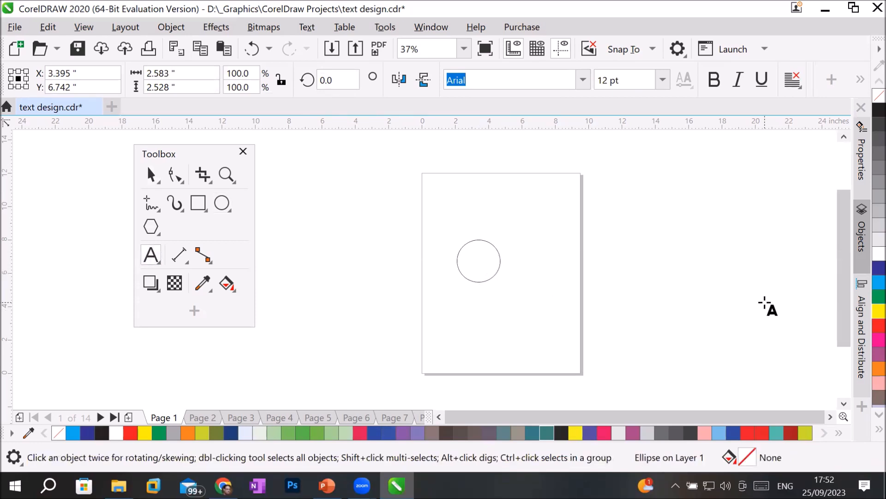
pyautogui.click(599, 287)
pyautogui.write('A')
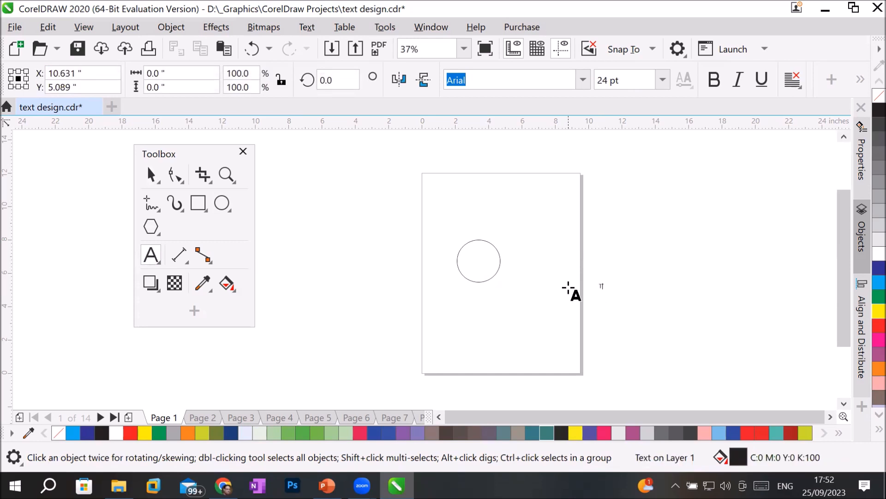
pyautogui.click(151, 179)
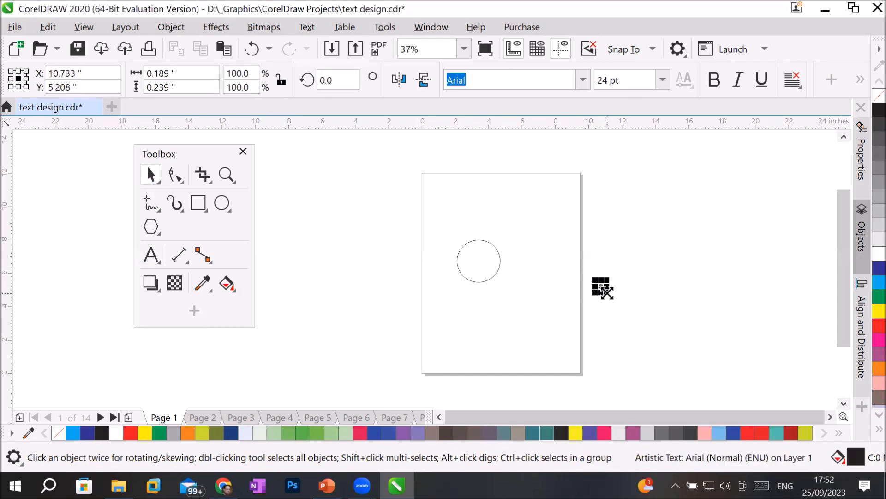
pyautogui.moveTo(603, 289); pyautogui.dragTo(484, 276)
# Step: Select the circle and letter T together, duplicate them 17 times diagonally upward, and fill the last copy red
pyautogui.moveTo(405, 200); pyautogui.dragTo(549, 350)
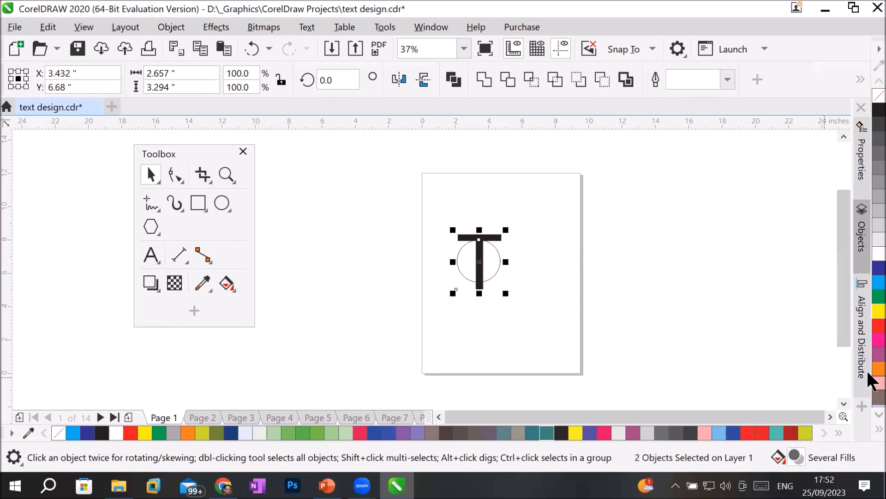
pyautogui.hotkey('ctrl', 'd')
pyautogui.hotkey('ctrl', 'd')
pyautogui.hotkey('ctrl', 'd')
pyautogui.hotkey('ctrl', 'd')
pyautogui.hotkey('ctrl', 'd')
pyautogui.hotkey('ctrl', 'd')
pyautogui.hotkey('ctrl', 'd')
pyautogui.hotkey('ctrl', 'd')
pyautogui.hotkey('ctrl', 'd')
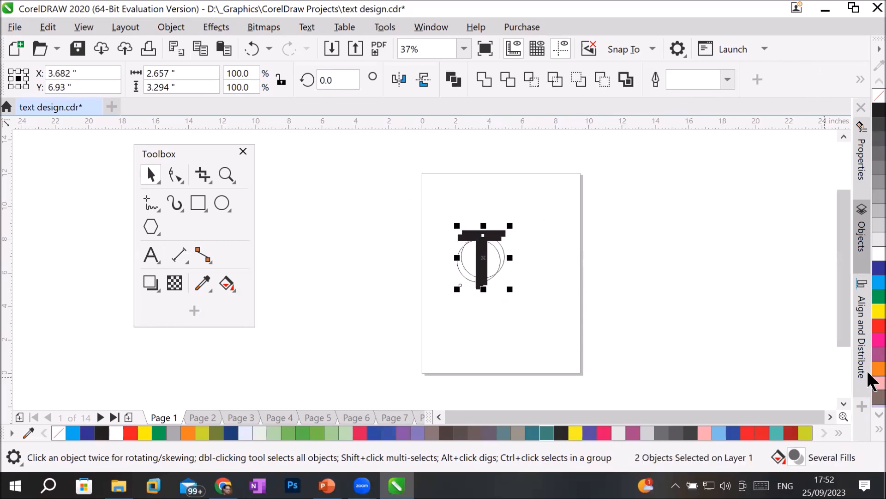
pyautogui.hotkey('ctrl', 'd')
pyautogui.hotkey('ctrl', 'd')
pyautogui.hotkey('ctrl', 'd')
pyautogui.hotkey('ctrl', 'd')
pyautogui.hotkey('ctrl', 'd')
pyautogui.hotkey('ctrl', 'd')
pyautogui.hotkey('ctrl', 'd')
pyautogui.hotkey('ctrl', 'd')
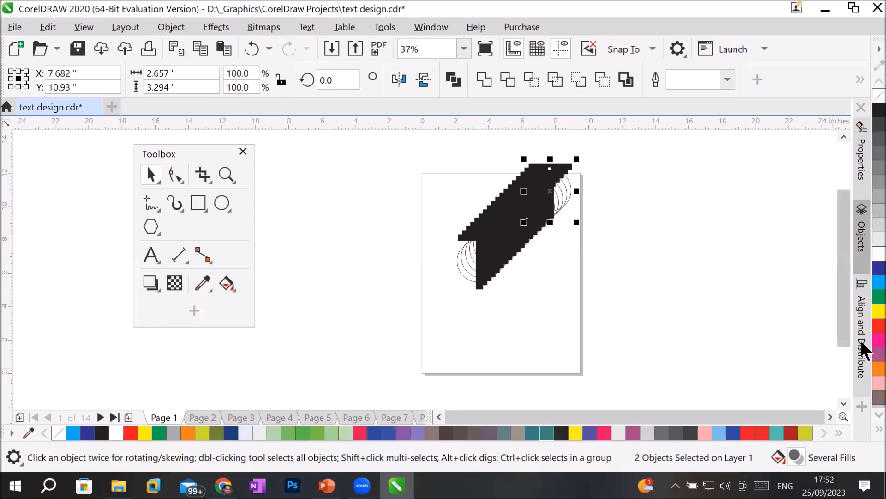
pyautogui.click(874, 326)
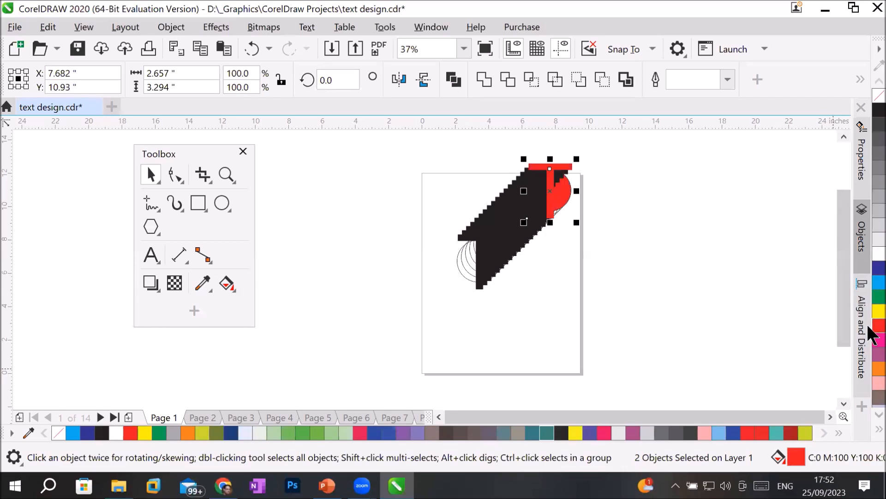
pyautogui.click(681, 343)
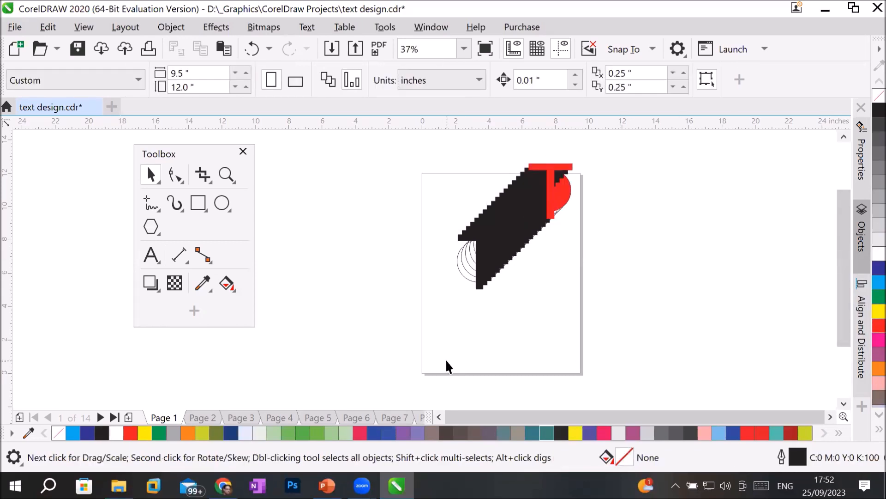
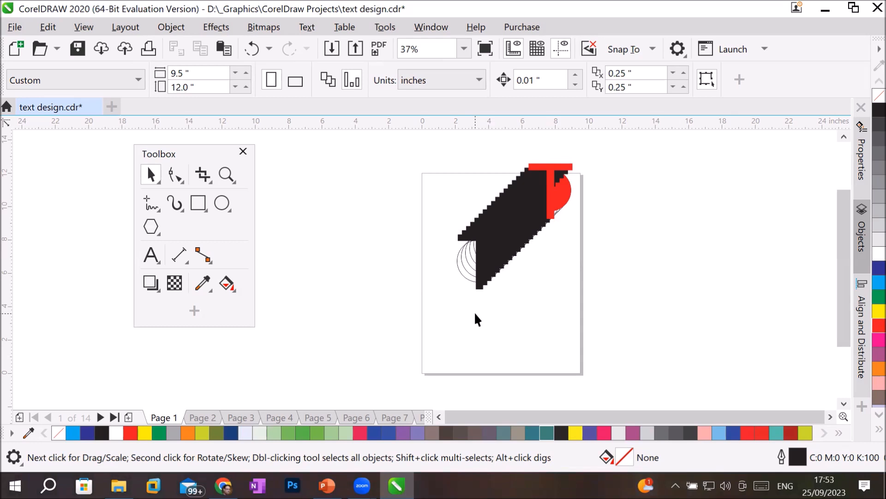
# Step: Show the Objects docker and collapse the contents of Page 2 through Page 7 in its list
pyautogui.click(424, 25)
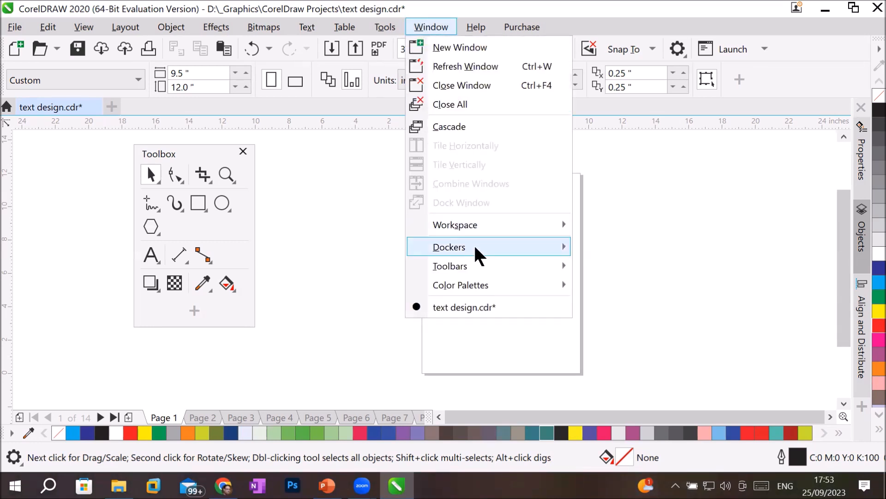
pyautogui.moveTo(475, 251)
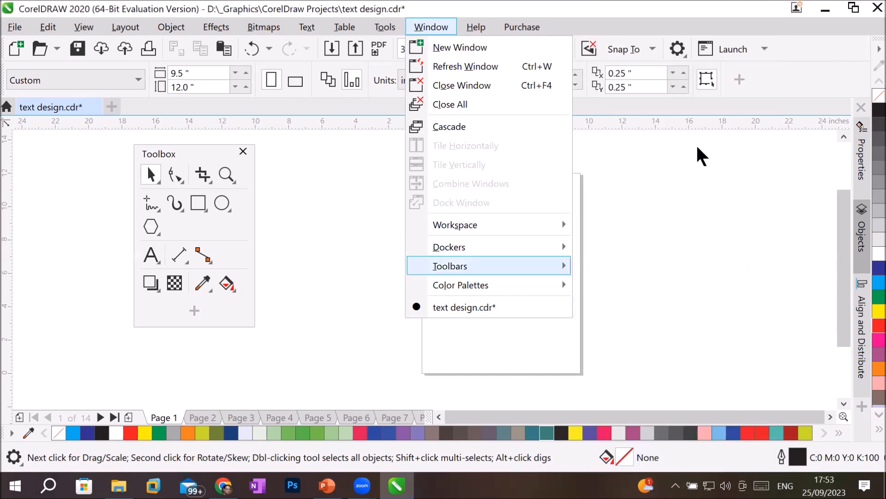
pyautogui.click(861, 238)
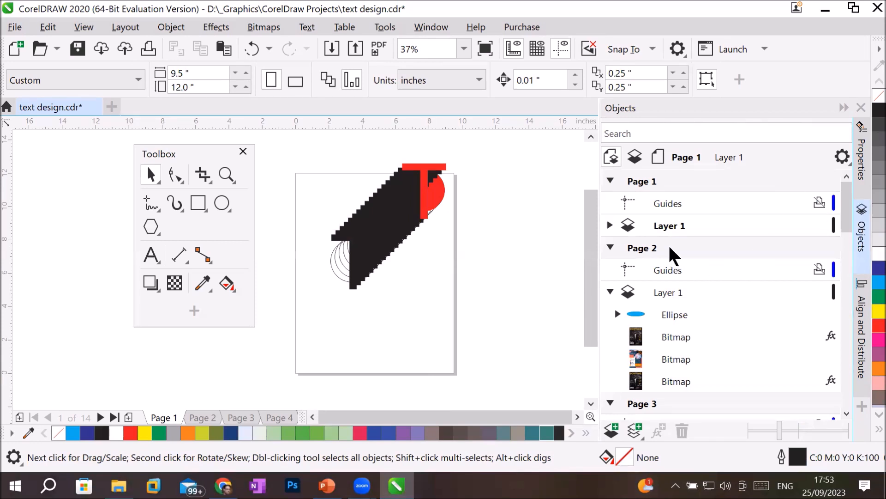
pyautogui.click(609, 247)
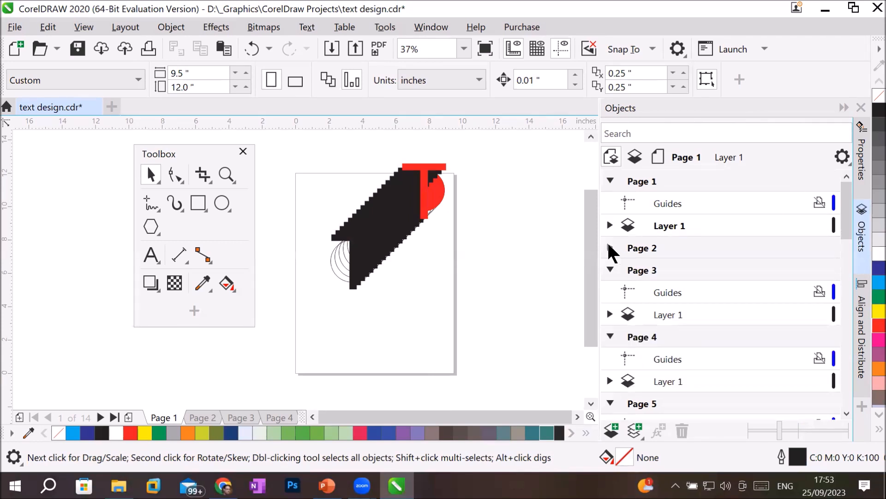
pyautogui.click(610, 270)
pyautogui.click(609, 291)
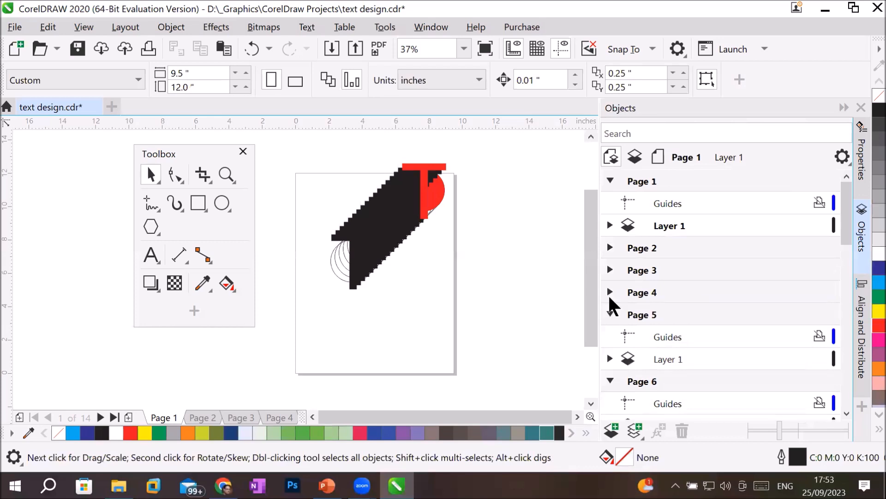
pyautogui.click(609, 312)
pyautogui.click(610, 335)
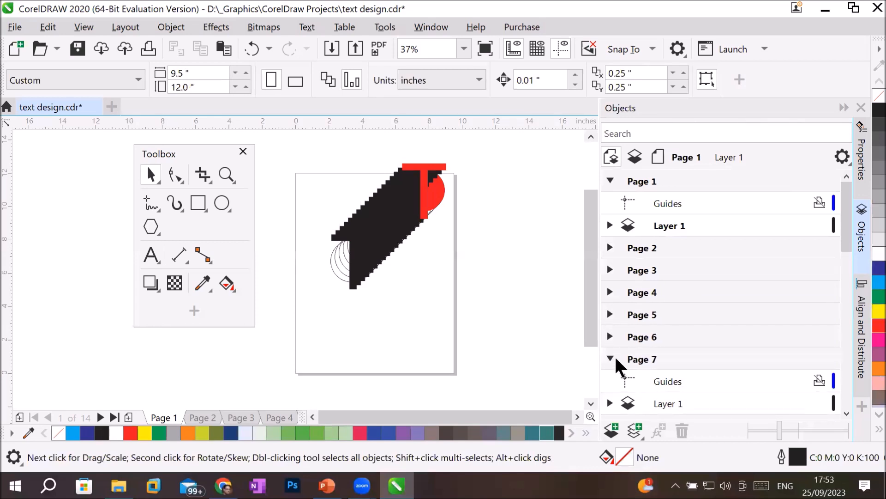
pyautogui.click(610, 356)
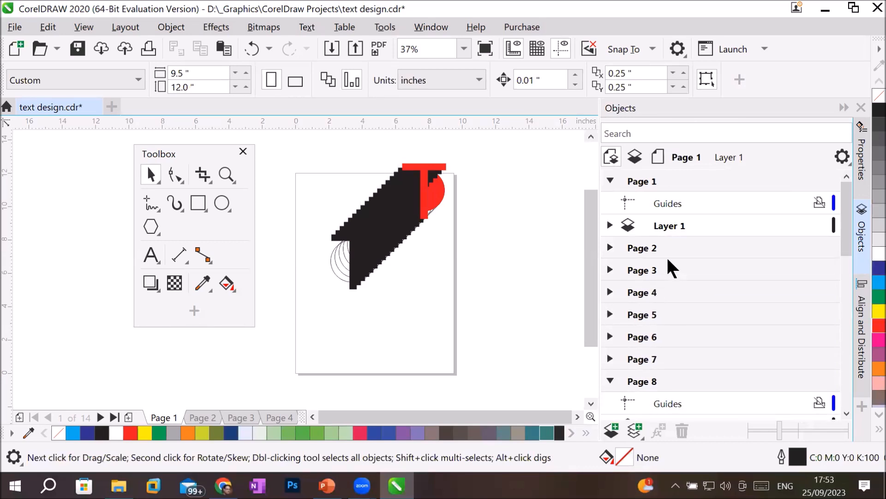
# Step: Expand Layer 1 under Page 1 and look through its artistic text and ellipse objects down to the last one
pyautogui.click(611, 226)
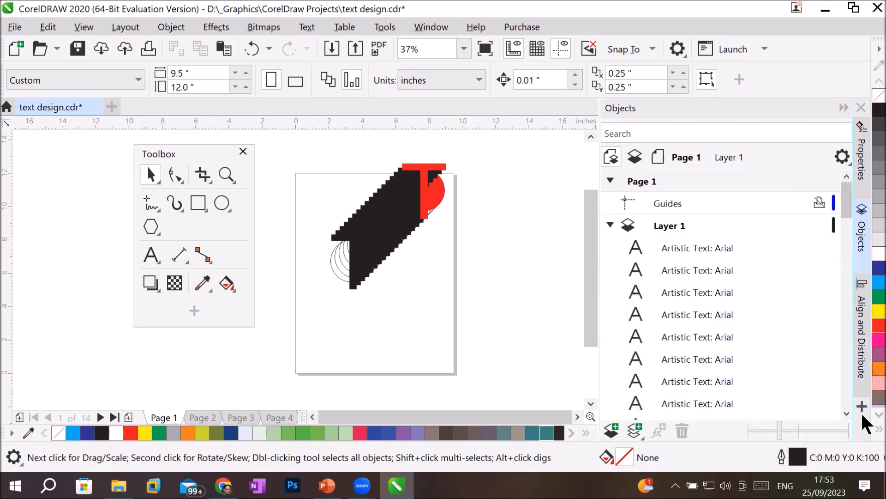
pyautogui.click(846, 413)
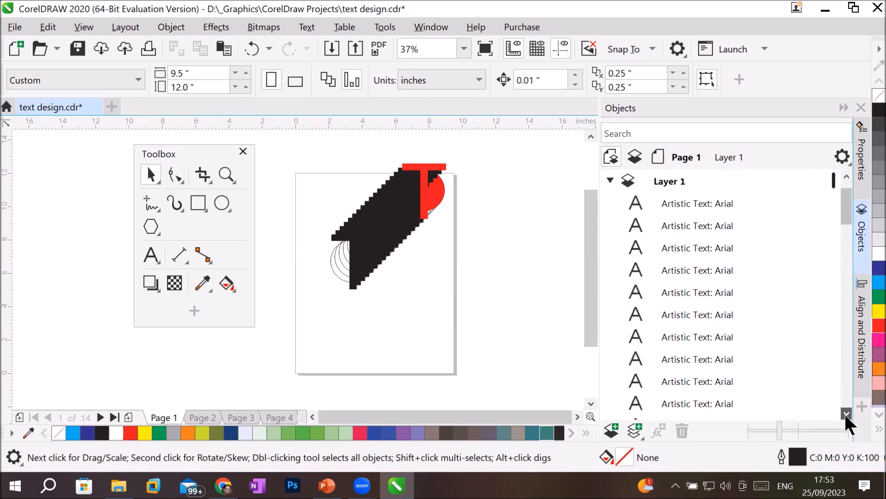
pyautogui.click(847, 412)
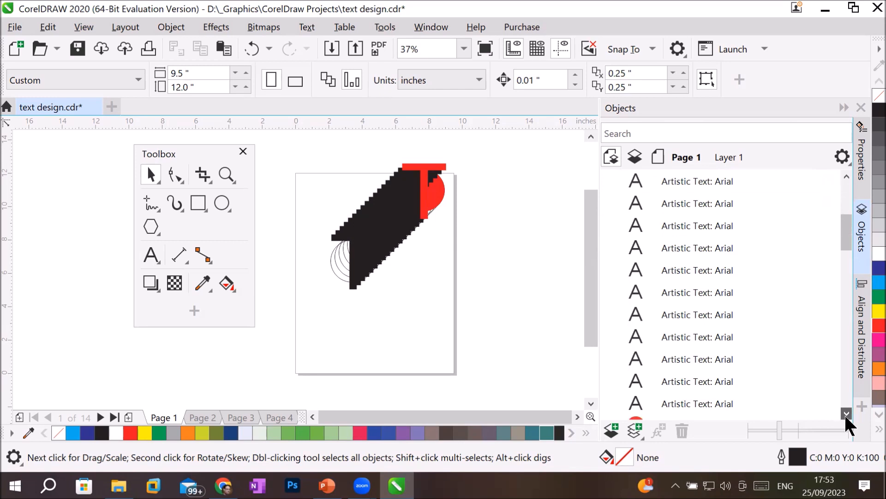
pyautogui.click(847, 413)
pyautogui.click(846, 413)
pyautogui.click(847, 412)
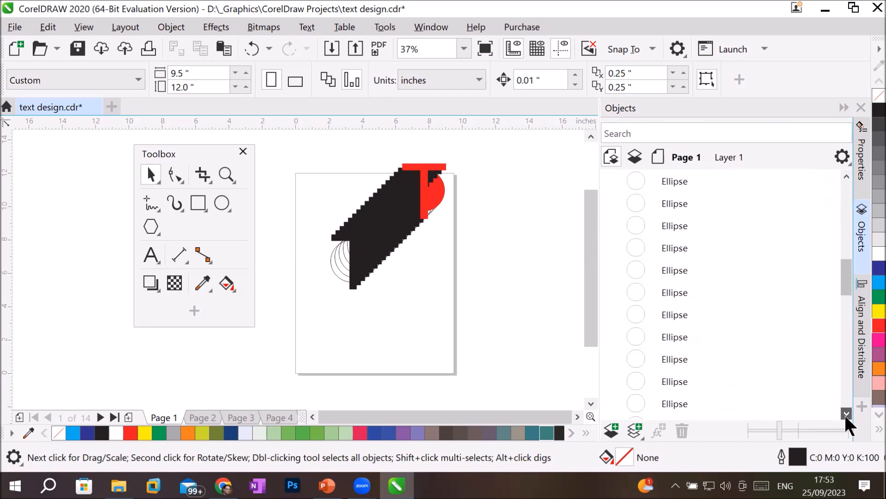
pyautogui.click(847, 413)
pyautogui.click(846, 412)
pyautogui.click(846, 412)
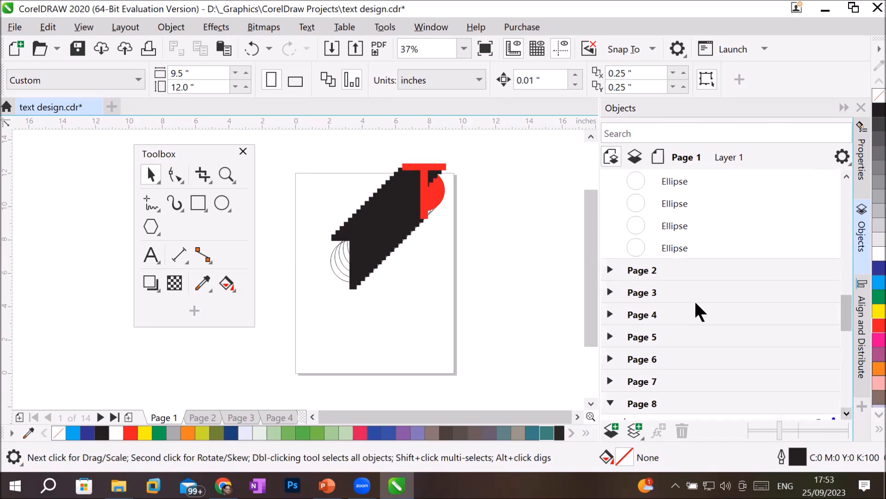
# Step: Select the last four ellipses of Page 1's Layer 1 one after another to locate each on the page
pyautogui.click(669, 248)
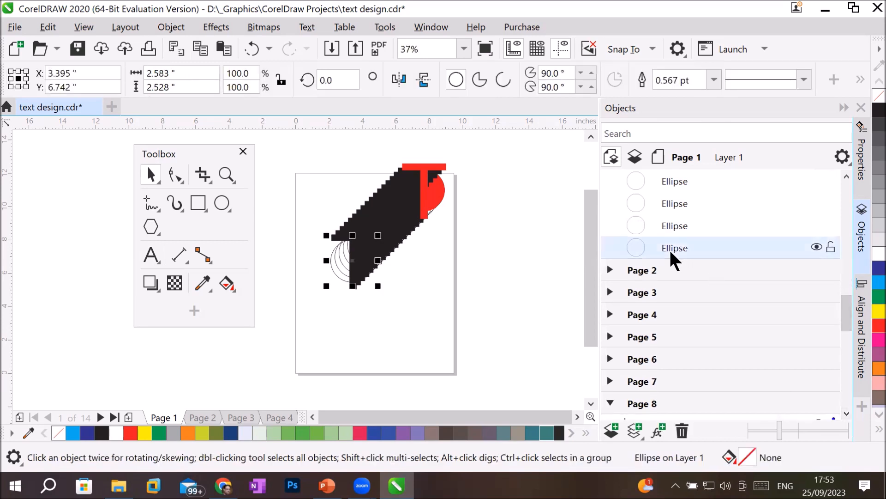
pyautogui.click(677, 226)
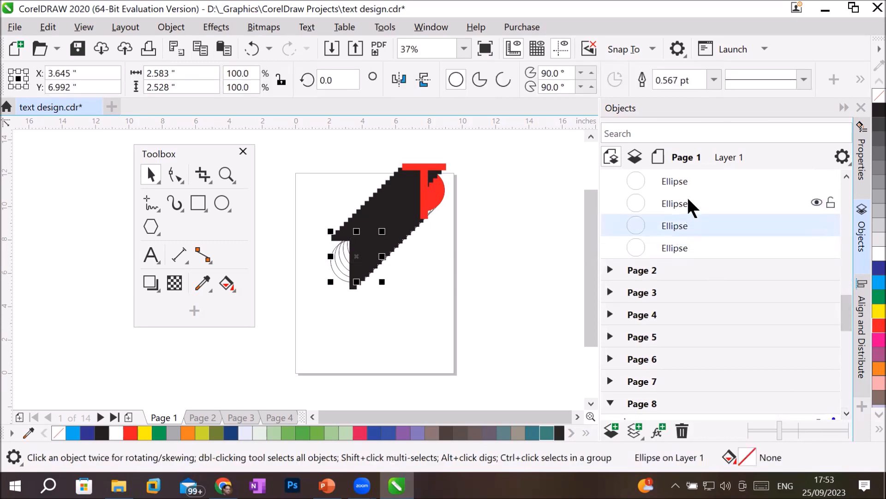
pyautogui.click(687, 199)
pyautogui.click(690, 180)
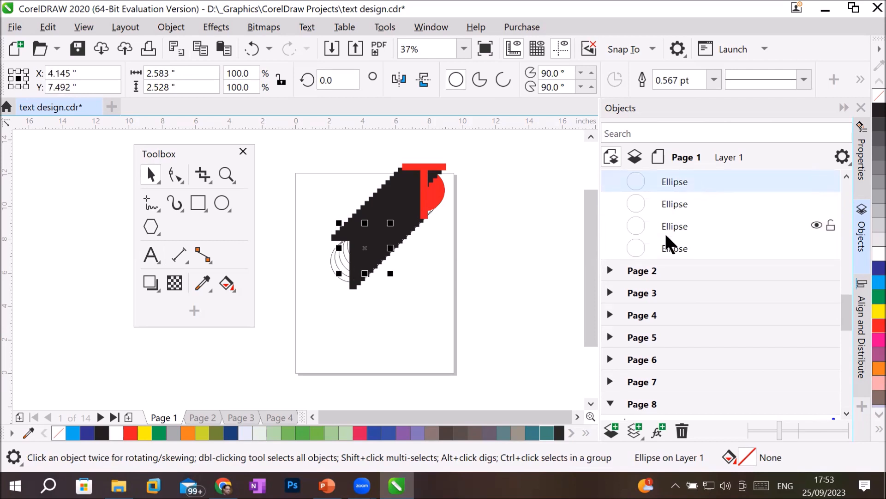
# Step: Fill the bottommost ellipse in Page 1's Layer 1 with yellow and the ellipse directly above it with red
pyautogui.click(665, 249)
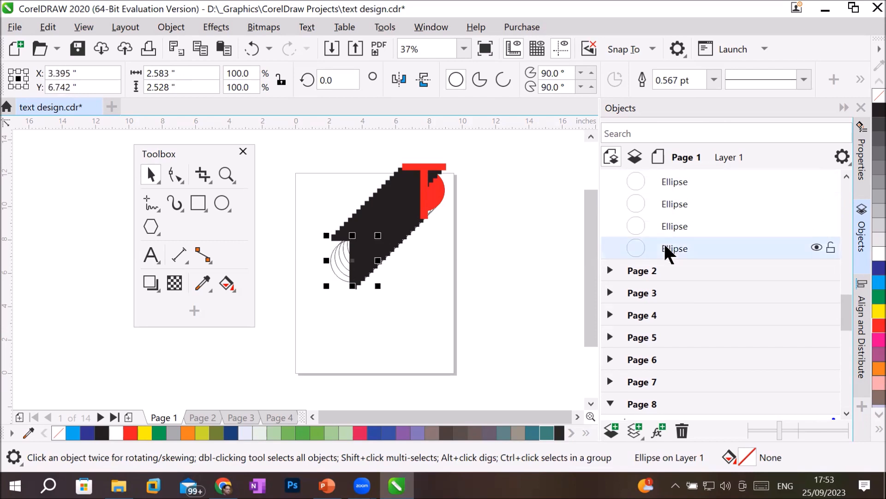
pyautogui.click(872, 319)
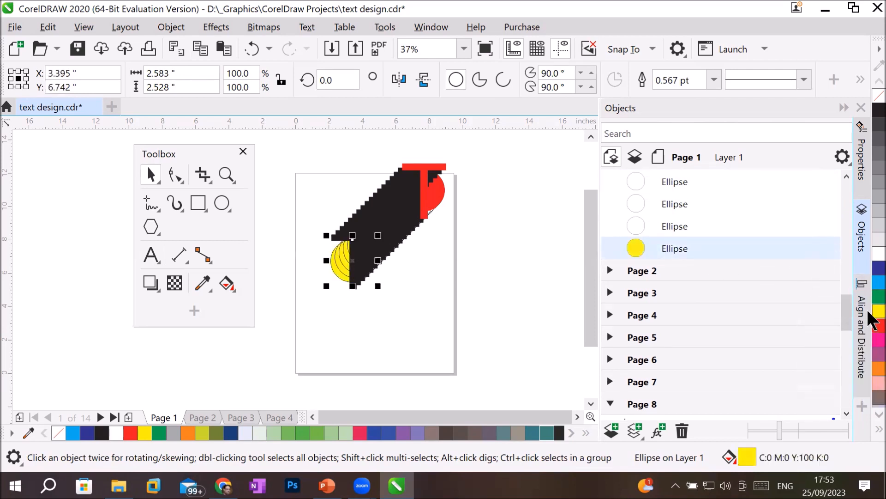
pyautogui.click(670, 227)
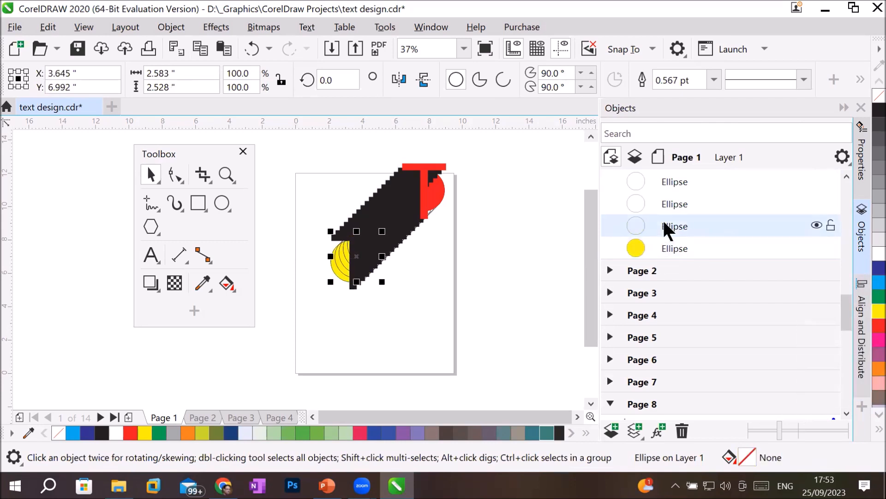
pyautogui.click(872, 325)
# Step: Fill the ellipse listed above the bottom red one with green and the one above that with cyan
pyautogui.click(702, 206)
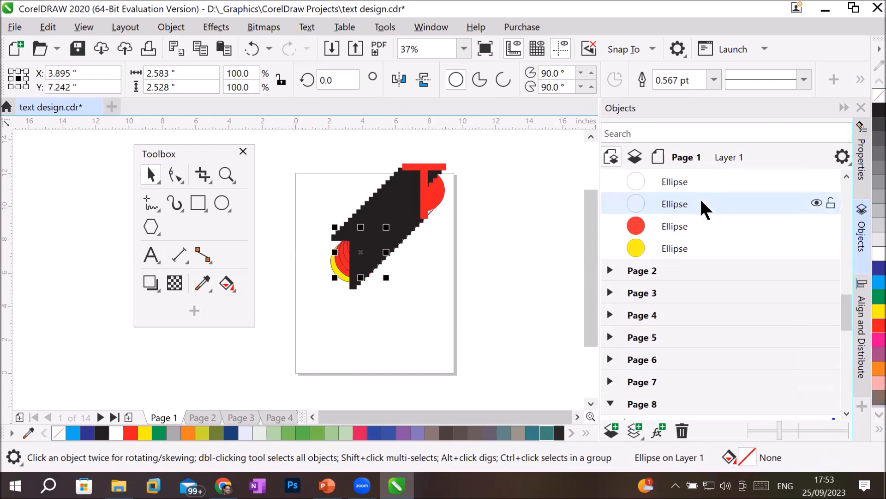
pyautogui.click(869, 298)
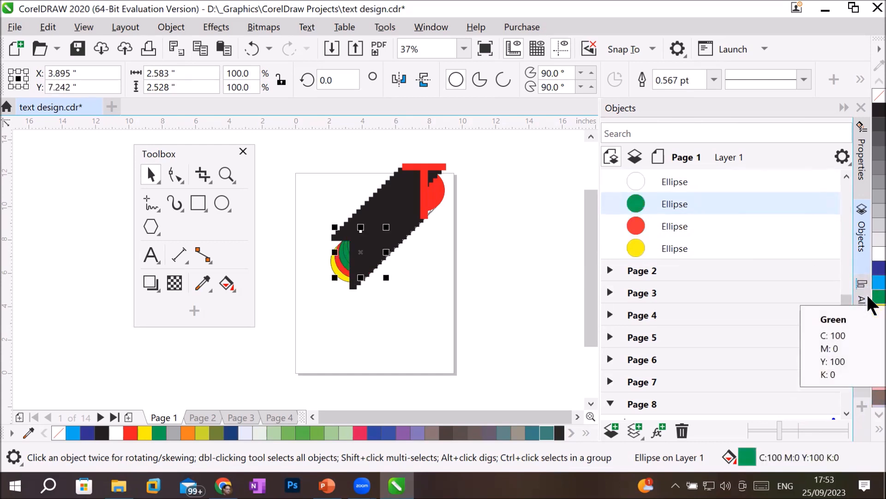
pyautogui.click(697, 178)
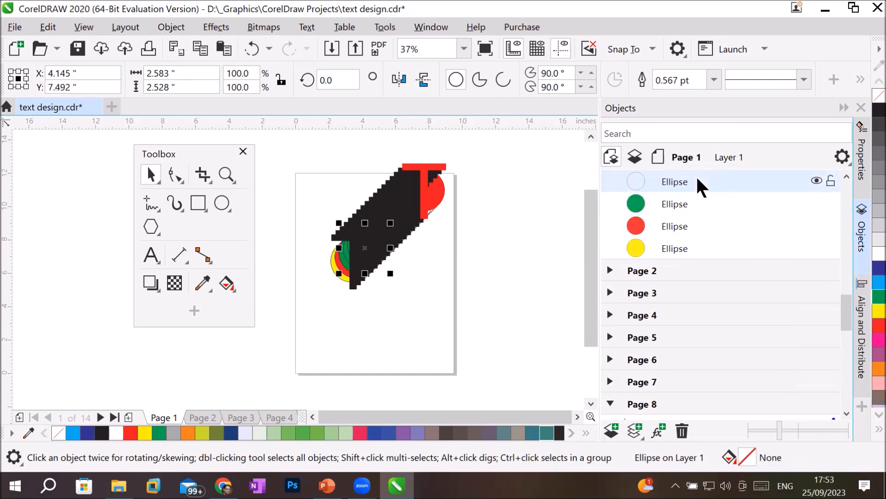
pyautogui.click(874, 282)
# Step: Fill the unfilled ellipse listed directly above the cyan one with dark blue (C:100 M:100 Y:0 K:0)
pyautogui.scroll(5, 324, 253)
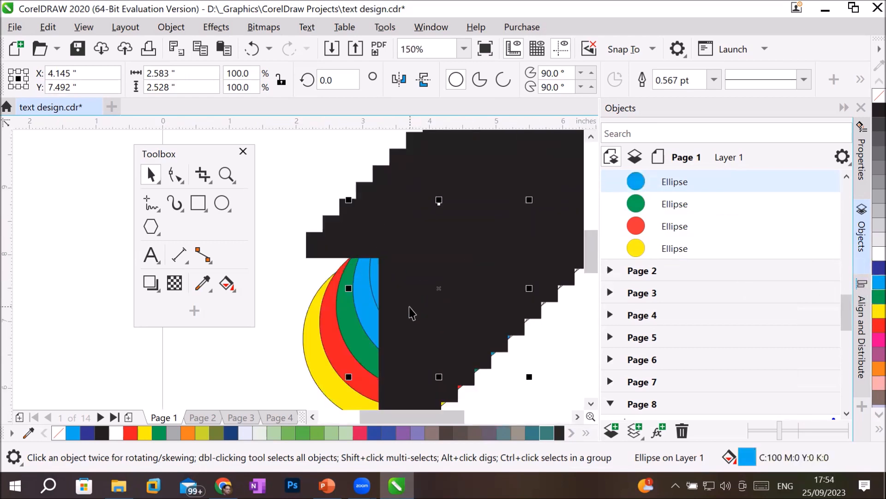
pyautogui.scroll(3, 412, 313)
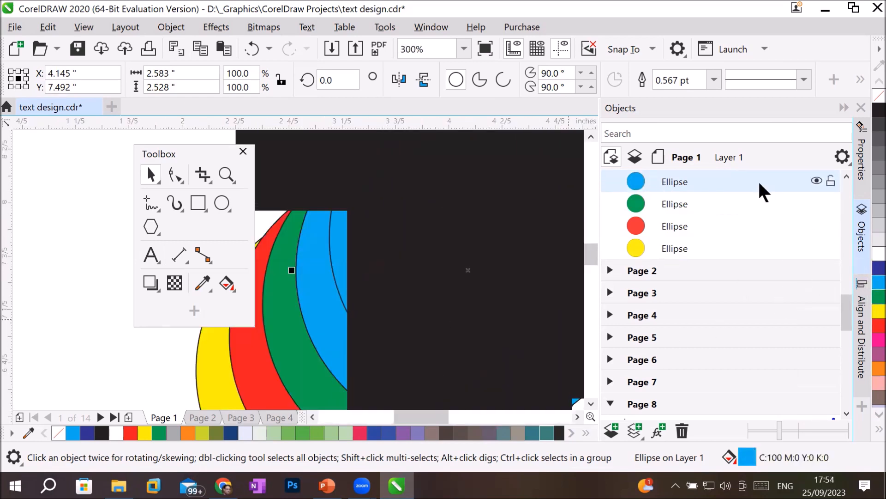
pyautogui.click(845, 178)
pyautogui.click(846, 178)
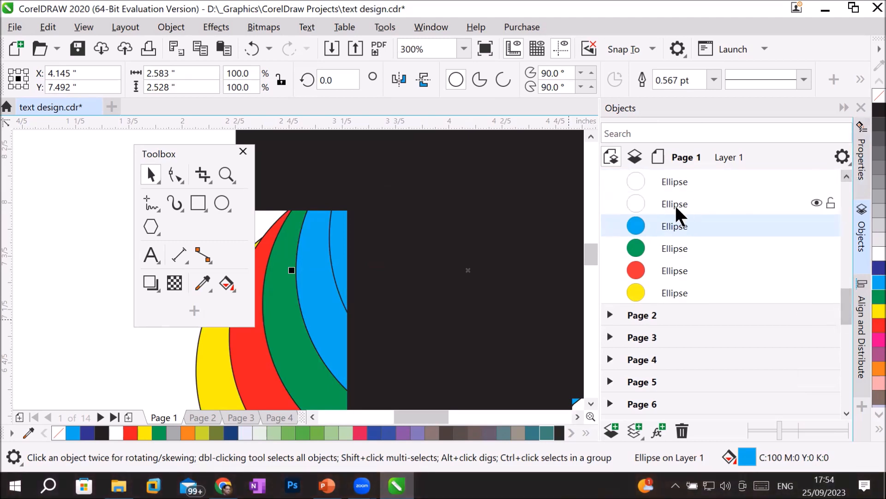
pyautogui.click(679, 206)
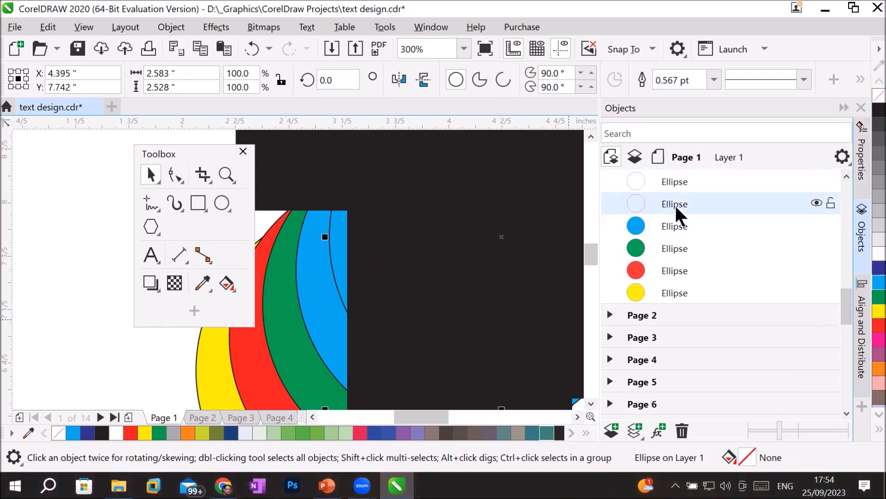
pyautogui.click(873, 267)
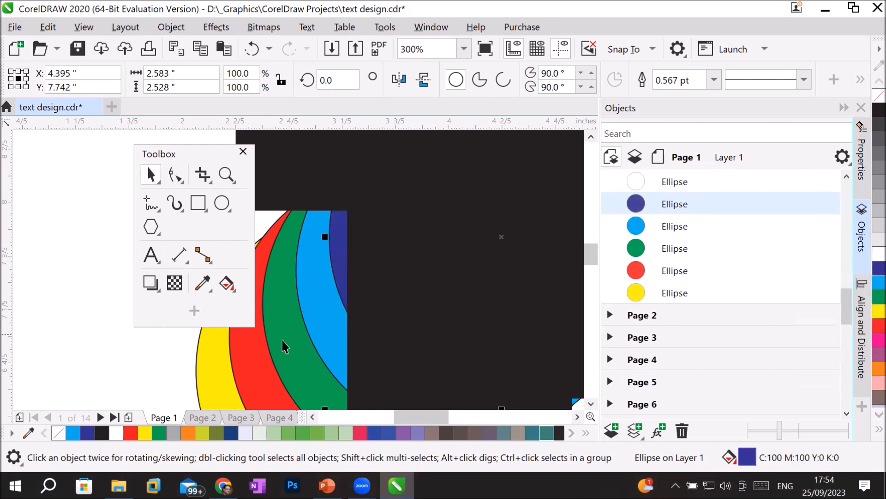
# Step: Inspect the stacking of the coloured ellipses against the object list, and select the green ellipse on the page
pyautogui.scroll(4, 267, 365)
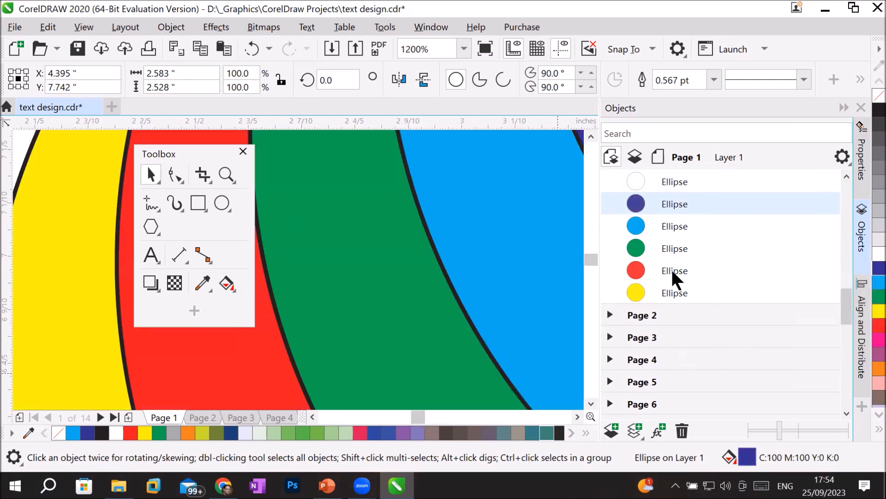
pyautogui.scroll(-1, 672, 258)
pyautogui.scroll(-2, 672, 254)
pyautogui.scroll(1, 674, 199)
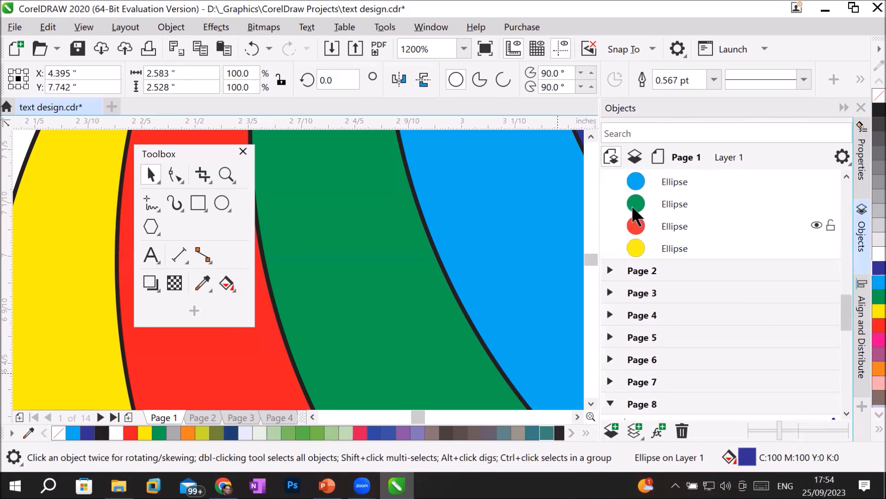
pyautogui.click(410, 242)
pyautogui.scroll(-3, 409, 242)
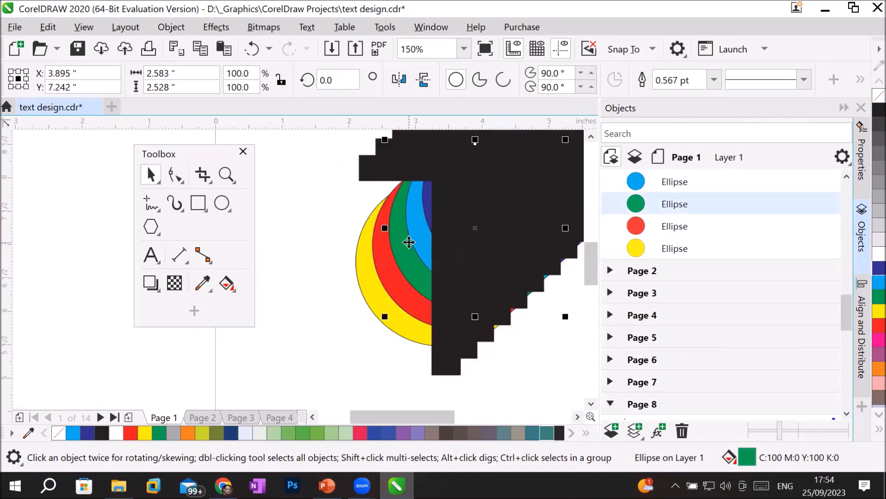
pyautogui.scroll(-2, 543, 255)
pyautogui.press('F8')
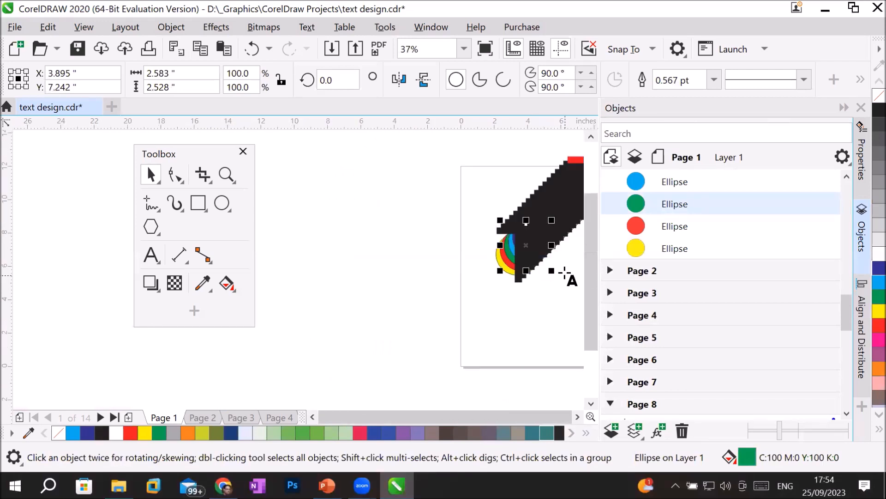
pyautogui.click(151, 174)
pyautogui.click(577, 416)
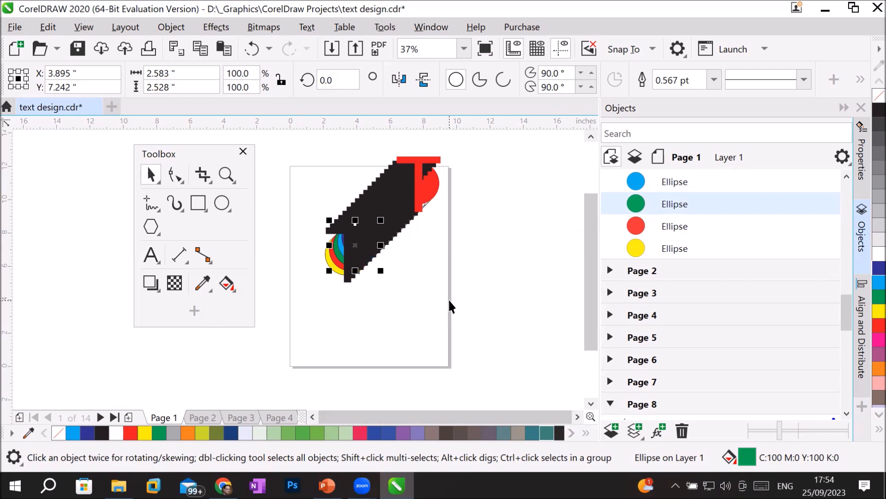
# Step: Compare the properties of the red ellipse with the no-selection properties, and highlight the nudge distance value
pyautogui.click(417, 297)
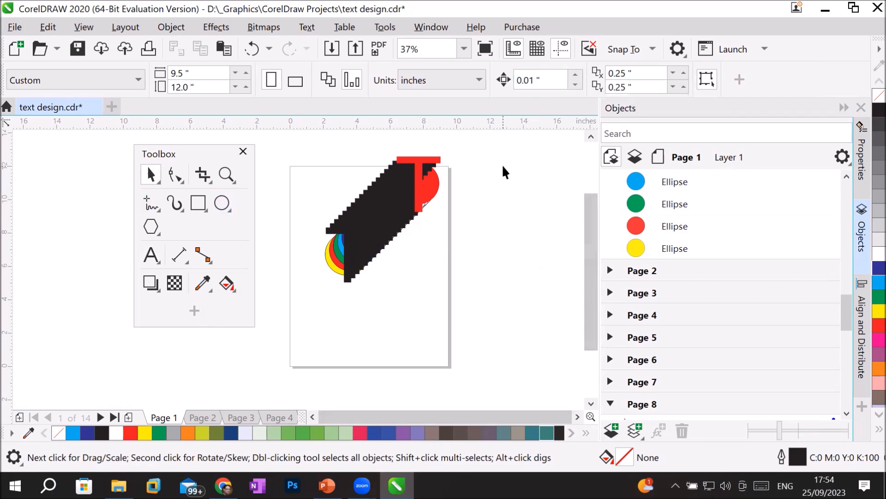
pyautogui.click(431, 182)
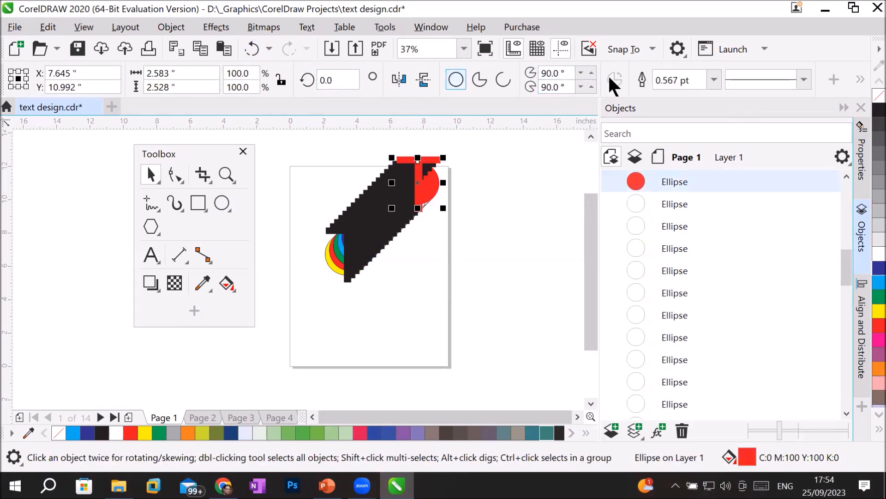
pyautogui.click(508, 170)
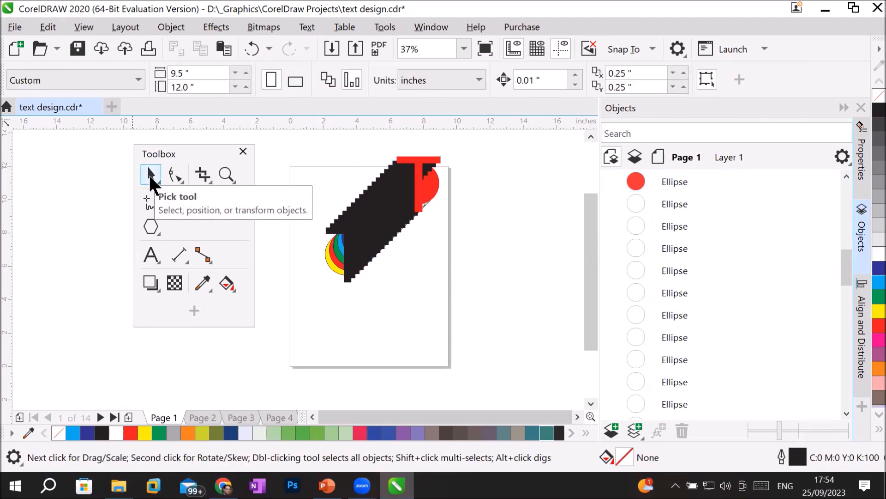
pyautogui.moveTo(547, 80); pyautogui.dragTo(508, 79)
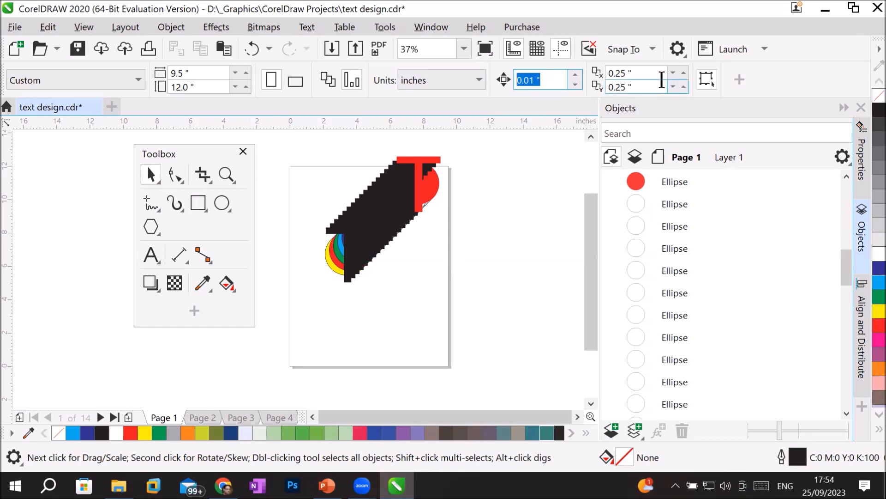
# Step: Examine the duplicate distance and nudge distance values, check the Cropping objects slide in PowerPoint, and return to CorelDRAW
pyautogui.moveTo(659, 75); pyautogui.dragTo(556, 74)
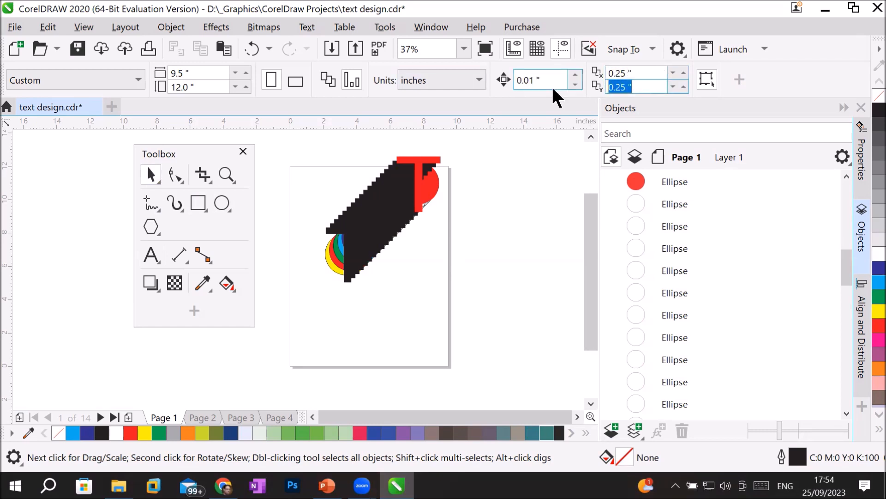
pyautogui.click(546, 79)
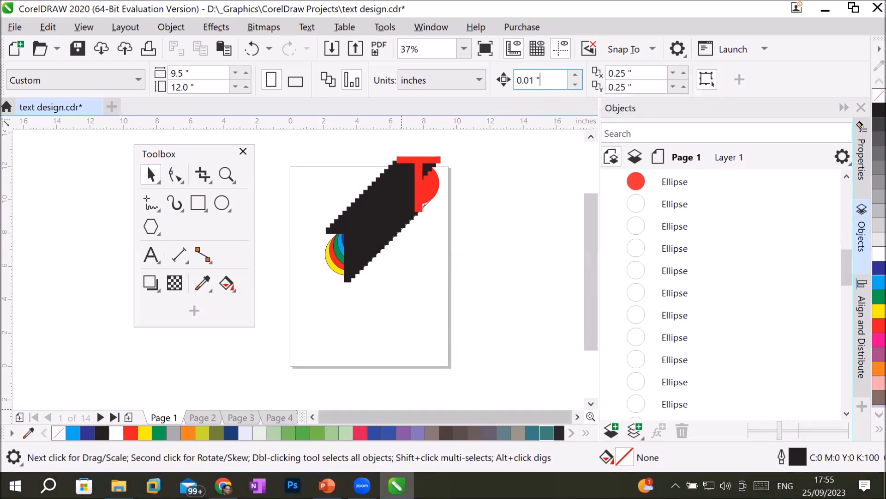
pyautogui.click(327, 485)
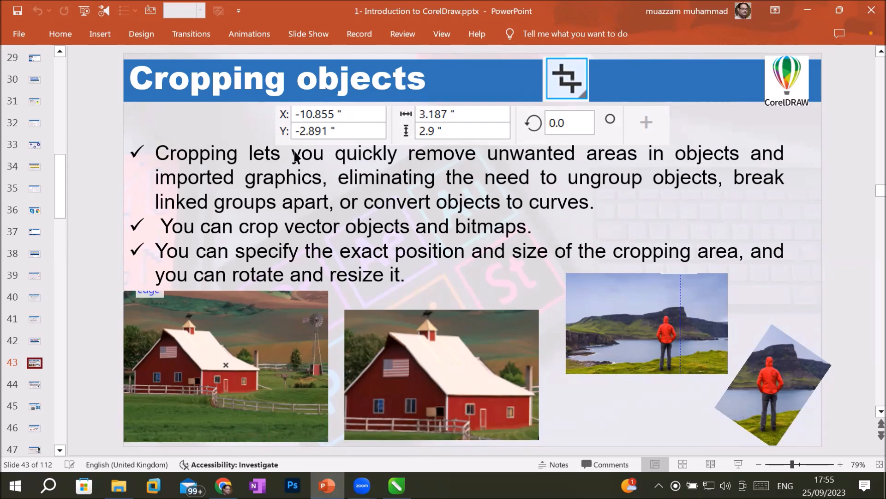
pyautogui.hotkey('alt', 'Tab')
# Step: Select all the stacked ellipses and T shapes on page 1 and delete them
pyautogui.moveTo(323, 285); pyautogui.dragTo(362, 240)
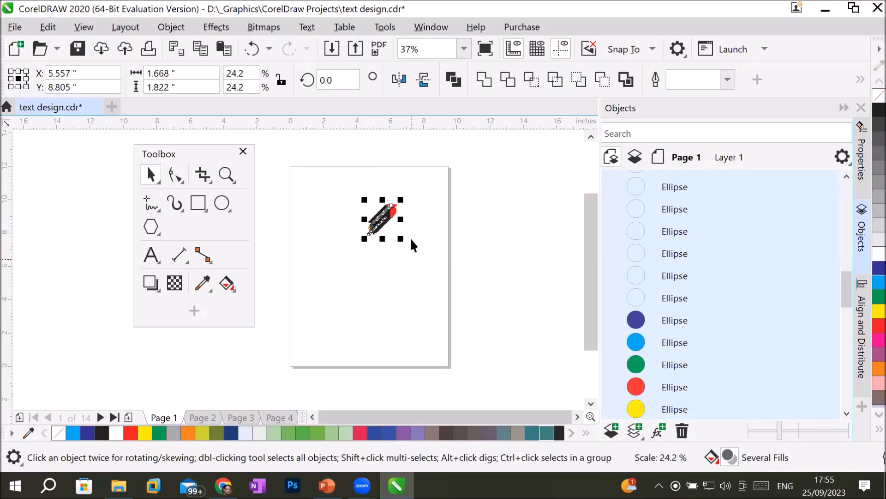
pyautogui.press('Delete')
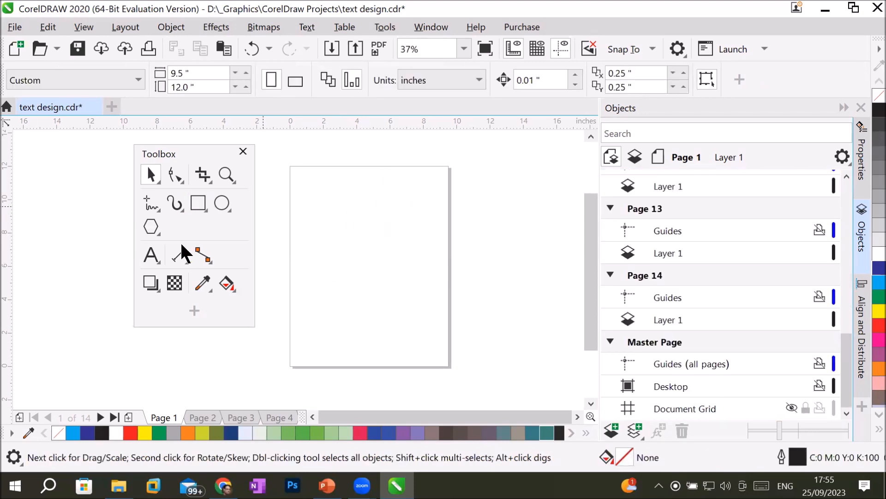
# Step: Add the artistic text "Crop" in Arial near the upper-left part of the empty page
pyautogui.click(151, 255)
pyautogui.click(325, 190)
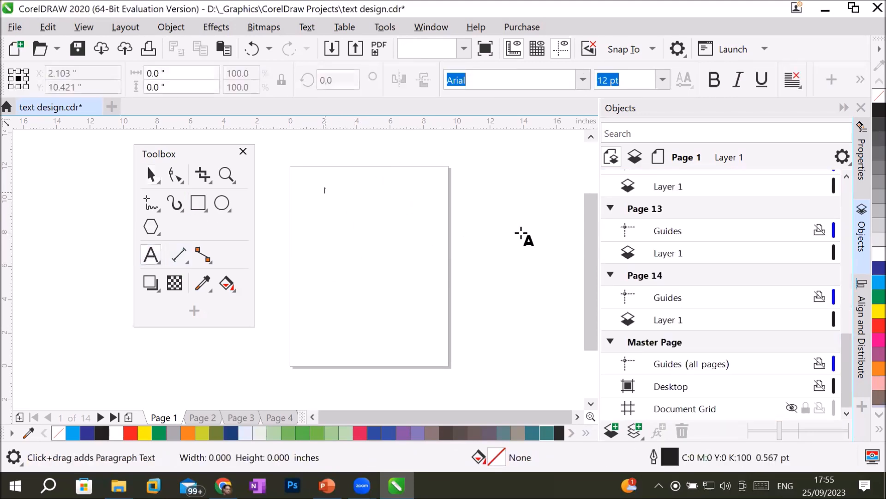
pyautogui.write('Crop')
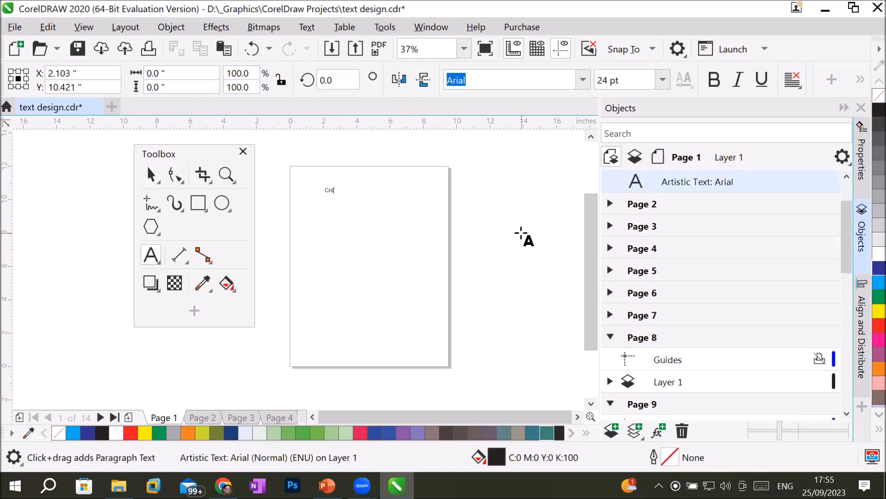
# Step: Examine the tools grouped with Crop (Knife, Virtual Segment Delete and Eraser) and activate the Crop tool
pyautogui.click(208, 177)
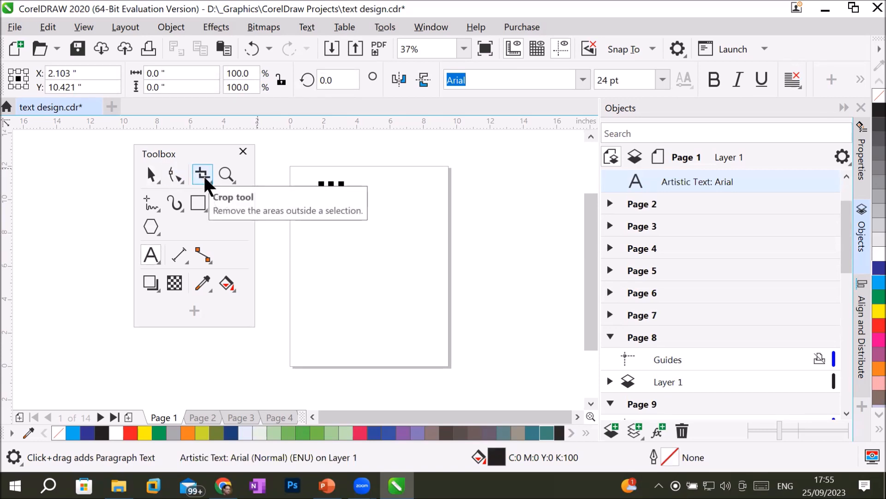
pyautogui.click(203, 173)
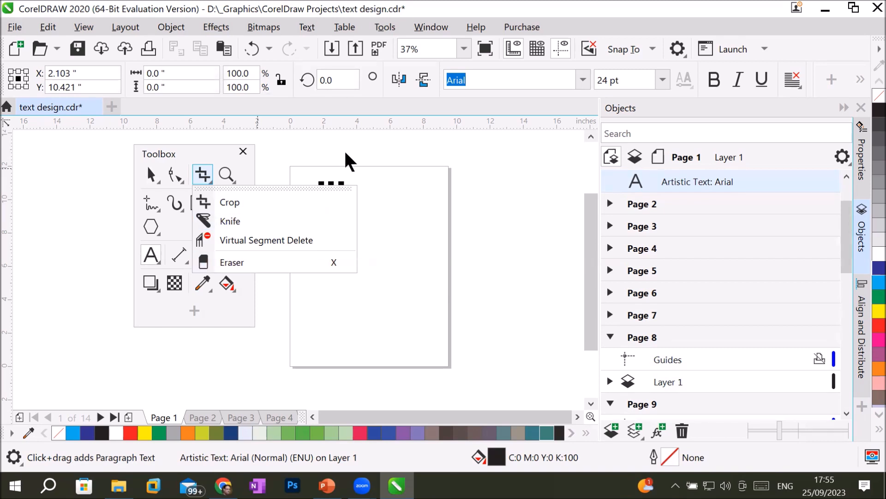
pyautogui.click(197, 171)
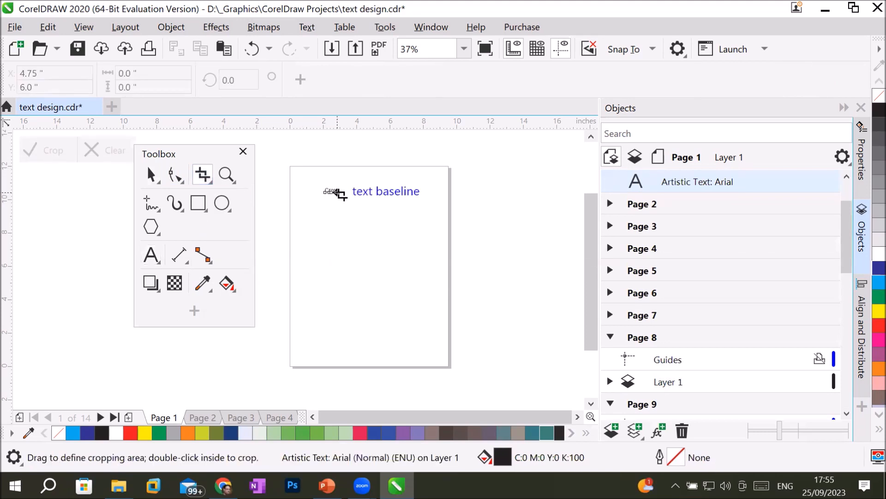
# Step: Enlarge the word "Crop" proportionally to about 171 pt, roughly 4.94 inches wide, and reposition it near the page's upper edge
pyautogui.scroll(4, 342, 195)
pyautogui.click(151, 176)
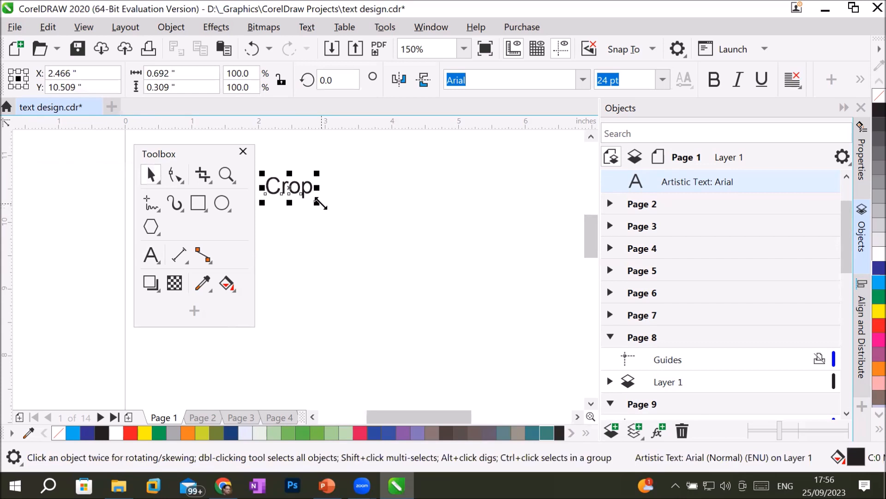
pyautogui.moveTo(319, 203); pyautogui.dragTo(458, 266)
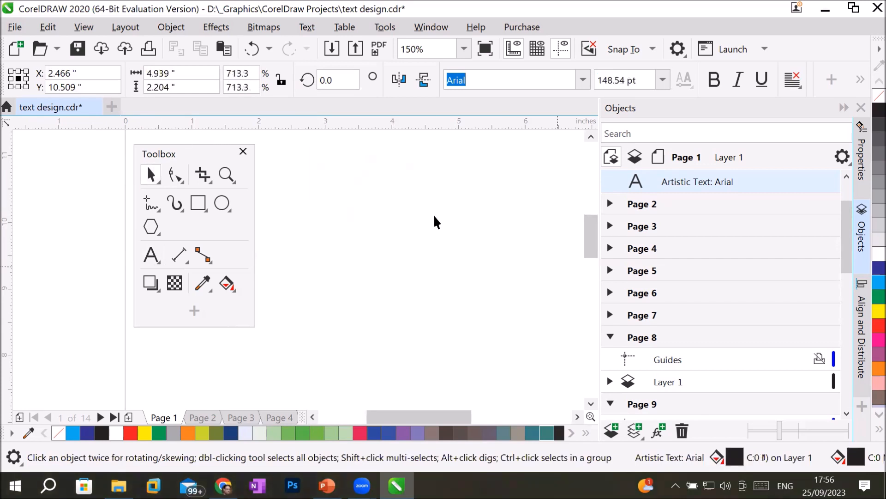
pyautogui.moveTo(419, 224); pyautogui.dragTo(505, 213)
pyautogui.scroll(-5, 505, 213)
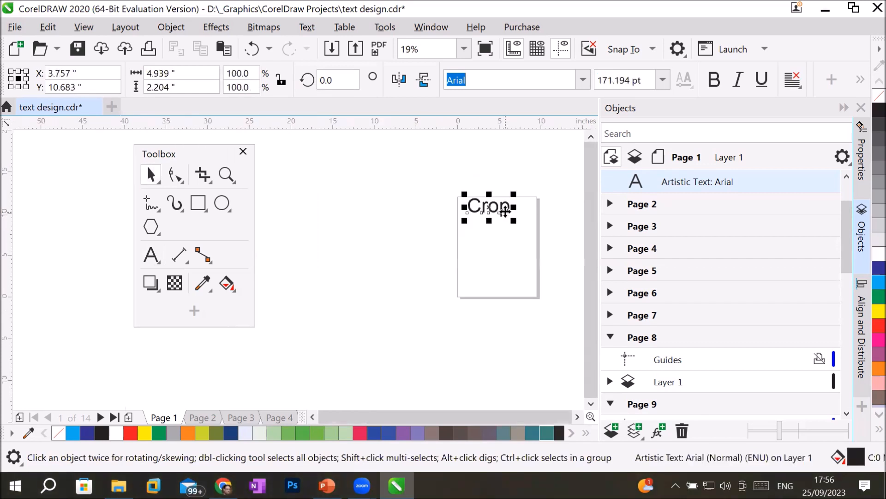
# Step: Duplicate "Crop" just below itself, change the copy's text to "Tool", and move both words together toward the page's upper edge
pyautogui.moveTo(499, 206); pyautogui.dragTo(505, 226)
pyautogui.doubleClick(504, 227)
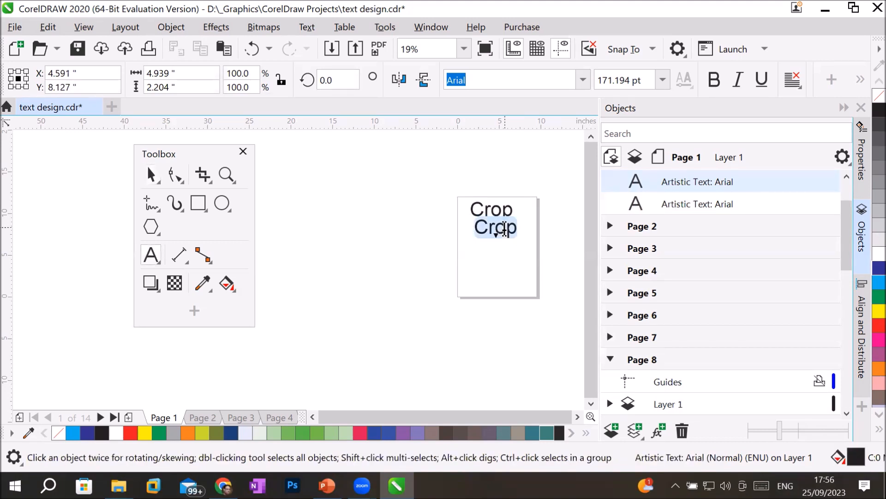
pyautogui.write('Tool')
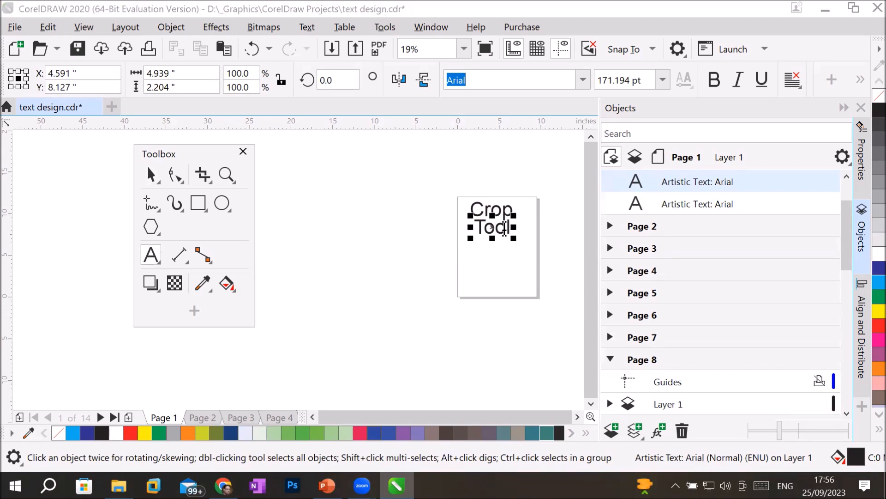
pyautogui.click(152, 175)
pyautogui.moveTo(436, 197); pyautogui.dragTo(515, 226)
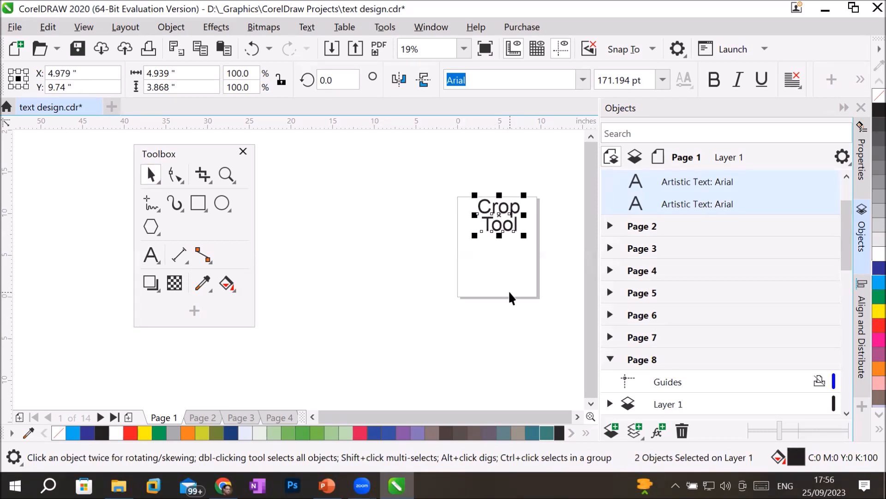
# Step: Create a page-sized rectangle behind the text and fill it with yellow (C:0 M:0 Y:100 K:0)
pyautogui.doubleClick(195, 204)
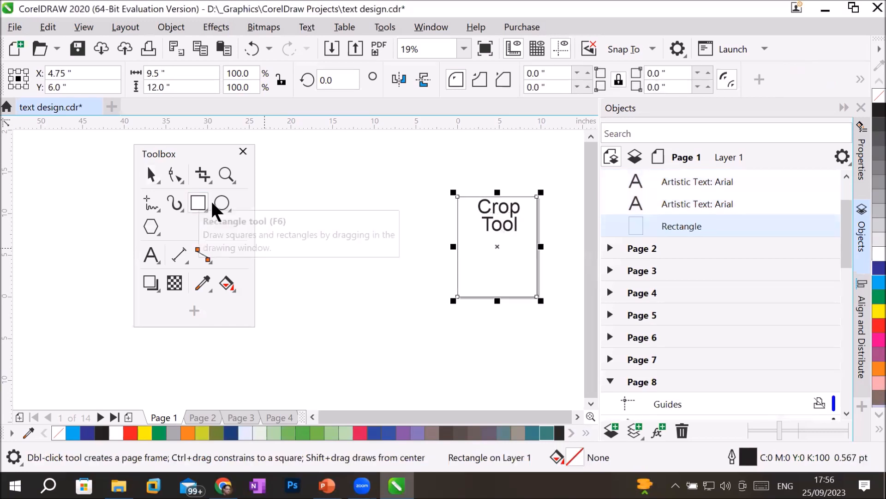
pyautogui.click(872, 312)
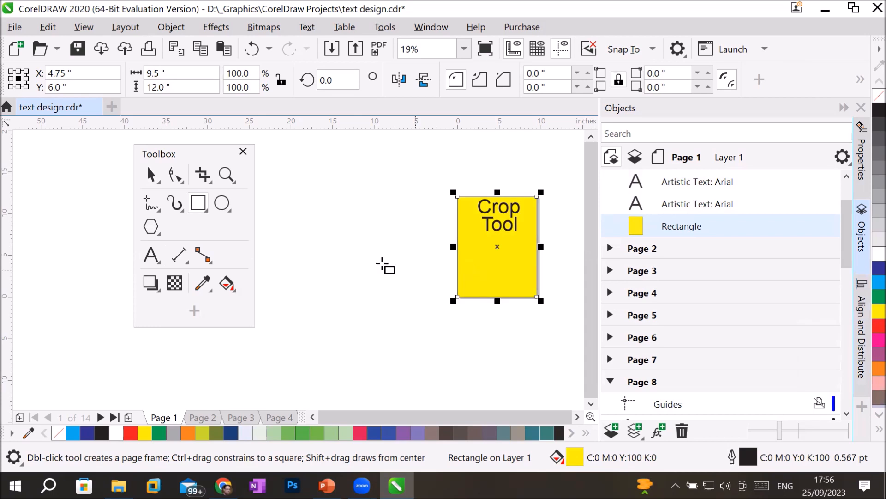
pyautogui.click(198, 204)
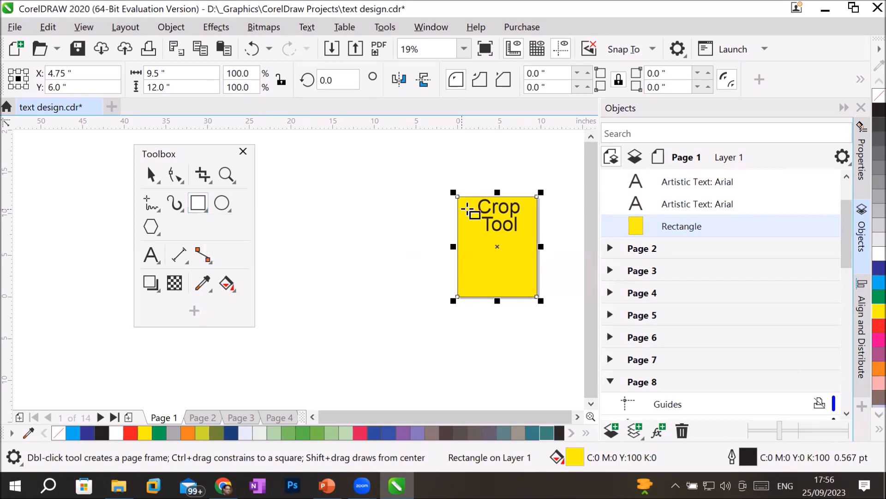
# Step: Deselect the yellow rectangle and import s-o-c-i-a-l-c-u-t-1RT4txDDAbM-unsplash.jpg from the Office Furniture folder onto page 1
pyautogui.scroll(3, 563, 196)
pyautogui.scroll(-1, 564, 198)
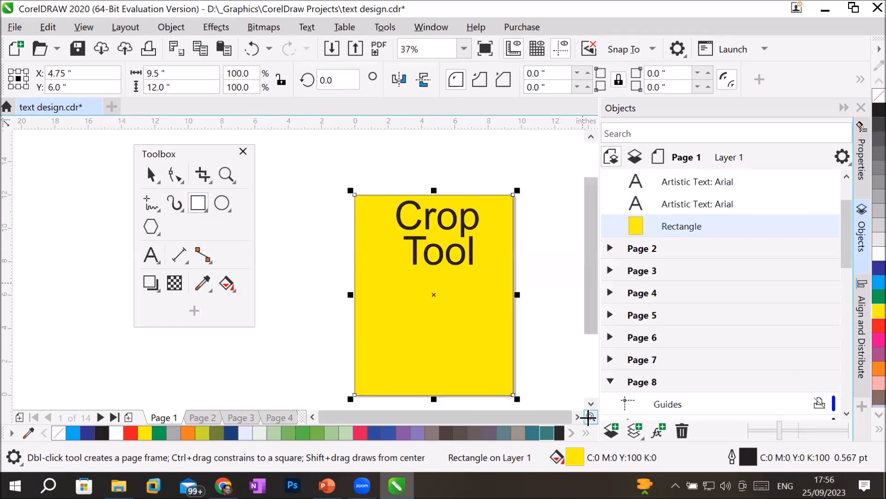
pyautogui.click(594, 402)
pyautogui.click(594, 402)
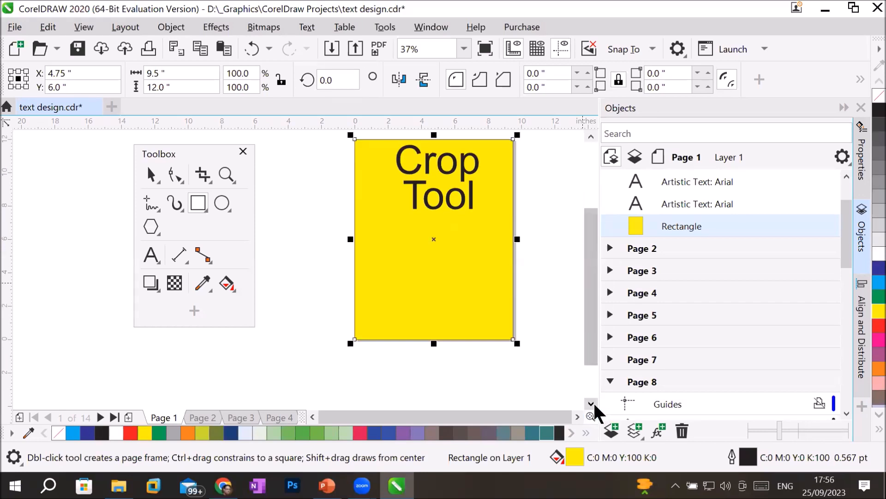
pyautogui.click(594, 402)
pyautogui.click(593, 401)
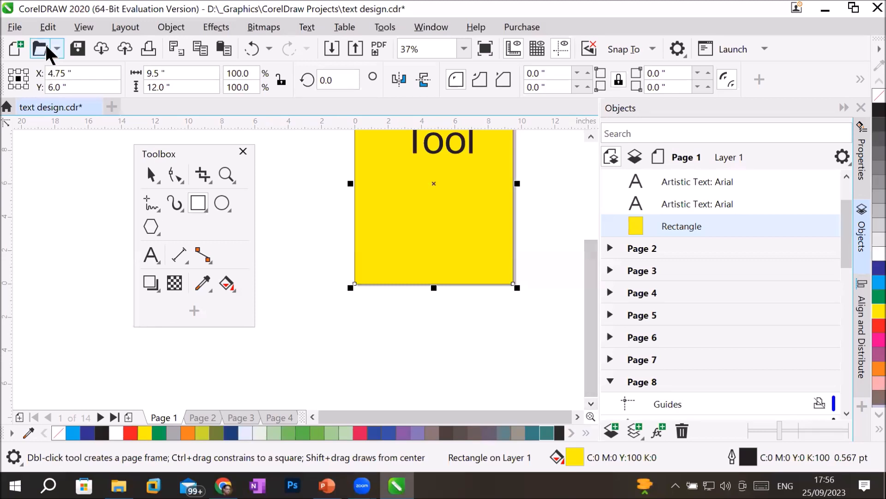
pyautogui.click(268, 250)
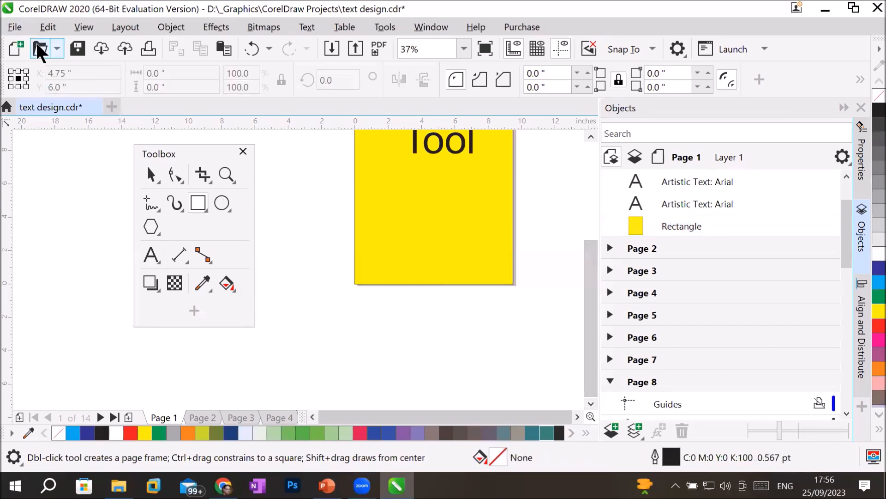
pyautogui.click(13, 25)
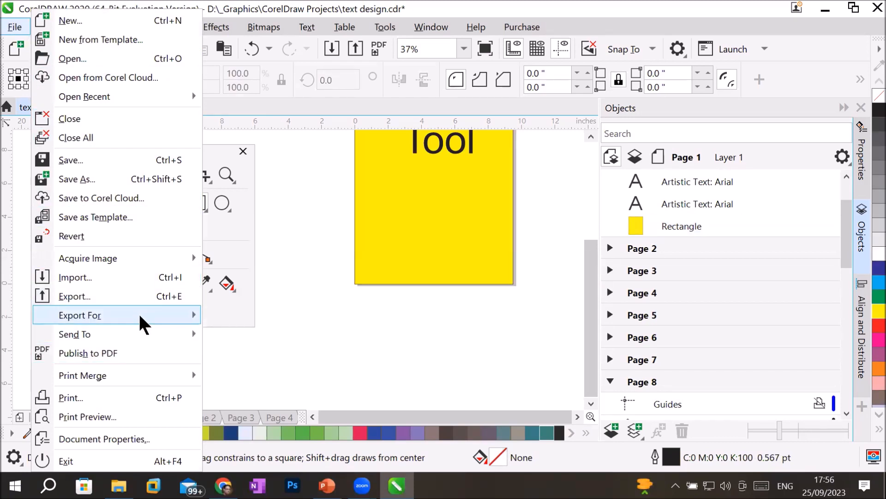
pyautogui.click(158, 276)
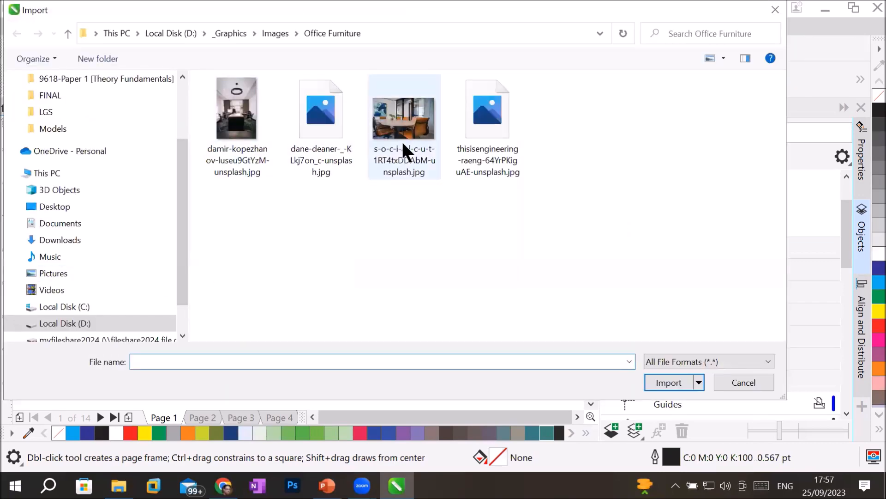
pyautogui.doubleClick(397, 115)
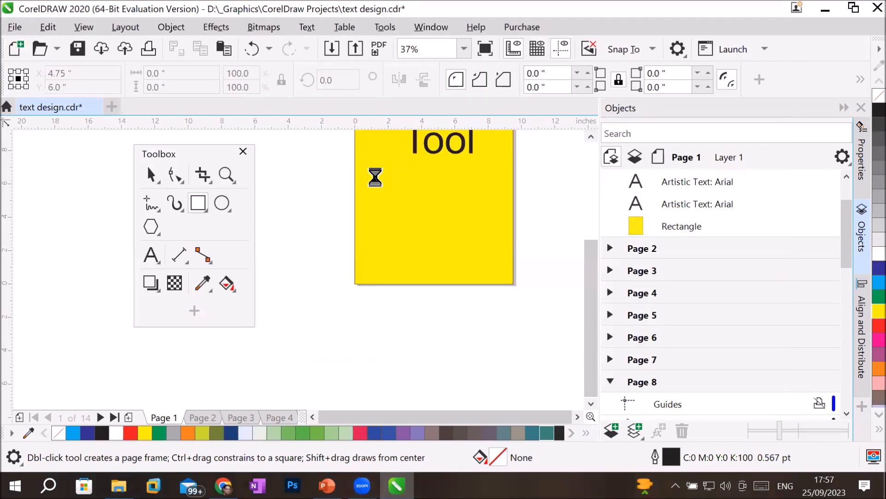
pyautogui.moveTo(361, 169); pyautogui.dragTo(538, 268)
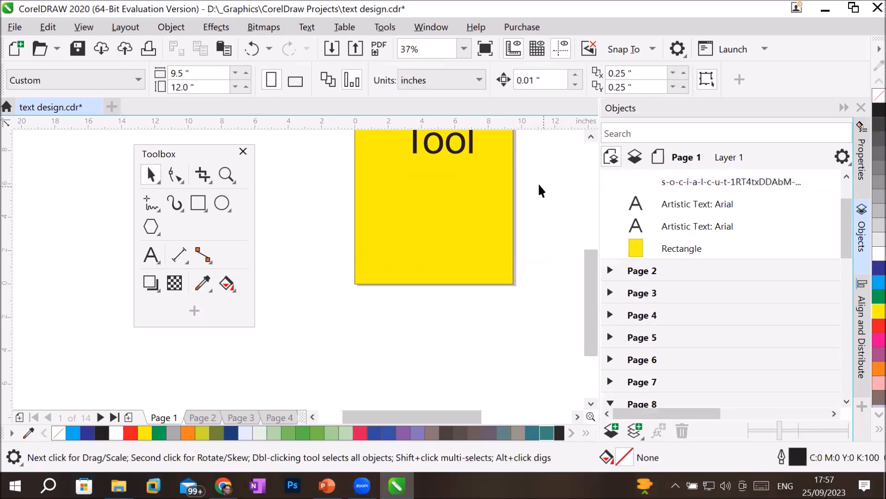
pyautogui.scroll(4, 475, 200)
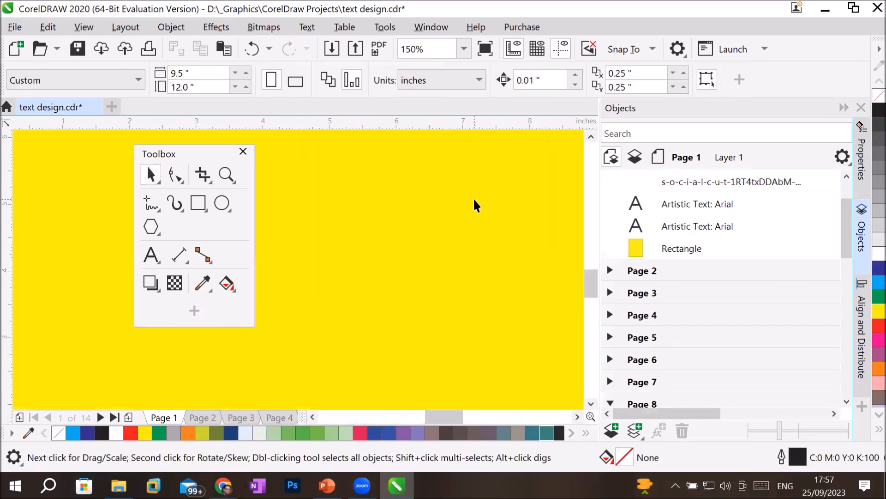
pyautogui.scroll(-4, 474, 200)
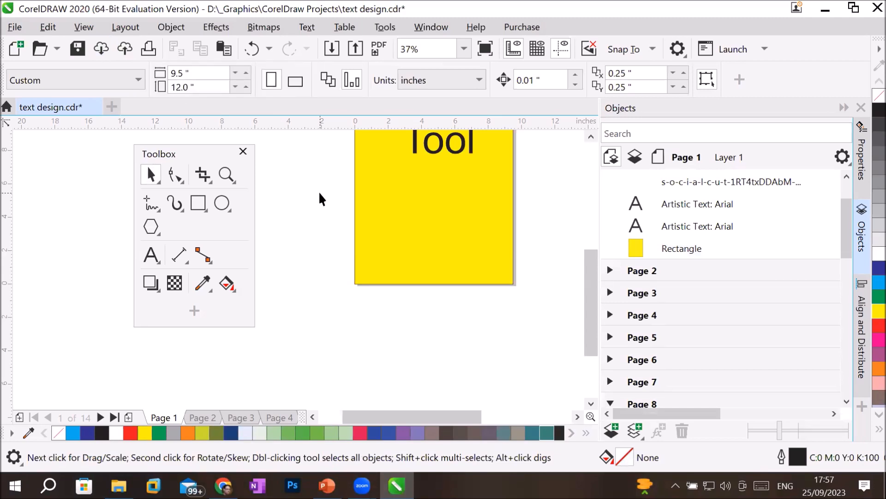
# Step: Import dane-deaner-_-KLkj7on_c-unsplash.jpg and place it at its original size over the lower part of the page
pyautogui.click(331, 46)
pyautogui.doubleClick(323, 120)
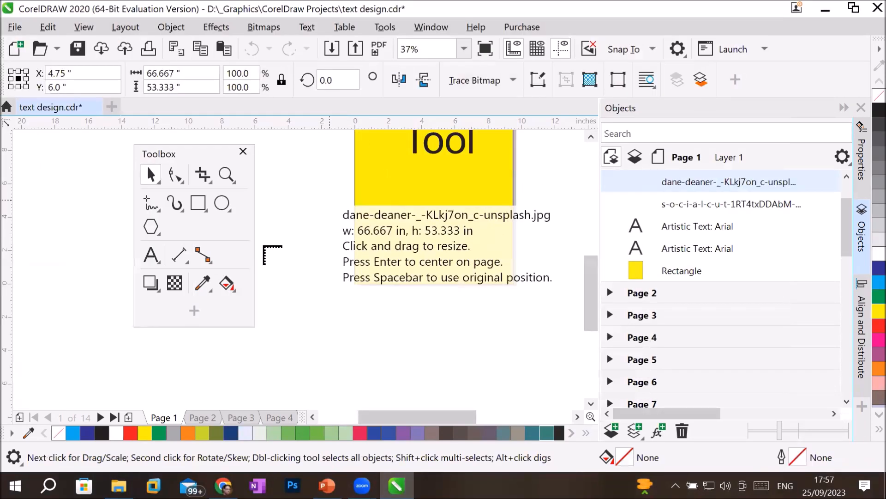
pyautogui.scroll(-3, 304, 217)
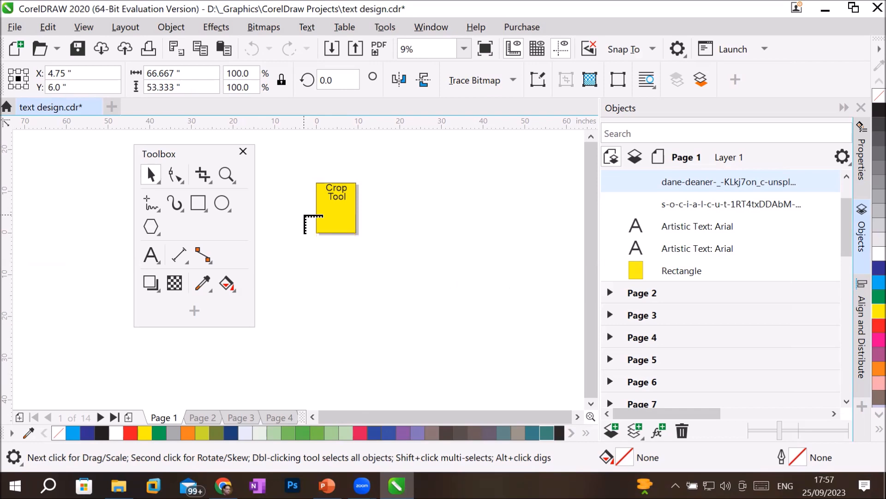
pyautogui.click(302, 211)
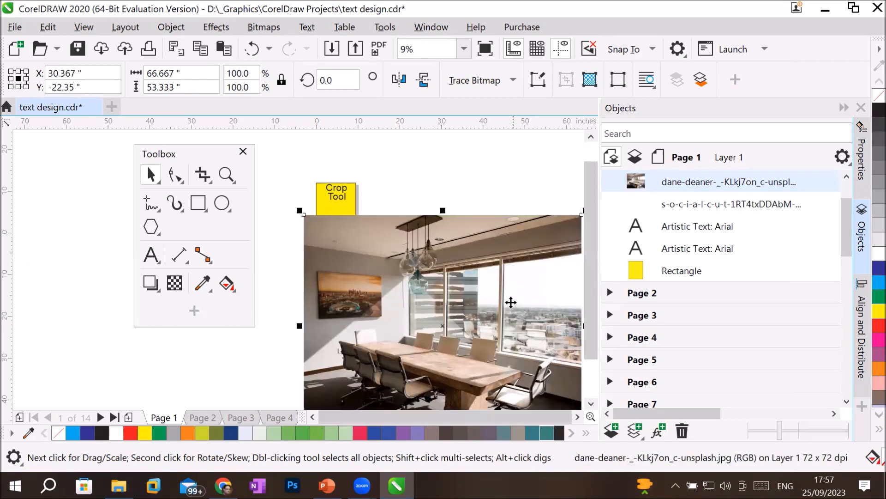
# Step: Delete the oversized conference-room photo from the page
pyautogui.scroll(-3, 526, 302)
pyautogui.scroll(3, 527, 302)
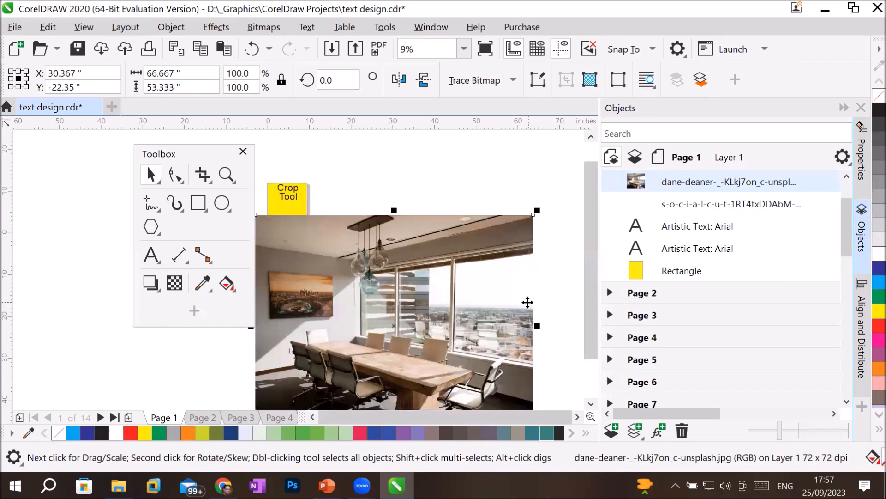
pyautogui.press('Delete')
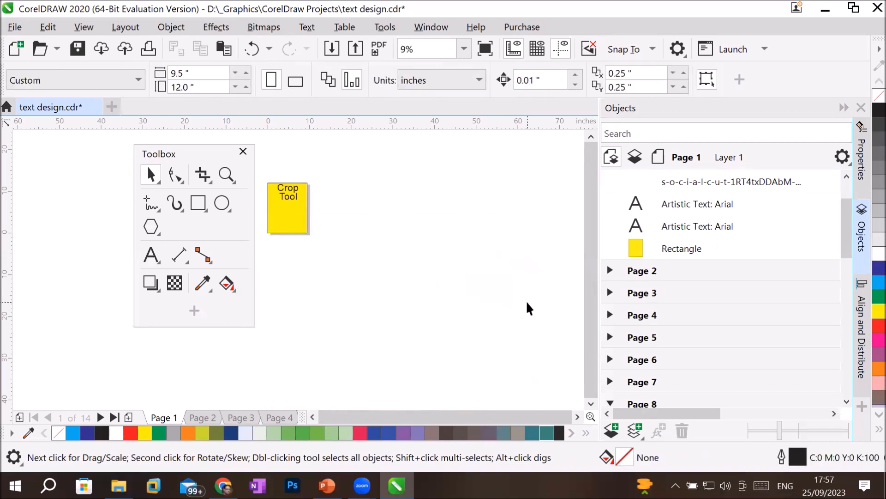
pyautogui.scroll(3, 283, 215)
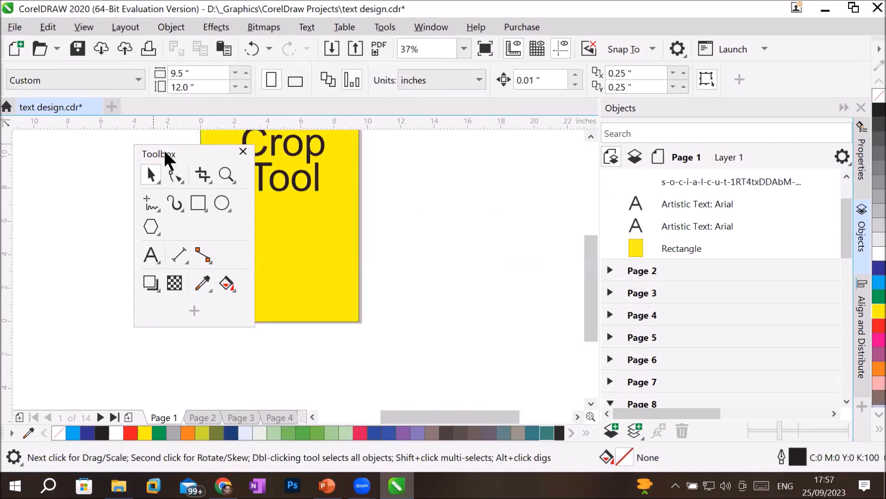
# Step: Import dane-deaner-_-KLkj7on_c-unsplash.jpg and place it about 7.78 by 6.22 inches on the lower part of page 1
pyautogui.moveTo(165, 152); pyautogui.dragTo(104, 161)
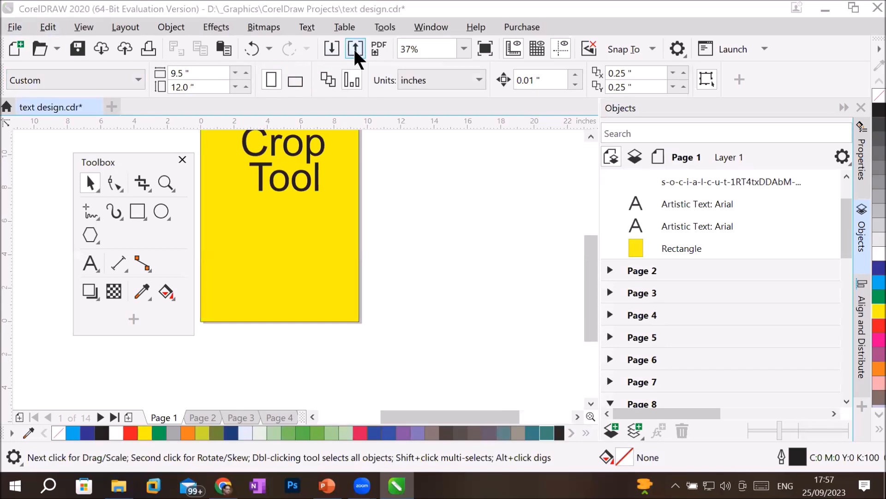
pyautogui.click(331, 48)
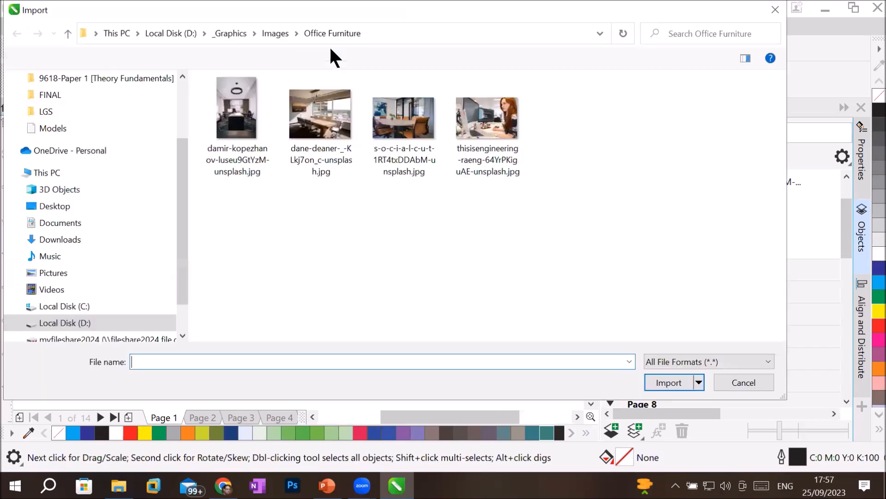
pyautogui.click(316, 134)
pyautogui.doubleClick(315, 134)
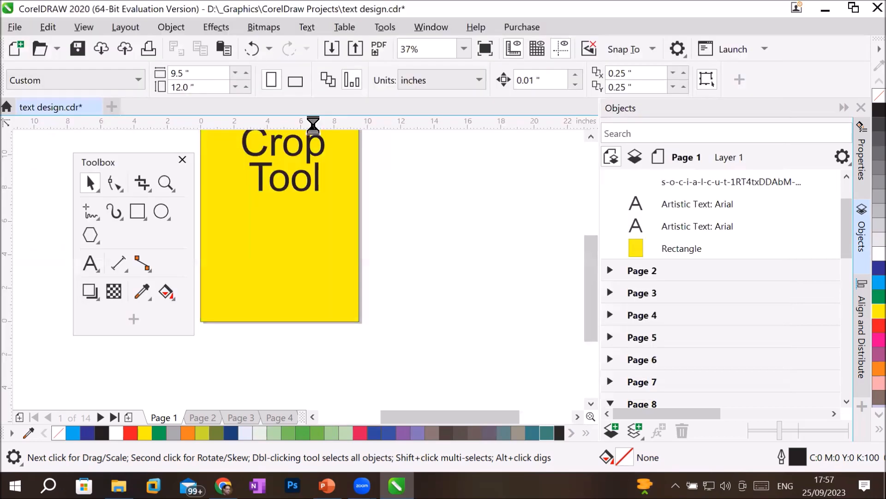
pyautogui.moveTo(217, 208); pyautogui.dragTo(389, 311)
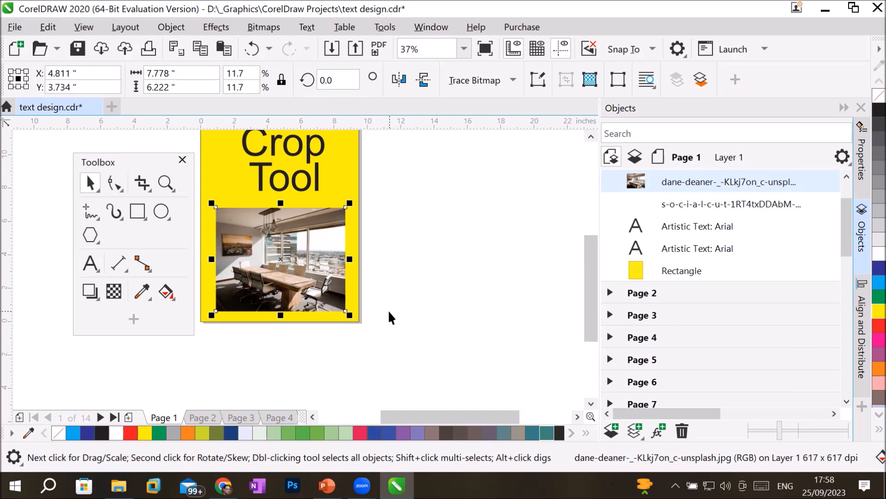
# Step: Crop the conference-room photo to the table area, about 7.46 by 3.22 inches, and undo the crop
pyautogui.scroll(1, 289, 280)
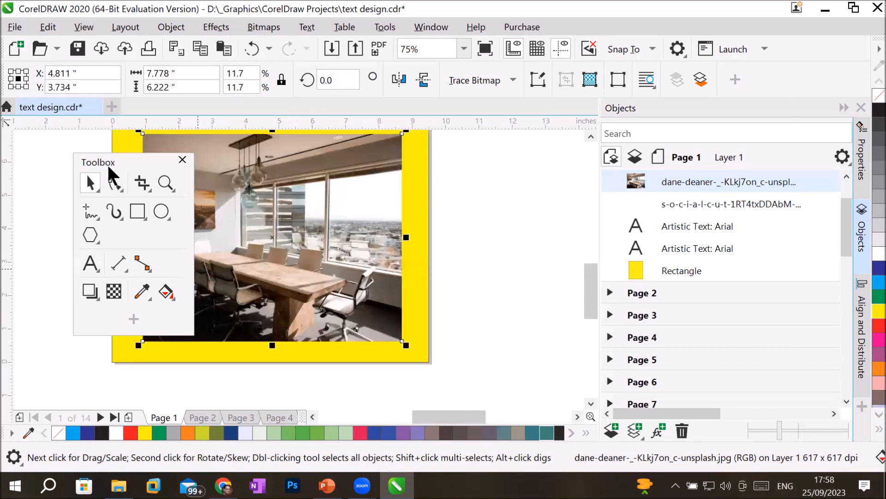
pyautogui.moveTo(110, 159); pyautogui.dragTo(41, 208)
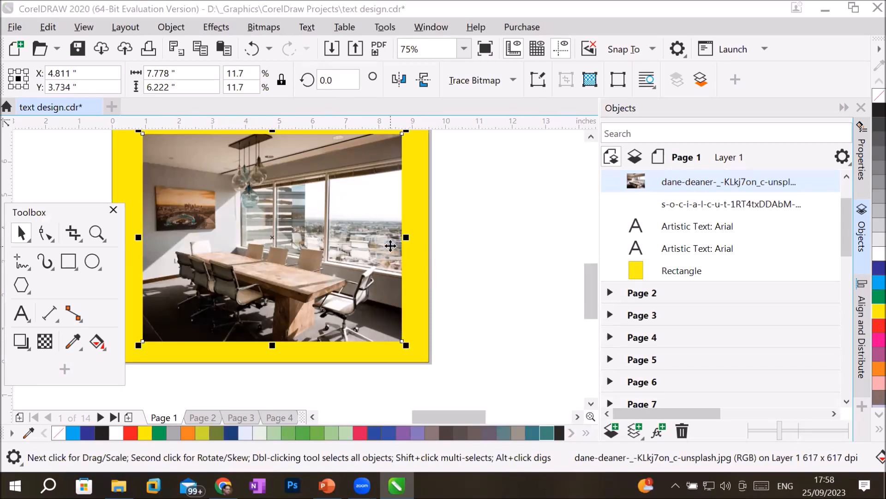
pyautogui.click(73, 235)
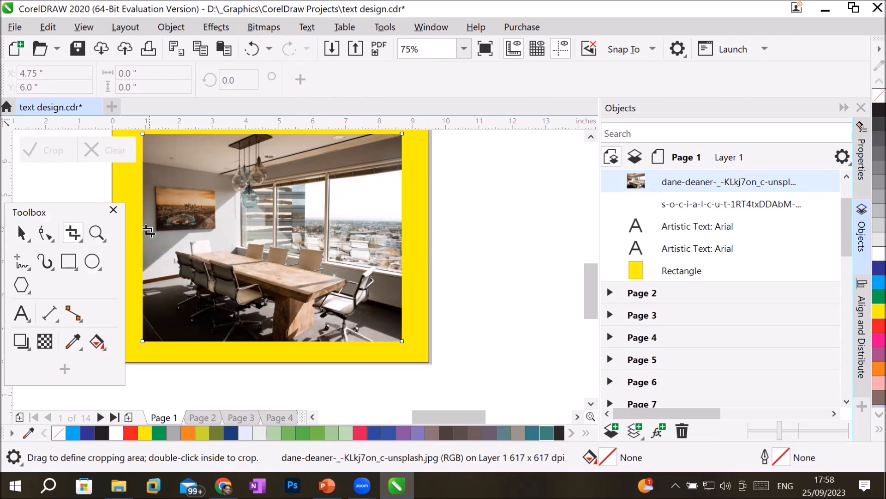
pyautogui.moveTo(148, 231); pyautogui.dragTo(398, 338)
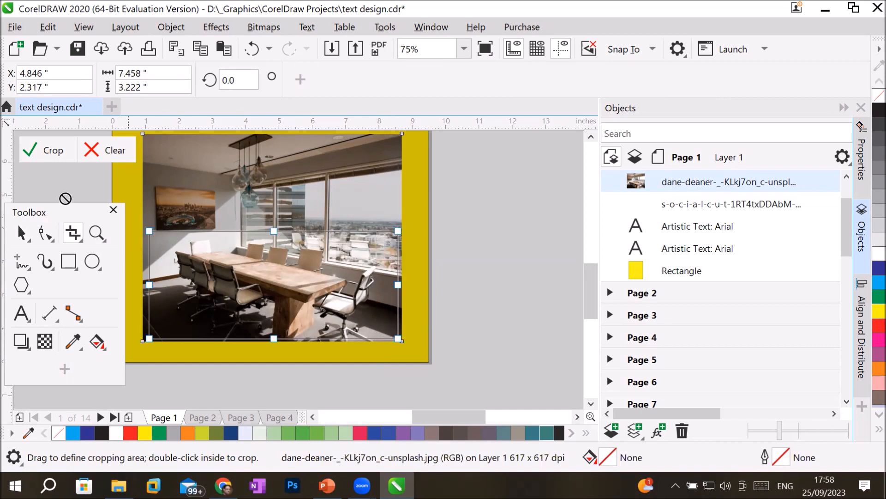
pyautogui.click(53, 151)
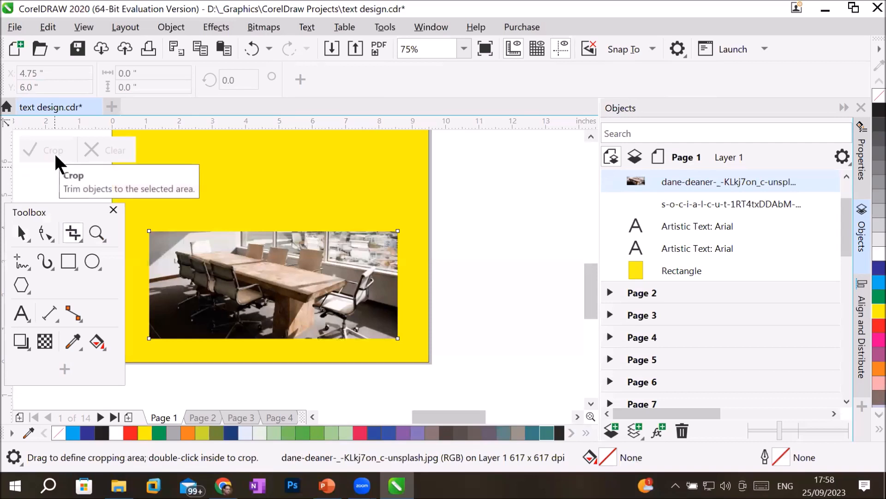
pyautogui.click(20, 236)
pyautogui.click(517, 235)
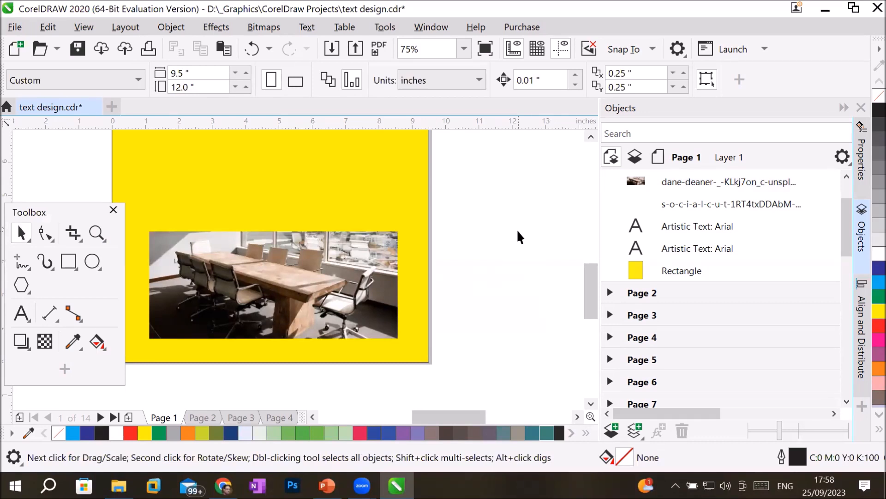
pyautogui.hotkey('ctrl', 'z')
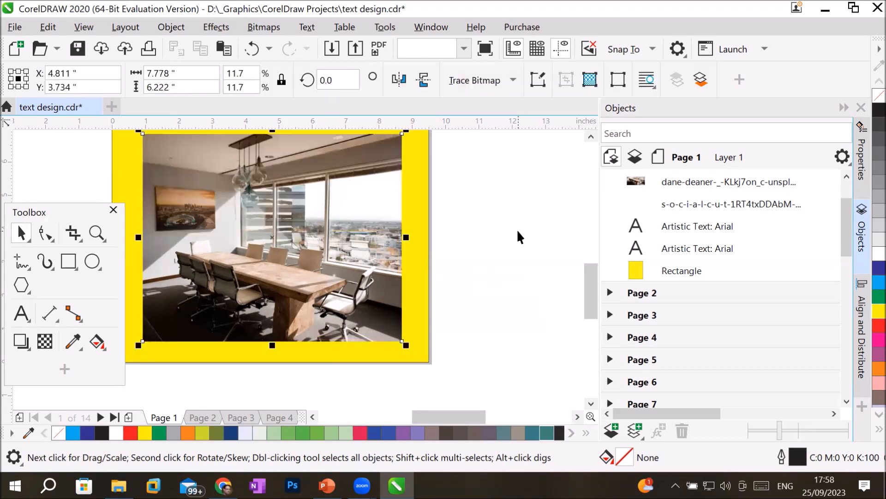
# Step: Crop the conference-room photo to the framed wall picture, about 2.0 by 1.44 inches, and undo the crop
pyautogui.scroll(4, 157, 185)
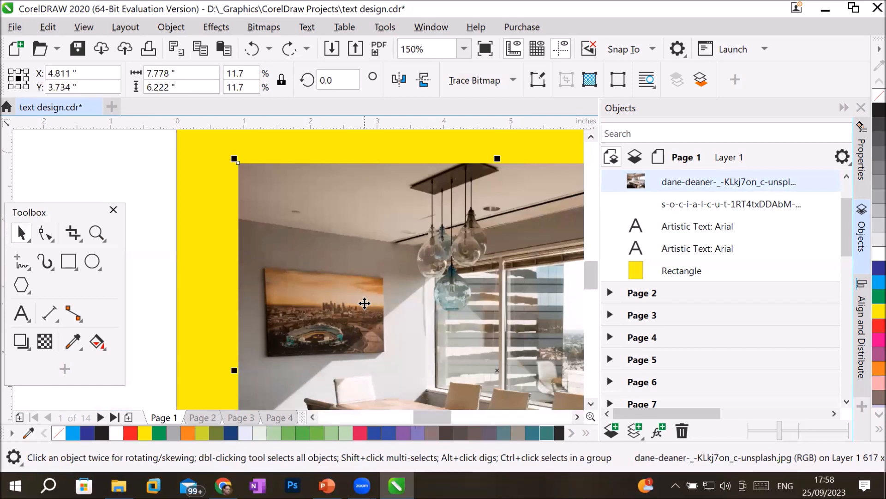
pyautogui.click(73, 233)
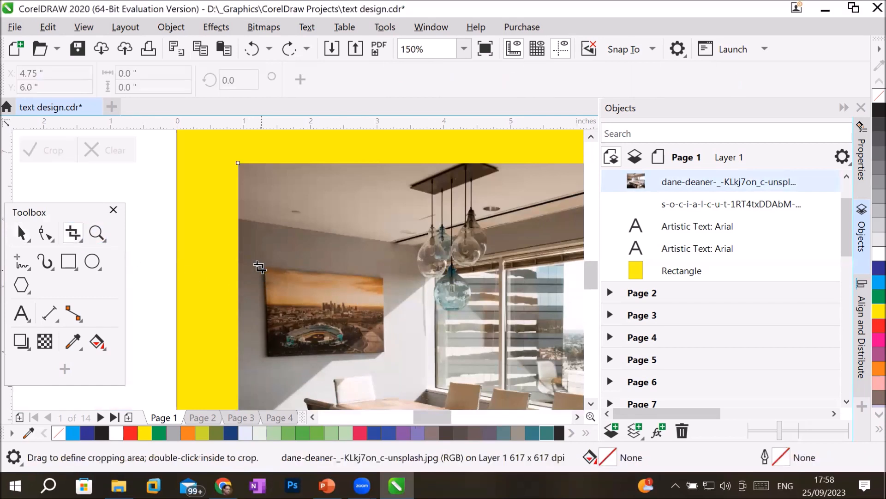
pyautogui.moveTo(256, 263)
pyautogui.mouseDown()
pyautogui.moveTo(346, 336)
pyautogui.moveTo(389, 357)
pyautogui.mouseUp()
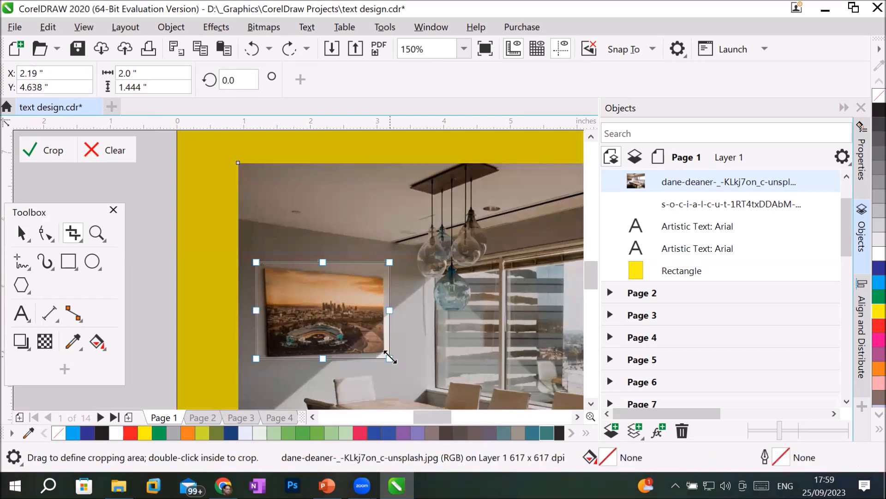
pyautogui.click(53, 151)
pyautogui.scroll(2, 478, 359)
pyautogui.scroll(-4, 293, 313)
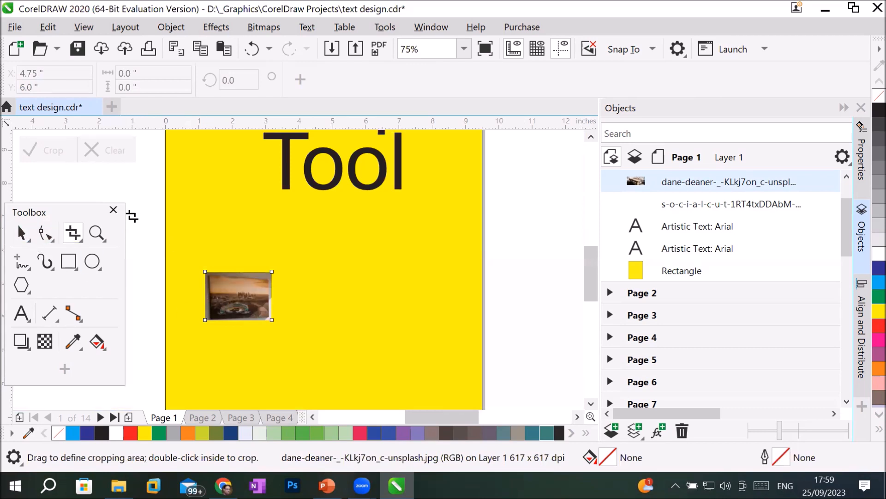
pyautogui.click(322, 301)
pyautogui.hotkey('ctrl', 'z')
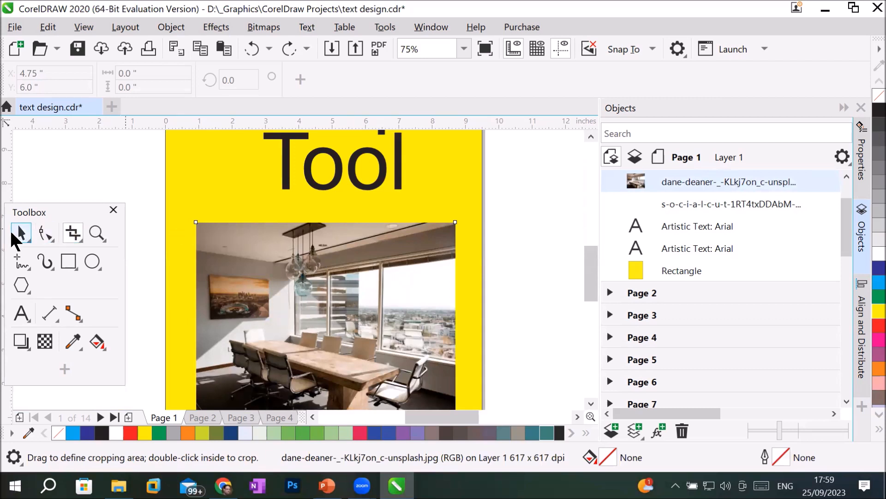
# Step: Move the conference-room photo about 1.5 inches to the left so it overhangs the page edge
pyautogui.click(20, 233)
pyautogui.moveTo(306, 291); pyautogui.dragTo(254, 292)
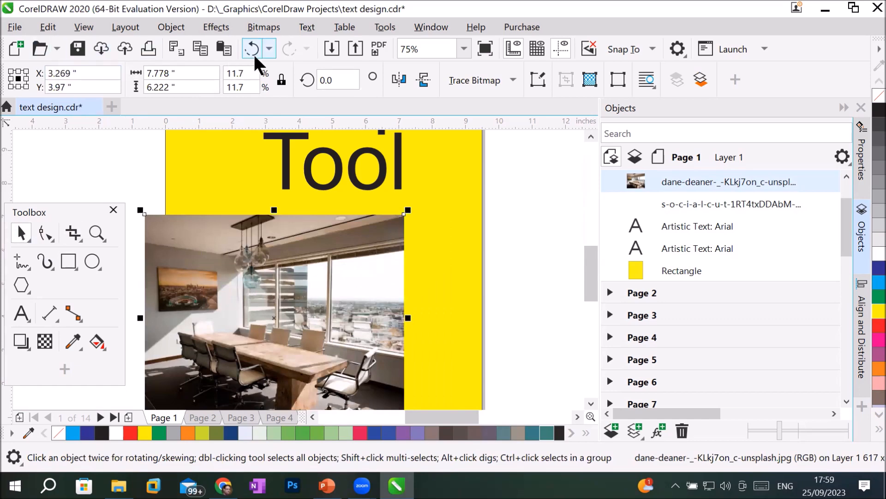
# Step: Import damir-kopezhanov-luseu9GtYzM-unsplash.jpg, s-o-c-i-a-l-c-u-t-1RT4txDDAbM-unsplash.jpg and thisisengineering-raeng-64YrPKiguAE-unsplash.jpg together from the Office Furniture folder
pyautogui.click(331, 47)
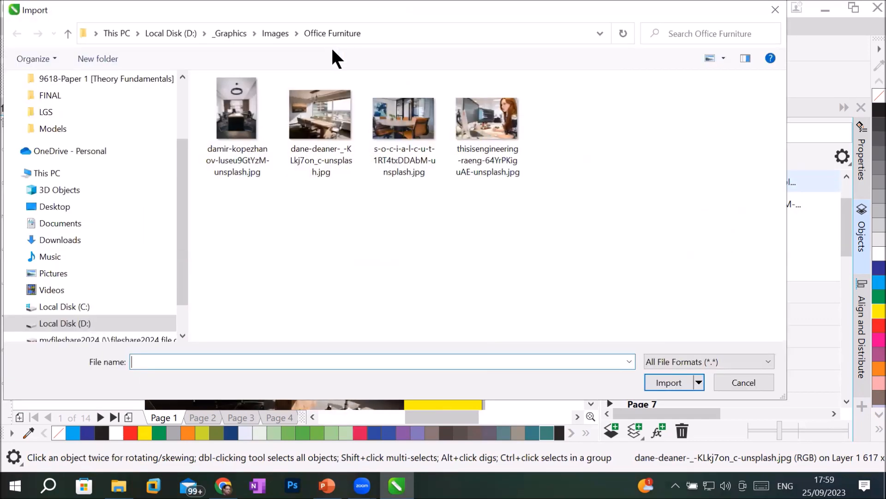
pyautogui.click(497, 122)
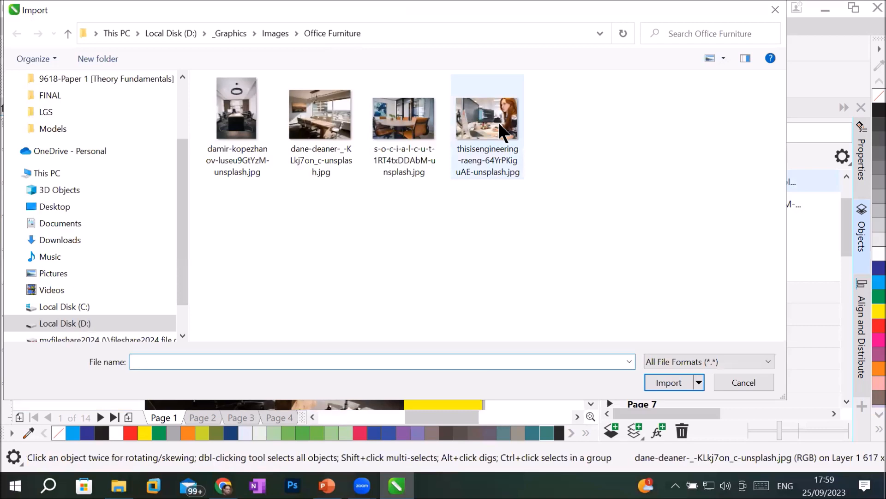
pyautogui.keyDown('ctrl'); pyautogui.click(422, 134); pyautogui.keyUp('ctrl')
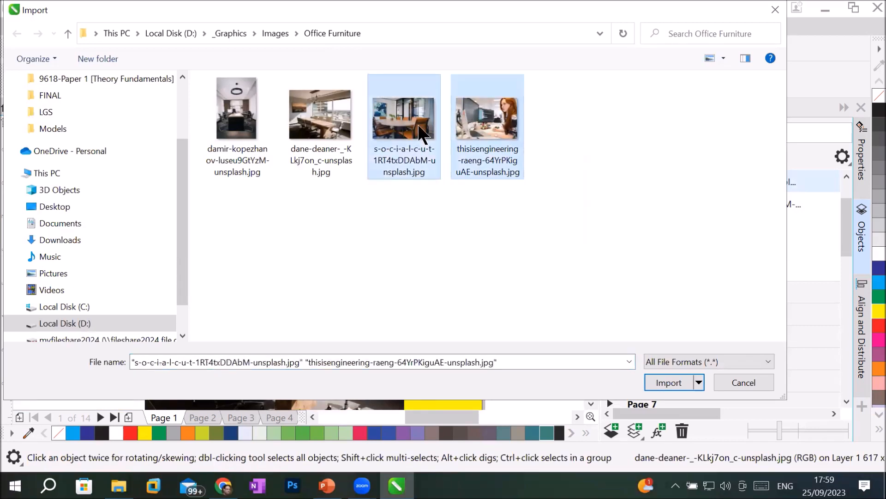
pyautogui.keyDown('ctrl'); pyautogui.click(233, 123); pyautogui.keyUp('ctrl')
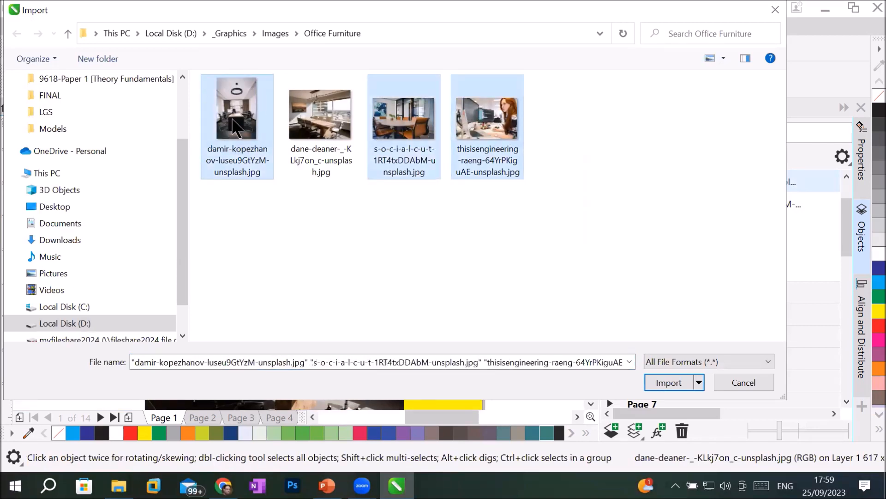
pyautogui.click(669, 381)
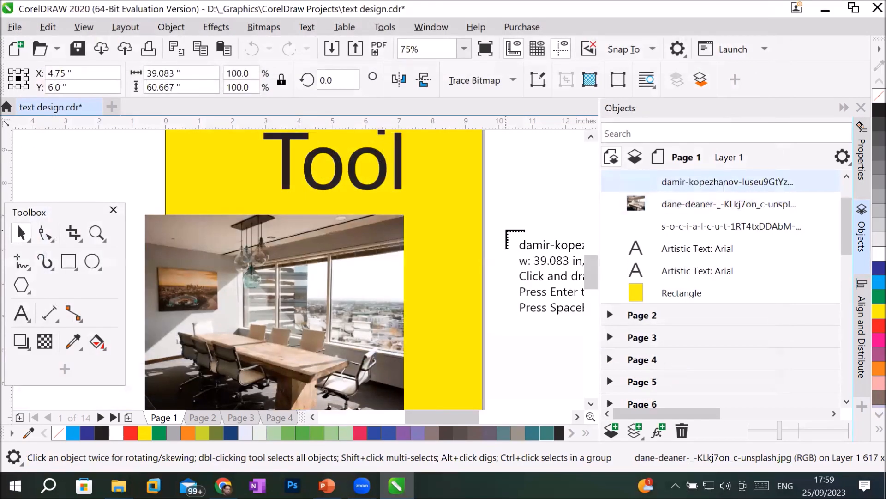
# Step: Place the three imported photos scaled down in the empty area left of the page, the woman-at-desk photo about 12.41 by 8.28 inches
pyautogui.scroll(-2, 508, 237)
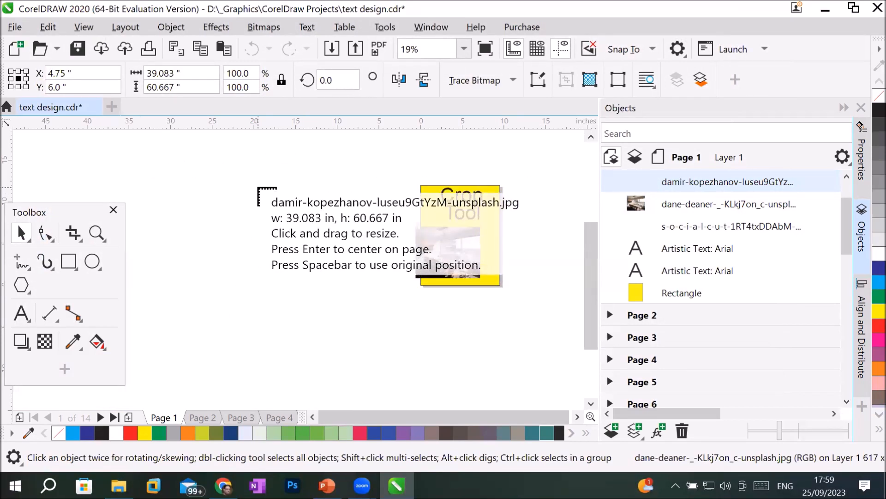
pyautogui.moveTo(143, 173); pyautogui.dragTo(297, 286)
pyautogui.moveTo(236, 171); pyautogui.dragTo(348, 310)
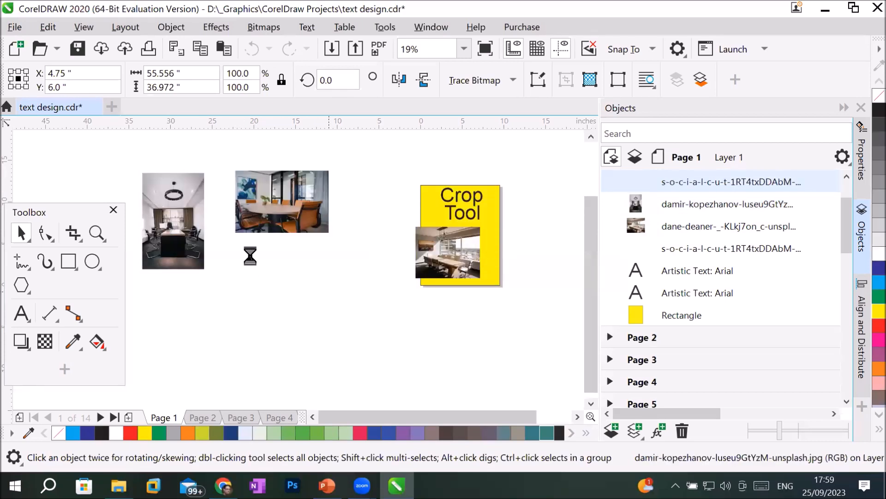
pyautogui.moveTo(248, 257); pyautogui.dragTo(379, 323)
# Step: Mark a crop area about 4.66 by 7.92 inches around the woman in the woman-at-desk photo
pyautogui.scroll(2, 378, 254)
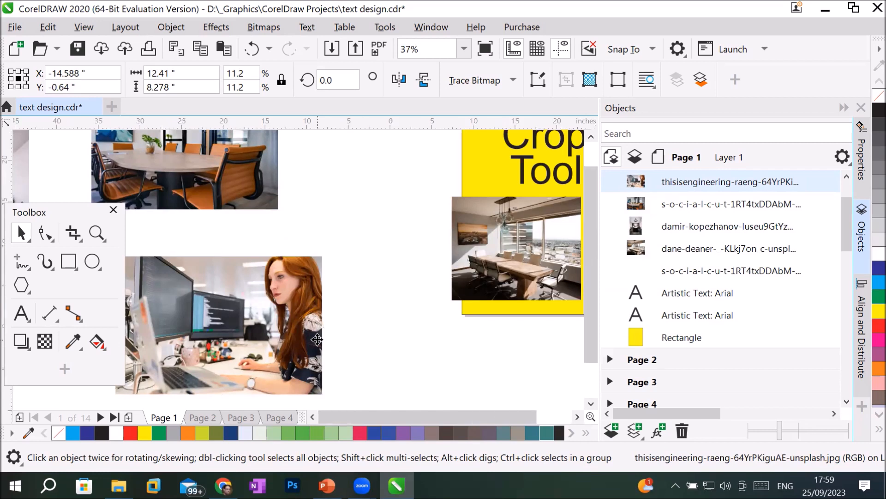
pyautogui.scroll(-2, 317, 339)
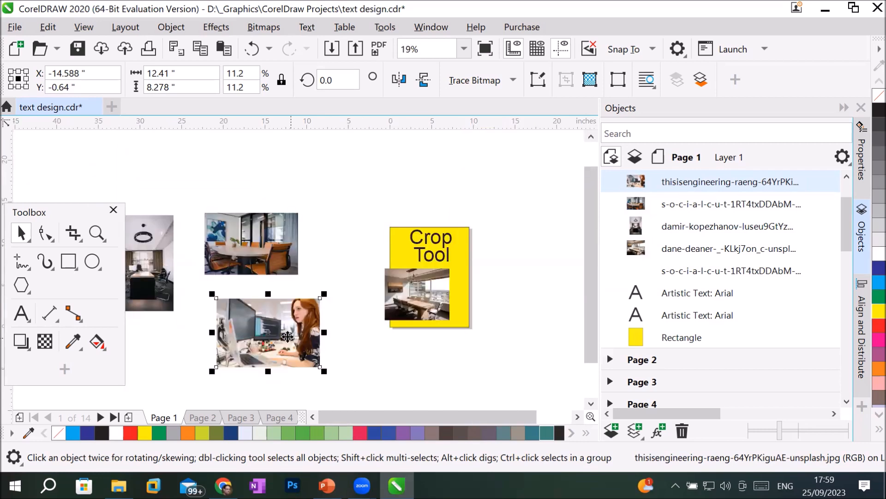
pyautogui.click(69, 230)
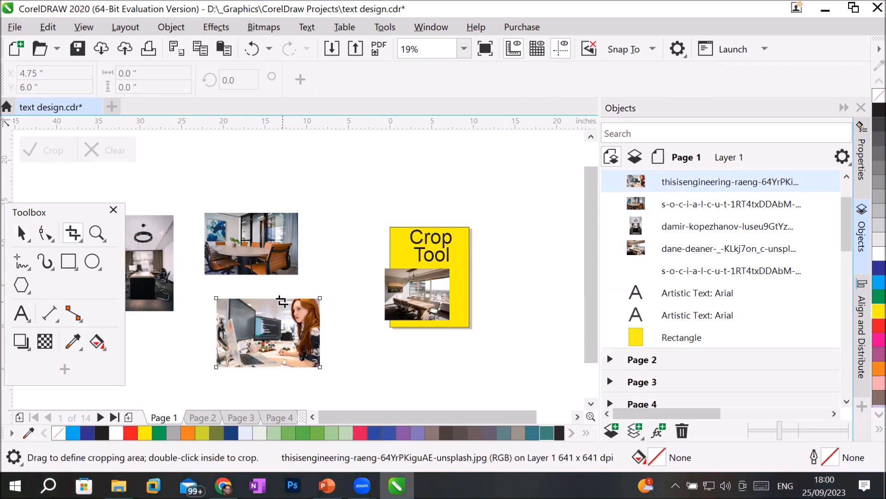
pyautogui.moveTo(281, 301); pyautogui.dragTo(319, 368)
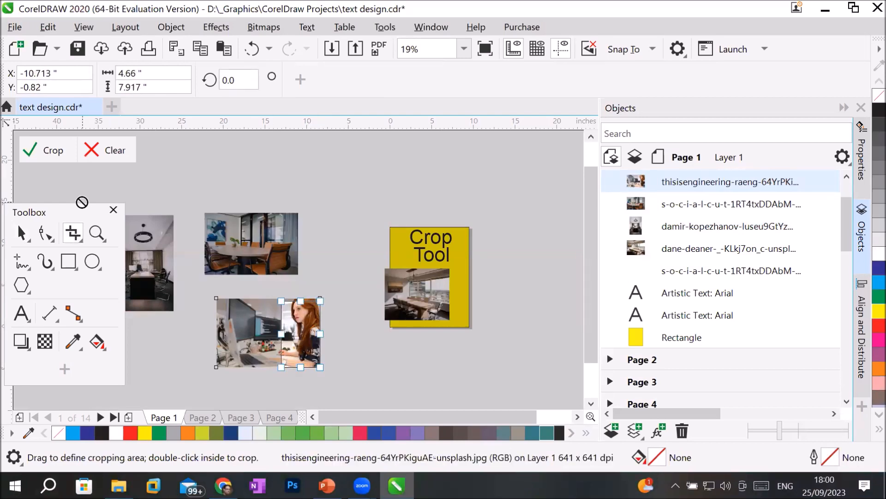
pyautogui.scroll(3, 300, 368)
pyautogui.scroll(-2, 303, 372)
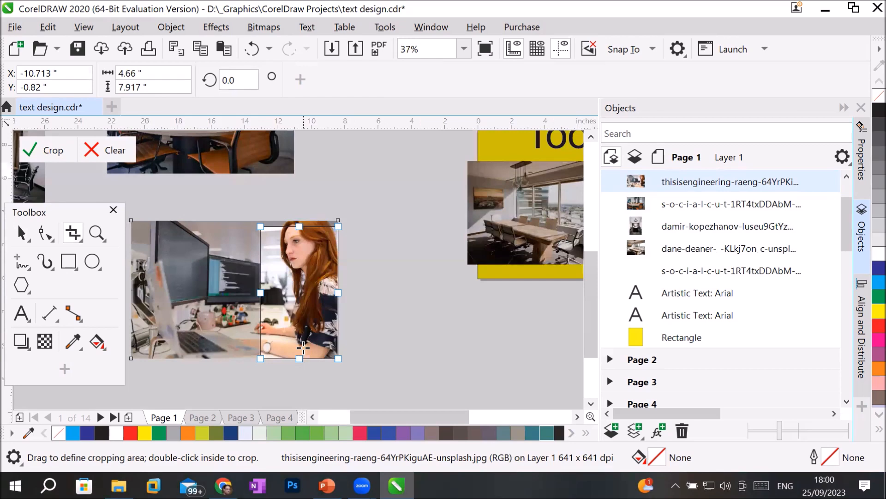
pyautogui.click(21, 231)
pyautogui.click(70, 231)
pyautogui.moveTo(261, 226); pyautogui.dragTo(340, 359)
# Step: Move the crop area over the middle of the woman-at-desk photo and lower its top edge to a height of about 6.64 inches
pyautogui.moveTo(298, 261); pyautogui.dragTo(237, 254)
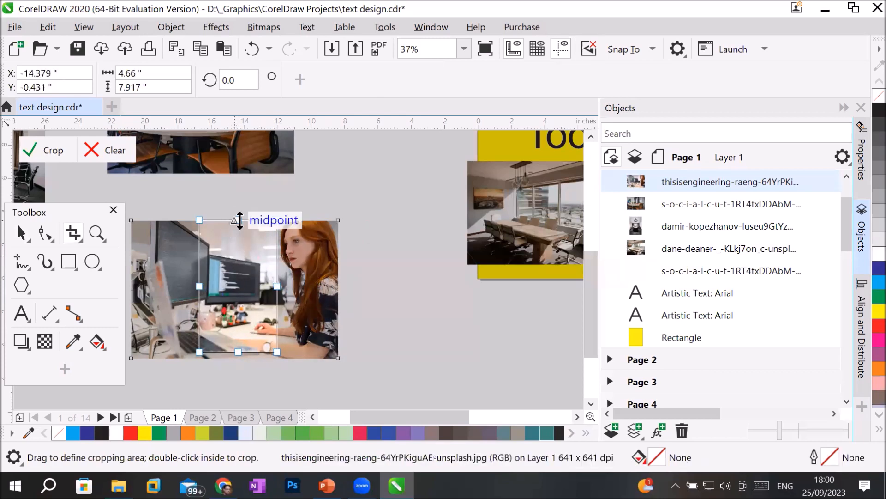
pyautogui.moveTo(237, 221); pyautogui.dragTo(238, 242)
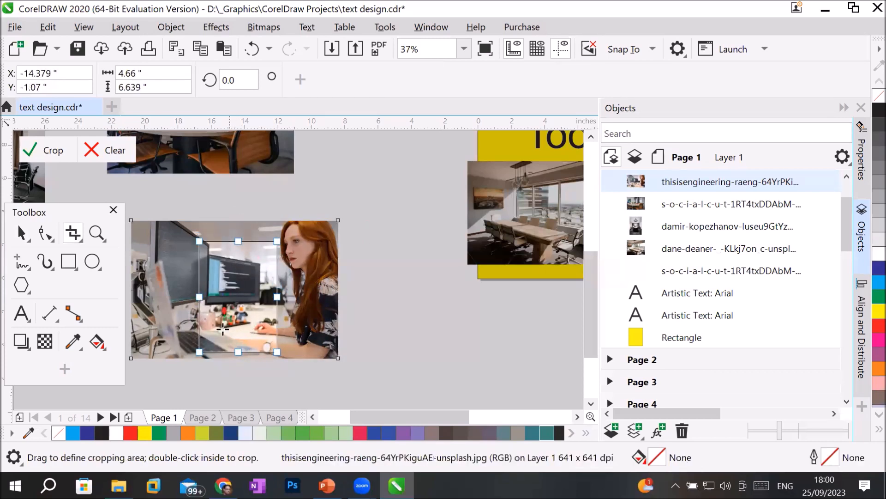
# Step: Shrink the crop area to about 4.66 by 3.94 inches around the computer monitor and crop the woman-at-desk photo to it
pyautogui.moveTo(238, 352); pyautogui.dragTo(238, 328)
pyautogui.moveTo(236, 284)
pyautogui.mouseDown()
pyautogui.moveTo(225, 274)
pyautogui.moveTo(233, 282)
pyautogui.mouseUp()
pyautogui.moveTo(239, 241); pyautogui.dragTo(239, 247)
pyautogui.moveTo(241, 326); pyautogui.dragTo(241, 313)
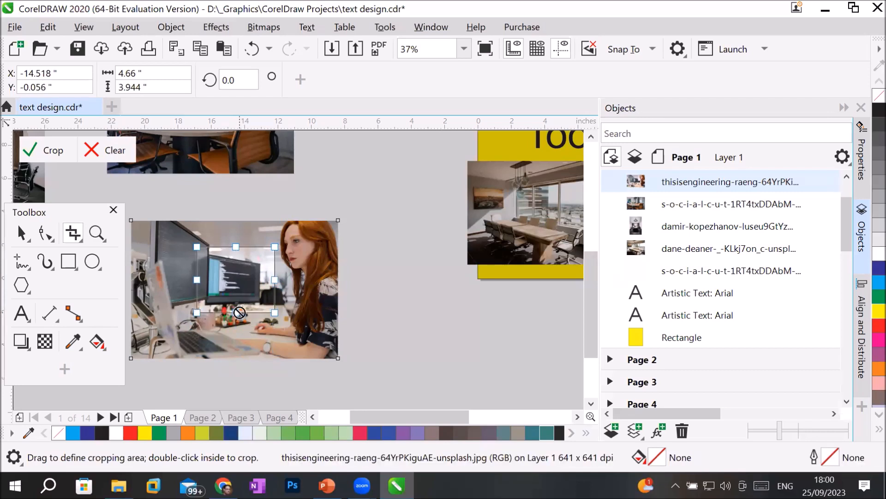
pyautogui.click(46, 148)
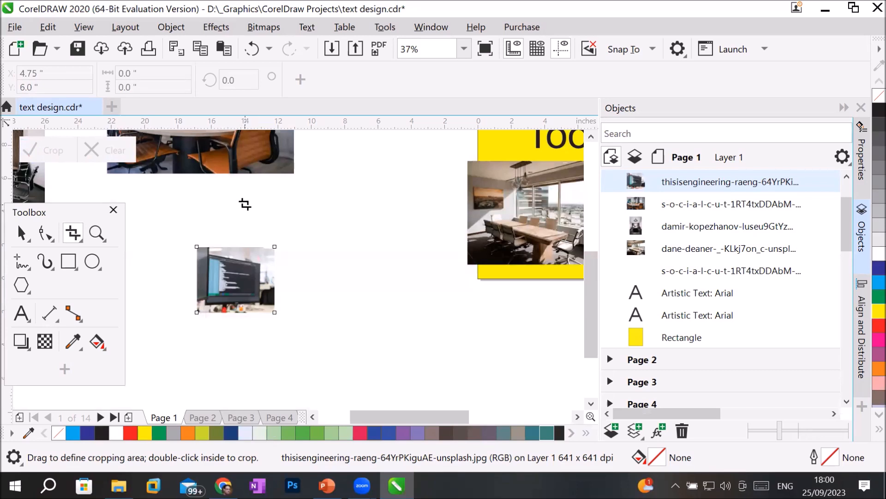
# Step: Draw a crop area about 11 by 3.36 inches across the meeting room photo with orange chairs and move it slightly up
pyautogui.moveTo(591, 262); pyautogui.dragTo(592, 247)
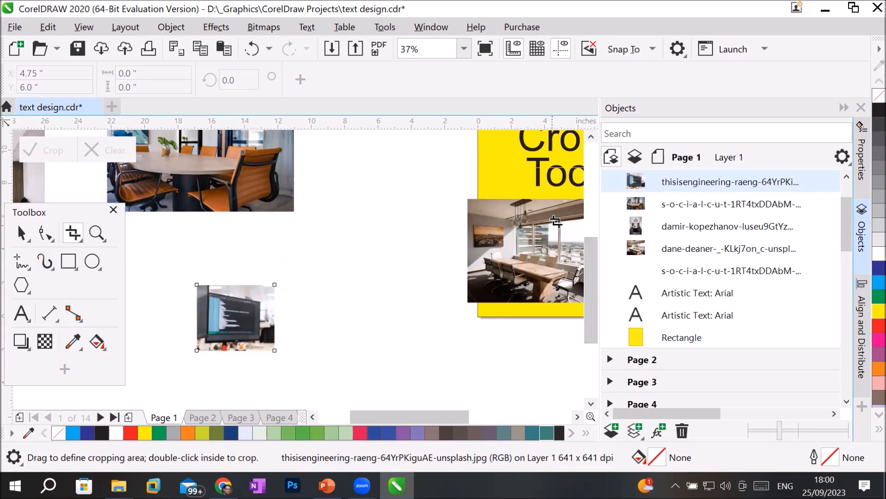
pyautogui.click(591, 137)
pyautogui.click(591, 137)
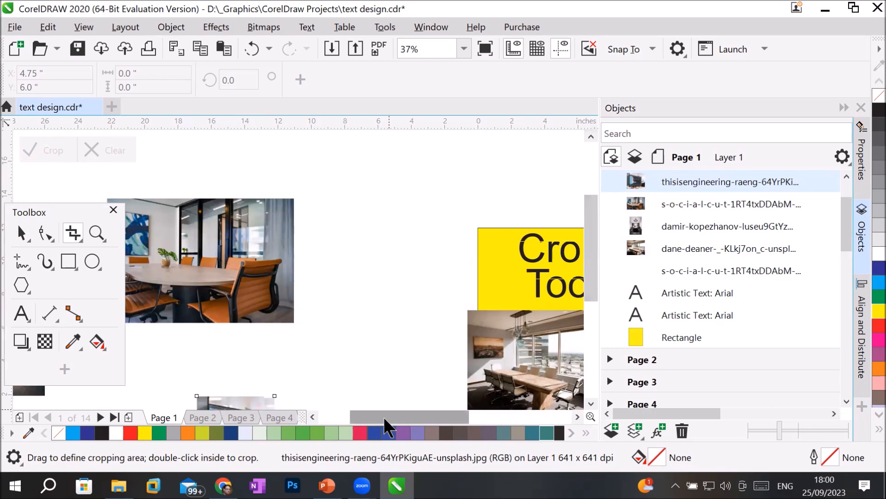
pyautogui.moveTo(383, 417); pyautogui.dragTo(341, 416)
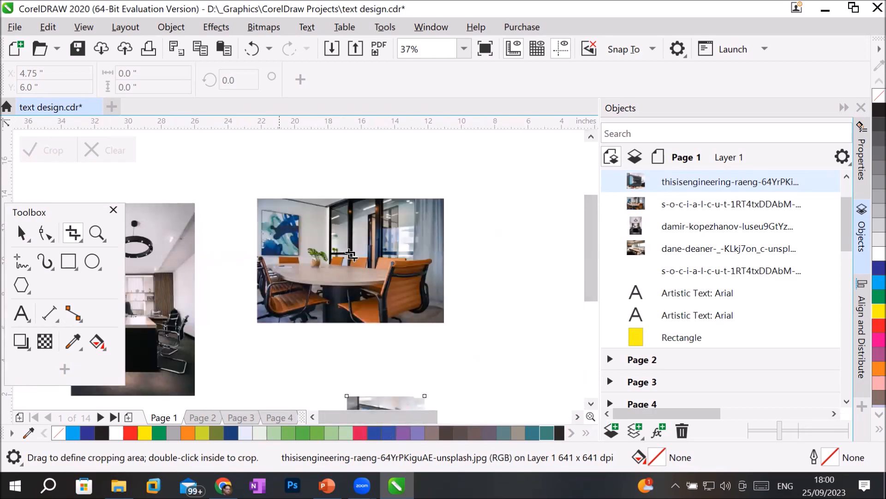
pyautogui.moveTo(261, 242); pyautogui.dragTo(443, 298)
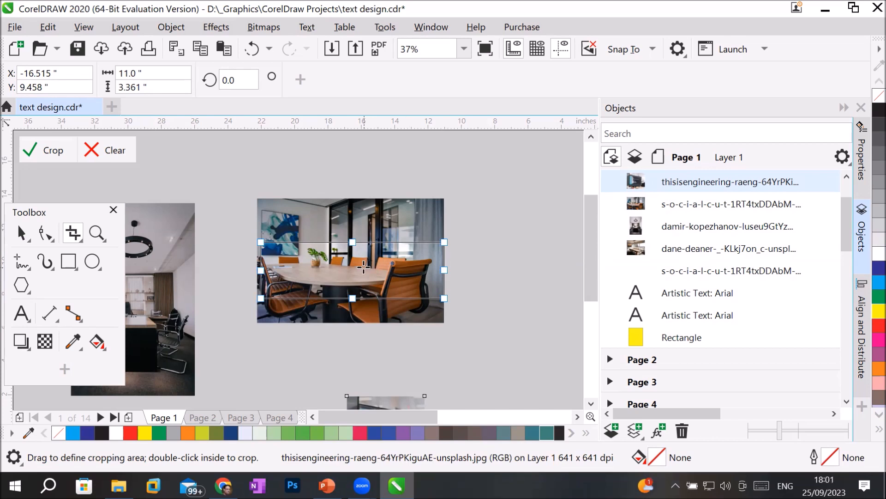
pyautogui.moveTo(363, 274)
pyautogui.mouseDown()
pyautogui.moveTo(363, 294)
pyautogui.moveTo(351, 249)
pyautogui.moveTo(372, 248)
pyautogui.moveTo(319, 291)
pyautogui.moveTo(348, 268)
pyautogui.moveTo(367, 228)
pyautogui.moveTo(359, 230)
pyautogui.moveTo(363, 258)
pyautogui.mouseUp()
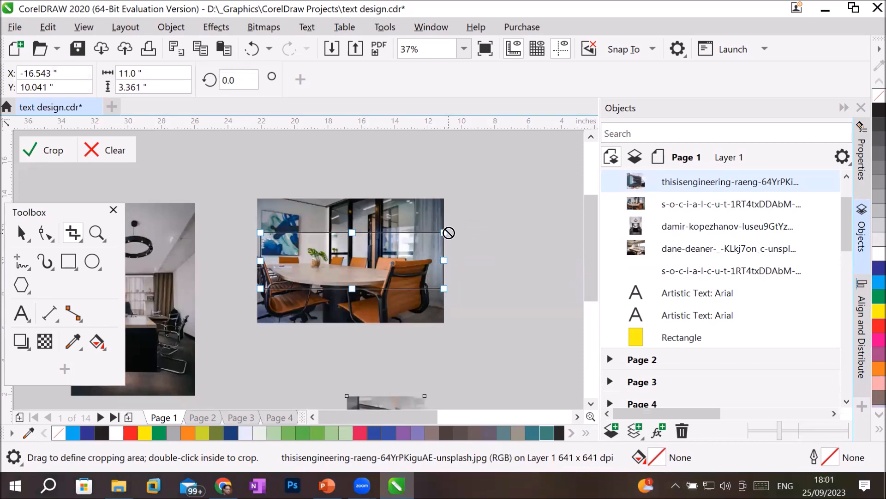
# Step: Resize the crop area over the round table and orange chairs to about 9.86 by 3.06 inches
pyautogui.moveTo(444, 230); pyautogui.dragTo(472, 225)
pyautogui.moveTo(485, 217); pyautogui.dragTo(374, 254)
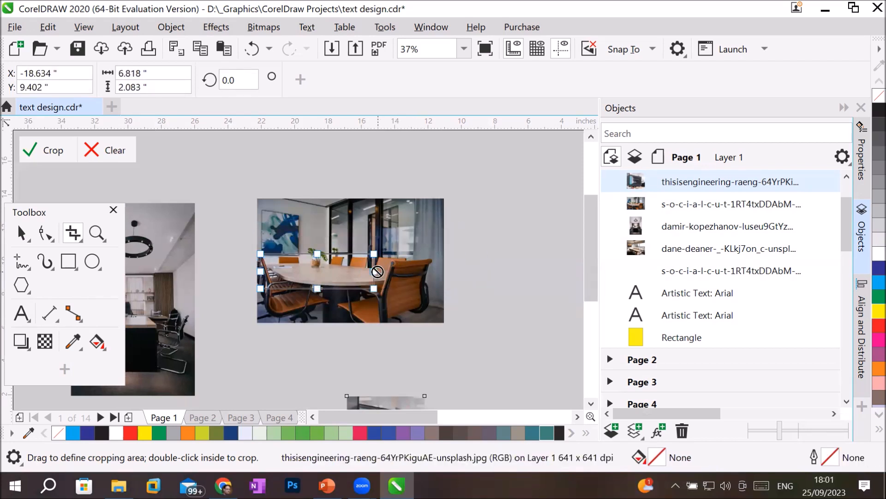
pyautogui.moveTo(375, 271); pyautogui.dragTo(424, 266)
pyautogui.moveTo(343, 288)
pyautogui.mouseDown()
pyautogui.moveTo(345, 316)
pyautogui.moveTo(348, 305)
pyautogui.mouseUp()
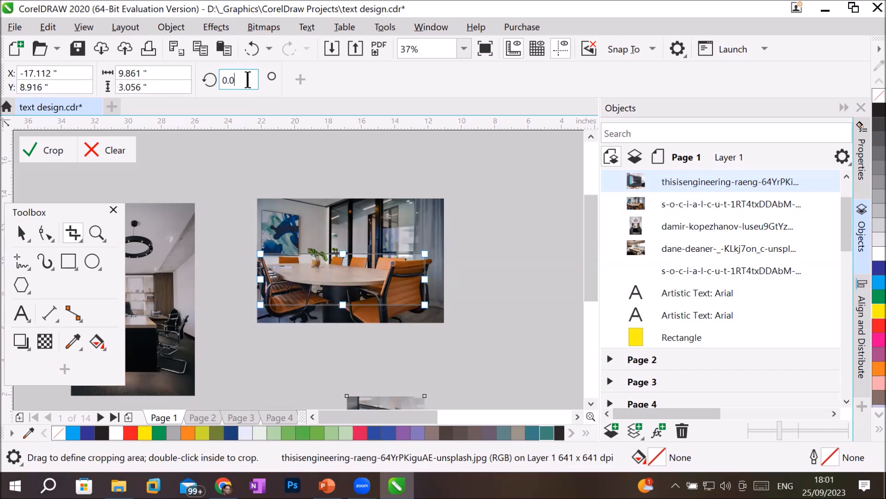
# Step: Rotate the crop area by 20 degrees and apply the crop
pyautogui.scroll(6, 248, 80)
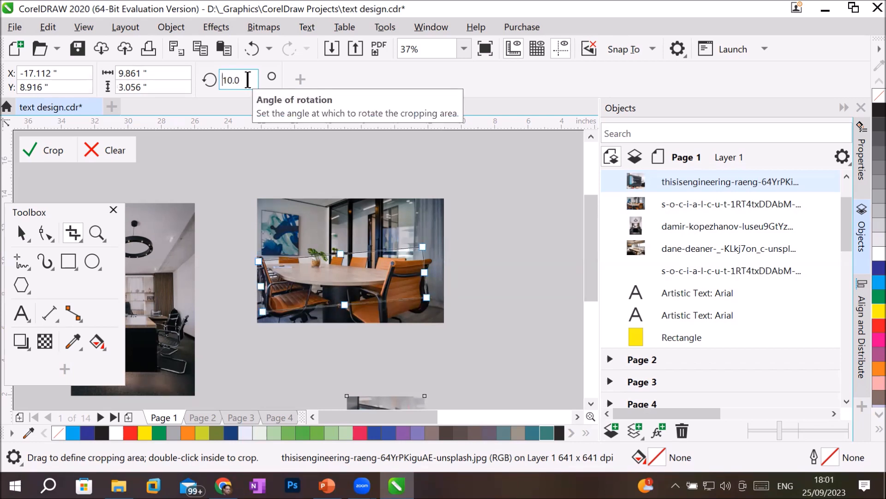
pyautogui.scroll(-3, 248, 80)
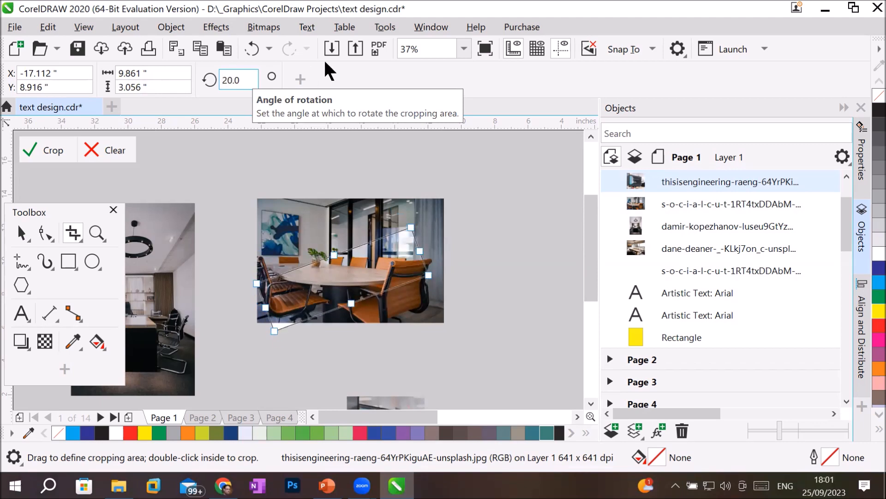
pyautogui.click(50, 150)
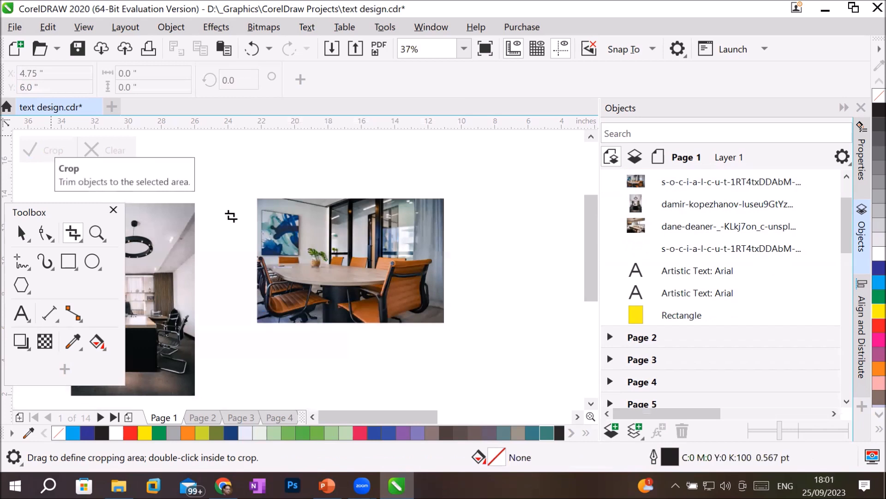
# Step: Draw a crop area about 9.03 by 5.17 inches on the orange-chair photo, rotate it 25 degrees and apply the crop
pyautogui.moveTo(281, 220)
pyautogui.mouseDown()
pyautogui.moveTo(302, 251)
pyautogui.moveTo(431, 306)
pyautogui.mouseUp()
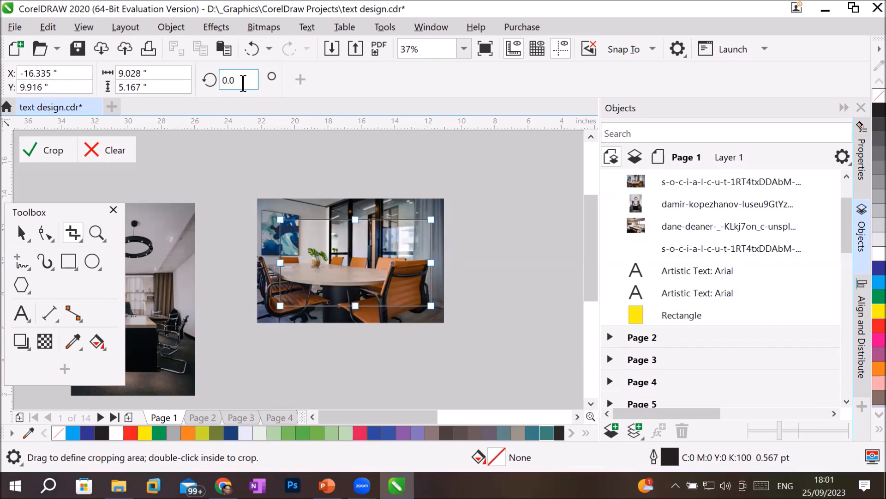
pyautogui.scroll(4, 243, 83)
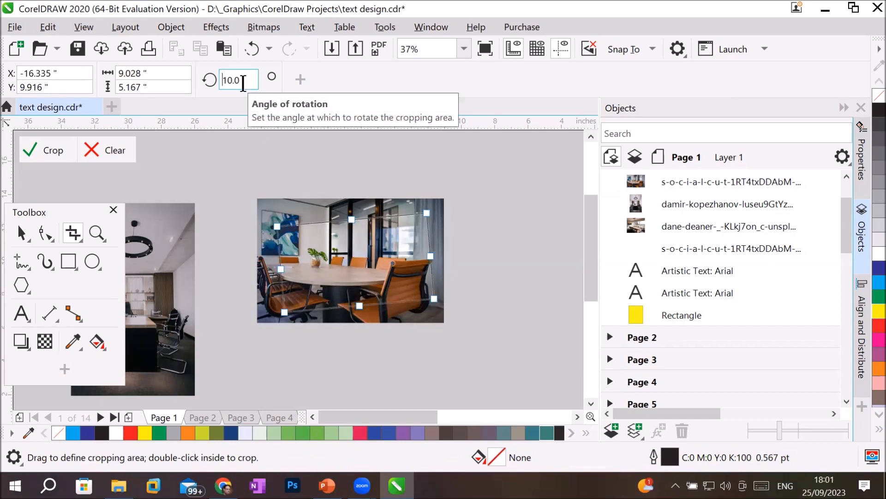
pyautogui.scroll(1, 243, 83)
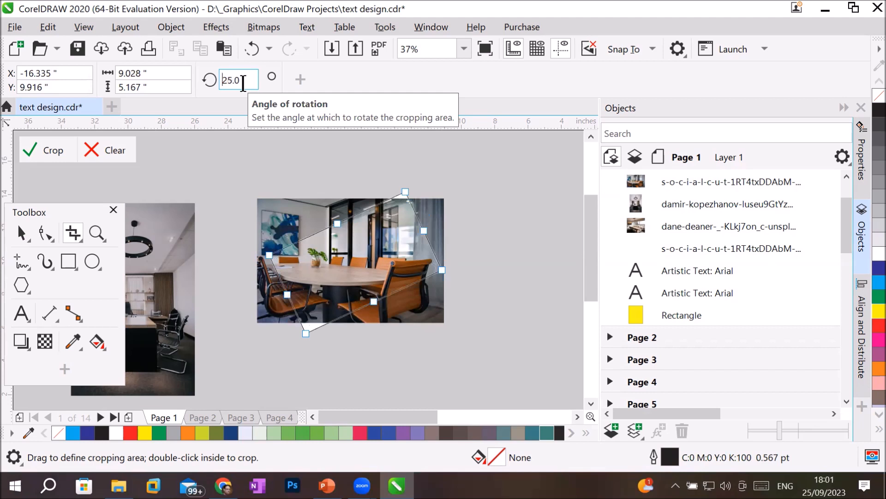
pyautogui.click(51, 148)
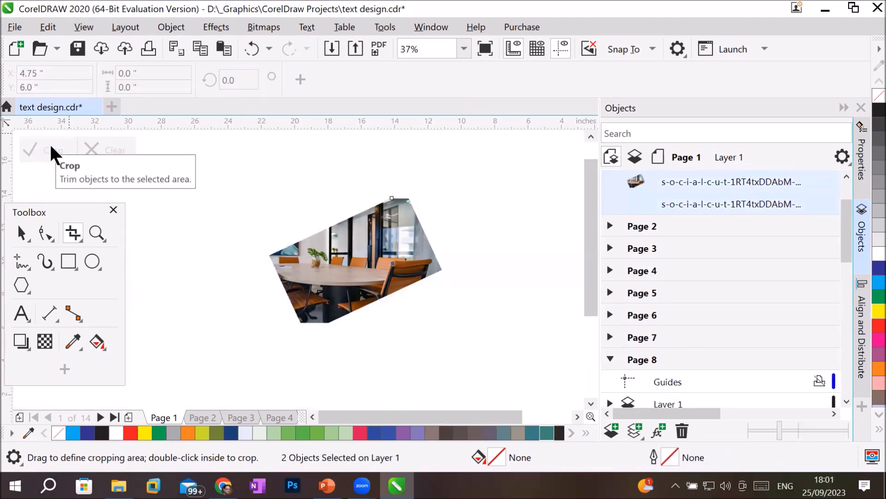
# Step: Undo the rotated crop of the meeting room photo with orange chairs
pyautogui.scroll(-2, 383, 257)
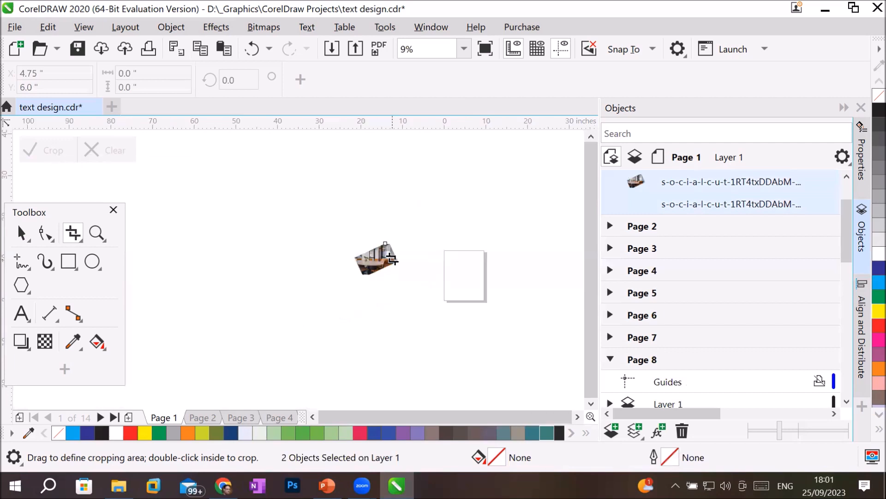
pyautogui.scroll(-1, 402, 258)
pyautogui.scroll(2, 504, 286)
pyautogui.scroll(-2, 504, 286)
pyautogui.hotkey('ctrl', 'z')
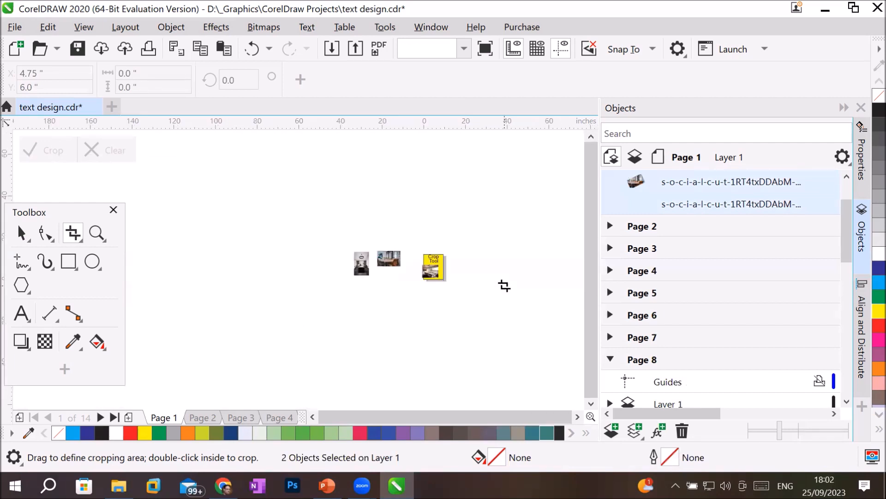
# Step: Draw a crop area about 3.43 by 3.81 inches around the ring ceiling lamp in the tall office photo
pyautogui.scroll(2, 369, 267)
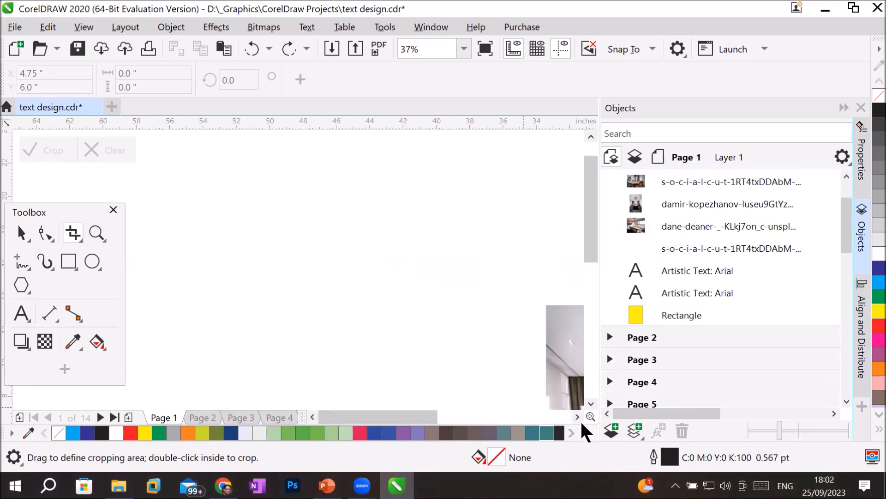
pyautogui.click(578, 416)
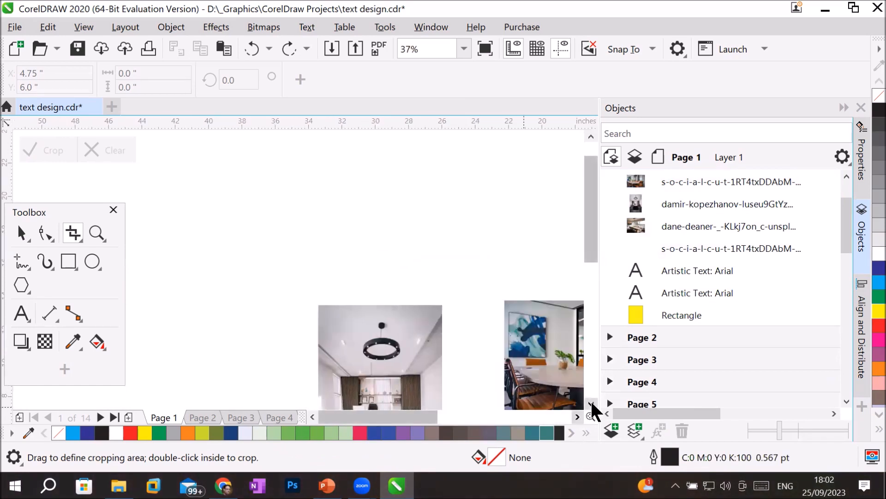
pyautogui.click(591, 403)
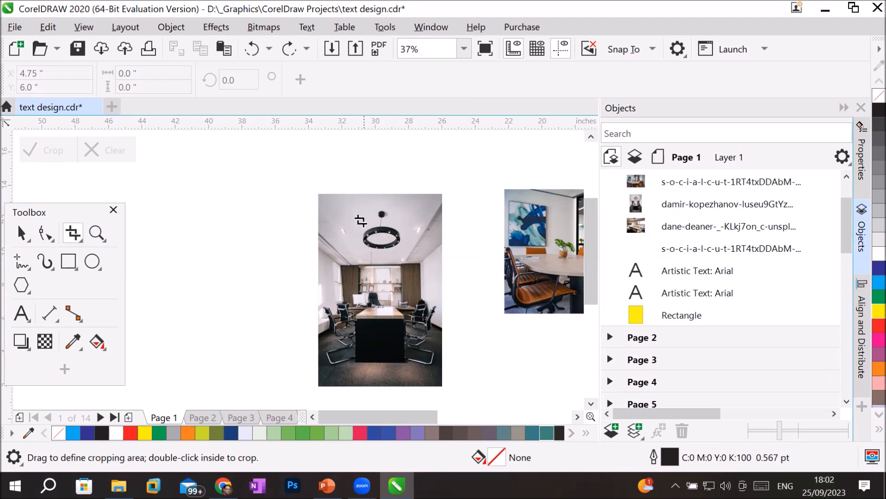
pyautogui.moveTo(354, 206); pyautogui.dragTo(414, 258)
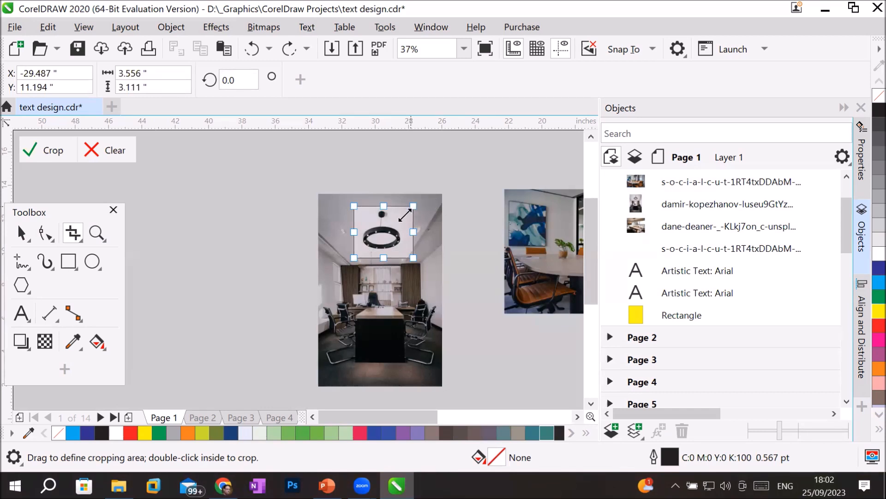
pyautogui.moveTo(405, 216); pyautogui.dragTo(383, 207)
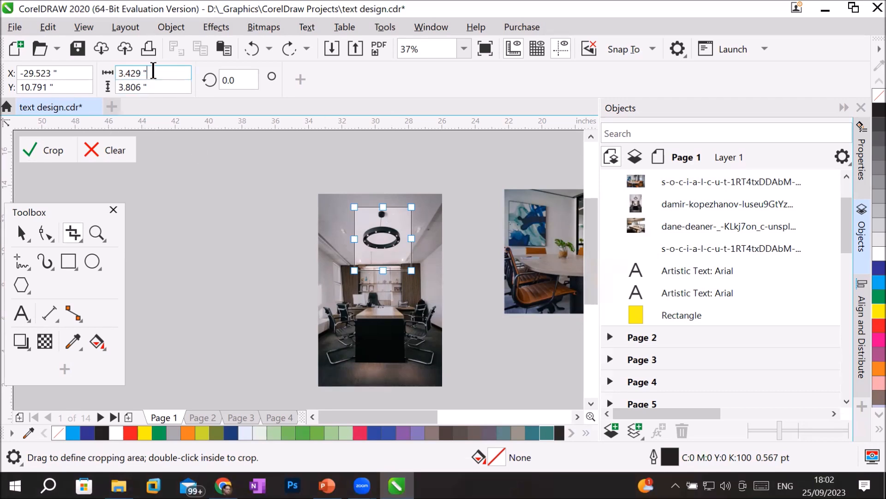
# Step: Increase the width of the crop area around the ceiling lamp to 3.719 inches
pyautogui.scroll(3, 154, 71)
pyautogui.scroll(9, 153, 72)
pyautogui.scroll(11, 153, 71)
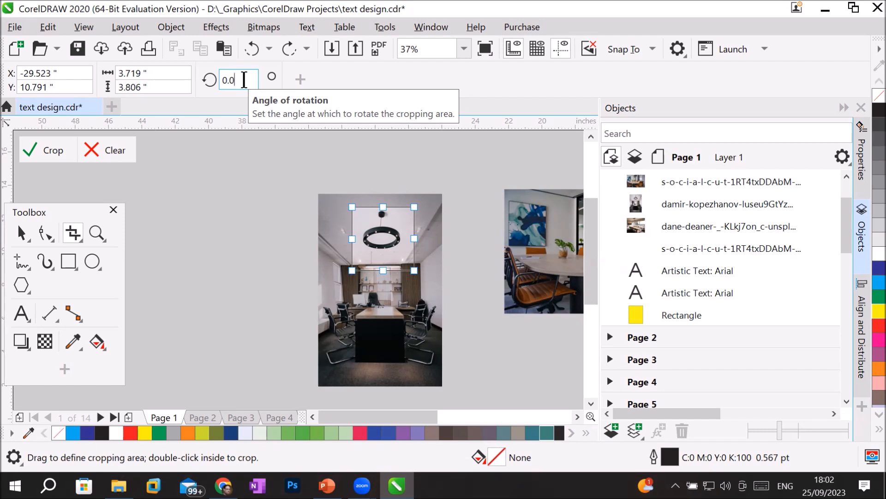
# Step: Rotate the ceiling lamp's crop area to 45 degrees and reset its rotation to 0
pyautogui.write('45')
pyautogui.press('Return')
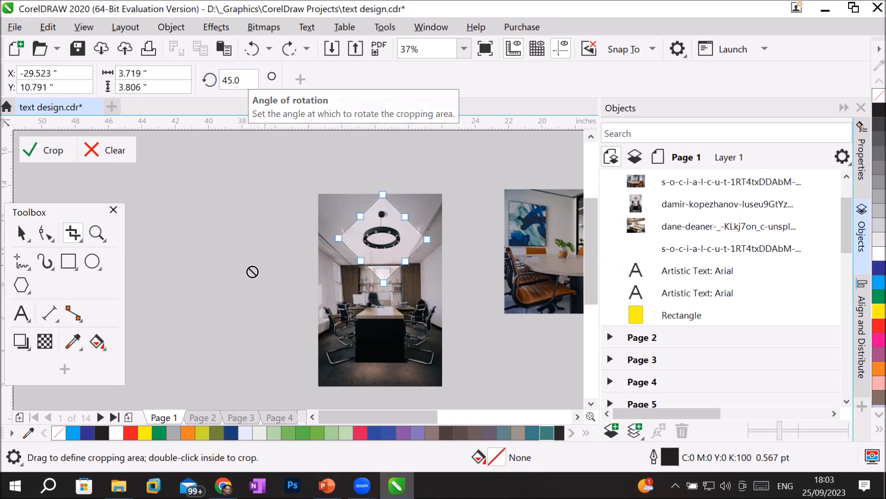
pyautogui.scroll(2, 406, 203)
pyautogui.scroll(-1, 368, 298)
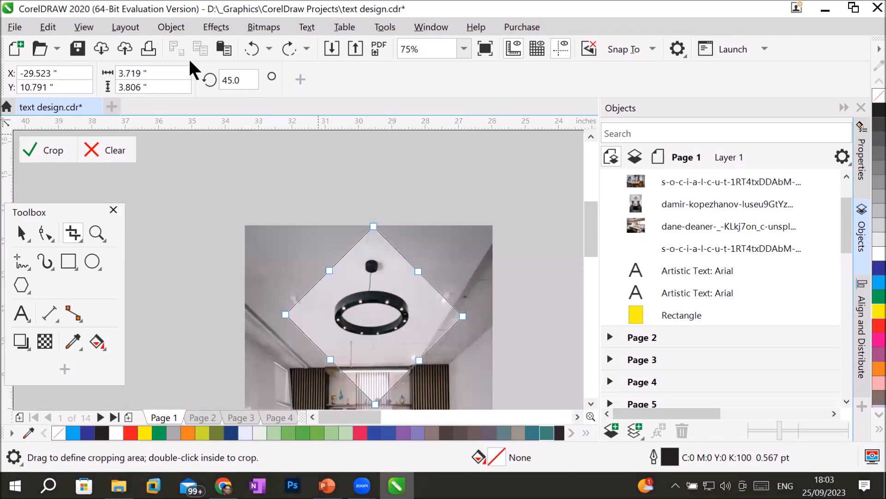
pyautogui.doubleClick(242, 80)
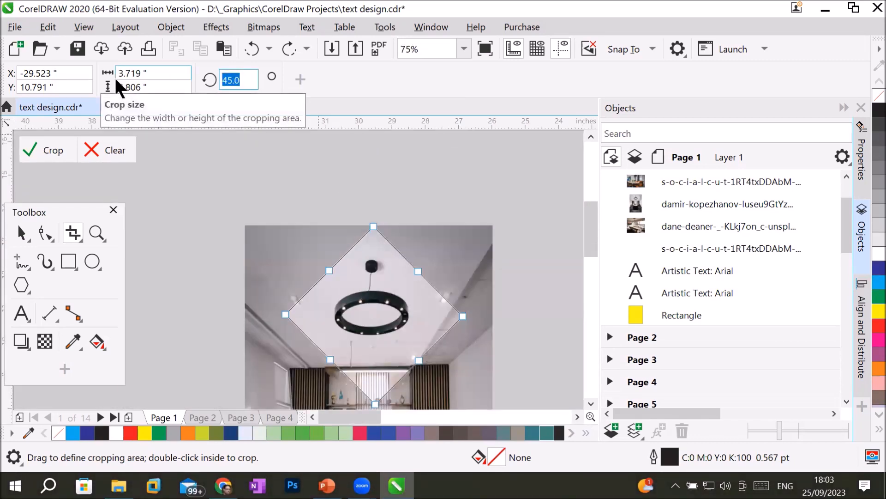
pyautogui.write('0')
pyautogui.press('Return')
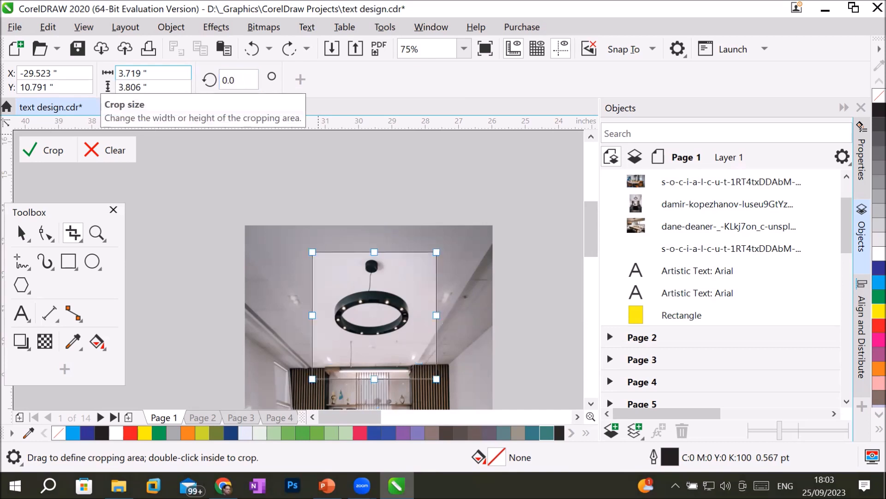
# Step: Set the rotation angle of the ceiling lamp's crop area to 15 degrees
pyautogui.doubleClick(248, 79)
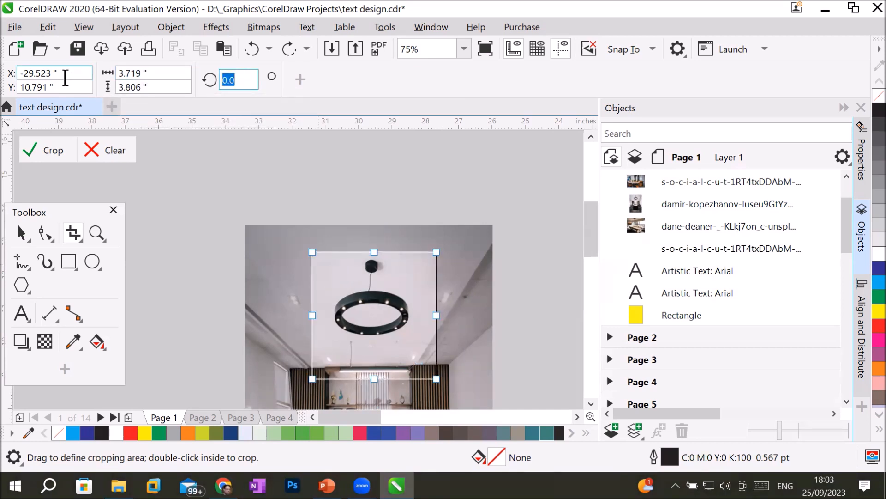
pyautogui.write('1')
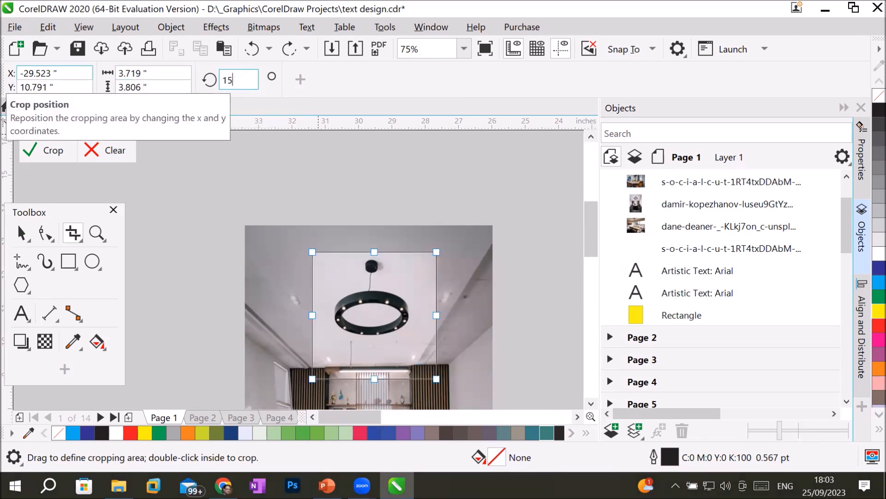
pyautogui.write('5')
pyautogui.press('Return')
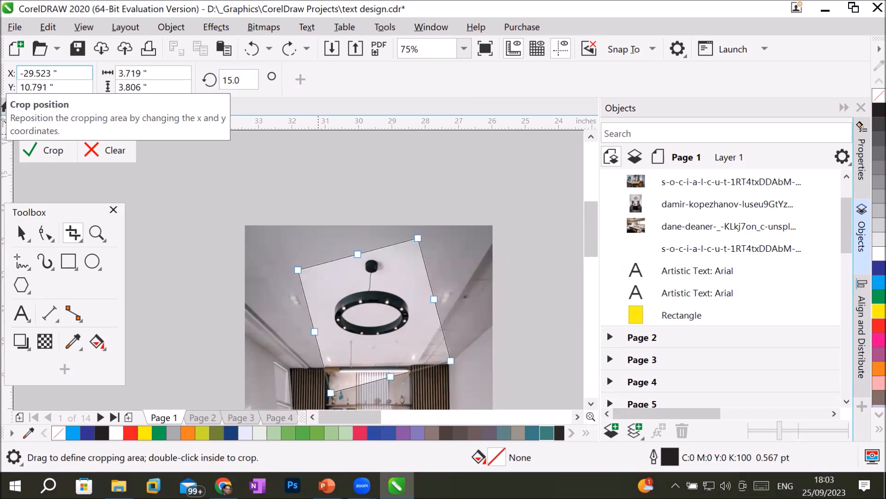
# Step: Set the rotation angle of the ceiling lamp's crop area to 60 degrees
pyautogui.moveTo(251, 81); pyautogui.dragTo(167, 86)
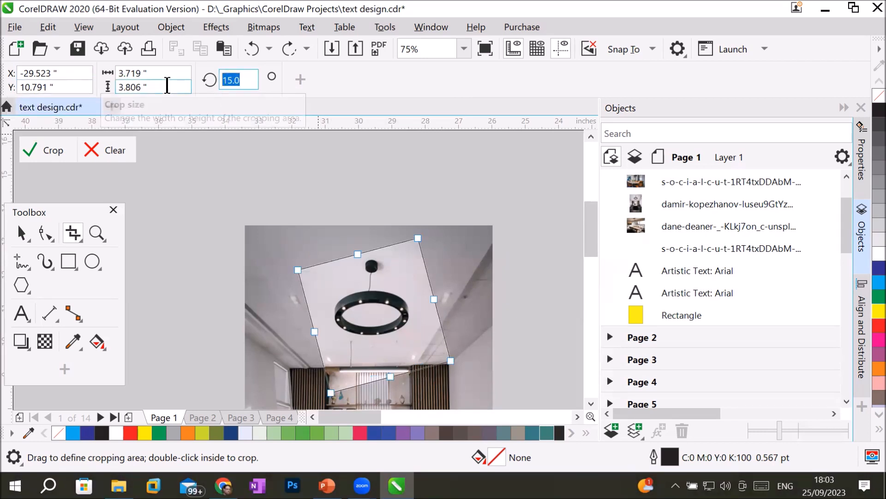
pyautogui.write('60')
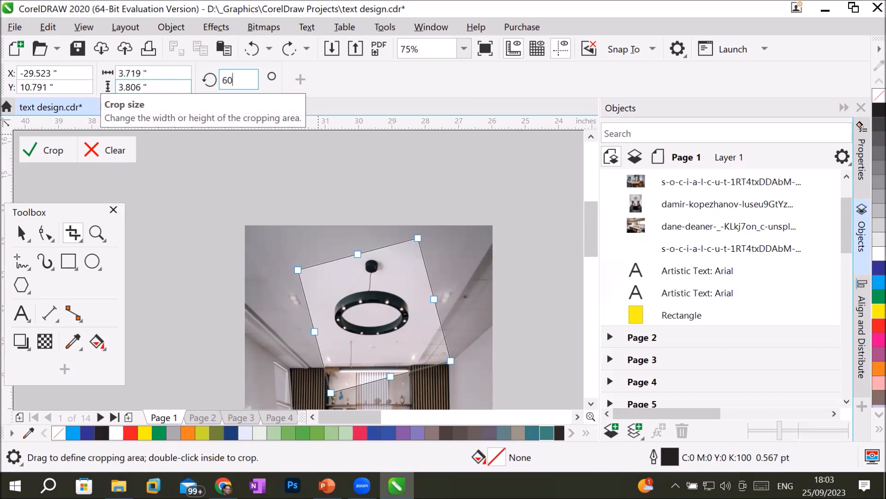
pyautogui.press('Return')
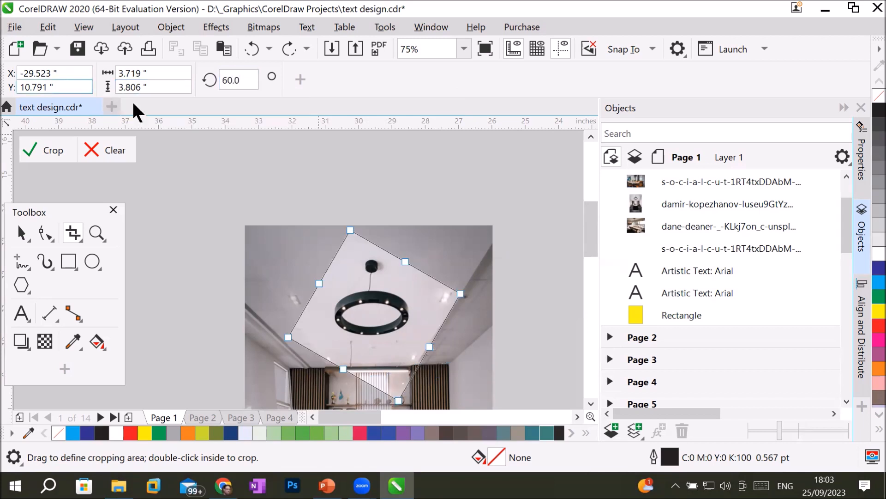
pyautogui.click(158, 73)
pyautogui.press('Tab')
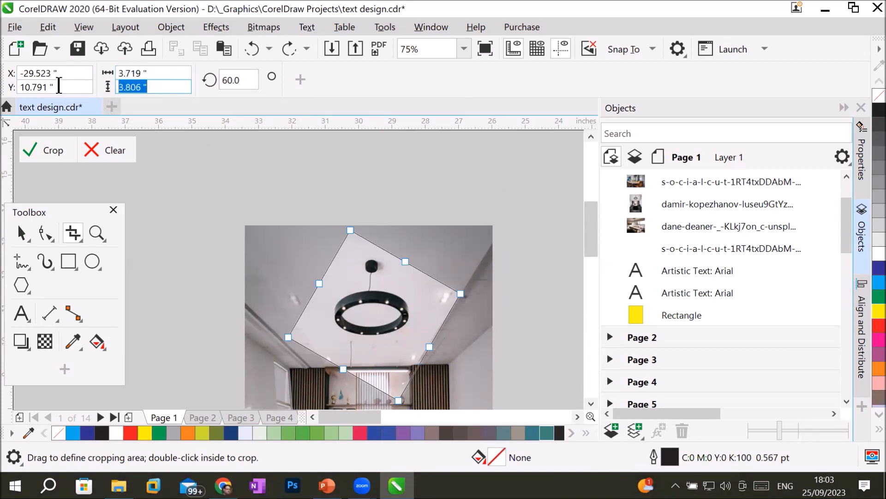
# Step: Move the ceiling lamp's crop area to the right by raising its X position in small increments to about -29.373 inches
pyautogui.click(249, 79)
pyautogui.moveTo(249, 78); pyautogui.dragTo(203, 81)
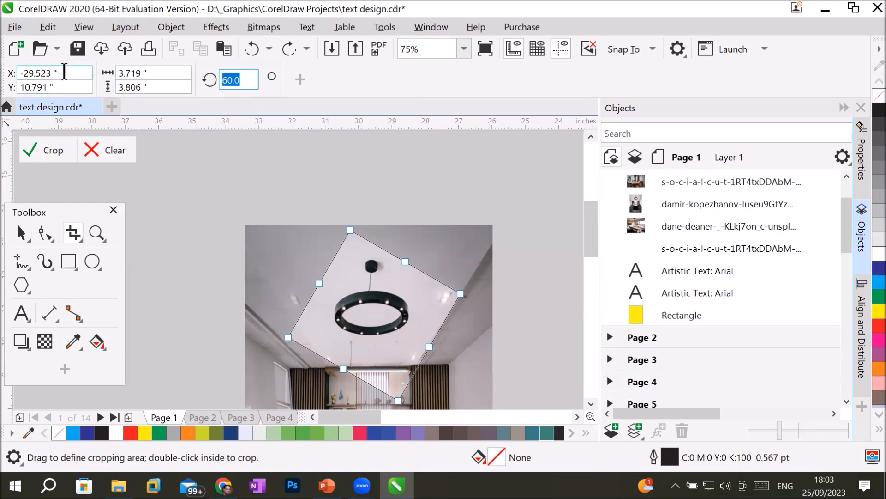
pyautogui.moveTo(64, 73); pyautogui.dragTo(10, 76)
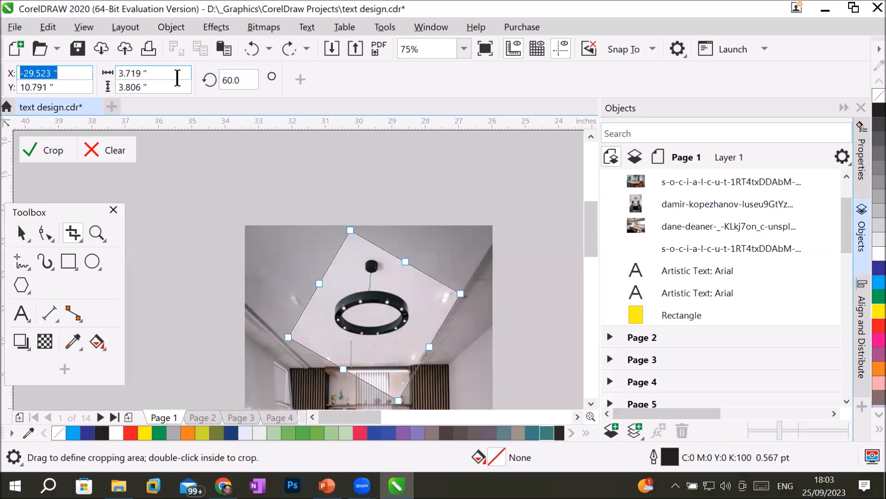
pyautogui.write('-29.503')
pyautogui.press('Return')
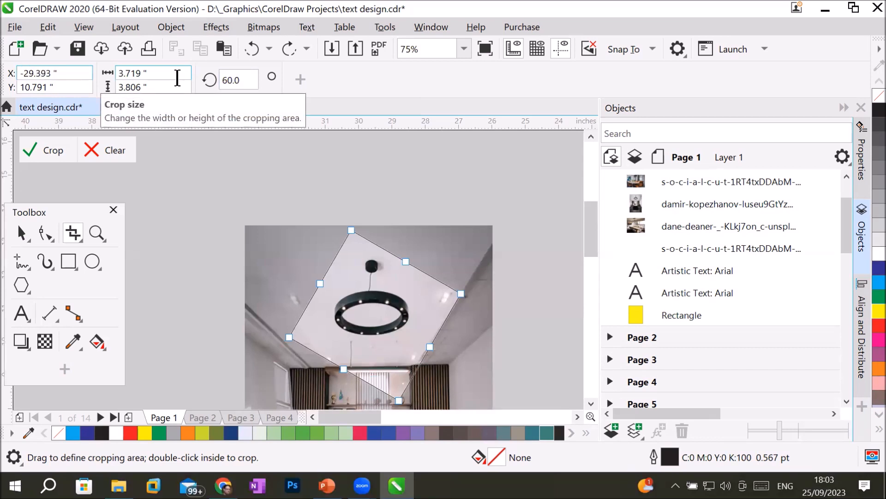
pyautogui.press('Up')
pyautogui.press('Up')
pyautogui.press('Up')
pyautogui.press('Up')
pyautogui.press('Up')
pyautogui.press('Up')
pyautogui.press('Up')
pyautogui.press('Up')
pyautogui.press('Up')
pyautogui.press('Up')
pyautogui.press('Up')
pyautogui.press('Up')
pyautogui.press('Up')
pyautogui.press('Up')
pyautogui.press('Up')
pyautogui.press('Up')
pyautogui.press('Up')
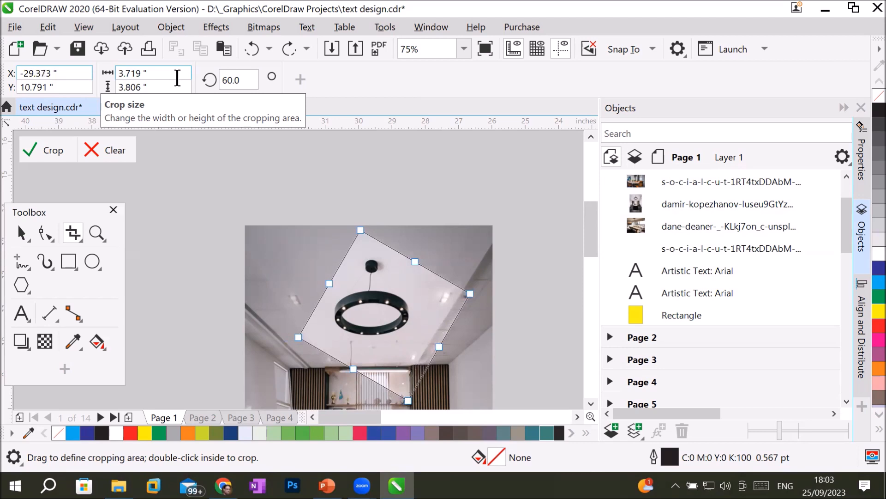
# Step: Move the ceiling lamp's crop area to the left by lowering its X position to -29.613 inches
pyautogui.press('Down')
pyautogui.press('Down')
pyautogui.press('Down')
pyautogui.press('Down')
pyautogui.press('Down')
pyautogui.press('Down')
pyautogui.press('Down')
pyautogui.press('Down')
pyautogui.press('Down')
pyautogui.press('Down')
pyautogui.press('Down')
pyautogui.press('Down')
pyautogui.press('Down')
pyautogui.press('Down')
pyautogui.press('Down')
pyautogui.press('Down')
pyautogui.press('Down')
pyautogui.press('Down')
pyautogui.press('Down')
pyautogui.press('Down')
pyautogui.press('Down')
pyautogui.press('Down')
pyautogui.press('Down')
pyautogui.press('Down')
pyautogui.press('Down')
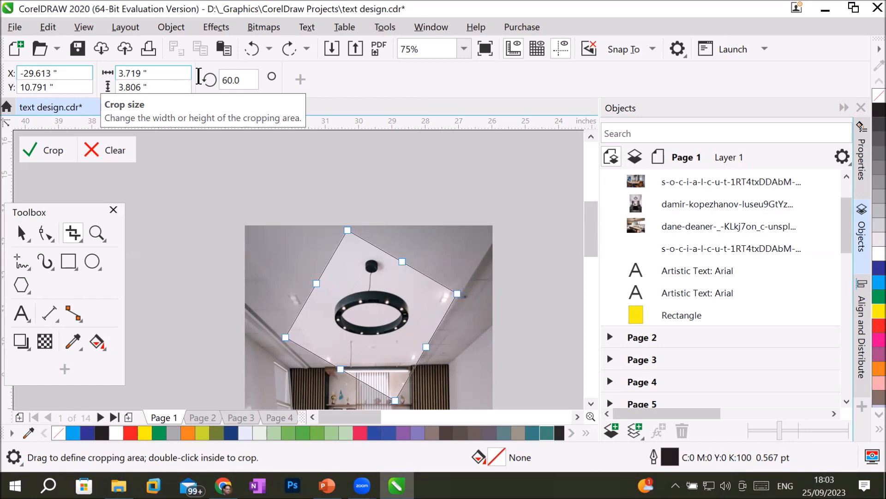
# Step: Shift the rotated crop area slightly down and left, and enlarge it proportionally to about 4.359 by 4.461 inches
pyautogui.moveTo(381, 289)
pyautogui.mouseDown()
pyautogui.moveTo(331, 293)
pyautogui.moveTo(429, 291)
pyautogui.moveTo(368, 266)
pyautogui.moveTo(419, 289)
pyautogui.moveTo(419, 223)
pyautogui.moveTo(402, 293)
pyautogui.moveTo(398, 276)
pyautogui.moveTo(326, 289)
pyautogui.moveTo(451, 299)
pyautogui.moveTo(401, 277)
pyautogui.moveTo(372, 294)
pyautogui.mouseUp()
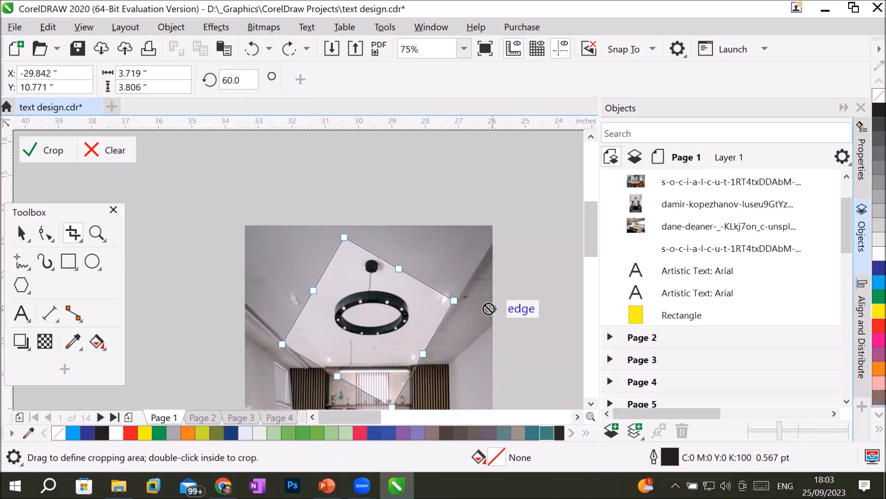
pyautogui.moveTo(454, 301); pyautogui.dragTo(483, 292)
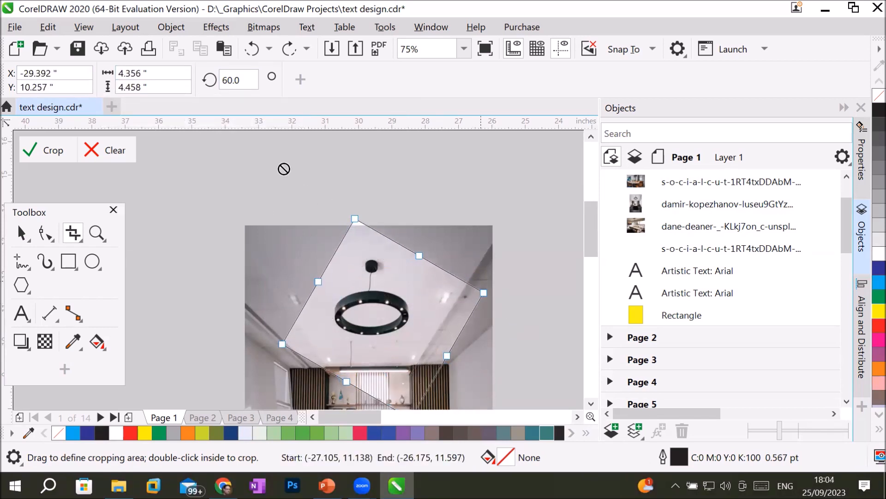
pyautogui.doubleClick(138, 72)
pyautogui.press('Tab')
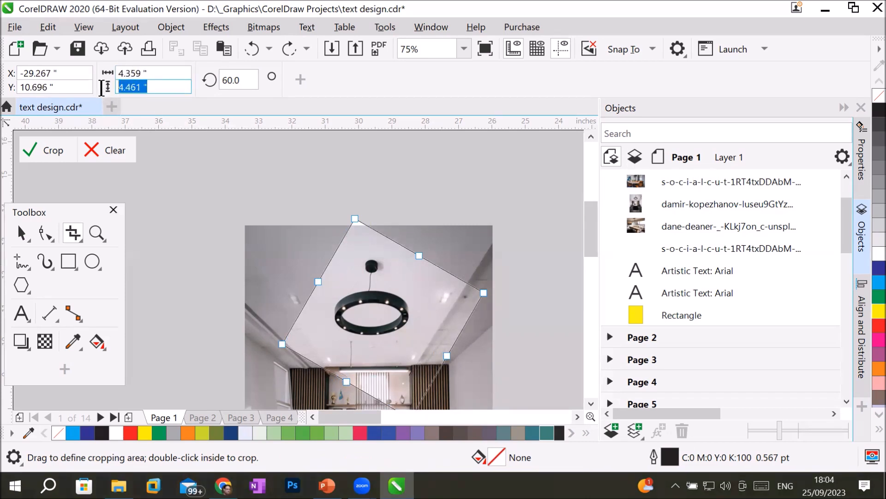
pyautogui.doubleClick(248, 82)
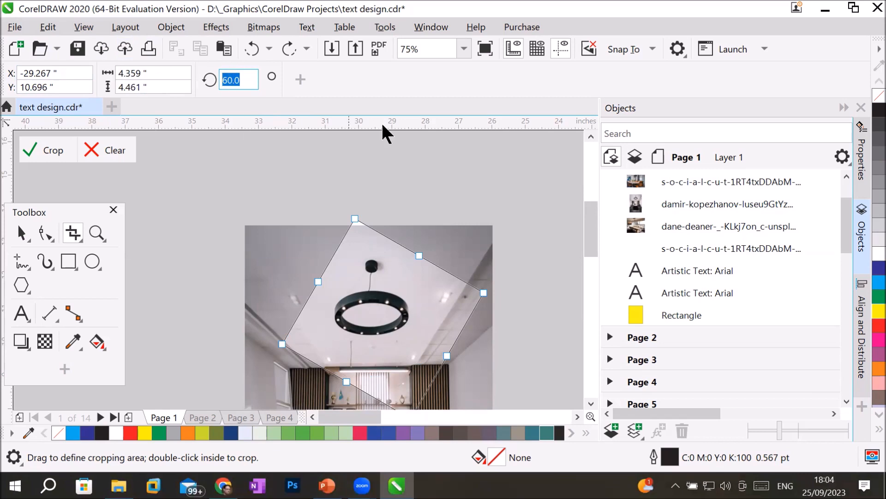
# Step: Apply the rotated crop area to the page's contents around the ceiling lamp
pyautogui.click(60, 150)
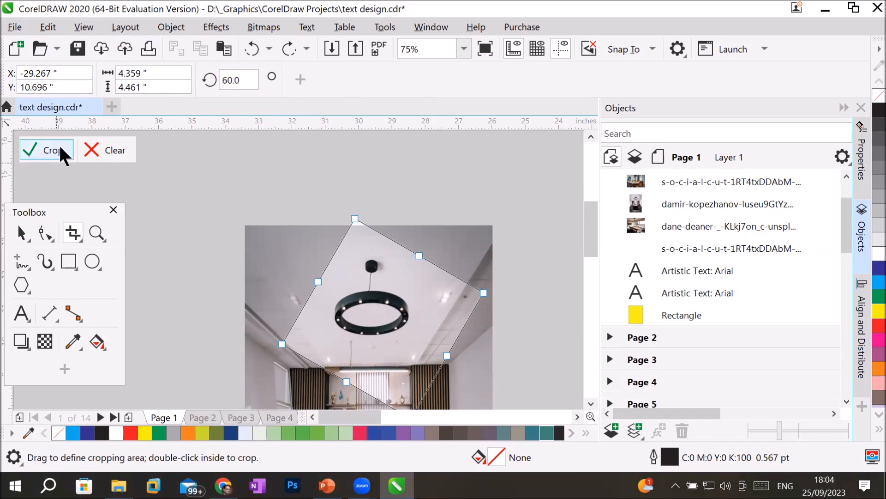
pyautogui.click(46, 150)
pyautogui.scroll(-6, 488, 294)
pyautogui.scroll(2, 524, 299)
pyautogui.scroll(3, 524, 298)
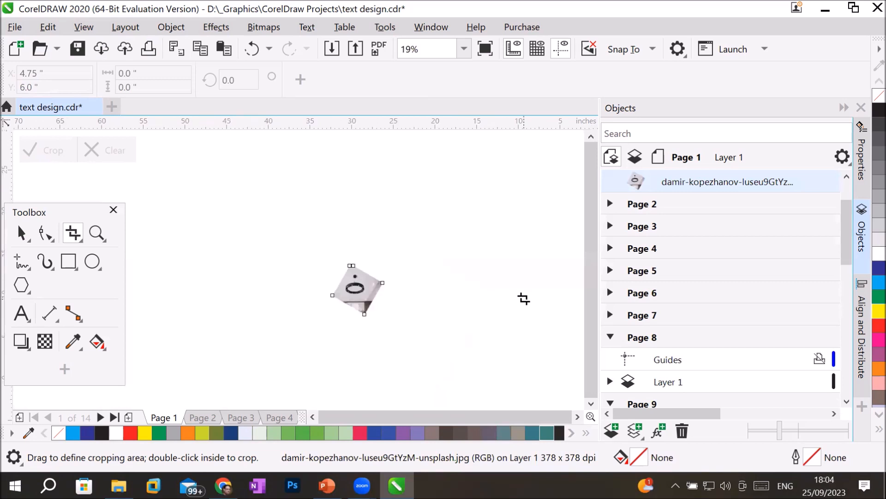
# Step: Undo the rotated crop
pyautogui.hotkey('ctrl', 'z')
pyautogui.scroll(-3, 508, 302)
pyautogui.scroll(3, 508, 303)
pyautogui.scroll(3, 511, 298)
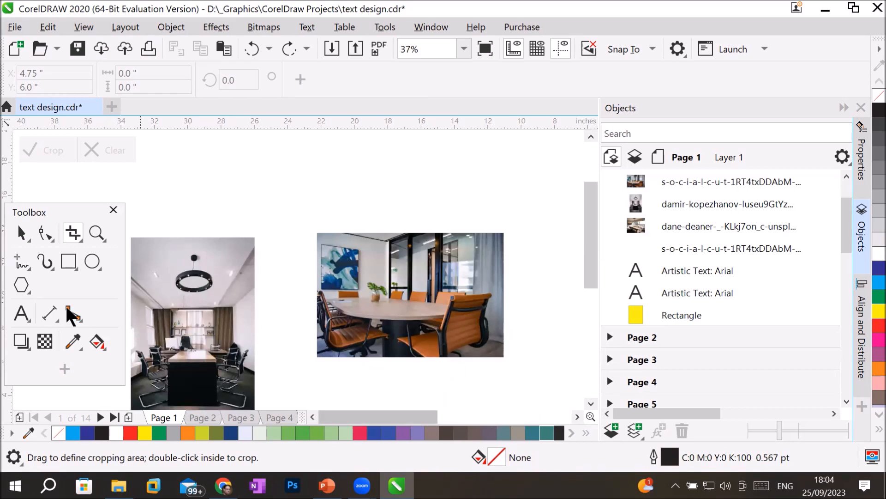
# Step: Move the ceiling lamp office photo and the bright meeting-room photo up against the conference table photo, and undo the meeting-room photo's removal
pyautogui.click(21, 234)
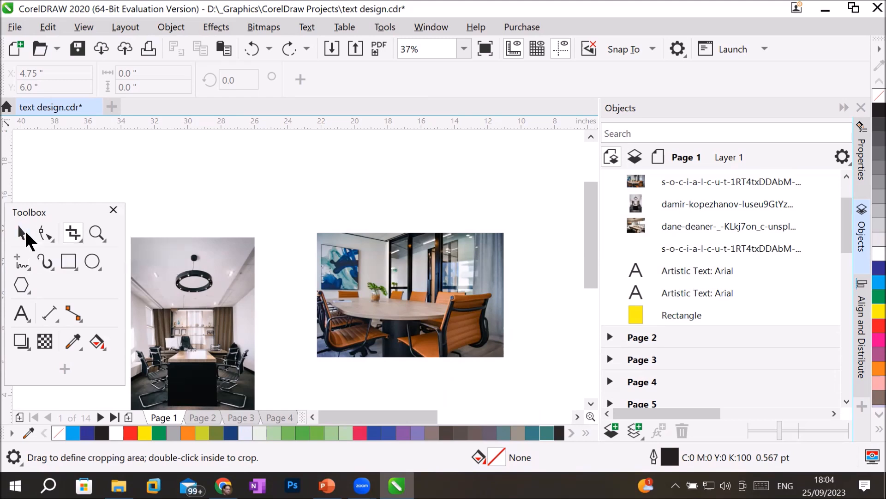
pyautogui.moveTo(181, 289); pyautogui.dragTo(254, 257)
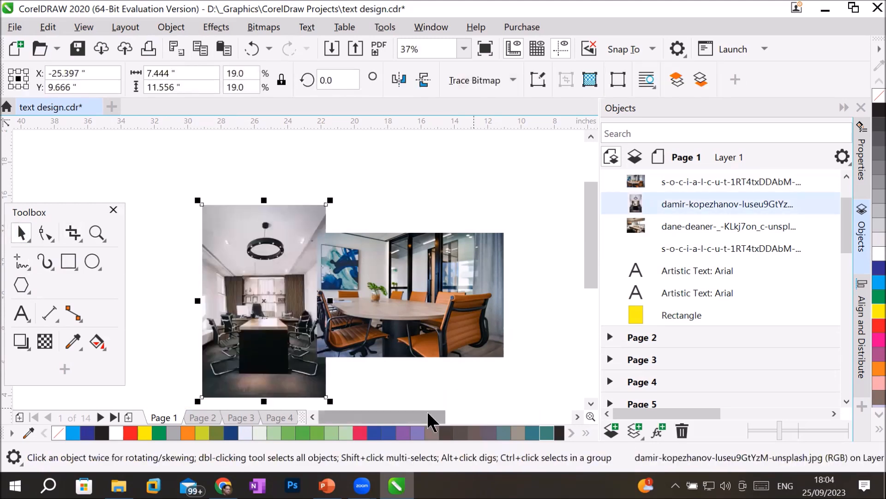
pyautogui.moveTo(428, 415); pyautogui.dragTo(447, 416)
pyautogui.moveTo(489, 369); pyautogui.dragTo(319, 290)
pyautogui.moveTo(408, 415); pyautogui.dragTo(385, 417)
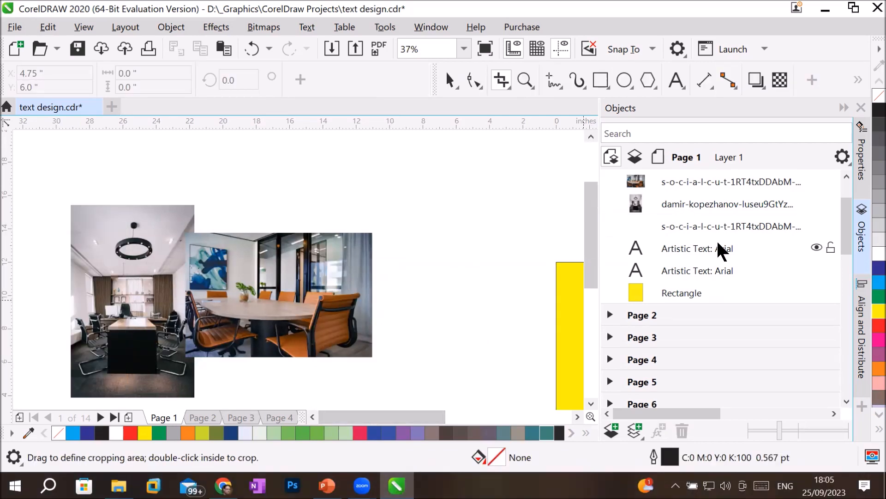
pyautogui.hotkey('ctrl', 'z')
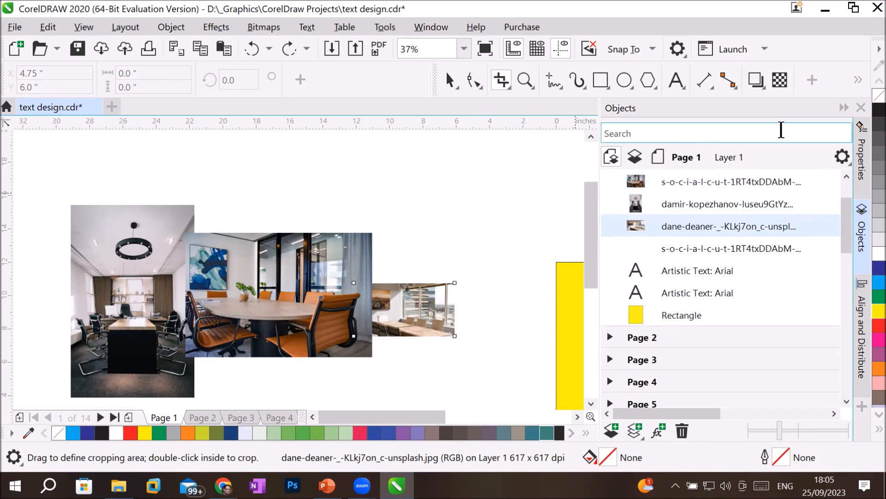
# Step: Collapse the Objects docker and undock the Toolbox so it floats above the photos
pyautogui.click(843, 108)
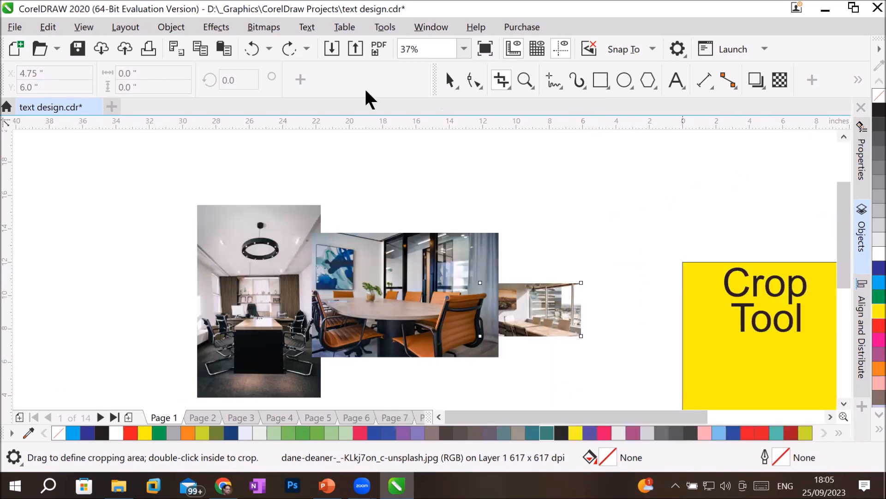
pyautogui.moveTo(434, 81); pyautogui.dragTo(171, 162)
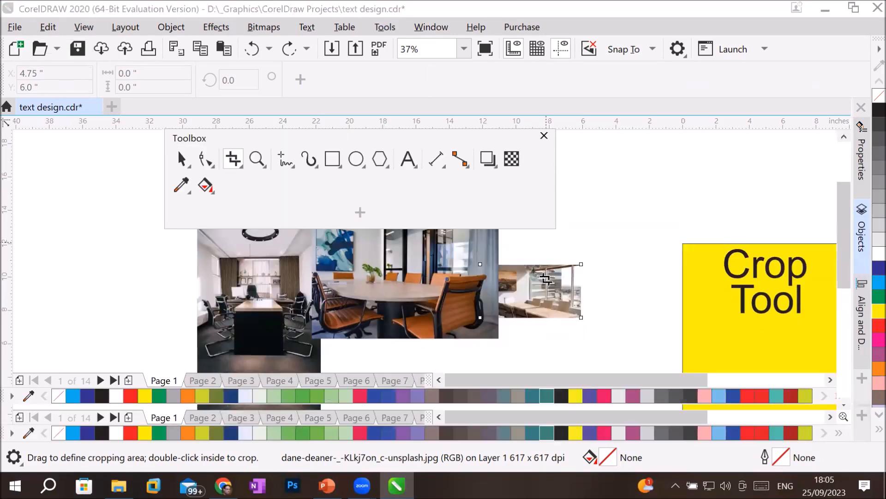
# Step: Select only the ceiling lamp office photo and crop it around the desk to about 4.639 by 6.972 inches
pyautogui.click(204, 159)
pyautogui.press('space')
pyautogui.click(415, 246)
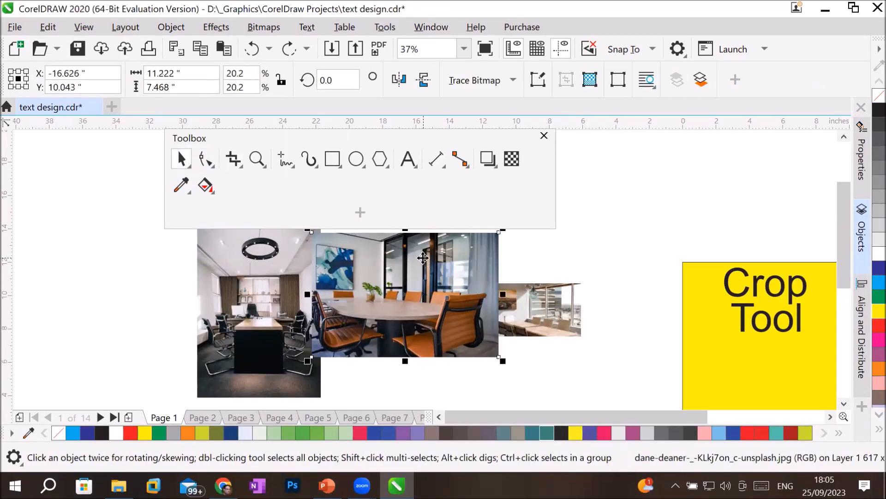
pyautogui.click(245, 279)
pyautogui.click(234, 159)
pyautogui.moveTo(222, 252); pyautogui.dragTo(299, 368)
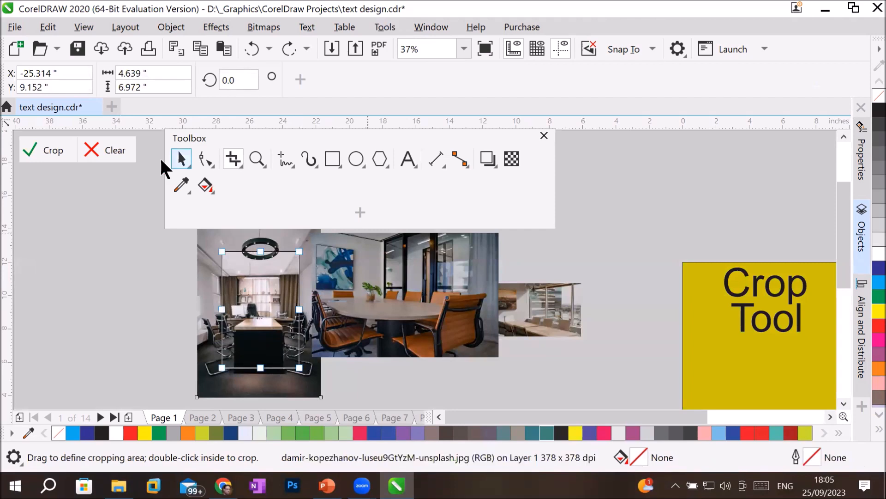
pyautogui.click(45, 149)
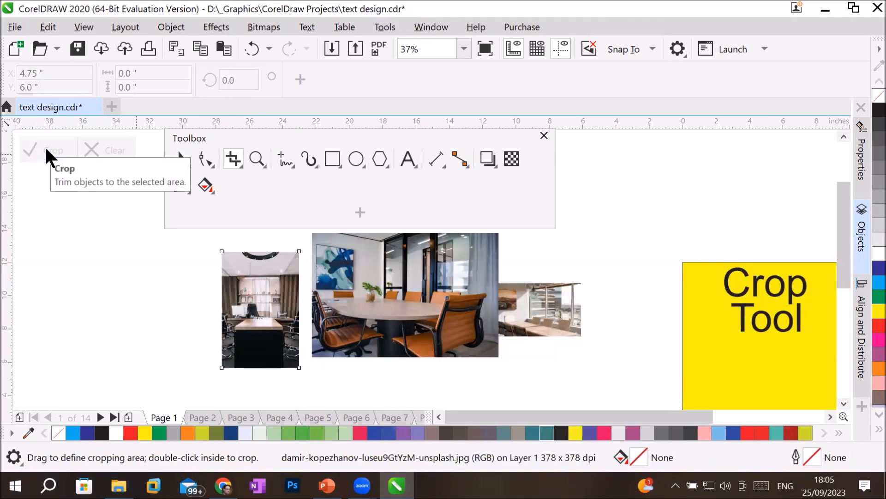
pyautogui.hotkey('ctrl', 'z')
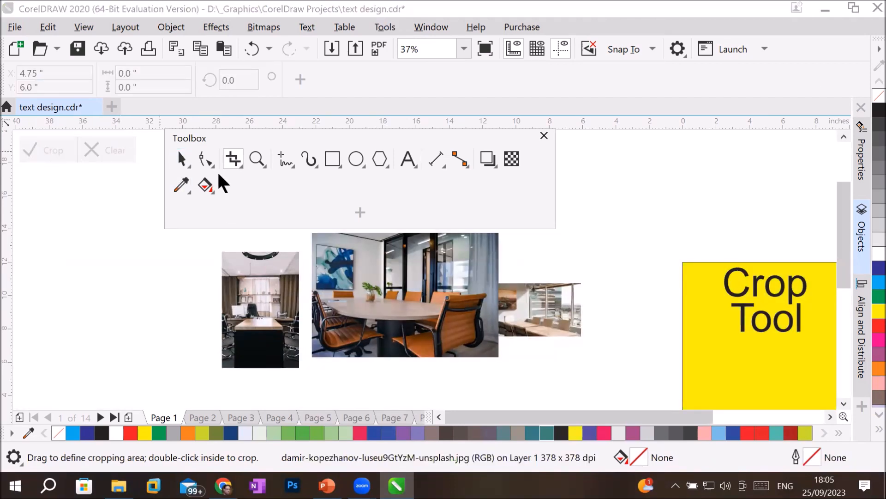
# Step: Select the conference table photo and crop it to about 10.028 by 5.583 inches
pyautogui.click(181, 159)
pyautogui.click(424, 284)
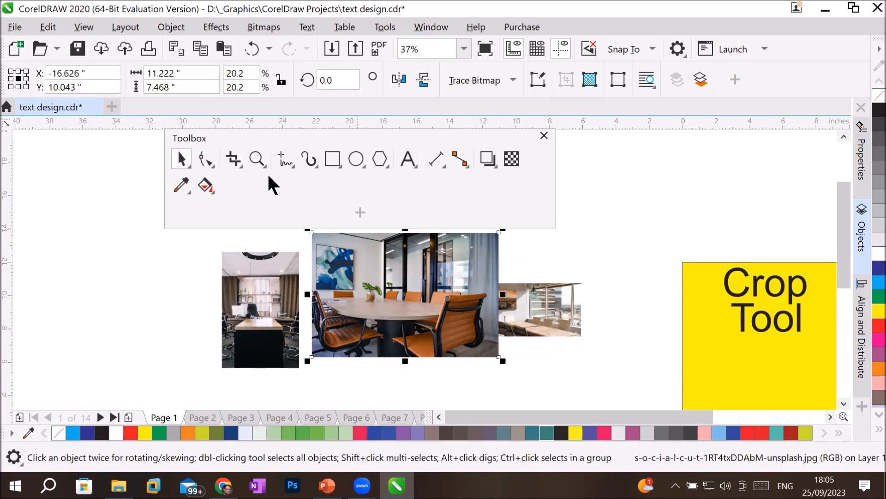
pyautogui.click(232, 159)
pyautogui.moveTo(323, 255); pyautogui.dragTo(490, 348)
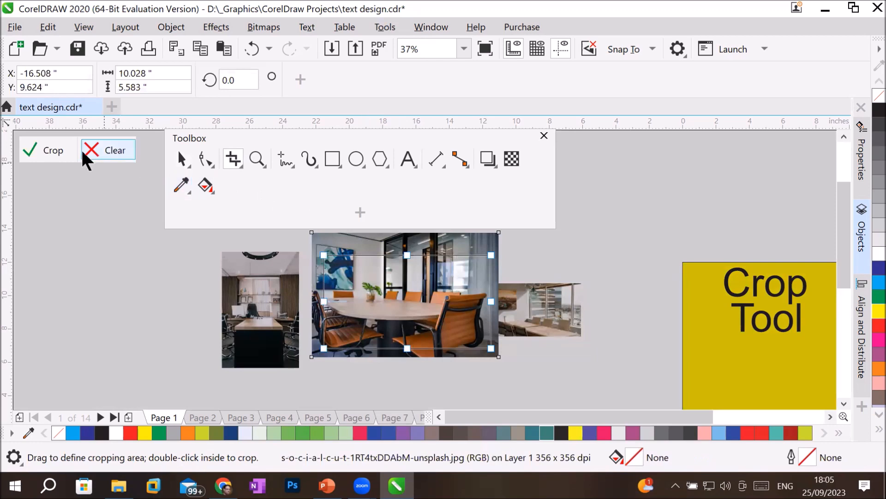
pyautogui.click(48, 153)
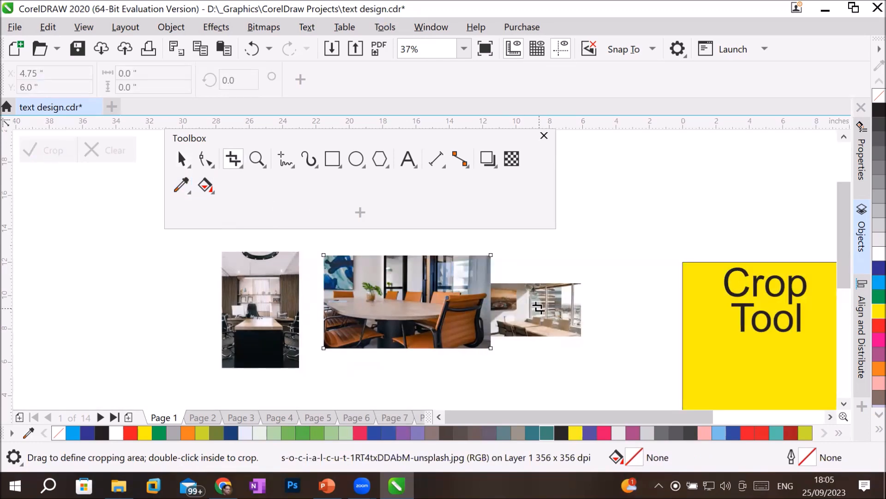
# Step: Move the small meeting-room photo clear of the conference table photo, to about X -6.182 and Y 10.902 inches
pyautogui.click(181, 159)
pyautogui.moveTo(567, 314); pyautogui.dragTo(604, 284)
pyautogui.scroll(2, 601, 255)
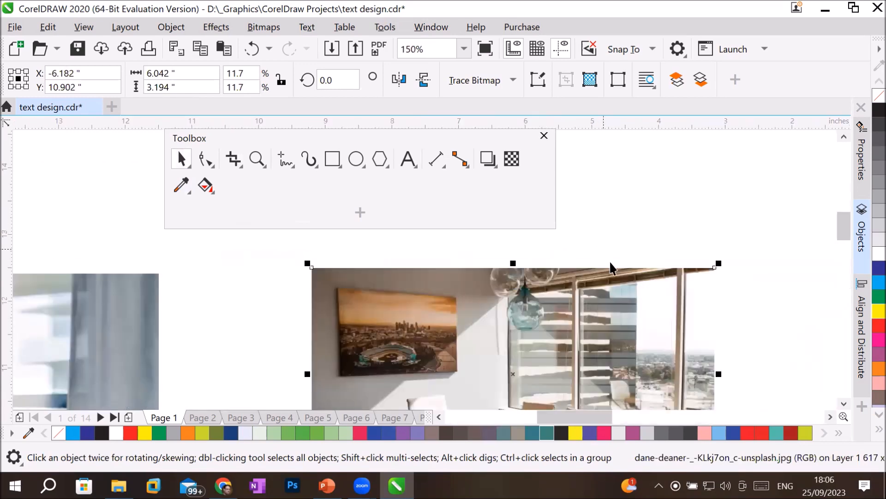
pyautogui.scroll(-1, 643, 317)
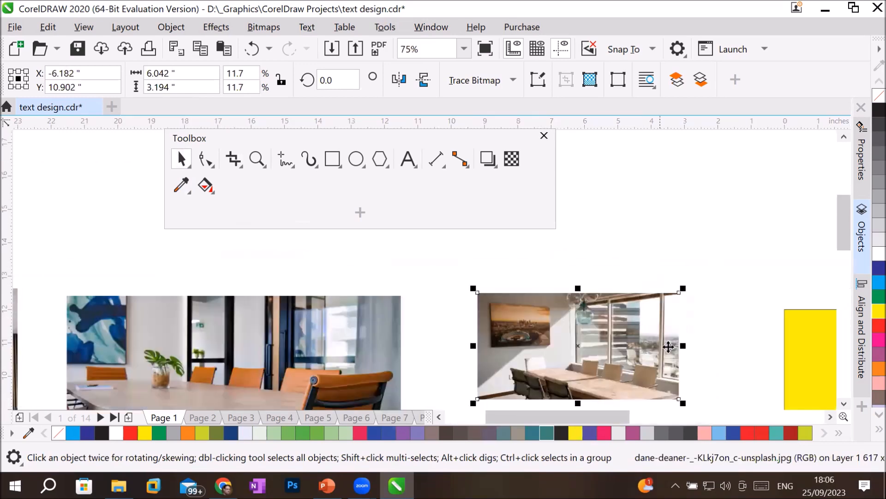
# Step: Crop the small meeting-room photo to about 5.167 by 2.486 inches, keeping the table and windows
pyautogui.click(859, 405)
pyautogui.click(857, 383)
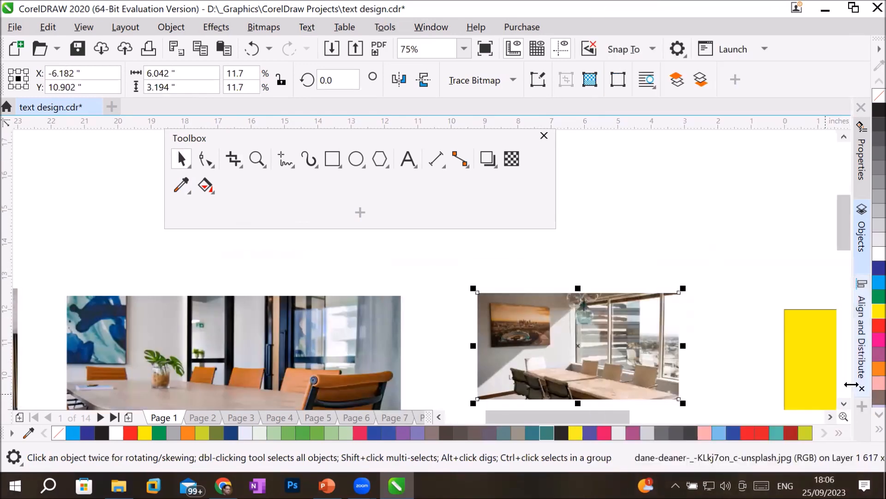
pyautogui.click(844, 404)
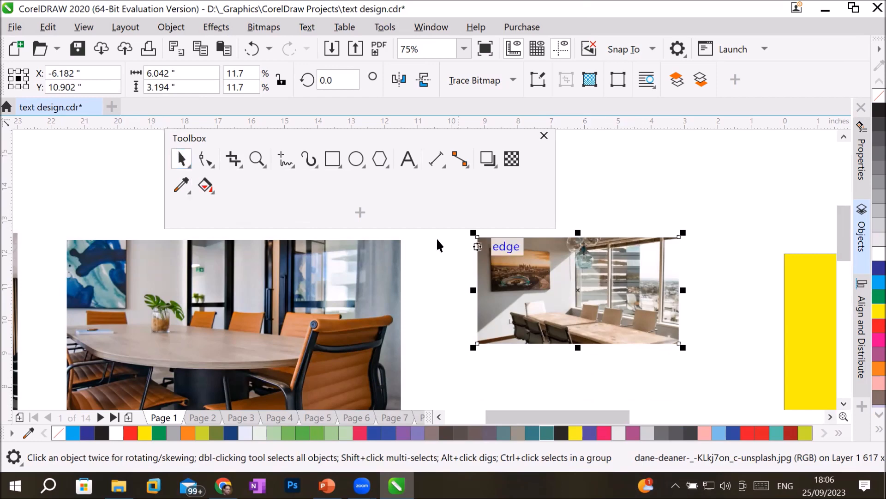
pyautogui.click(233, 159)
pyautogui.moveTo(500, 260); pyautogui.dragTo(674, 343)
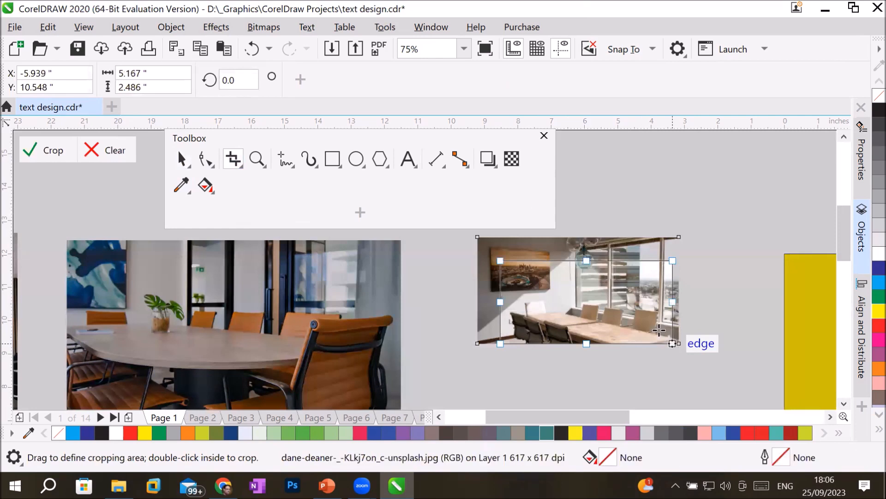
pyautogui.click(52, 151)
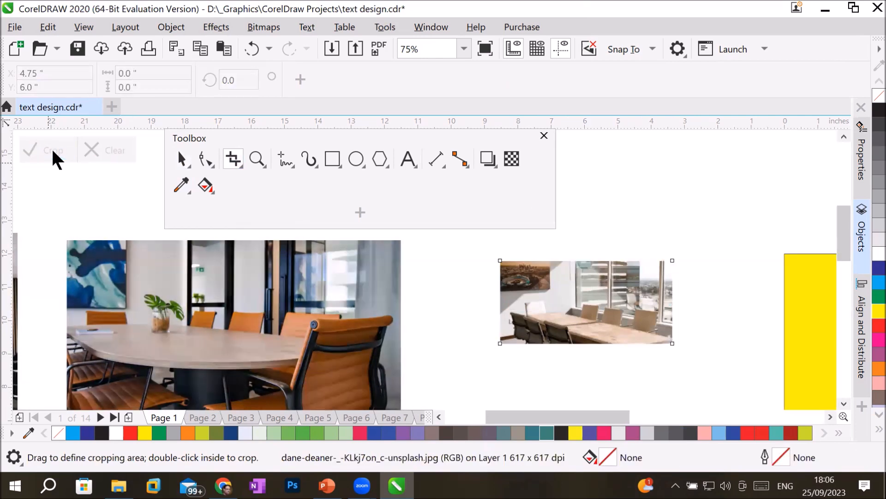
# Step: Draw an ellipse about 7.056 by 5.056 inches on the yellow page below the Crop Tool title
pyautogui.scroll(-3, 233, 255)
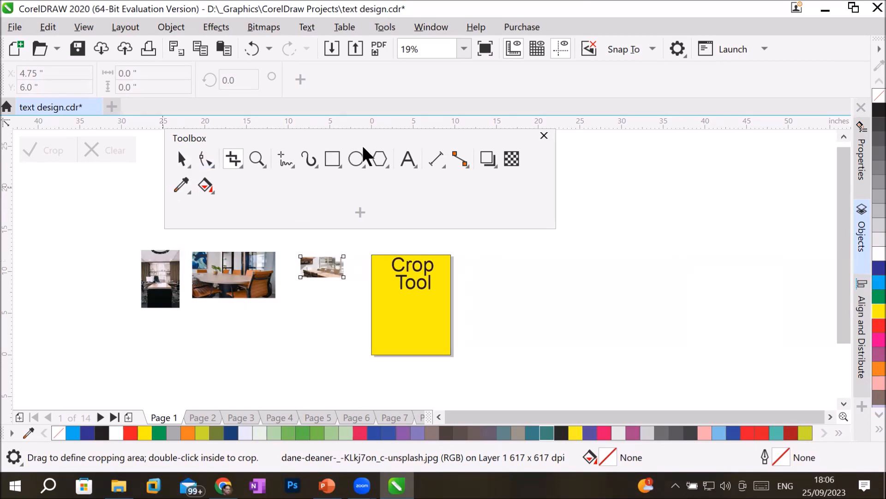
pyautogui.click(356, 159)
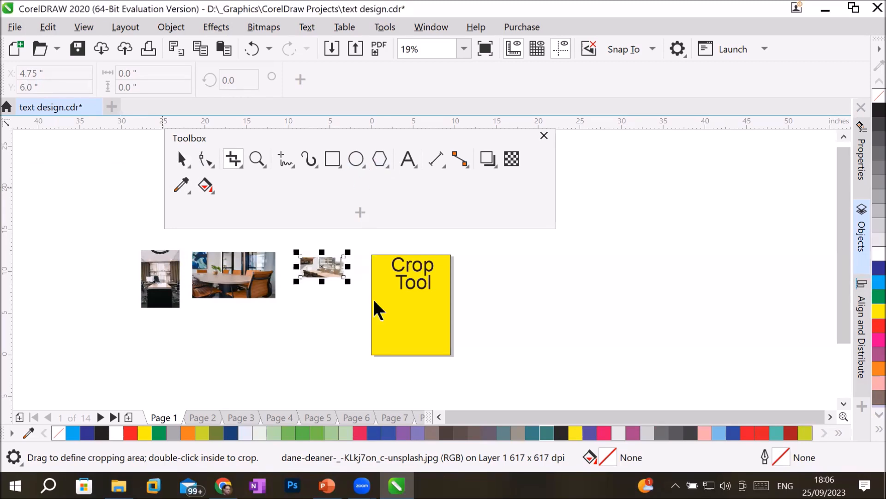
pyautogui.moveTo(380, 303); pyautogui.dragTo(436, 340)
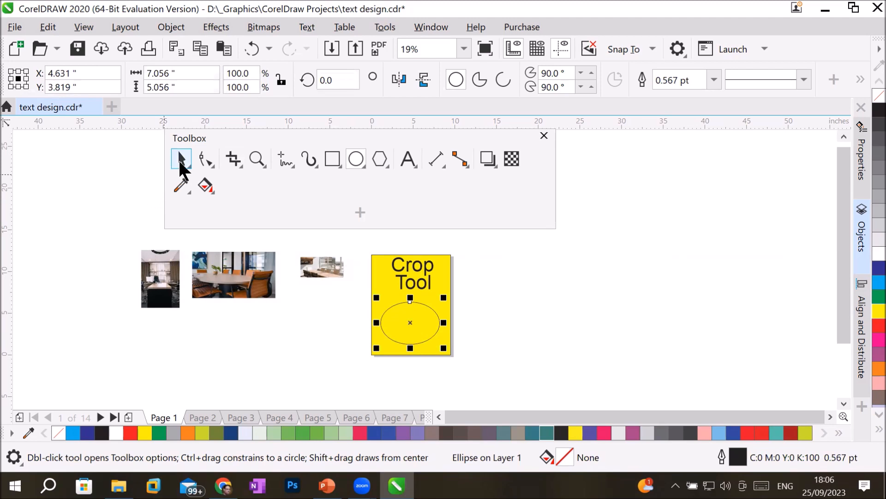
# Step: Move the conference table photo closer to the yellow page and PowerClip it inside the ellipse
pyautogui.click(181, 159)
pyautogui.click(238, 287)
pyautogui.moveTo(238, 287); pyautogui.dragTo(313, 325)
pyautogui.rightClick(314, 325)
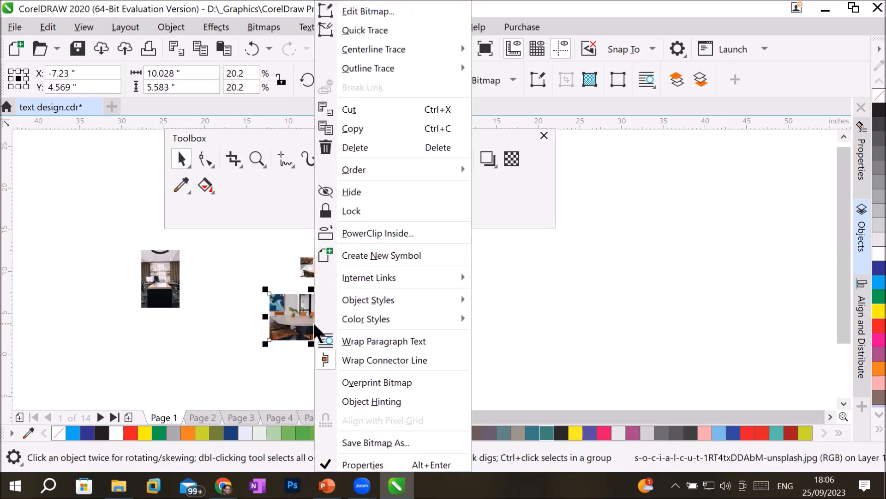
pyautogui.click(405, 234)
pyautogui.click(405, 312)
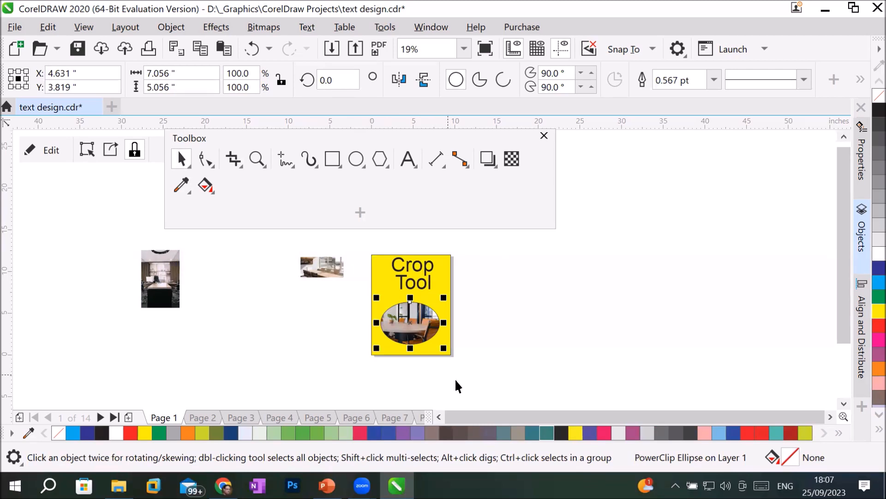
# Step: Edit the PowerClip contents, shifting the conference table photo to about X 6.77 and Y 3.249 inches, and finish editing
pyautogui.scroll(3, 455, 386)
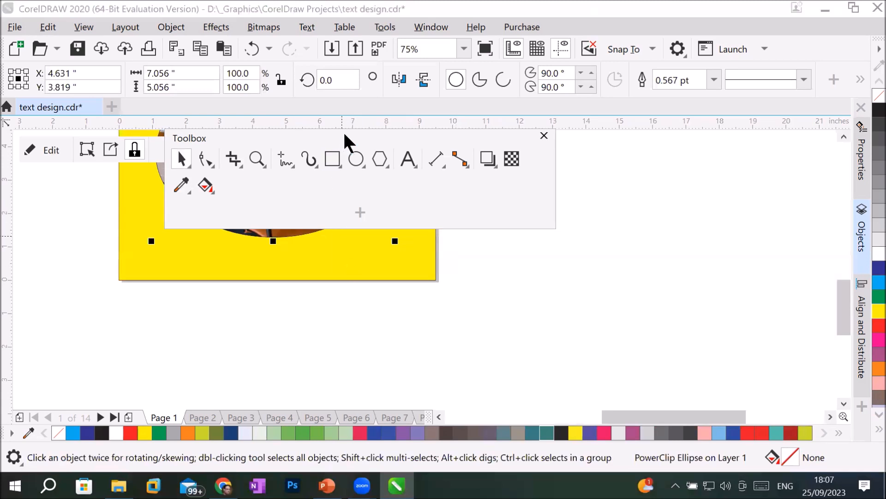
pyautogui.moveTo(345, 137); pyautogui.dragTo(662, 270)
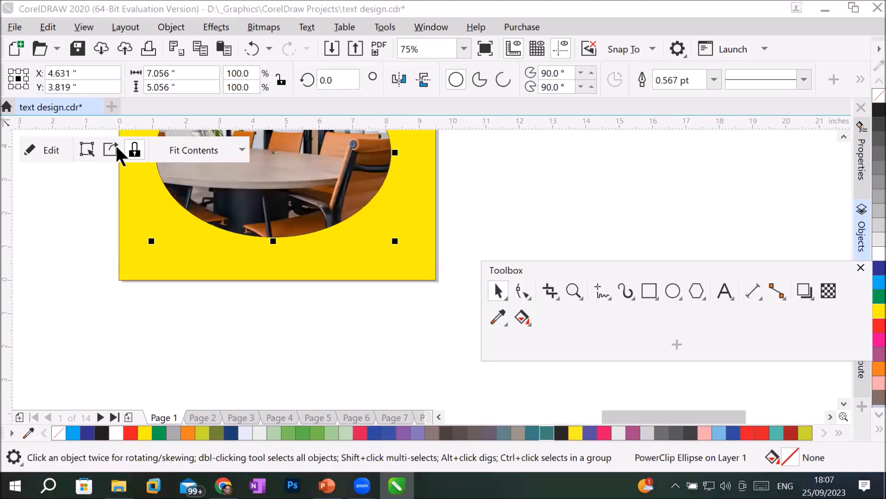
pyautogui.click(31, 150)
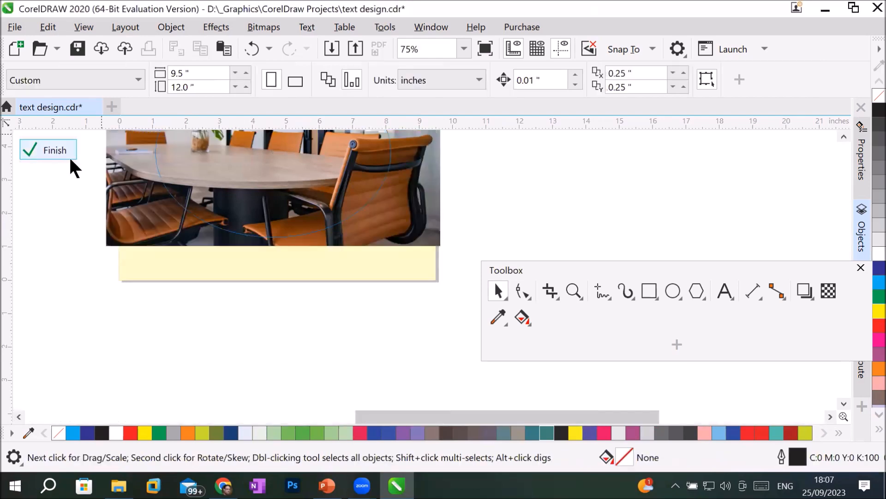
pyautogui.click(844, 137)
pyautogui.click(844, 137)
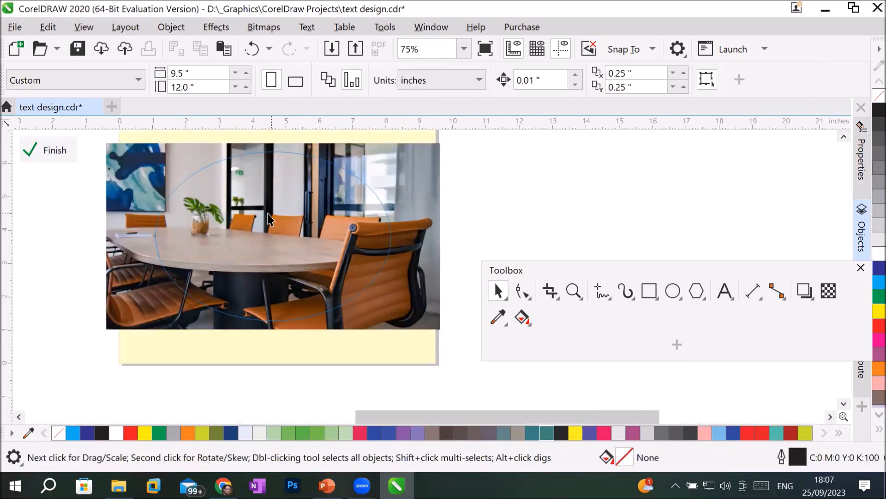
pyautogui.moveTo(267, 218); pyautogui.dragTo(342, 254)
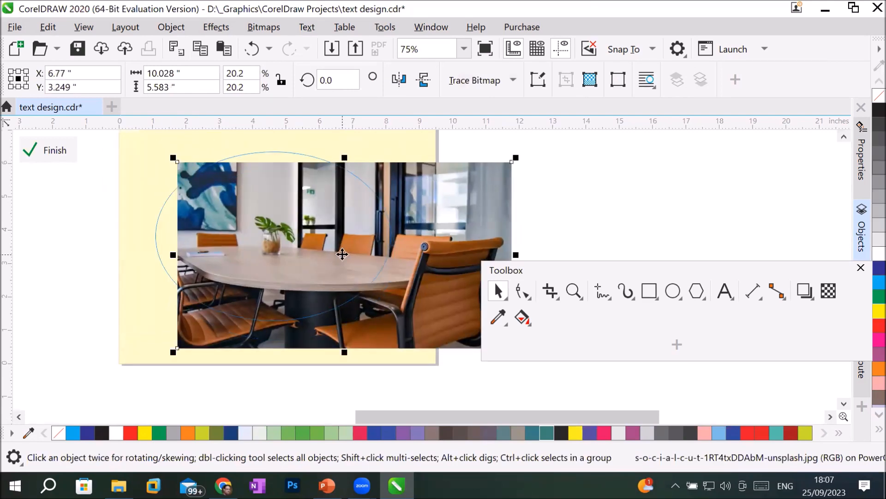
pyautogui.click(61, 150)
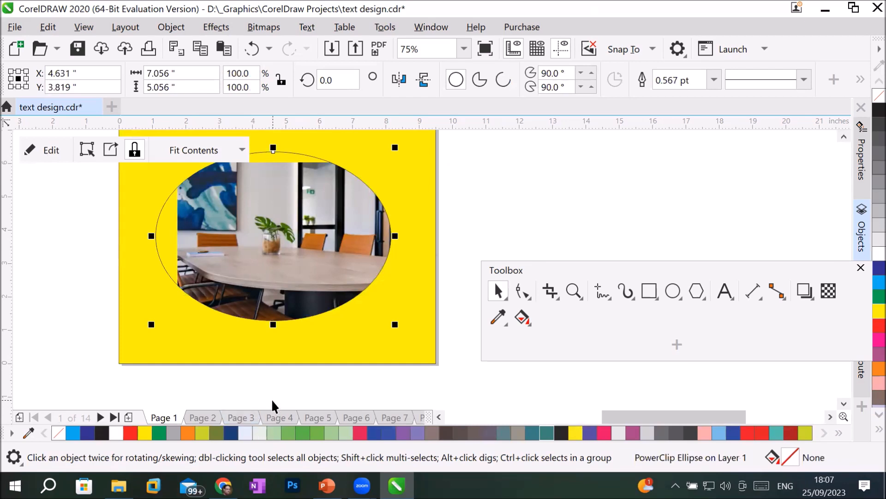
# Step: Rotate the photo inside the PowerClip ellipse to about 22.49 degrees and recentre it at about X 4.575, Y 3.805 inches
pyautogui.click(45, 150)
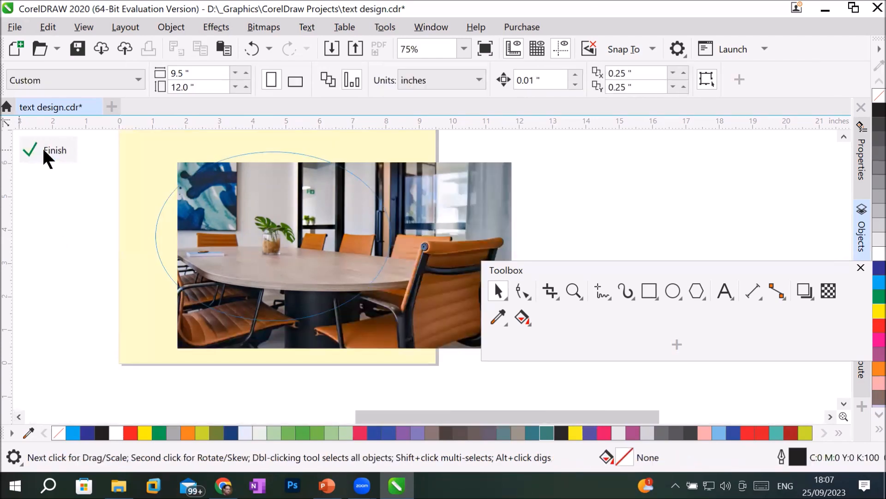
pyautogui.click(434, 197)
pyautogui.click(506, 164)
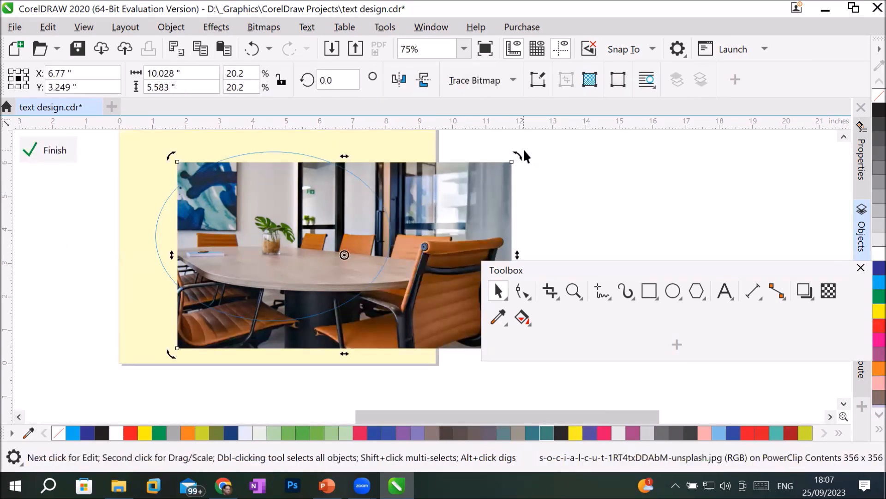
pyautogui.moveTo(518, 155); pyautogui.dragTo(451, 113)
pyautogui.moveTo(349, 196); pyautogui.dragTo(262, 194)
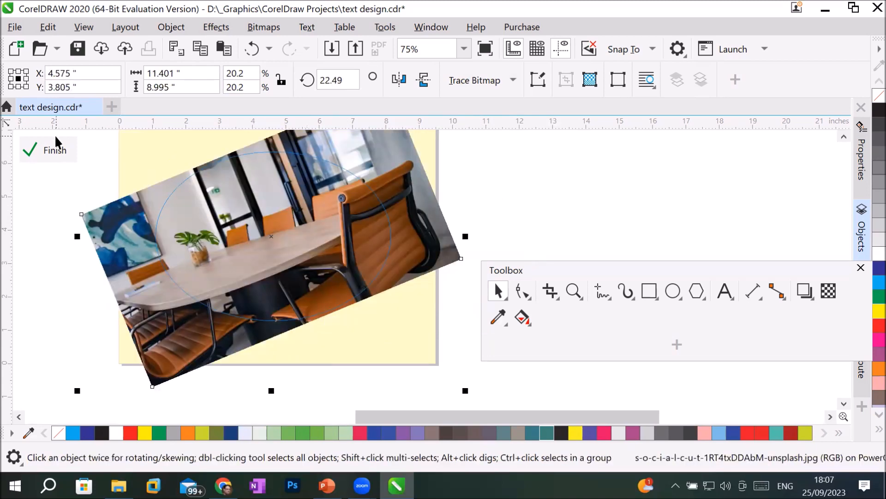
pyautogui.click(60, 151)
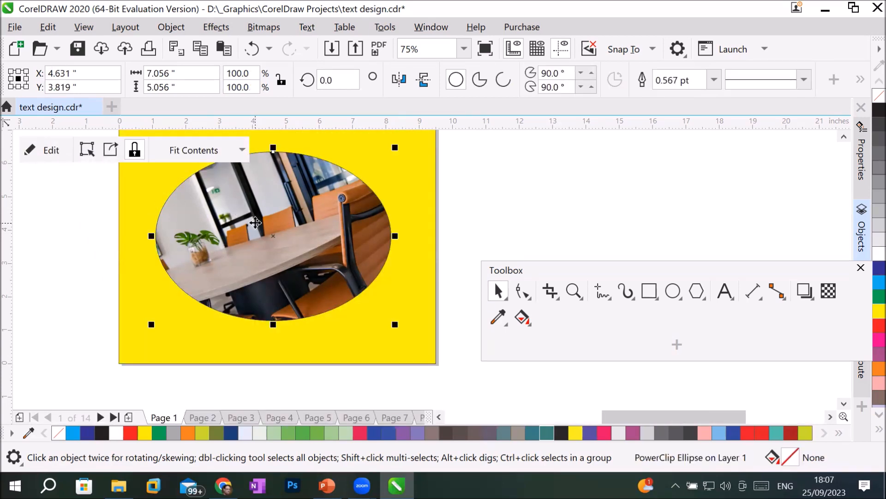
# Step: Skew the photo inside the ellipse vertically to about 11.401 by 7.625 inches and reposition it at about X 4.395, Y 3.886 inches
pyautogui.click(53, 152)
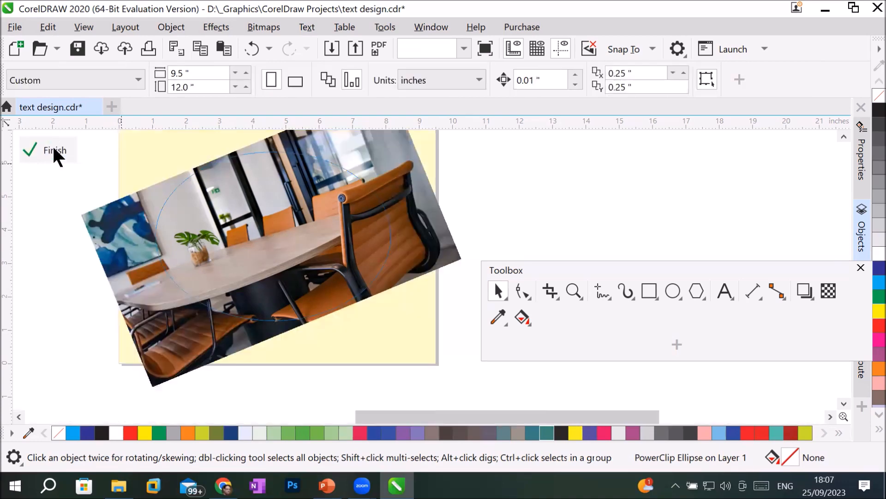
pyautogui.moveTo(230, 225); pyautogui.dragTo(259, 218)
pyautogui.click(259, 218)
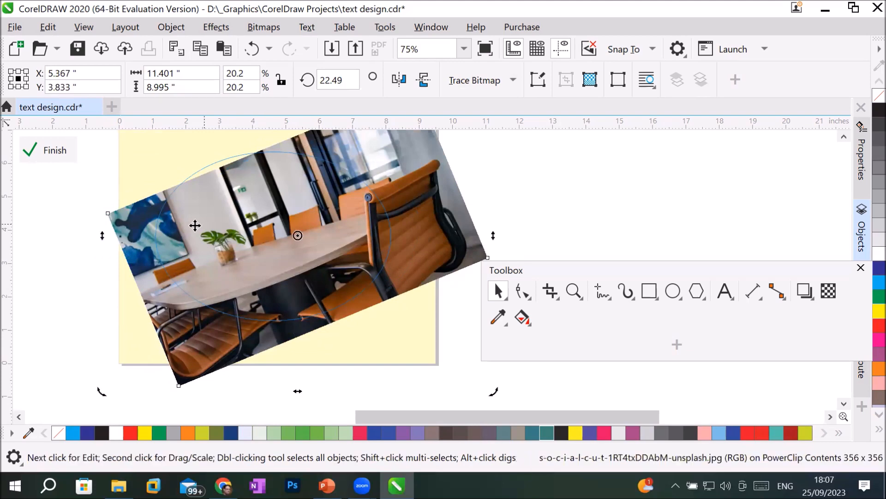
pyautogui.moveTo(104, 236); pyautogui.dragTo(106, 165)
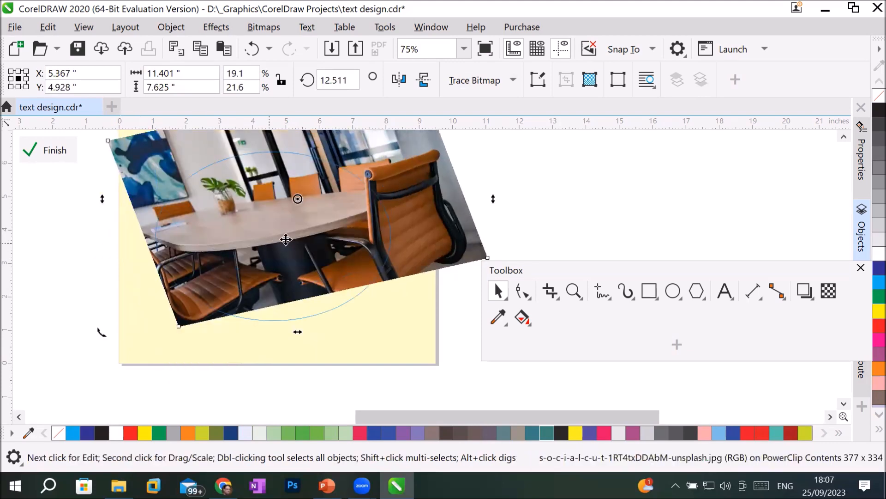
pyautogui.moveTo(286, 241); pyautogui.dragTo(254, 273)
pyautogui.click(30, 149)
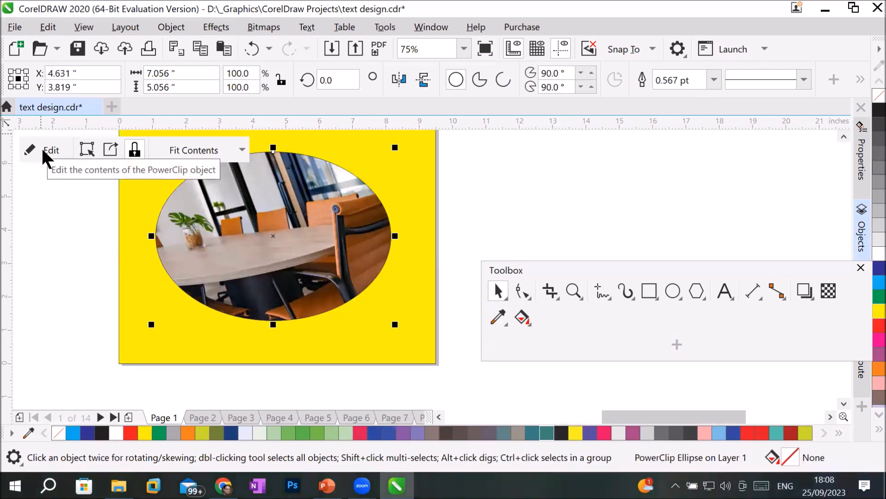
# Step: Select the PowerClip contents directly on the page and scale the photo to about 11.325 by 7.574 inches
pyautogui.click(86, 149)
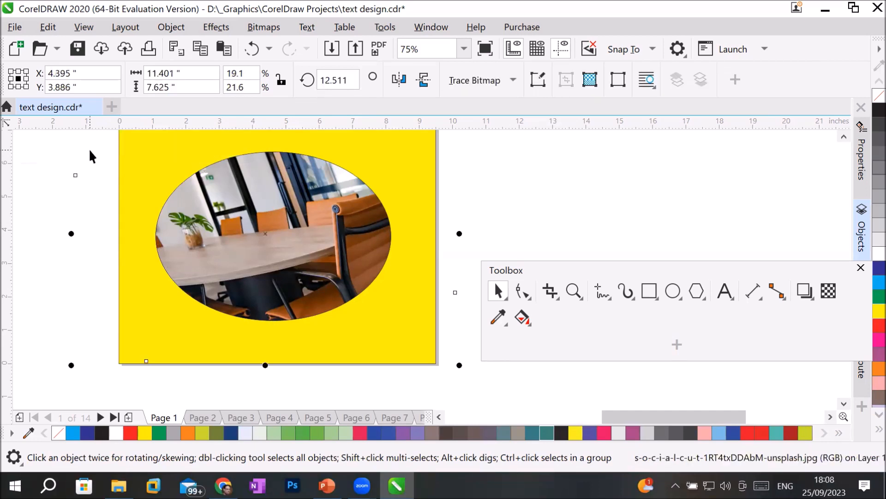
pyautogui.moveTo(71, 365)
pyautogui.mouseDown()
pyautogui.moveTo(112, 322)
pyautogui.moveTo(188, 284)
pyautogui.moveTo(48, 360)
pyautogui.moveTo(58, 363)
pyautogui.mouseUp()
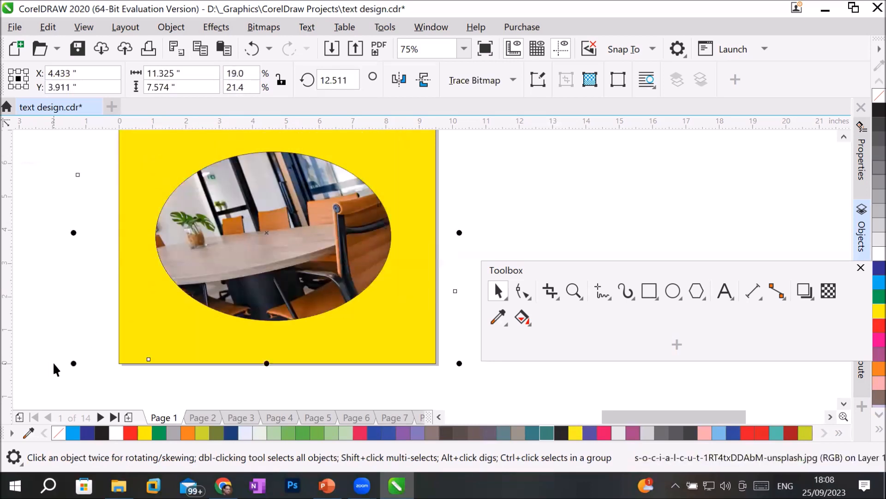
pyautogui.click(274, 241)
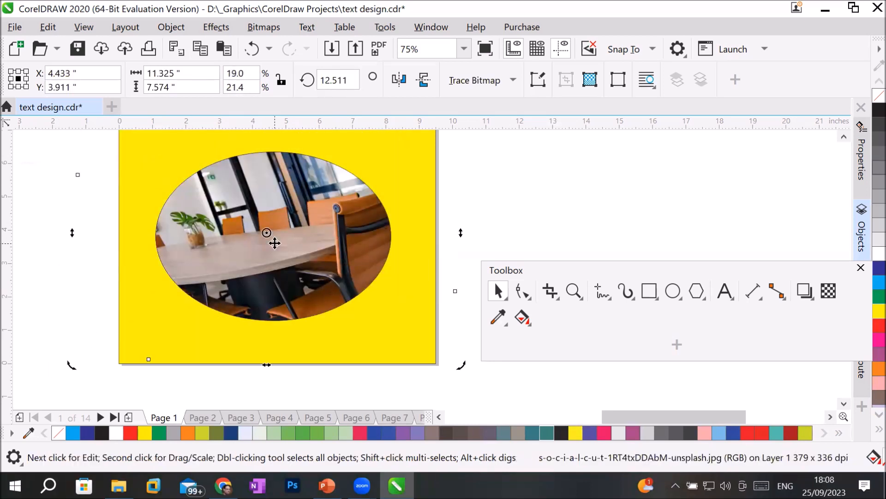
pyautogui.click(275, 243)
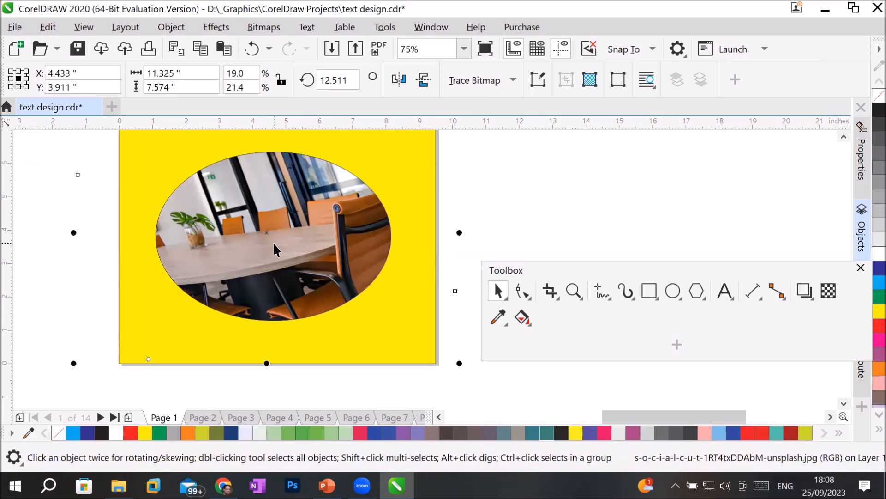
pyautogui.click(601, 201)
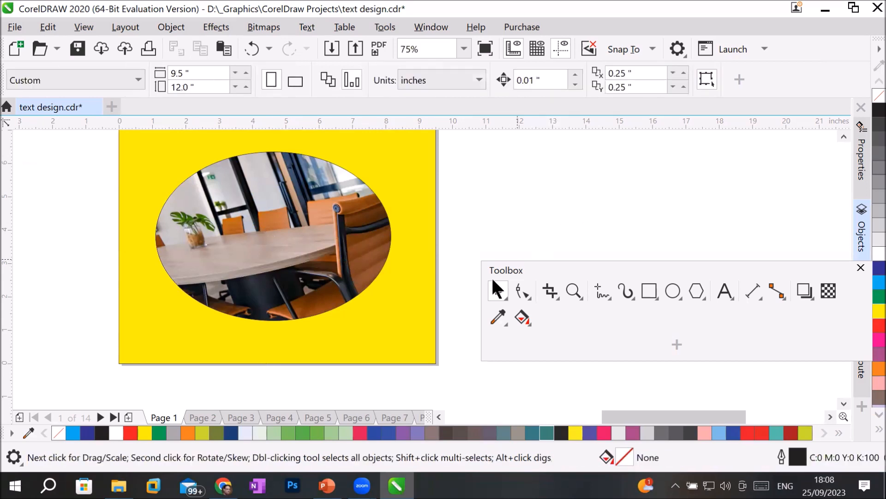
# Step: Toggle the PowerClip contents lock, leave it locked, and move the ellipse with its photo to about X 3.589, Y 3.291 inches
pyautogui.click(295, 222)
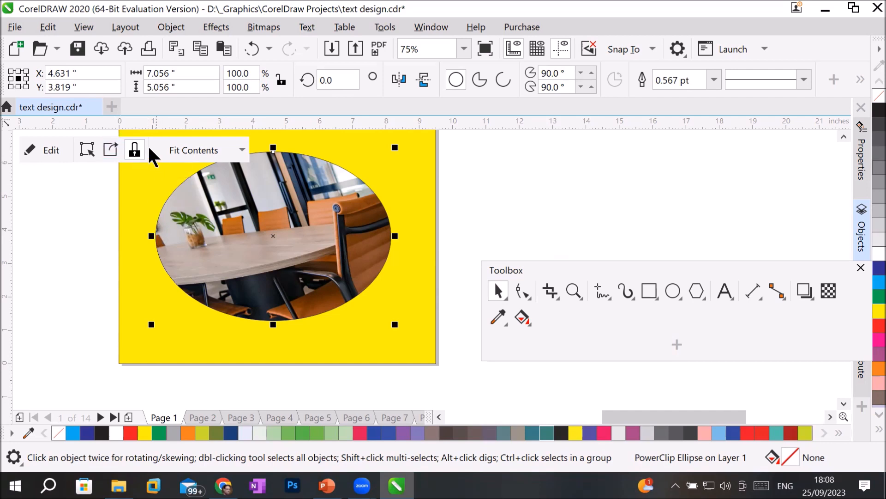
pyautogui.click(134, 147)
pyautogui.click(133, 147)
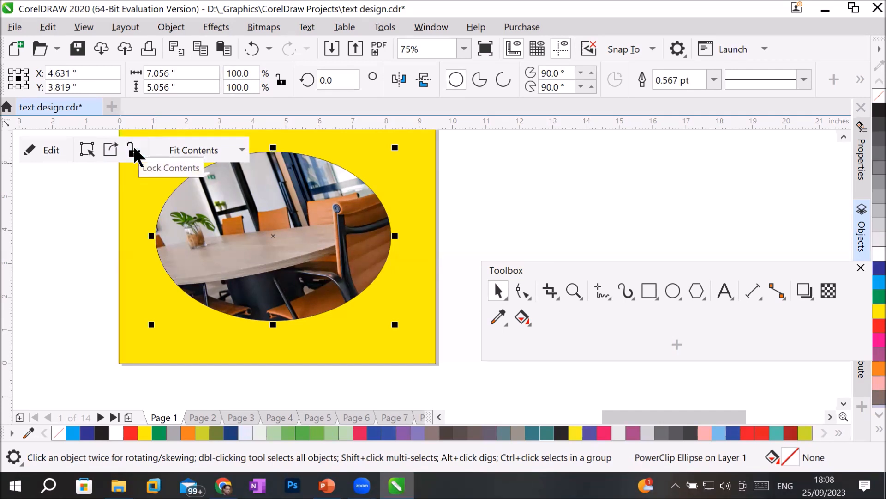
pyautogui.click(134, 148)
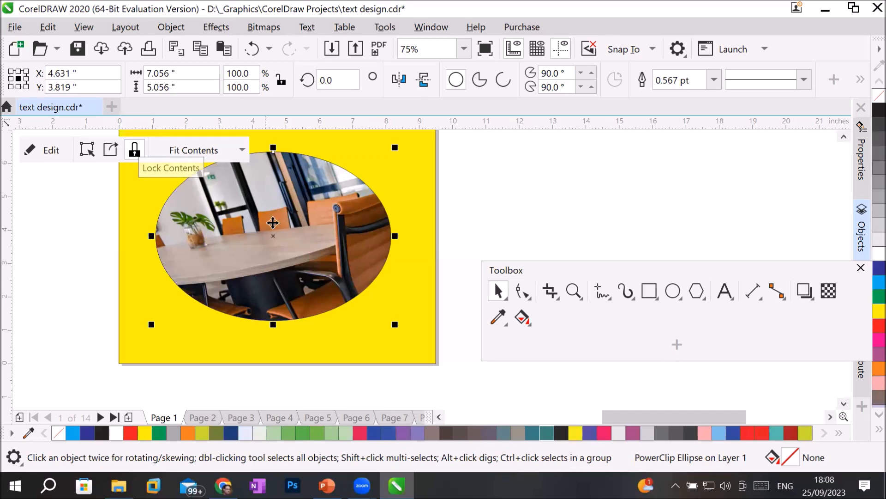
pyautogui.moveTo(282, 238); pyautogui.dragTo(259, 251)
pyautogui.moveTo(258, 252); pyautogui.dragTo(257, 251)
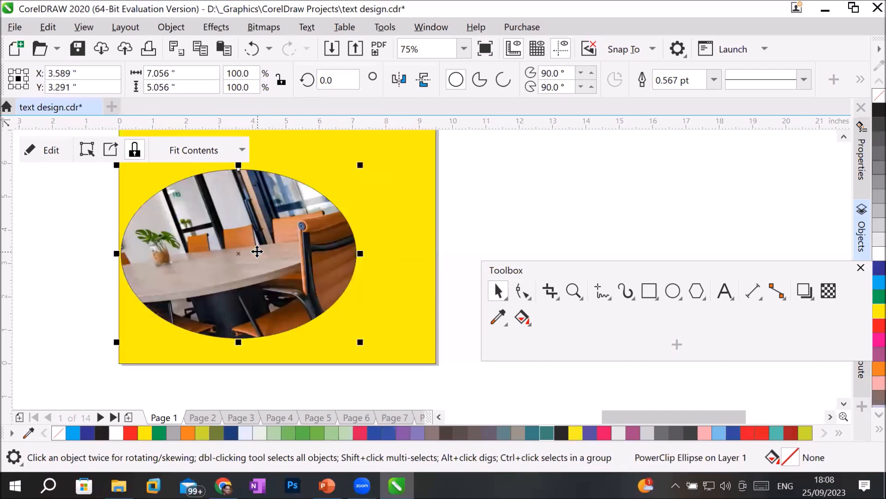
# Step: Unlock the PowerClip contents and move the ellipse frame independently over the photo to about X 4.597, Y 3.583 inches
pyautogui.click(133, 150)
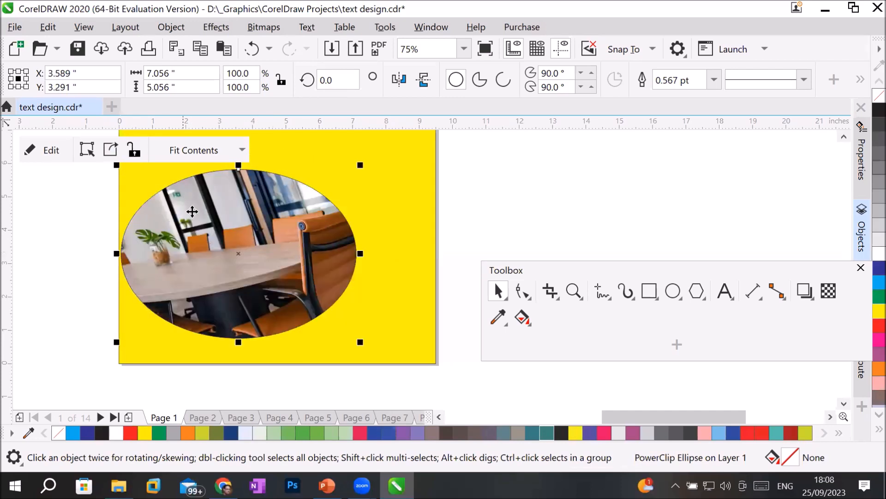
pyautogui.moveTo(193, 217); pyautogui.dragTo(317, 211)
pyautogui.moveTo(360, 249); pyautogui.dragTo(505, 204)
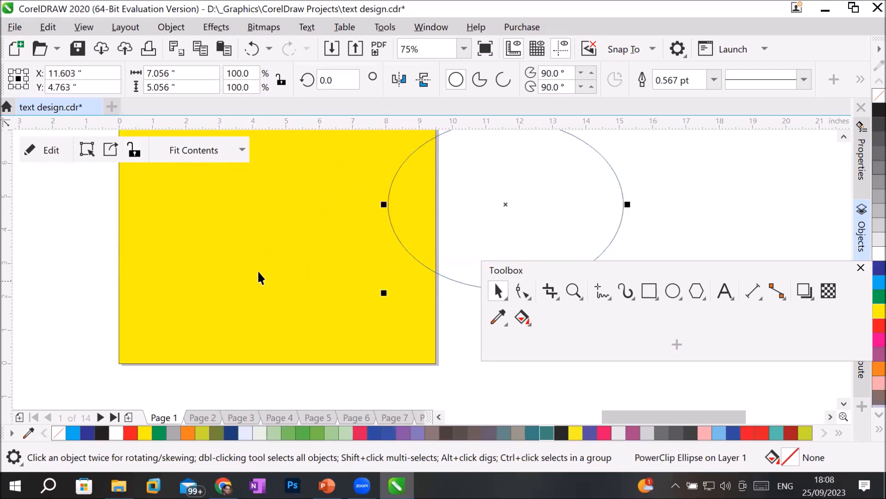
pyautogui.moveTo(526, 172); pyautogui.dragTo(320, 227)
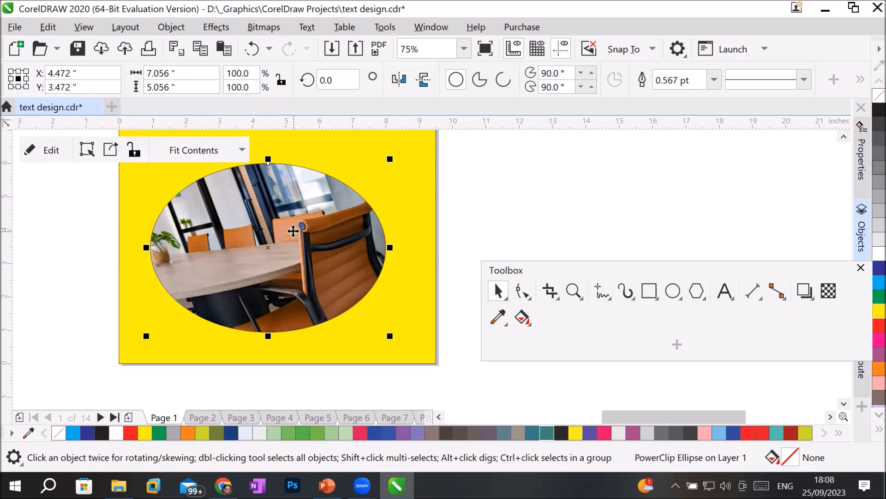
pyautogui.moveTo(293, 231)
pyautogui.mouseDown()
pyautogui.moveTo(296, 263)
pyautogui.moveTo(246, 303)
pyautogui.moveTo(198, 319)
pyautogui.moveTo(354, 326)
pyautogui.moveTo(350, 340)
pyautogui.moveTo(417, 394)
pyautogui.moveTo(411, 368)
pyautogui.moveTo(449, 234)
pyautogui.moveTo(586, 196)
pyautogui.moveTo(289, 263)
pyautogui.moveTo(306, 239)
pyautogui.mouseUp()
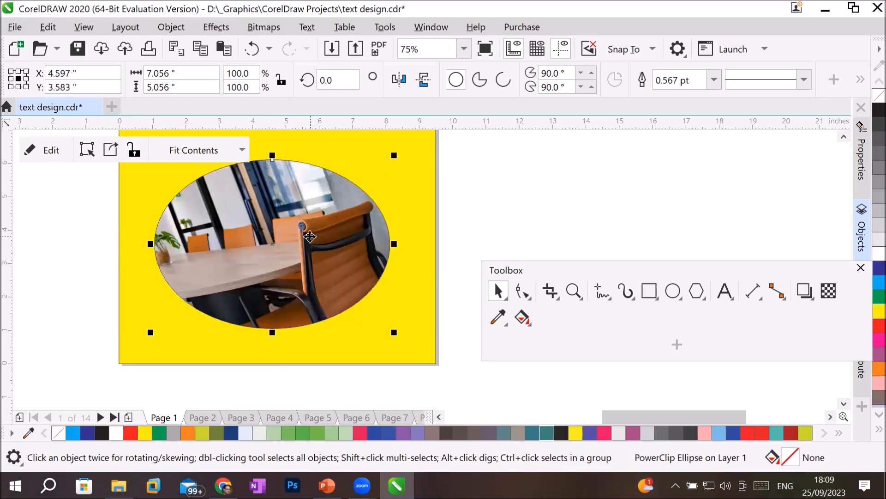
# Step: Lock the PowerClip contents and move the ellipse together with its photo to about X 5.23, Y 3.319 inches
pyautogui.click(128, 152)
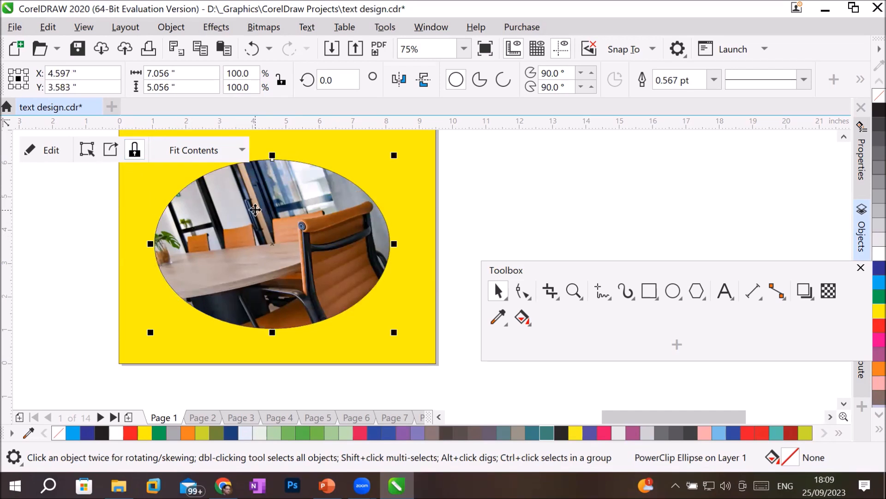
pyautogui.moveTo(255, 210); pyautogui.dragTo(298, 234)
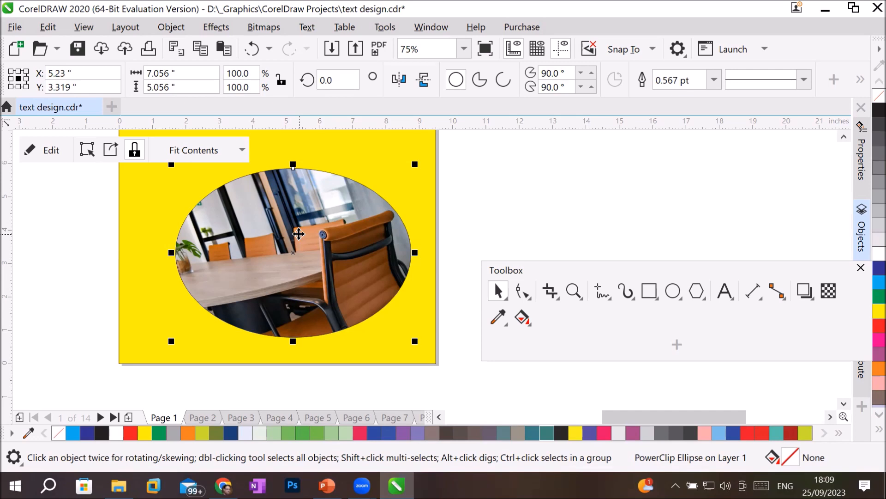
pyautogui.click(129, 150)
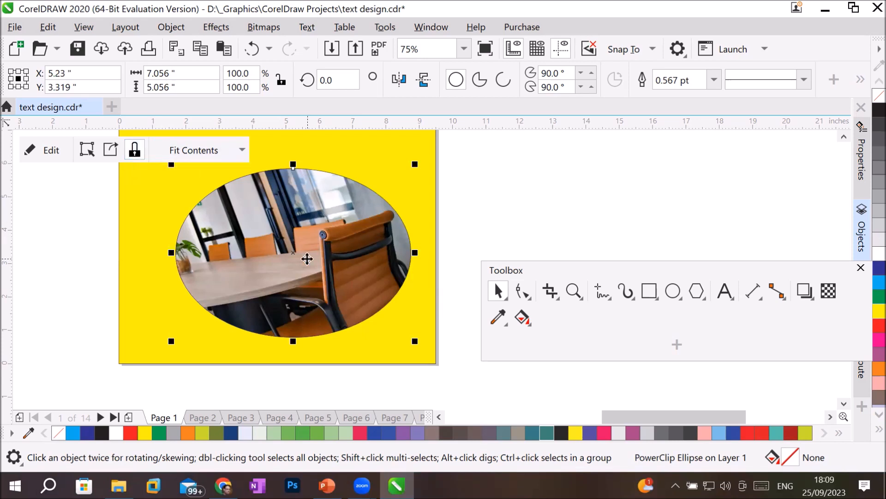
# Step: Extract the photo from the PowerClip to beside the page and move the empty ellipse to about X 4.189, Y 3.958 inches
pyautogui.click(110, 149)
pyautogui.moveTo(217, 213); pyautogui.dragTo(577, 211)
pyautogui.moveTo(271, 251); pyautogui.dragTo(237, 229)
pyautogui.scroll(-3, 353, 337)
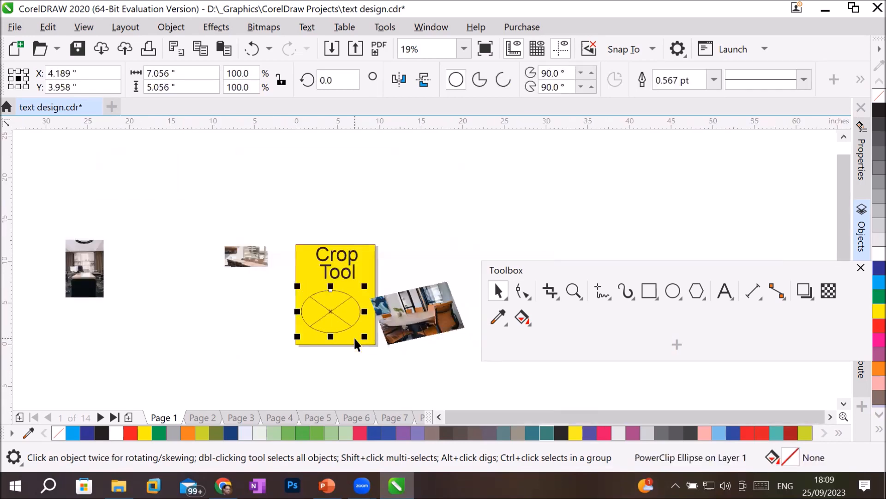
# Step: PowerClip the small meeting-room photo beside the page inside the empty ellipse and fit its contents with Stretch to Fill
pyautogui.scroll(1, 354, 337)
pyautogui.moveTo(165, 187); pyautogui.dragTo(207, 289)
pyautogui.rightClick(208, 289)
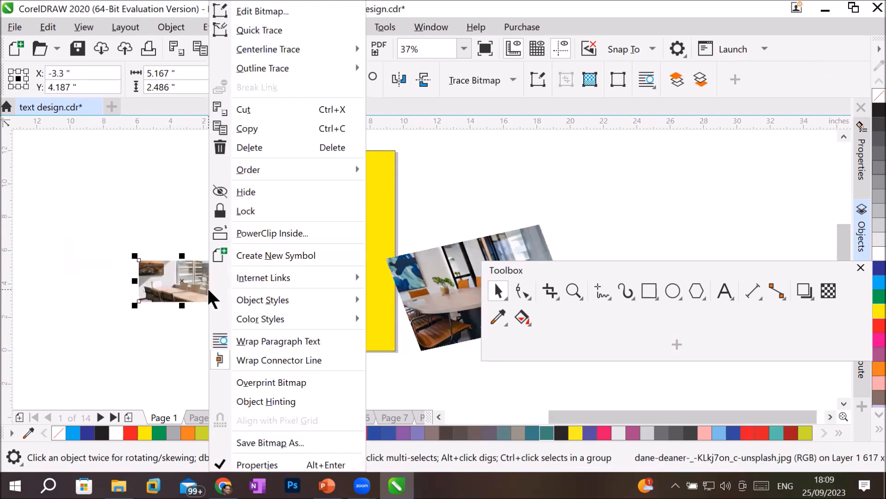
pyautogui.click(306, 233)
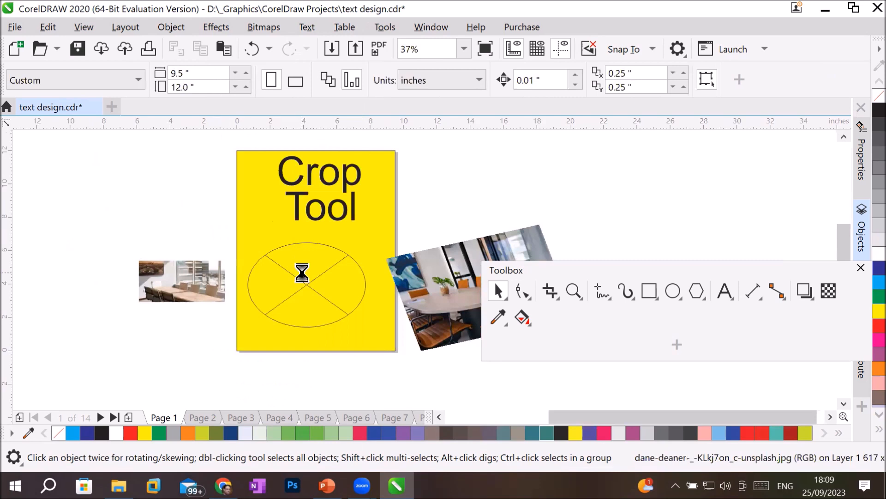
pyautogui.click(297, 272)
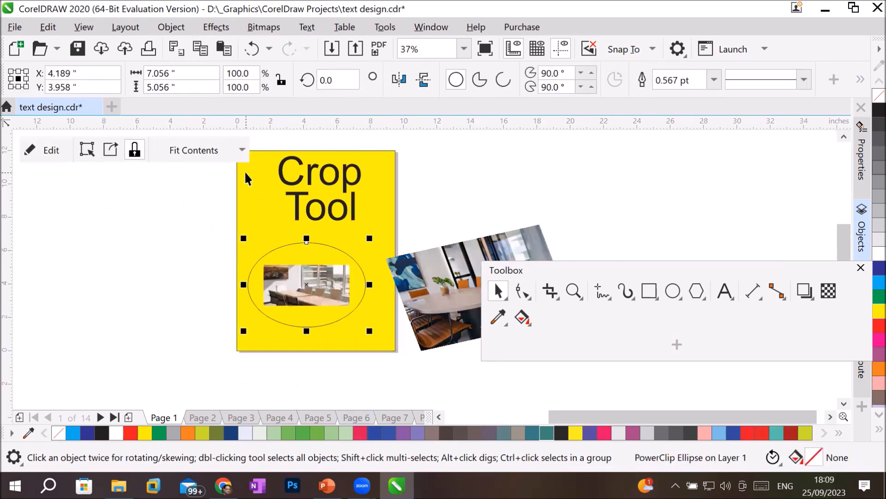
pyautogui.click(242, 150)
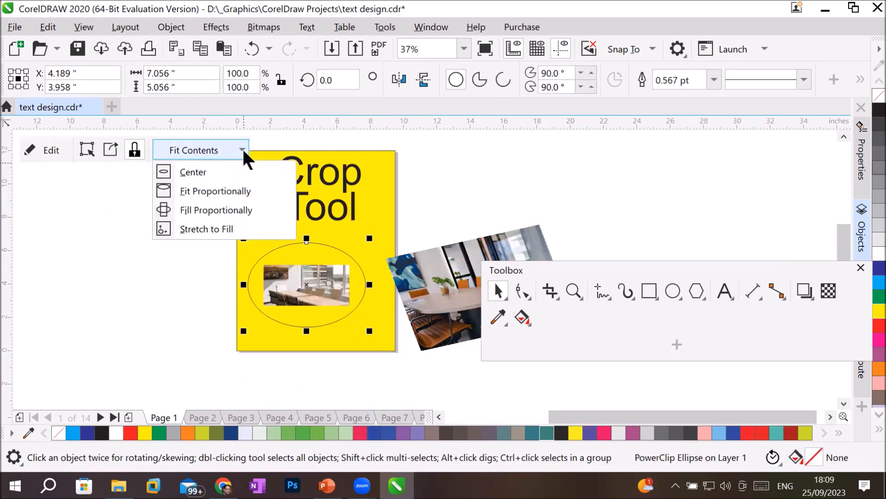
pyautogui.click(220, 221)
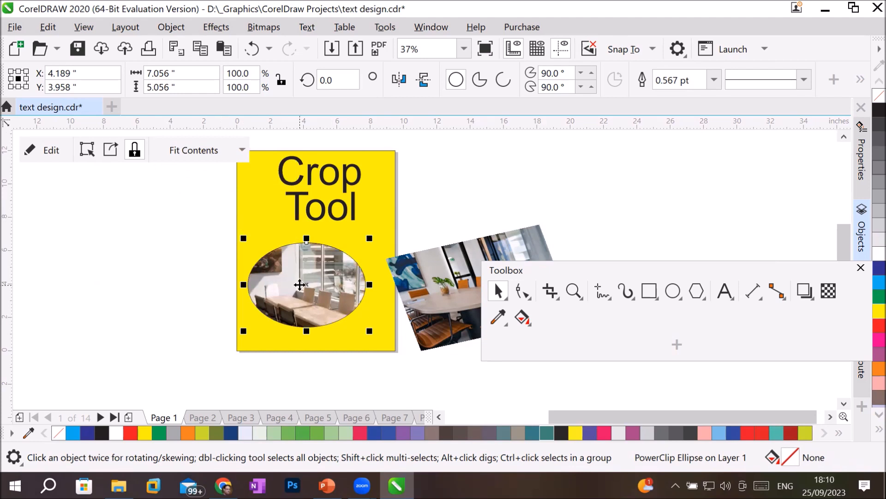
# Step: Delete the tilted photo lying beside the page
pyautogui.scroll(-3, 297, 283)
pyautogui.scroll(2, 301, 282)
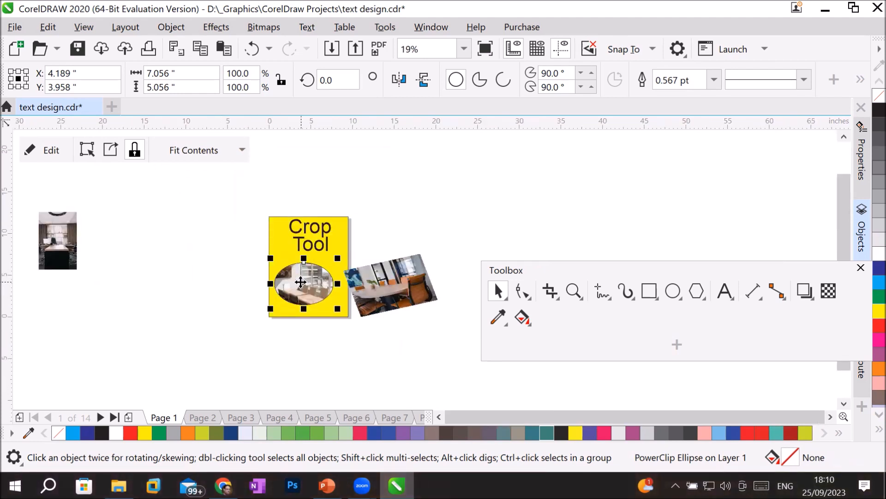
pyautogui.click(829, 416)
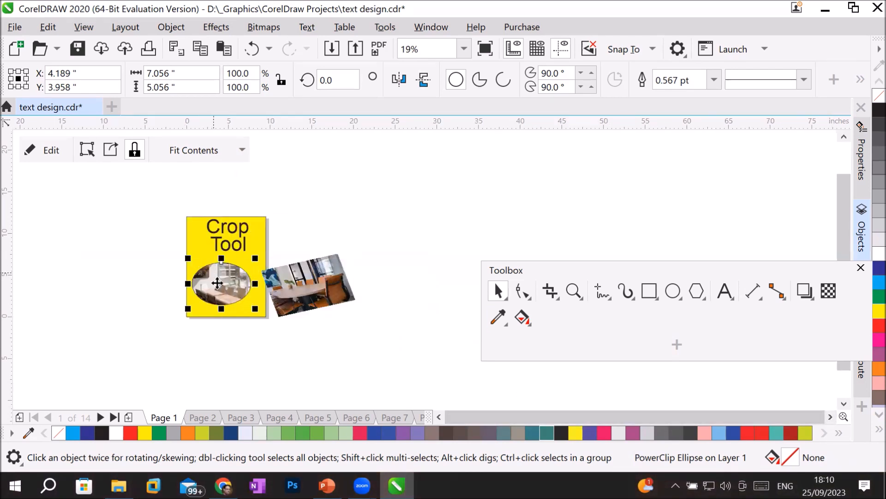
pyautogui.click(219, 188)
pyautogui.moveTo(292, 292); pyautogui.dragTo(423, 230)
pyautogui.press('Delete')
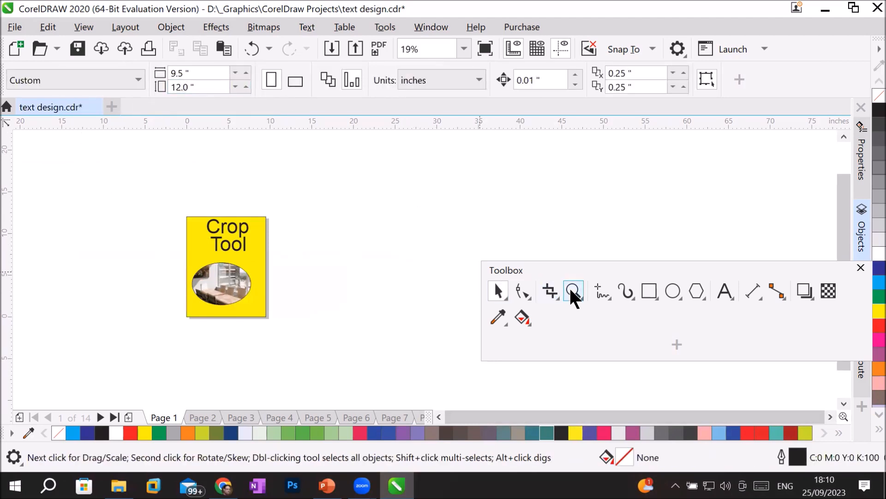
# Step: Draw a small ellipse about 0.875 by 0.972 inches on the page's right edge and fill it with blue (C100 M100 Y0 K0)
pyautogui.click(672, 291)
pyautogui.scroll(3, 255, 253)
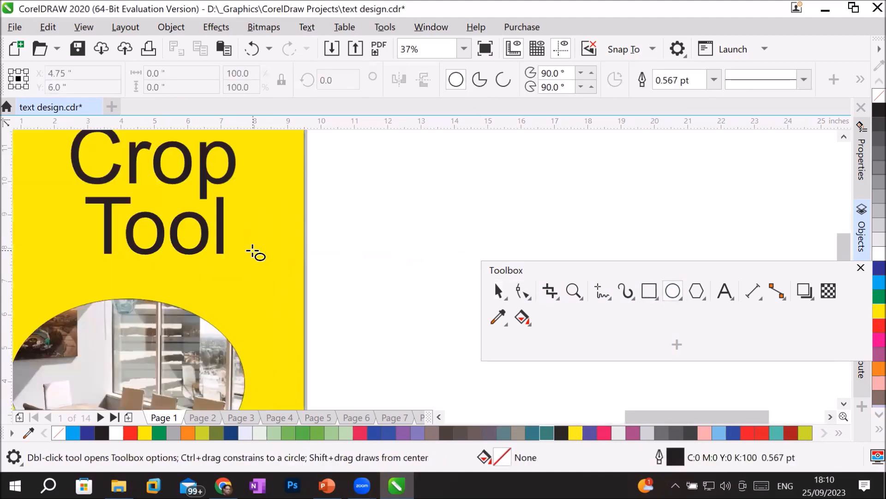
pyautogui.moveTo(298, 212); pyautogui.dragTo(331, 249)
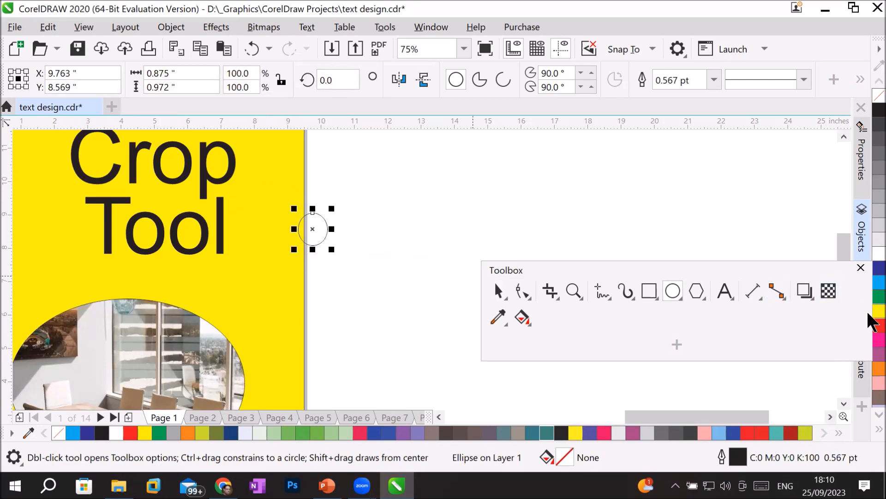
pyautogui.click(879, 269)
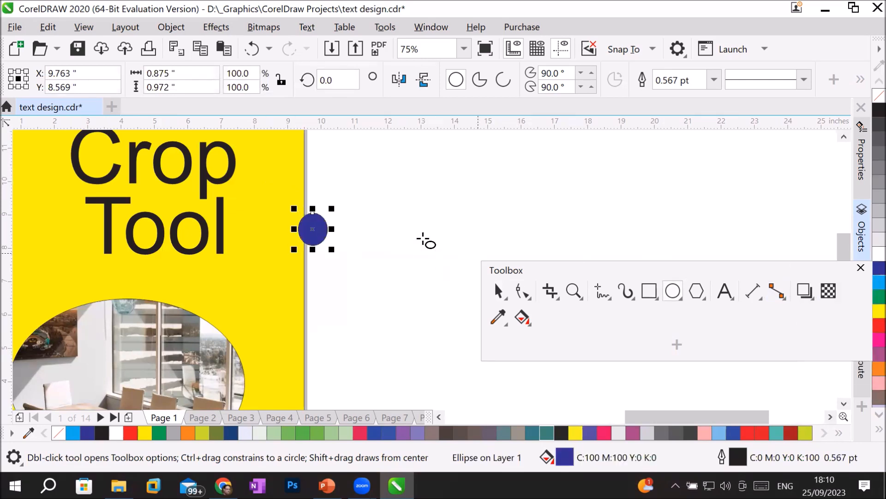
# Step: Move the blue ellipse onto the page's left edge near the upper corner, at about X 0.0, Y 11.027 inches
pyautogui.scroll(-3, 413, 238)
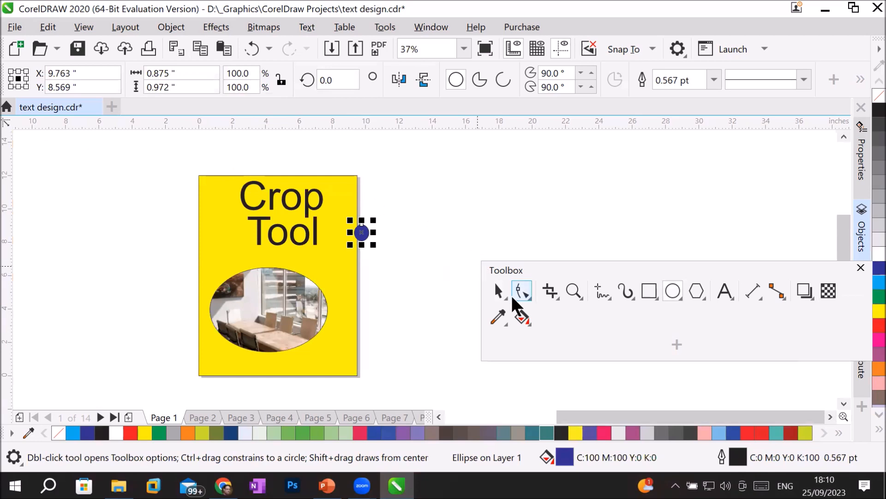
pyautogui.click(498, 285)
pyautogui.moveTo(369, 233); pyautogui.dragTo(197, 191)
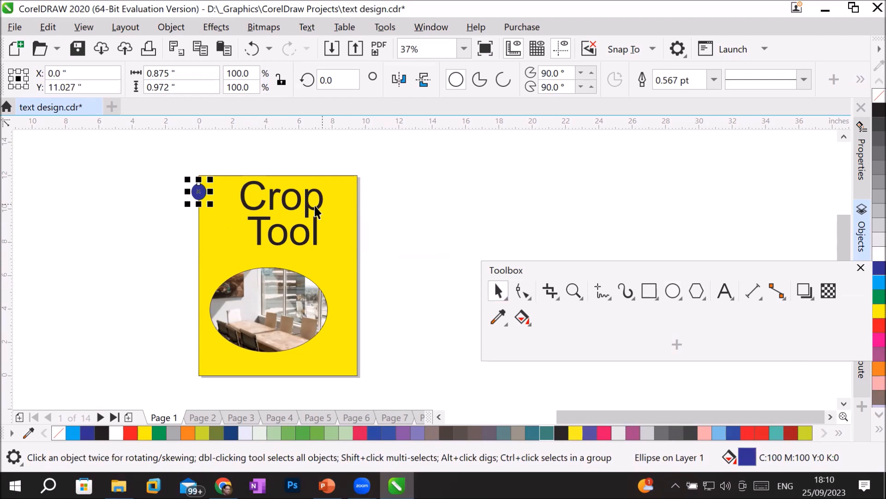
# Step: Copy the blue ellipse just below itself to about X 0.04, Y 9.583 inches and repeat the duplication six times down the page's left edge
pyautogui.moveTo(199, 191); pyautogui.dragTo(192, 215)
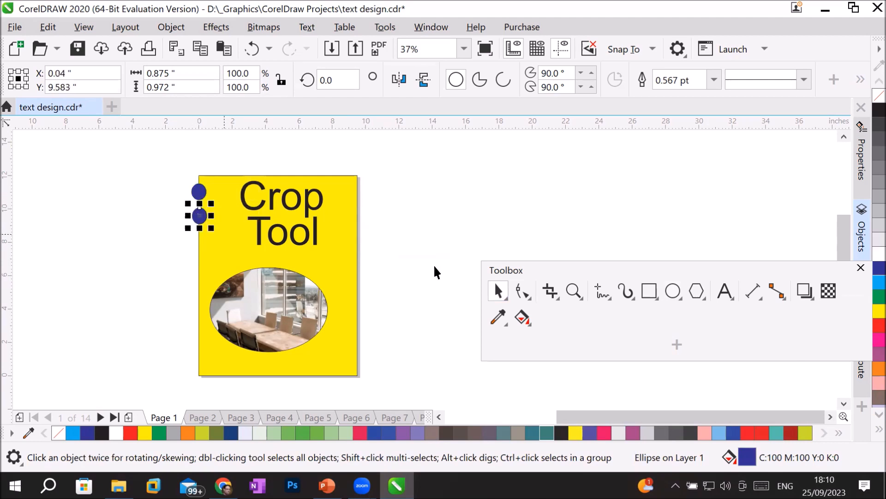
pyautogui.hotkey('ctrl', 'r')
pyautogui.hotkey('ctrl', 'r')
pyautogui.hotkey('ctrl', 'r')
pyautogui.hotkey('ctrl', 'r')
pyautogui.hotkey('ctrl', 'r')
pyautogui.hotkey('ctrl', 'r')
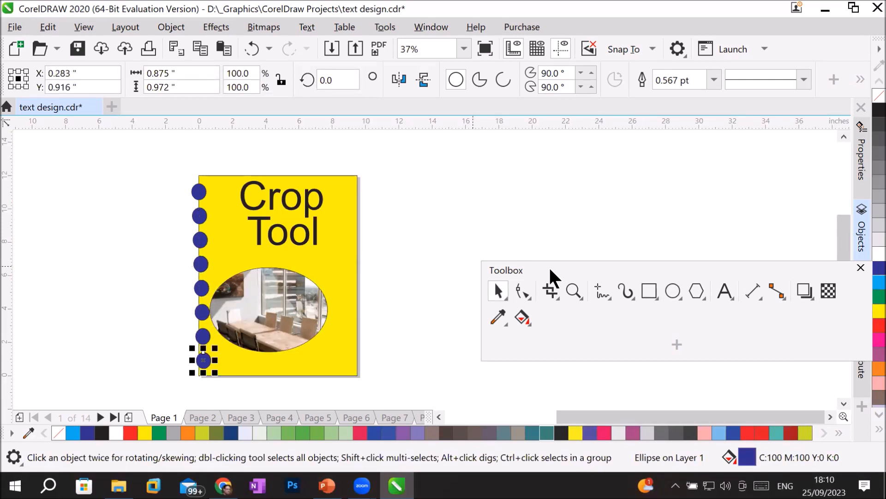
# Step: Copy the whole column of blue ellipses to the page's right edge, at about X 9.835, Y 5.735 inches
pyautogui.moveTo(160, 173); pyautogui.dragTo(214, 389)
pyautogui.moveTo(201, 345); pyautogui.dragTo(364, 350)
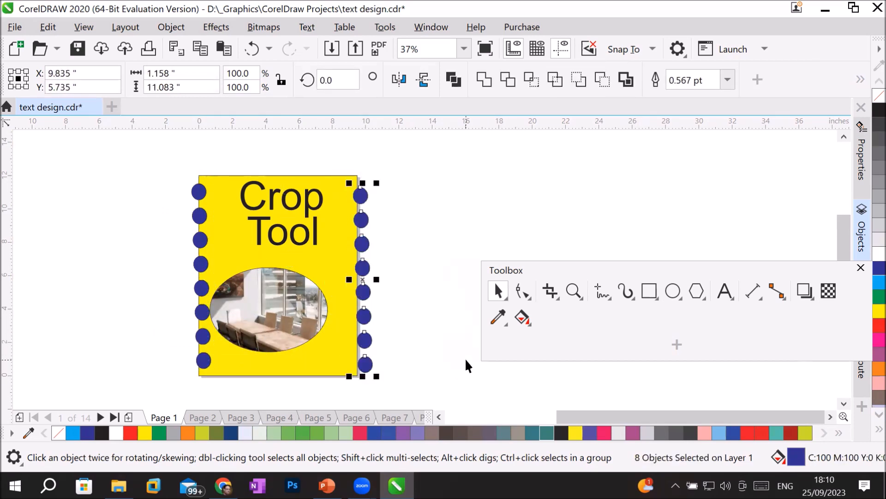
pyautogui.click(364, 315)
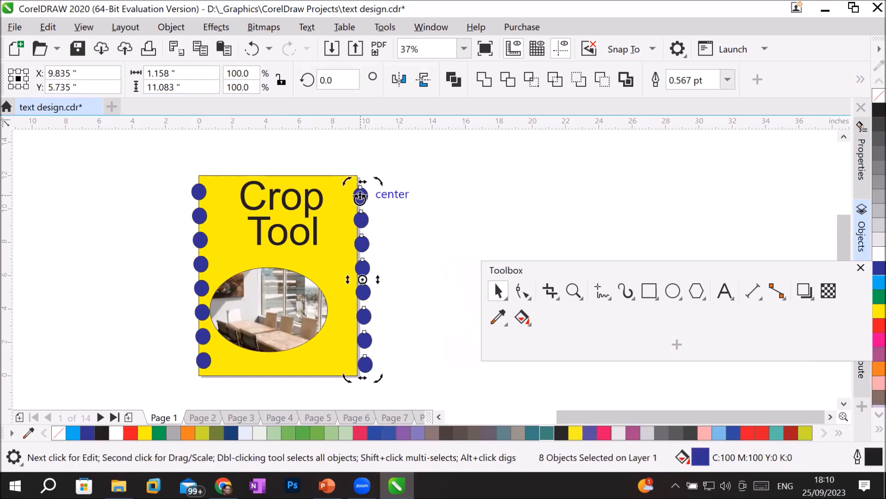
pyautogui.moveTo(361, 200); pyautogui.dragTo(434, 168)
pyautogui.hotkey('ctrl', 'z')
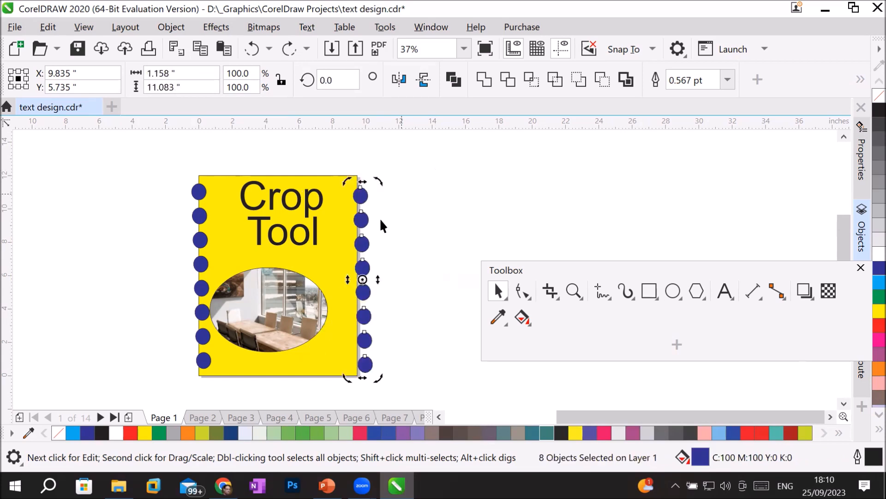
# Step: Copy the right column of ellipses to about X 13.413, Y 6.694 inches and rotate the copy about 88.5° into a horizontal row
pyautogui.click(358, 236)
pyautogui.moveTo(360, 241); pyautogui.dragTo(420, 229)
pyautogui.click(420, 228)
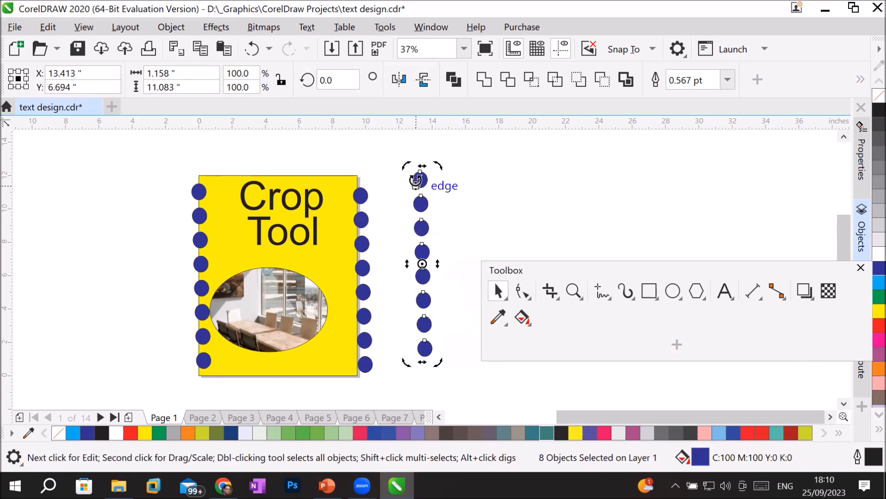
pyautogui.moveTo(407, 167); pyautogui.dragTo(240, 262)
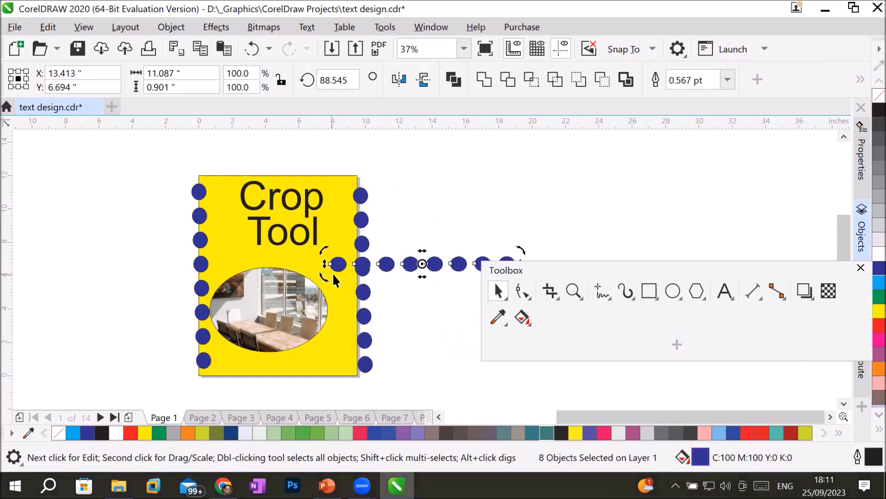
# Step: Place the row of ellipses across the page's top edge at about X 4.733, Y 12.14 inches and stretch it to about 4.25 inches tall
pyautogui.click(389, 263)
pyautogui.moveTo(388, 263); pyautogui.dragTo(292, 131)
pyautogui.moveTo(298, 184); pyautogui.dragTo(294, 210)
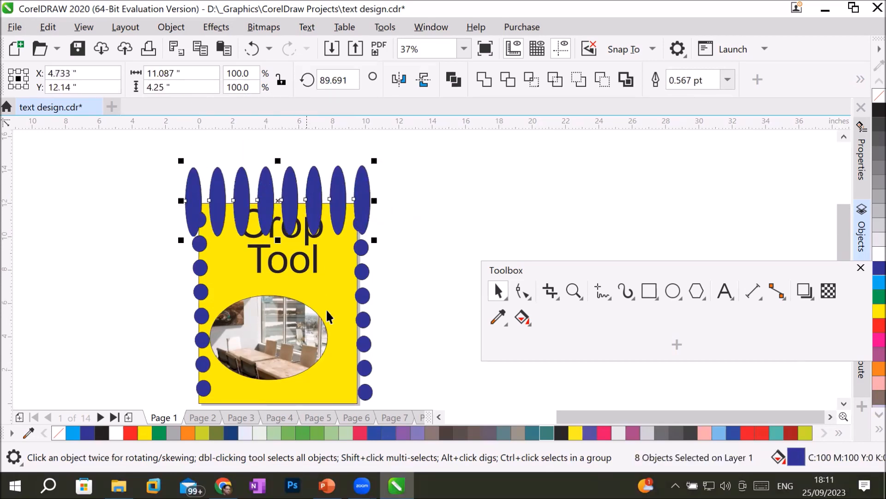
# Step: Move the words "Tool" and "Crop" lower on the page so they sit clear of the tall ellipses
pyautogui.click(293, 273)
pyautogui.moveTo(293, 273); pyautogui.dragTo(322, 308)
pyautogui.moveTo(305, 231); pyautogui.dragTo(306, 260)
pyautogui.click(411, 219)
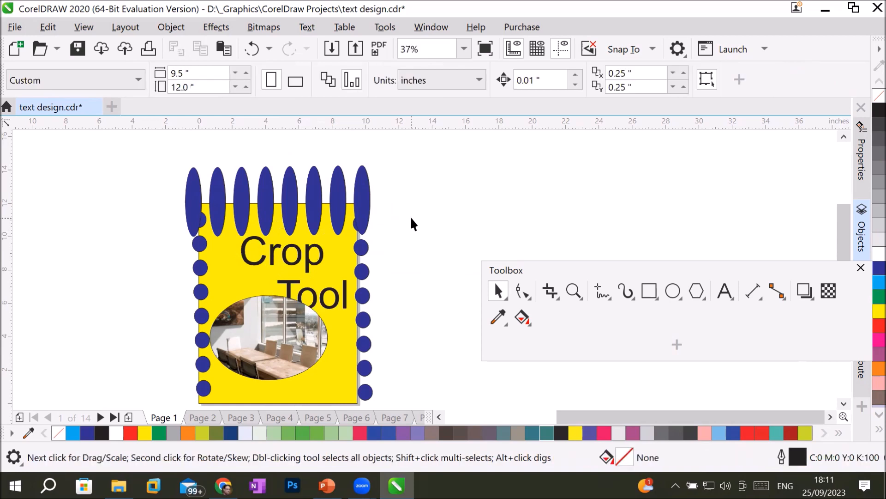
# Step: Crop all the artwork to an area about 9.375 by 11.283 inches, starting at the page's lower right corner, and clear the selection
pyautogui.click(844, 402)
pyautogui.click(843, 403)
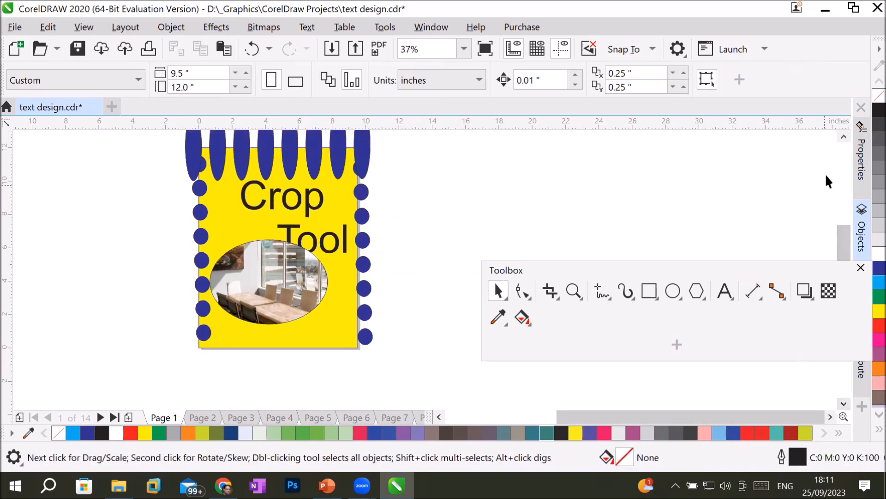
pyautogui.click(843, 136)
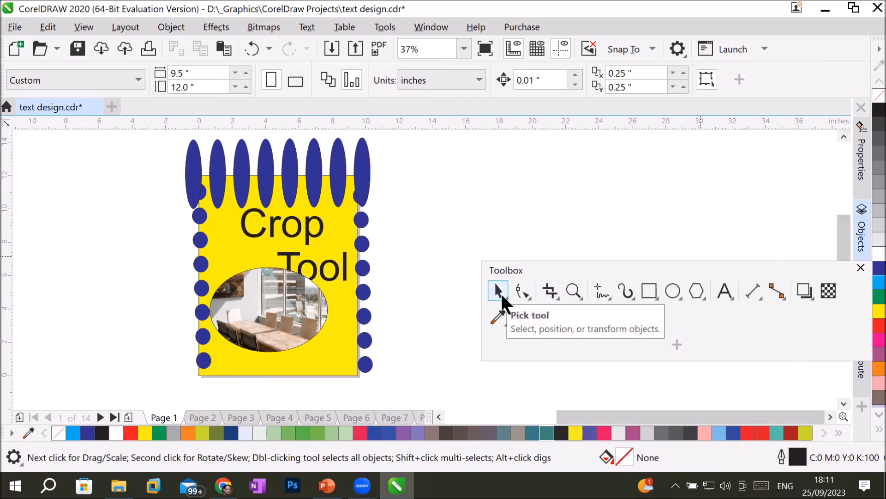
pyautogui.click(550, 290)
pyautogui.moveTo(357, 374); pyautogui.dragTo(200, 187)
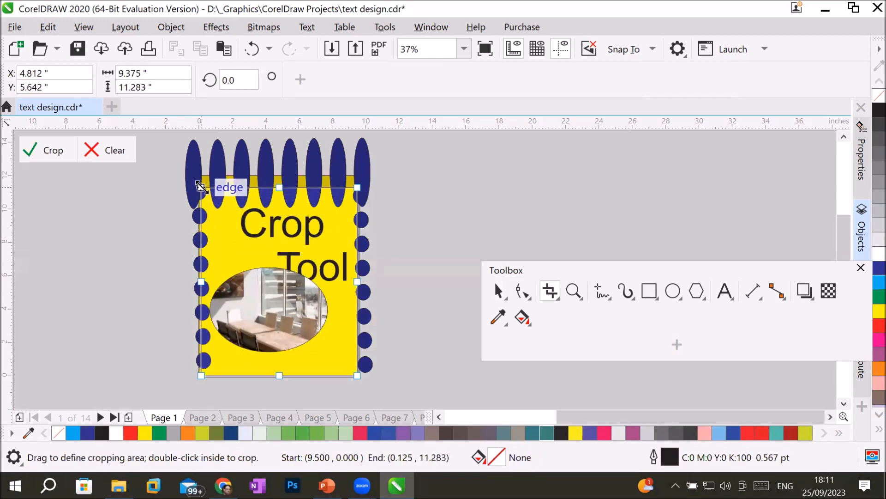
pyautogui.click(46, 153)
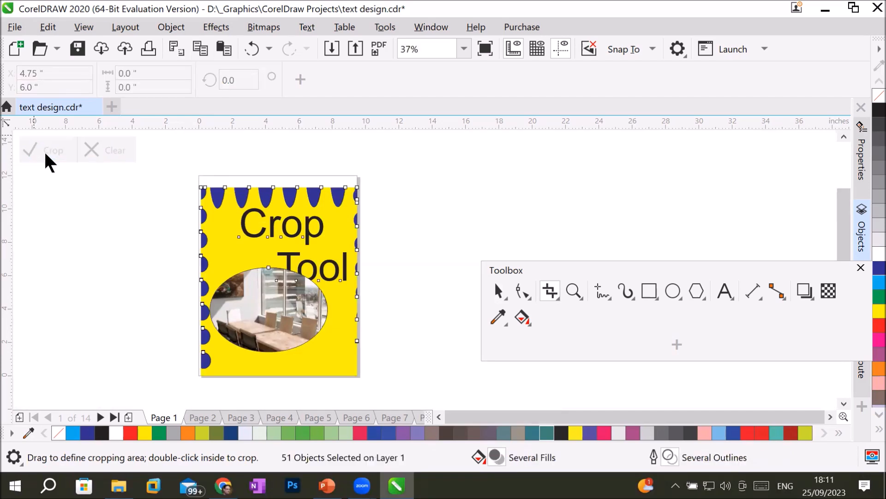
pyautogui.click(491, 290)
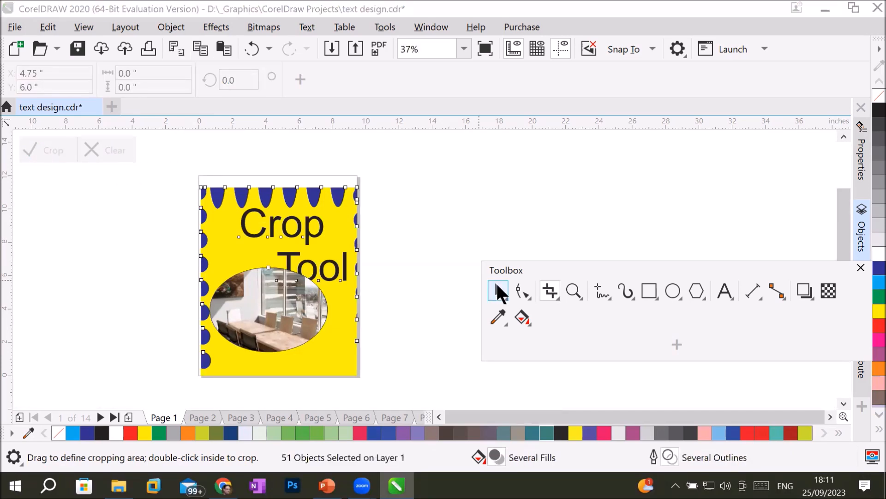
pyautogui.click(426, 216)
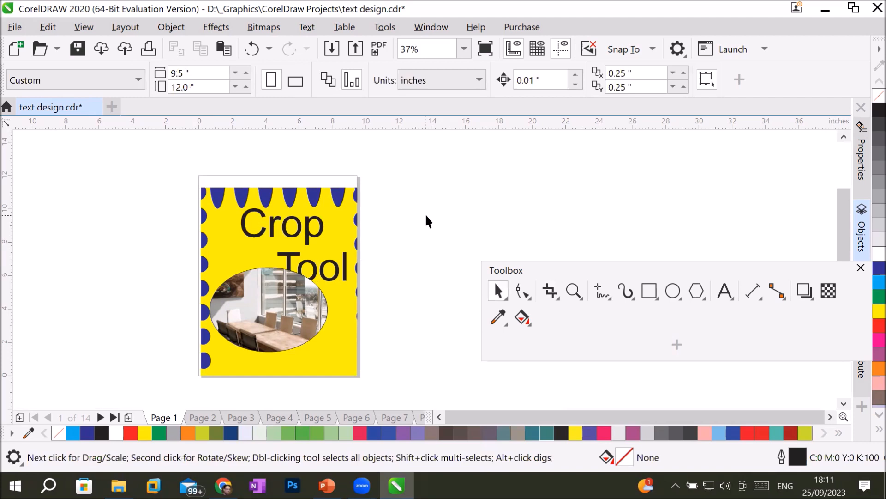
# Step: Extend the yellow background up to the page's top edge, and undo both the extension and the crop
pyautogui.click(277, 230)
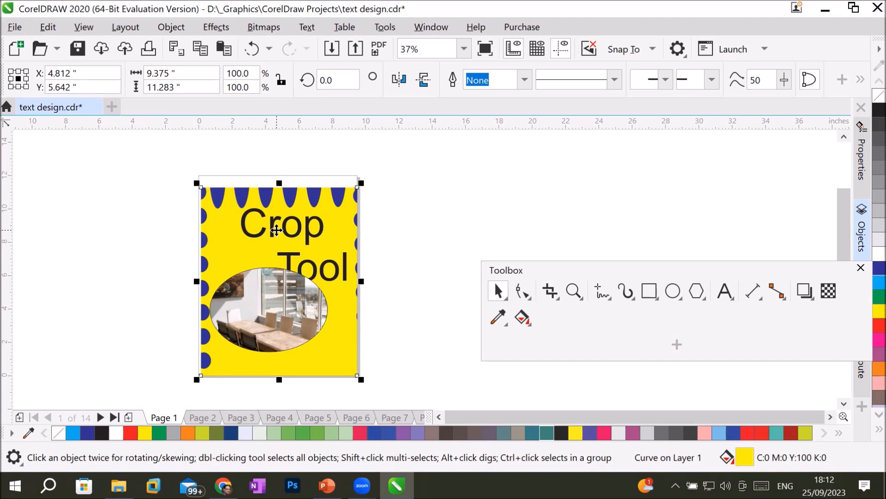
pyautogui.moveTo(279, 183); pyautogui.dragTo(281, 173)
pyautogui.click(411, 189)
pyautogui.click(284, 227)
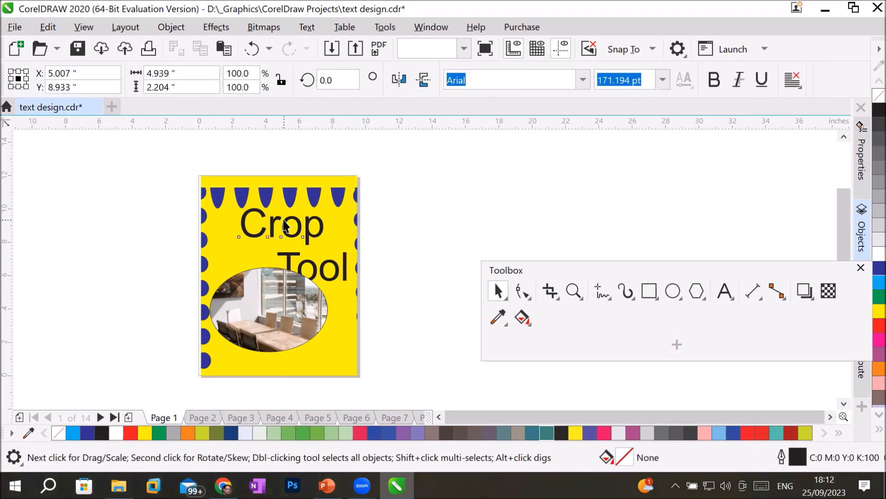
pyautogui.click(442, 239)
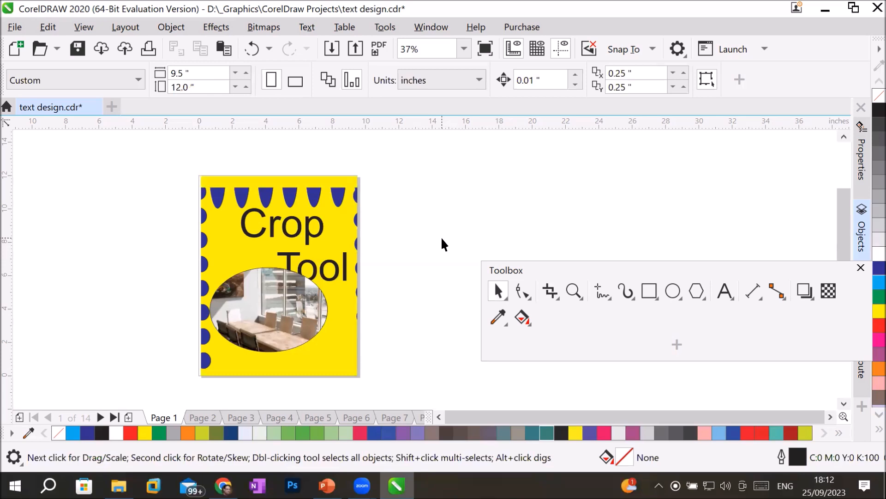
pyautogui.hotkey('ctrl', 'z')
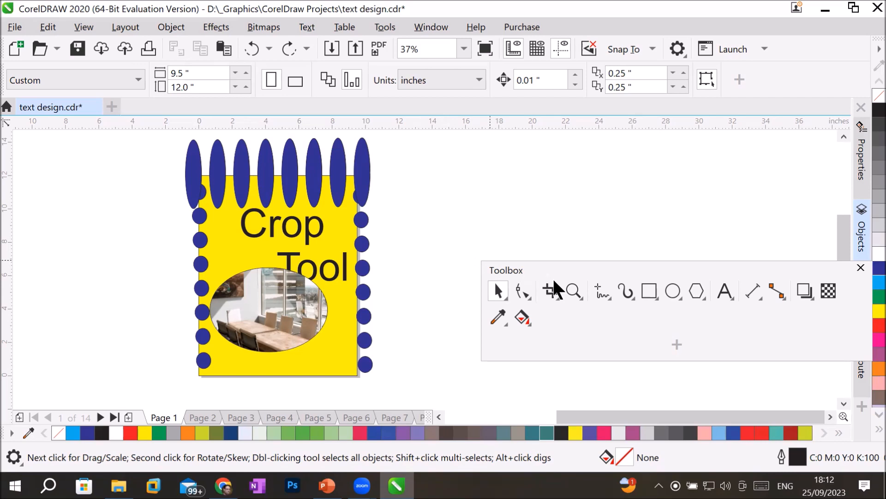
# Step: Crop all the artwork to an area about 10.778 by 11.75 inches that includes the ellipses overhanging the page's sides
pyautogui.click(550, 291)
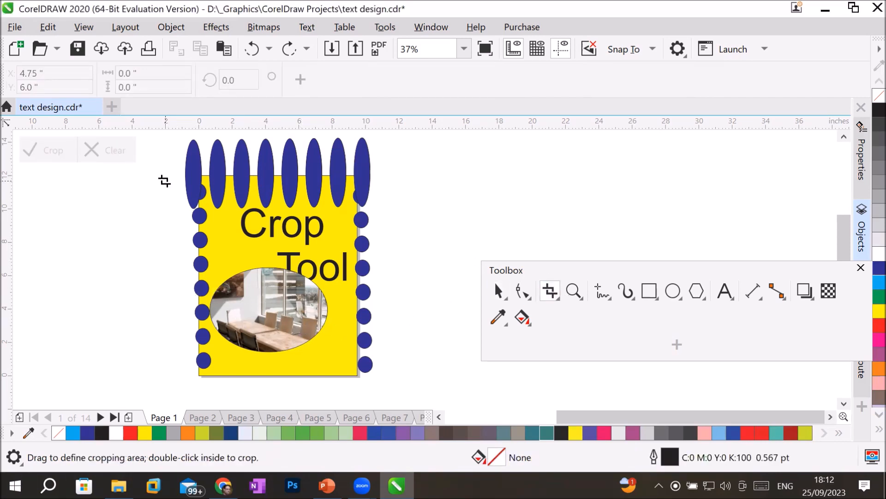
pyautogui.moveTo(193, 180); pyautogui.dragTo(371, 375)
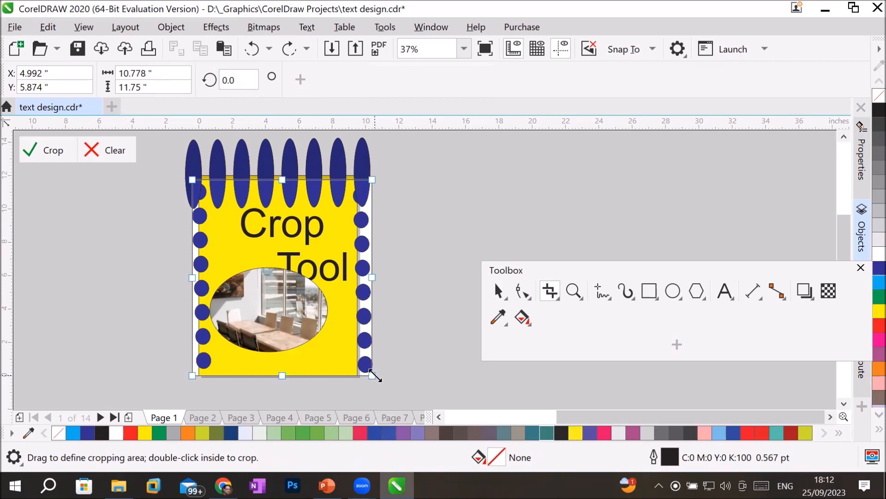
pyautogui.click(47, 152)
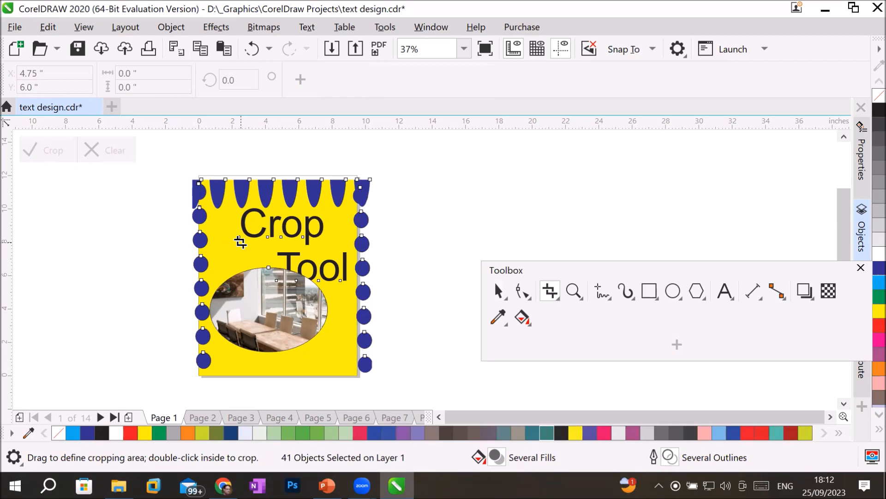
# Step: Move the cropped artwork off to the page's right side, and drag it back over the page
pyautogui.click(498, 290)
pyautogui.moveTo(305, 262); pyautogui.dragTo(407, 232)
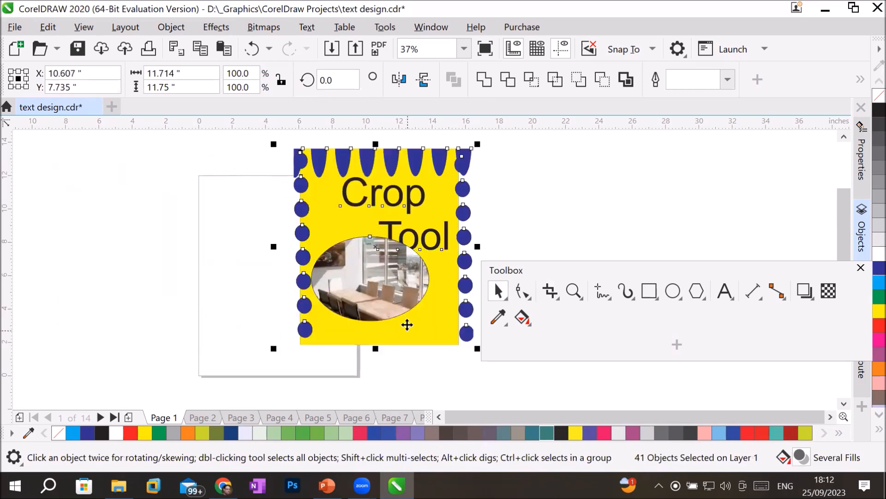
pyautogui.moveTo(237, 281); pyautogui.dragTo(309, 283)
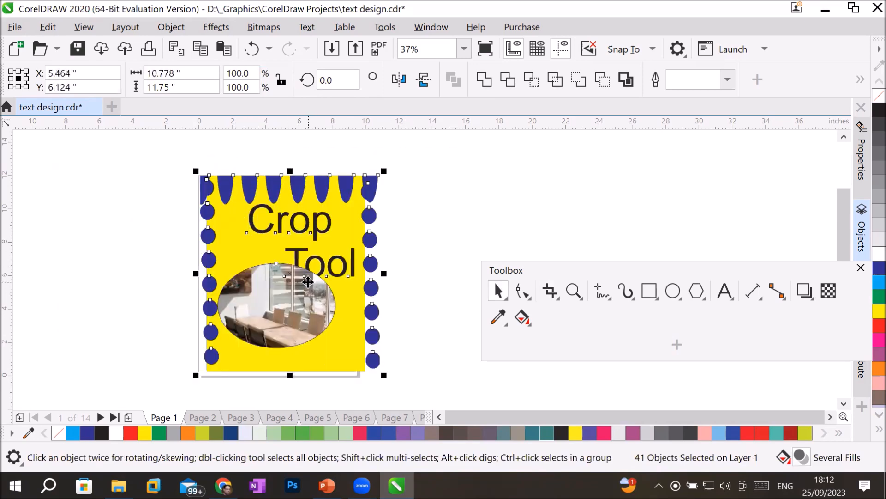
# Step: Undo both moves of the artwork and the last crop, and clear the selection
pyautogui.hotkey('ctrl', 'z')
pyautogui.hotkey('ctrl', 'z')
pyautogui.hotkey('ctrl', 'z')
pyautogui.hotkey('ctrl', 'z')
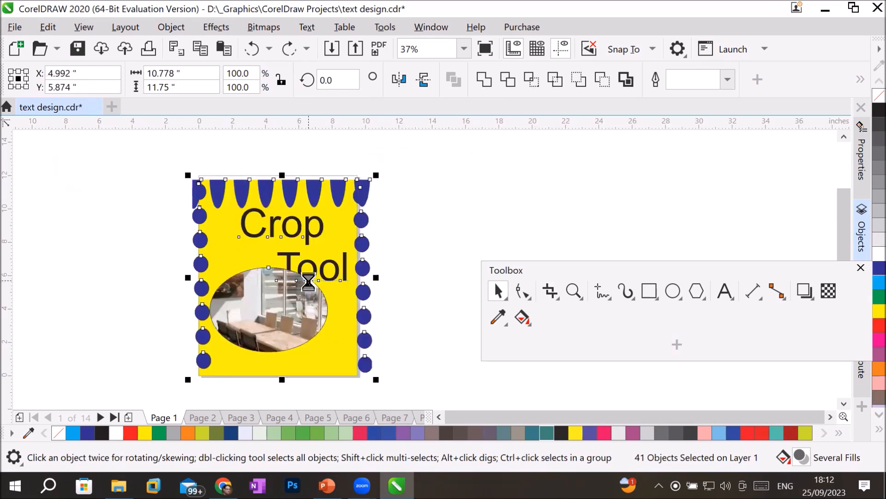
pyautogui.hotkey('ctrl', 'z')
pyautogui.press('Escape')
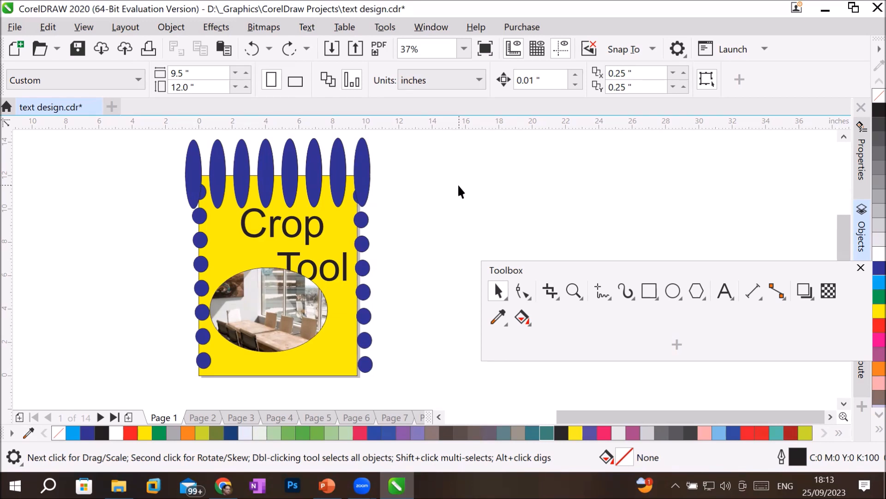
# Step: Select the yellow background rectangle with all the ellipses, both words and the photo ellipse on the page
pyautogui.click(338, 369)
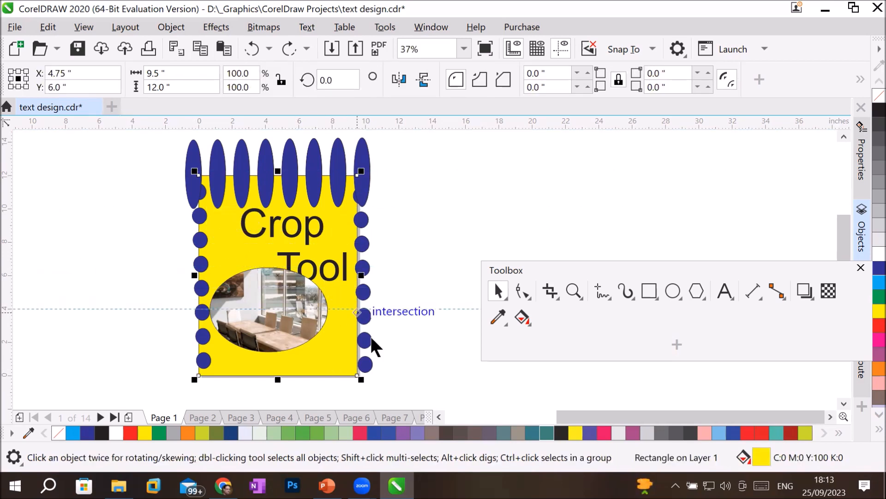
pyautogui.moveTo(408, 393); pyautogui.dragTo(442, 111)
pyautogui.click(434, 175)
pyautogui.scroll(-3, 416, 183)
pyautogui.scroll(2, 415, 183)
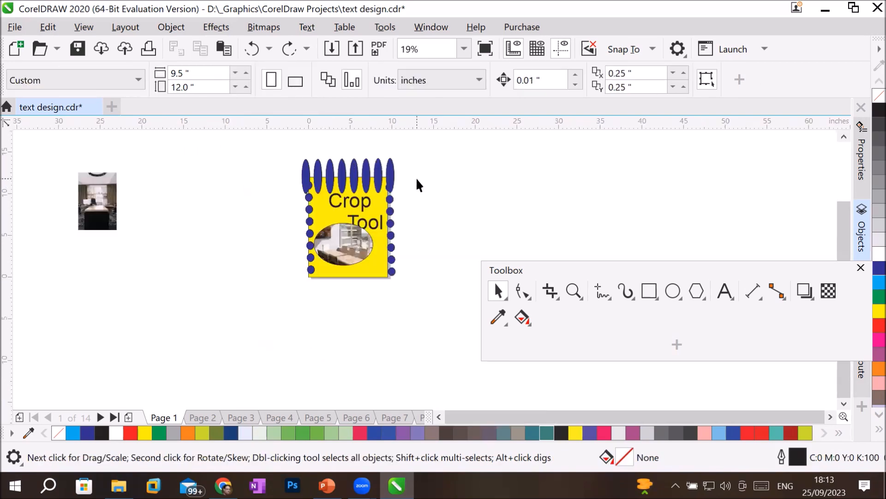
pyautogui.moveTo(272, 145); pyautogui.dragTo(434, 294)
pyautogui.scroll(4, 433, 276)
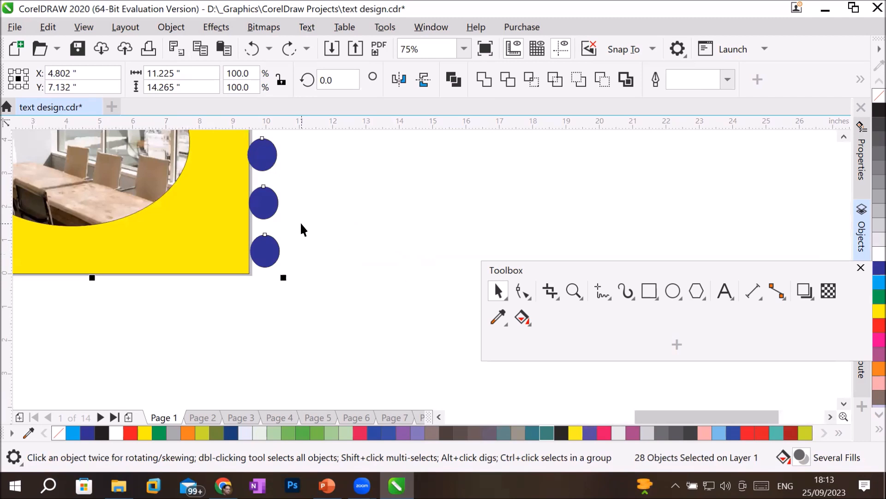
pyautogui.scroll(-2, 301, 228)
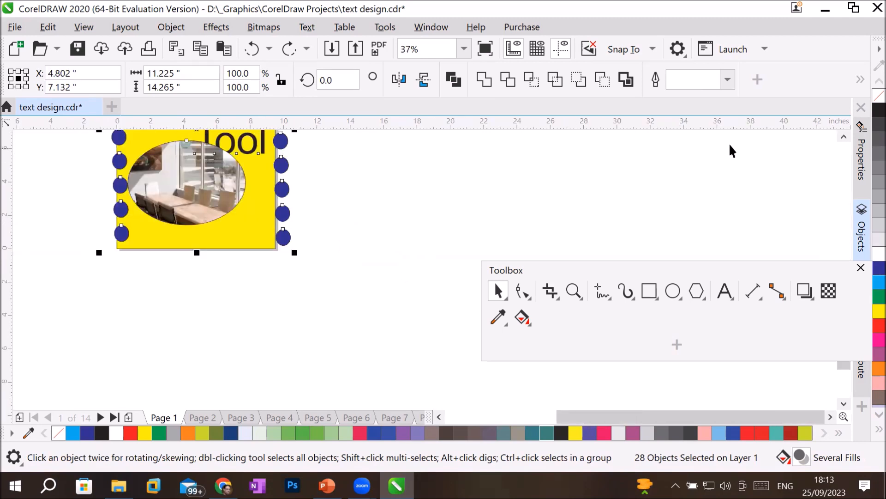
pyautogui.click(843, 137)
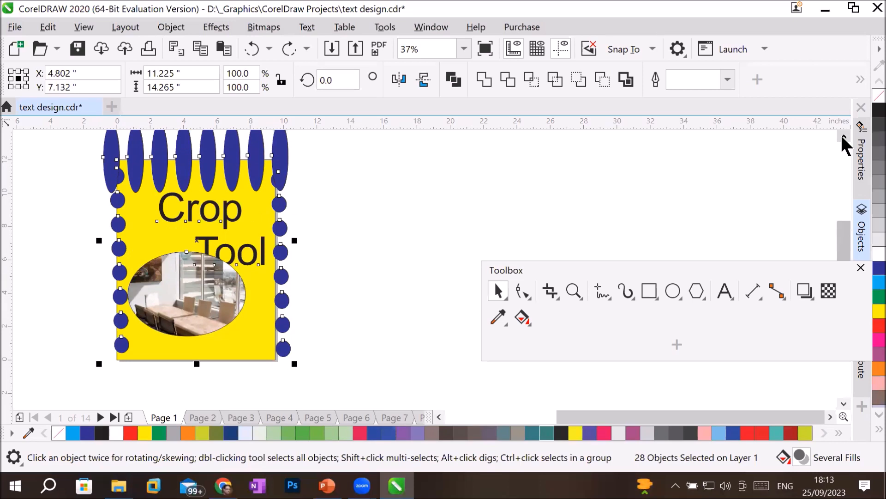
# Step: Show the list of objects, and move the floating toolbox clear of it, reshaped into a narrow column
pyautogui.click(859, 241)
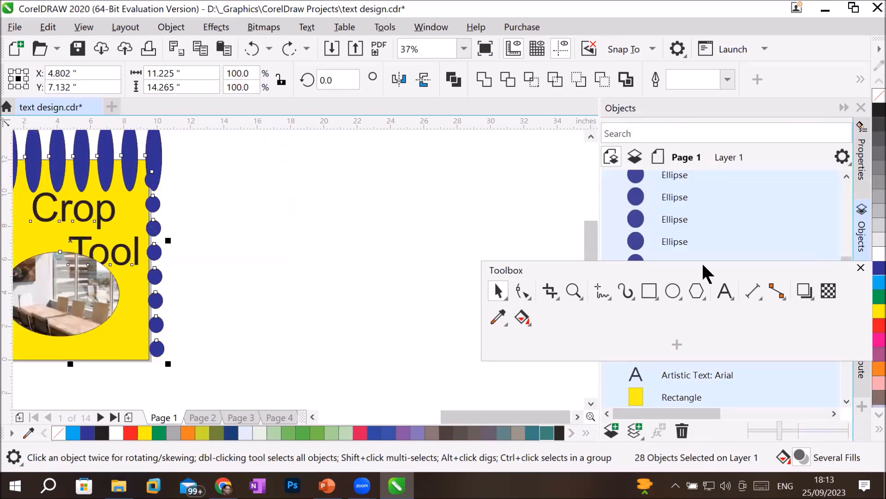
pyautogui.moveTo(702, 263); pyautogui.dragTo(414, 276)
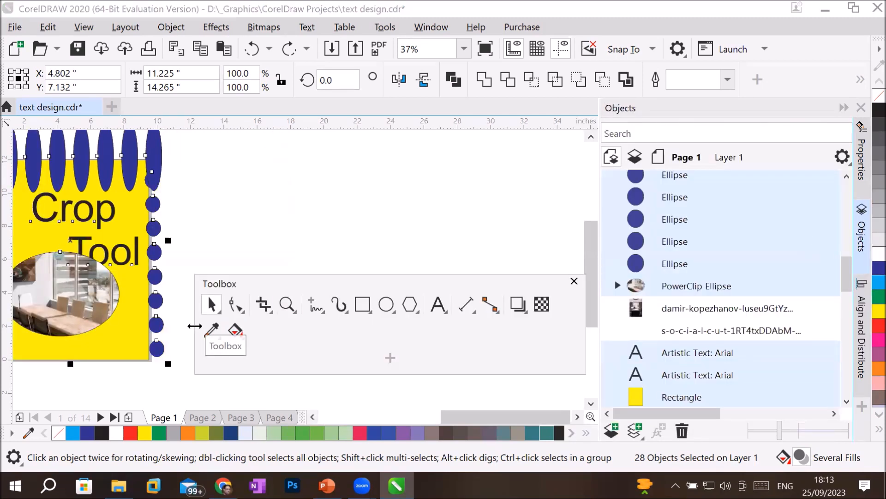
pyautogui.moveTo(194, 326); pyautogui.dragTo(390, 166)
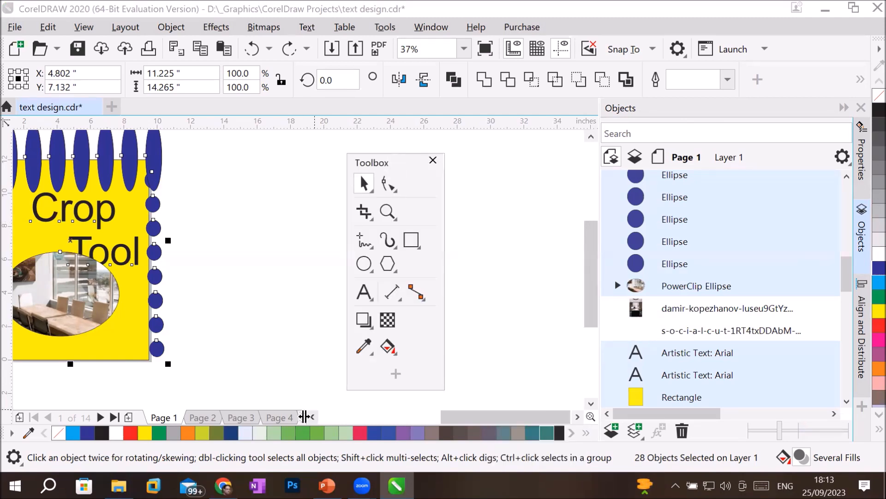
pyautogui.click(312, 417)
pyautogui.click(312, 418)
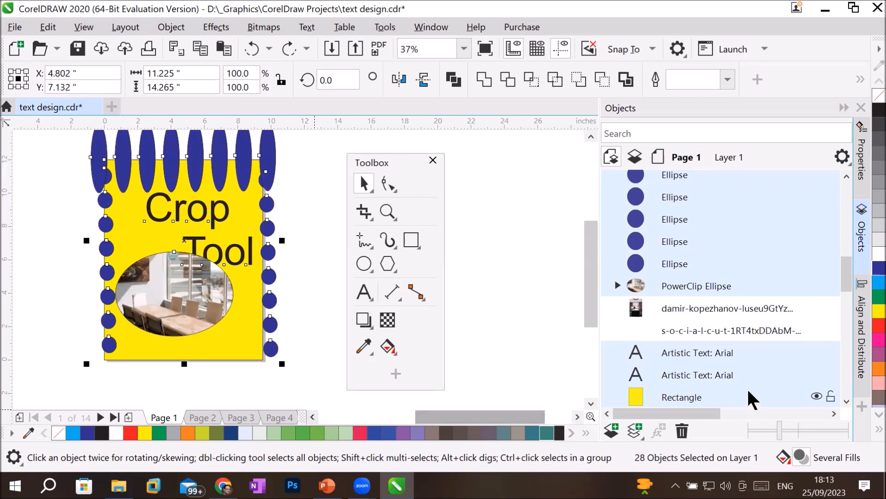
# Step: Take the yellow rectangle out of the selection, PowerClip the remaining artwork inside it, and clear the selection
pyautogui.click(848, 401)
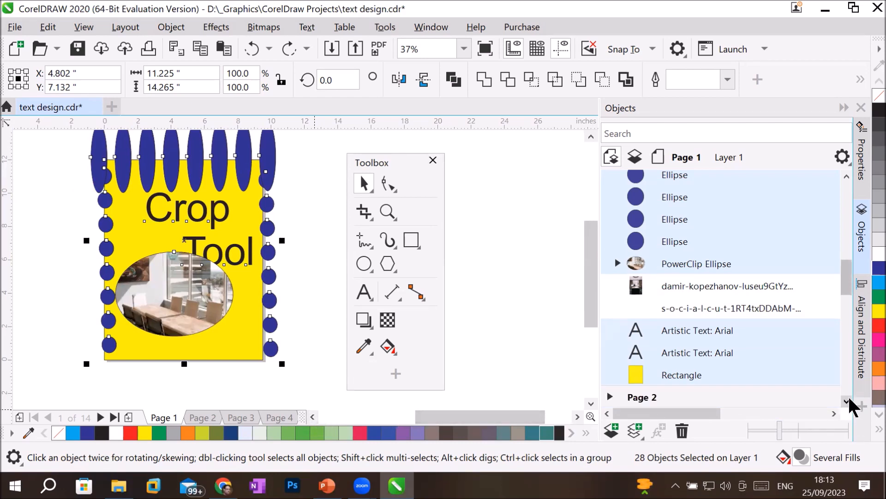
pyautogui.keyDown('ctrl'); pyautogui.click(680, 380); pyautogui.keyUp('ctrl')
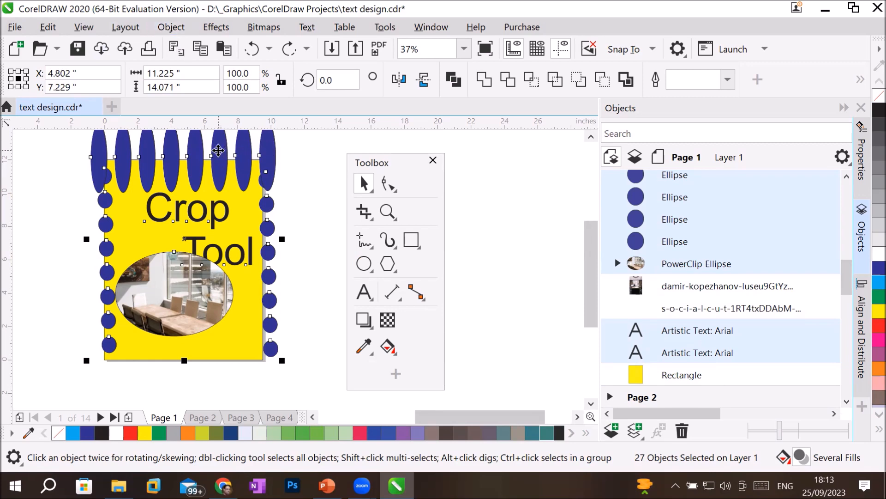
pyautogui.rightClick(218, 150)
pyautogui.click(279, 233)
pyautogui.click(238, 349)
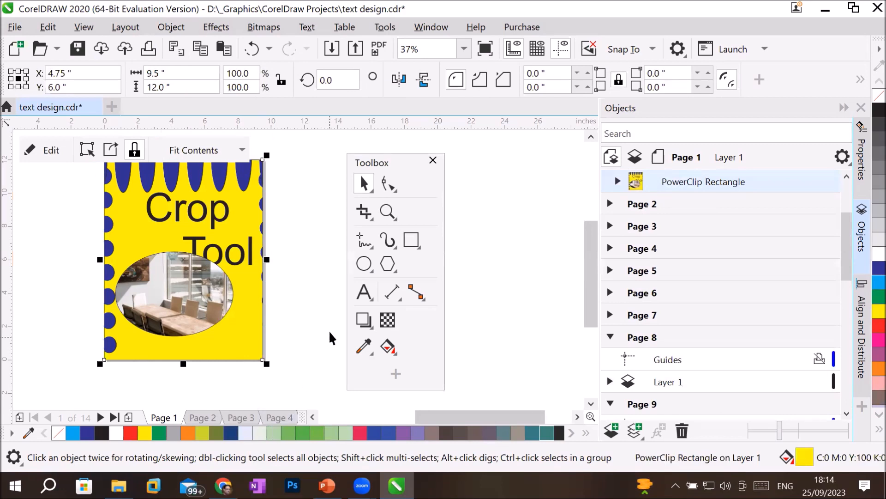
pyautogui.click(314, 214)
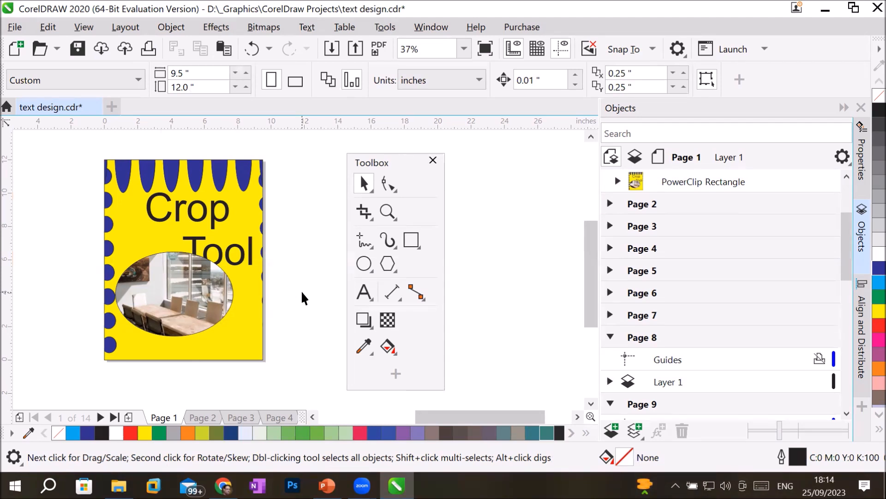
# Step: Undo the PowerClip into the yellow rectangle, and clear the selection
pyautogui.hotkey('ctrl', 'a')
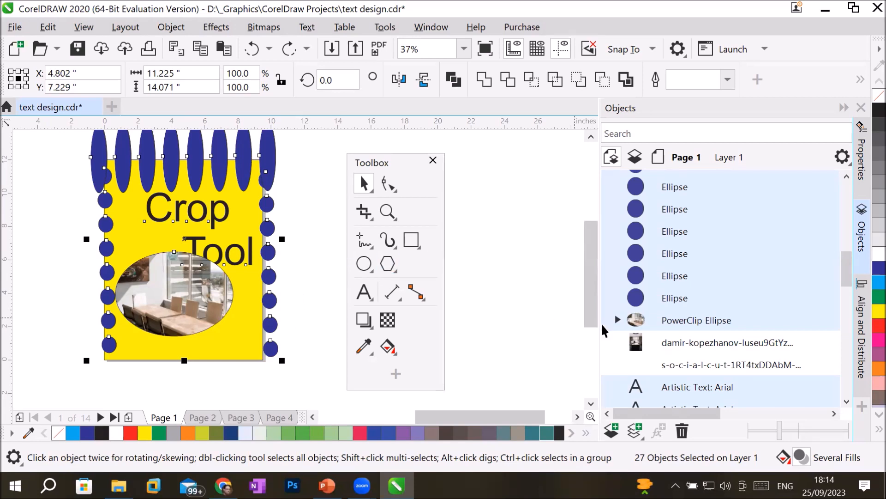
pyautogui.click(847, 401)
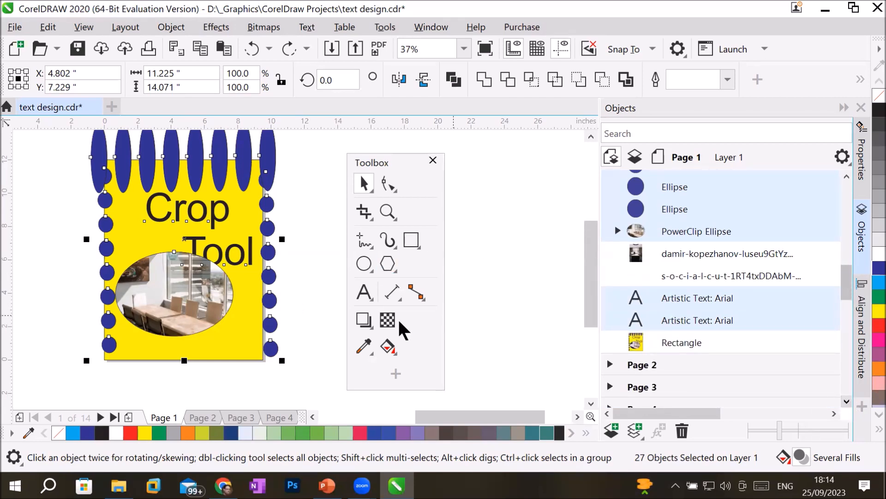
pyautogui.click(517, 212)
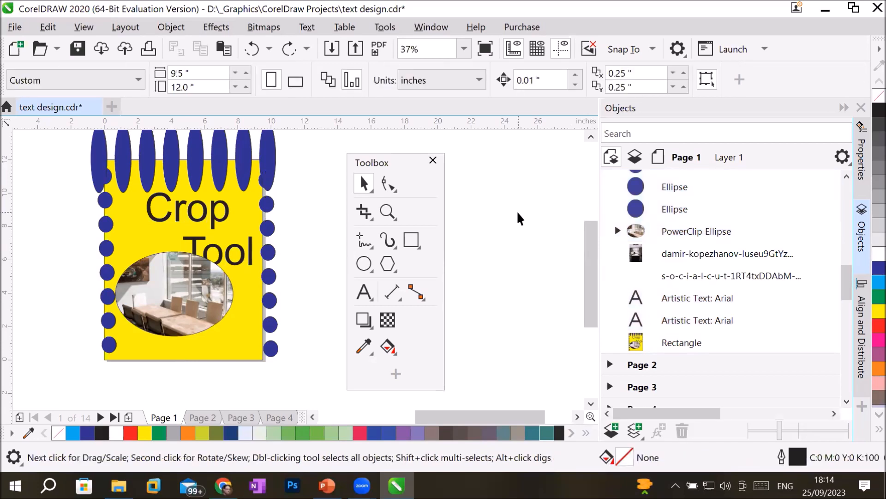
# Step: Select every object on Page 1, including the two loose photos, except the yellow background rectangle
pyautogui.moveTo(846, 291); pyautogui.dragTo(840, 187)
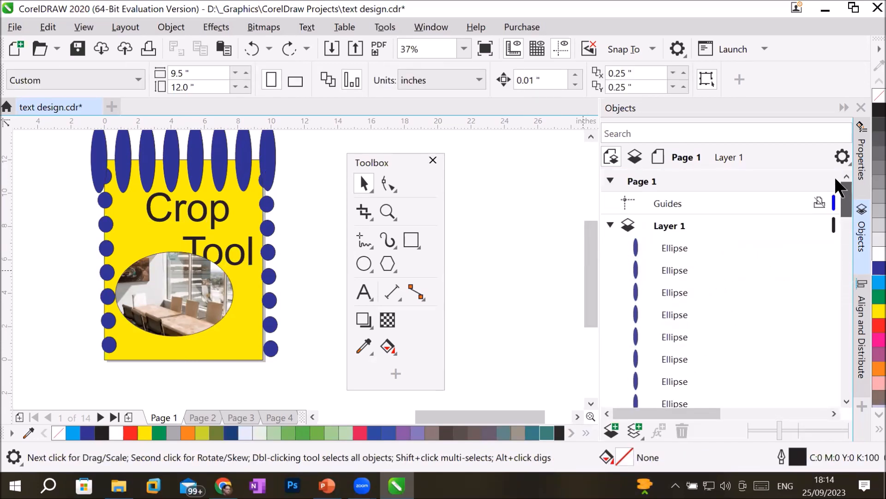
pyautogui.click(591, 134)
pyautogui.moveTo(58, 141); pyautogui.dragTo(292, 397)
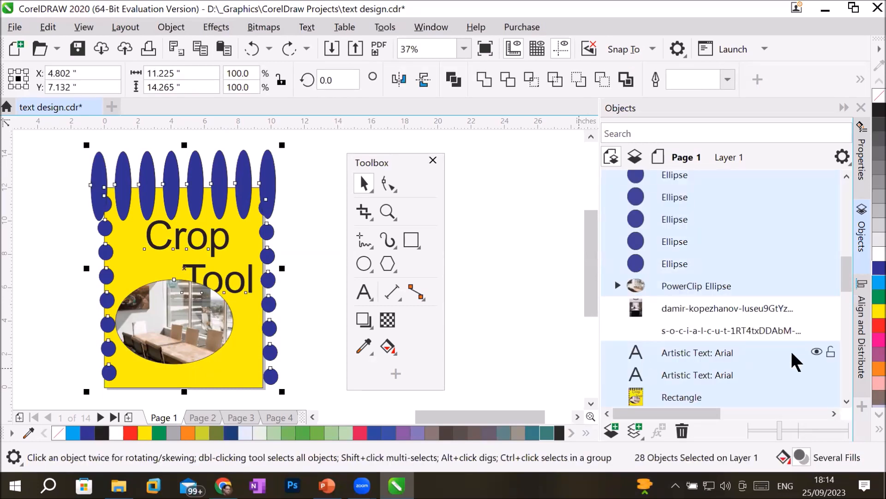
pyautogui.moveTo(846, 284)
pyautogui.mouseDown()
pyautogui.moveTo(842, 309)
pyautogui.moveTo(845, 298)
pyautogui.mouseUp()
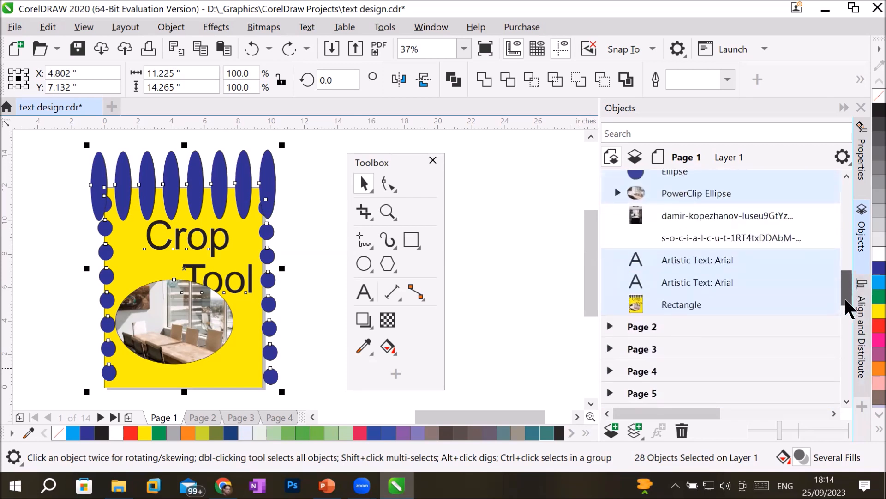
pyautogui.keyDown('shift'); pyautogui.click(708, 305); pyautogui.keyUp('shift')
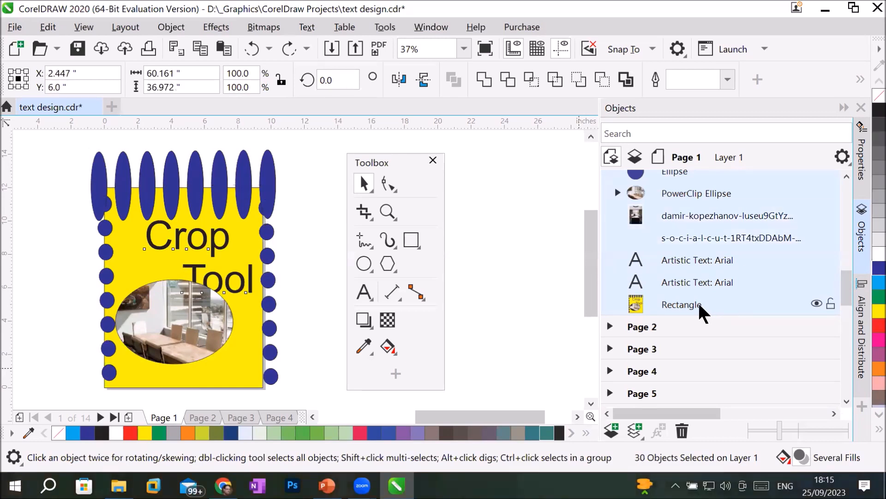
pyautogui.keyDown('ctrl'); pyautogui.click(700, 305); pyautogui.keyUp('ctrl')
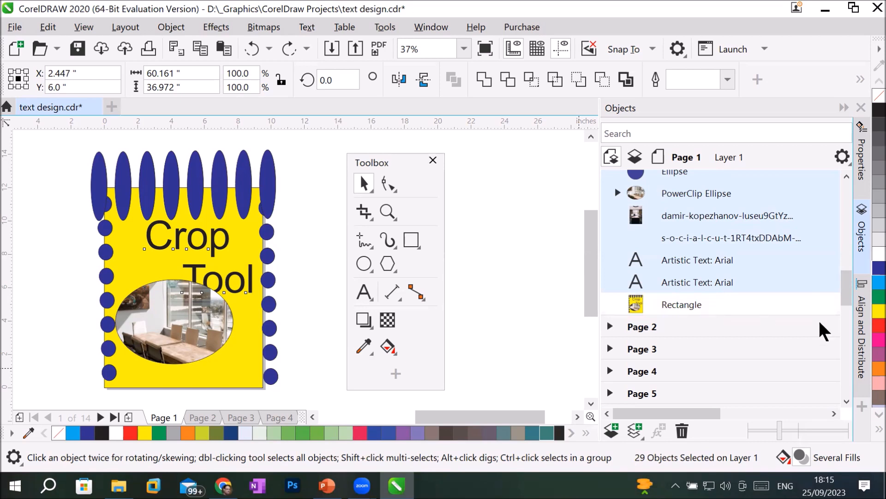
pyautogui.moveTo(847, 283)
pyautogui.mouseDown()
pyautogui.moveTo(847, 185)
pyautogui.moveTo(847, 296)
pyautogui.mouseUp()
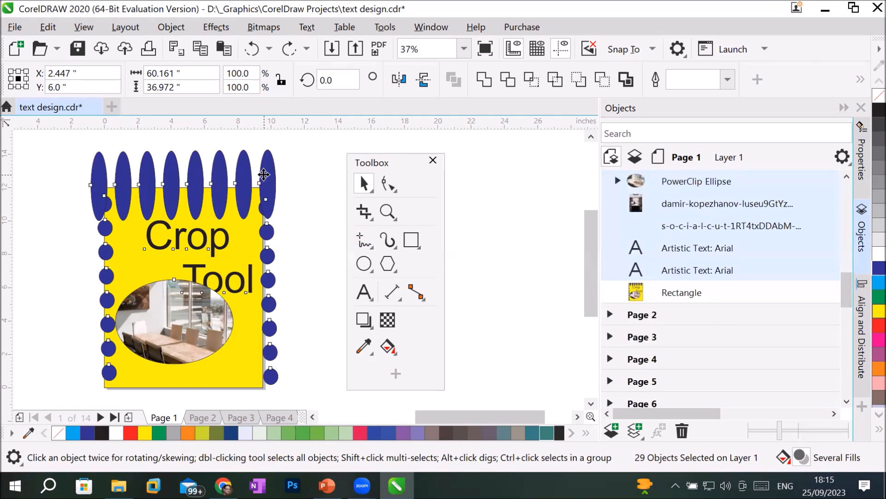
# Step: PowerClip the selected objects inside the yellow background rectangle, and clear the selection
pyautogui.rightClick(263, 175)
pyautogui.click(291, 232)
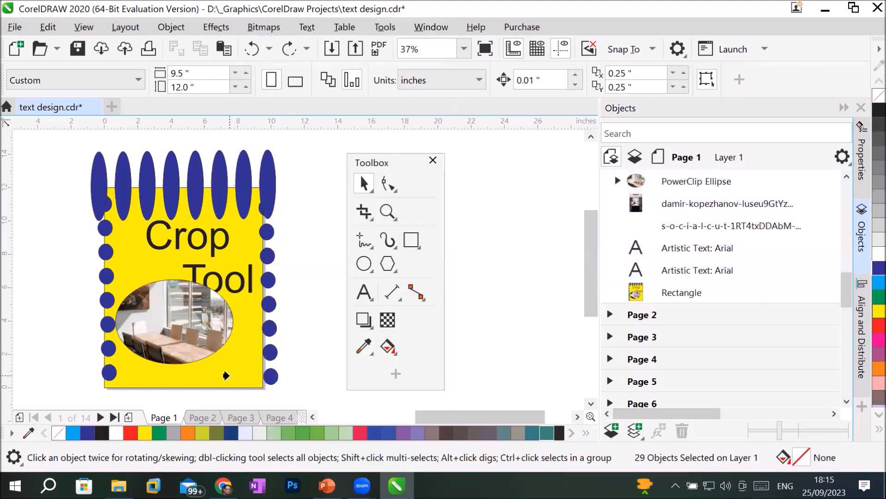
pyautogui.click(226, 376)
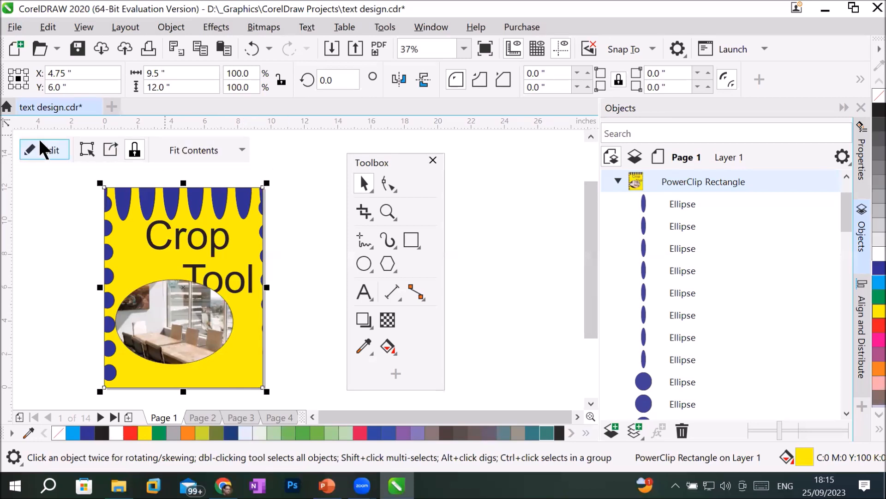
pyautogui.click(297, 153)
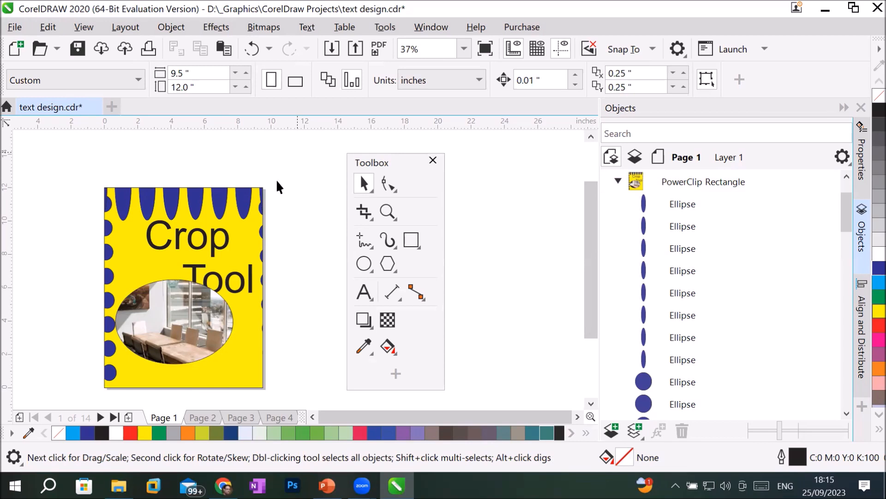
# Step: Unlock the contents of the PowerClip rectangle, and move the rectangle about 10 inches to the right, off the page
pyautogui.click(208, 248)
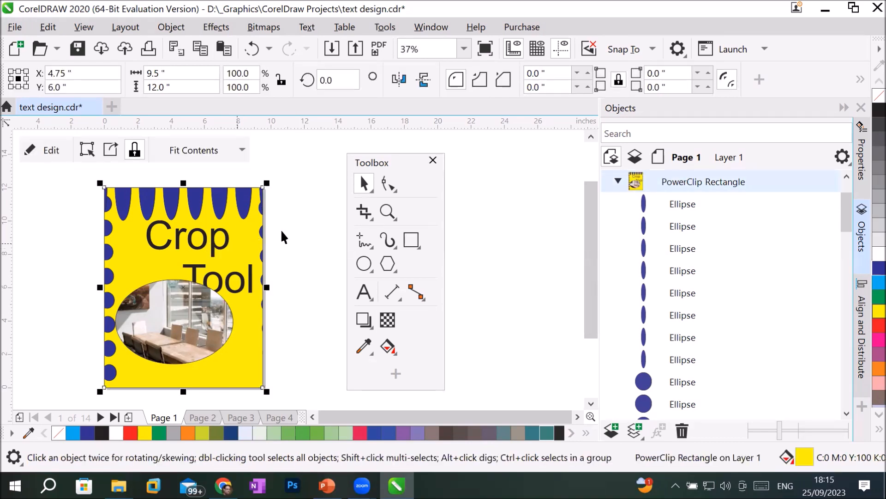
pyautogui.click(310, 219)
pyautogui.click(180, 248)
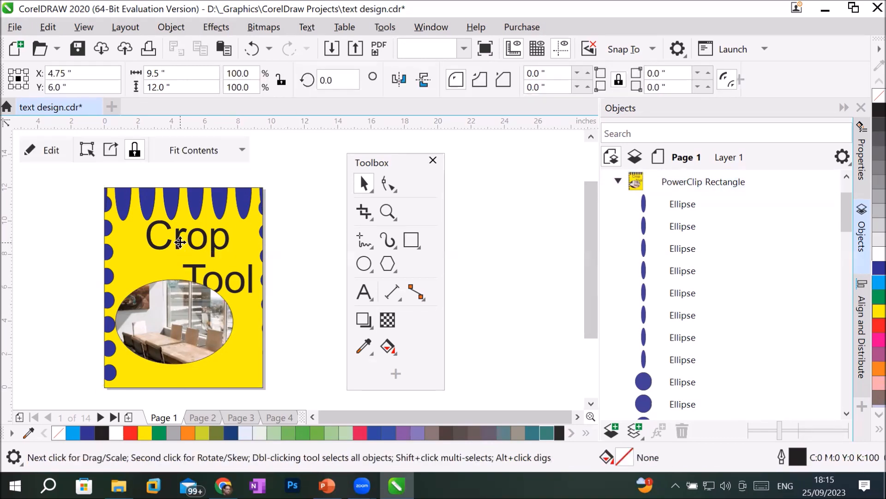
pyautogui.click(139, 151)
pyautogui.moveTo(171, 238); pyautogui.dragTo(341, 257)
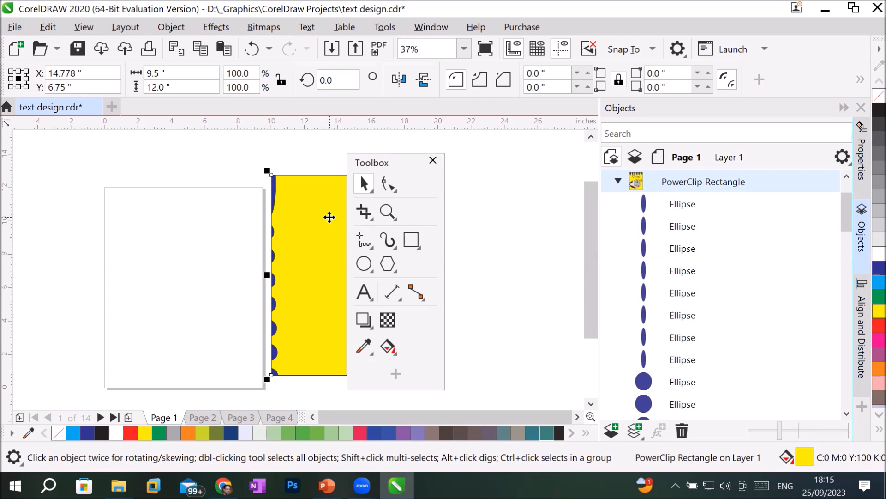
# Step: Undo the move of the PowerClip rectangle, lock its contents to it again, and clear the selection
pyautogui.hotkey('ctrl', 'z')
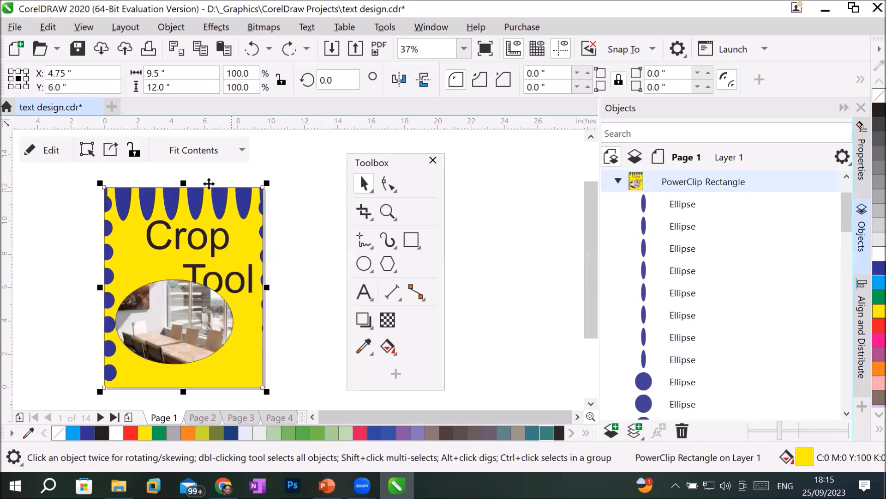
pyautogui.click(129, 142)
pyautogui.click(303, 209)
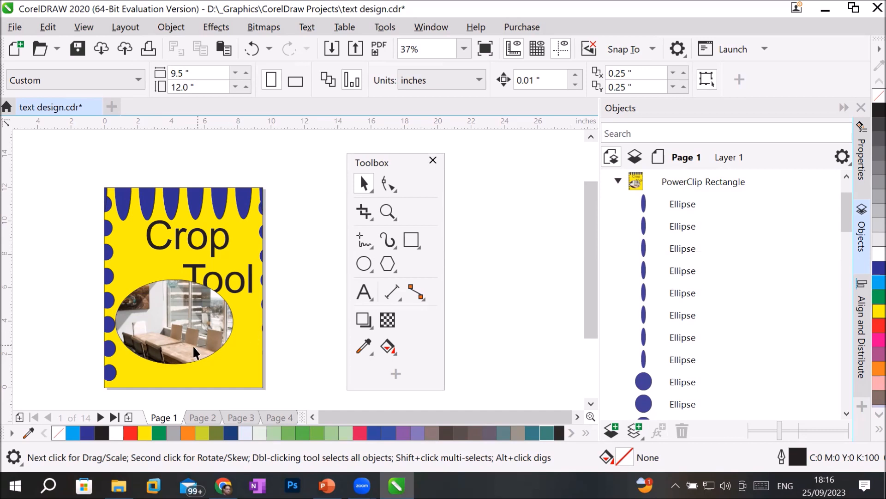
# Step: Add a new blank page after Page 1
pyautogui.click(128, 417)
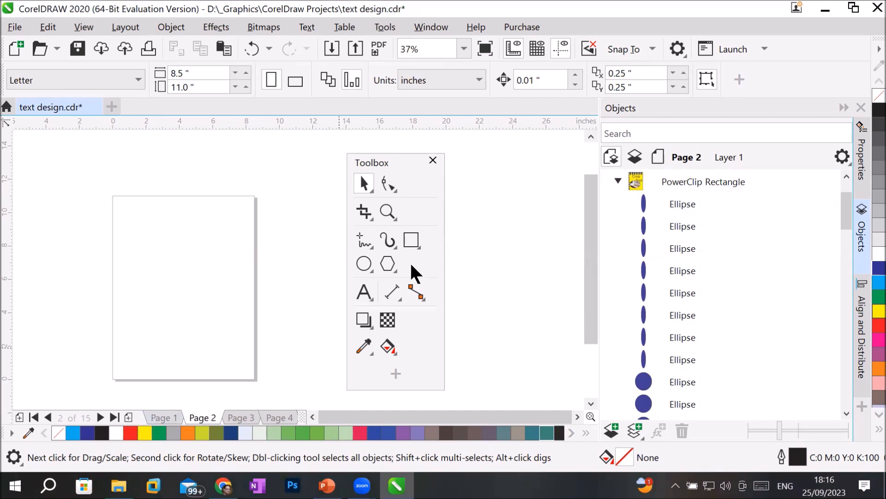
# Step: Draw an ellipse about 7.14 by 6.81 inches in the middle of Page 2, and fill it light green (C27 M0 Y37 K0)
pyautogui.click(367, 207)
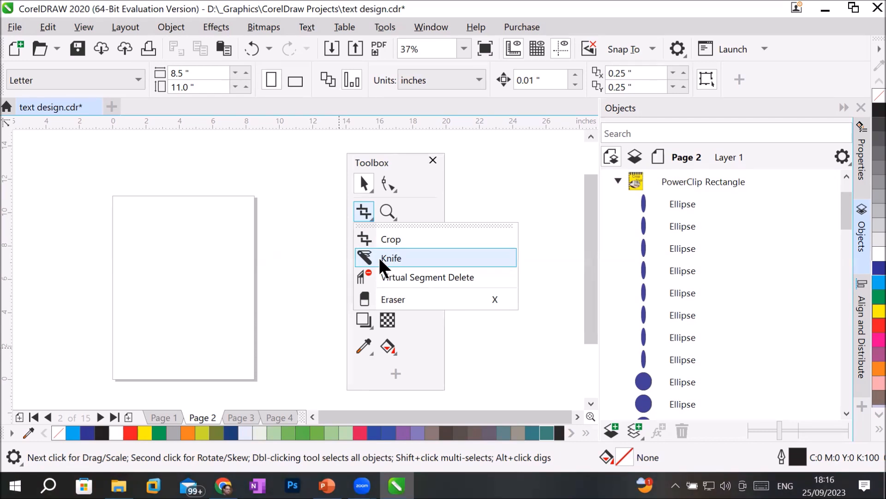
pyautogui.click(364, 346)
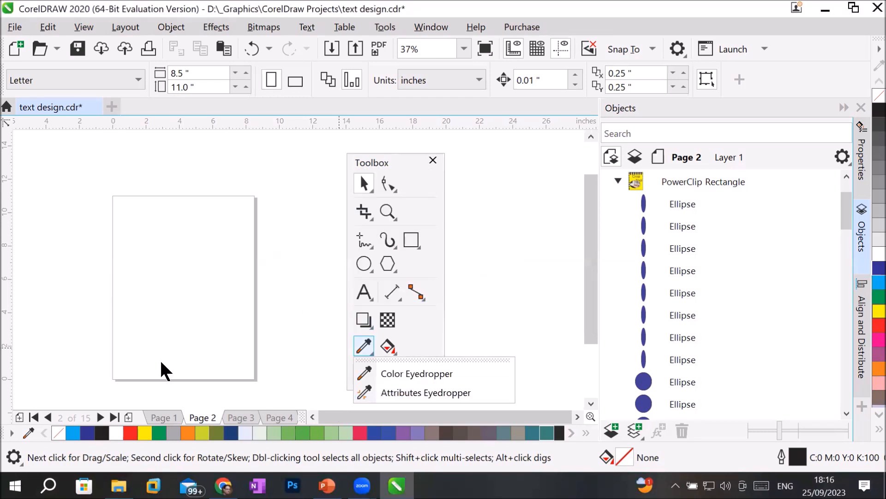
pyautogui.click(364, 263)
pyautogui.moveTo(122, 225); pyautogui.dragTo(241, 339)
pyautogui.click(345, 433)
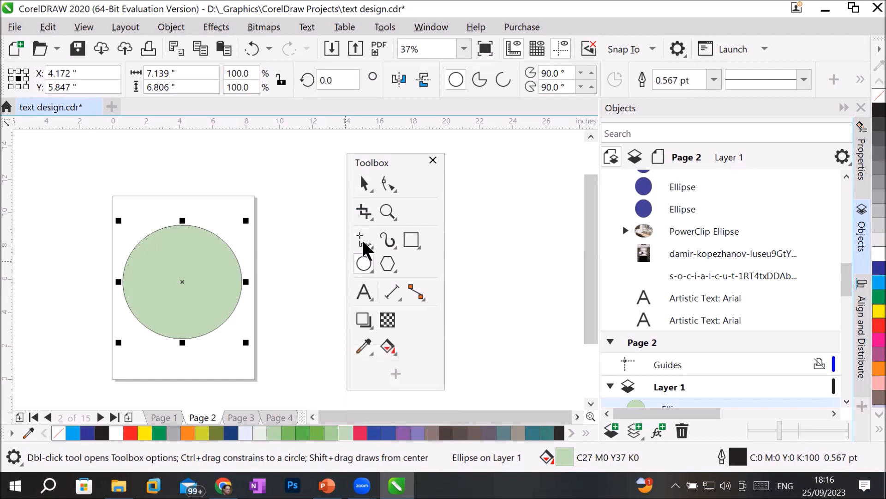
# Step: Activate the Knife tool, read the "Knife Tool- Splitting objects" slide in PowerPoint, and return to the CorelDRAW drawing
pyautogui.click(368, 217)
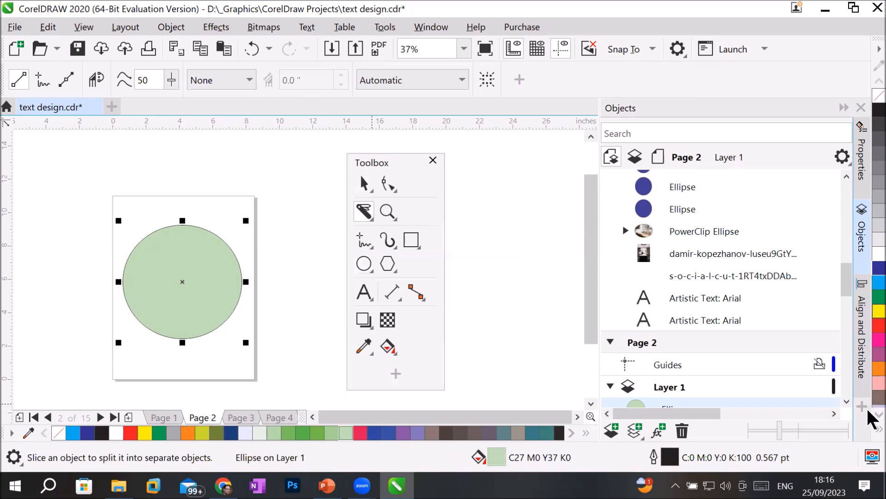
pyautogui.hotkey('alt', 'Tab')
pyautogui.click(880, 411)
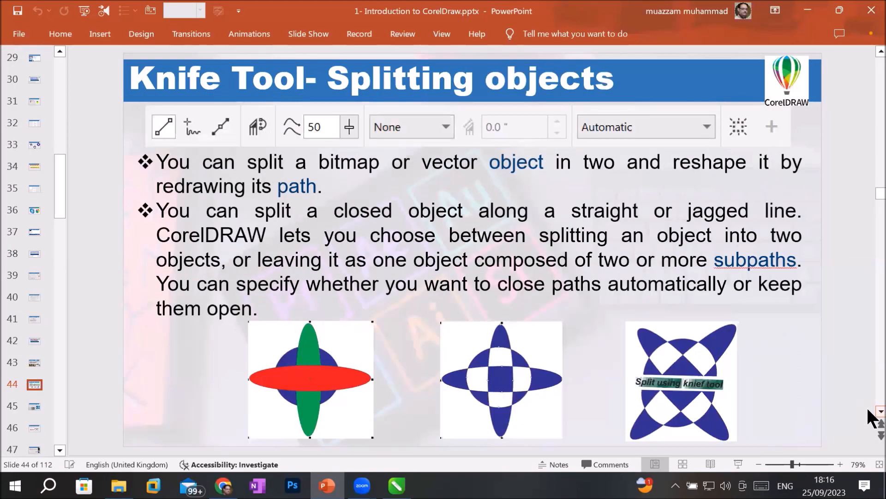
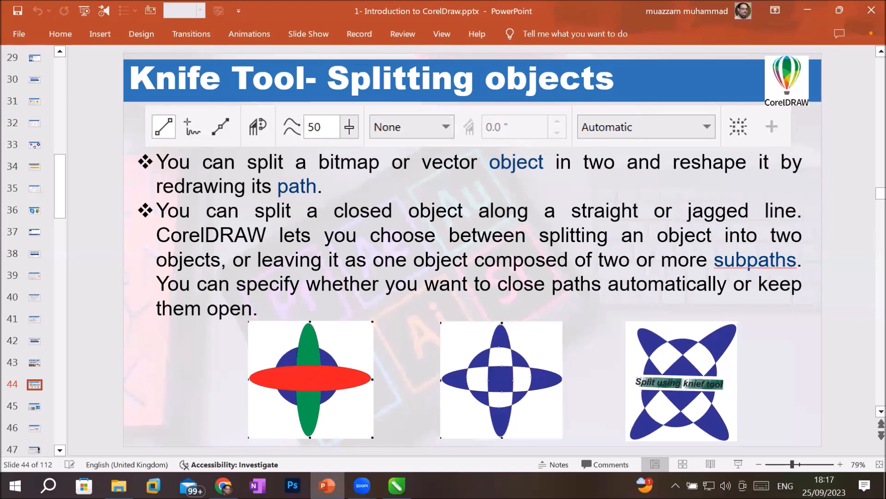
pyautogui.click(396, 486)
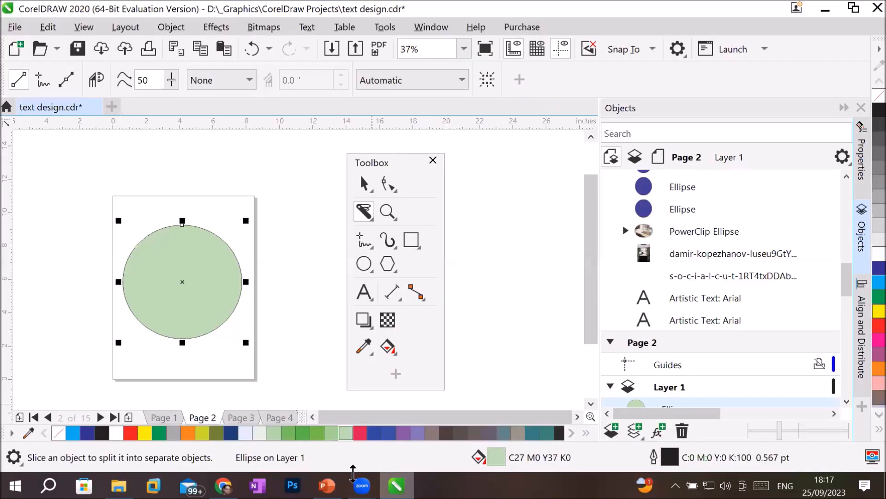
# Step: Slice the green ellipse horizontally through its middle along a straight Knife line, with the cut span kept at None
pyautogui.scroll(1, 131, 365)
pyautogui.scroll(-1, 230, 298)
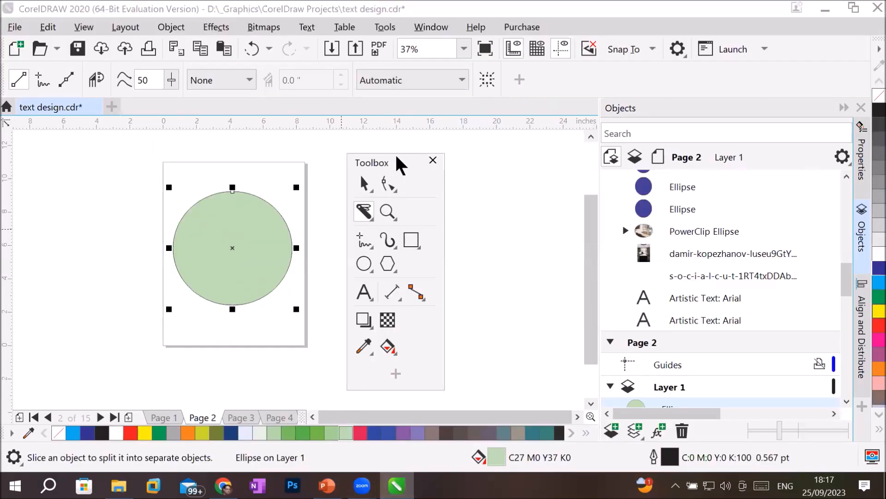
pyautogui.moveTo(398, 159); pyautogui.dragTo(447, 161)
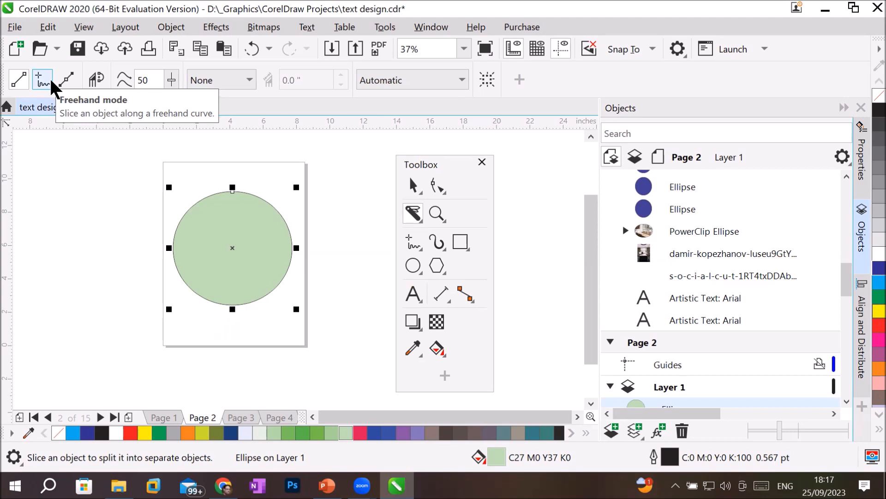
pyautogui.click(19, 80)
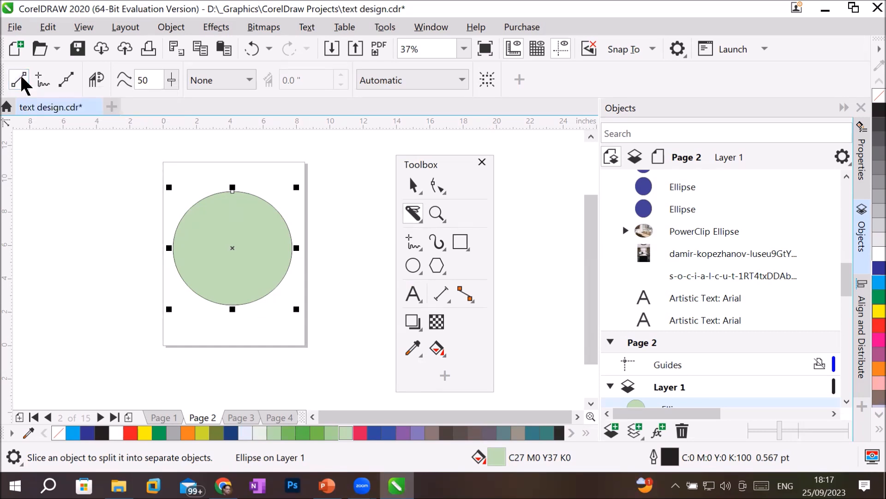
pyautogui.click(237, 82)
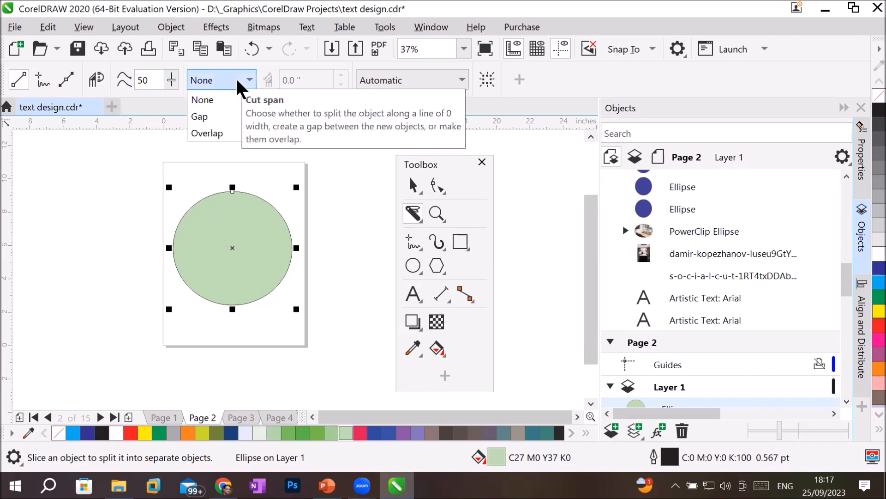
pyautogui.click(238, 83)
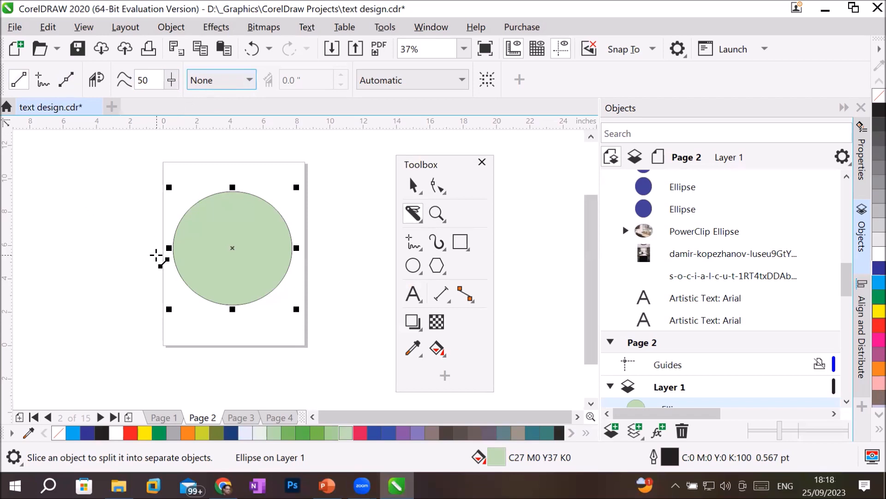
pyautogui.moveTo(150, 249); pyautogui.dragTo(325, 248)
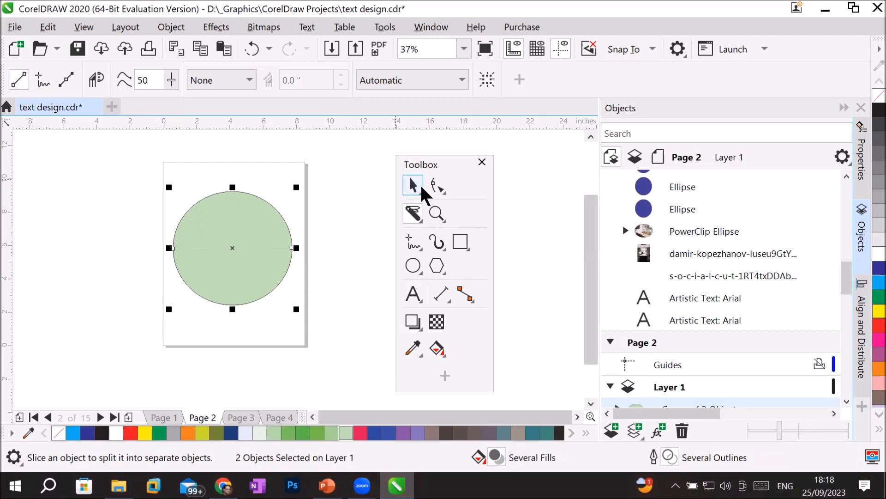
# Step: Separate the two ellipse halves, moving the upper one about 1.8 inches up and the lower one about 2.5 inches down
pyautogui.click(416, 188)
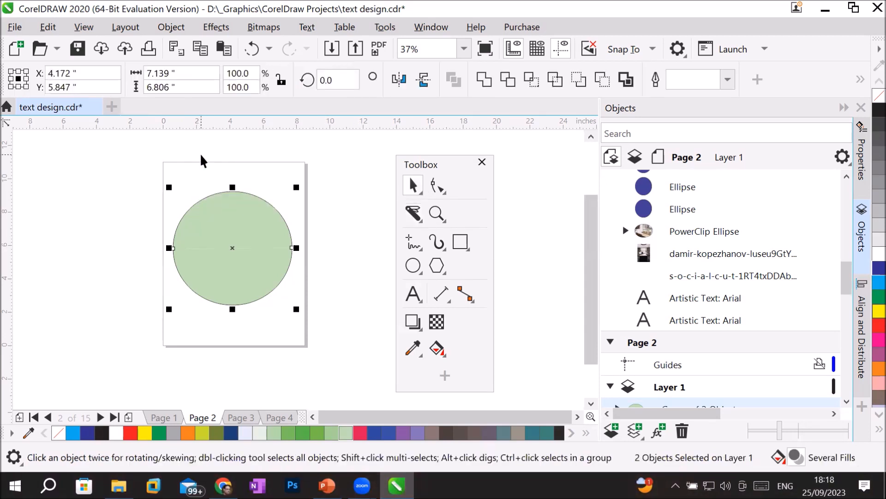
pyautogui.click(202, 167)
pyautogui.click(201, 201)
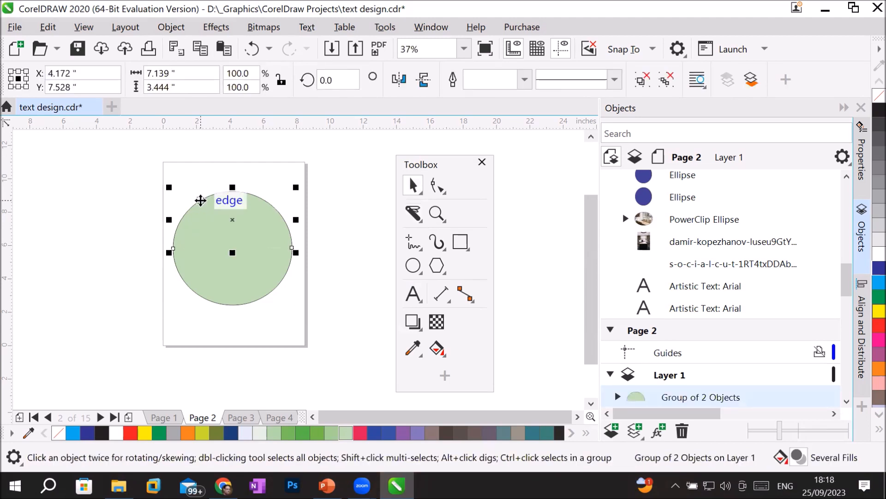
pyautogui.press('Up')
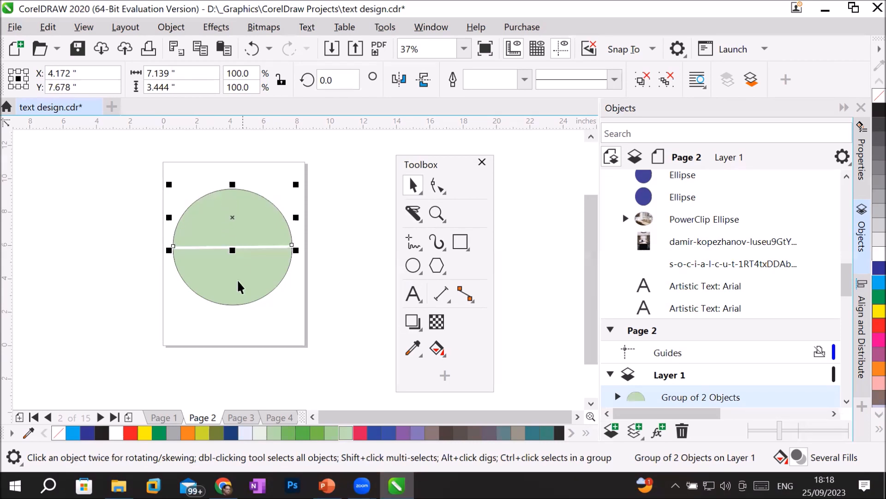
pyautogui.click(231, 294)
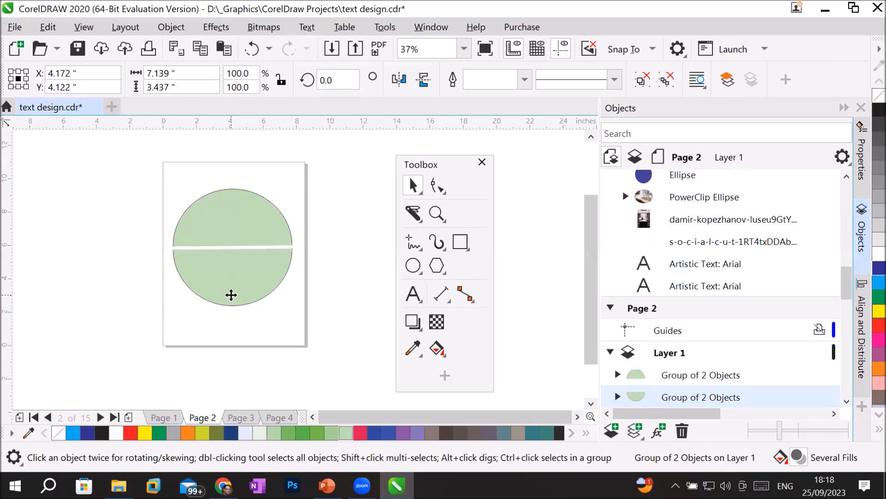
pyautogui.press('Down')
pyautogui.moveTo(231, 295); pyautogui.dragTo(228, 321)
pyautogui.moveTo(230, 233); pyautogui.dragTo(235, 208)
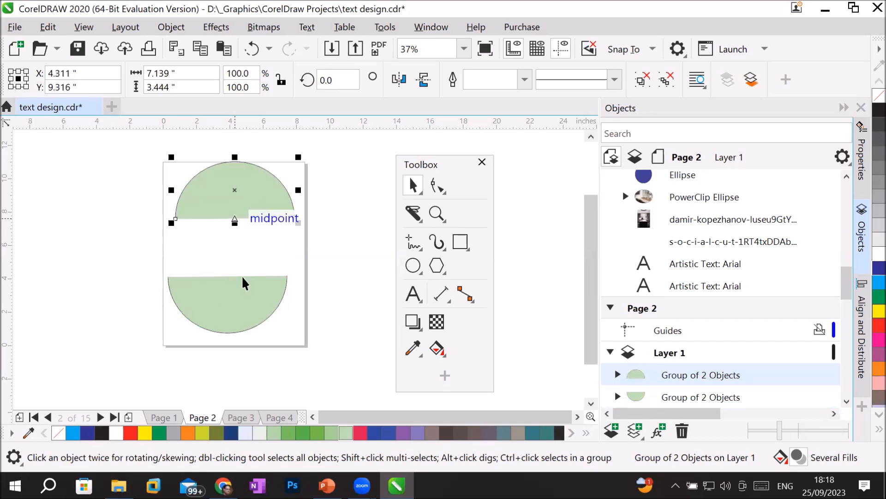
pyautogui.moveTo(249, 319); pyautogui.dragTo(262, 329)
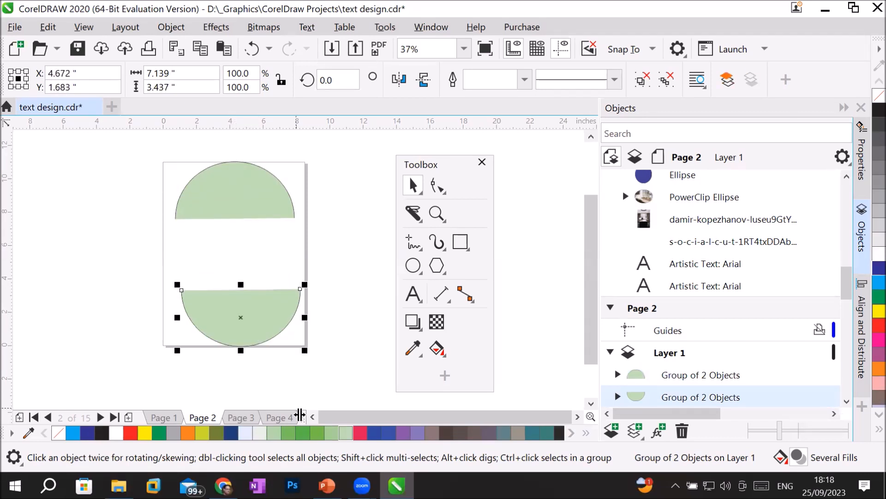
# Step: Undo the moves of the halves, the Knife cut and the green fill of the ellipse
pyautogui.hotkey('ctrl', 'z')
pyautogui.hotkey('ctrl', 'z')
pyautogui.hotkey('ctrl', 'z')
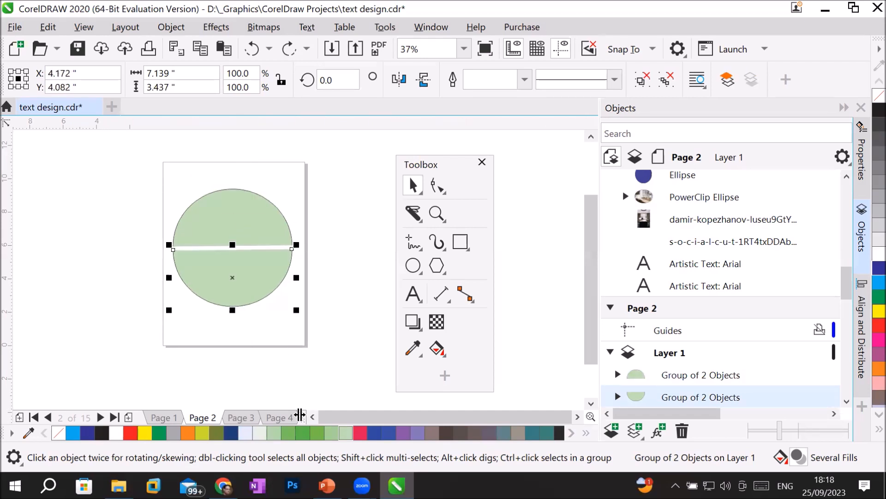
pyautogui.hotkey('ctrl', 'z')
pyautogui.hotkey('ctrl', 'z')
pyautogui.hotkey('ctrl', 'z')
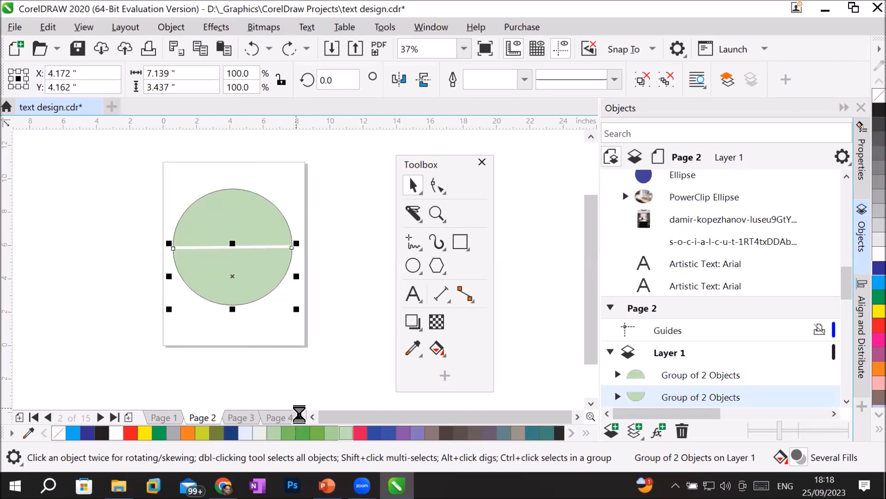
pyautogui.hotkey('ctrl', 'z')
pyautogui.hotkey('ctrl', 'z')
pyautogui.hotkey('ctrl', 'z')
pyautogui.hotkey('ctrl', 'z')
pyautogui.hotkey('ctrl', 'z')
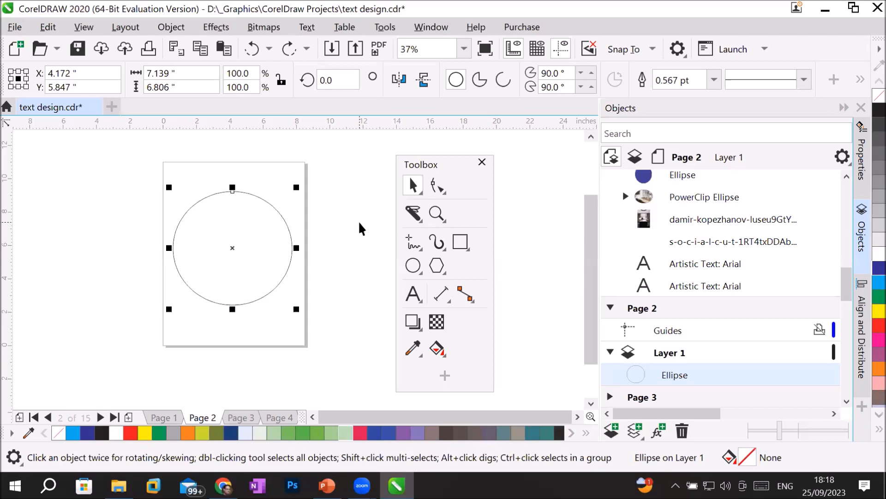
# Step: Slice the unfilled ellipse diagonally from its upper left to its lower right with a straight Knife line
pyautogui.click(412, 210)
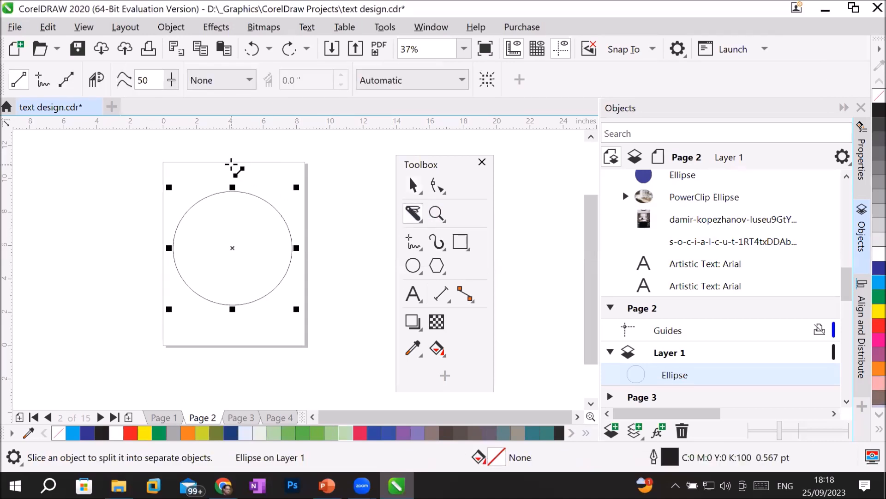
pyautogui.click(185, 173)
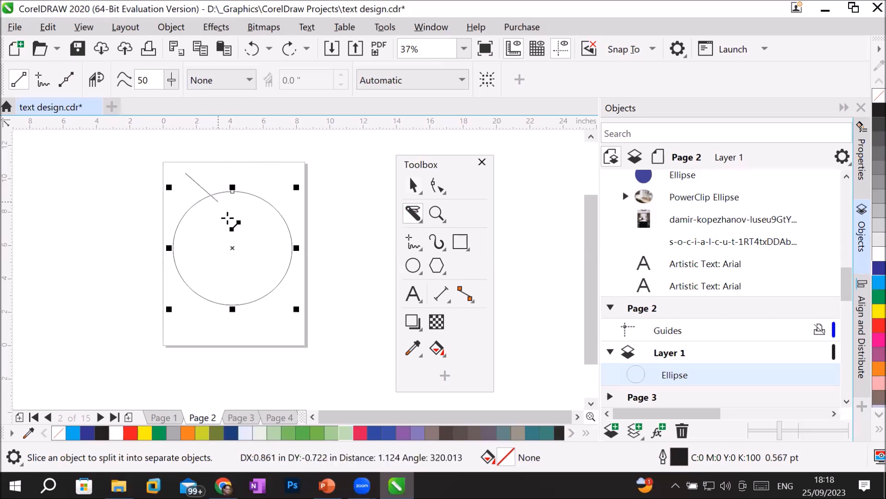
pyautogui.click(287, 336)
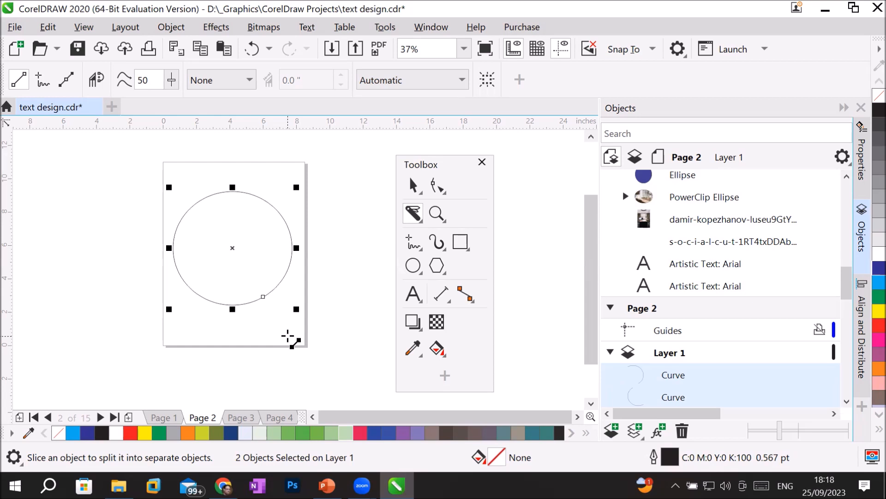
# Step: Pull the two cut curves apart, moving the right one up and to the right and the left one slightly left
pyautogui.click(411, 187)
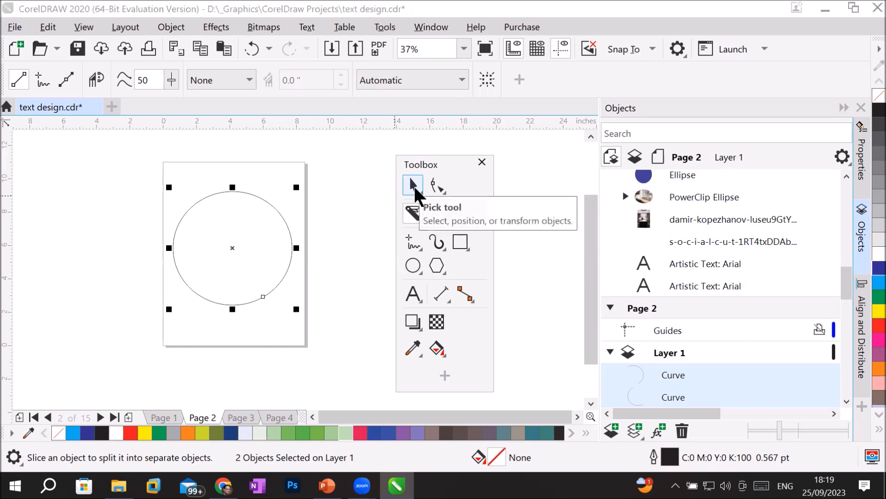
pyautogui.click(413, 186)
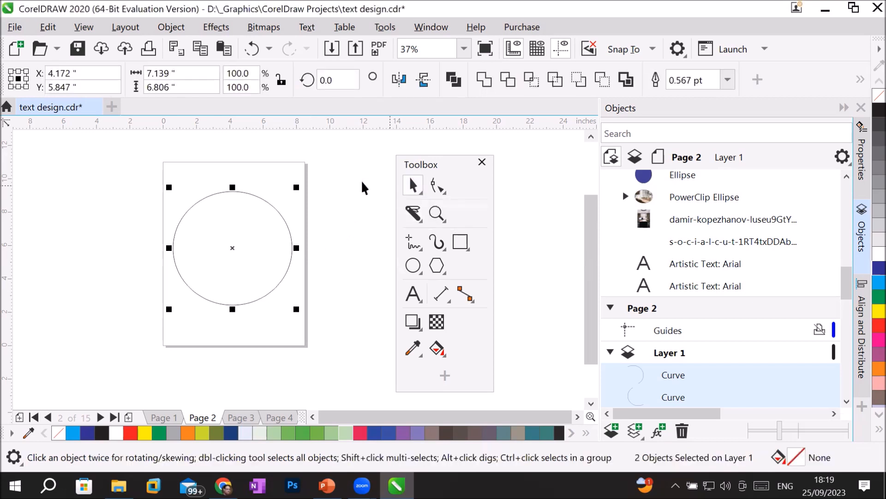
pyautogui.click(286, 147)
pyautogui.click(266, 206)
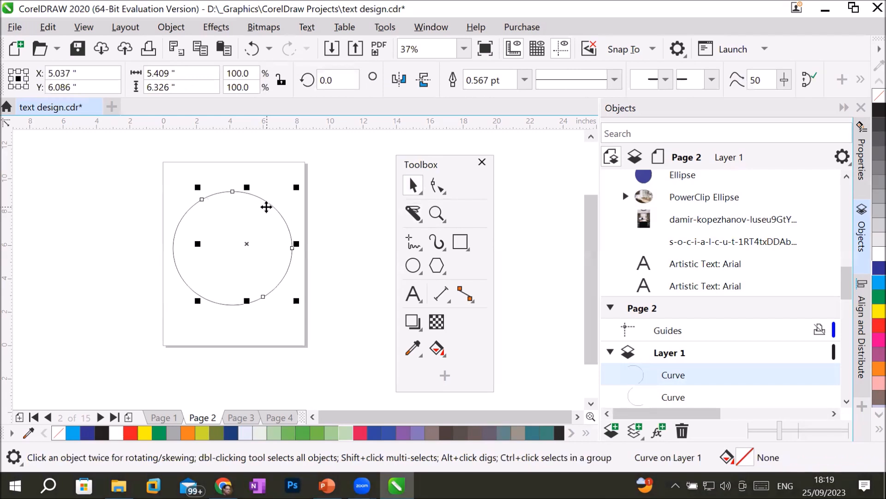
pyautogui.moveTo(266, 207); pyautogui.dragTo(281, 195)
pyautogui.moveTo(182, 271); pyautogui.dragTo(171, 272)
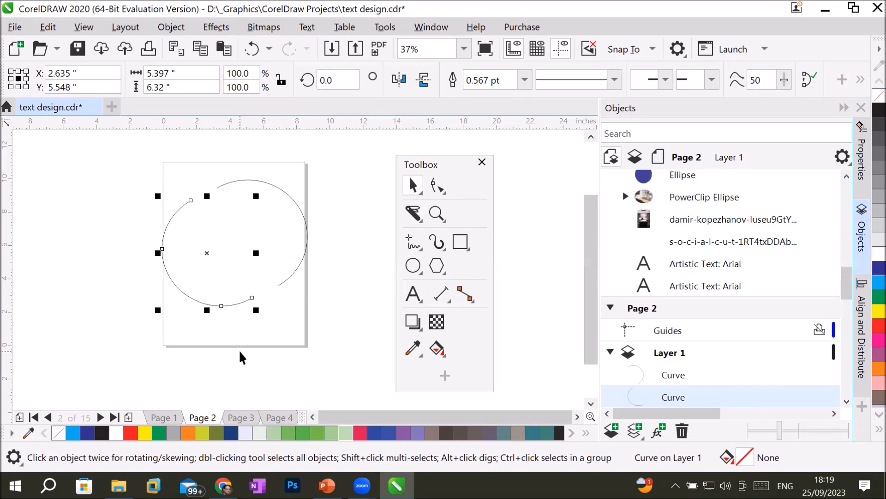
# Step: Reshape the left curve with the Shape tool by pulling its lower end node down and its upper end node up-left
pyautogui.click(437, 186)
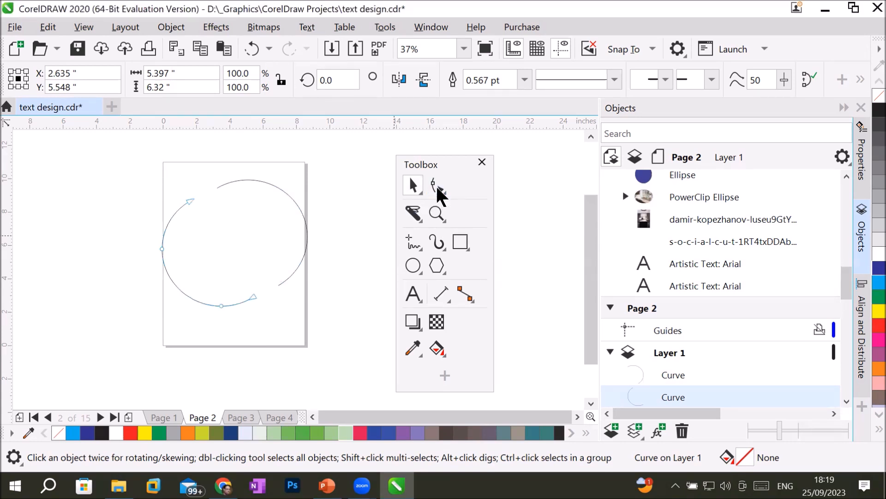
pyautogui.moveTo(254, 297); pyautogui.dragTo(253, 337)
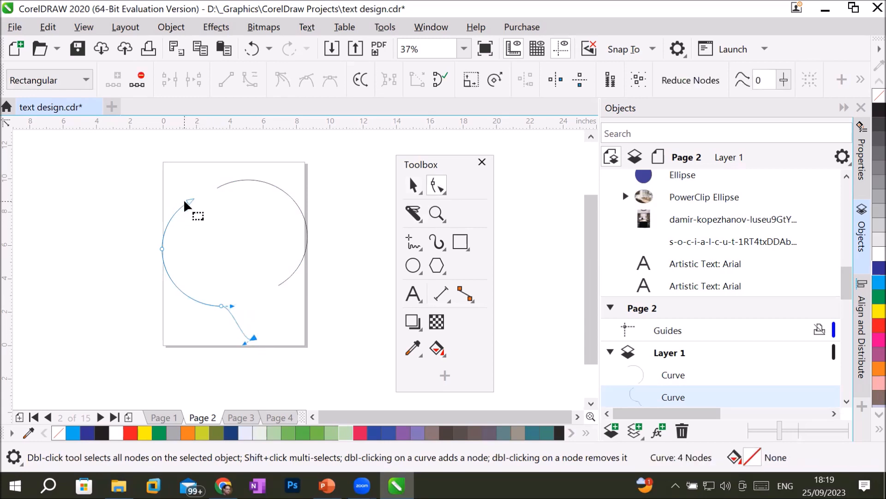
pyautogui.moveTo(189, 202); pyautogui.dragTo(163, 174)
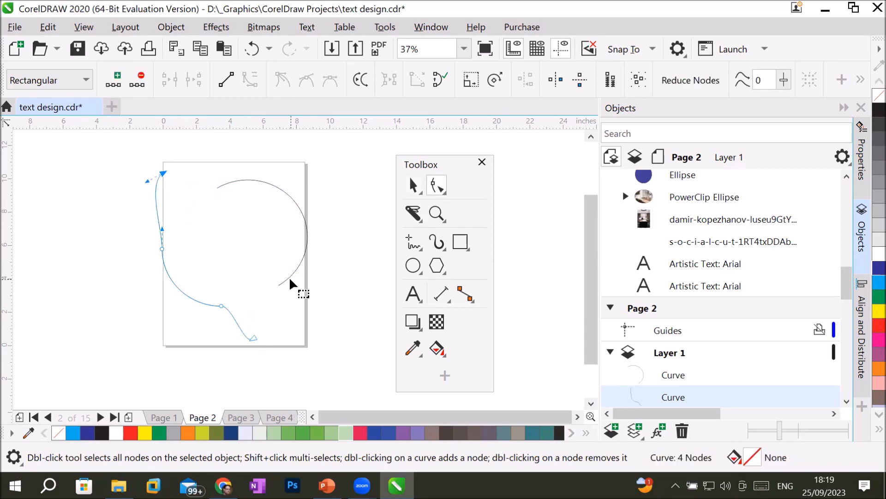
# Step: Reshape the right curve by pulling both end nodes outward and its top node down and to the left, and clear the node selection
pyautogui.click(285, 278)
pyautogui.moveTo(278, 284); pyautogui.dragTo(292, 329)
pyautogui.moveTo(221, 186); pyautogui.dragTo(195, 163)
pyautogui.moveTo(247, 179); pyautogui.dragTo(220, 226)
pyautogui.moveTo(307, 204); pyautogui.dragTo(322, 209)
pyautogui.click(334, 363)
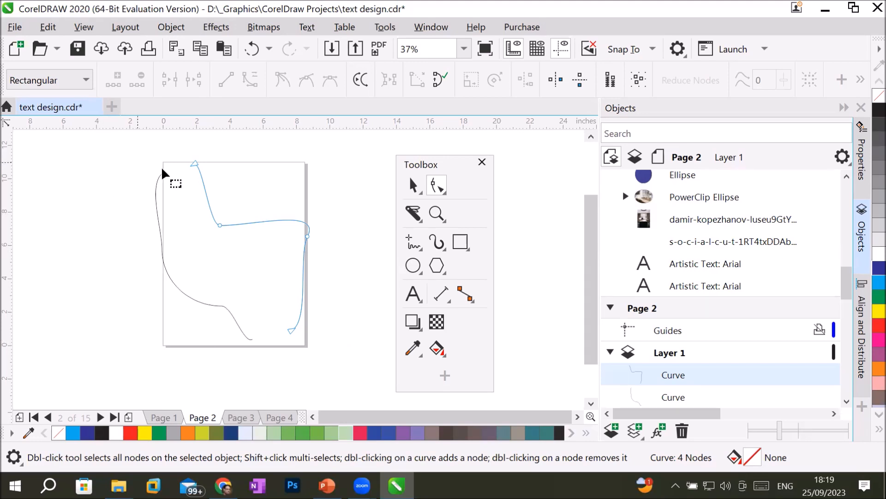
# Step: Select both reshaped curves on Page 2 and delete them
pyautogui.click(416, 186)
pyautogui.moveTo(108, 143); pyautogui.dragTo(346, 381)
pyautogui.press('Delete')
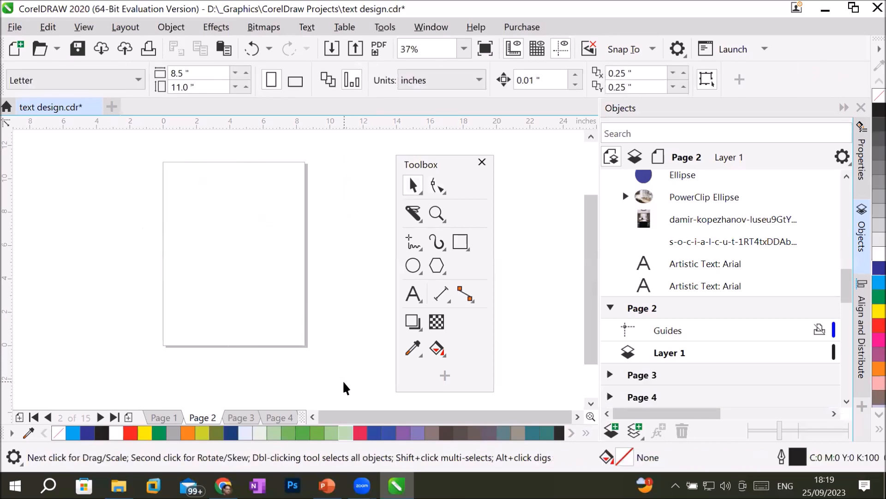
# Step: Draw a five-sided polygon about 5.57 by 5.23 inches in the middle of Page 2
pyautogui.click(436, 264)
pyautogui.moveTo(184, 206); pyautogui.dragTo(280, 301)
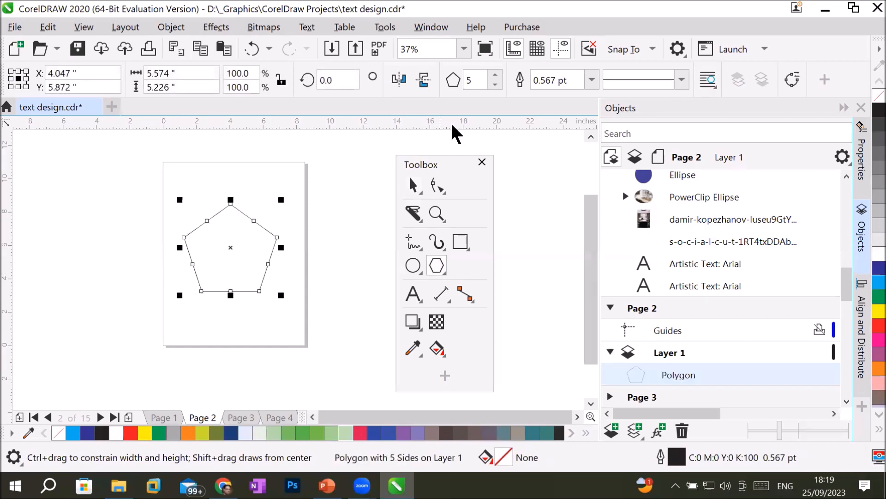
# Step: Set the polygon on Page 2 to six sides and check its nodes with the Shape tool
pyautogui.click(495, 76)
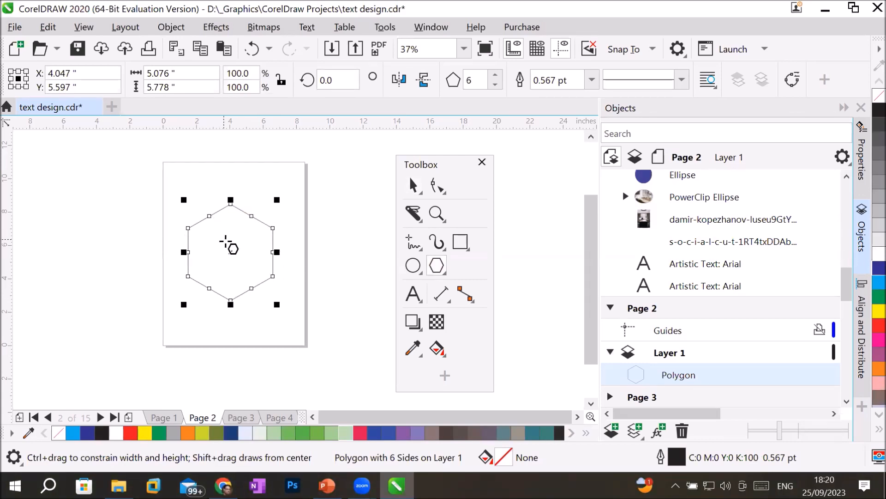
pyautogui.click(436, 185)
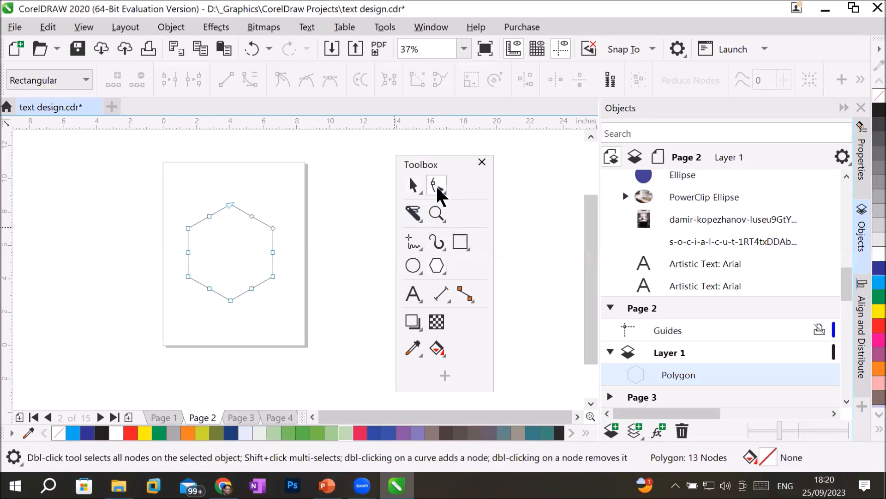
pyautogui.click(188, 228)
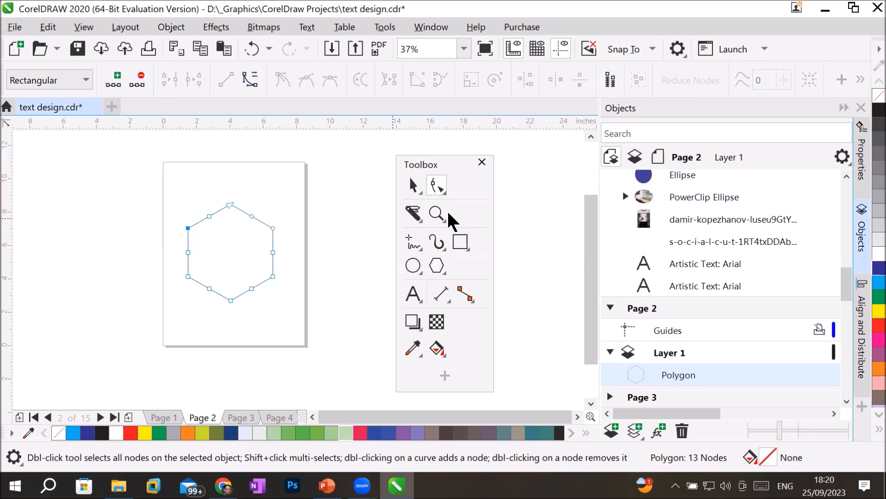
pyautogui.click(408, 186)
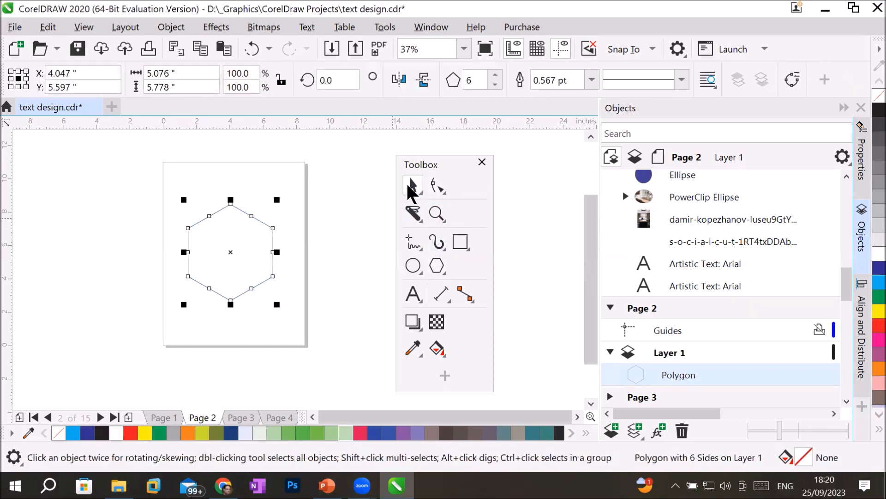
# Step: Slice the hexagon straight across at its upper side corners with the Knife tool and move the two pieces vertically apart
pyautogui.click(411, 208)
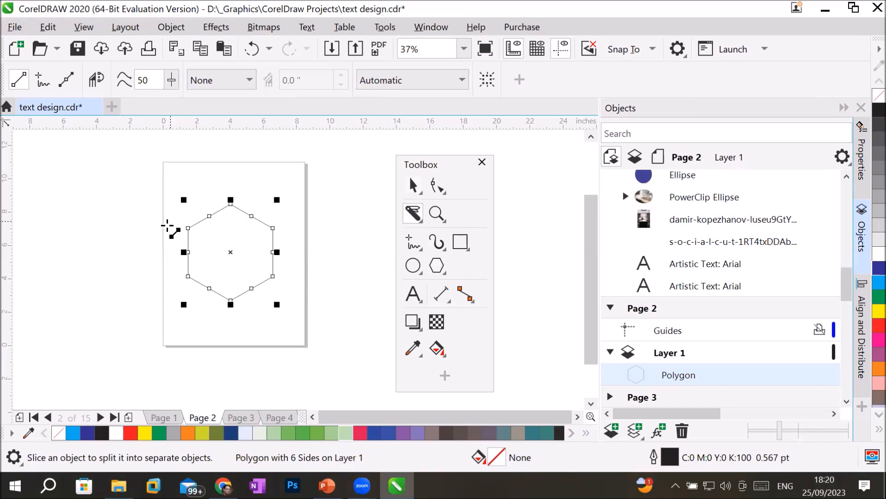
pyautogui.moveTo(159, 228); pyautogui.dragTo(292, 227)
pyautogui.click(413, 185)
pyautogui.click(225, 194)
pyautogui.click(225, 206)
pyautogui.moveTo(225, 207); pyautogui.dragTo(224, 180)
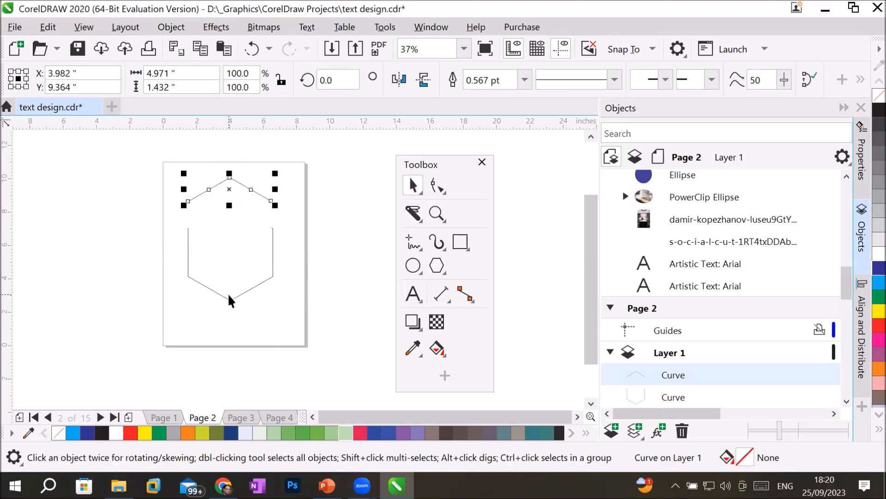
pyautogui.moveTo(233, 299); pyautogui.dragTo(243, 344)
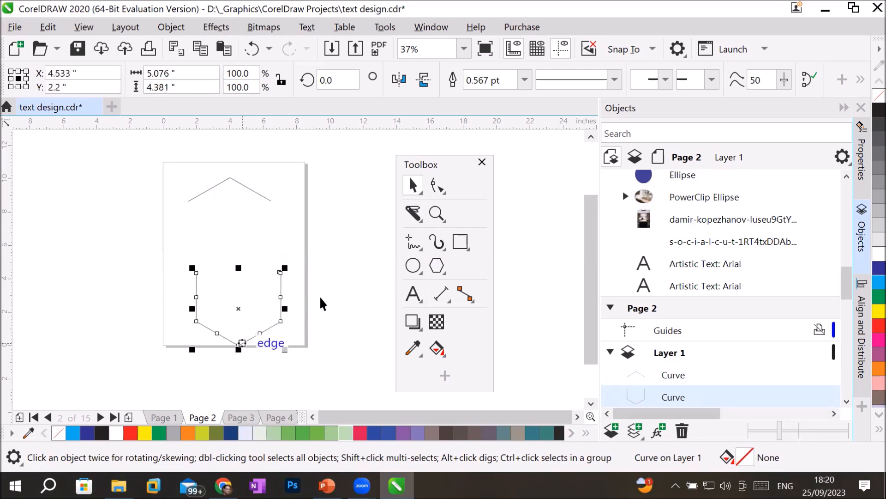
pyautogui.moveTo(248, 186); pyautogui.dragTo(261, 170)
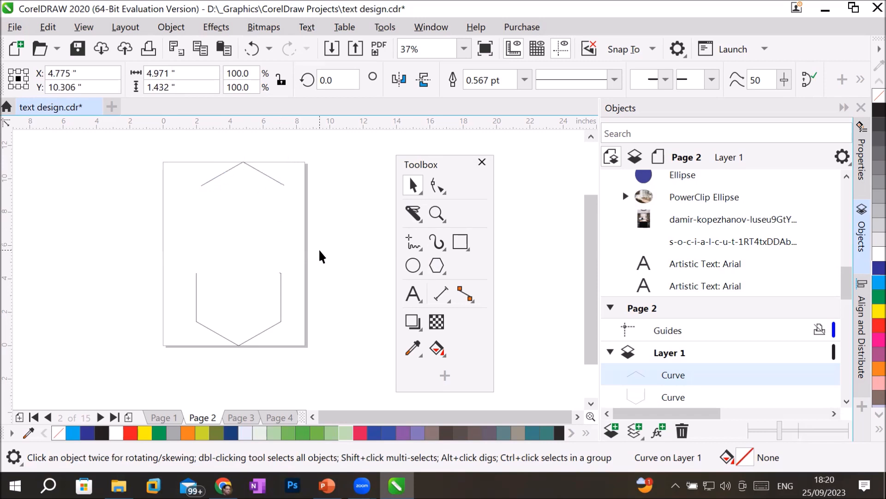
# Step: Set the outline width of the lower hexagon piece to 8.0 pt
pyautogui.click(250, 165)
pyautogui.click(250, 165)
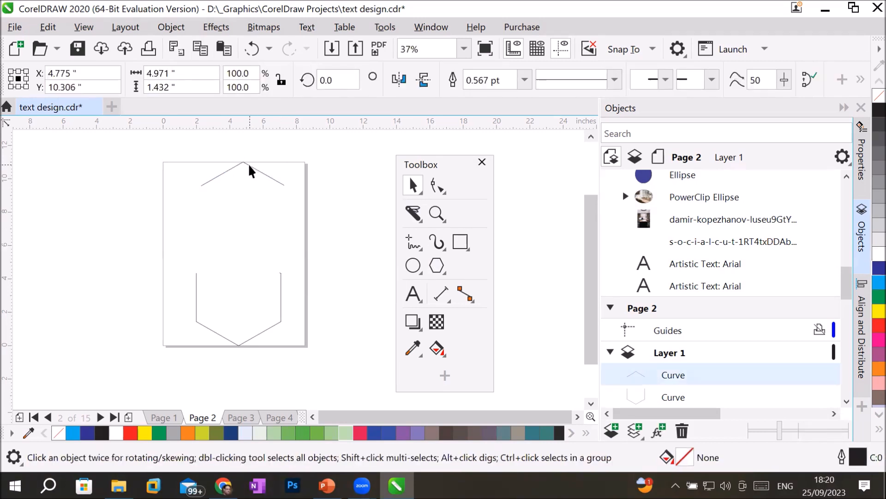
pyautogui.click(277, 323)
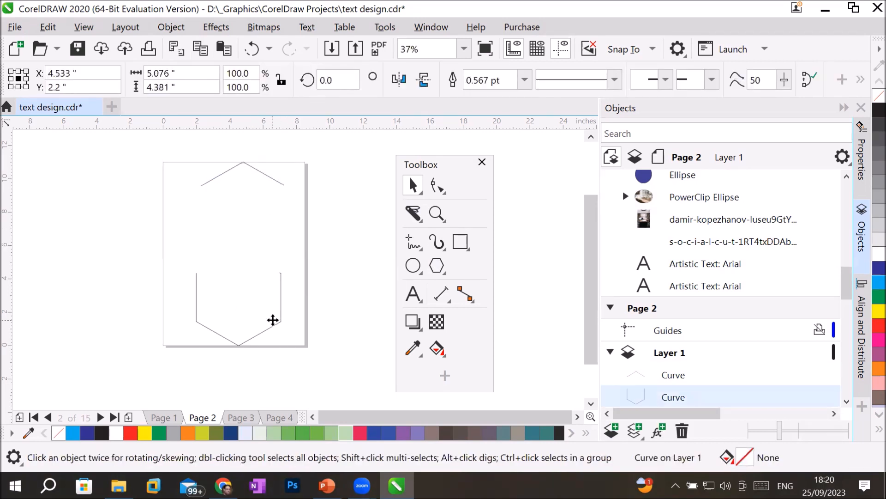
pyautogui.click(527, 78)
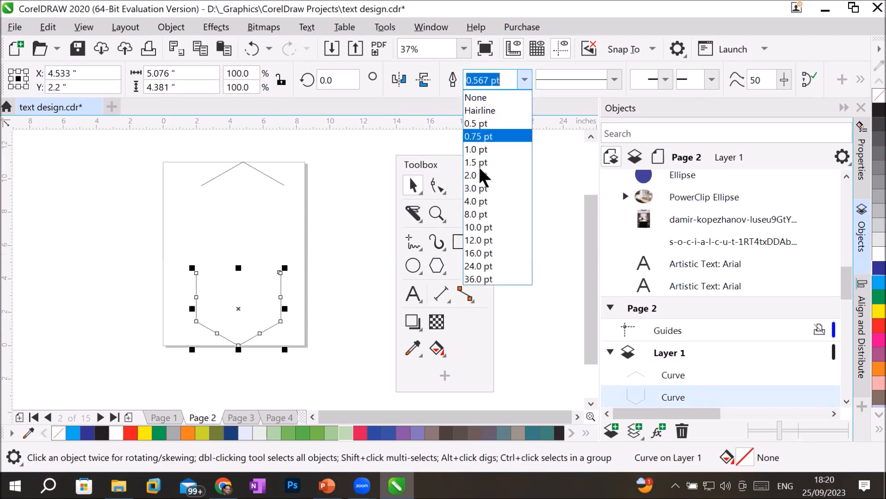
pyautogui.click(473, 210)
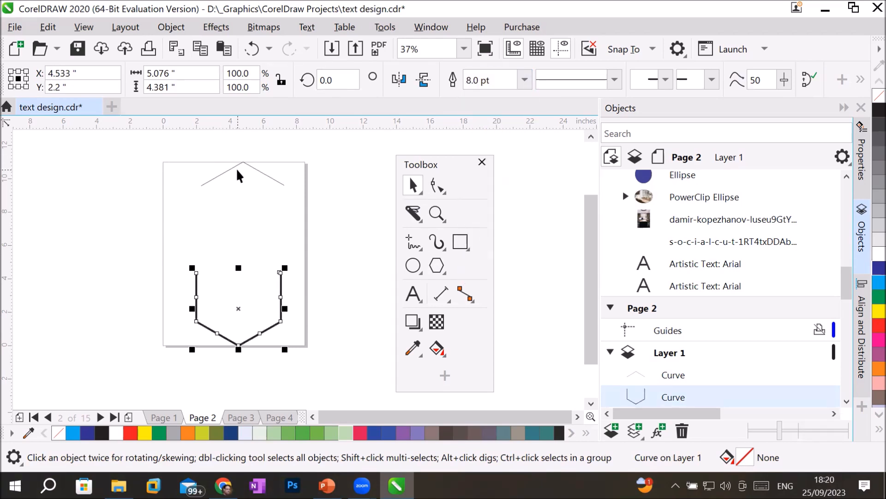
# Step: Set the upper roof-shaped piece's outline width to 16.0 pt and move it down to just above the lower piece
pyautogui.moveTo(203, 191); pyautogui.dragTo(194, 215)
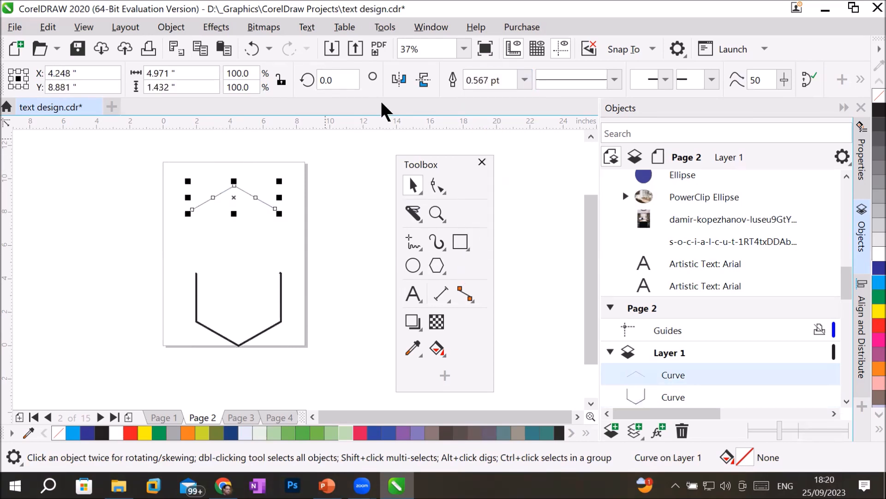
pyautogui.click(525, 80)
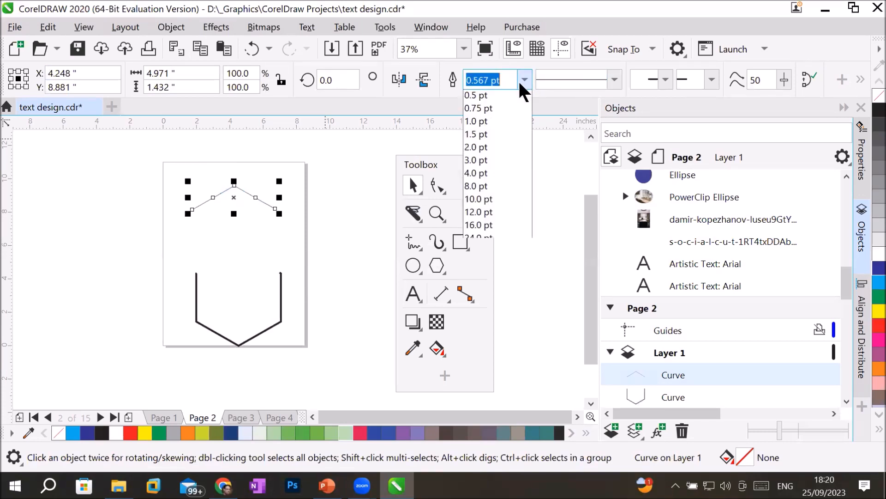
pyautogui.click(501, 252)
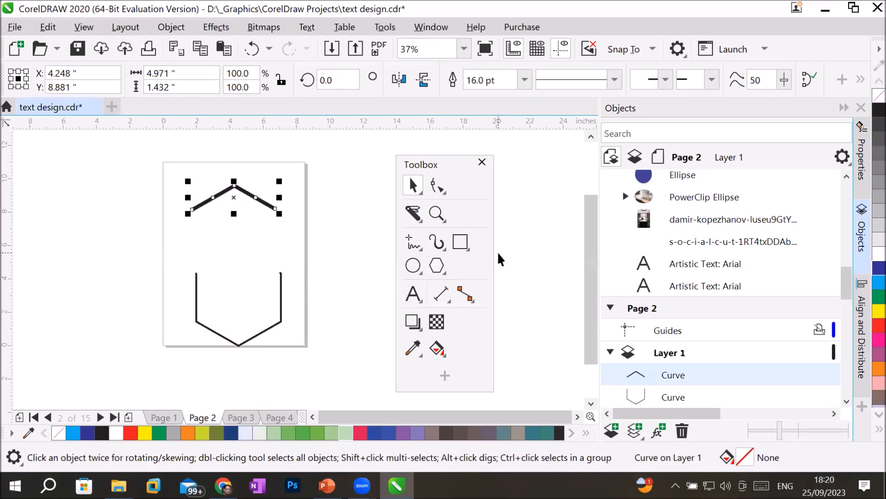
pyautogui.moveTo(243, 187); pyautogui.dragTo(248, 227)
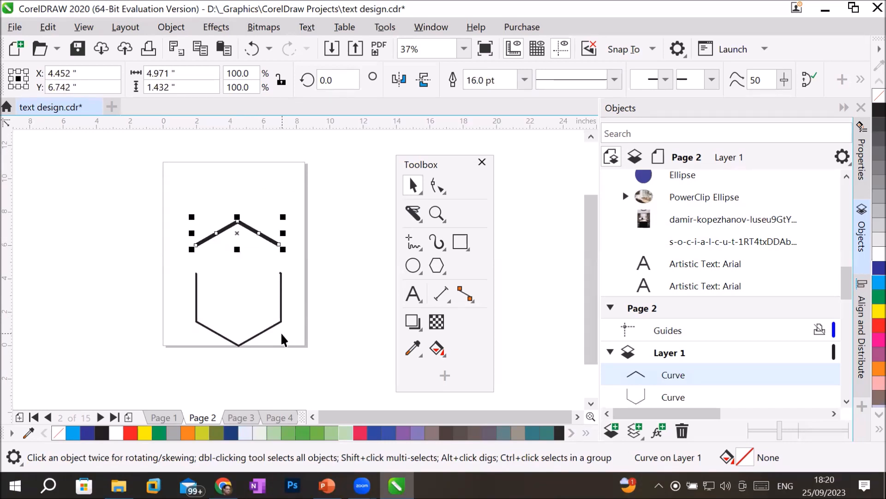
# Step: Pull the lower piece's bottom middle node straight up with the Shape tool to form an inner peak
pyautogui.click(437, 184)
pyautogui.click(239, 342)
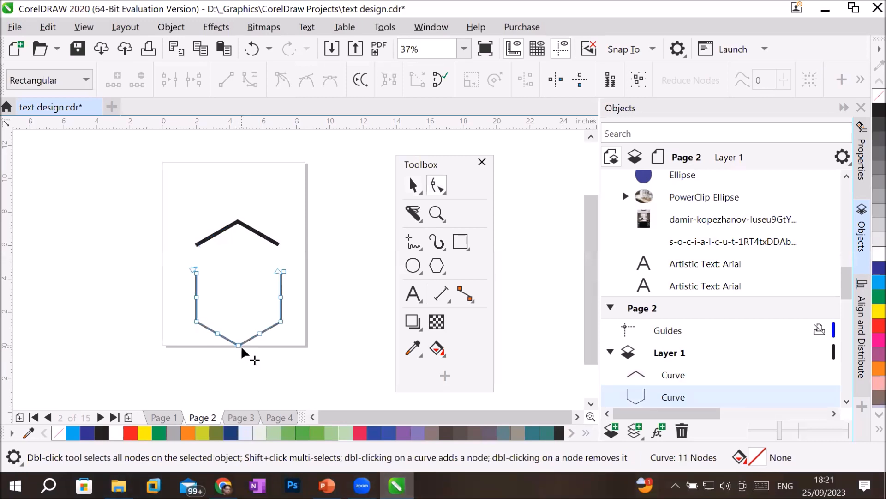
pyautogui.moveTo(239, 344); pyautogui.dragTo(239, 287)
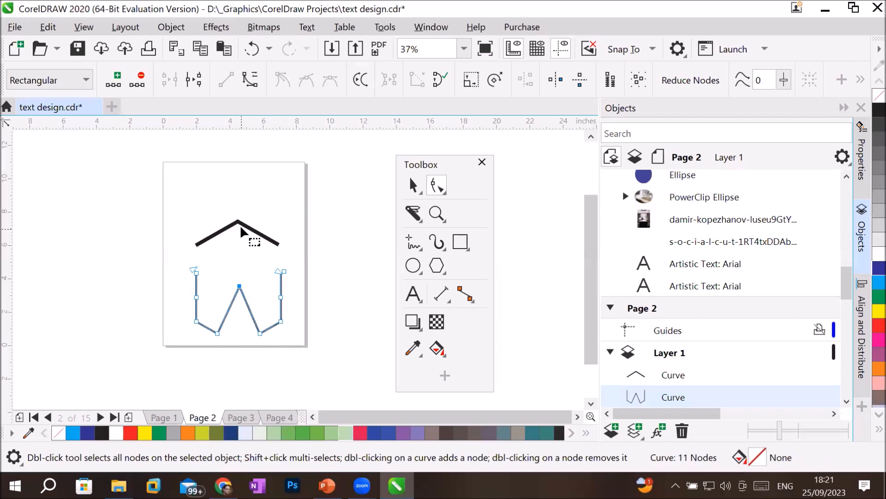
# Step: Select all nodes of the roof-shaped curve, shift them down closer to the lower curve, and clear the node selection
pyautogui.moveTo(182, 210); pyautogui.dragTo(279, 251)
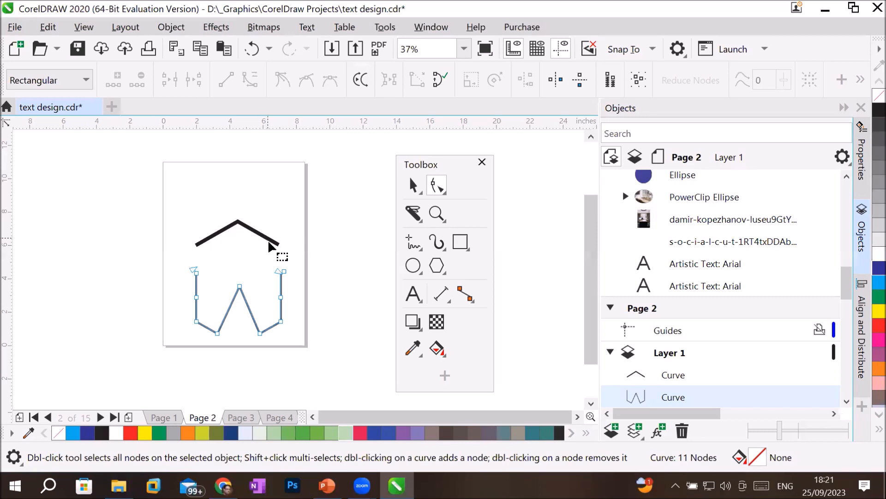
pyautogui.click(278, 241)
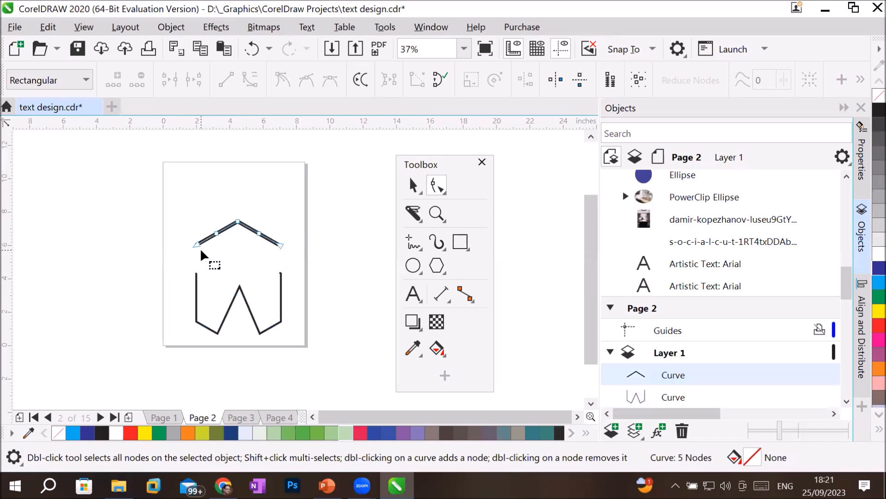
pyautogui.moveTo(180, 216); pyautogui.dragTo(280, 265)
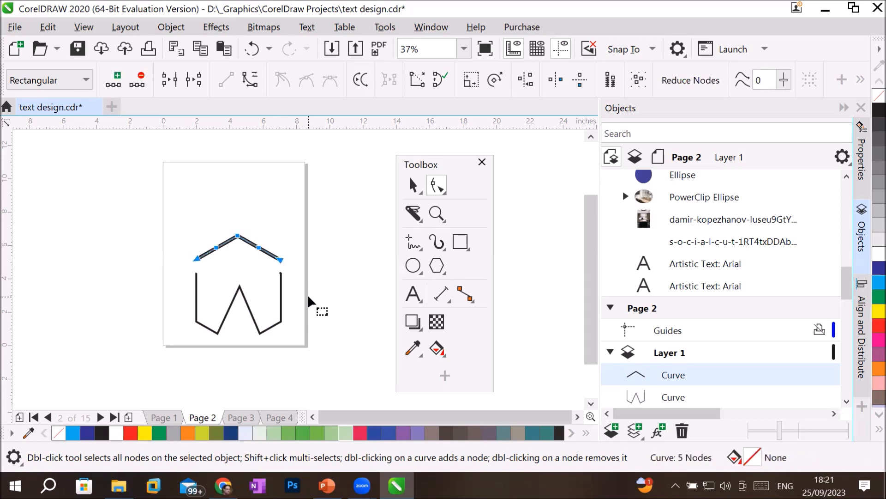
pyautogui.click(351, 304)
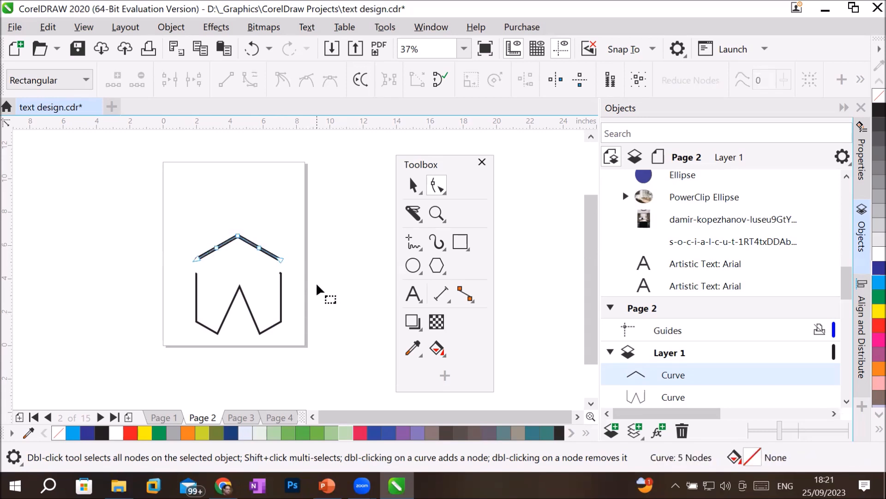
# Step: Remove the three middle nodes of the roof-shaped curve so only a straight line between its end nodes remains
pyautogui.doubleClick(239, 236)
pyautogui.doubleClick(259, 248)
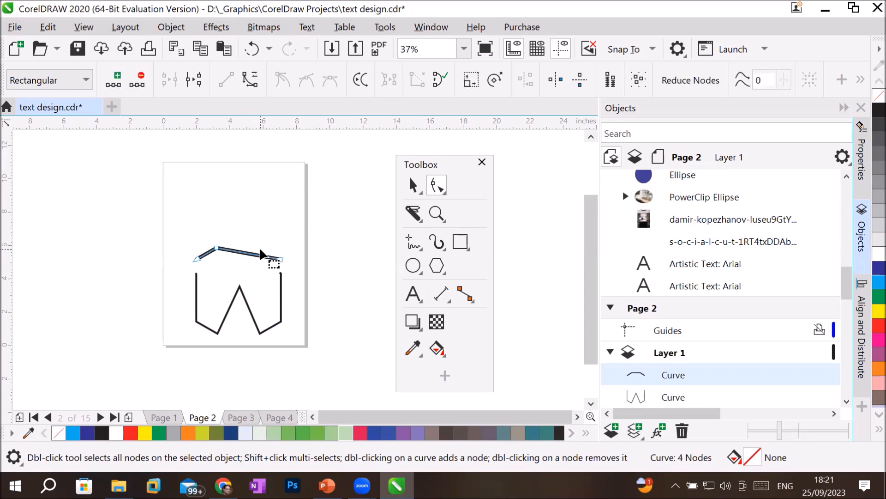
pyautogui.doubleClick(216, 248)
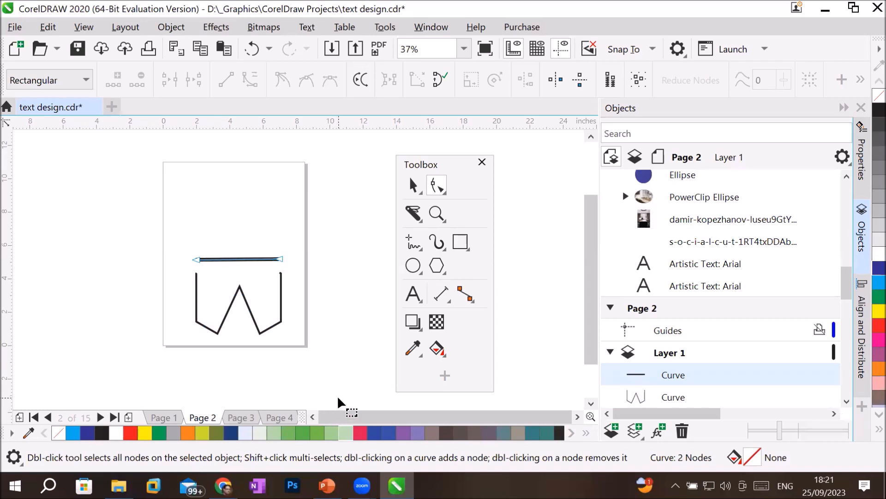
# Step: Remove the lower outer corner node on each side of the lower curve to give it a W shape
pyautogui.click(278, 323)
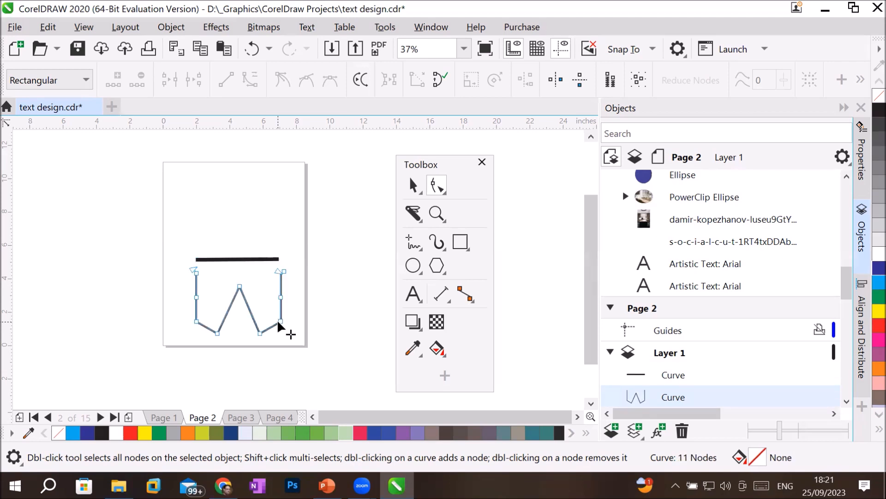
pyautogui.doubleClick(278, 319)
pyautogui.doubleClick(195, 319)
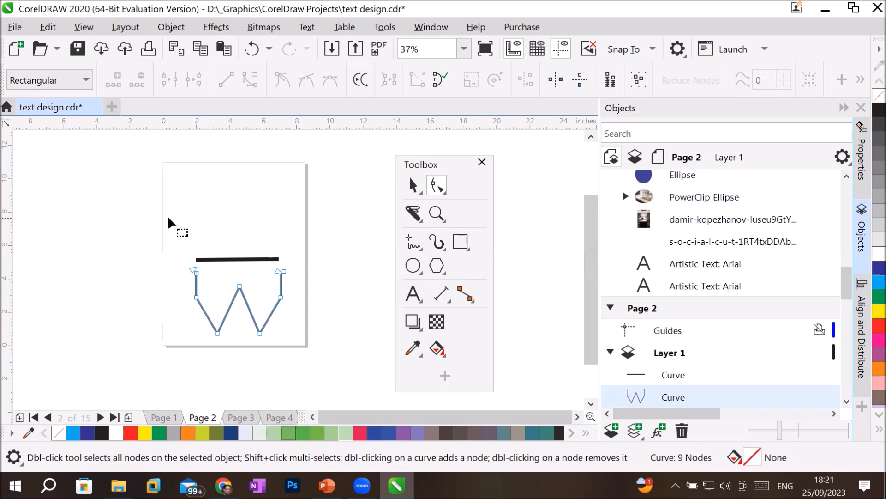
# Step: Move the thick straight line up near the top edge of Page 2 with the Pick tool
pyautogui.click(413, 182)
pyautogui.click(358, 384)
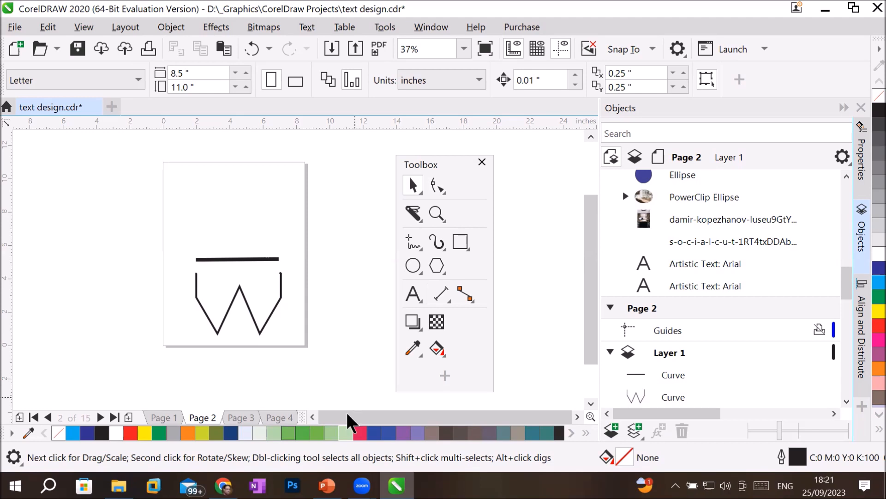
pyautogui.click(238, 260)
pyautogui.moveTo(230, 220); pyautogui.dragTo(239, 171)
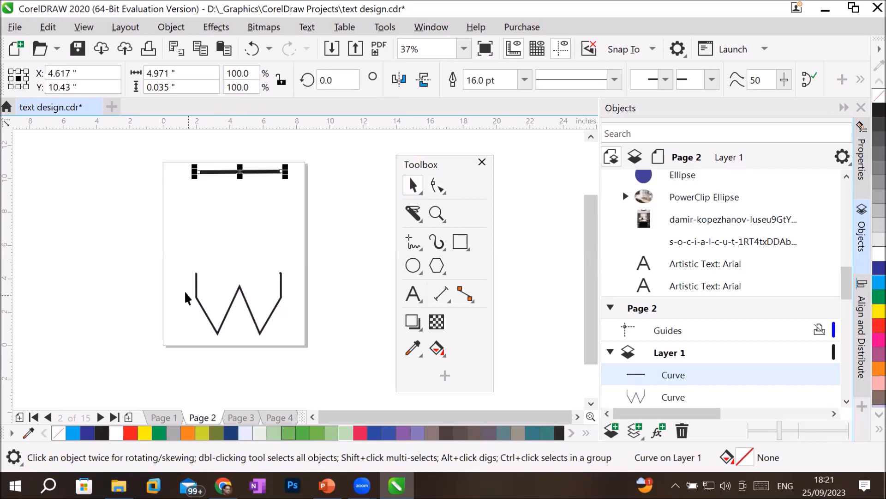
# Step: Select the W-shaped curve with the Shape tool and view the other tools grouped with it
pyautogui.click(197, 278)
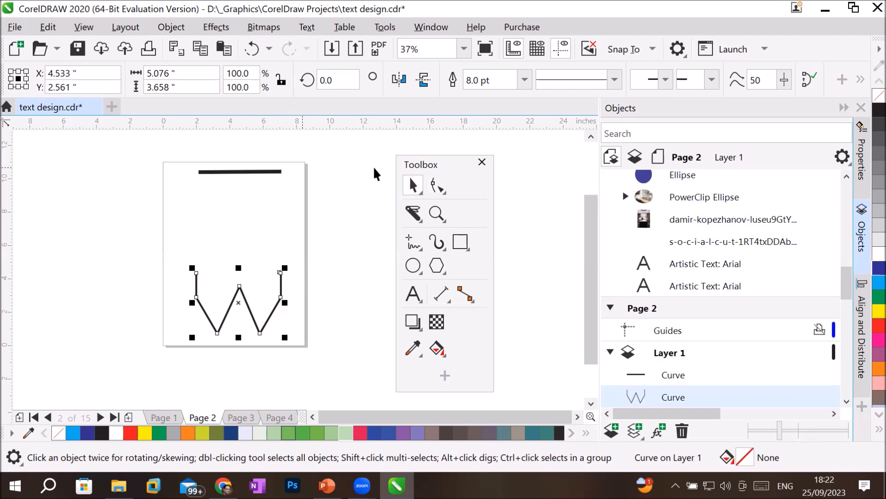
pyautogui.click(436, 185)
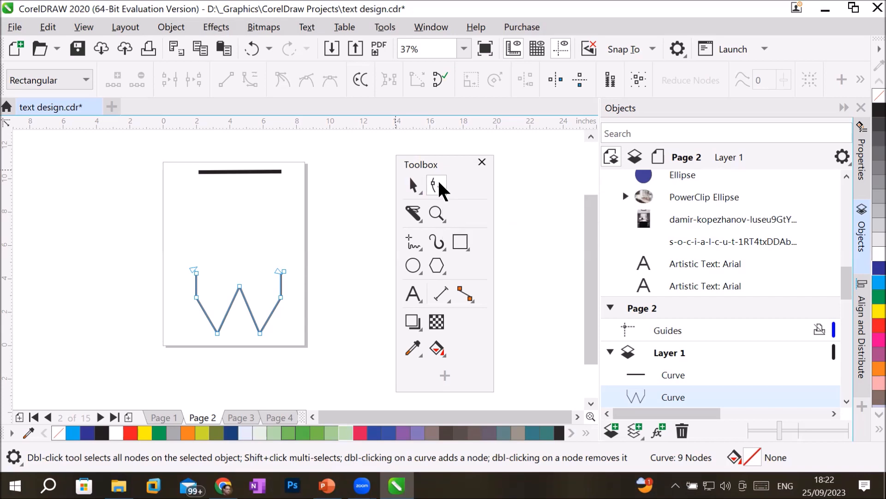
pyautogui.click(440, 189)
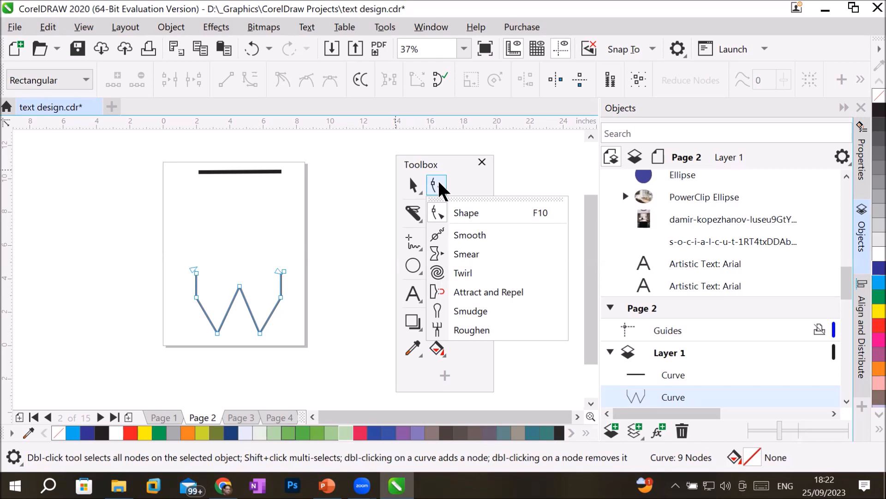
pyautogui.click(440, 182)
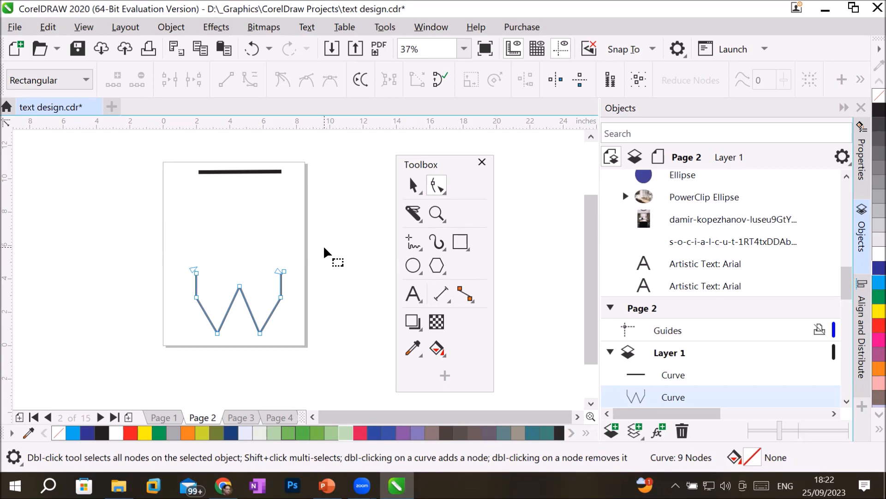
# Step: Select end and side corner nodes of the W-shaped curve in turn, and clear the node selection
pyautogui.click(196, 273)
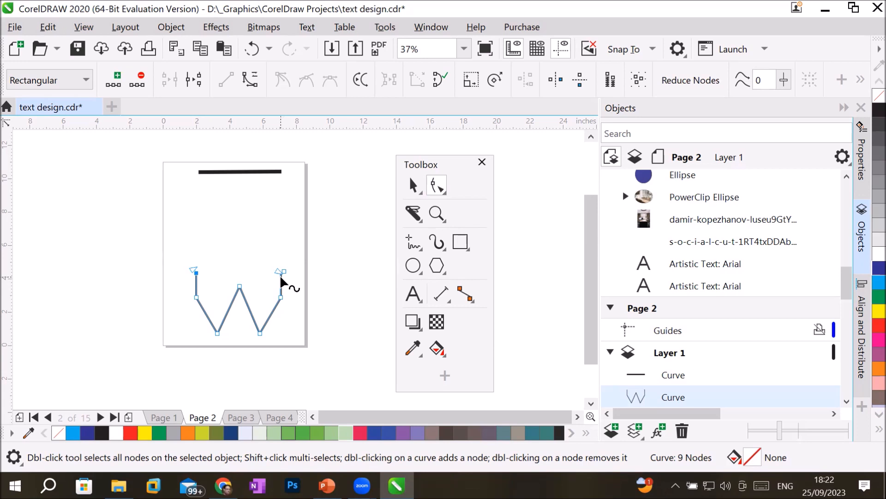
pyautogui.hotkey('ctrl', 'a')
pyautogui.click(237, 277)
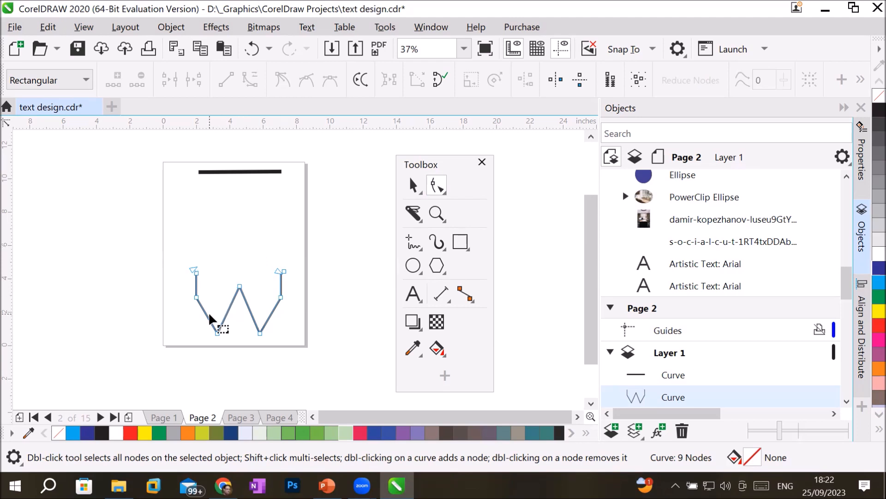
pyautogui.click(196, 296)
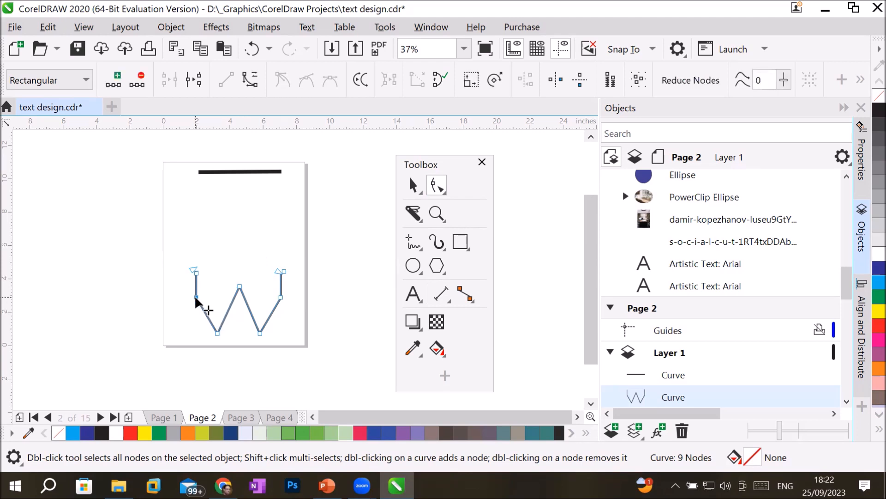
pyautogui.keyDown('shift'); pyautogui.click(280, 298); pyautogui.keyUp('shift')
pyautogui.click(289, 302)
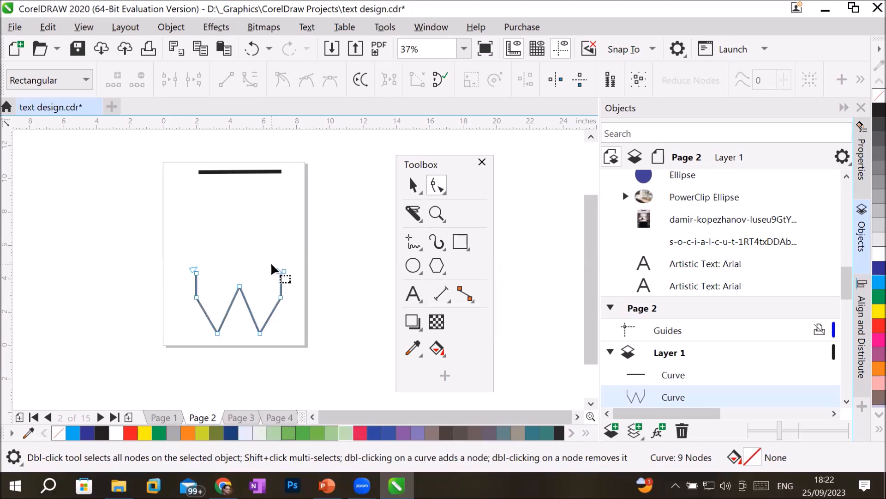
# Step: Distort the W-shaped curve by moving its end nodes outward and upward and raising its middle peak node
pyautogui.moveTo(271, 259); pyautogui.dragTo(290, 281)
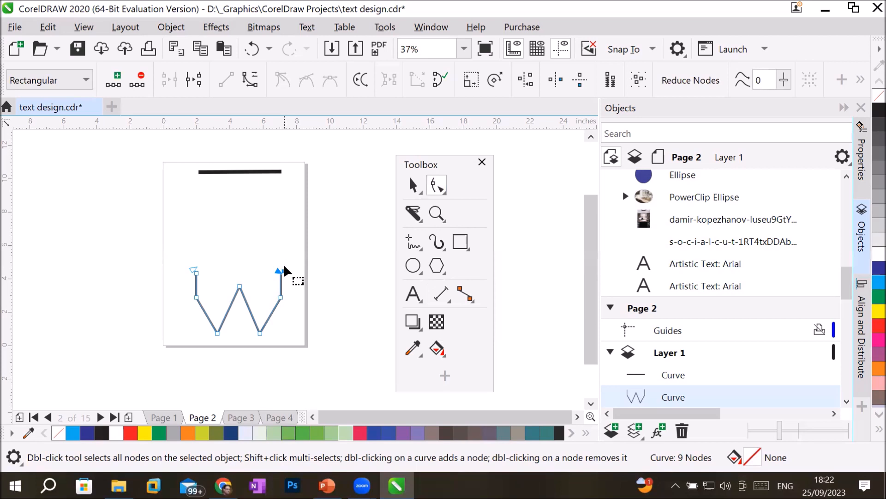
pyautogui.moveTo(285, 271); pyautogui.dragTo(288, 190)
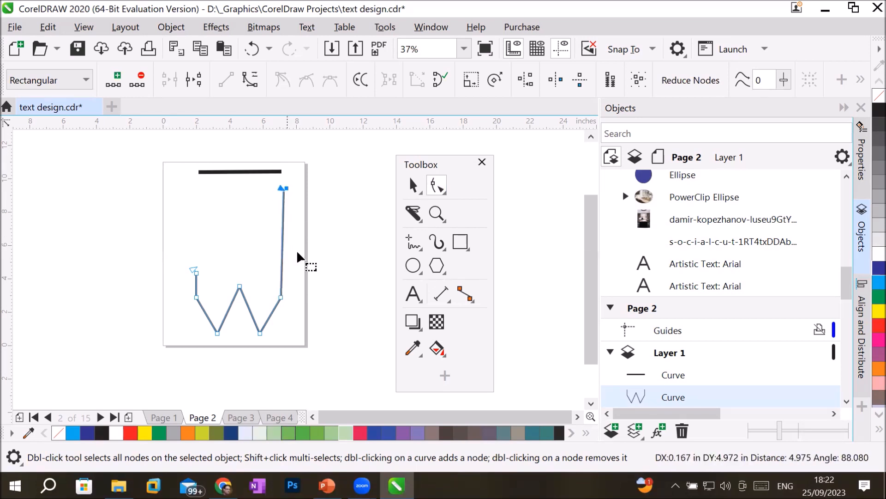
pyautogui.click(292, 336)
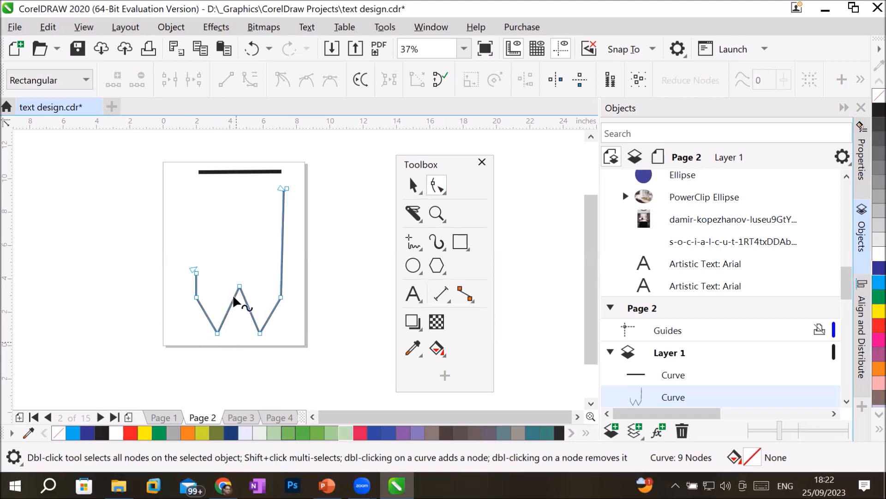
pyautogui.moveTo(233, 268)
pyautogui.mouseDown()
pyautogui.moveTo(252, 300)
pyautogui.moveTo(239, 287)
pyautogui.moveTo(244, 228)
pyautogui.mouseUp()
pyautogui.click(156, 309)
pyautogui.moveTo(184, 262); pyautogui.dragTo(135, 253)
pyautogui.moveTo(265, 184); pyautogui.dragTo(303, 219)
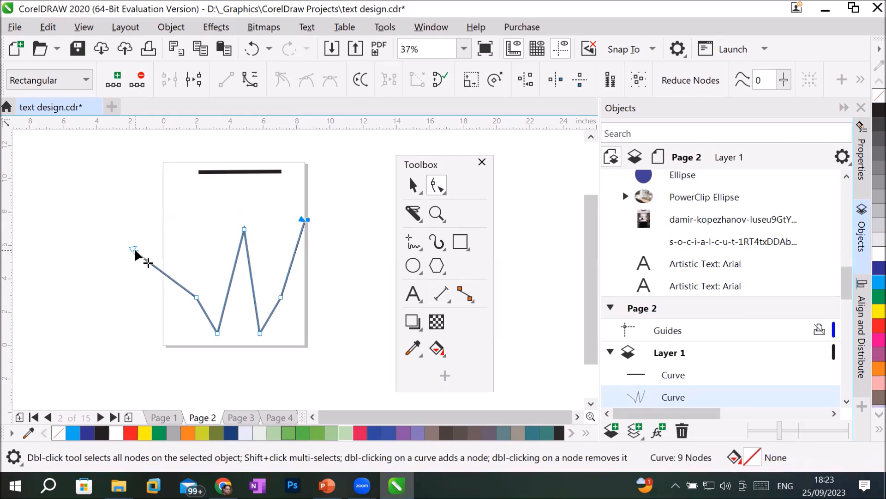
pyautogui.moveTo(133, 249); pyautogui.dragTo(166, 162)
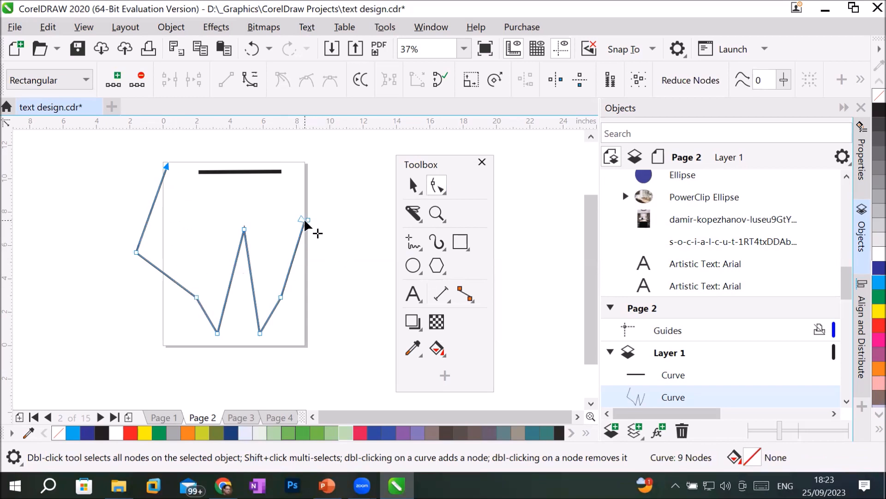
# Step: Undo all the recent node moves on the W-shaped curve
pyautogui.hotkey('ctrl', 'z')
pyautogui.hotkey('ctrl', 'z')
pyautogui.hotkey('ctrl', 'z')
pyautogui.hotkey('ctrl', 'z')
pyautogui.hotkey('ctrl', 'z')
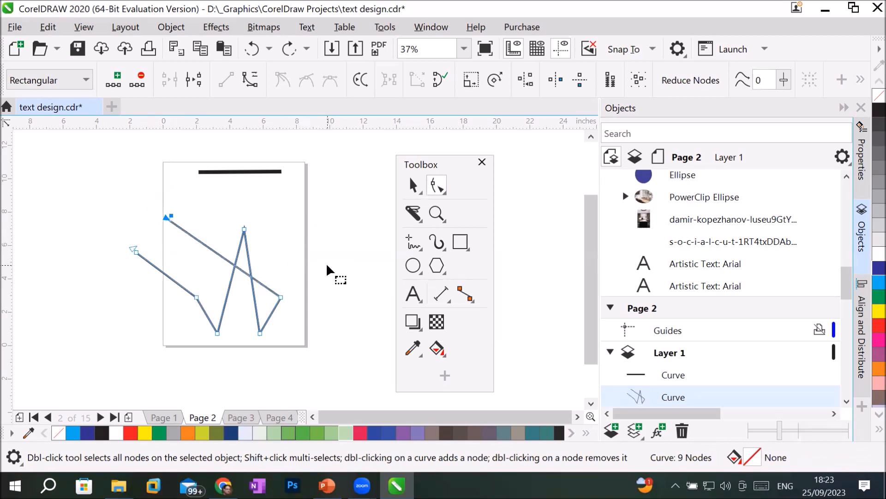
pyautogui.hotkey('ctrl', 'z')
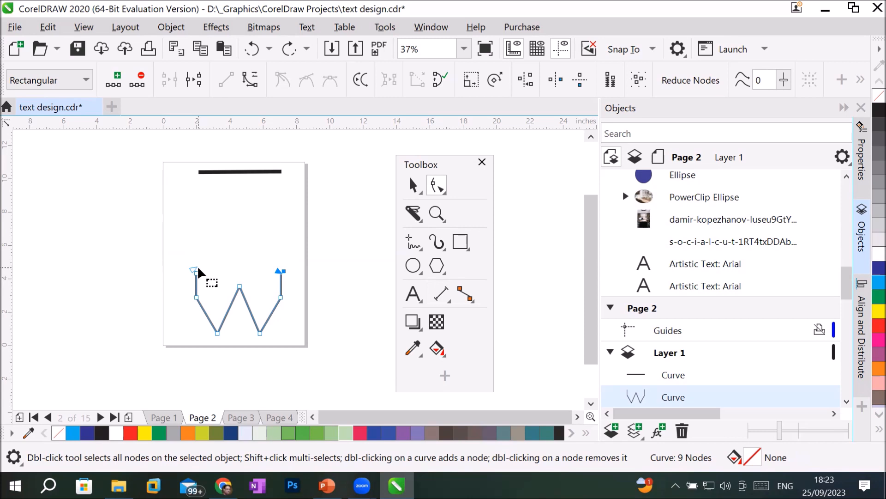
# Step: Add a large letter Z as artistic text on Page 2 and move it off the page, beside the left edge
pyautogui.click(412, 294)
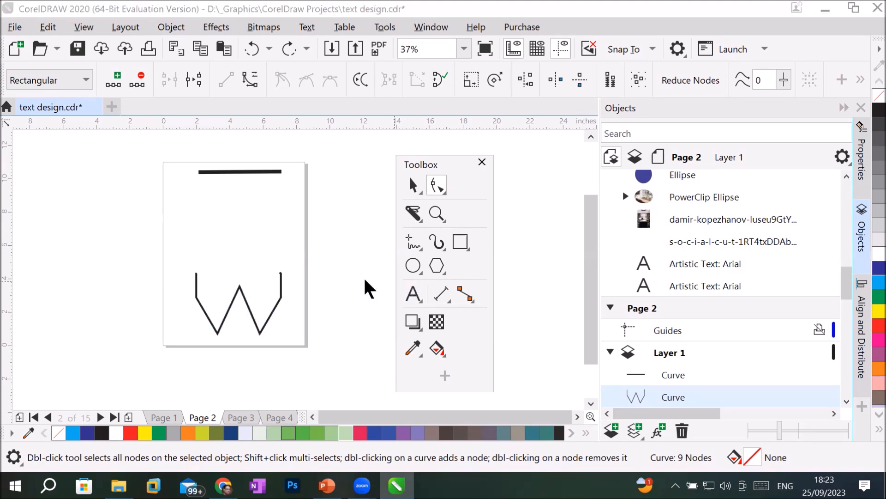
pyautogui.click(210, 226)
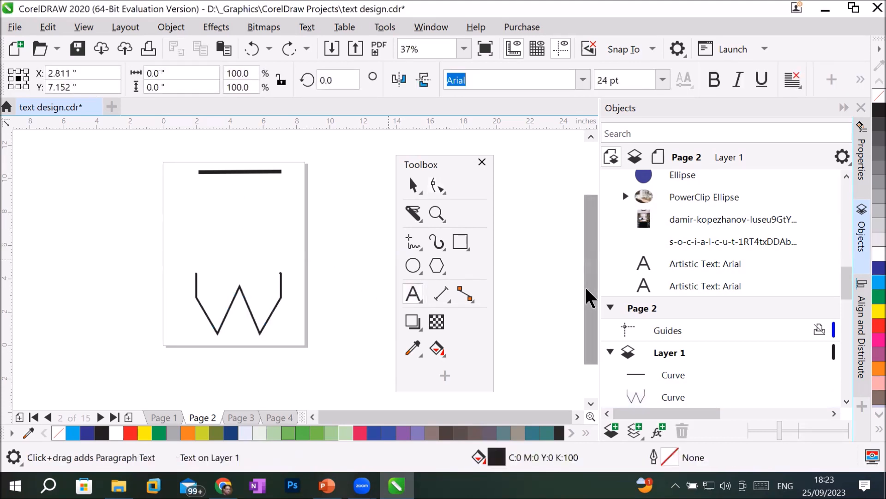
pyautogui.write('T')
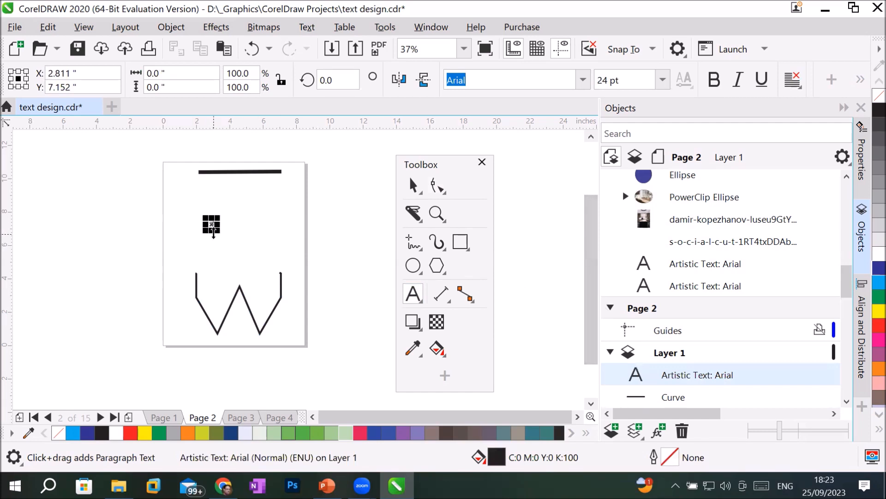
pyautogui.write('Z')
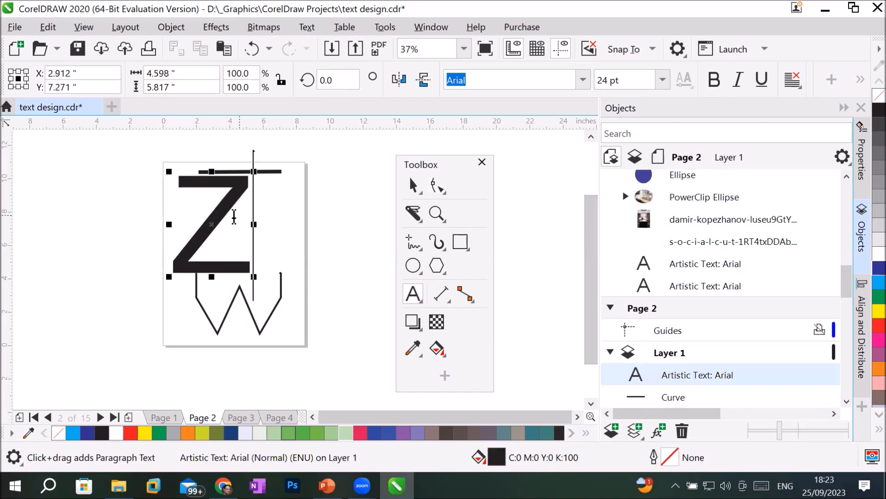
pyautogui.moveTo(212, 224); pyautogui.dragTo(80, 240)
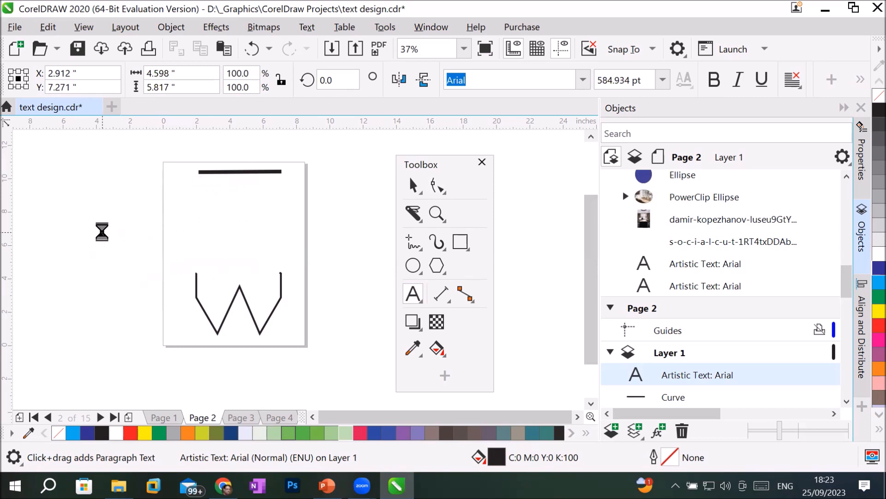
pyautogui.click(114, 352)
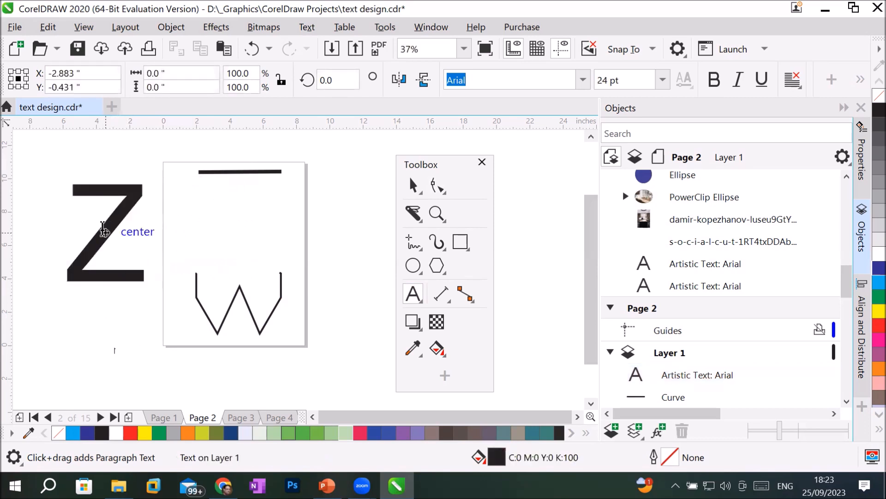
pyautogui.click(414, 187)
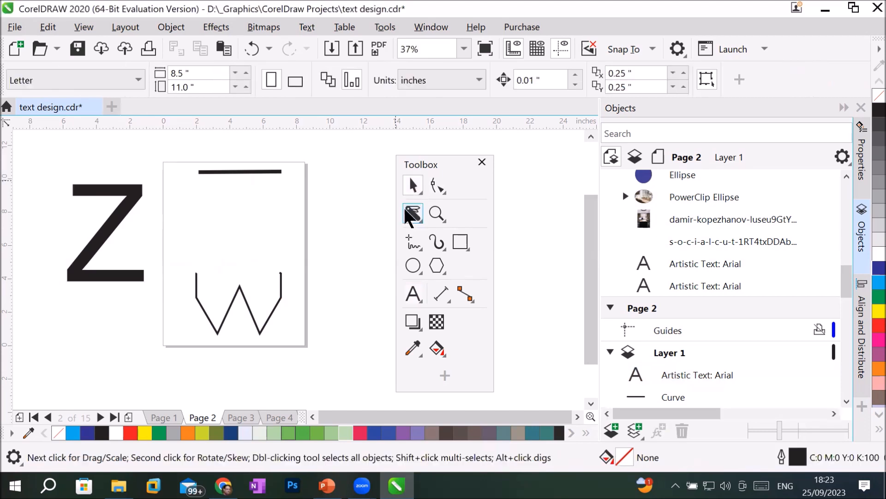
# Step: Slice the letter Z horizontally through its middle with the Knife tool and move the upper piece slightly up
pyautogui.click(413, 213)
pyautogui.click(60, 243)
pyautogui.click(186, 240)
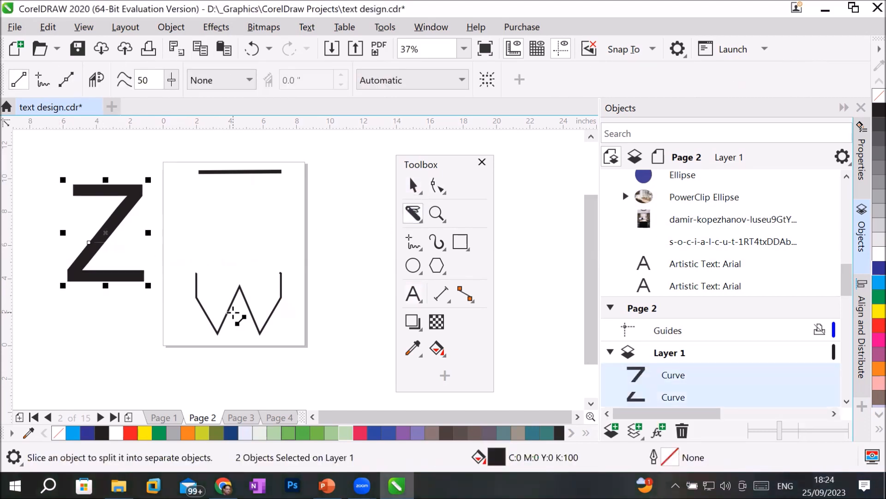
pyautogui.click(414, 186)
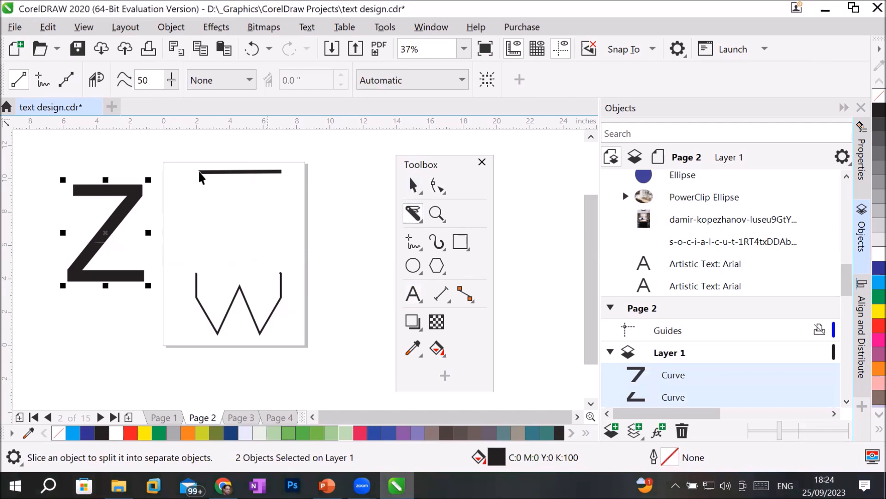
pyautogui.click(135, 170)
pyautogui.click(126, 185)
pyautogui.moveTo(126, 185); pyautogui.dragTo(125, 177)
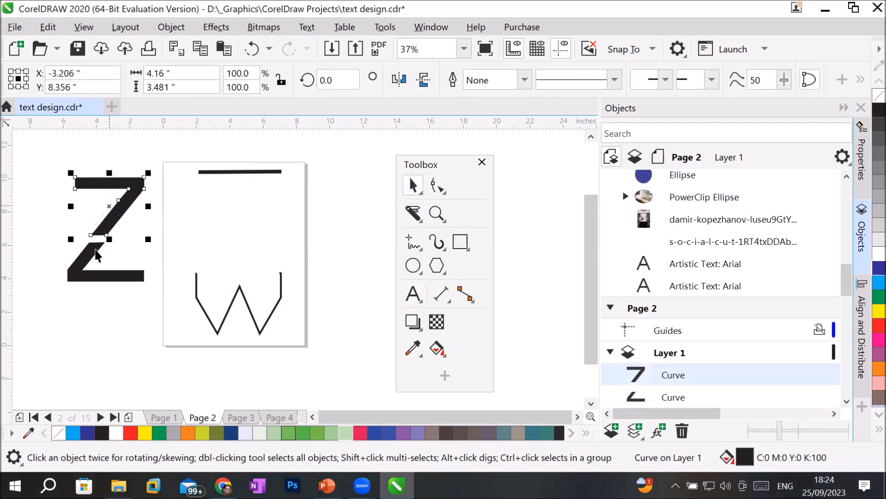
# Step: Fill the lower piece of the Z with red and the upper piece with green, and shift the red piece slightly
pyautogui.click(88, 263)
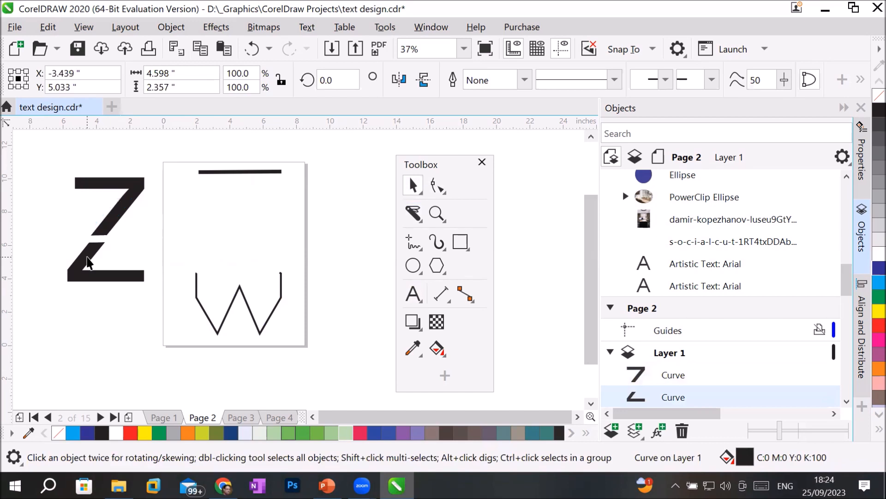
pyautogui.click(130, 432)
pyautogui.click(117, 219)
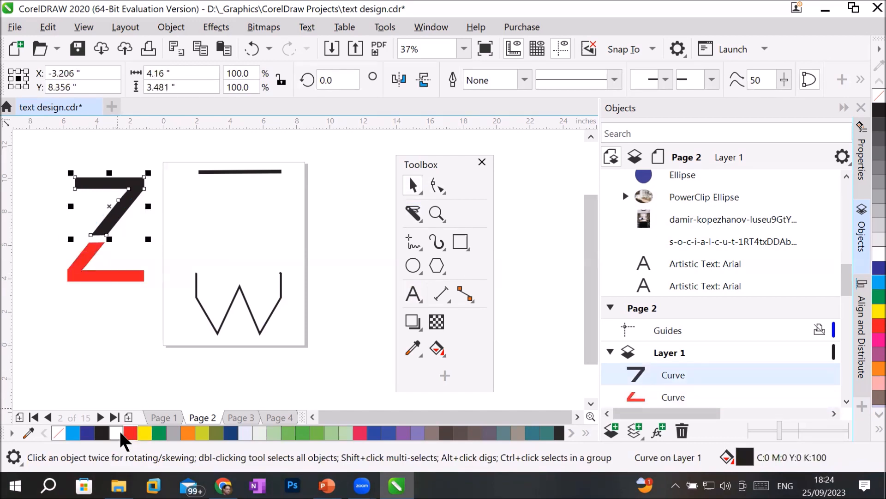
pyautogui.click(144, 433)
pyautogui.click(160, 433)
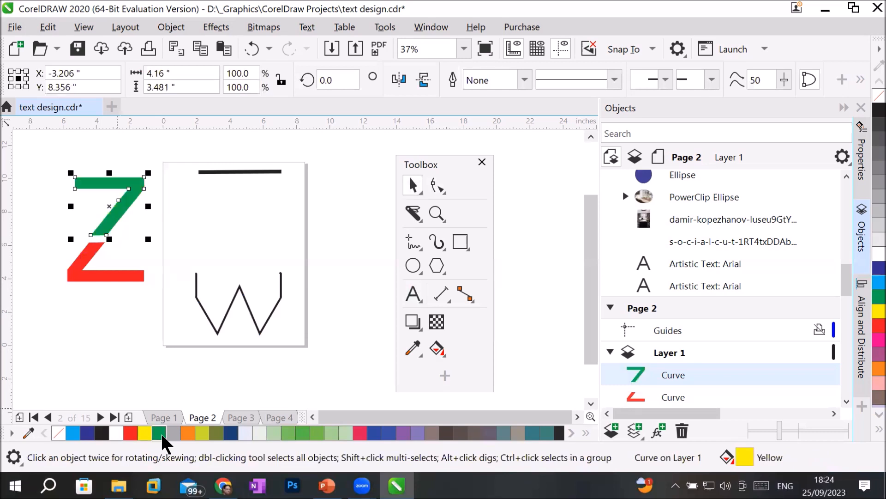
pyautogui.click(99, 340)
pyautogui.click(85, 277)
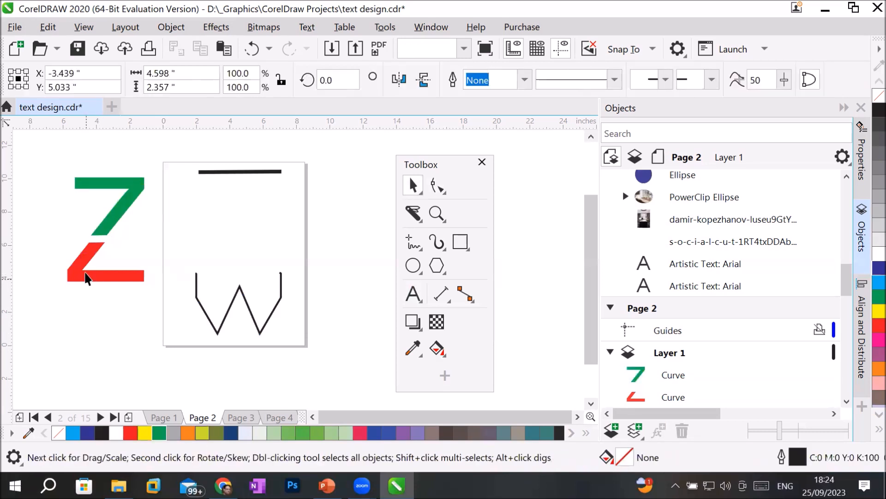
pyautogui.moveTo(85, 271); pyautogui.dragTo(87, 281)
pyautogui.click(103, 321)
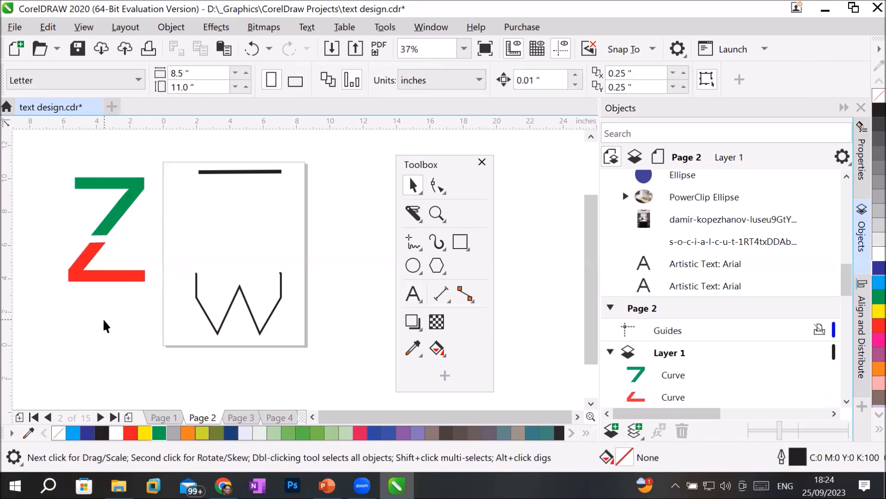
# Step: Lengthen the green piece's bar to the left and the red piece's bar to the right by moving their end nodes with the Shape tool
pyautogui.click(438, 188)
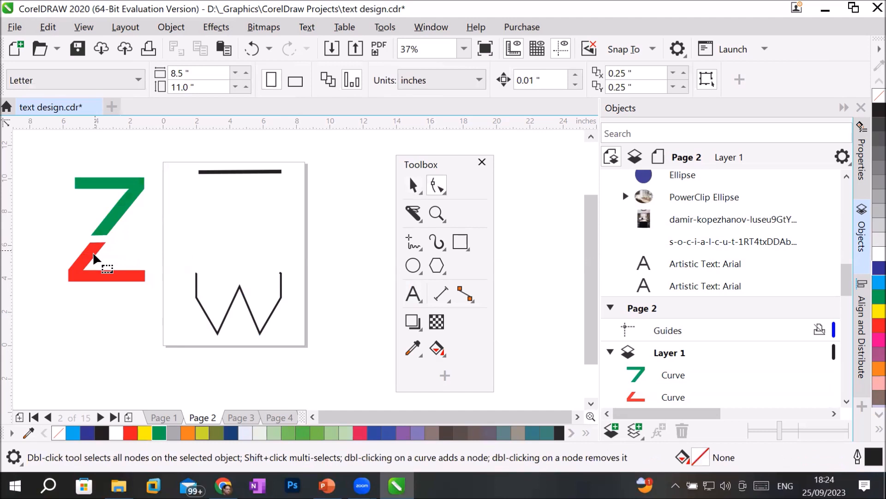
pyautogui.click(97, 258)
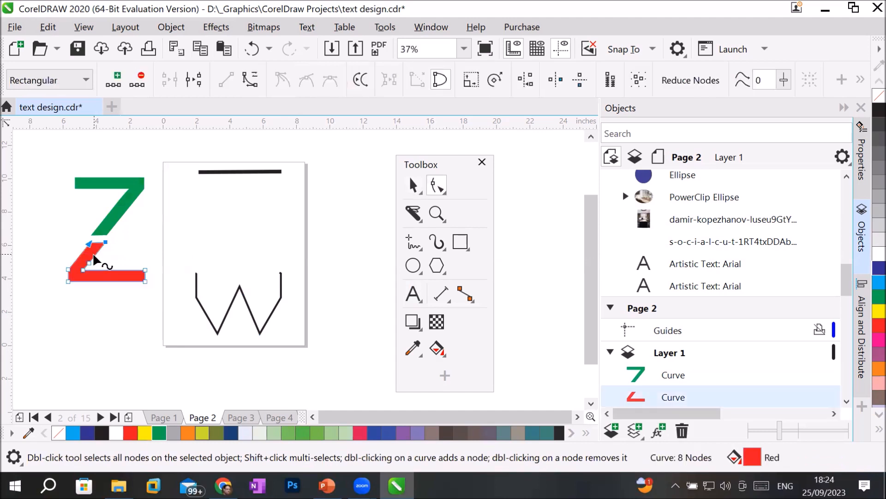
pyautogui.click(113, 228)
pyautogui.moveTo(61, 173); pyautogui.dragTo(84, 194)
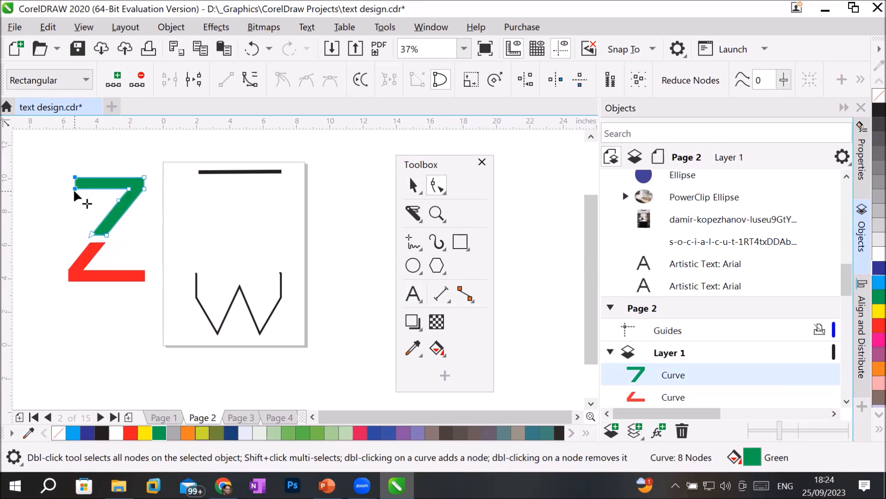
pyautogui.moveTo(73, 188); pyautogui.dragTo(27, 189)
pyautogui.click(156, 301)
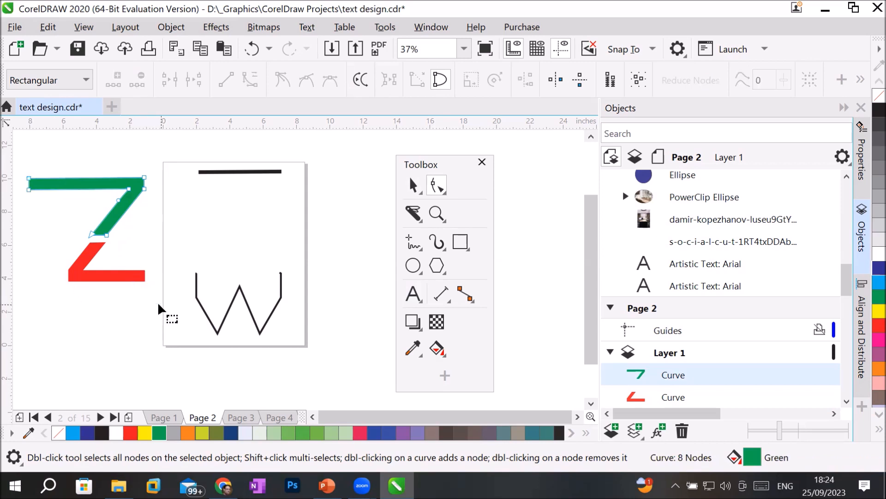
pyautogui.click(139, 278)
pyautogui.moveTo(137, 261); pyautogui.dragTo(182, 278)
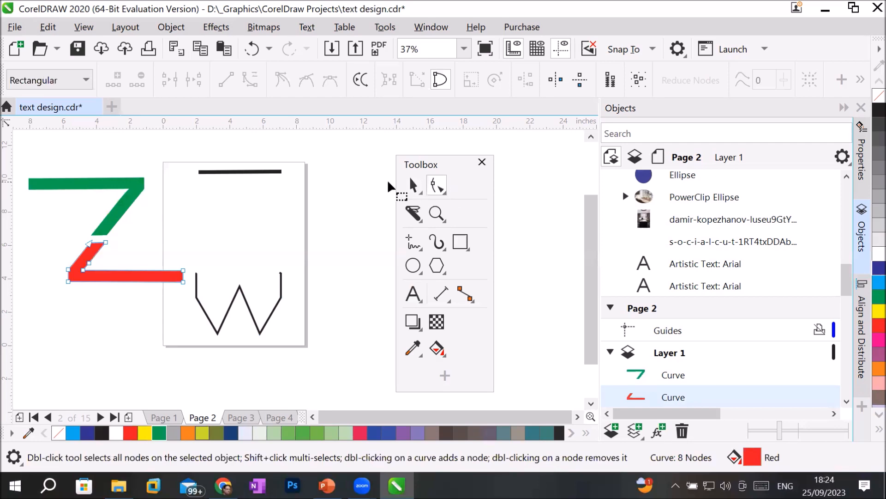
# Step: Slice the green piece diagonally from upper left to lower right with the Knife tool and select the upper-right corner portion
pyautogui.click(414, 187)
pyautogui.click(118, 215)
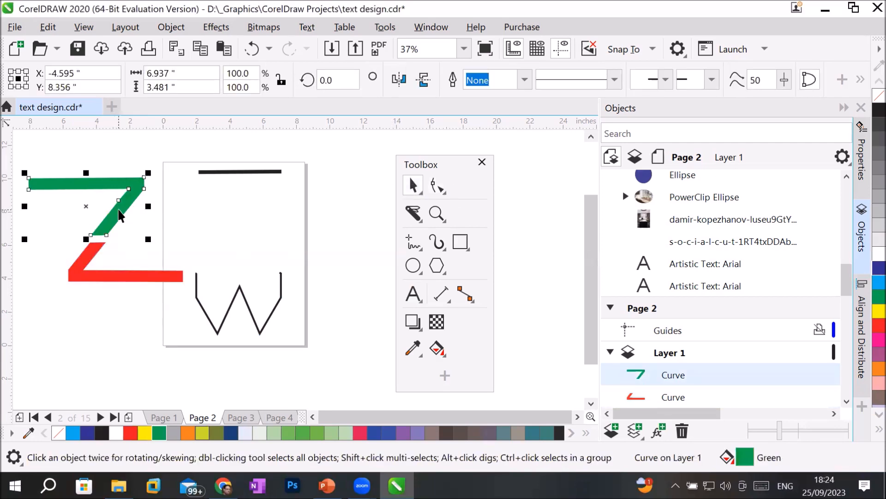
pyautogui.click(413, 212)
pyautogui.moveTo(54, 153); pyautogui.dragTo(162, 232)
pyautogui.click(414, 187)
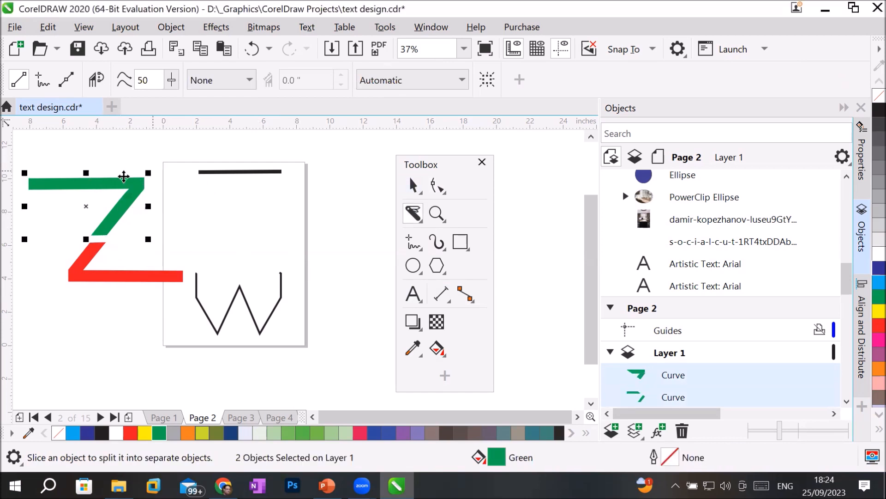
pyautogui.click(141, 185)
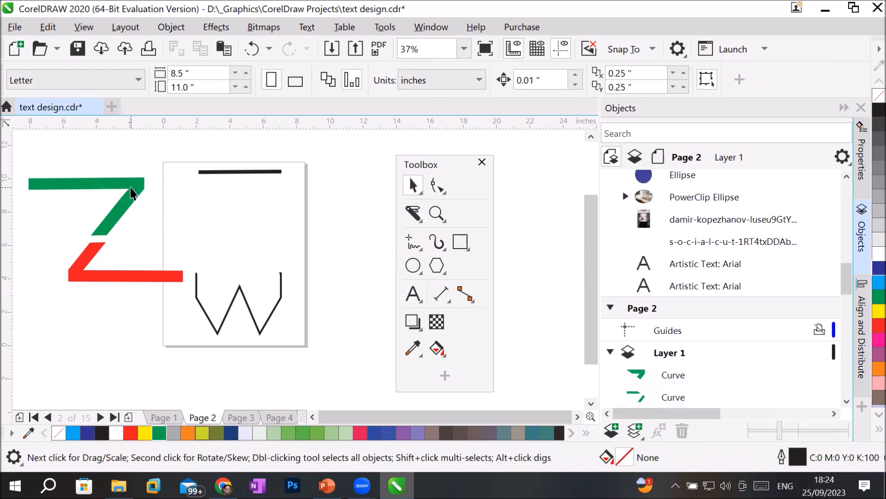
pyautogui.click(138, 187)
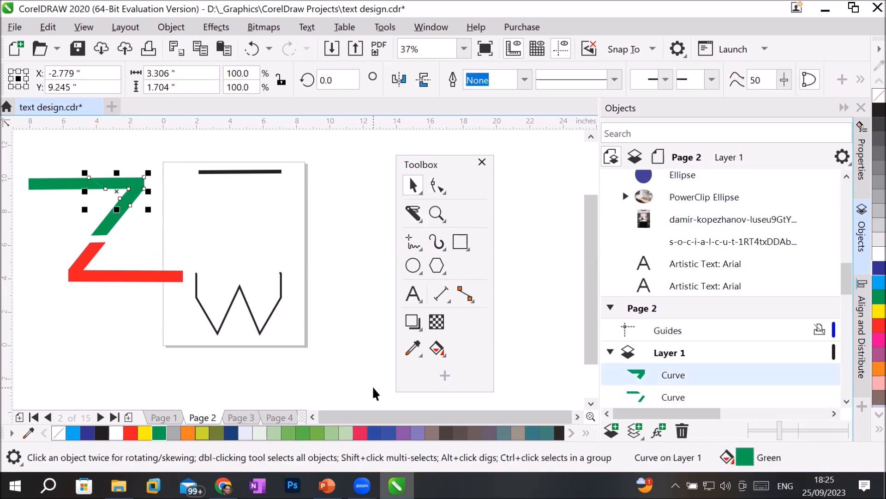
# Step: Try several palette colours on the selected upper-right corner piece of the Z, settle on blue, and deselect it
pyautogui.click(345, 434)
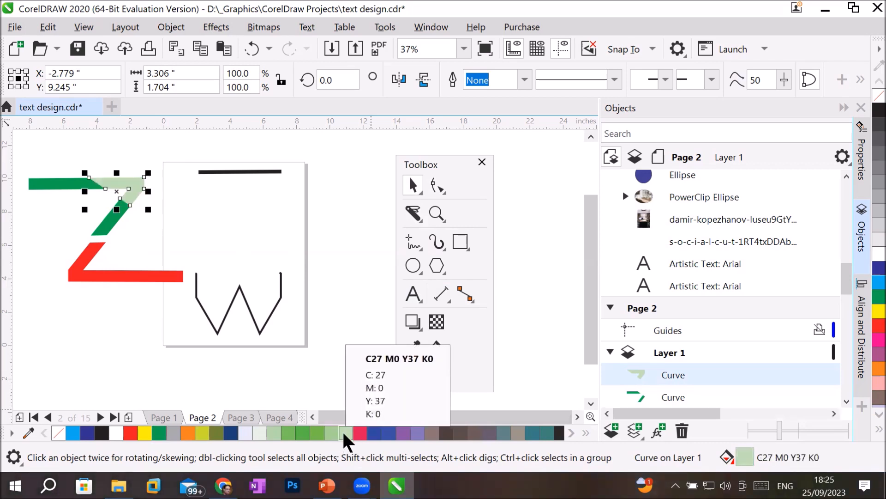
pyautogui.click(317, 432)
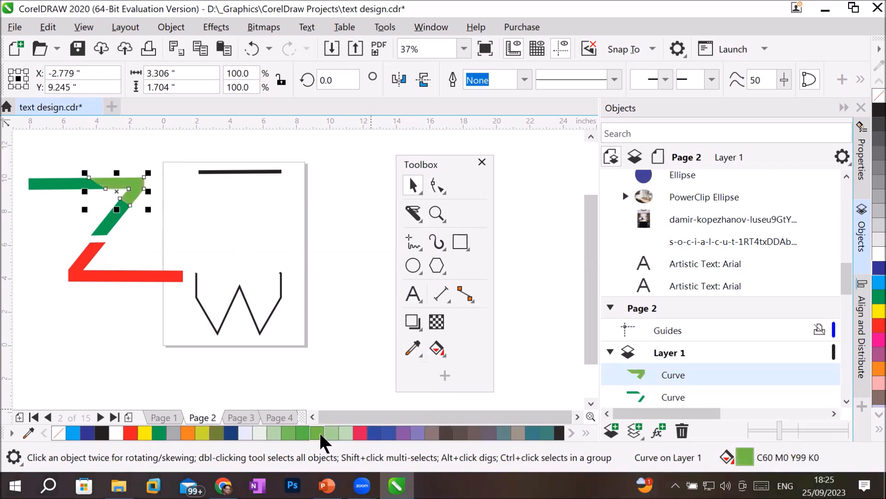
pyautogui.click(344, 429)
pyautogui.click(375, 433)
pyautogui.click(389, 432)
pyautogui.click(95, 321)
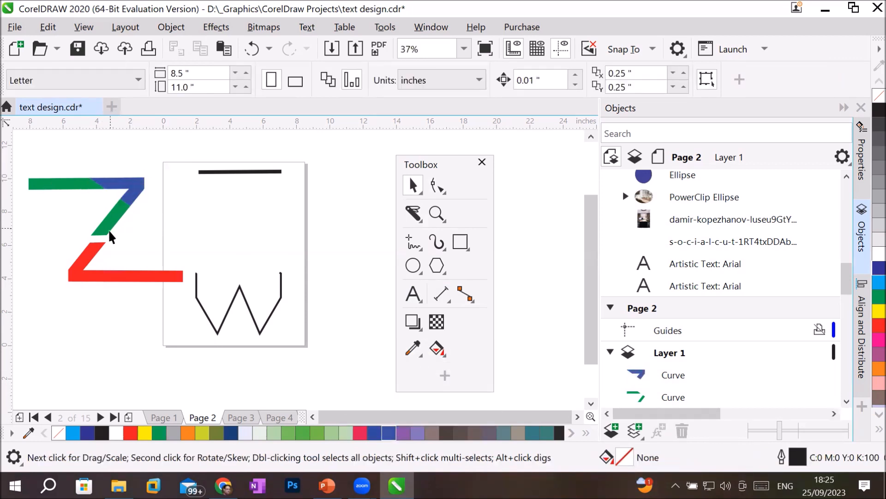
# Step: Slice the red piece's lower bar diagonally with the Knife tool and deselect the resulting portions
pyautogui.click(412, 214)
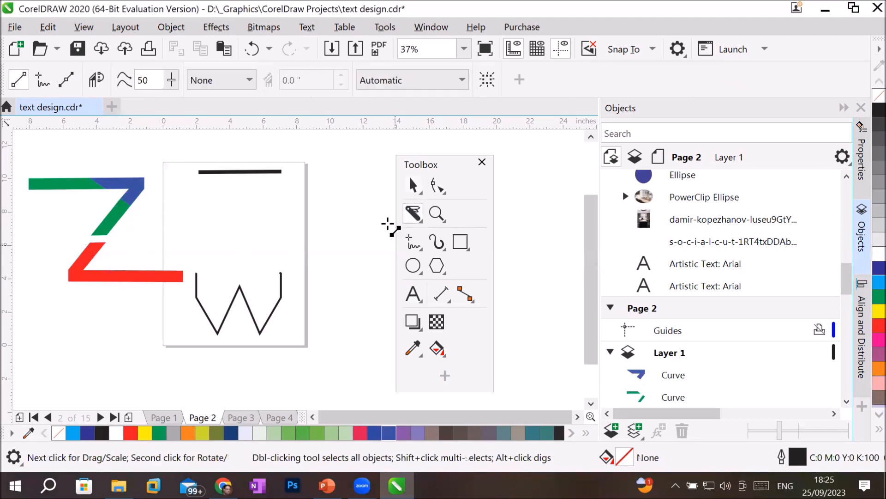
pyautogui.moveTo(173, 250); pyautogui.dragTo(61, 305)
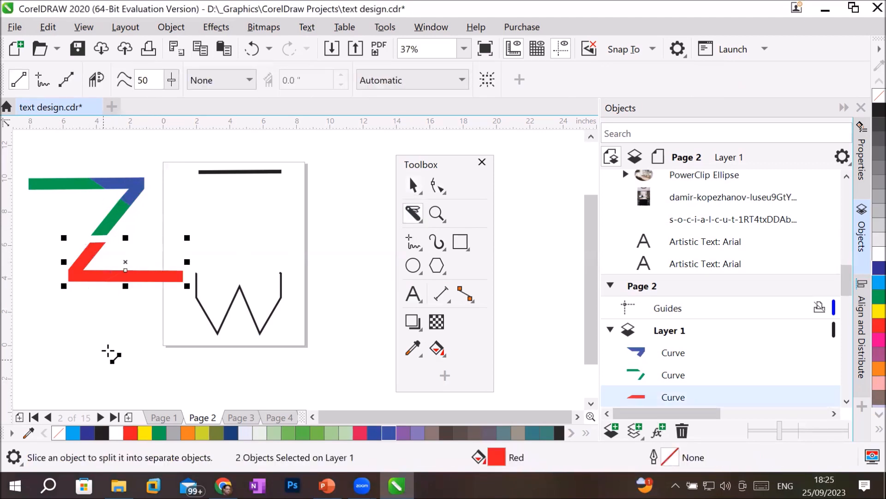
pyautogui.click(413, 185)
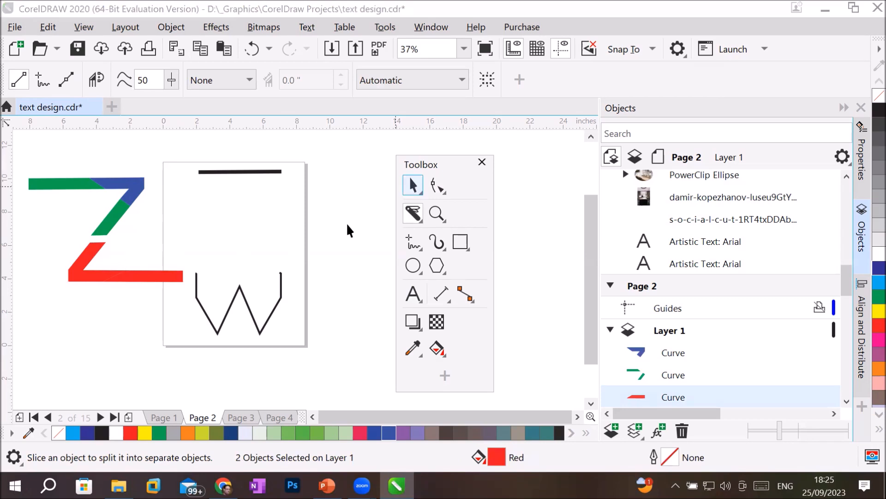
pyautogui.click(109, 330)
# Step: Fill the right-hand portion of the sliced red bar with dark brown
pyautogui.click(170, 277)
pyautogui.click(406, 432)
pyautogui.click(418, 430)
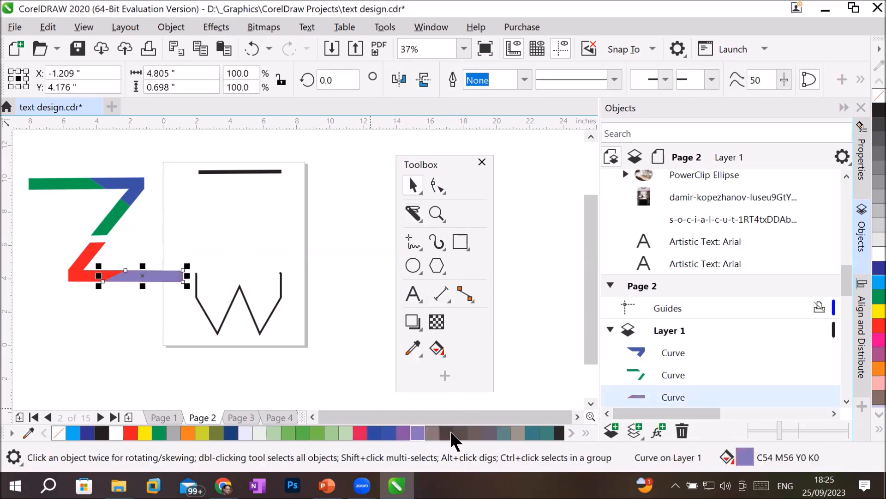
pyautogui.click(451, 432)
pyautogui.click(131, 288)
# Step: Draw an ellipse about 14.8 by 9.5 inches around the whole Z and fill it with yellow
pyautogui.scroll(4, 131, 287)
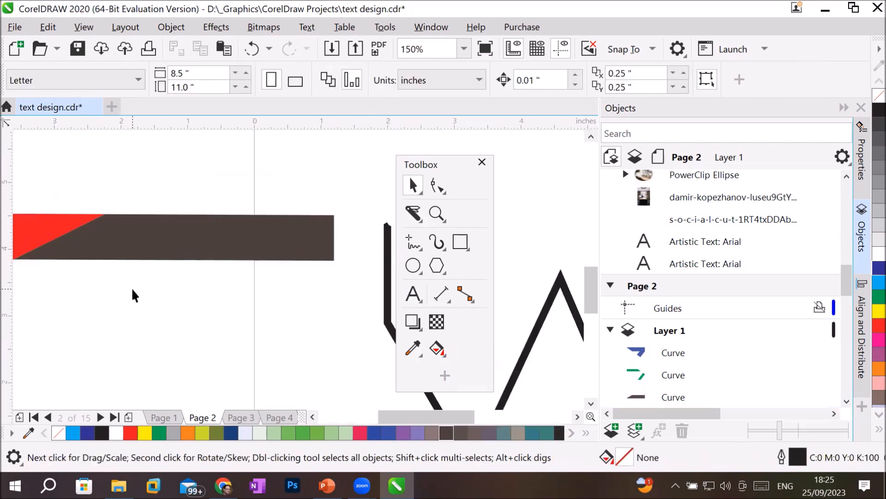
pyautogui.scroll(-4, 63, 249)
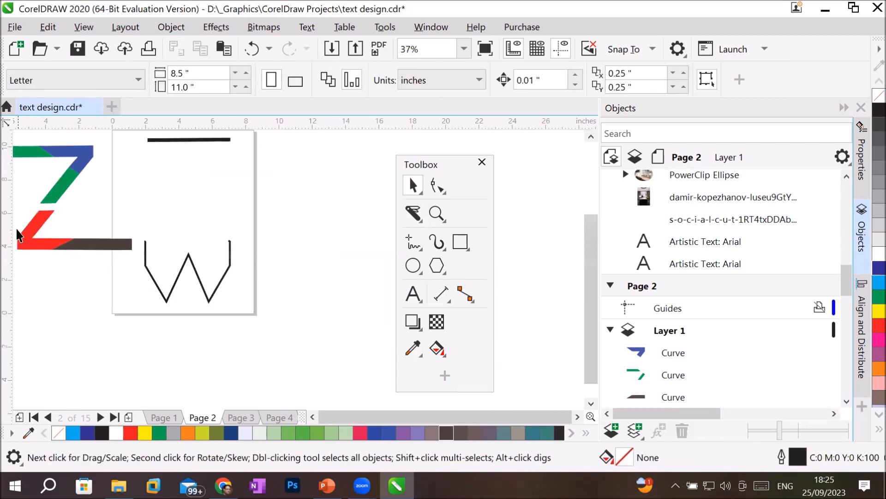
pyautogui.scroll(4, 24, 182)
pyautogui.scroll(-4, 24, 183)
pyautogui.scroll(2, 24, 183)
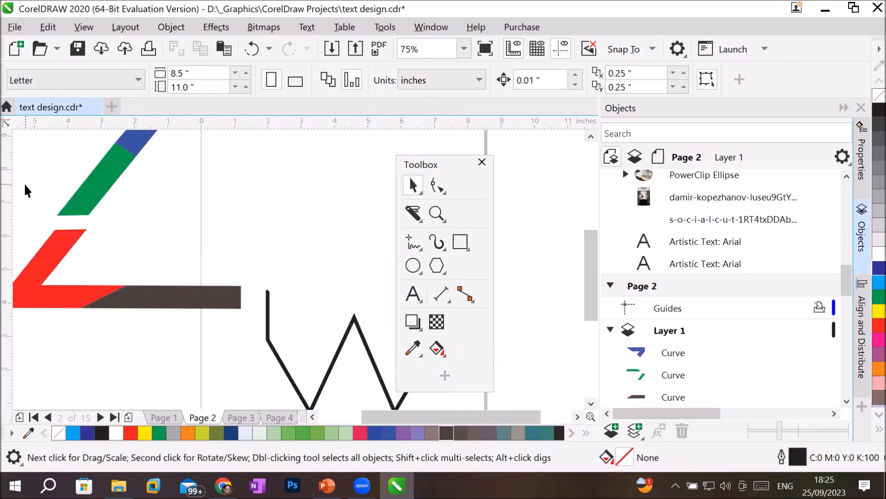
pyautogui.scroll(-2, 81, 220)
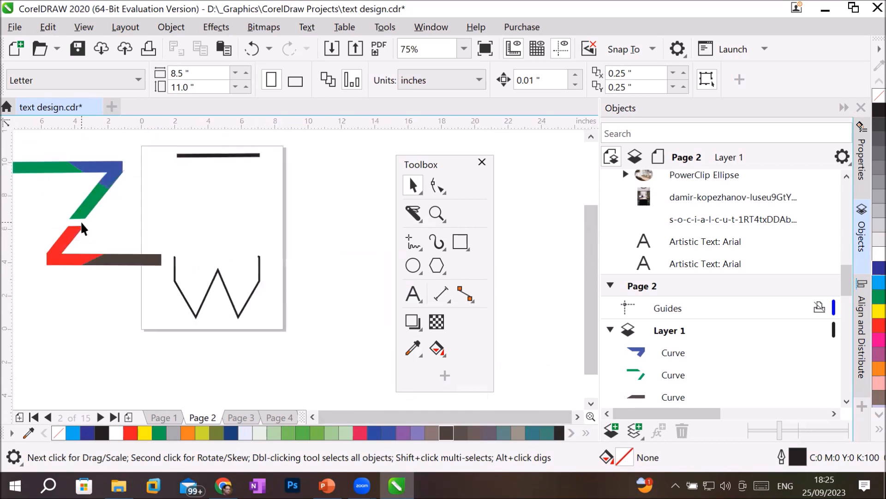
pyautogui.click(313, 417)
pyautogui.click(313, 417)
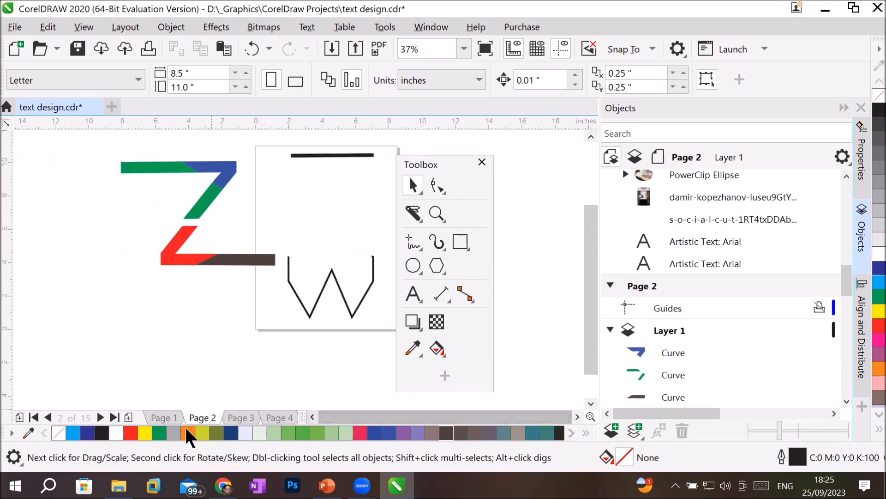
pyautogui.click(410, 267)
pyautogui.moveTo(73, 136); pyautogui.dragTo(323, 297)
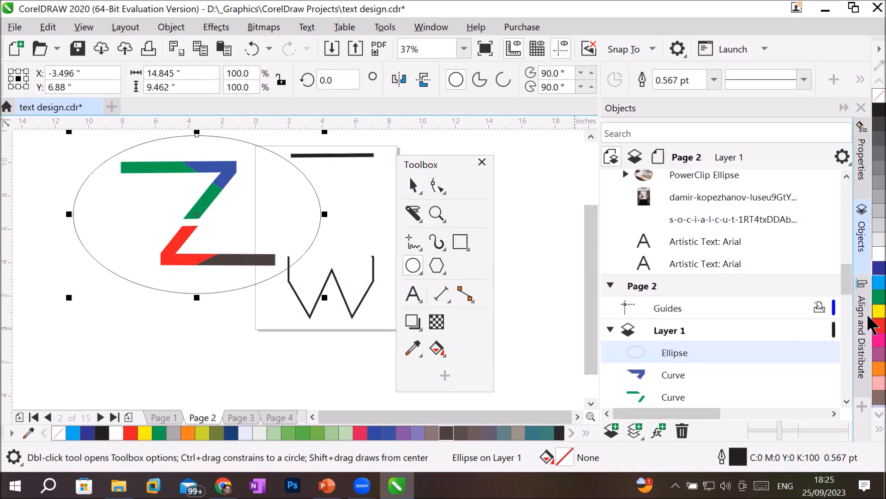
pyautogui.click(879, 311)
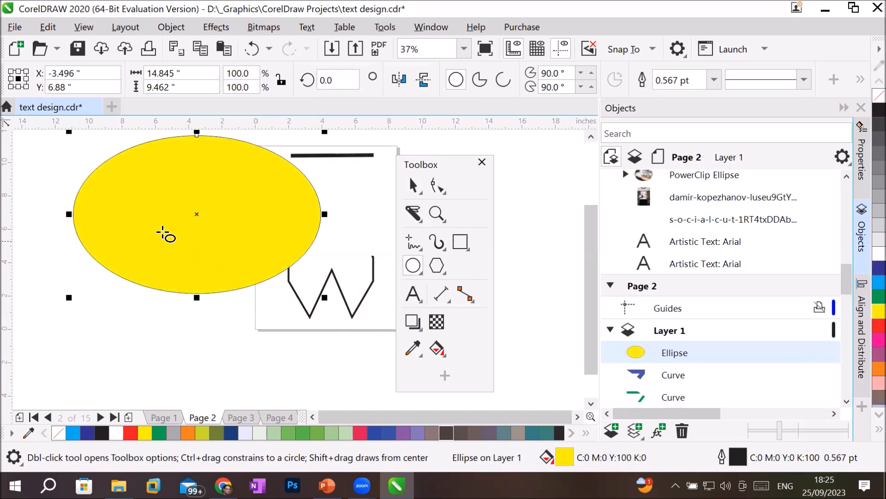
# Step: Send the yellow ellipse to the back, behind the Z pieces and all other curves
pyautogui.rightClick(164, 232)
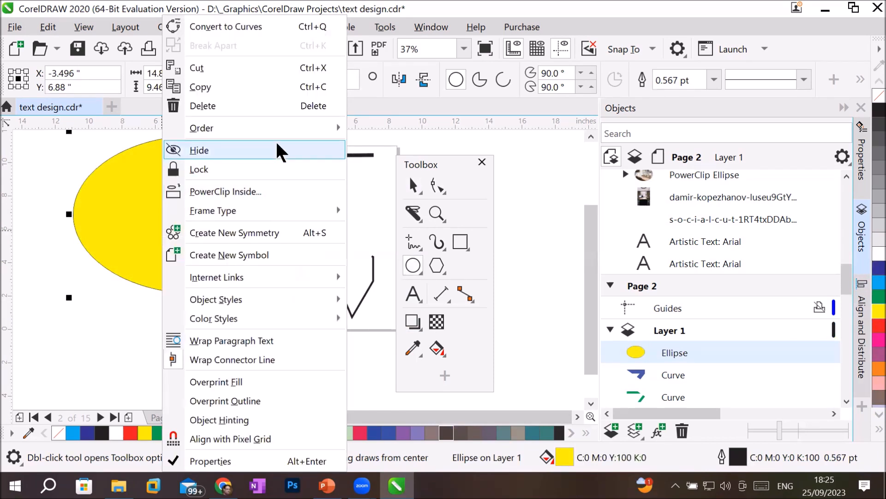
pyautogui.click(438, 152)
pyautogui.click(178, 361)
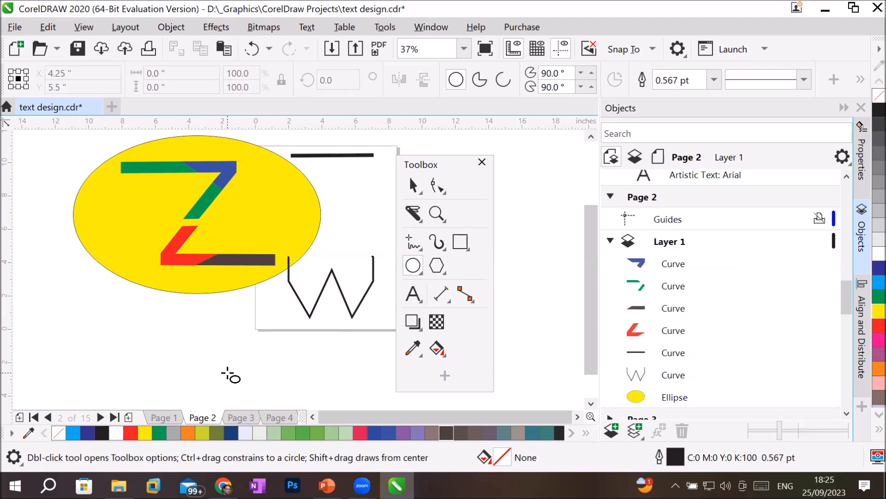
pyautogui.scroll(-4, 174, 343)
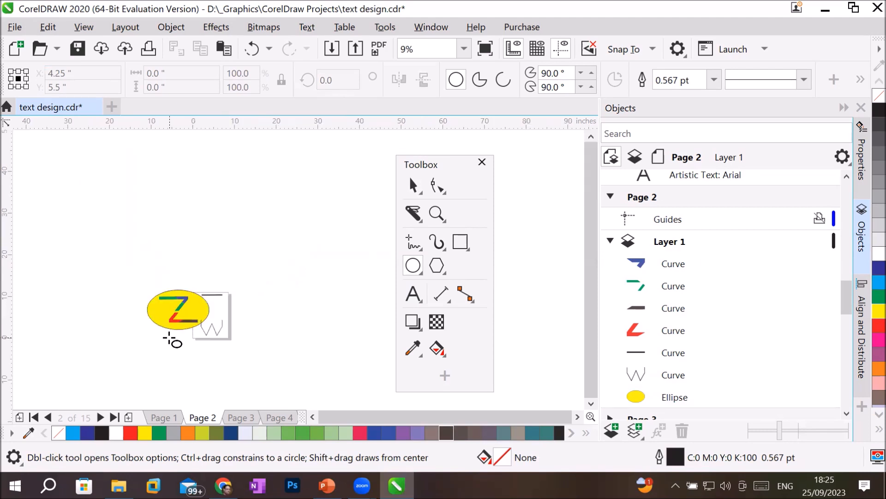
pyautogui.scroll(4, 200, 345)
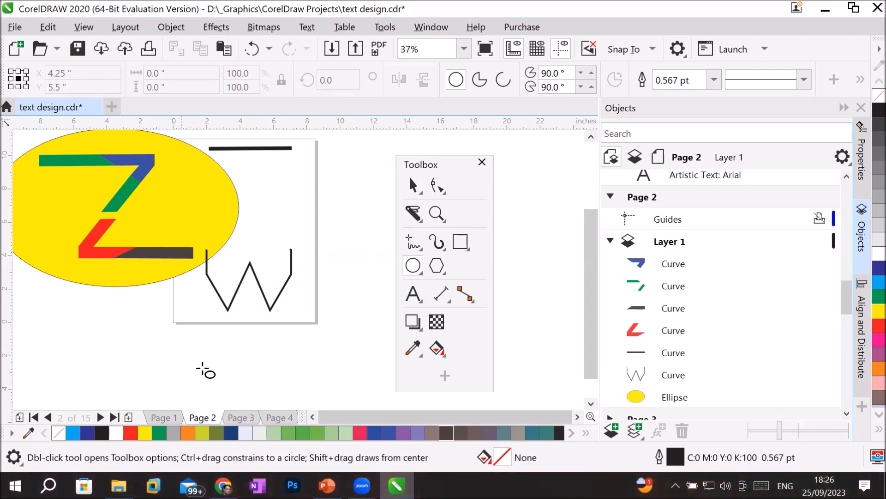
pyautogui.scroll(-6, 591, 403)
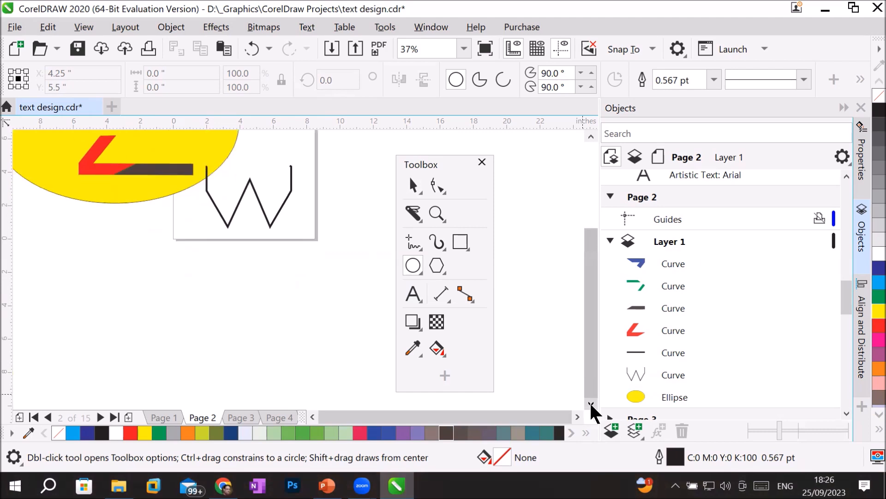
pyautogui.scroll(-1, 589, 401)
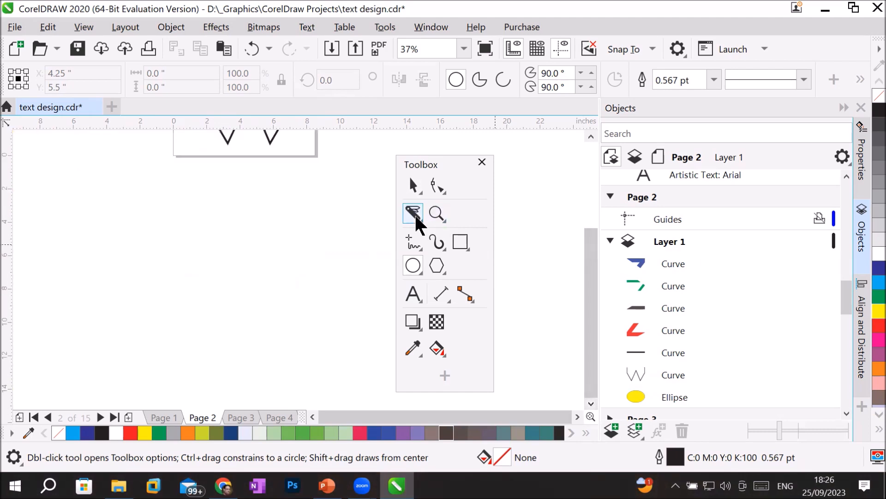
pyautogui.moveTo(590, 272); pyautogui.dragTo(587, 210)
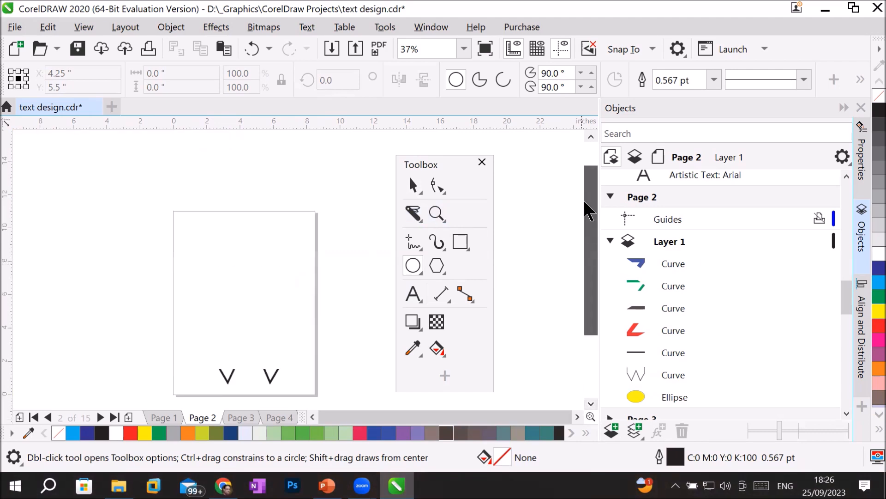
# Step: Insert a blank page before the current one and add the artistic text "Headline" near its upper-left corner
pyautogui.click(416, 189)
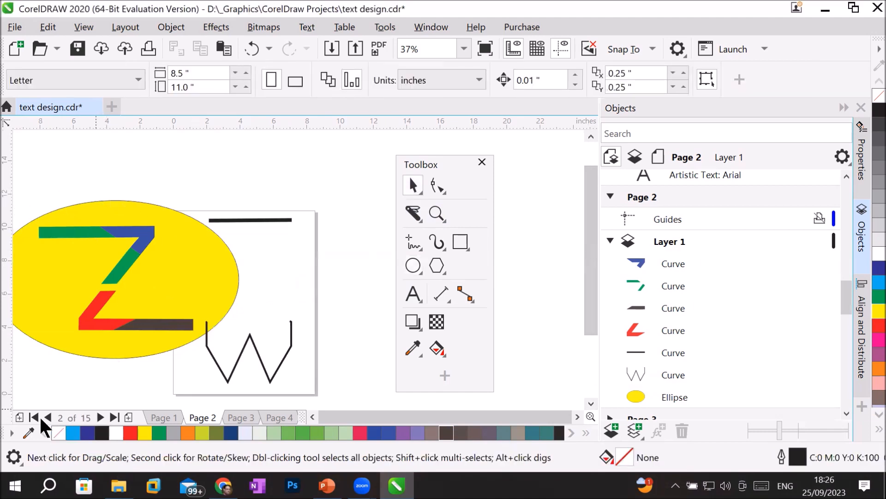
pyautogui.click(19, 417)
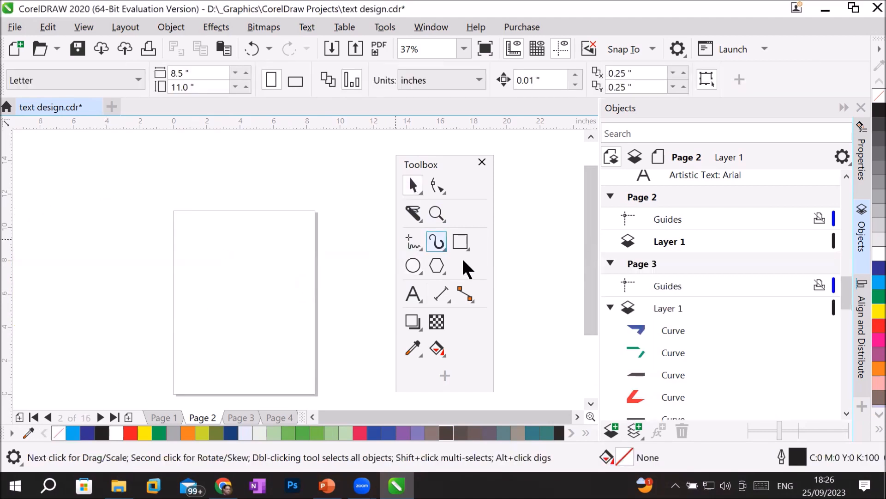
pyautogui.click(413, 296)
pyautogui.click(193, 233)
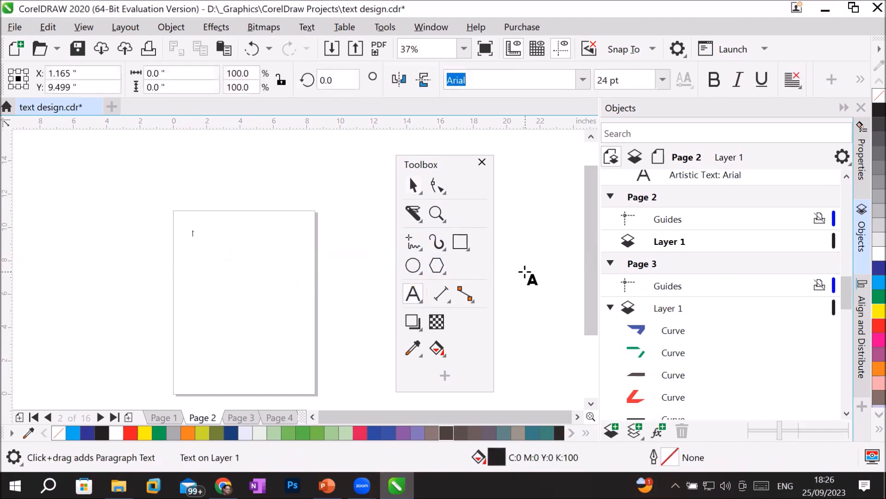
pyautogui.write('Headline')
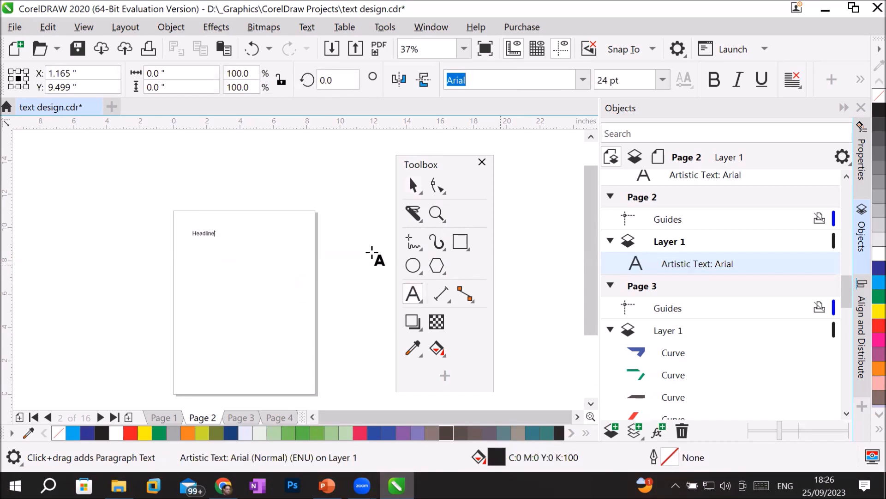
# Step: Enlarge the Headline text to about 7.56 inches wide so it spans the upper part of the page
pyautogui.press('Escape')
pyautogui.click(413, 186)
pyautogui.moveTo(219, 240); pyautogui.dragTo(259, 242)
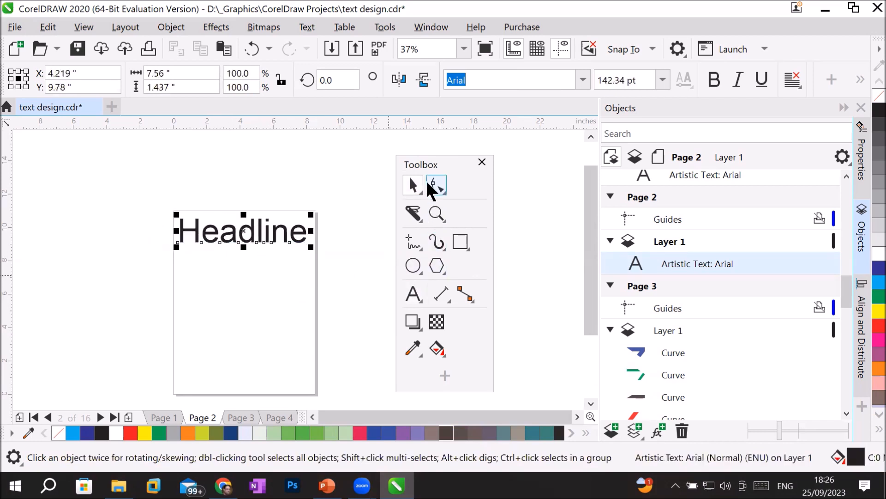
# Step: Draw a paragraph text frame about 7.6 by 7.5 inches below the headline, and copy both Knife tool bullet paragraphs from the PowerPoint slide
pyautogui.click(414, 294)
pyautogui.moveTo(184, 261); pyautogui.dragTo(312, 386)
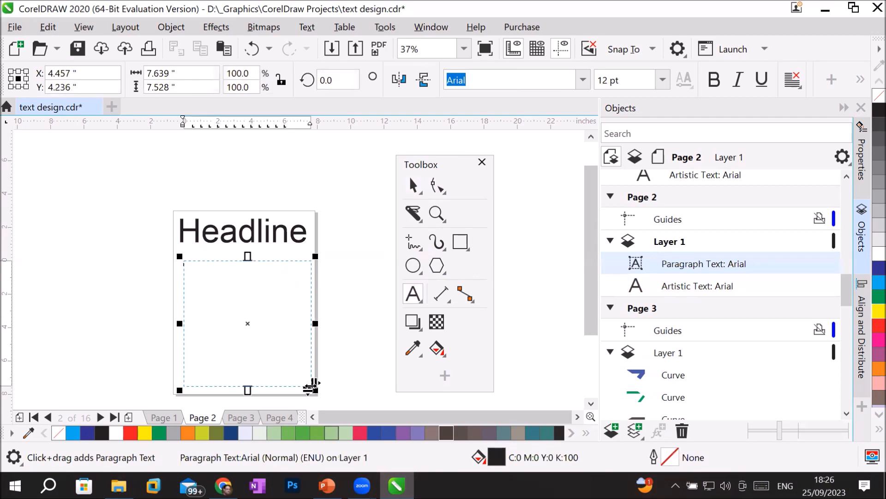
pyautogui.hotkey('alt', 'Tab')
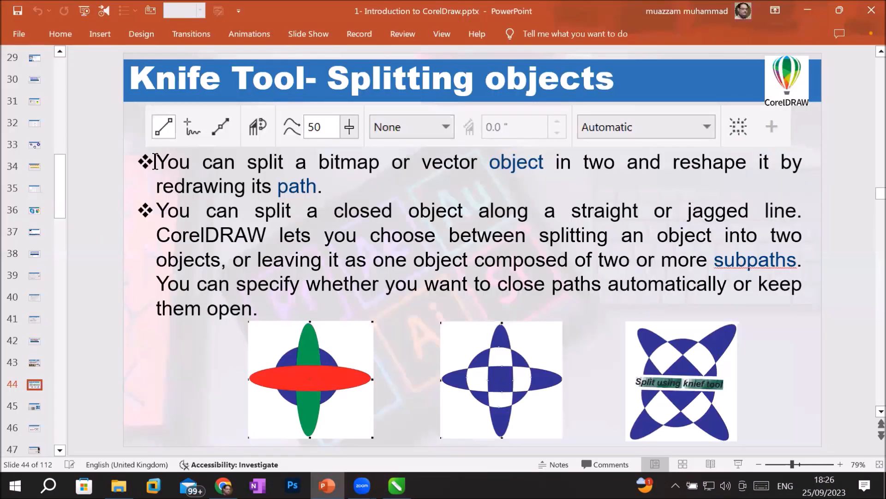
pyautogui.moveTo(155, 161); pyautogui.dragTo(260, 308)
pyautogui.hotkey('ctrl', 'c')
# Step: Return to CorelDRAW and paste the copied paragraphs into the text frame with Maintain Fonts and Formatting
pyautogui.hotkey('alt', 'Tab')
pyautogui.rightClick(229, 296)
pyautogui.click(265, 377)
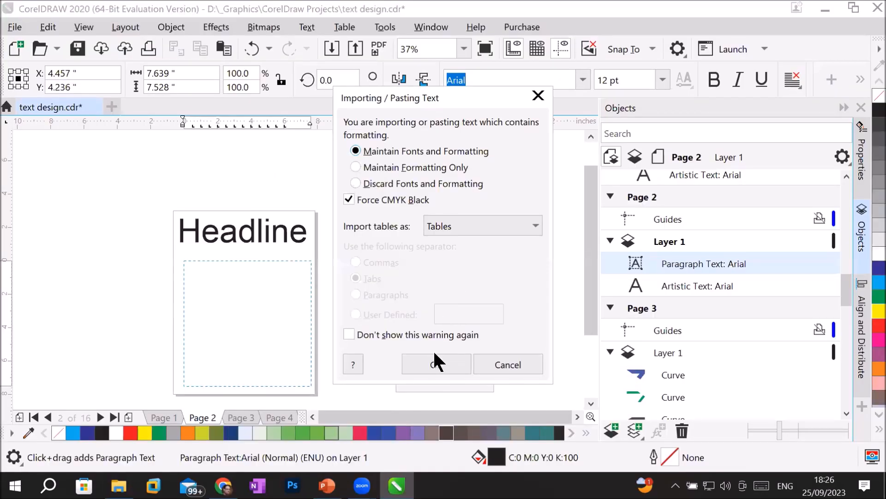
pyautogui.click(437, 365)
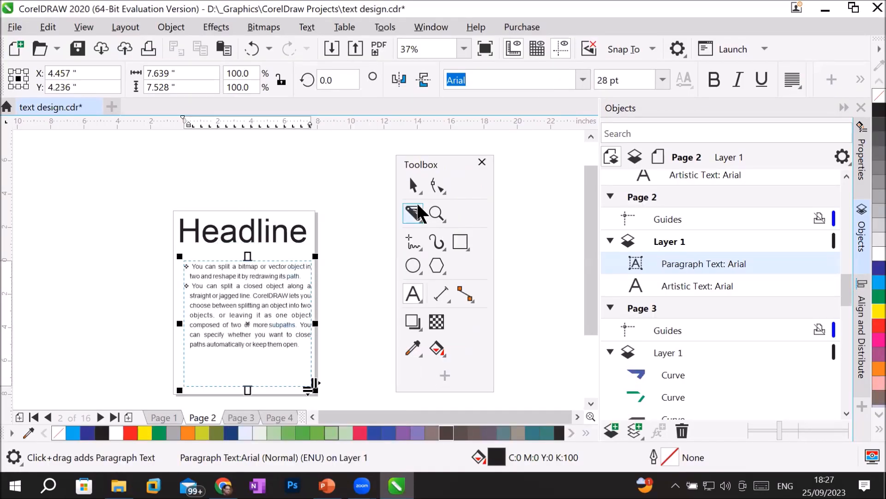
# Step: Create a page-sized rectangle behind the text and fill it with 10% black after trying cyan
pyautogui.click(413, 185)
pyautogui.scroll(2, 338, 306)
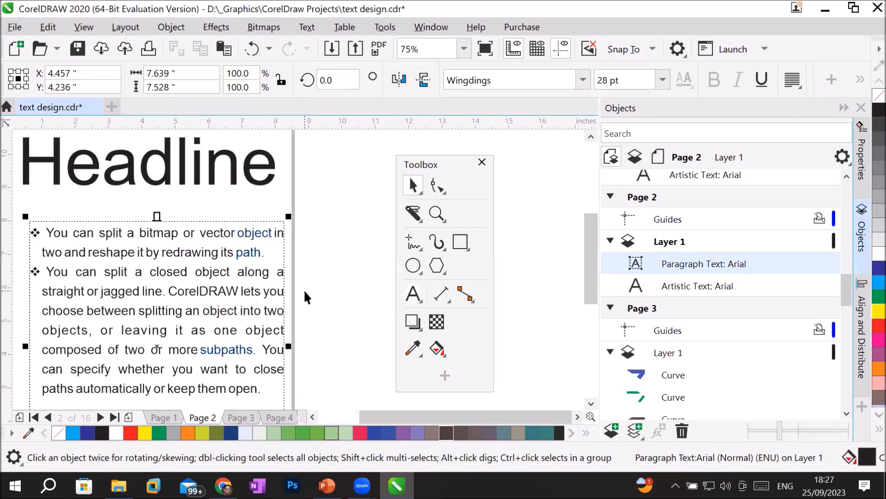
pyautogui.scroll(-2, 304, 289)
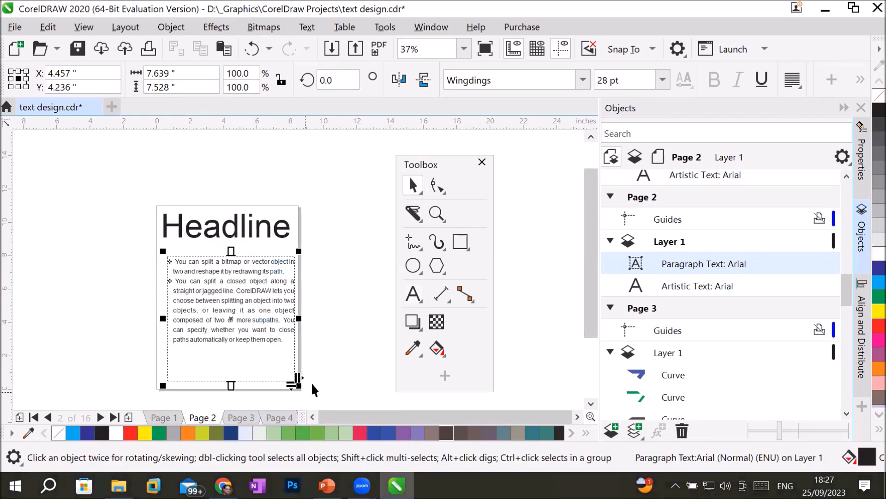
pyautogui.doubleClick(464, 244)
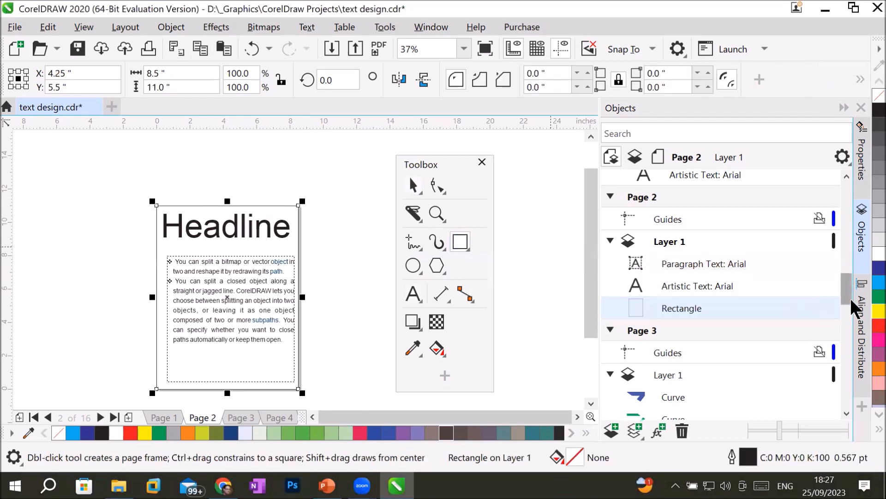
pyautogui.click(876, 282)
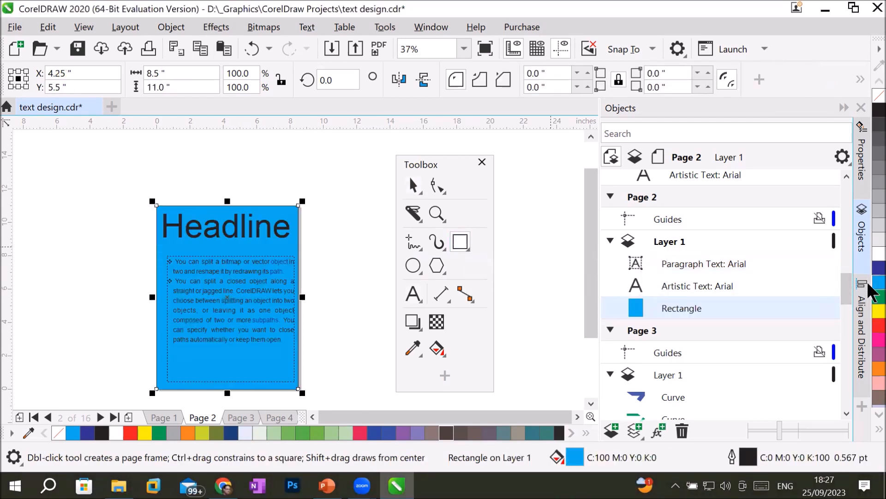
pyautogui.click(875, 241)
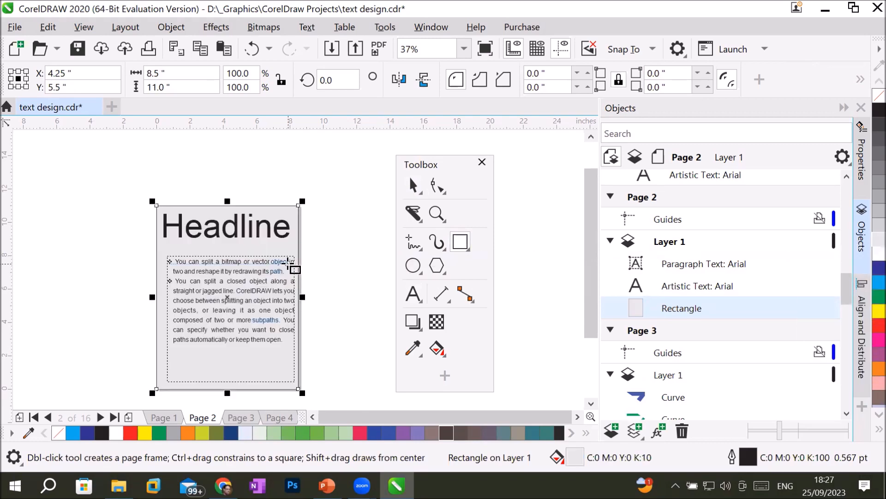
# Step: Move the Headline text slightly to the right and tighten its character spacing with the Shape tool to about 7.27 inches wide
pyautogui.scroll(2, 291, 261)
pyautogui.click(411, 186)
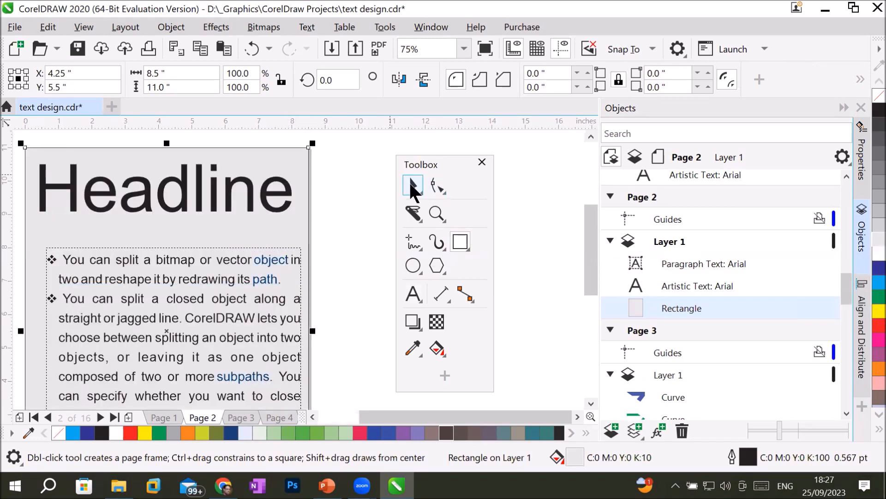
pyautogui.click(347, 175)
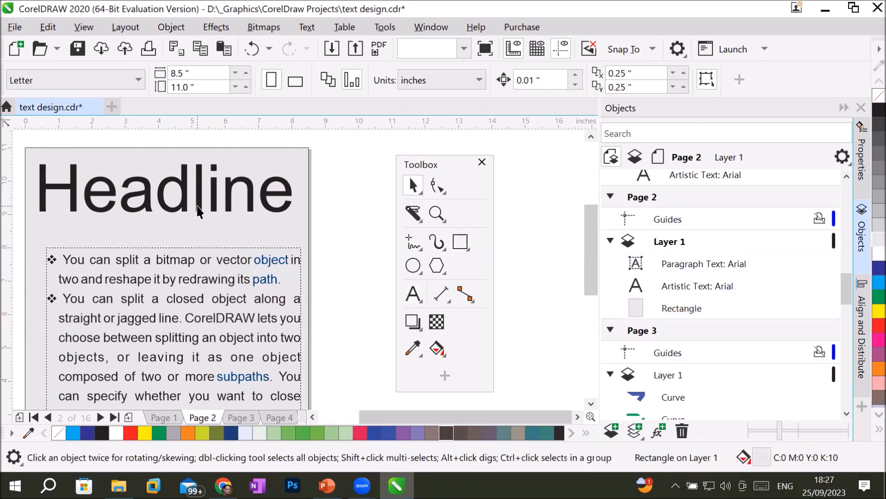
pyautogui.moveTo(189, 208)
pyautogui.mouseDown()
pyautogui.moveTo(199, 210)
pyautogui.moveTo(193, 203)
pyautogui.mouseUp()
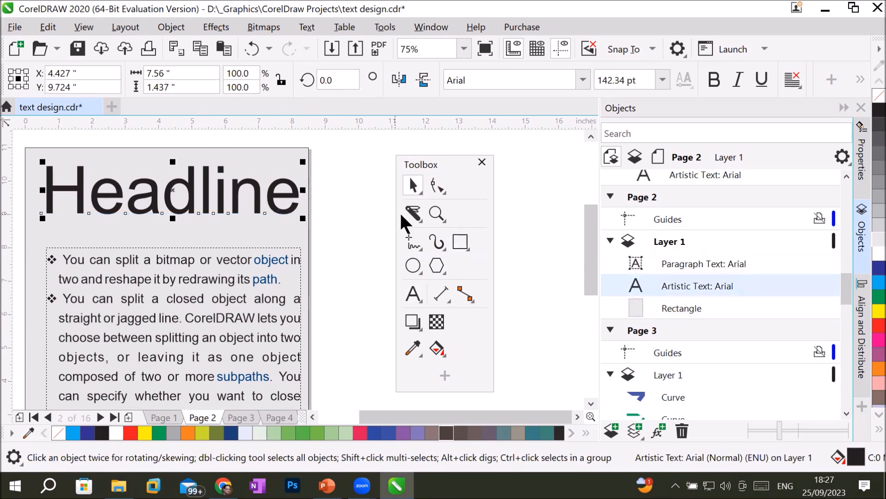
pyautogui.click(436, 185)
pyautogui.moveTo(306, 218); pyautogui.dragTo(282, 229)
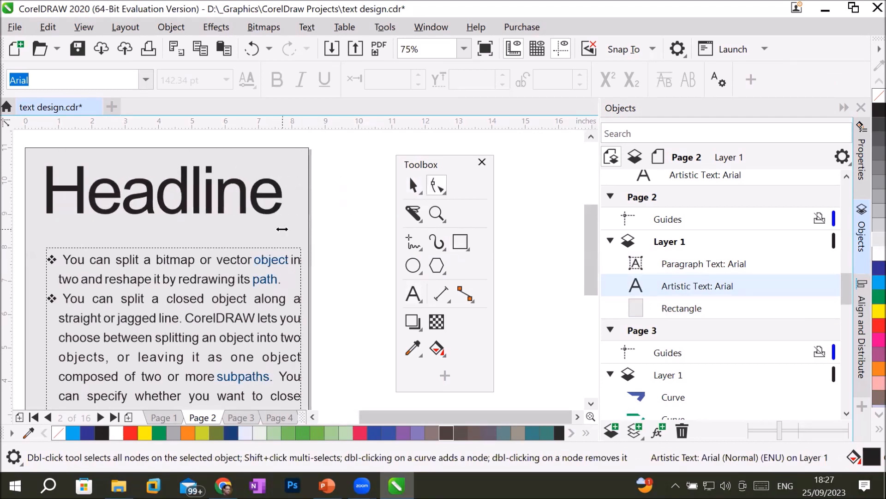
pyautogui.moveTo(282, 229)
pyautogui.mouseDown()
pyautogui.moveTo(257, 224)
pyautogui.moveTo(358, 224)
pyautogui.moveTo(262, 220)
pyautogui.moveTo(298, 231)
pyautogui.mouseUp()
pyautogui.scroll(-4, 298, 230)
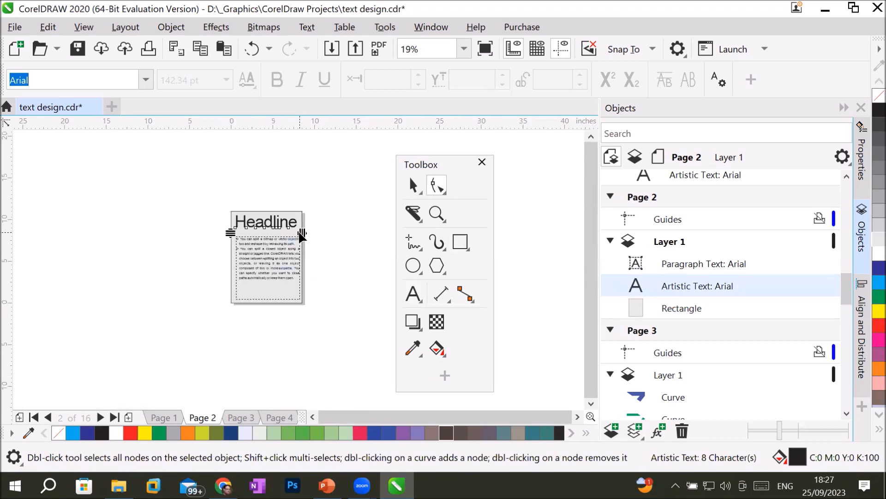
pyautogui.scroll(4, 318, 281)
pyautogui.scroll(-2, 318, 282)
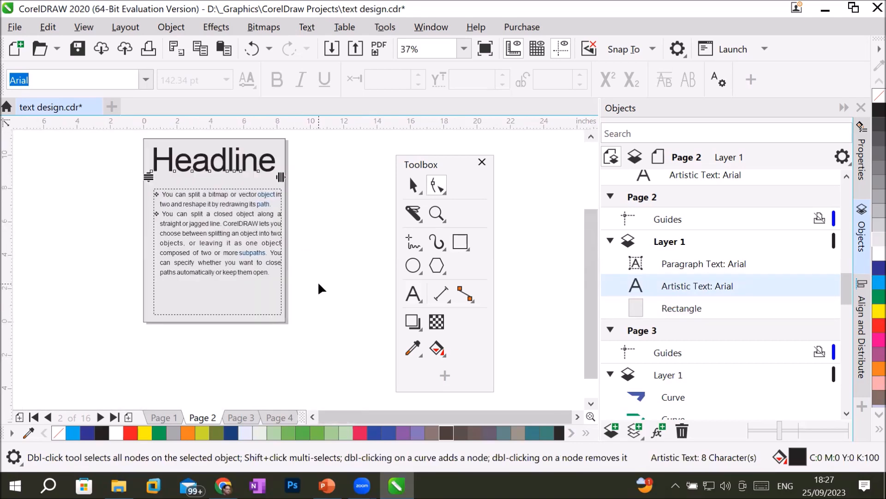
# Step: Narrow the paragraph text frame with the Shape tool so its right edge lines up with the end of the headline
pyautogui.click(230, 230)
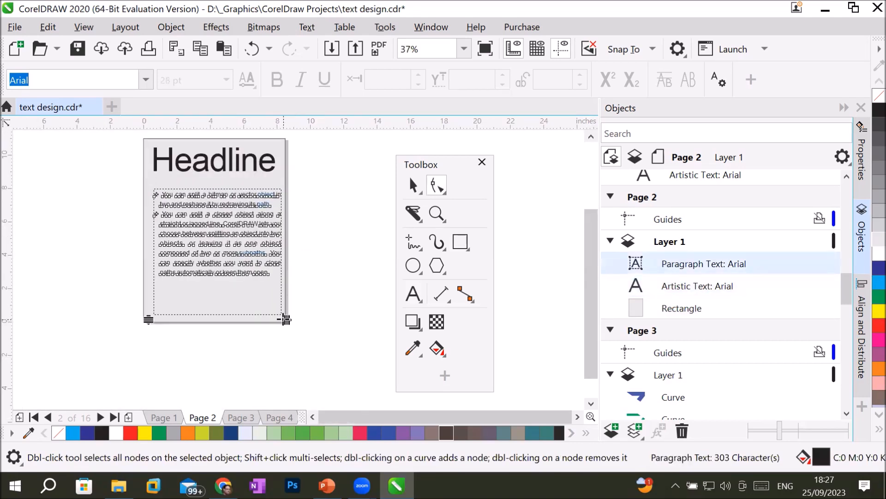
pyautogui.moveTo(284, 318); pyautogui.dragTo(327, 315)
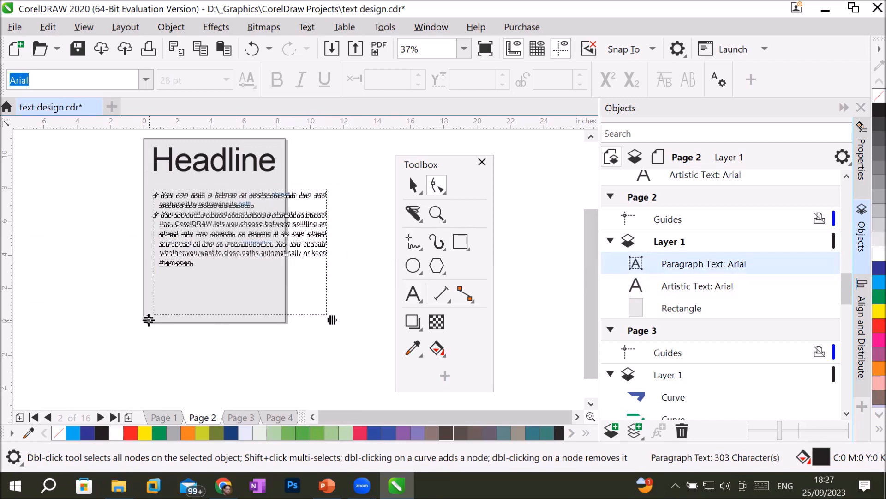
pyautogui.moveTo(148, 320); pyautogui.dragTo(184, 265)
pyautogui.scroll(-2, 142, 402)
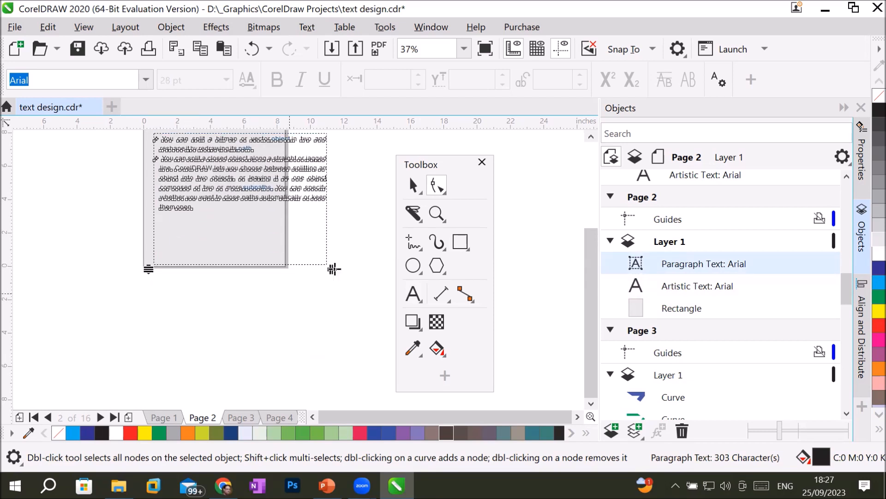
pyautogui.moveTo(335, 268); pyautogui.dragTo(275, 263)
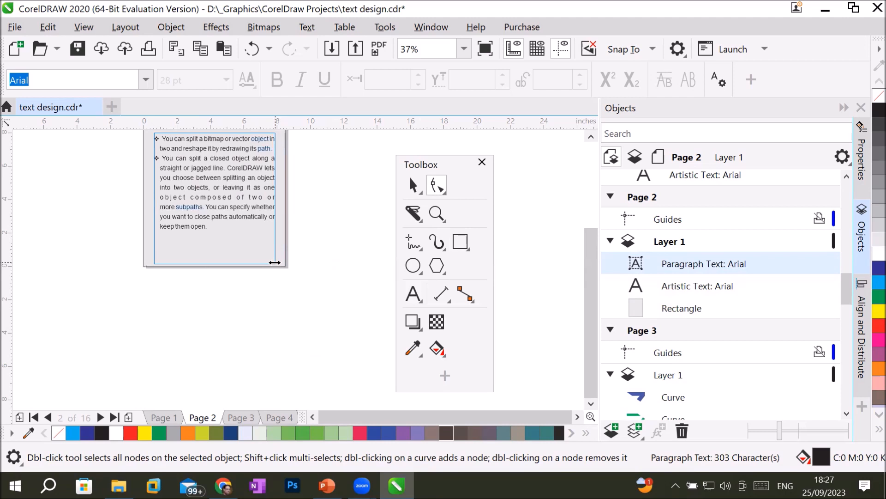
pyautogui.moveTo(590, 264); pyautogui.dragTo(591, 247)
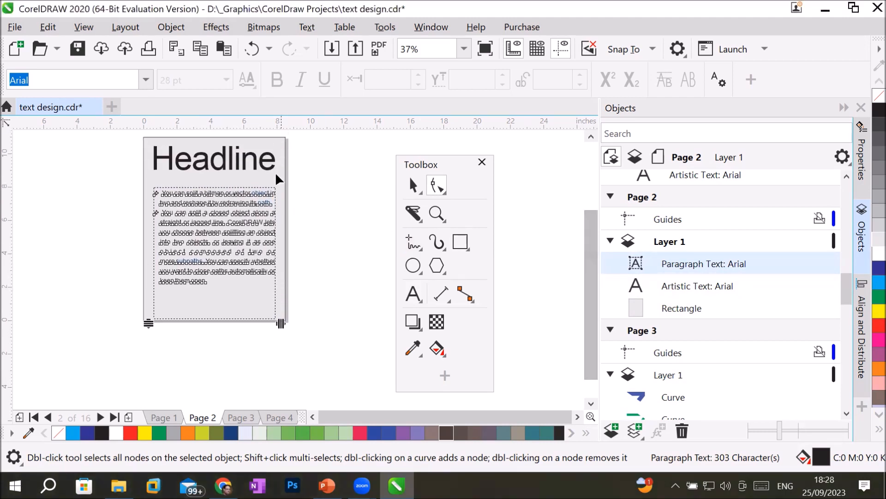
# Step: Slice the Headline text horizontally through its middle along a straight line with the Knife tool
pyautogui.click(259, 162)
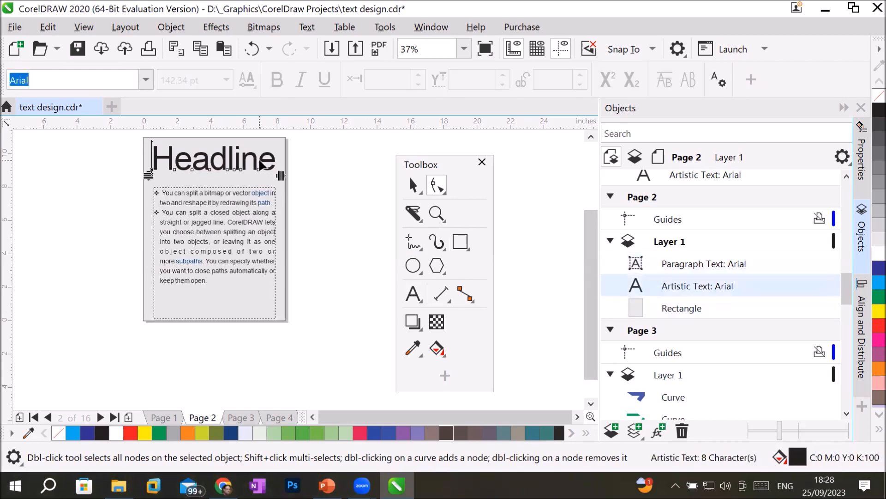
pyautogui.scroll(2, 313, 153)
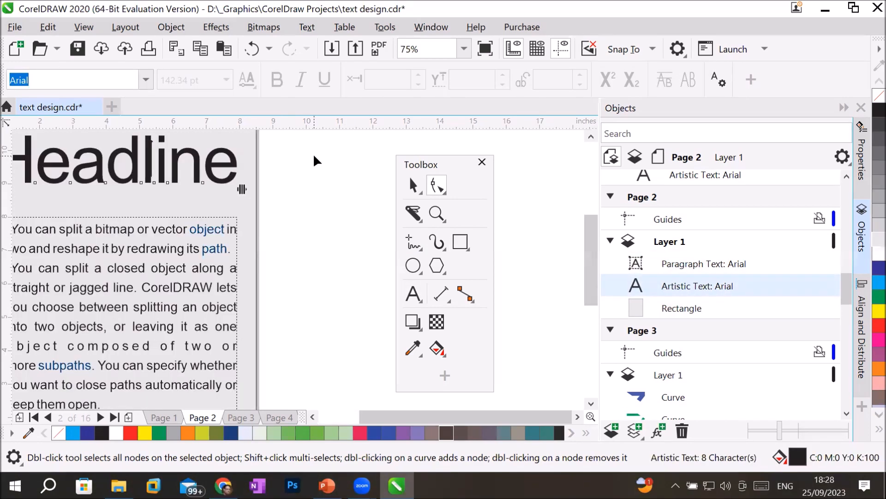
pyautogui.click(312, 417)
pyautogui.click(312, 417)
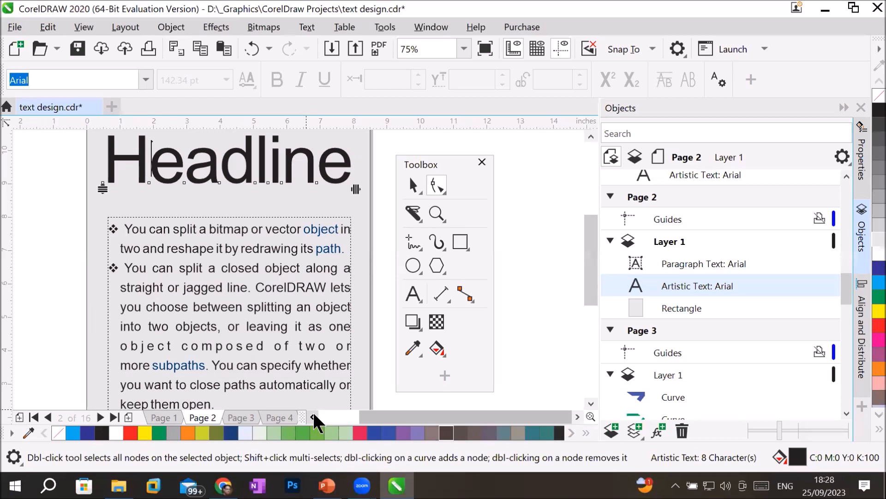
pyautogui.click(413, 212)
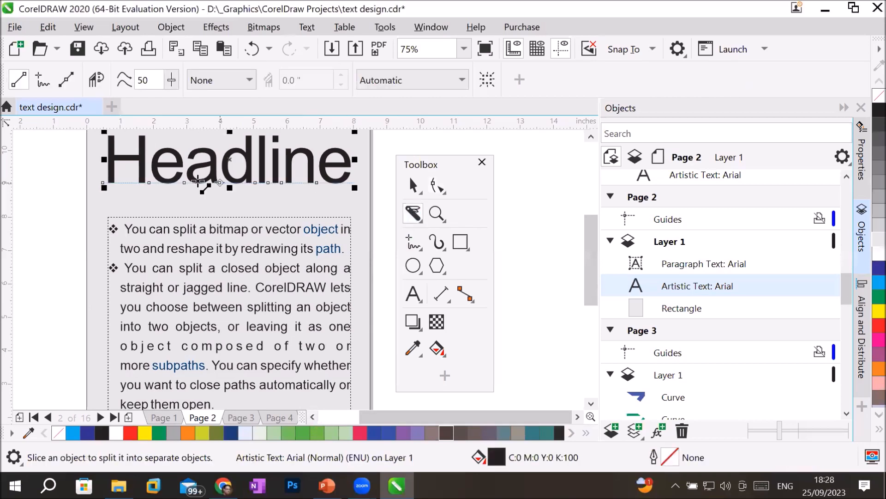
pyautogui.moveTo(96, 158); pyautogui.dragTo(369, 159)
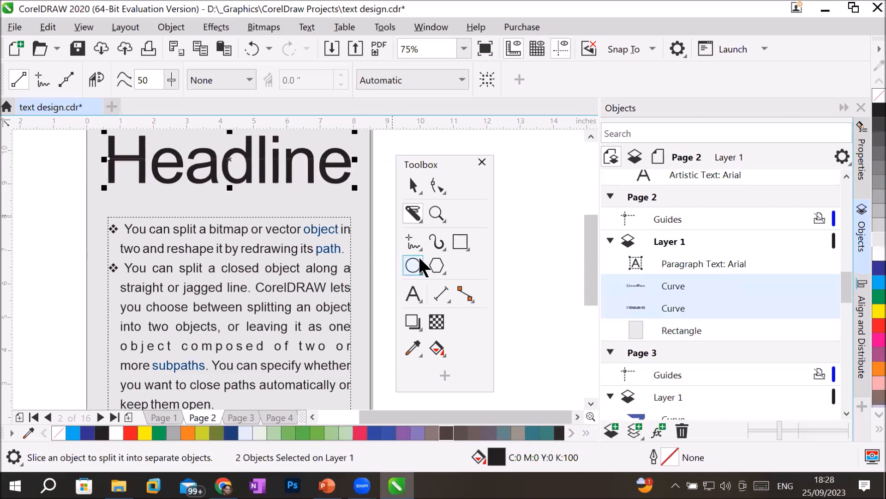
# Step: Fill the lower half of the sliced headline with red
pyautogui.click(413, 186)
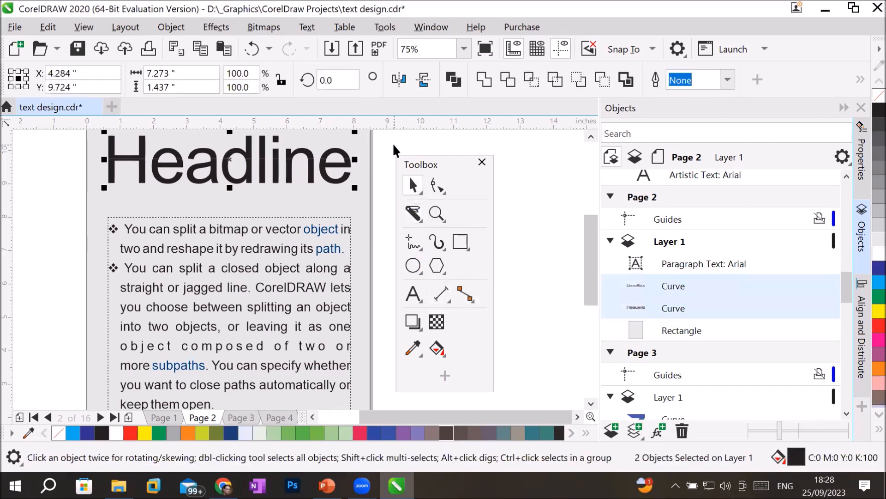
pyautogui.click(377, 145)
pyautogui.click(336, 179)
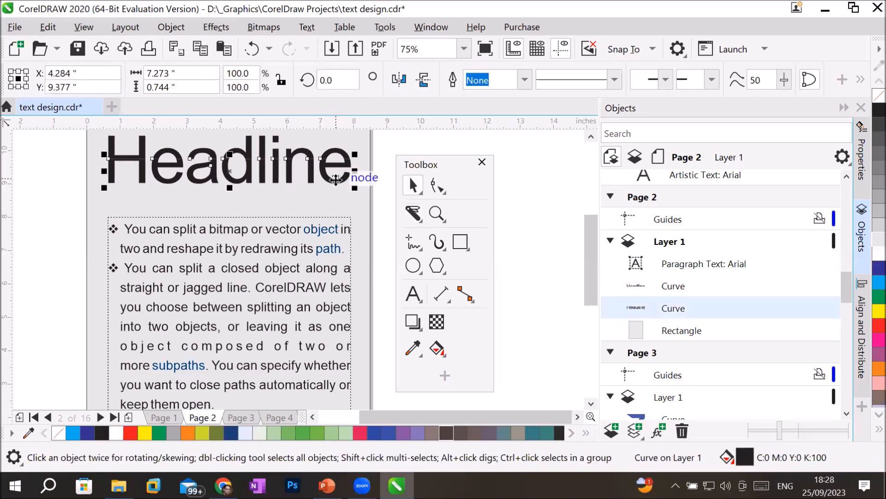
pyautogui.click(879, 326)
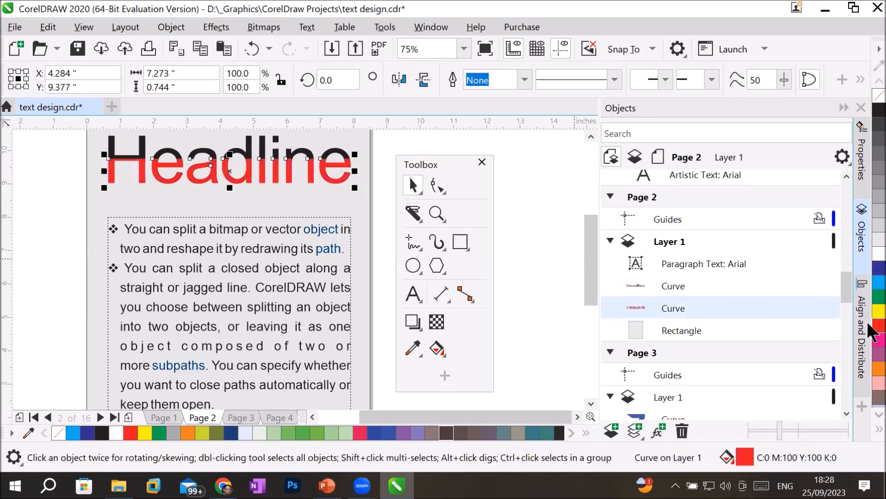
# Step: Try blue and yellow on the headline's upper half, and settle on the brownish-grey fill C:0 M:20 Y:20 K:60
pyautogui.click(262, 145)
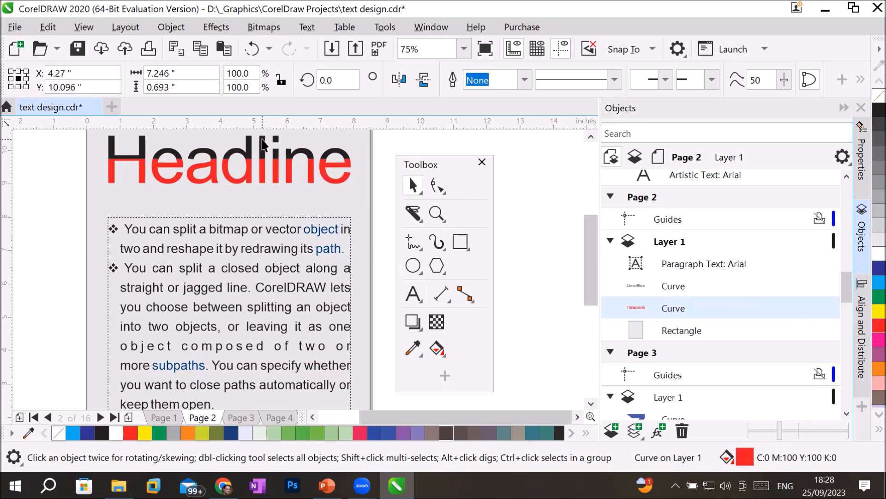
pyautogui.click(878, 268)
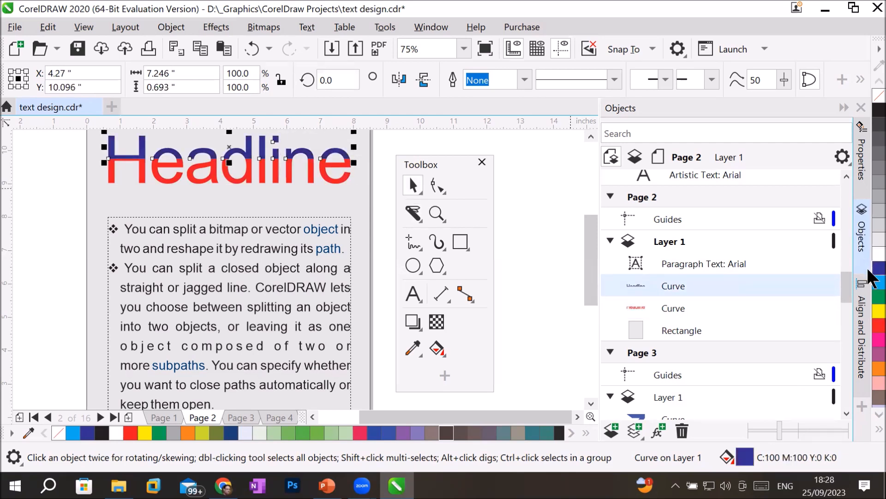
pyautogui.click(869, 325)
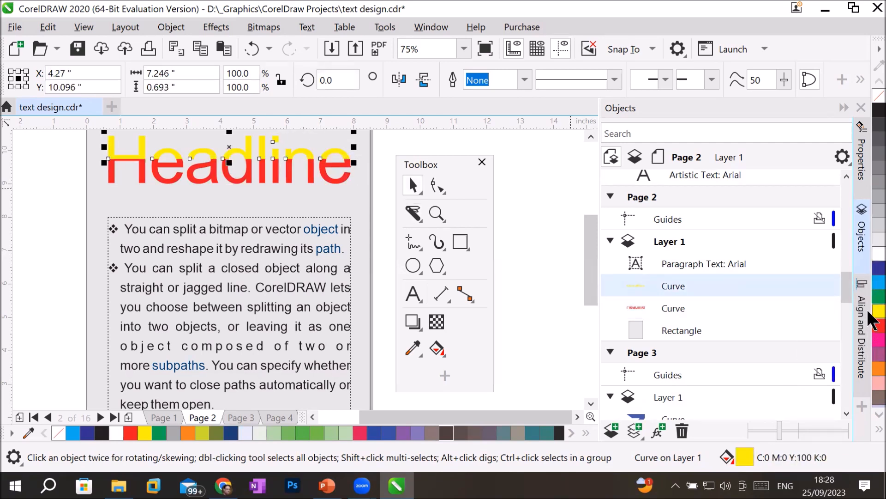
pyautogui.click(869, 181)
pyautogui.click(873, 339)
pyautogui.click(874, 383)
pyautogui.click(874, 398)
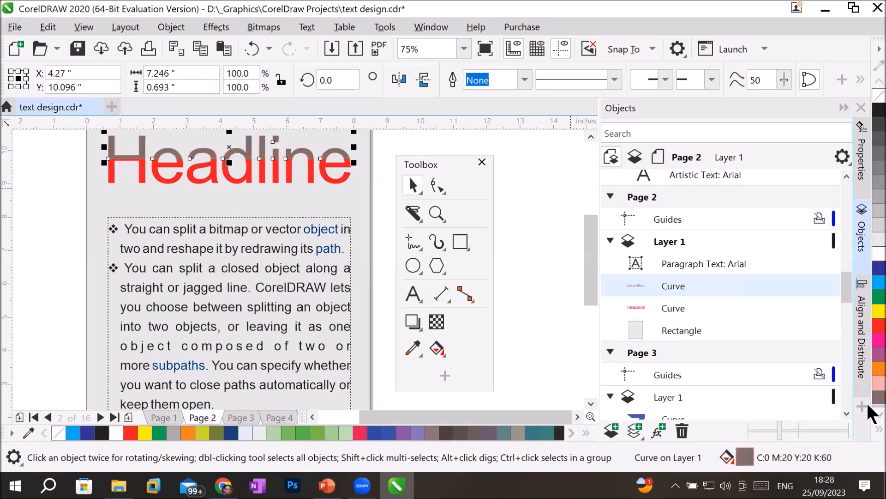
# Step: Insert a blank page before the headline page, and consult the Knife Tool slide in PowerPoint before returning to CorelDRAW
pyautogui.click(371, 153)
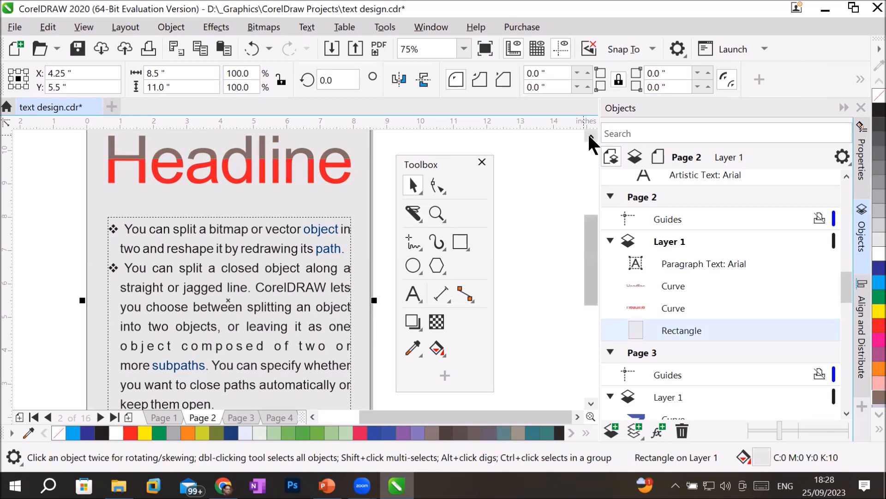
pyautogui.click(590, 135)
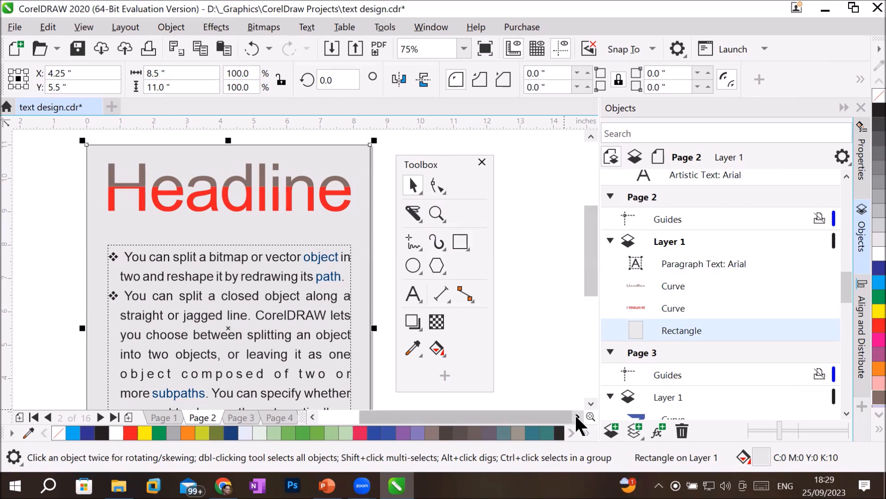
pyautogui.click(576, 416)
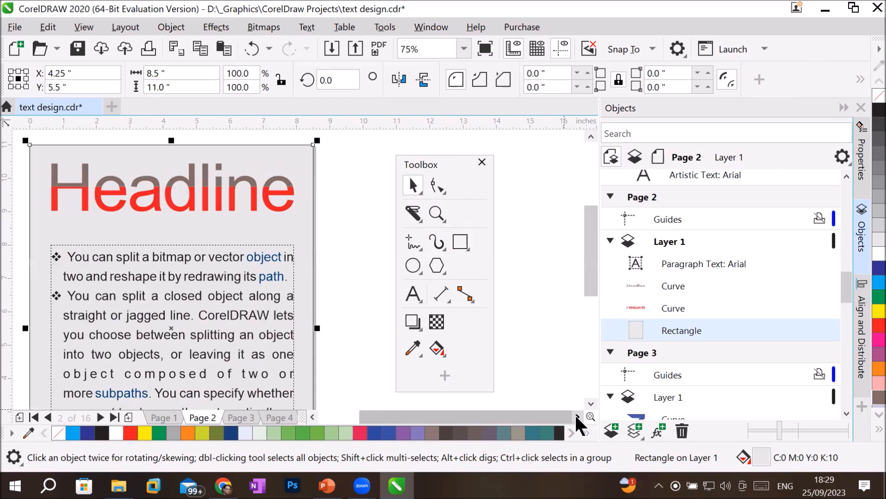
pyautogui.click(19, 417)
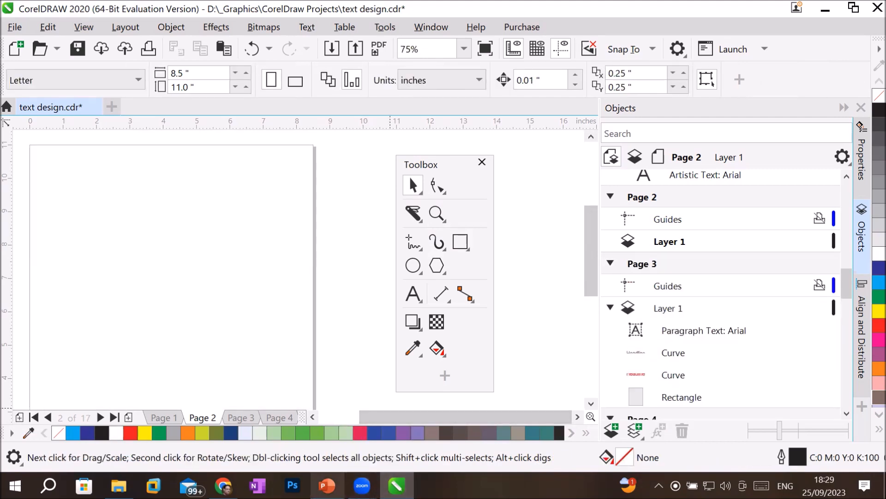
pyautogui.click(327, 485)
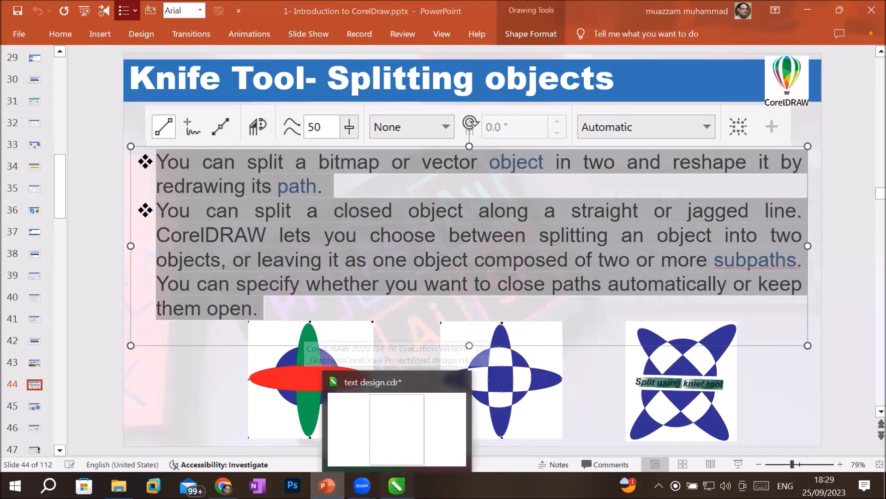
pyautogui.click(397, 429)
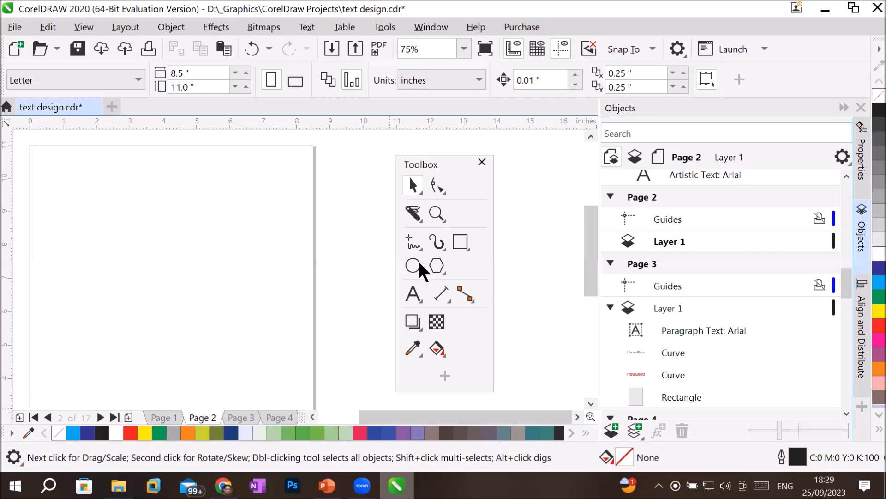
# Step: Add the artistic text "Knief Tool" near the top of the blank page and enlarge it to about 6.93 inches wide
pyautogui.click(414, 213)
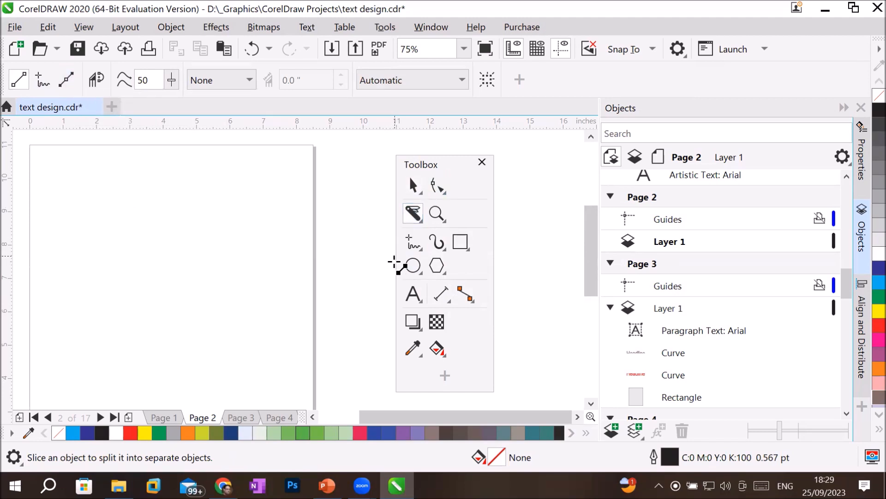
pyautogui.press('F8')
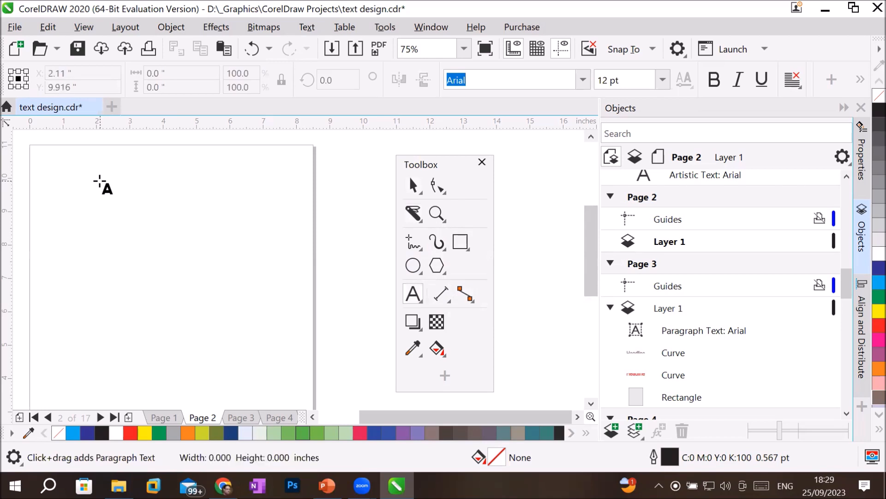
pyautogui.click(100, 178)
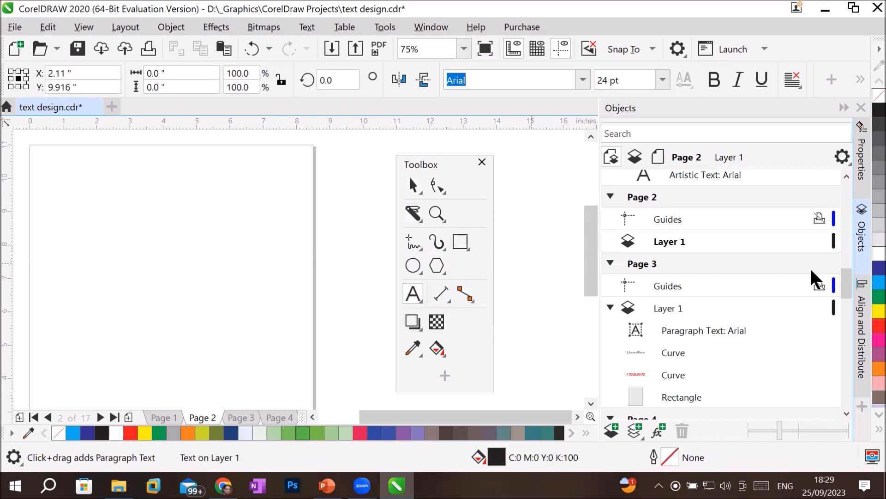
pyautogui.write('Kni')
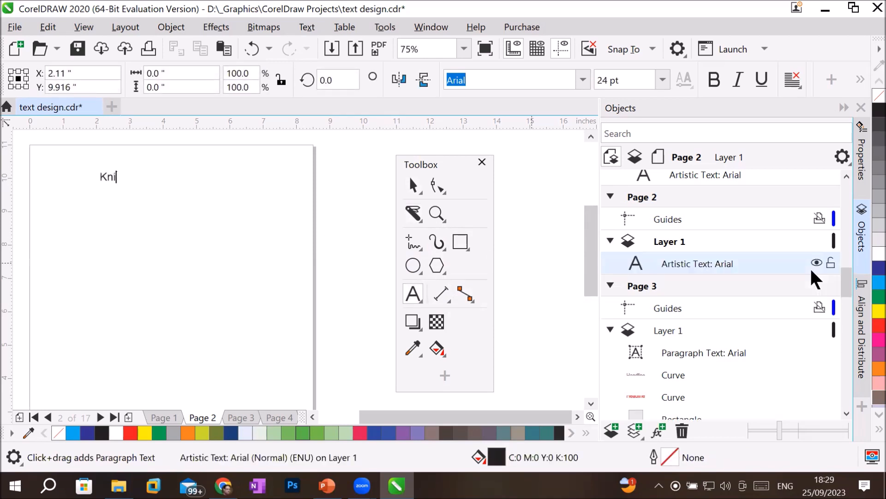
pyautogui.write('ef Tool')
pyautogui.click(413, 185)
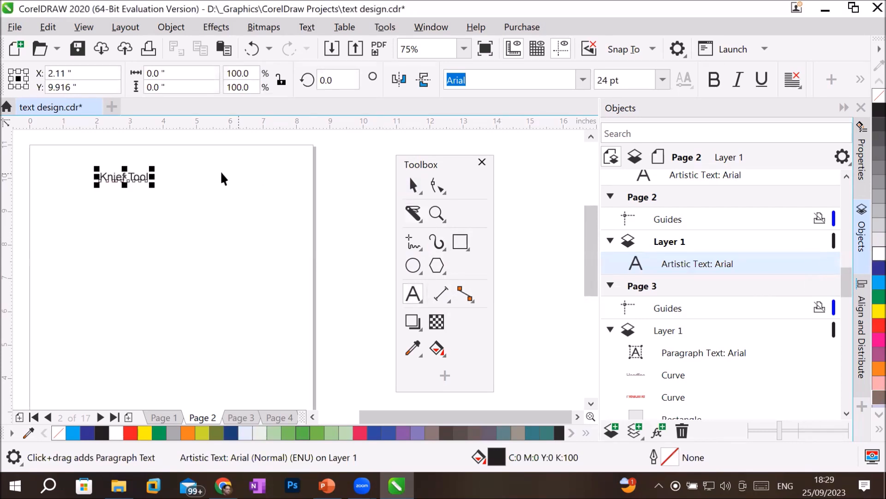
pyautogui.moveTo(152, 182); pyautogui.dragTo(235, 201)
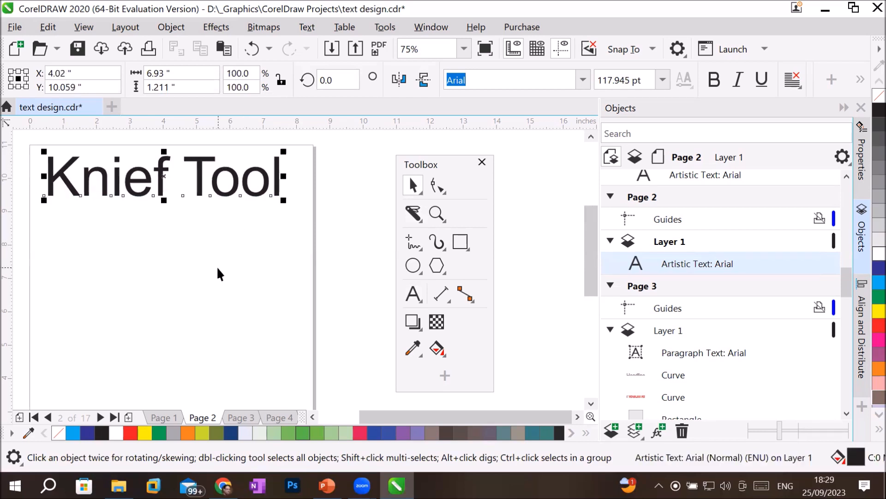
# Step: Draw an upright ellipse about 4.69 by 5.89 inches on the page below the "Knief Tool" text
pyautogui.click(592, 403)
pyautogui.click(412, 265)
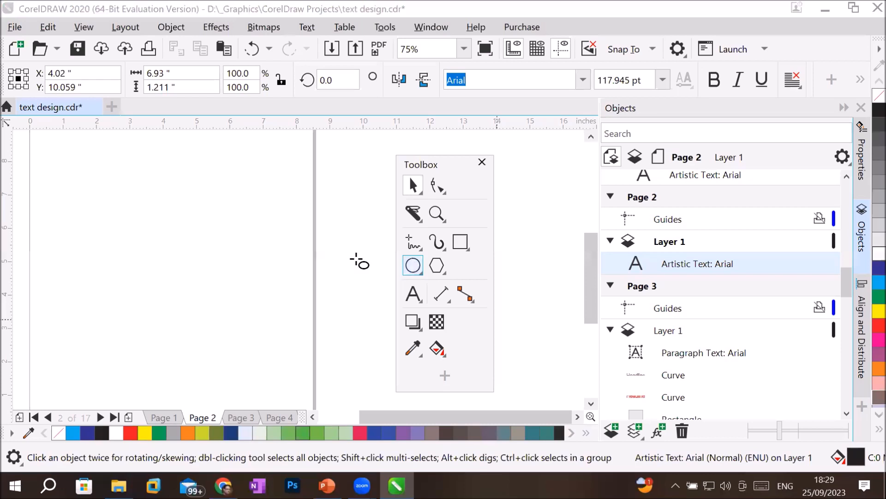
pyautogui.moveTo(94, 173); pyautogui.dragTo(253, 370)
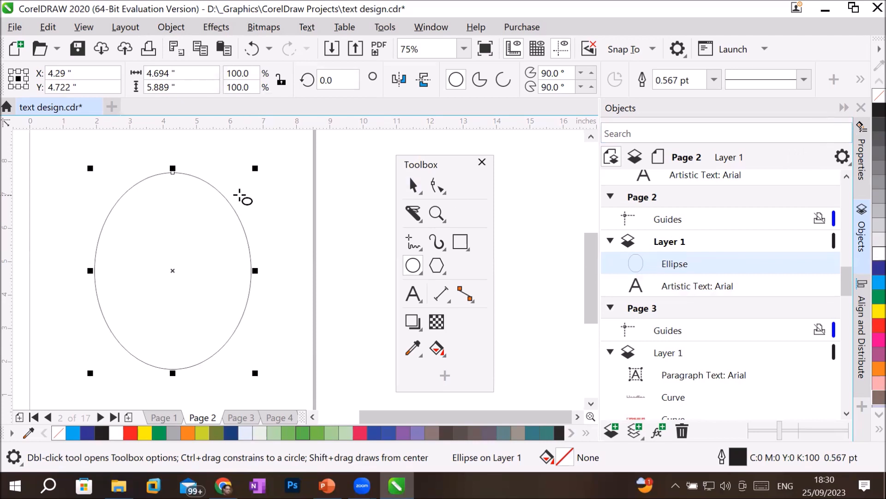
# Step: Convert the ellipse to curves so that its nodes can be edited
pyautogui.click(436, 185)
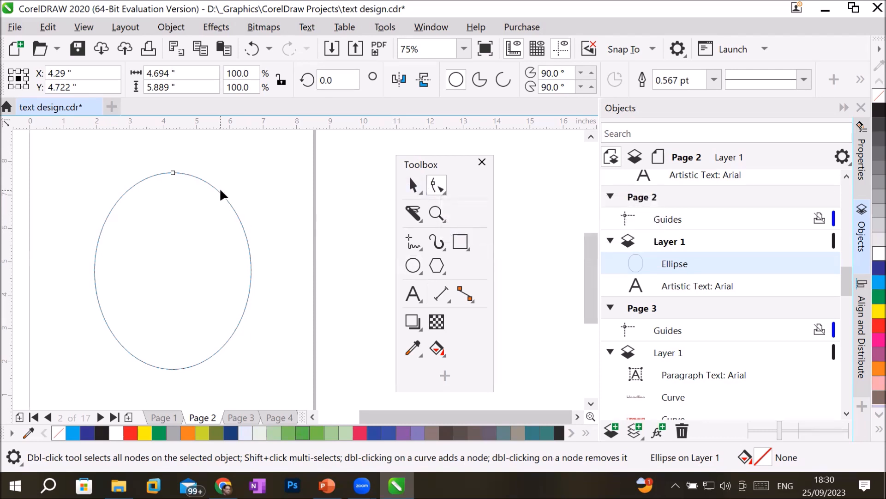
pyautogui.click(407, 185)
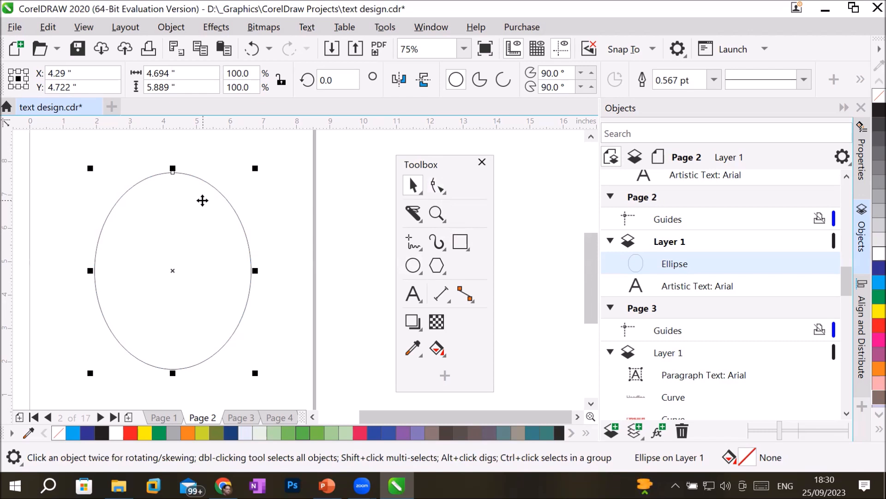
pyautogui.rightClick(203, 200)
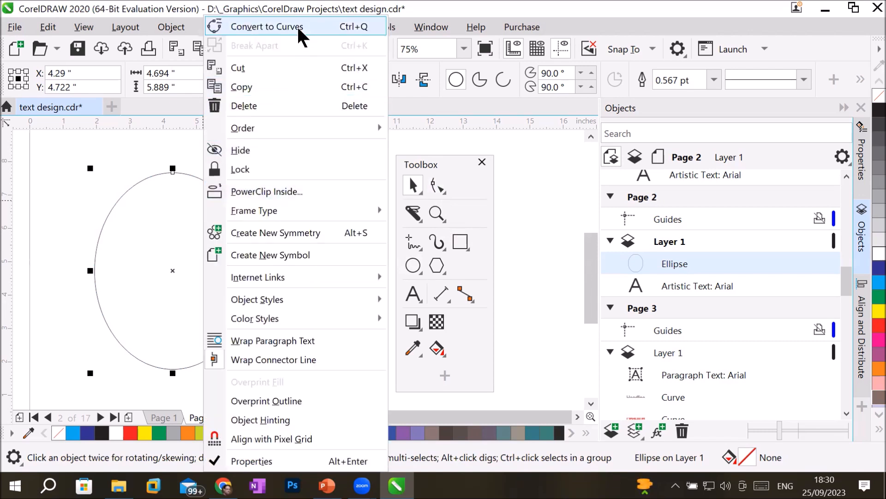
pyautogui.click(165, 28)
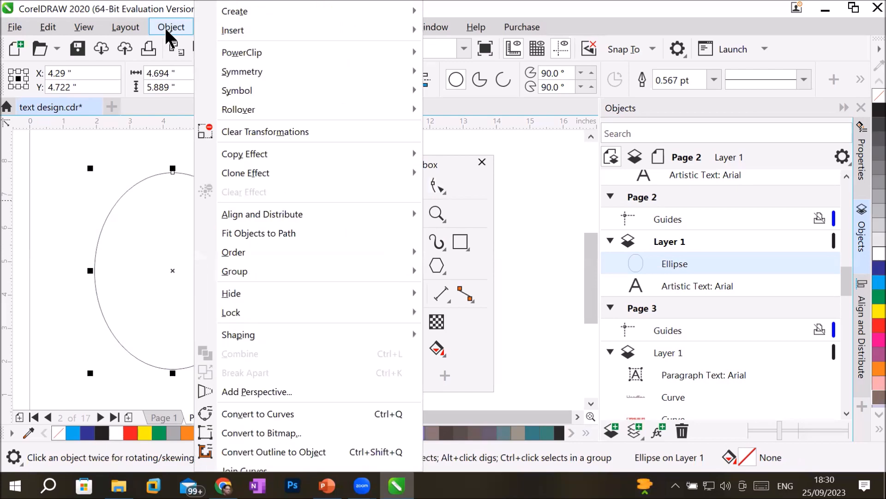
pyautogui.moveTo(125, 26)
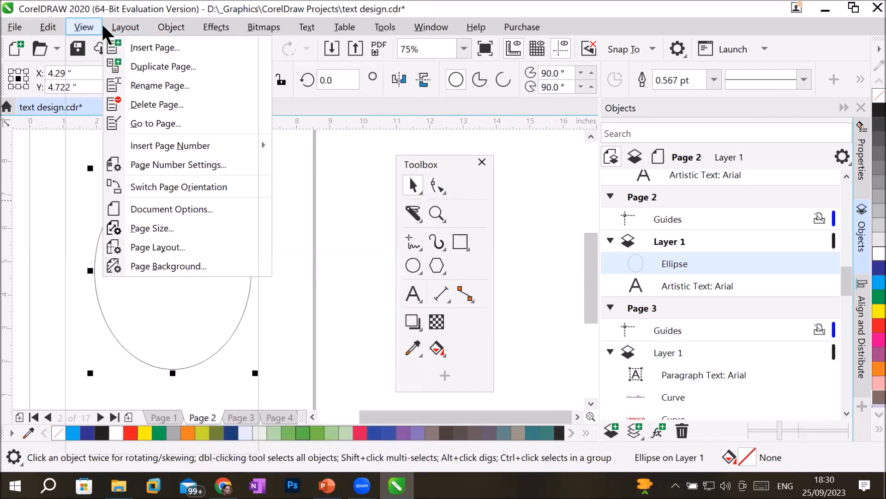
pyautogui.moveTo(170, 26)
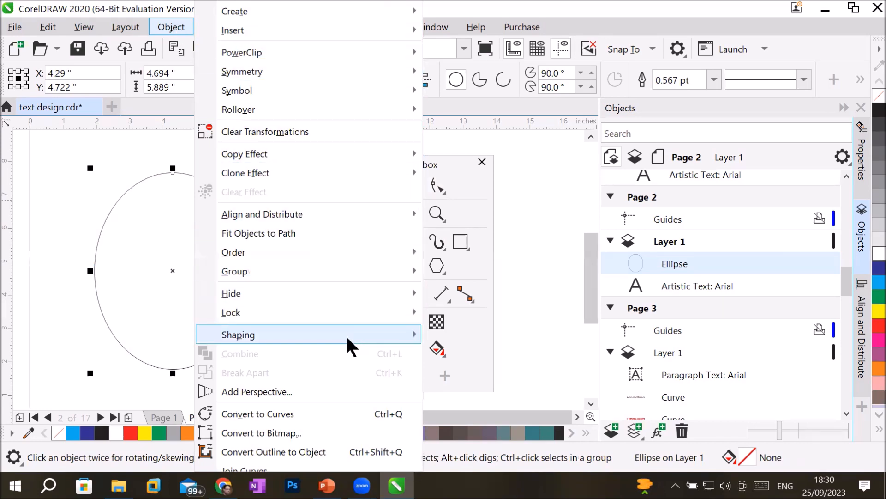
pyautogui.click(341, 412)
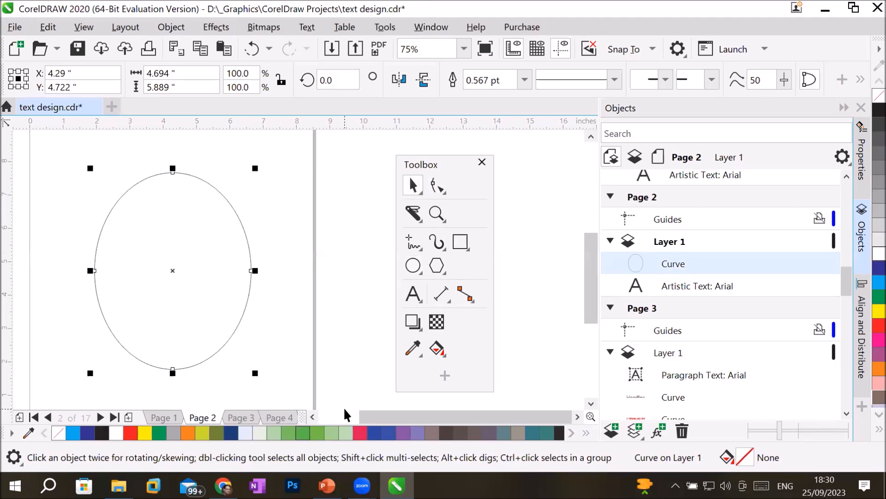
# Step: Reshape the curve into an egg by moving both side nodes down together and pulling the top node up
pyautogui.click(436, 185)
pyautogui.moveTo(260, 289); pyautogui.dragTo(260, 291)
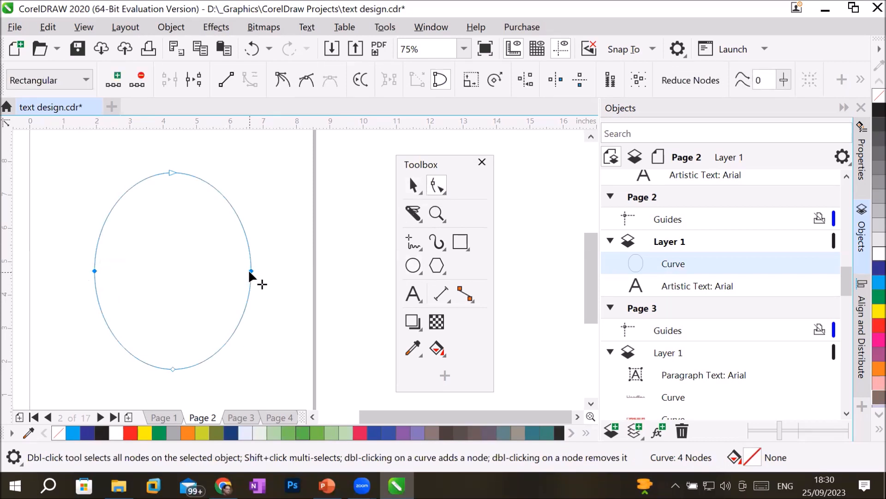
pyautogui.moveTo(250, 272); pyautogui.dragTo(246, 307)
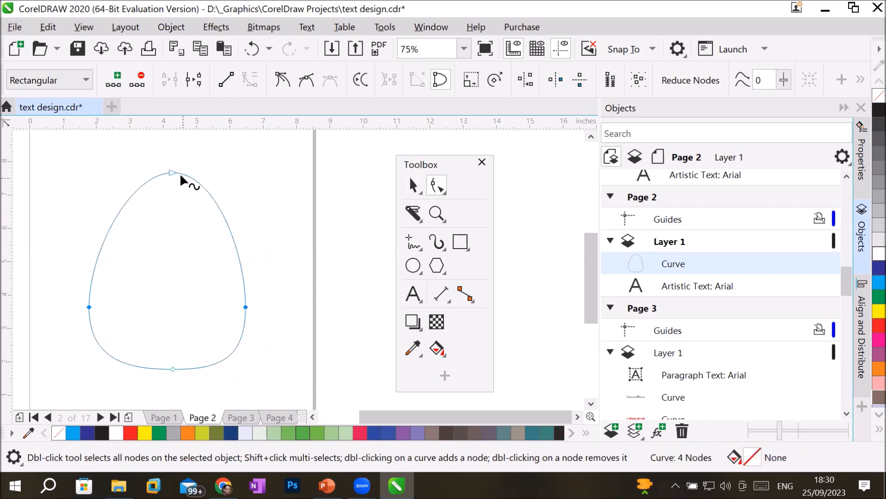
pyautogui.click(170, 171)
pyautogui.moveTo(170, 170); pyautogui.dragTo(175, 151)
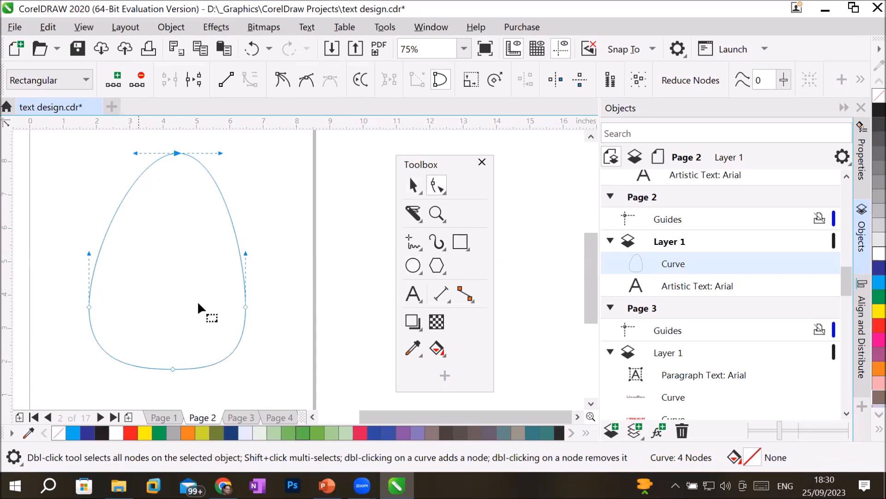
# Step: Fill the egg with yellow and slice it across below the middle with a wavy freehand Knife cut
pyautogui.click(414, 214)
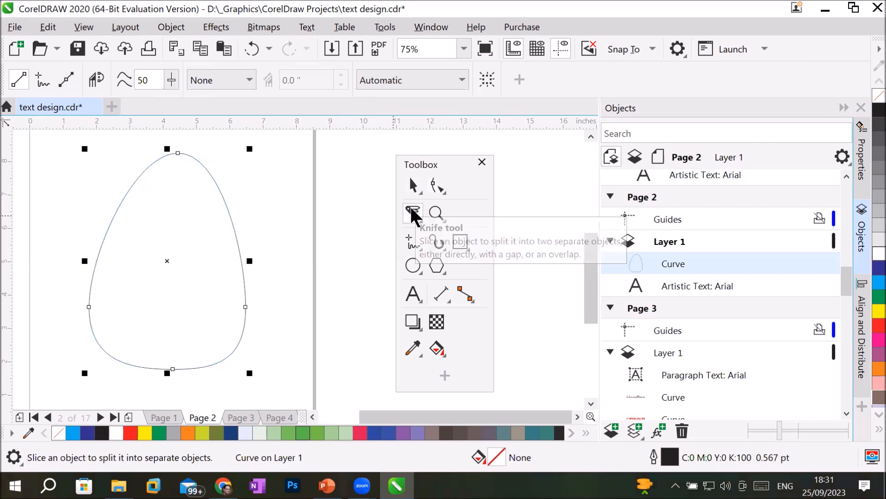
pyautogui.click(877, 311)
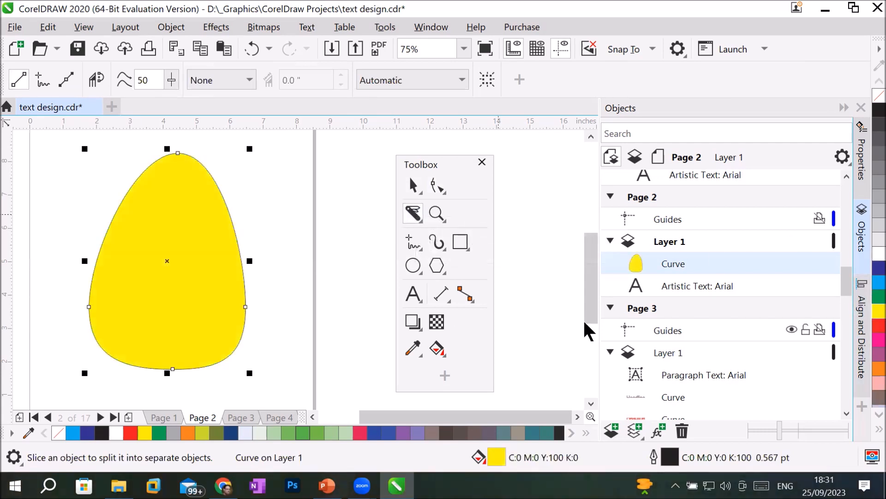
pyautogui.click(38, 75)
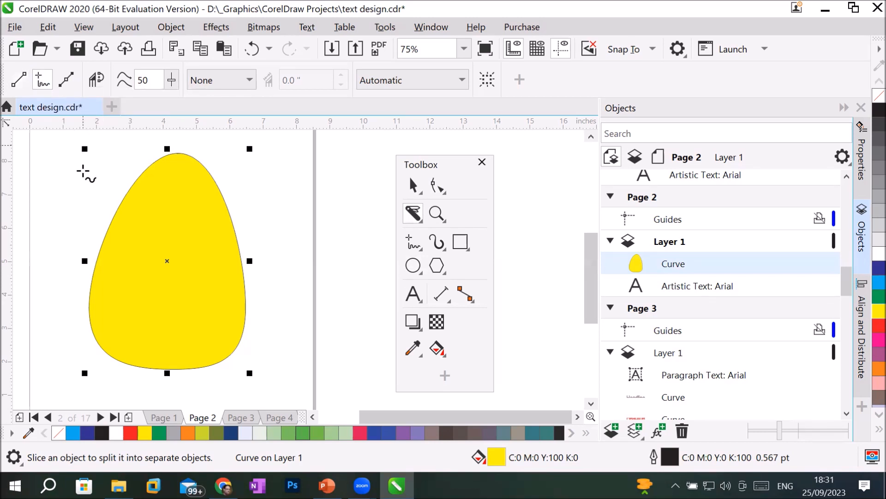
pyautogui.moveTo(84, 286)
pyautogui.mouseDown()
pyautogui.moveTo(115, 298)
pyautogui.moveTo(145, 281)
pyautogui.moveTo(192, 307)
pyautogui.moveTo(218, 283)
pyautogui.moveTo(239, 299)
pyautogui.moveTo(273, 298)
pyautogui.mouseUp()
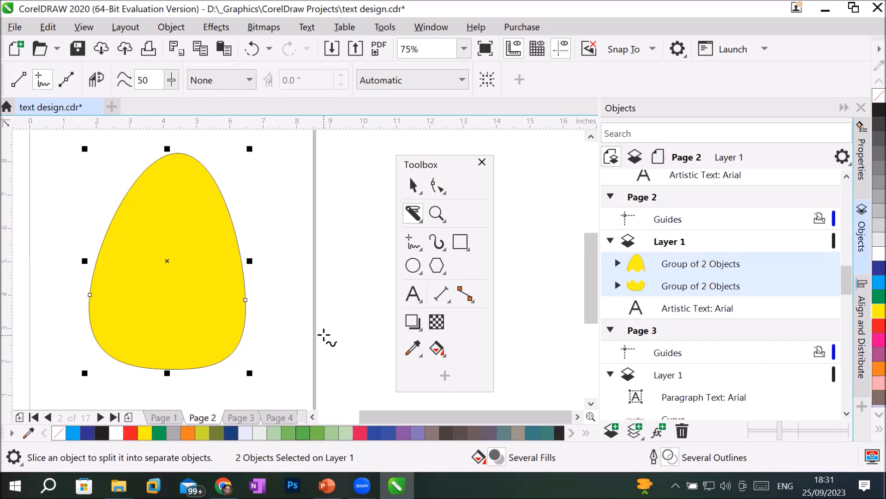
# Step: Nudge the upper piece of the sliced egg up about 0.18 inches to open a gap along the cut
pyautogui.click(414, 186)
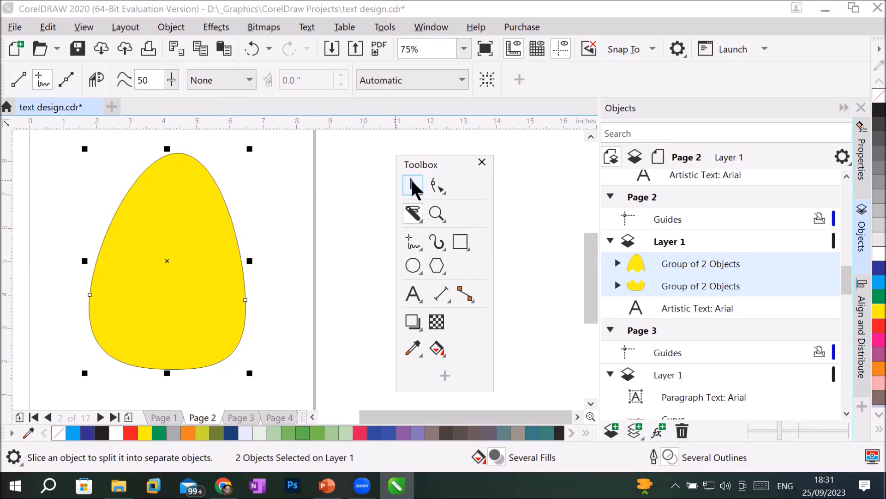
pyautogui.click(308, 174)
pyautogui.click(192, 185)
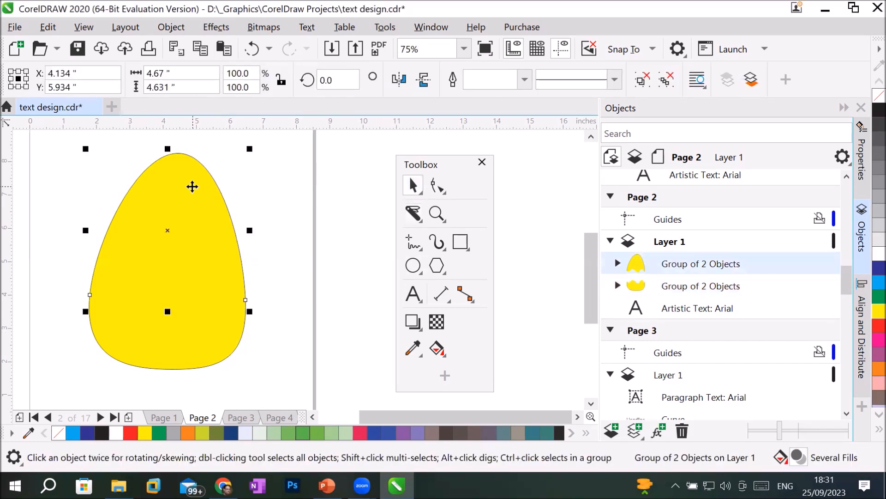
pyautogui.press('Up')
pyautogui.press('Up')
pyautogui.press('Up')
pyautogui.press('Up')
pyautogui.press('Up')
pyautogui.press('Up')
pyautogui.press('Up')
pyautogui.press('Up')
pyautogui.press('Up')
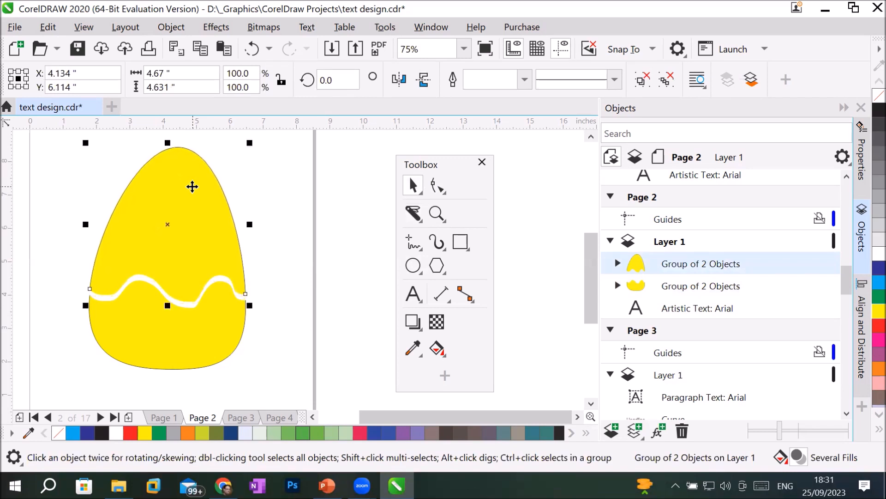
# Step: Nudge the lower piece of the egg down about 0.08 inches to widen the gap
pyautogui.click(211, 329)
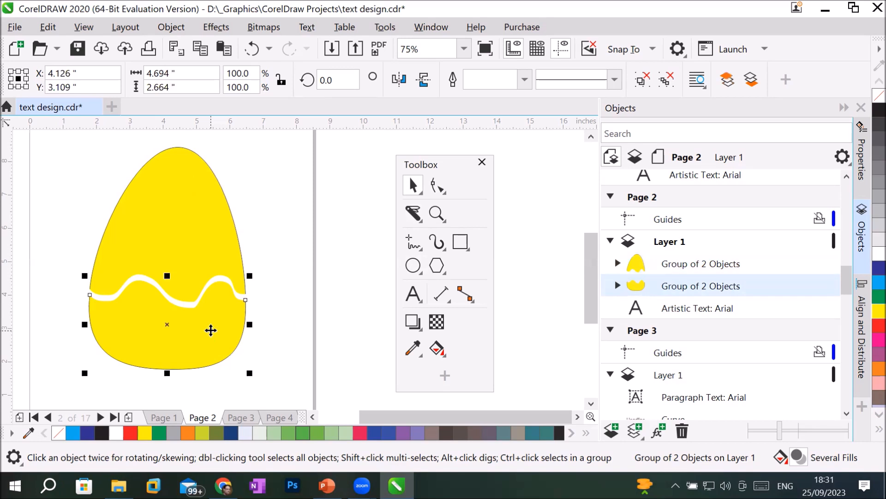
pyautogui.press('Down')
pyautogui.press('Down')
pyautogui.press('Down')
pyautogui.press('Down')
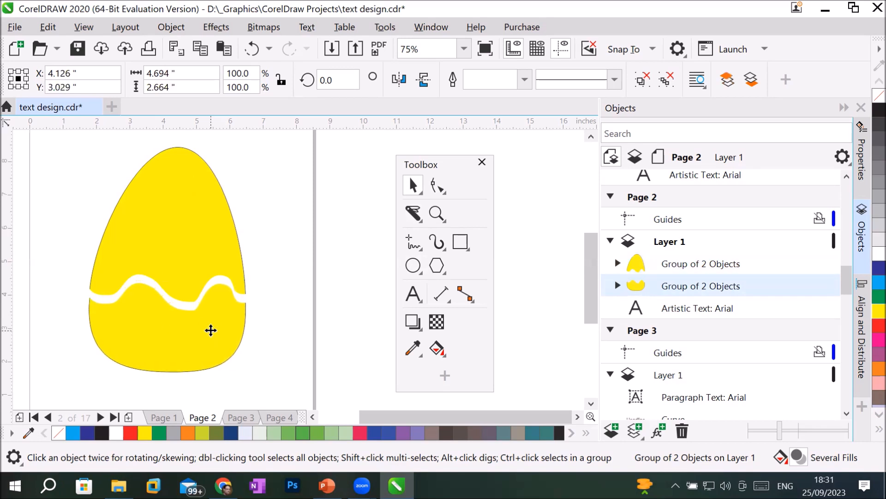
# Step: Slice the upper part of the yellow egg from side to side along a jagged line with the Knife tool in Freehand mode
pyautogui.click(413, 213)
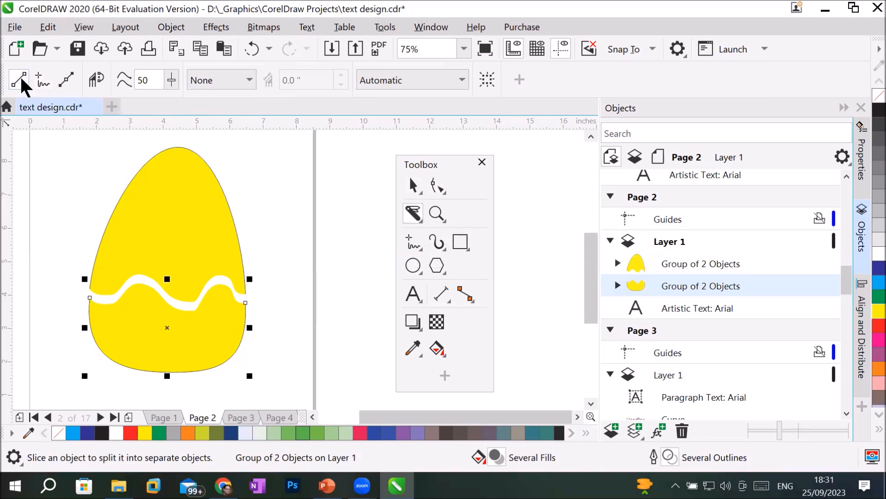
pyautogui.click(40, 75)
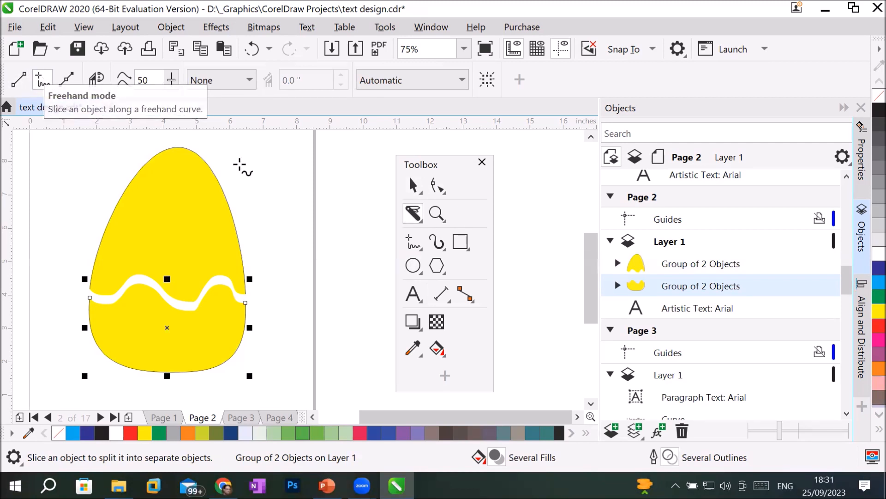
pyautogui.click(413, 185)
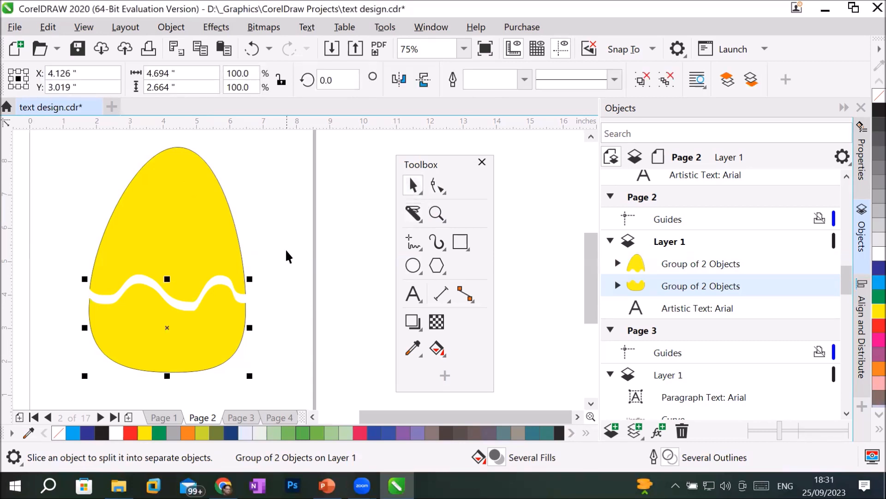
pyautogui.click(178, 195)
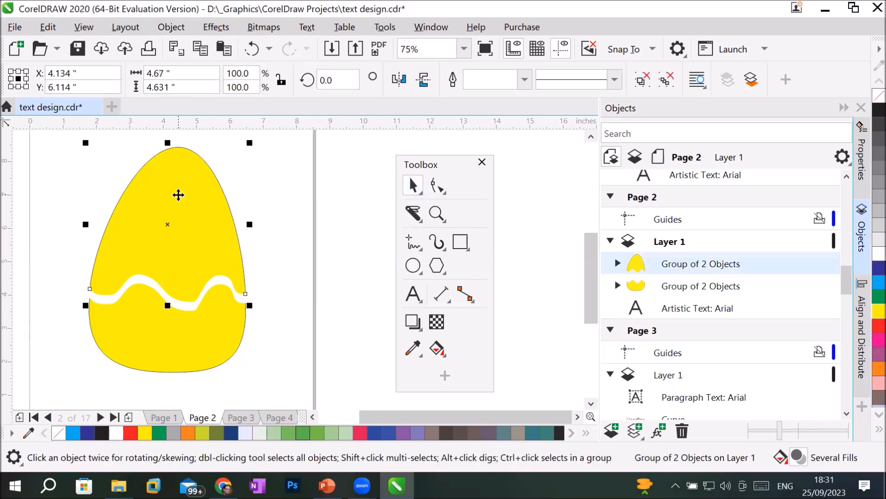
pyautogui.click(414, 213)
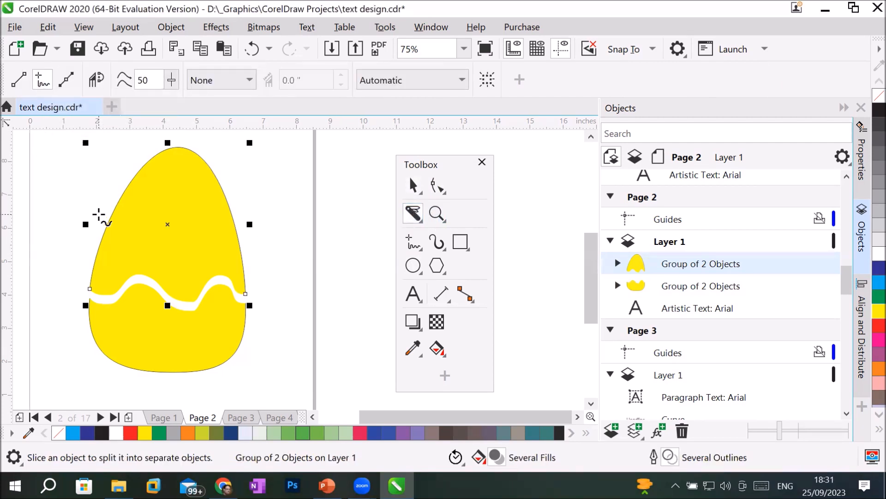
pyautogui.moveTo(99, 214)
pyautogui.mouseDown()
pyautogui.moveTo(134, 212)
pyautogui.moveTo(152, 223)
pyautogui.moveTo(170, 207)
pyautogui.moveTo(173, 221)
pyautogui.moveTo(193, 208)
pyautogui.moveTo(202, 217)
pyautogui.moveTo(214, 205)
pyautogui.moveTo(222, 214)
pyautogui.moveTo(252, 206)
pyautogui.mouseUp()
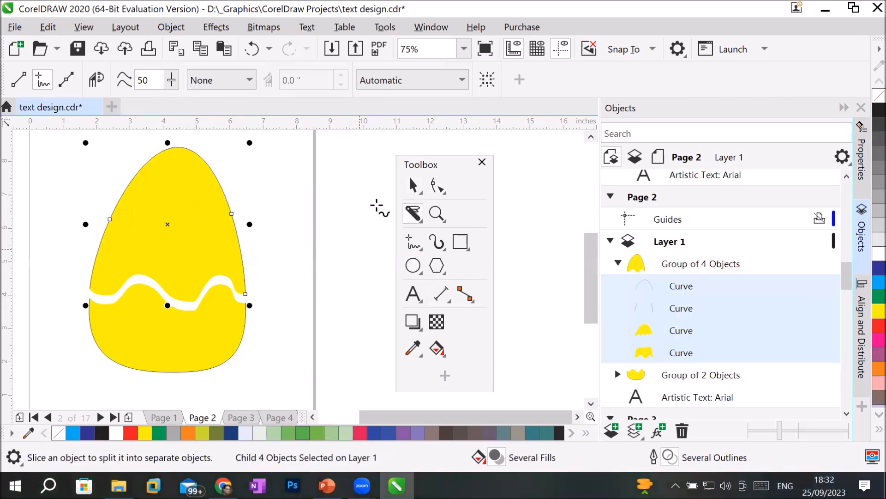
# Step: Move the sliced upper egg group slightly upward, widening the gap to the egg's bottom part
pyautogui.click(413, 185)
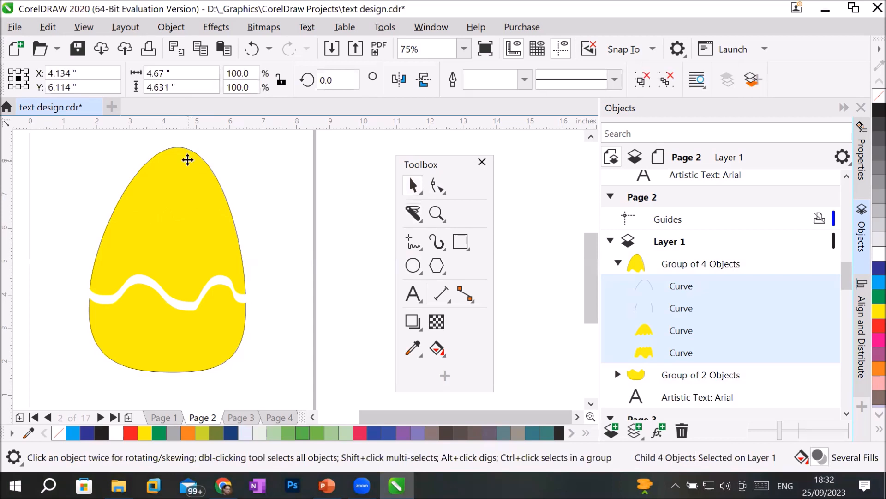
pyautogui.click(193, 165)
pyautogui.click(250, 173)
pyautogui.click(193, 174)
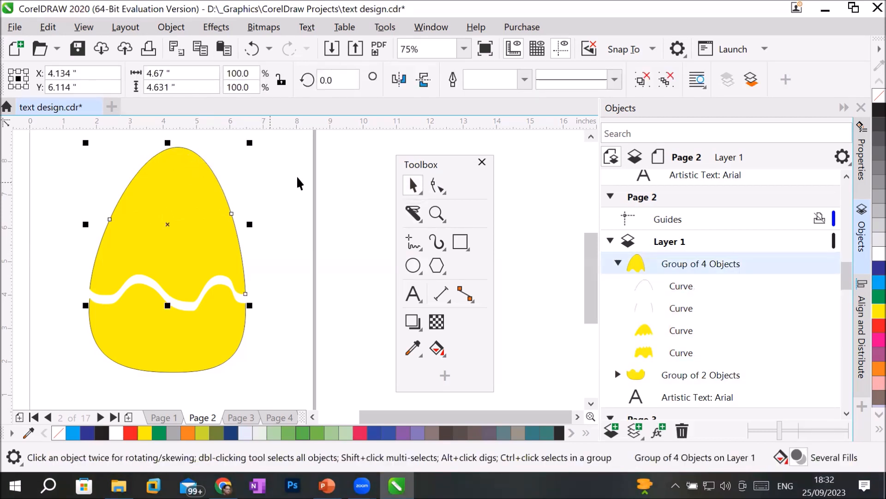
pyautogui.click(277, 182)
pyautogui.moveTo(186, 166); pyautogui.dragTo(184, 154)
pyautogui.click(275, 193)
pyautogui.click(212, 246)
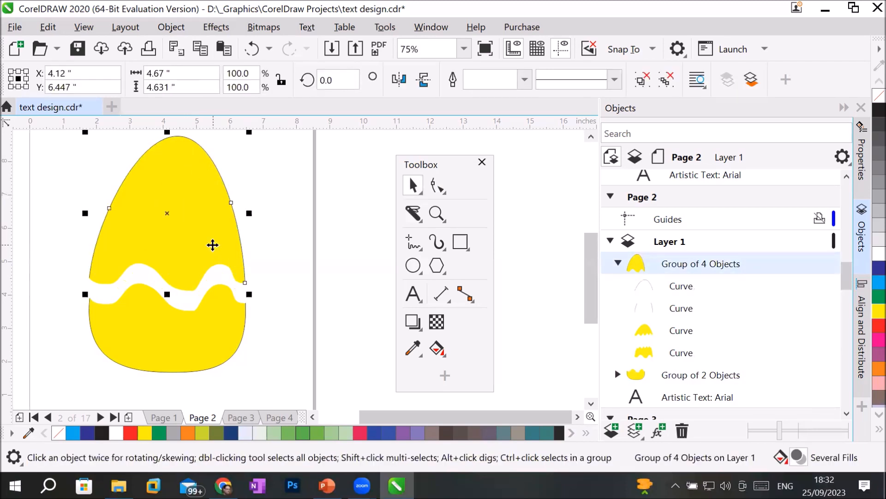
pyautogui.moveTo(213, 245); pyautogui.dragTo(213, 259)
pyautogui.click(272, 213)
pyautogui.click(191, 173)
pyautogui.moveTo(191, 173); pyautogui.dragTo(191, 161)
# Step: Ungroup the upper egg group so that its sliced pieces are separate objects
pyautogui.rightClick(191, 162)
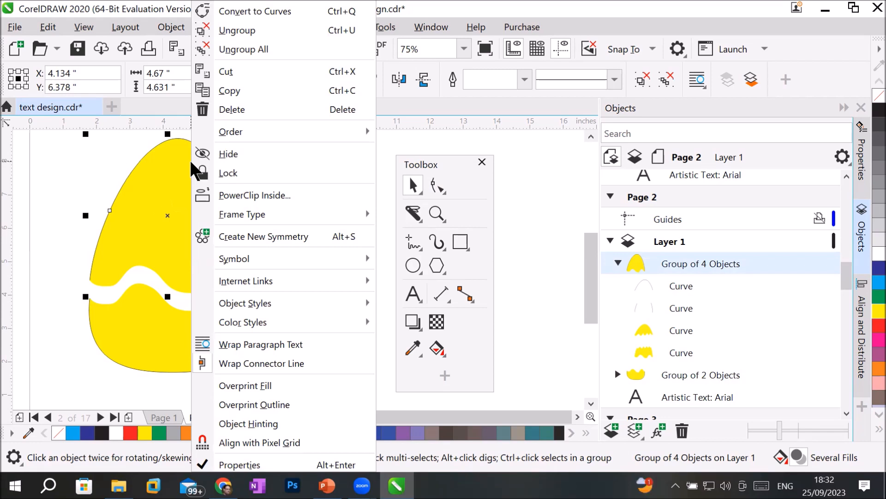
pyautogui.click(236, 35)
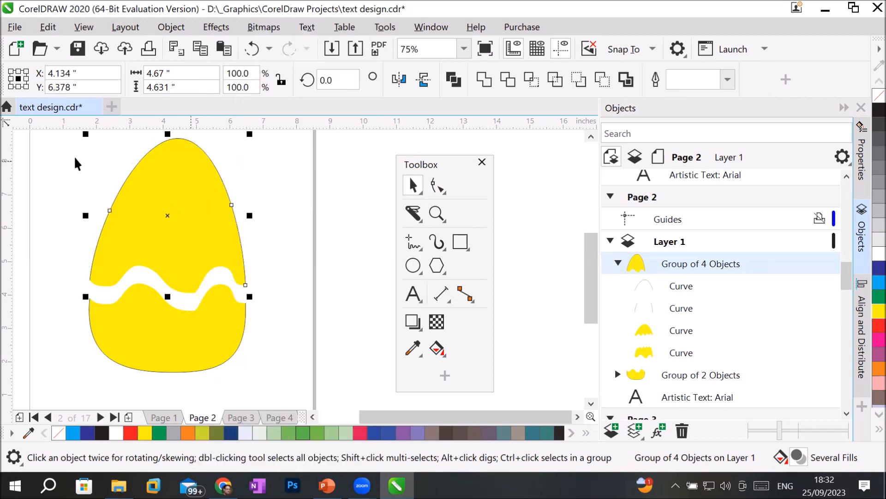
pyautogui.click(270, 194)
# Step: Nudge the outline curve at the egg's tip upward by about 0.17 inches
pyautogui.click(201, 175)
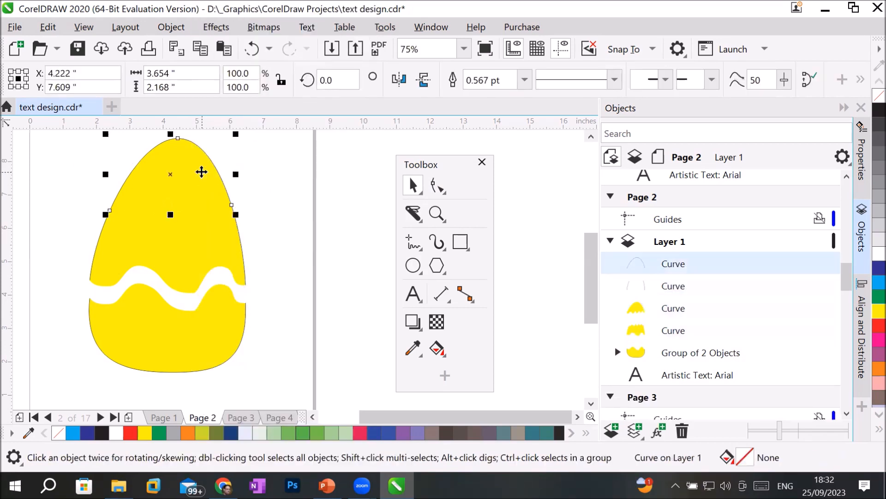
pyautogui.press('Up')
pyautogui.press('Up')
pyautogui.press('Up')
pyautogui.press('Up')
pyautogui.press('Up')
pyautogui.press('Up')
pyautogui.press('Up')
pyautogui.press('Up')
pyautogui.press('Up')
pyautogui.press('Up')
pyautogui.press('Up')
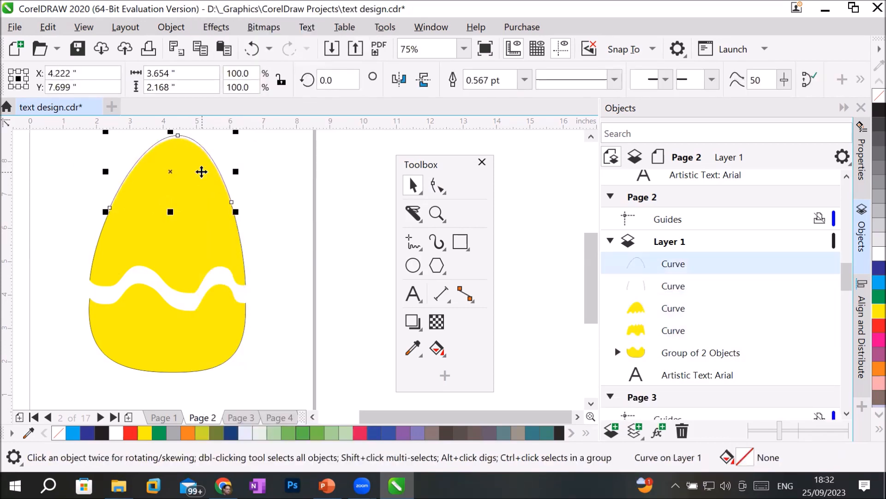
pyautogui.press('Up')
pyautogui.press('Up')
pyautogui.press('Up')
pyautogui.press('Up')
pyautogui.press('Up')
pyautogui.press('Up')
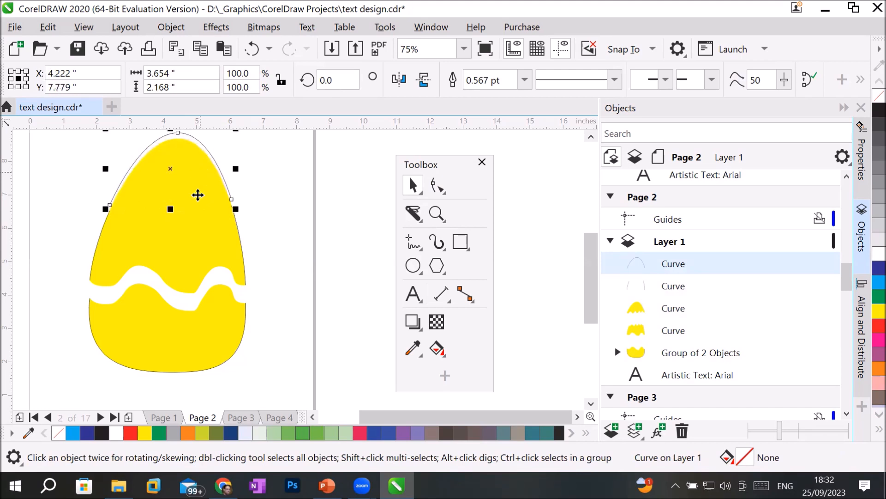
# Step: Nudge the yellow middle section of the egg downward to a Y position of 5.189 inches
pyautogui.click(215, 255)
pyautogui.press('Down')
pyautogui.press('Down')
pyautogui.press('Down')
pyautogui.press('Down')
pyautogui.press('Down')
pyautogui.press('Down')
pyautogui.press('Down')
pyautogui.press('Down')
pyautogui.press('Down')
pyautogui.press('Down')
pyautogui.press('Down')
pyautogui.press('Down')
pyautogui.press('Down')
pyautogui.press('Down')
pyautogui.press('Down')
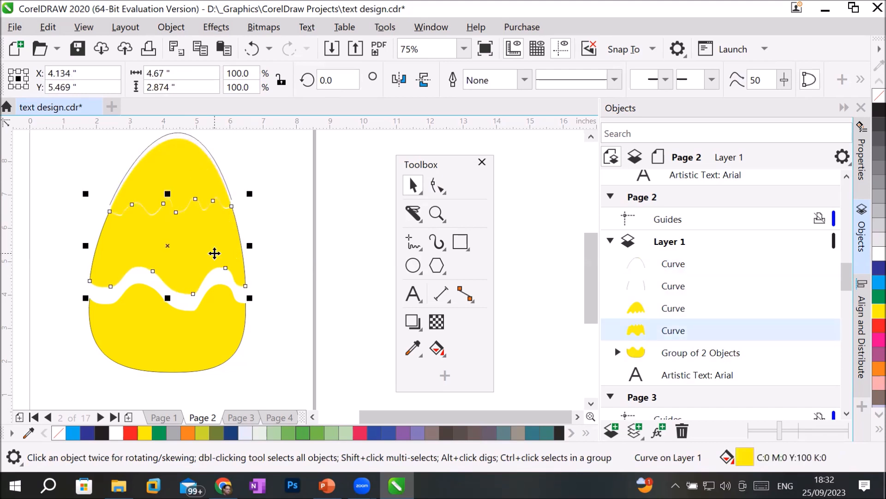
pyautogui.press('Down')
pyautogui.press('Down')
pyautogui.press('Down')
pyautogui.press('Down')
pyautogui.press('Down')
pyautogui.press('Down')
pyautogui.press('Down')
pyautogui.press('Down')
pyautogui.press('Down')
pyautogui.press('Down')
pyautogui.press('Down')
pyautogui.press('Down')
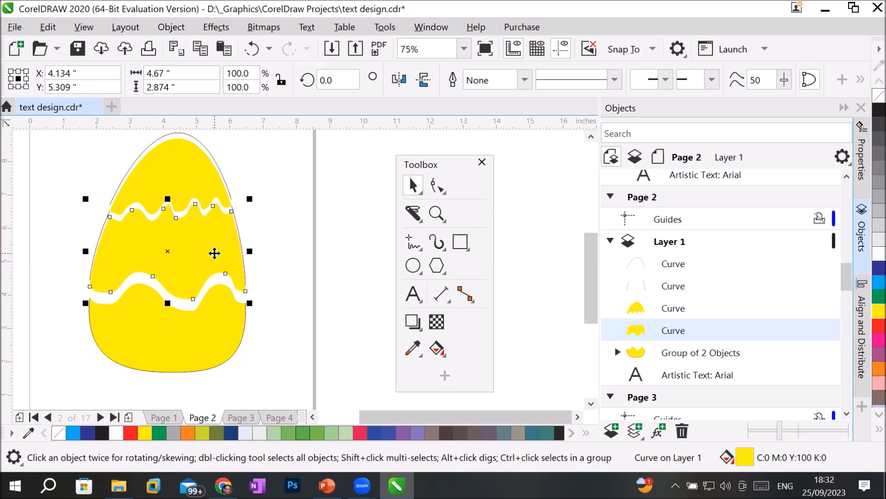
pyautogui.press('Down')
pyautogui.press('Down')
pyautogui.press('Down')
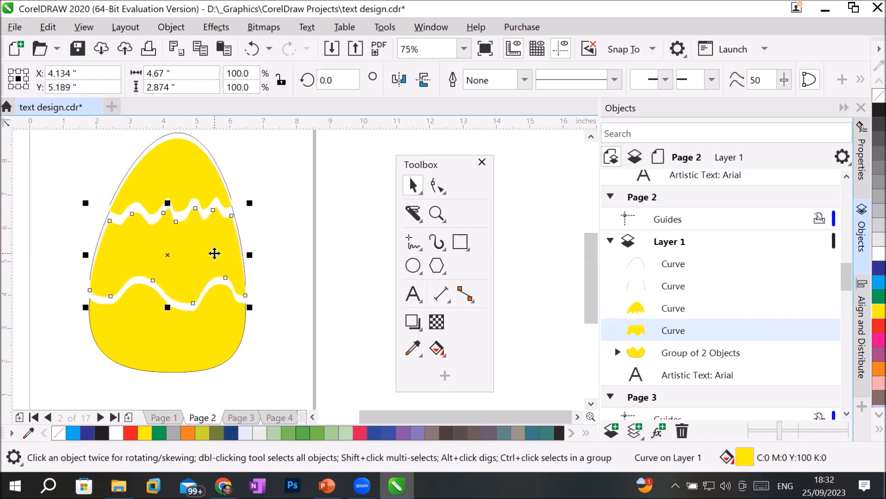
pyautogui.click(311, 233)
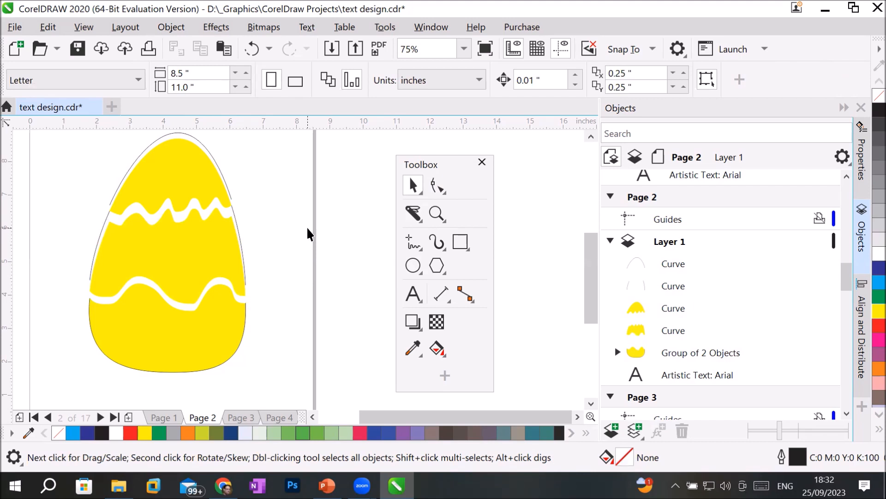
# Step: Delete all the egg's outlines and yellow pieces from page 2
pyautogui.click(160, 184)
pyautogui.press('Delete')
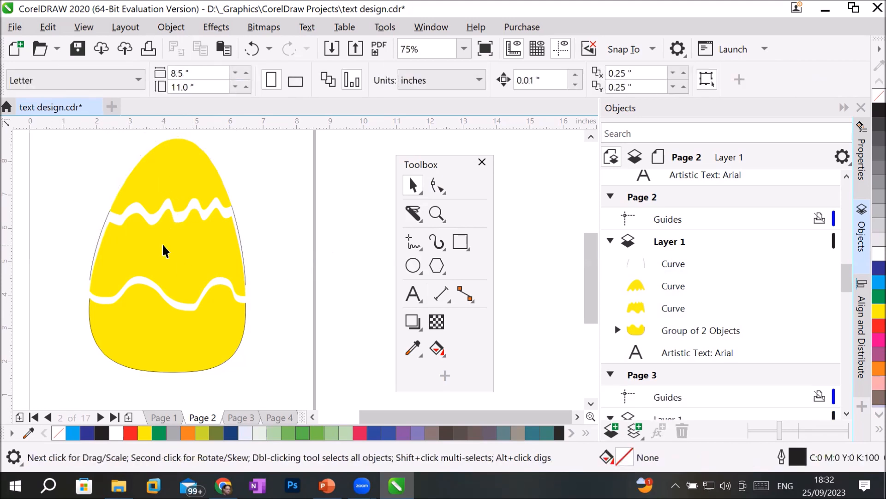
pyautogui.click(162, 243)
pyautogui.press('Delete')
pyautogui.click(166, 349)
pyautogui.press('Delete')
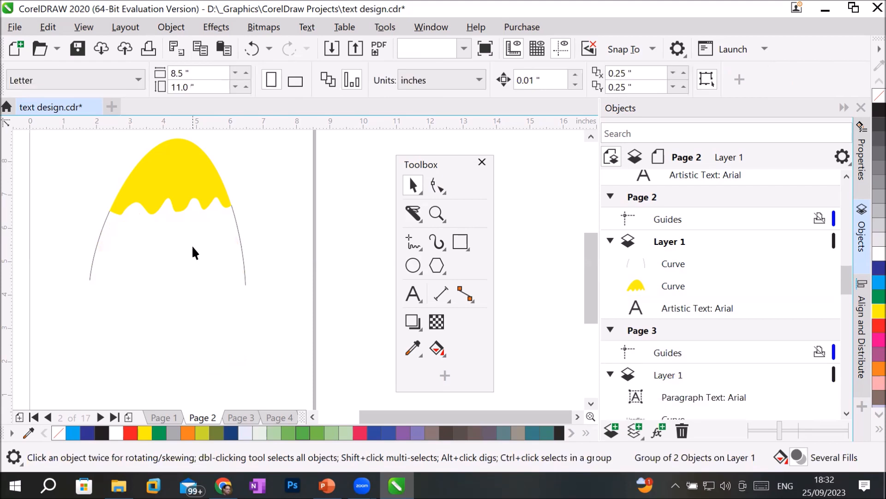
pyautogui.press('Tab')
pyautogui.press('Delete')
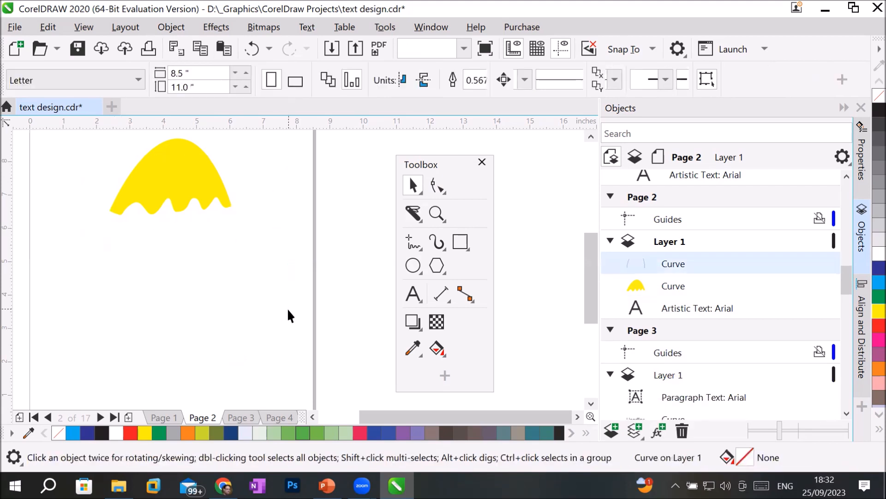
pyautogui.click(164, 163)
pyautogui.press('Delete')
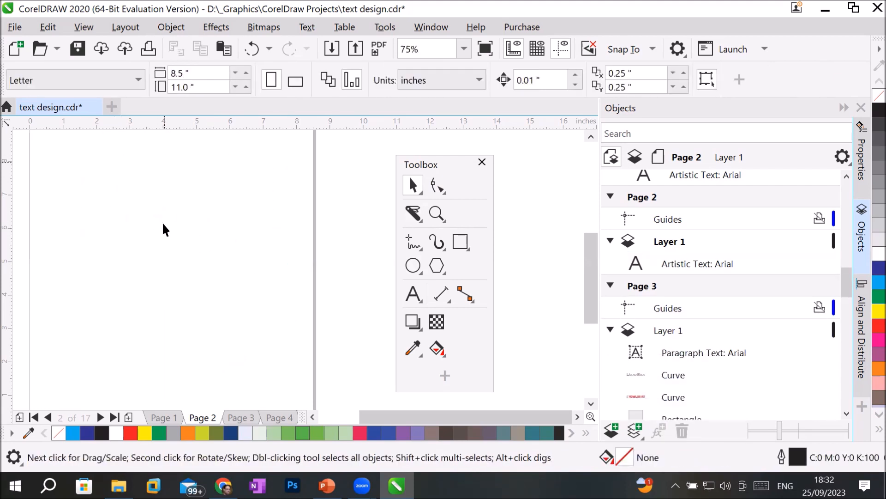
# Step: Draw an upright ellipse about 4.25 by 6.01 inches, fill it with yellow and remove its outline
pyautogui.click(413, 265)
pyautogui.moveTo(107, 149); pyautogui.dragTo(256, 356)
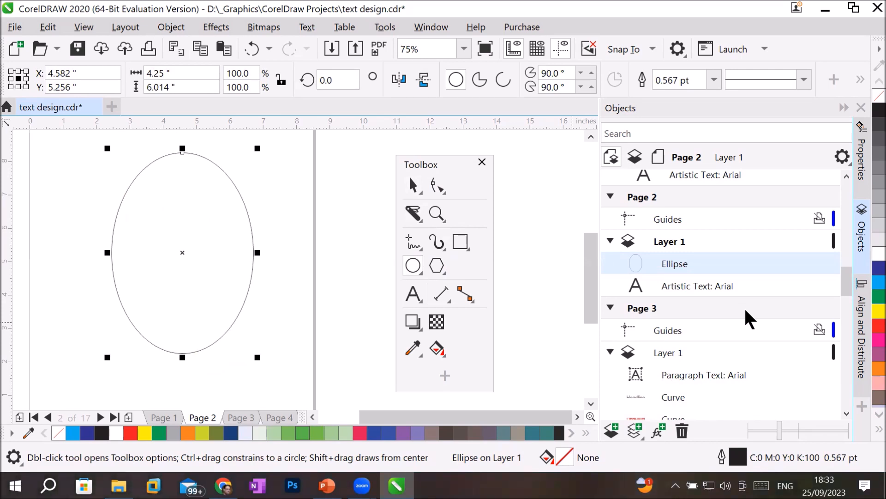
pyautogui.click(870, 314)
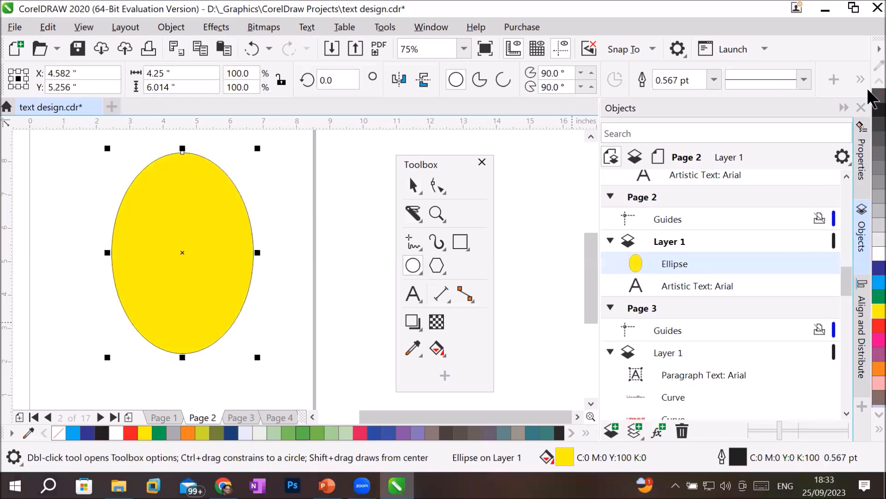
pyautogui.rightClick(876, 96)
pyautogui.scroll(2, 244, 210)
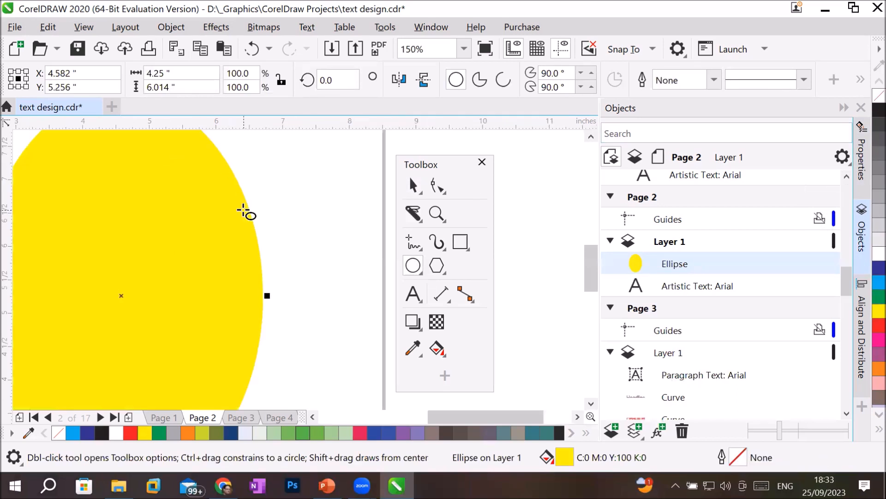
pyautogui.scroll(-2, 244, 210)
pyautogui.scroll(1, 244, 210)
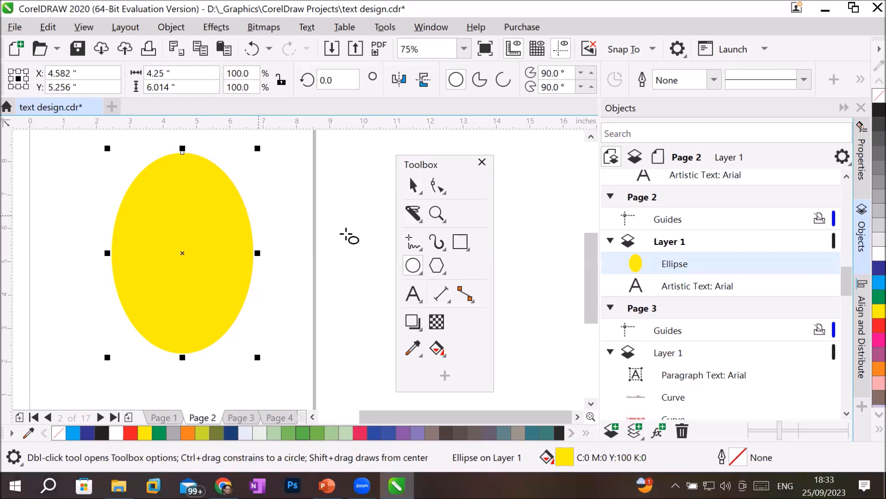
# Step: Slice the yellow ellipse from its upper edge to its lower edge along a wavy line with the Knife tool in Freehand mode
pyautogui.click(412, 210)
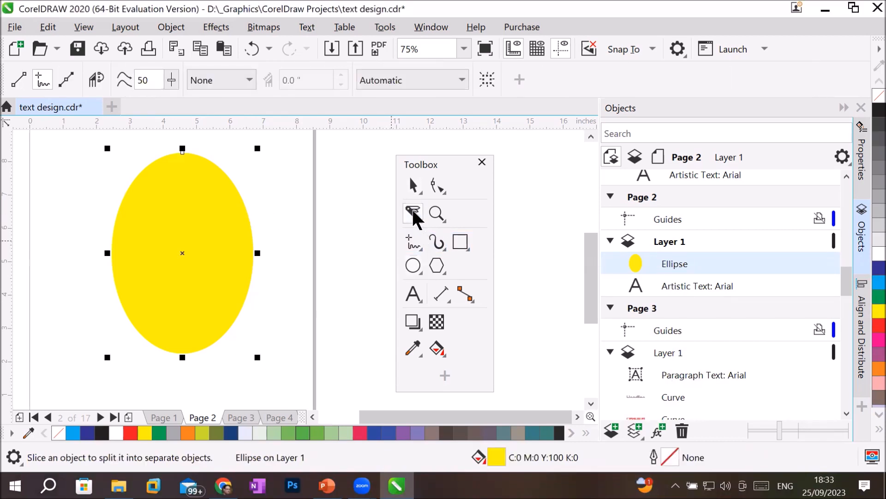
pyautogui.click(42, 80)
pyautogui.moveTo(147, 141)
pyautogui.mouseDown()
pyautogui.moveTo(128, 160)
pyautogui.moveTo(191, 188)
pyautogui.moveTo(157, 241)
pyautogui.moveTo(225, 253)
pyautogui.moveTo(186, 282)
pyautogui.moveTo(228, 302)
pyautogui.moveTo(226, 355)
pyautogui.moveTo(249, 375)
pyautogui.mouseUp()
pyautogui.click(414, 186)
pyautogui.click(283, 185)
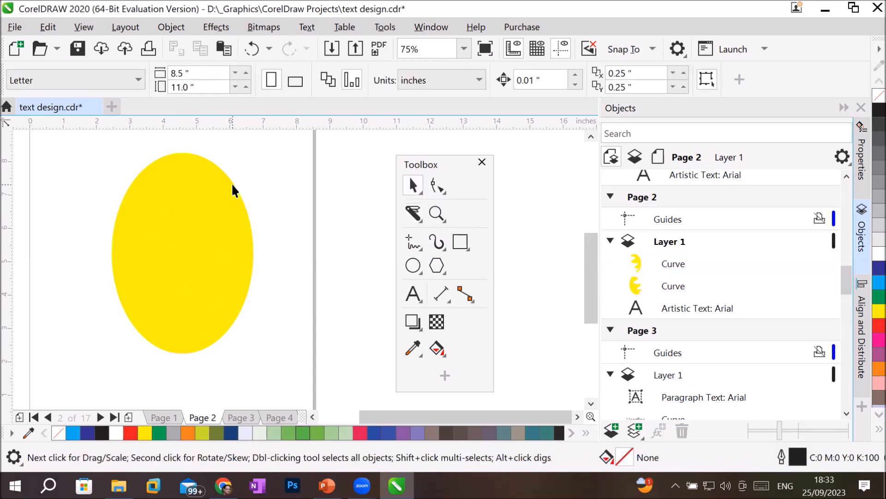
# Step: Separate the ellipse halves by nudging the right one to X 5.429 inches and moving the left one slightly down and left
pyautogui.click(225, 192)
pyautogui.moveTo(225, 192); pyautogui.dragTo(226, 192)
pyautogui.press('Right')
pyautogui.press('Right')
pyautogui.press('Right')
pyautogui.press('Right')
pyautogui.press('Right')
pyautogui.press('Right')
pyautogui.press('Right')
pyautogui.press('Right')
pyautogui.press('Right')
pyautogui.press('Right')
pyautogui.press('Right')
pyautogui.press('Right')
pyautogui.press('Right')
pyautogui.press('Right')
pyautogui.press('Right')
pyautogui.press('Right')
pyautogui.press('Right')
pyautogui.press('Right')
pyautogui.press('Right')
pyautogui.press('Right')
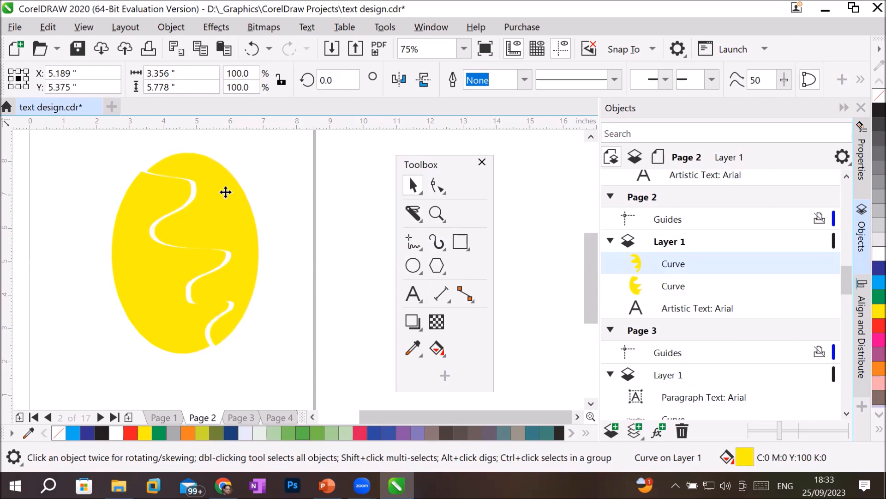
pyautogui.press('Right')
pyautogui.press('Right')
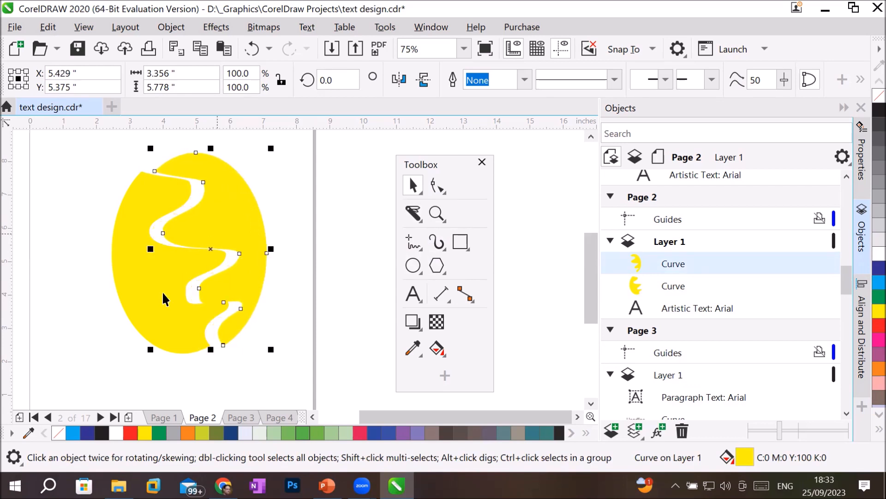
pyautogui.moveTo(153, 293); pyautogui.dragTo(122, 302)
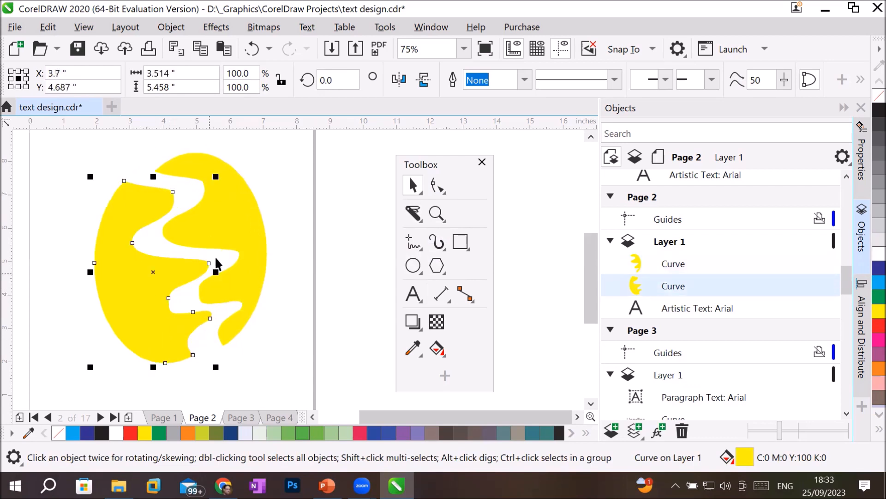
# Step: Move the right ellipse half back against the left one and delete both halves
pyautogui.moveTo(226, 216); pyautogui.dragTo(196, 235)
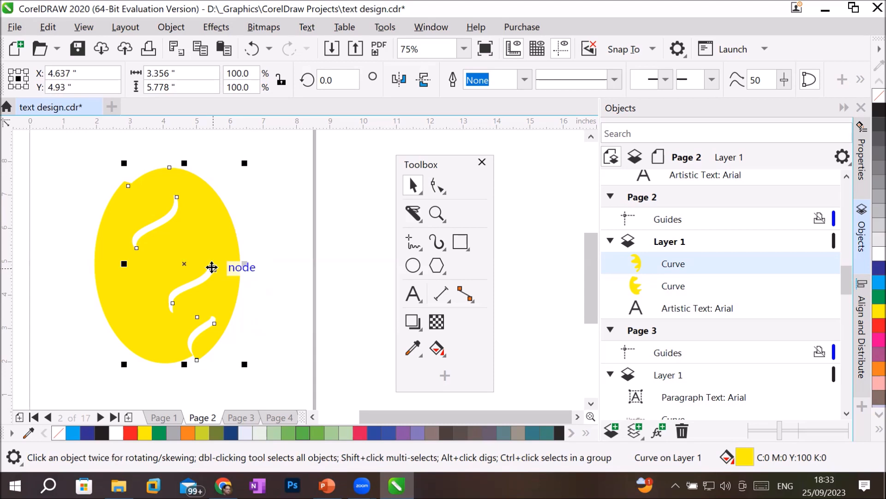
pyautogui.moveTo(63, 153); pyautogui.dragTo(295, 392)
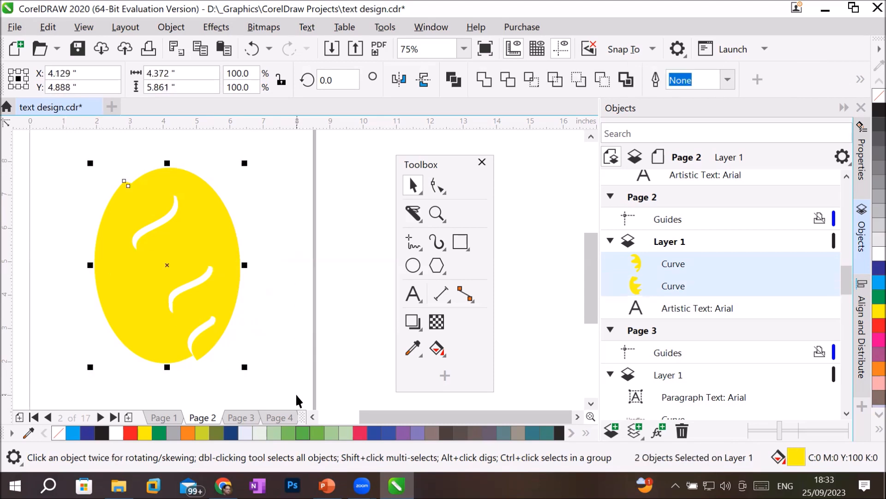
pyautogui.press('Delete')
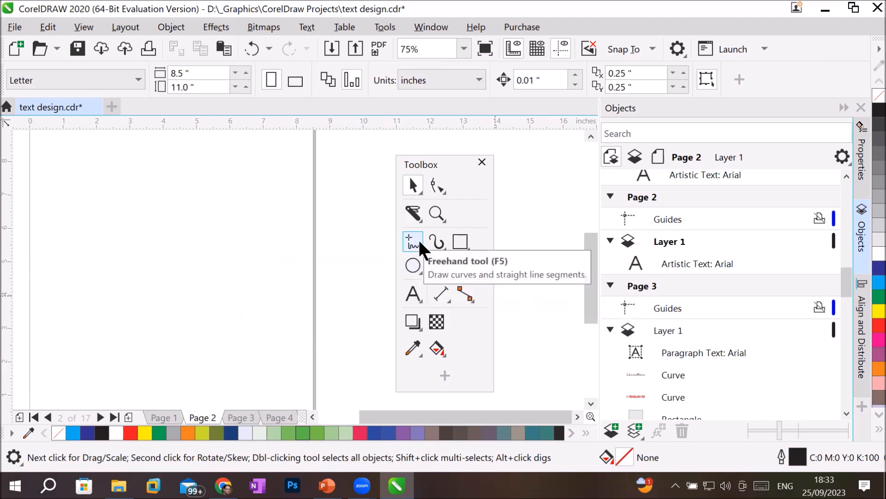
# Step: Draw a polygon on page 2 and set its number of sides to 6
pyautogui.click(437, 264)
pyautogui.moveTo(118, 182); pyautogui.dragTo(274, 321)
pyautogui.click(494, 76)
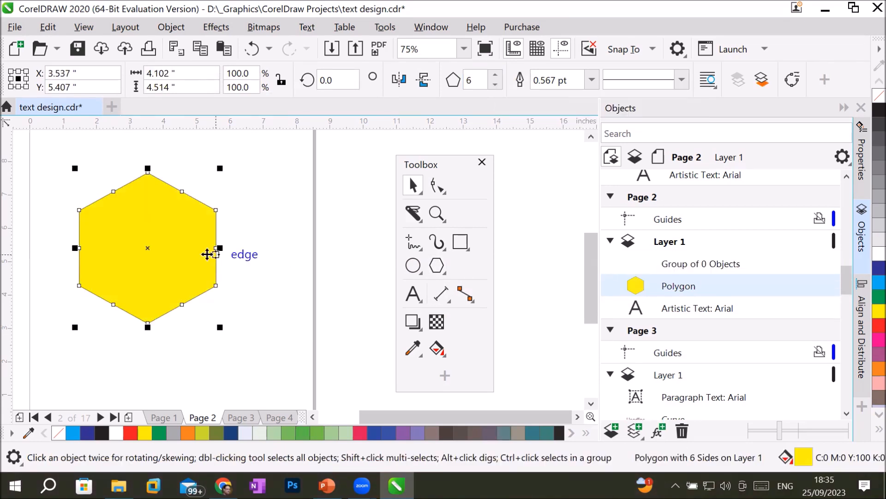
# Step: Set the Knife tool to Bézier mode with a gap width of 1.0 inch for slicing the yellow hexagon
pyautogui.click(410, 211)
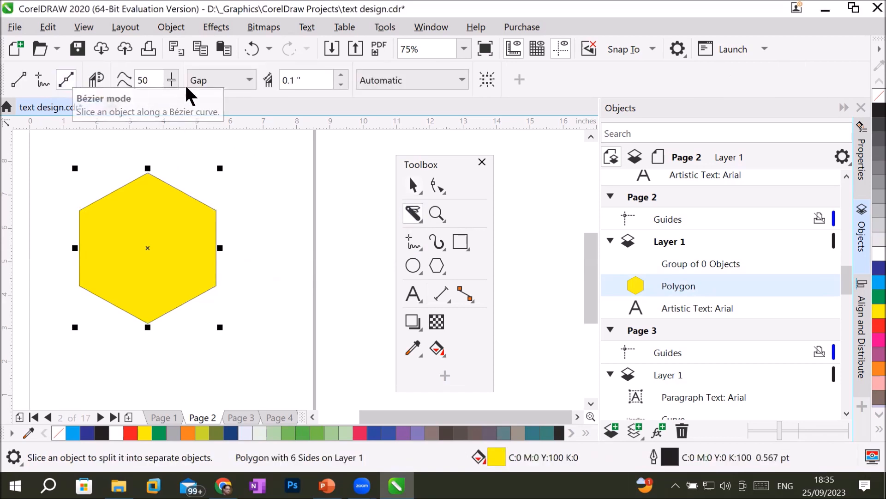
pyautogui.moveTo(299, 84); pyautogui.dragTo(286, 84)
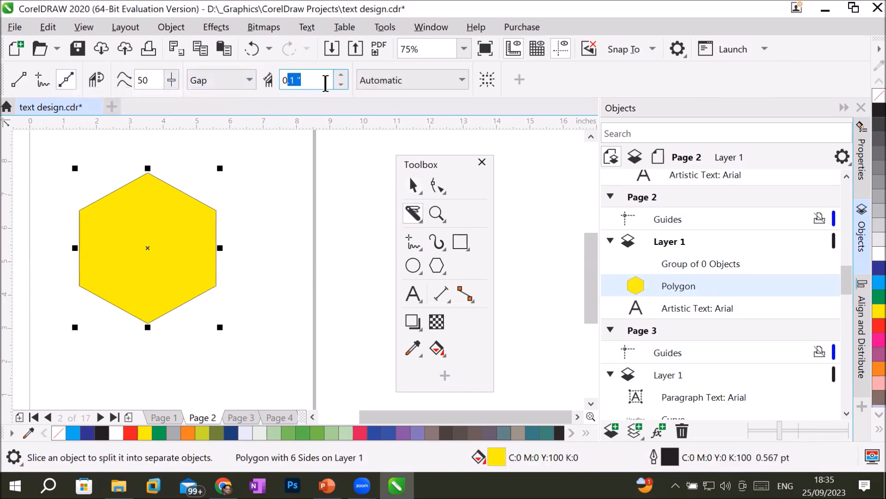
pyautogui.write('1')
pyautogui.click(398, 81)
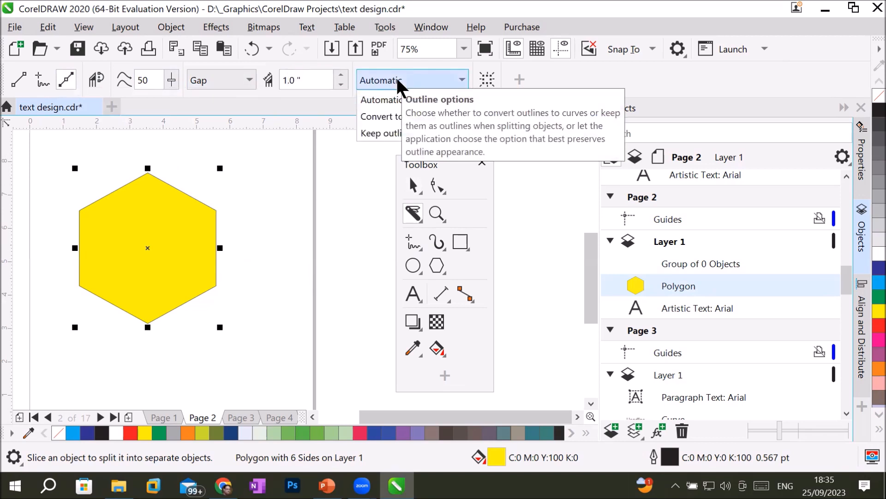
pyautogui.click(397, 81)
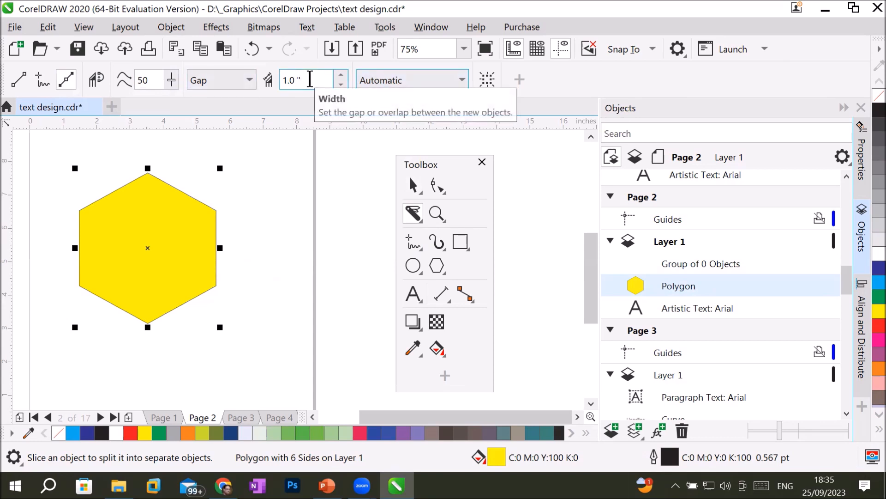
pyautogui.doubleClick(158, 85)
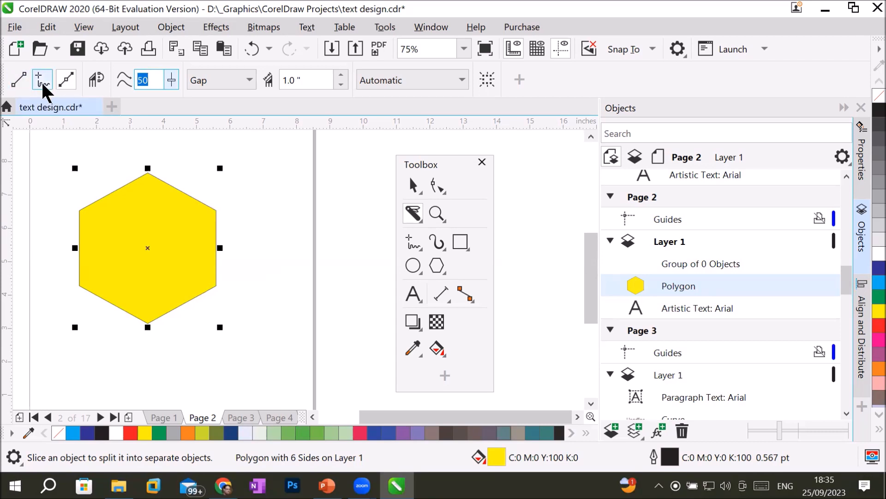
pyautogui.click(67, 79)
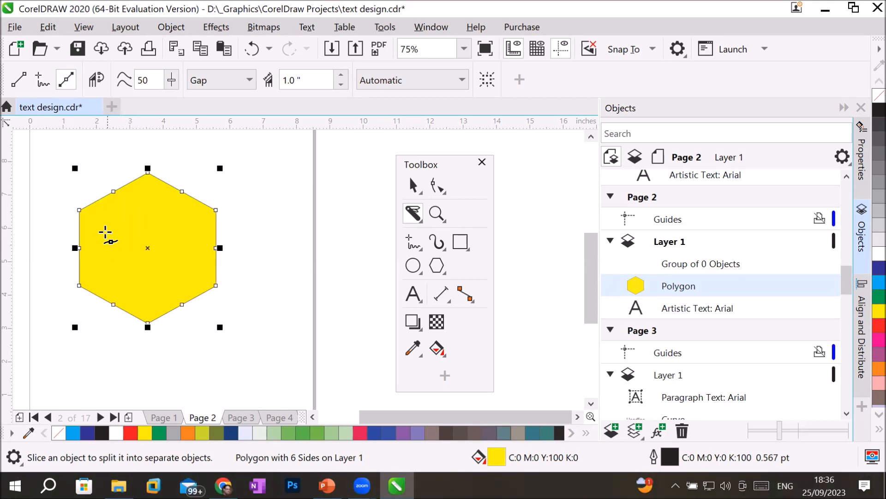
# Step: Slice the hexagon along a zigzag path from outside its upper-left edge to just beyond its lower-right edge
pyautogui.moveTo(81, 187); pyautogui.dragTo(98, 203)
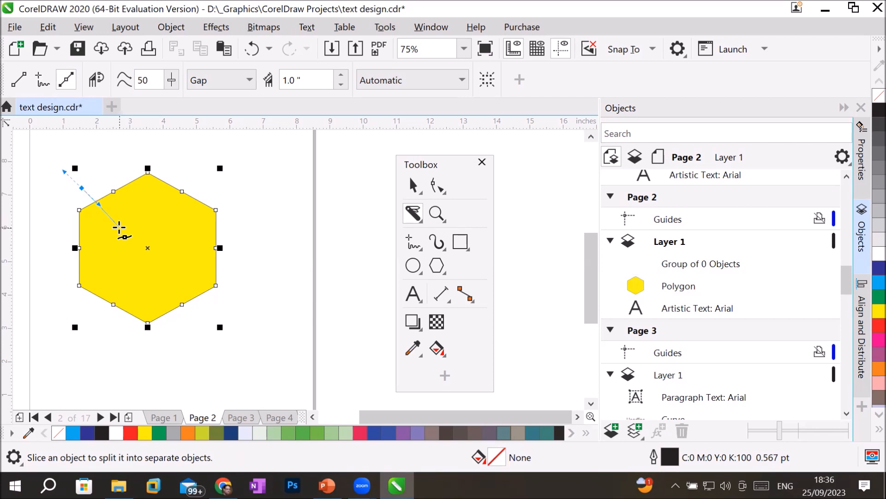
pyautogui.click(98, 235)
pyautogui.click(128, 236)
pyautogui.click(111, 261)
pyautogui.click(153, 261)
pyautogui.click(145, 289)
pyautogui.click(193, 273)
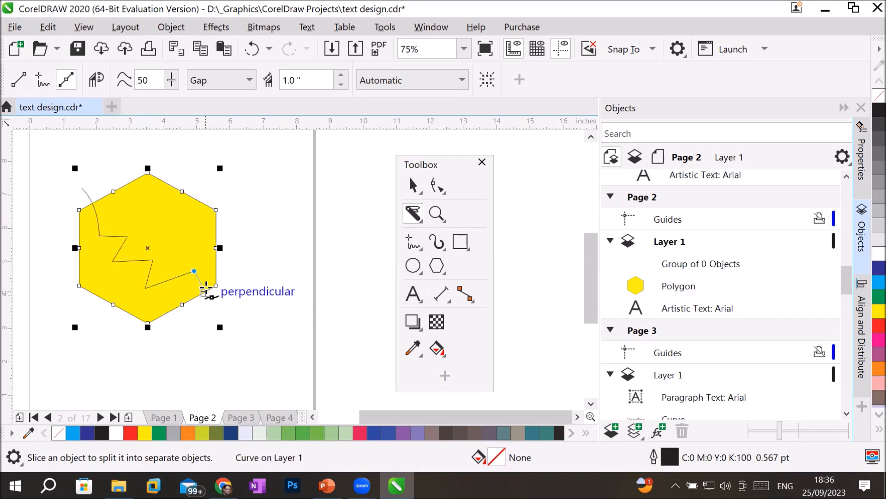
pyautogui.click(206, 323)
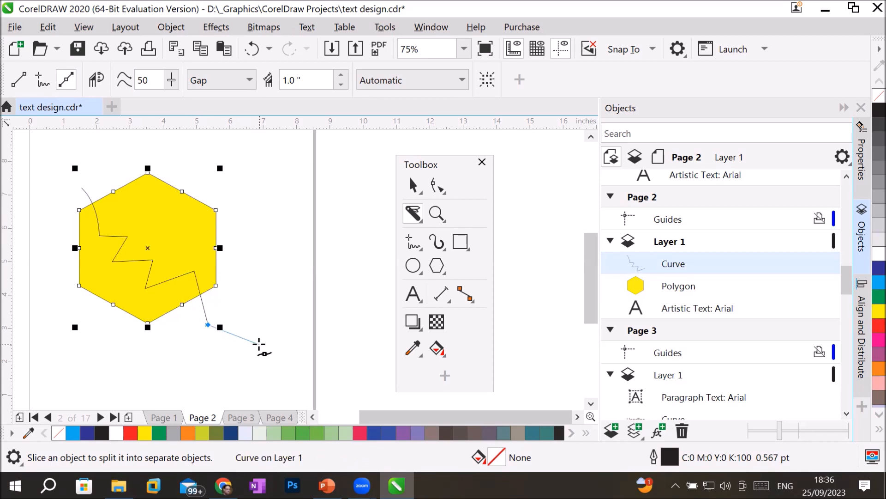
pyautogui.press('Return')
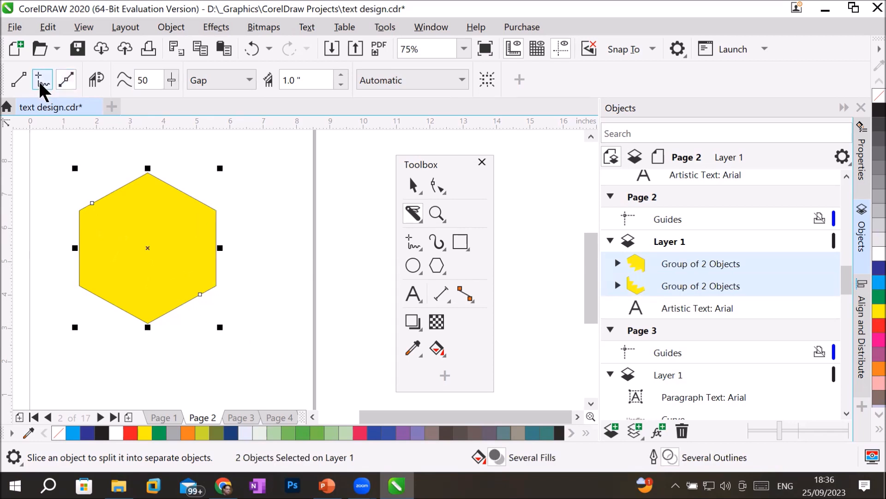
# Step: Separate the hexagon pieces by moving the upper one up and right to X 4.661, Y 6.229 inches and the lower one slightly right
pyautogui.click(416, 189)
pyautogui.click(229, 203)
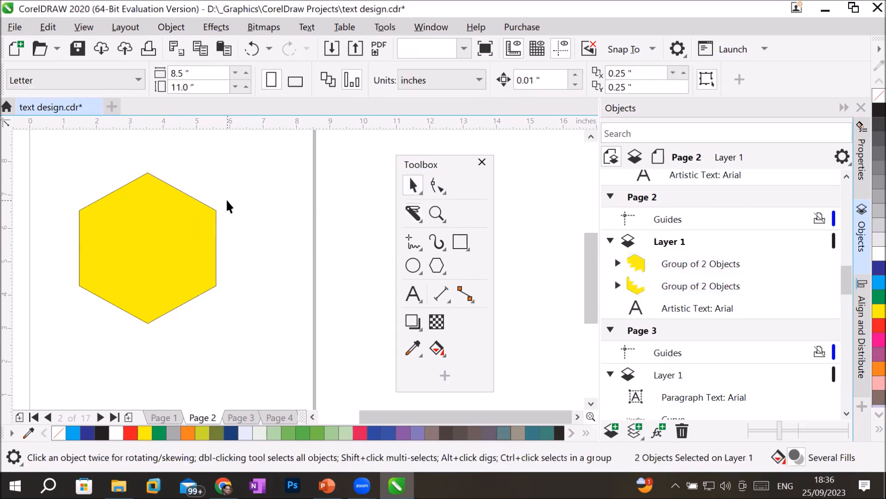
pyautogui.moveTo(232, 203); pyautogui.dragTo(263, 190)
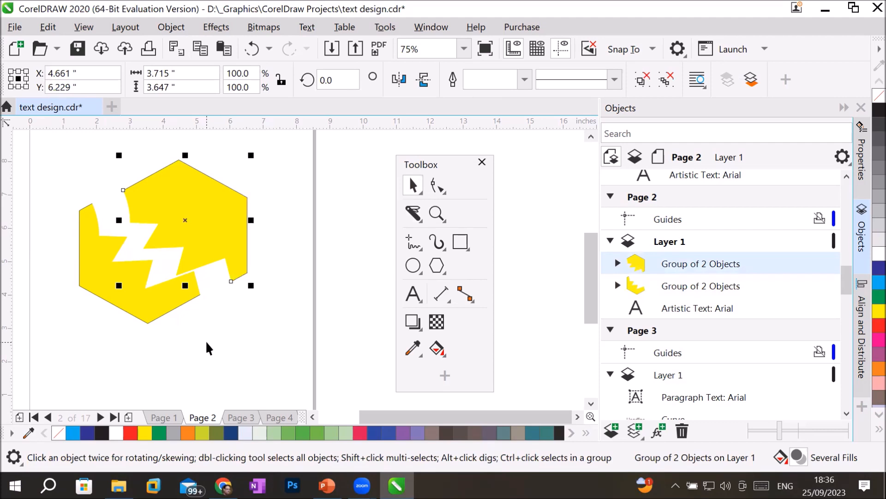
pyautogui.moveTo(173, 303); pyautogui.dragTo(175, 301)
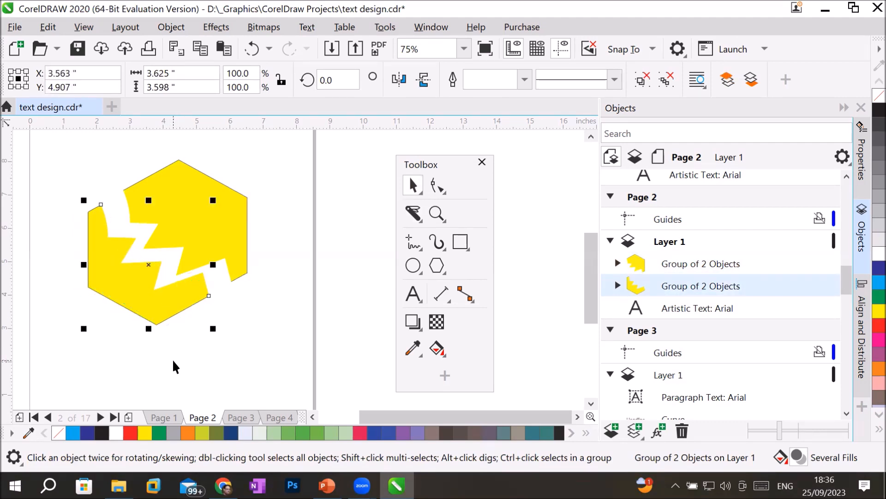
pyautogui.click(174, 366)
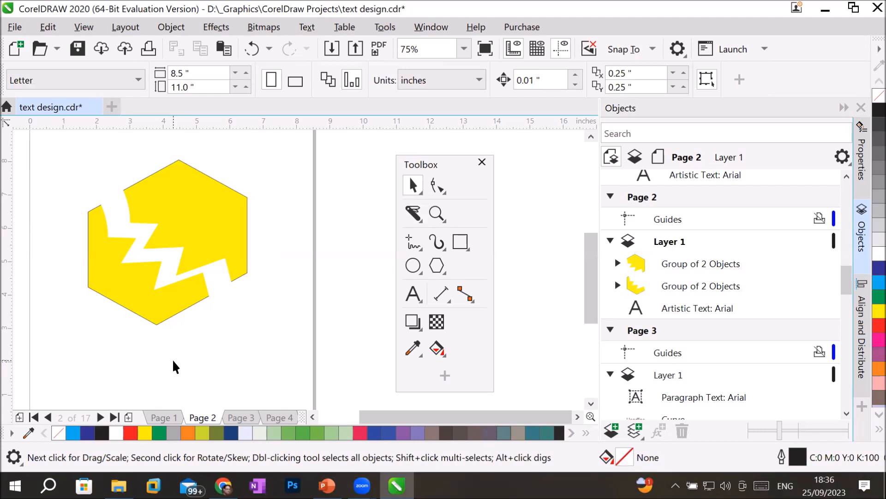
# Step: Delete both hexagon pieces and draw a seven-sided polygon about 4.13 by 3.75 inches on page 2
pyautogui.moveTo(77, 160); pyautogui.dragTo(283, 364)
pyautogui.press('Delete')
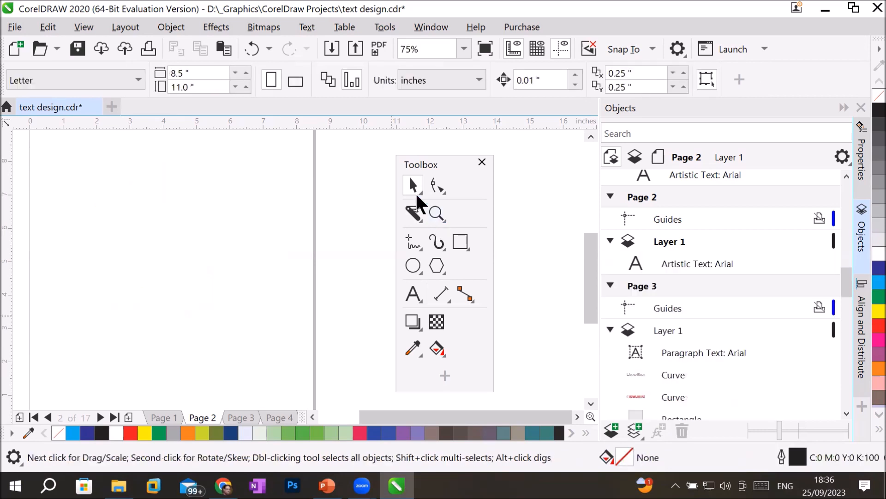
pyautogui.click(436, 265)
pyautogui.moveTo(141, 200); pyautogui.dragTo(285, 327)
pyautogui.click(494, 76)
pyautogui.click(495, 75)
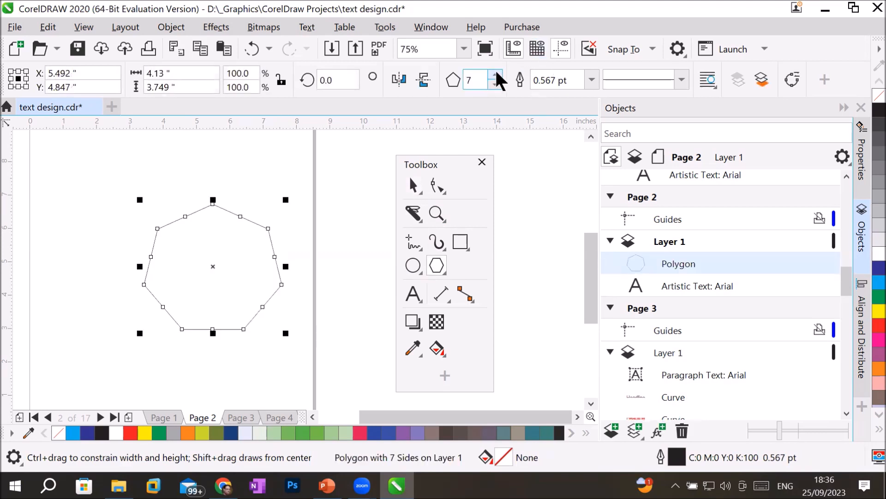
# Step: Switch the Knife tool to Freehand mode and set its freehand smoothing to 100
pyautogui.click(410, 218)
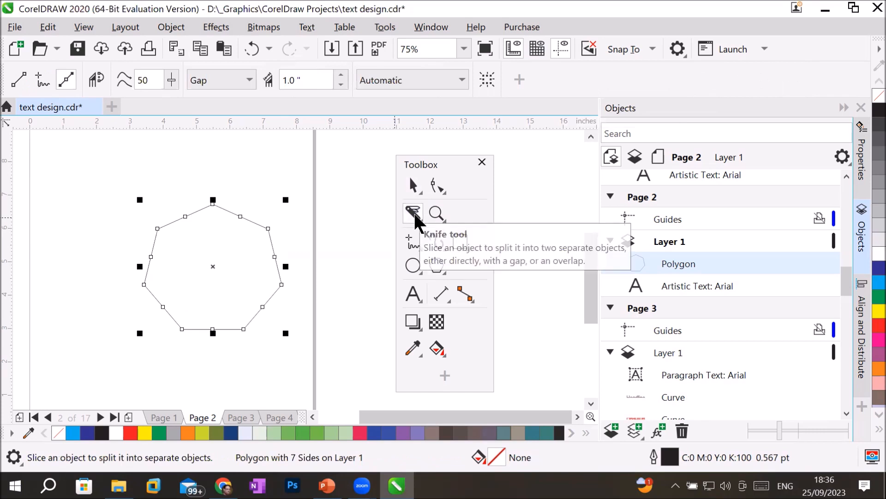
pyautogui.click(39, 81)
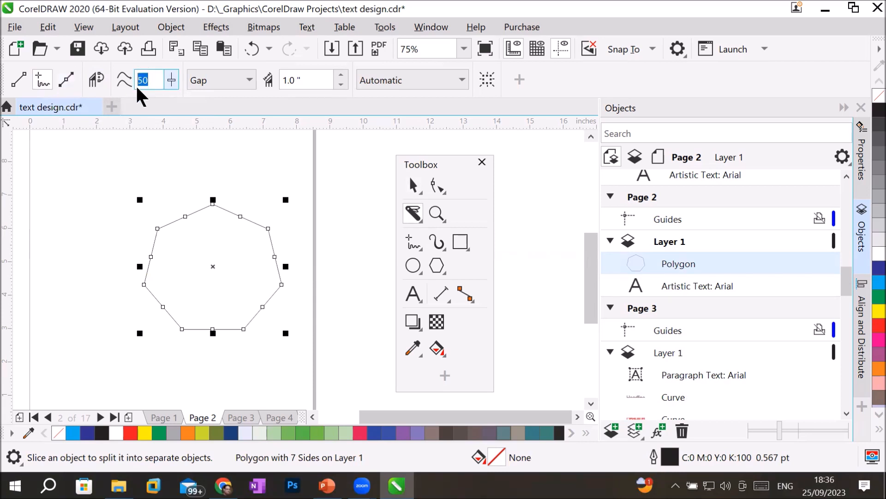
pyautogui.click(171, 83)
pyautogui.moveTo(169, 100); pyautogui.dragTo(211, 98)
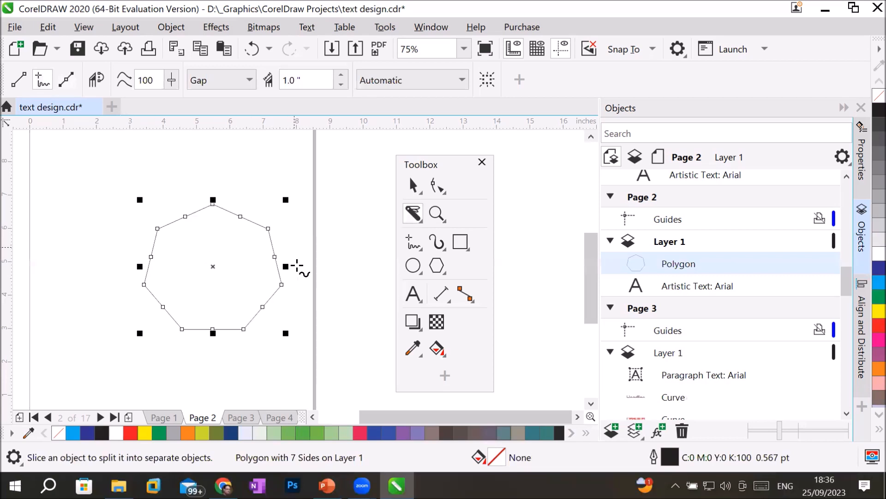
pyautogui.click(43, 83)
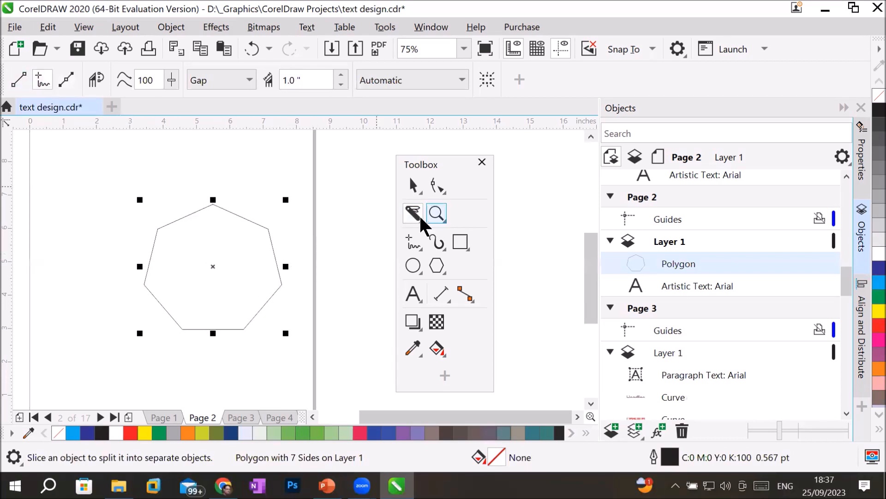
# Step: Slice the seven-sided polygon freehand across its upper part from left to right, undo the cut and slice it again
pyautogui.moveTo(149, 254)
pyautogui.mouseDown()
pyautogui.moveTo(199, 249)
pyautogui.moveTo(239, 261)
pyautogui.moveTo(314, 243)
pyautogui.mouseUp()
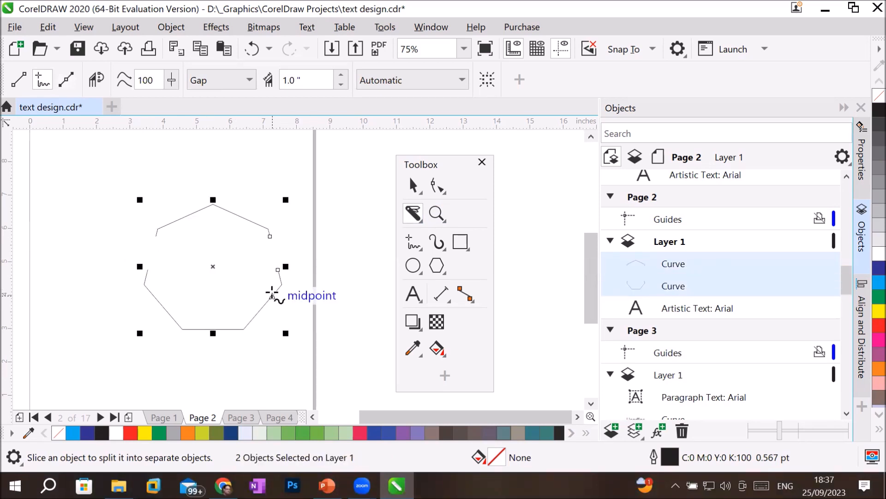
pyautogui.hotkey('ctrl', 'z')
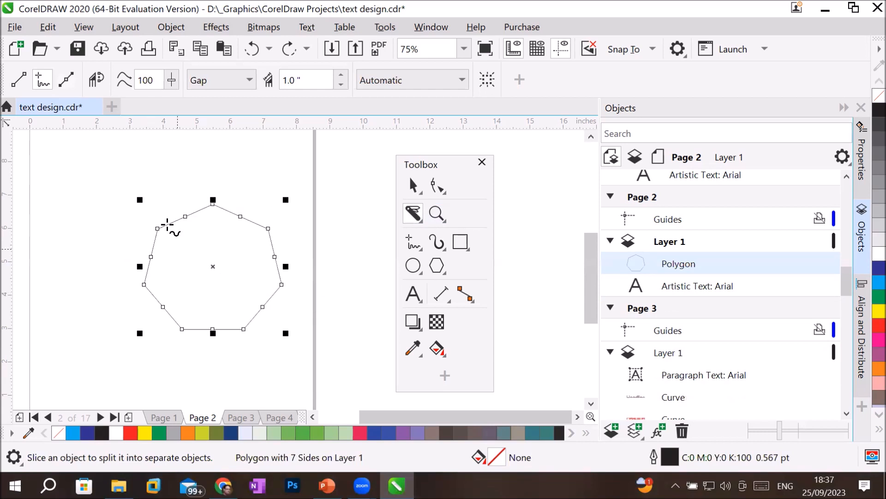
pyautogui.moveTo(136, 242); pyautogui.dragTo(296, 242)
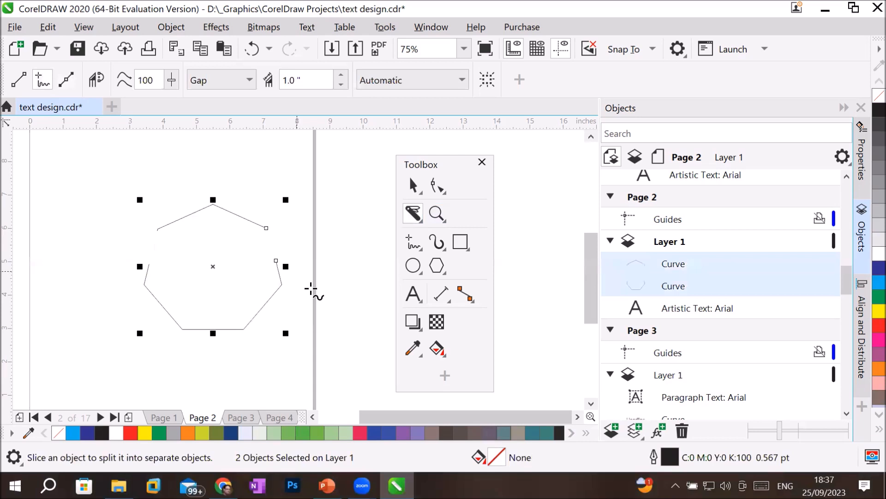
# Step: Delete the sliced polygon pieces and draw an ellipse about 4.46 by 5.44 inches
pyautogui.press('Delete')
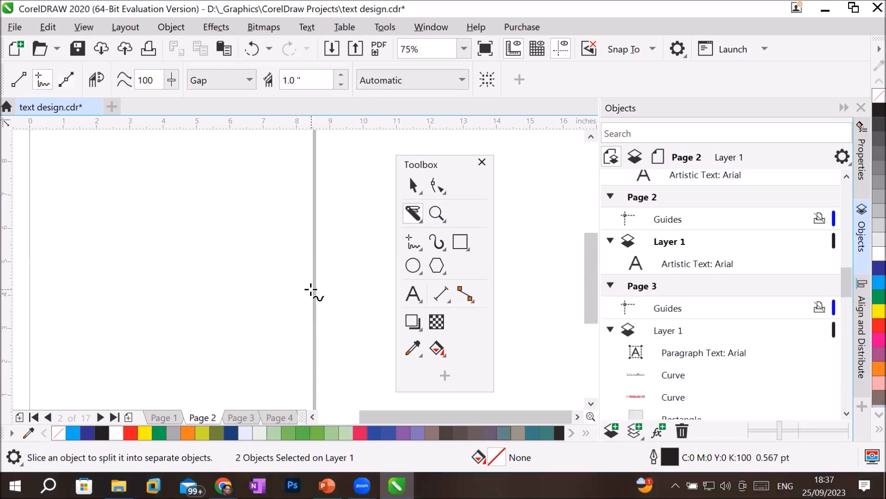
pyautogui.click(416, 257)
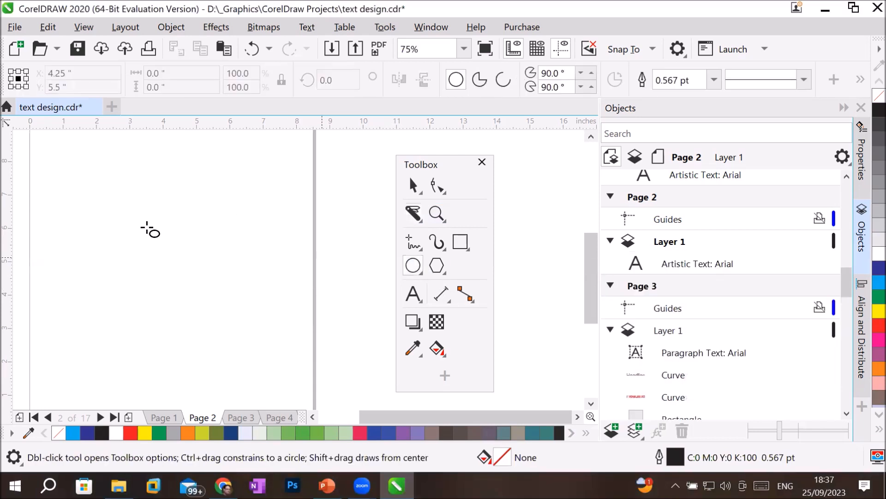
pyautogui.moveTo(122, 184); pyautogui.dragTo(274, 368)
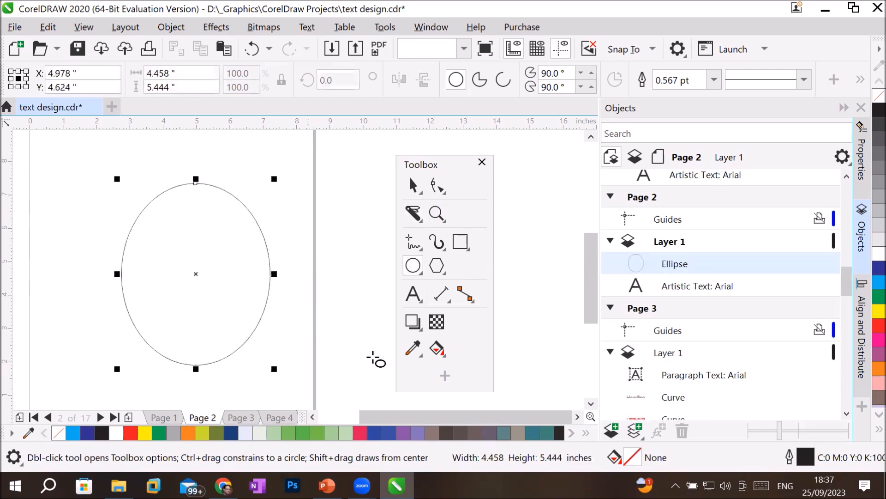
# Step: Set the Knife tool's freehand smoothing to 0 and slice the ellipse from its left edge to its right edge
pyautogui.click(415, 241)
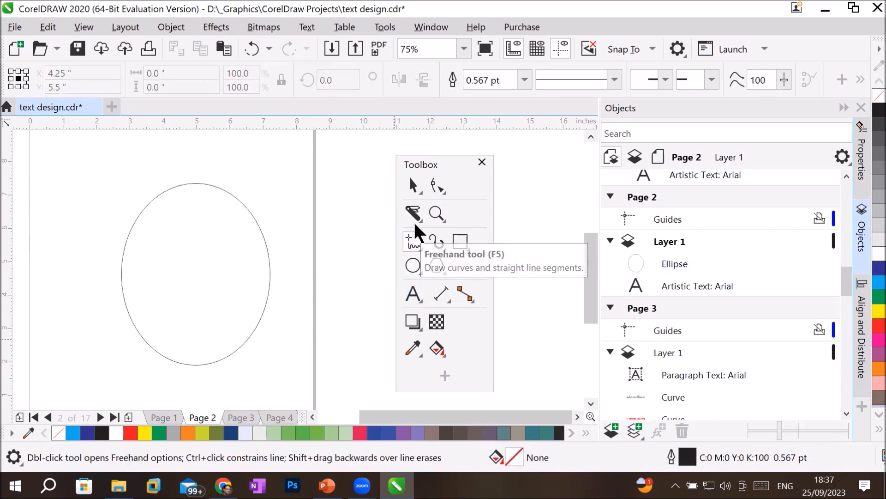
pyautogui.click(413, 214)
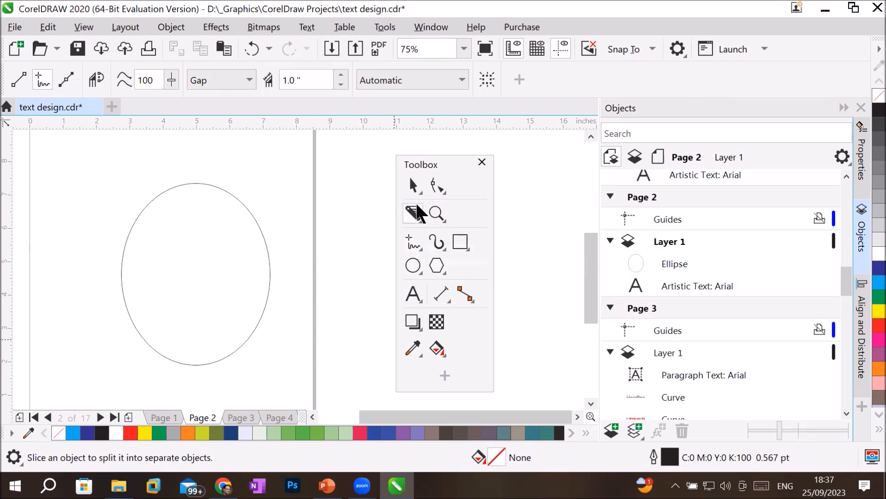
pyautogui.click(171, 80)
pyautogui.moveTo(168, 95); pyautogui.dragTo(74, 99)
pyautogui.moveTo(114, 237)
pyautogui.mouseDown()
pyautogui.moveTo(144, 240)
pyautogui.moveTo(172, 254)
pyautogui.moveTo(208, 242)
pyautogui.moveTo(243, 257)
pyautogui.moveTo(284, 255)
pyautogui.mouseUp()
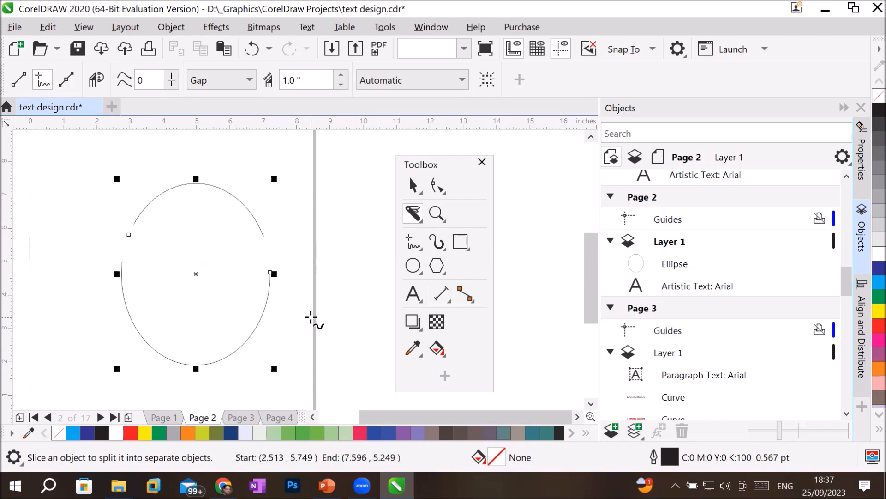
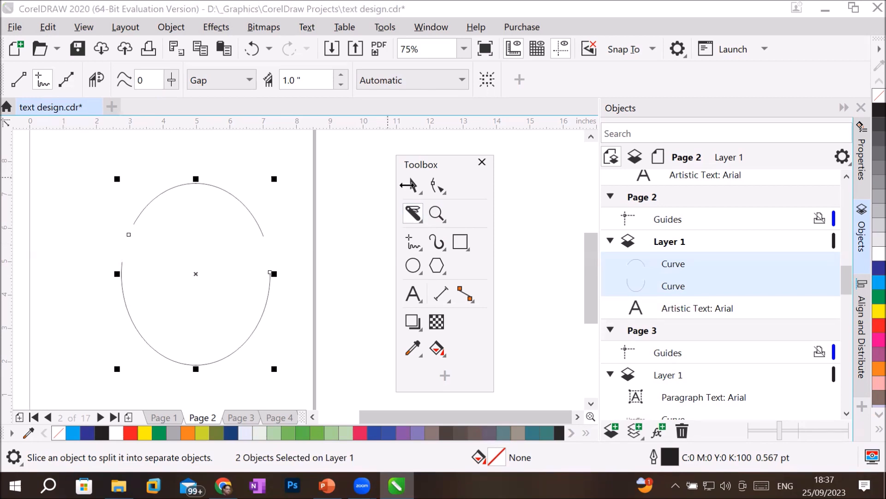
# Step: Delete both ellipse pieces and draw a new ellipse about 5.11 by 6.33 inches
pyautogui.click(414, 185)
pyautogui.press('Delete')
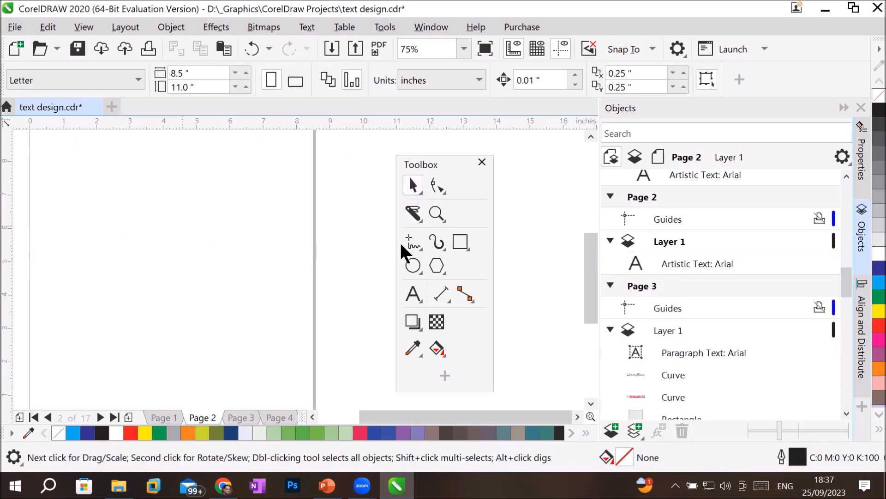
pyautogui.click(412, 264)
pyautogui.moveTo(102, 154); pyautogui.dragTo(273, 364)
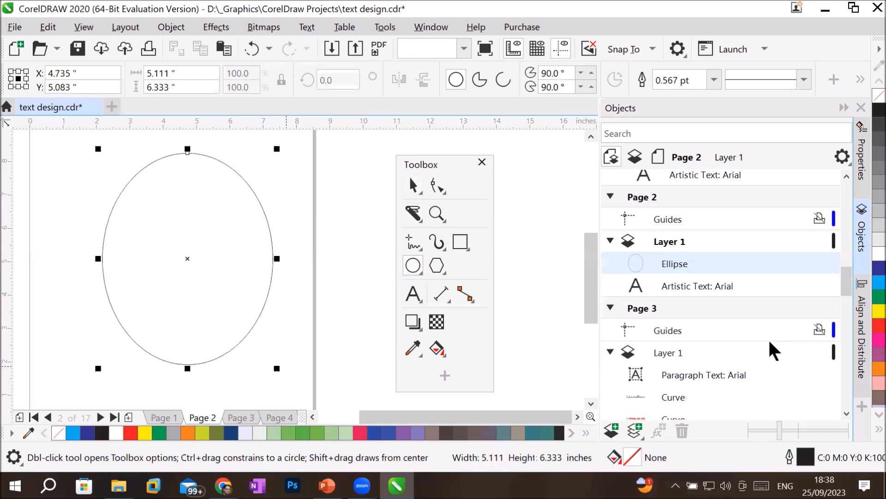
# Step: Fill the new ellipse with cyan (C:100 M:0 Y:0 K:0) after trying yellow, and remove its outline
pyautogui.click(871, 311)
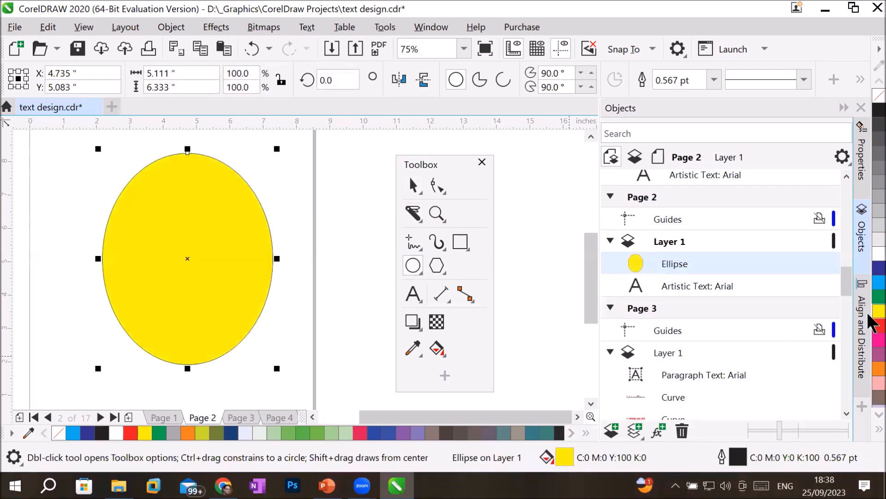
pyautogui.click(871, 282)
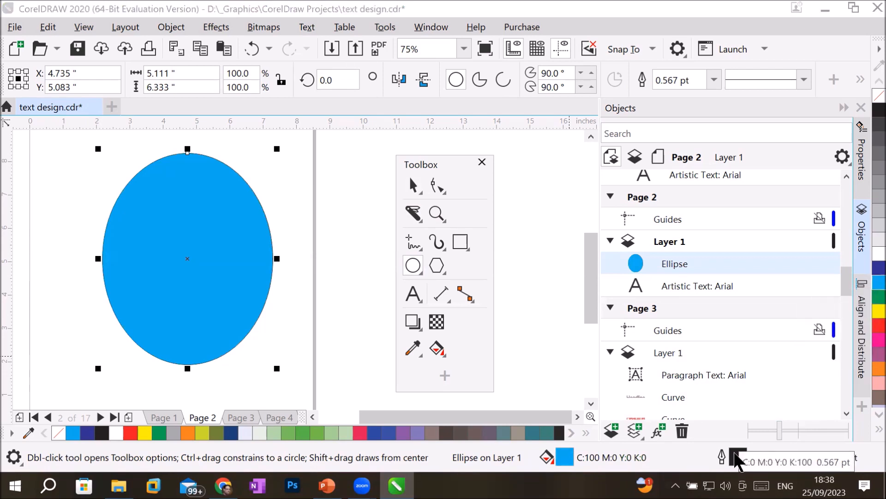
pyautogui.rightClick(870, 102)
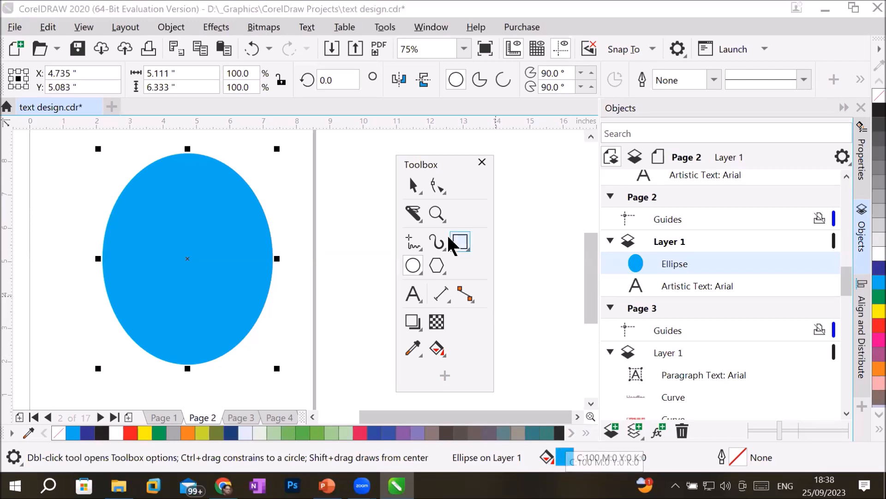
# Step: Set the Knife tool's gap width to 0.4 inches and slice the cyan ellipse with a wavy freehand cut across its upper part
pyautogui.click(408, 212)
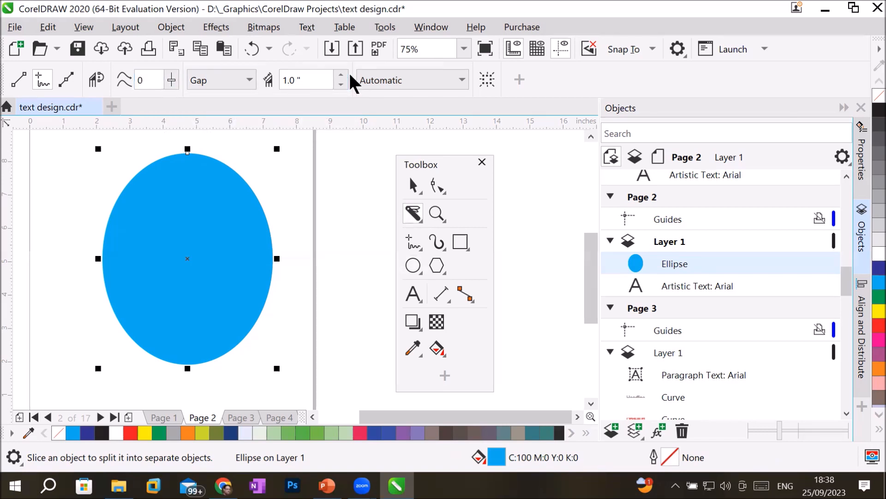
pyautogui.moveTo(316, 79); pyautogui.dragTo(182, 69)
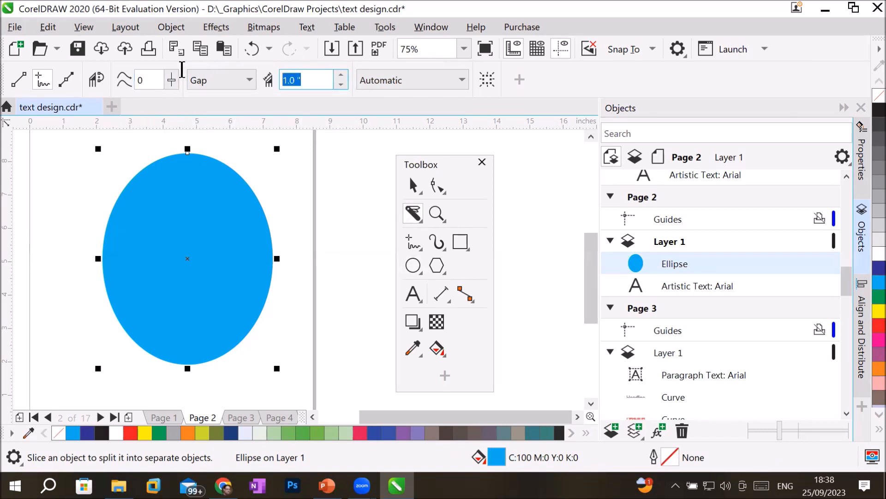
pyautogui.write('.4')
pyautogui.moveTo(83, 212)
pyautogui.mouseDown()
pyautogui.moveTo(230, 242)
pyautogui.moveTo(340, 223)
pyautogui.mouseUp()
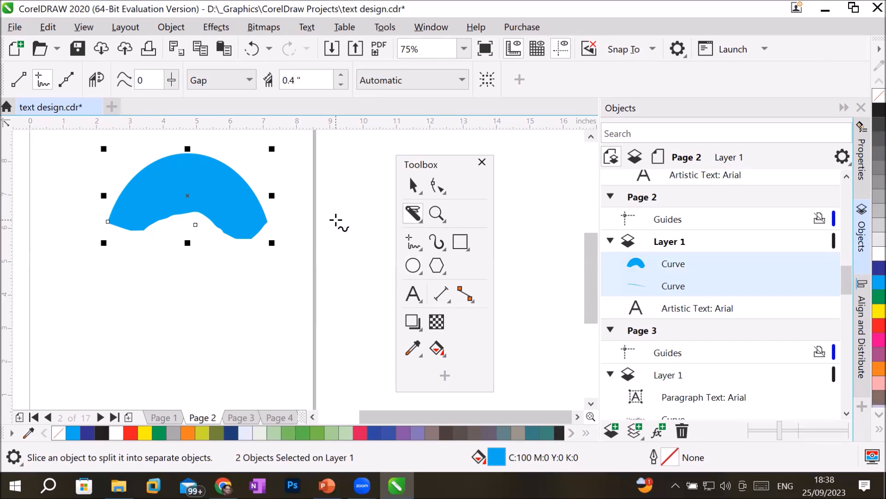
pyautogui.scroll(-4, 230, 288)
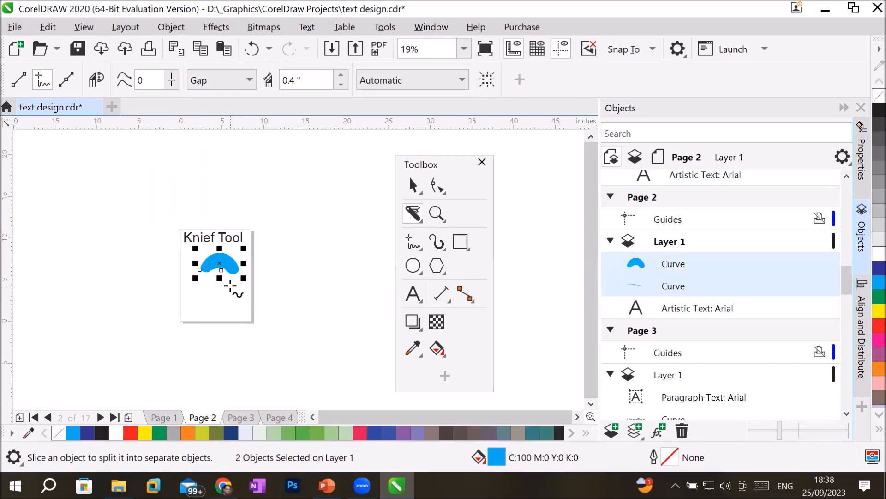
pyautogui.scroll(2, 230, 288)
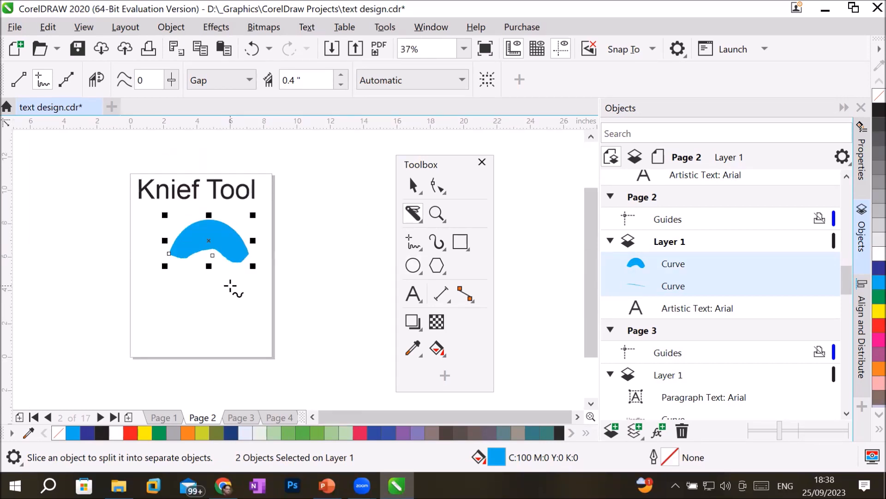
# Step: Move the remaining arched piece of the ellipse lower on the page, and delete it
pyautogui.click(414, 185)
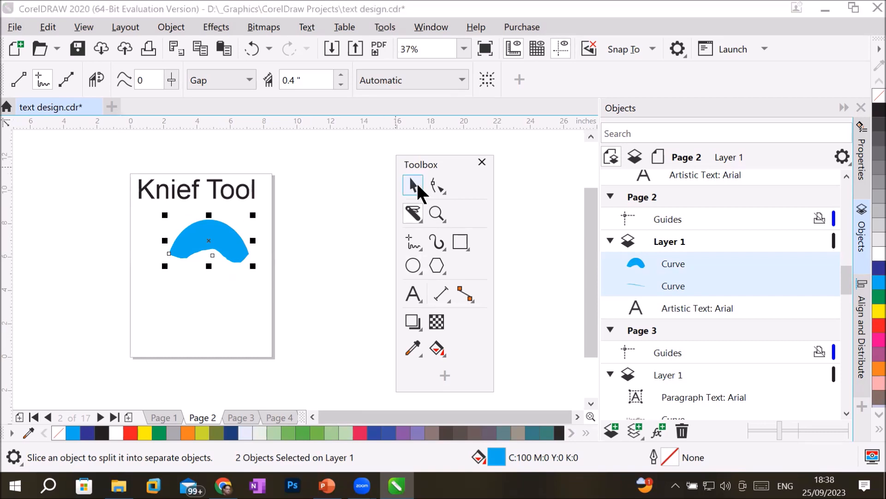
pyautogui.click(218, 308)
pyautogui.click(217, 240)
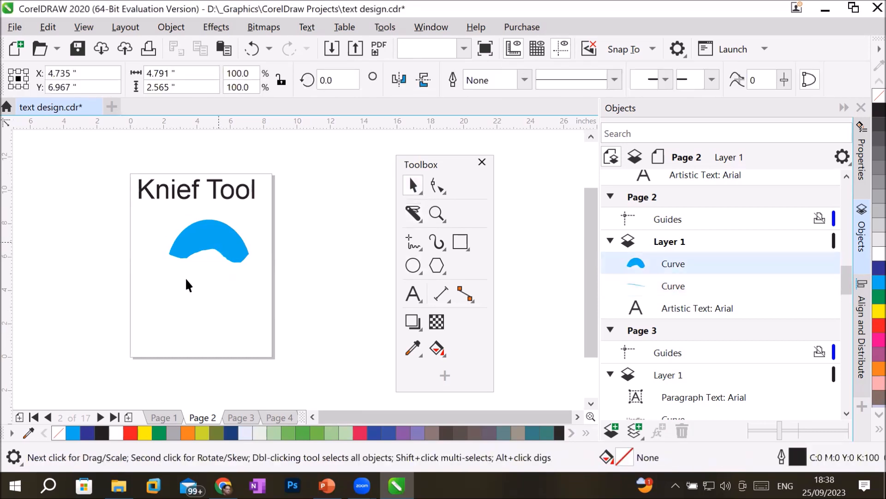
pyautogui.moveTo(234, 220); pyautogui.dragTo(201, 257)
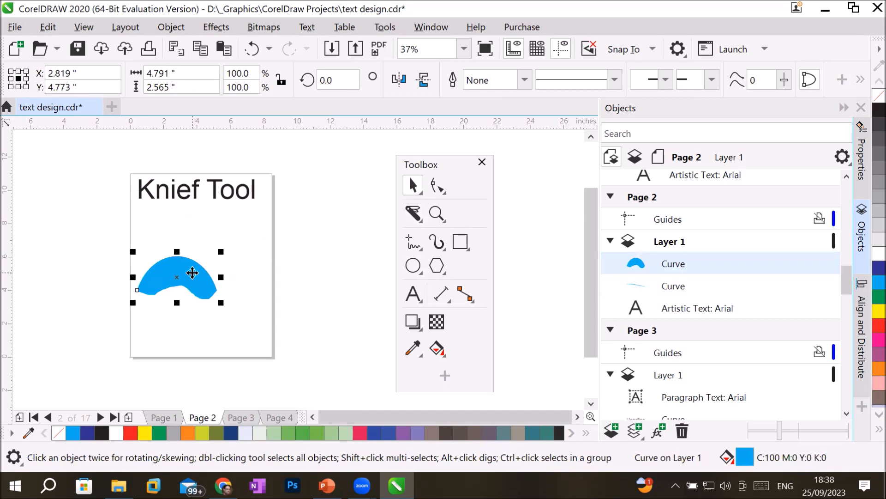
pyautogui.press('Delete')
# Step: Draw a new ellipse about 6.47 by 8.19 inches below the title and fill it with cyan (C:100 M:0 Y:0 K:0)
pyautogui.click(413, 265)
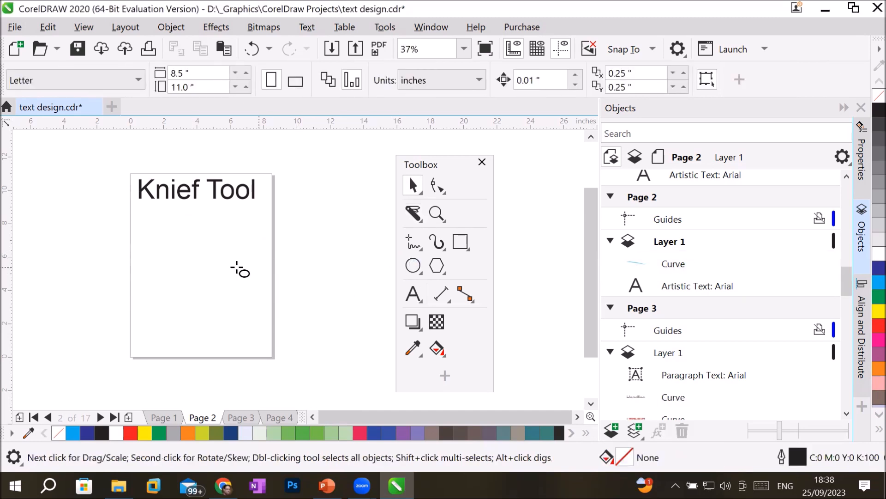
pyautogui.moveTo(143, 217); pyautogui.dragTo(252, 356)
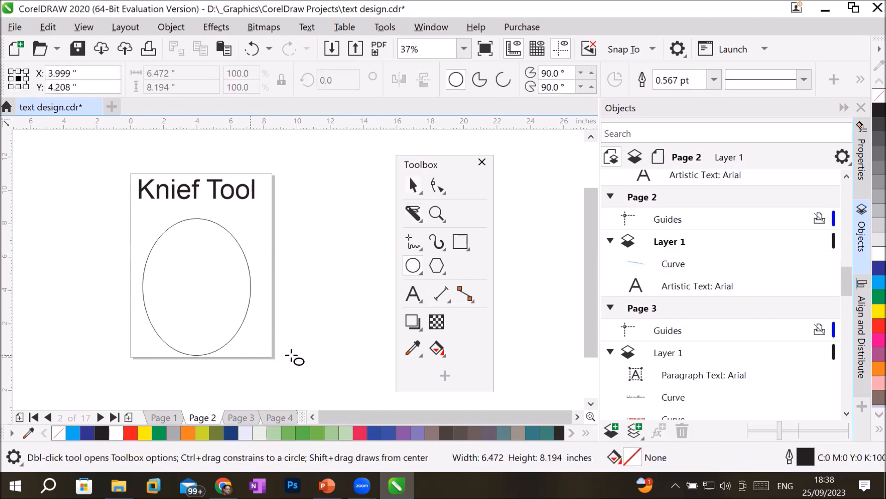
pyautogui.click(869, 284)
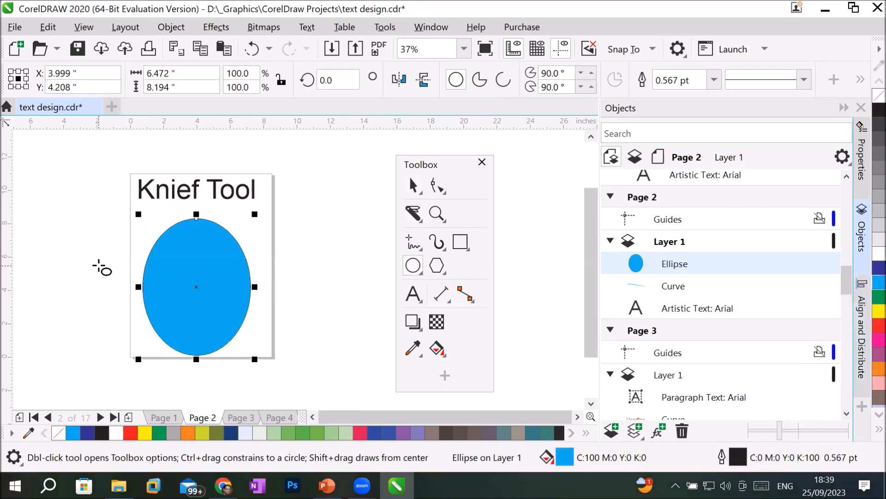
# Step: Slice the new ellipse with a wavy freehand knife cut from its left edge to its right edge and inspect the gap closely
pyautogui.click(409, 210)
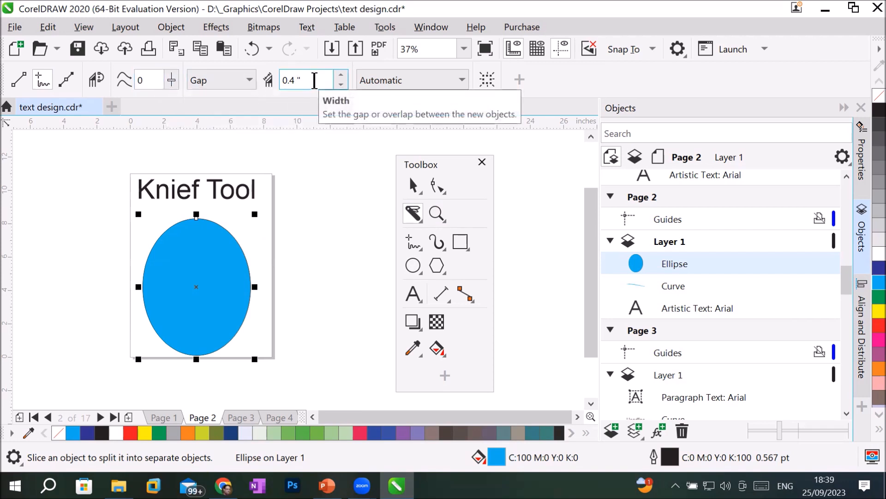
pyautogui.moveTo(120, 261)
pyautogui.mouseDown()
pyautogui.moveTo(138, 272)
pyautogui.moveTo(177, 262)
pyautogui.moveTo(196, 270)
pyautogui.moveTo(224, 253)
pyautogui.moveTo(244, 262)
pyautogui.moveTo(271, 251)
pyautogui.mouseUp()
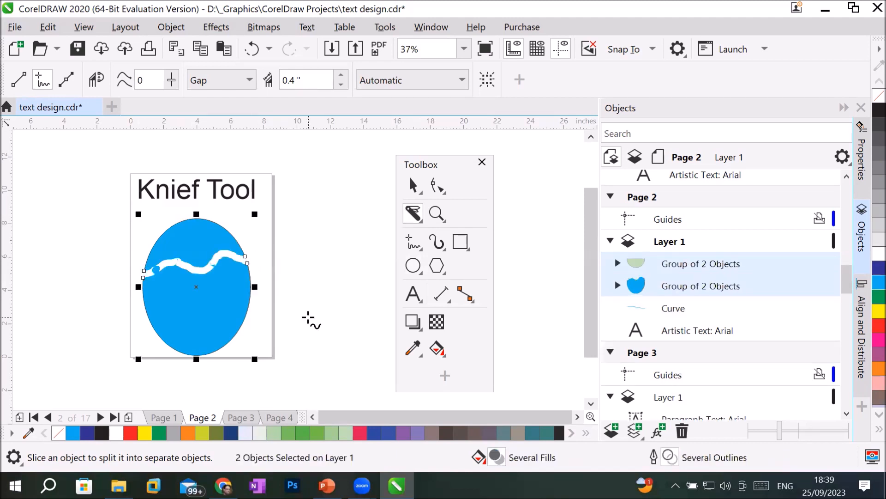
pyautogui.scroll(5, 240, 247)
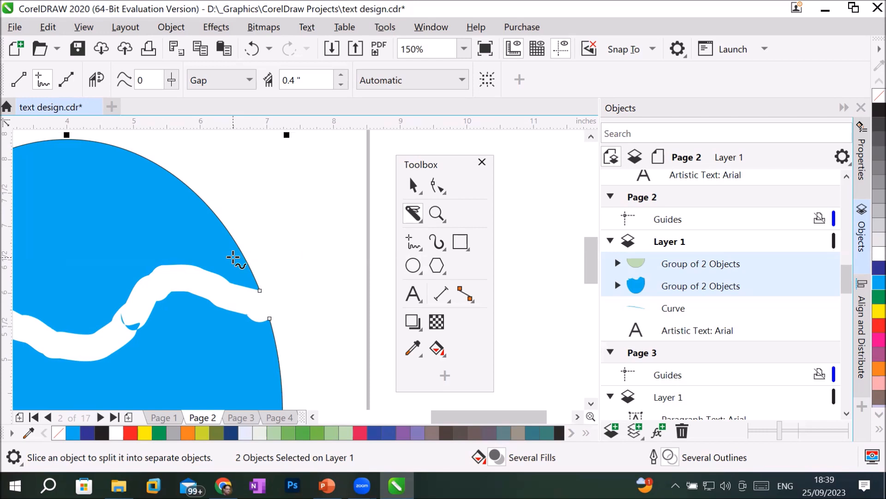
pyautogui.click(147, 79)
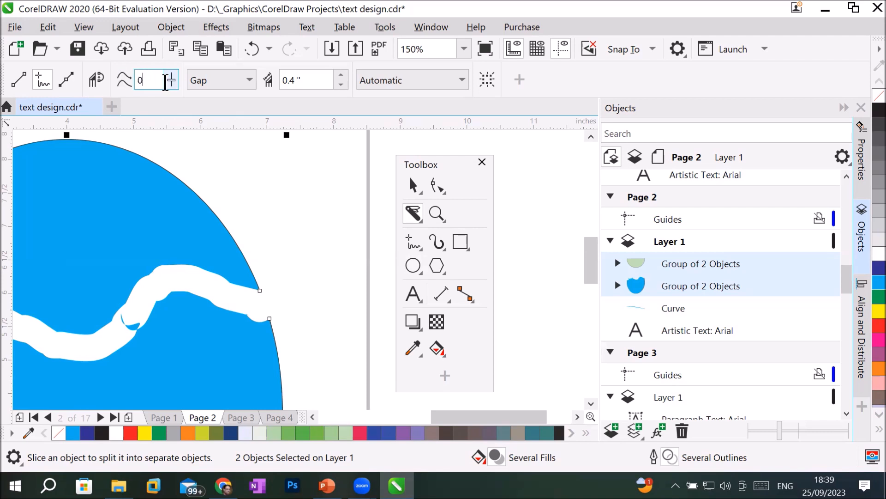
pyautogui.press('Return')
pyautogui.scroll(-3, 150, 214)
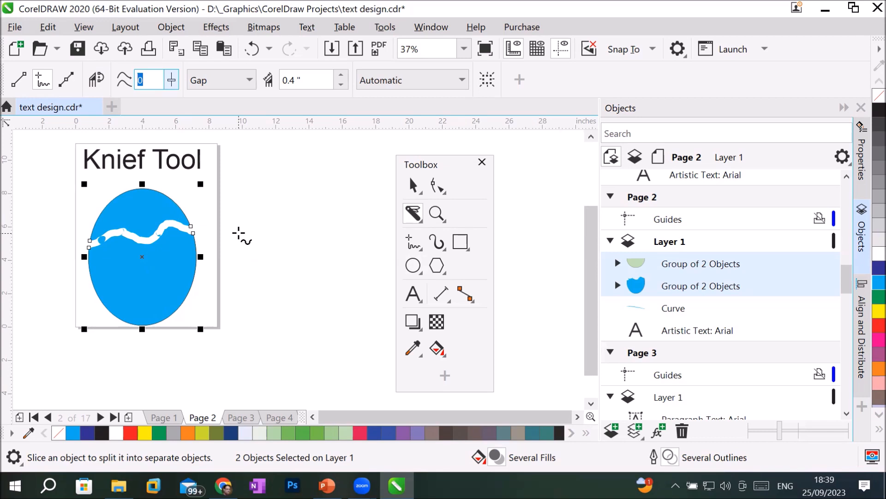
# Step: Undo the wavy freehand slice of the ellipse
pyautogui.click(413, 186)
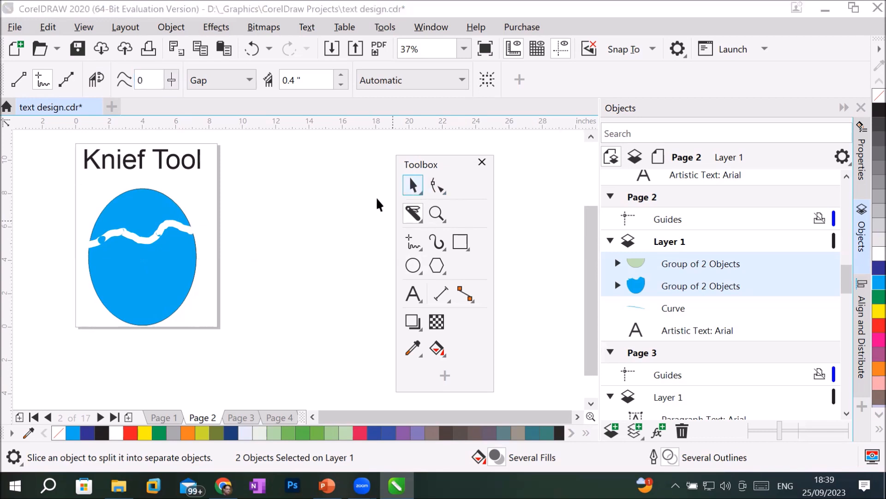
pyautogui.click(286, 228)
pyautogui.hotkey('ctrl', 'z')
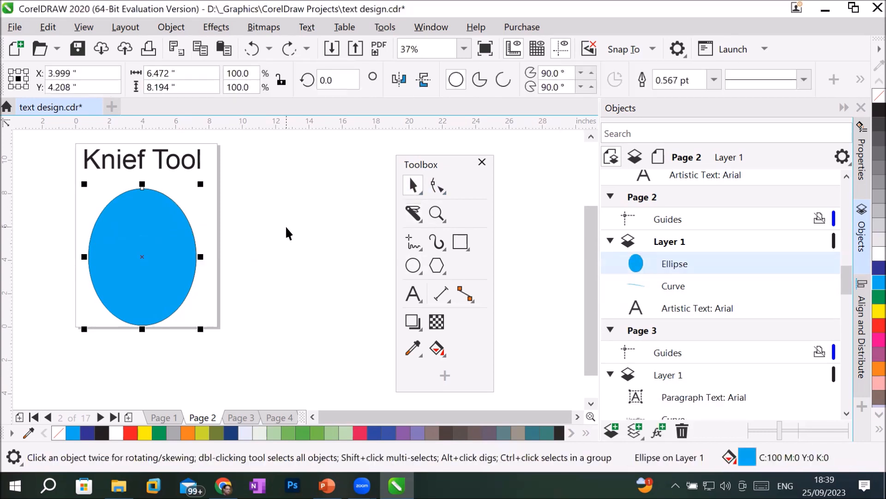
# Step: Set the Knife tool's freehand smoothing to 100 with the whole ellipse selected
pyautogui.click(414, 212)
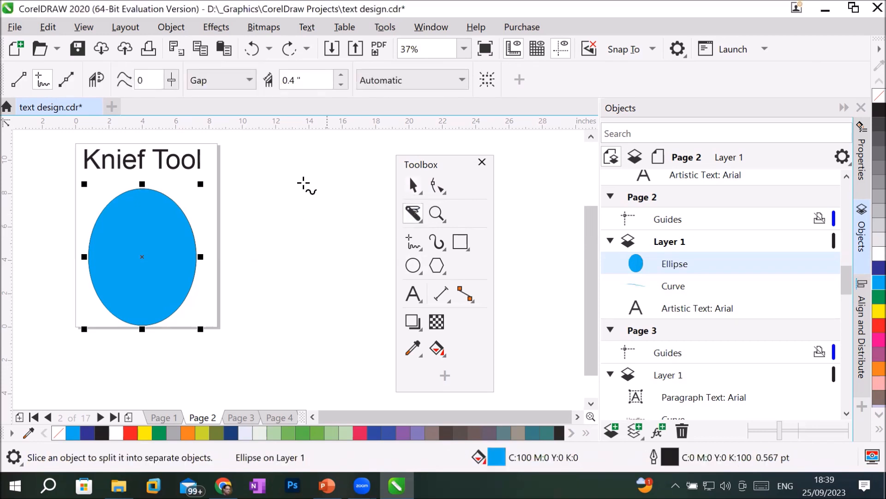
pyautogui.click(170, 82)
pyautogui.moveTo(169, 101); pyautogui.dragTo(254, 98)
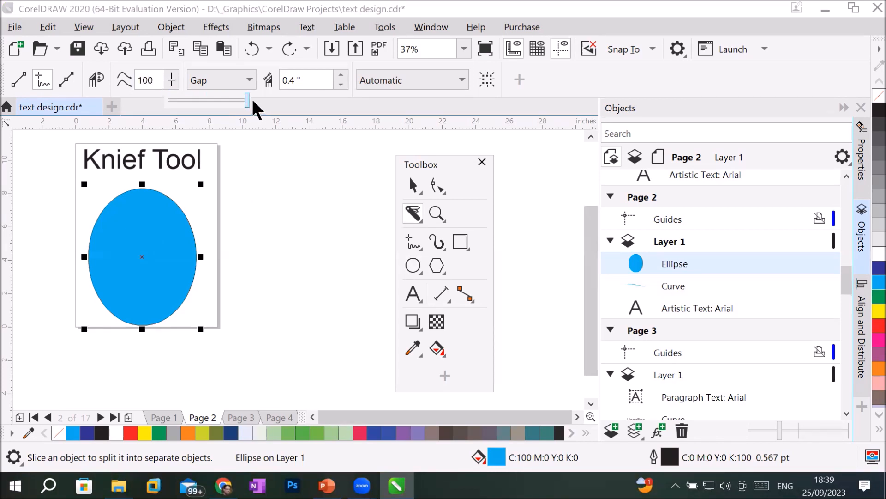
pyautogui.click(148, 80)
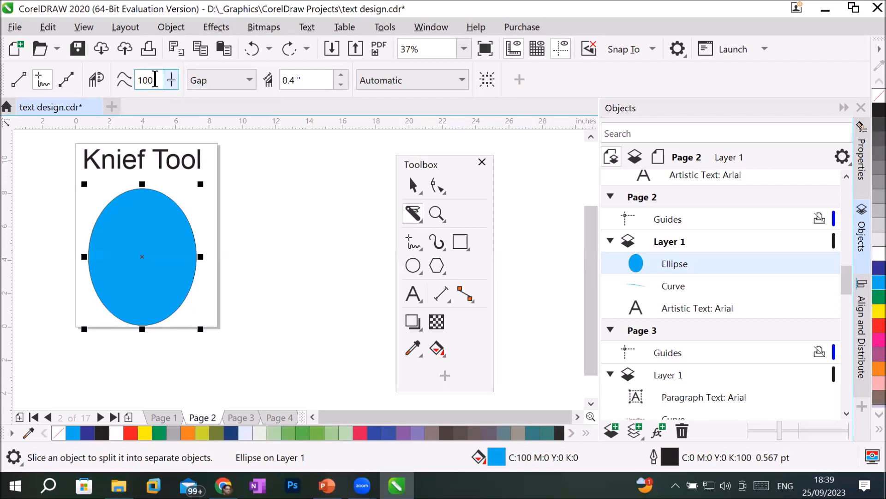
pyautogui.click(318, 80)
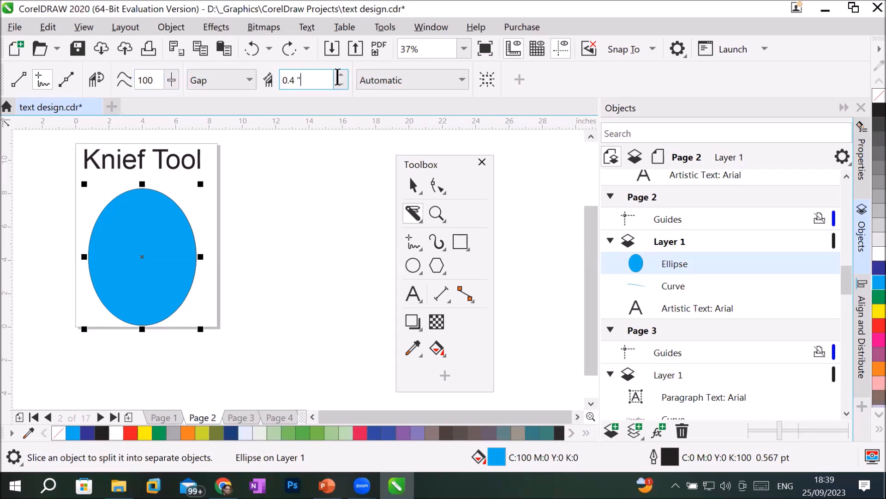
pyautogui.moveTo(320, 77); pyautogui.dragTo(248, 81)
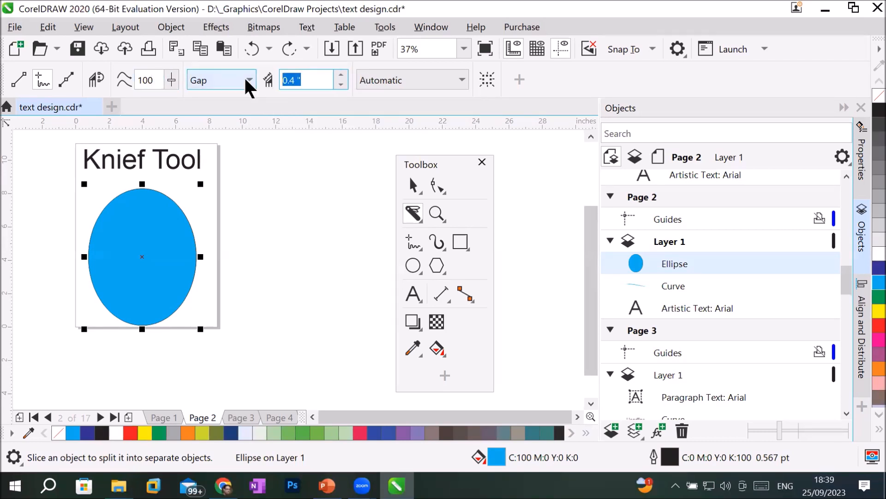
pyautogui.click(400, 86)
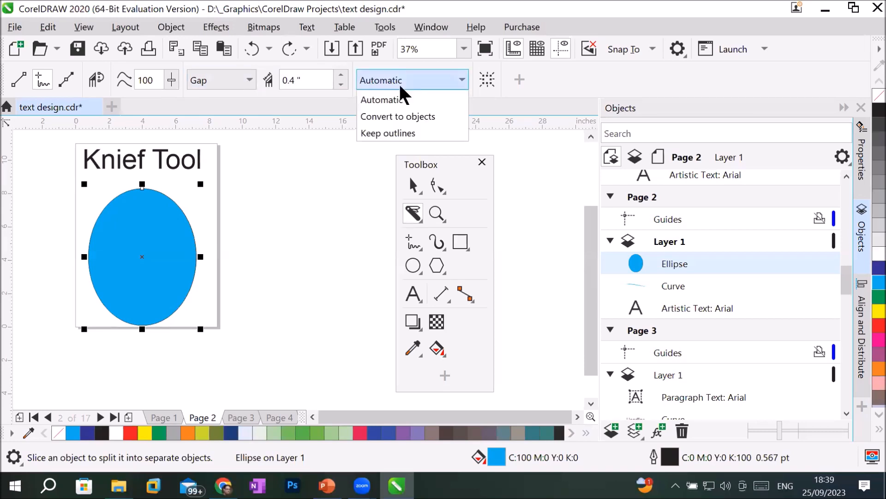
pyautogui.click(400, 86)
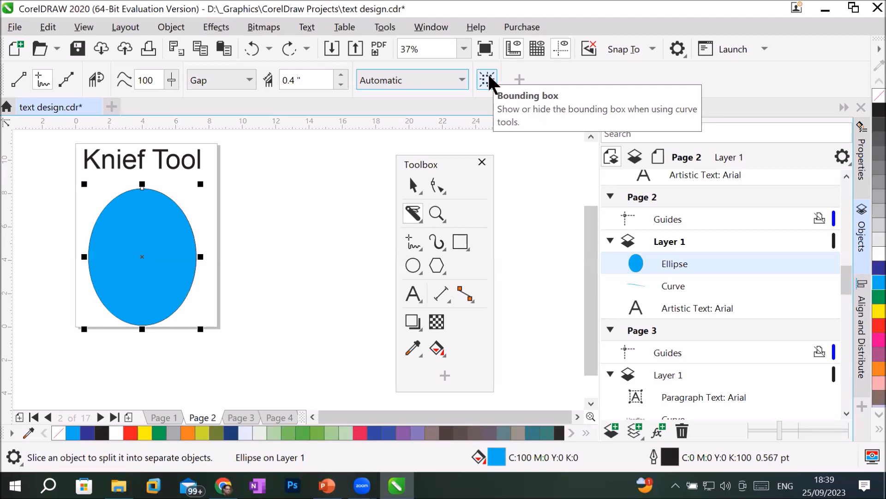
pyautogui.click(241, 80)
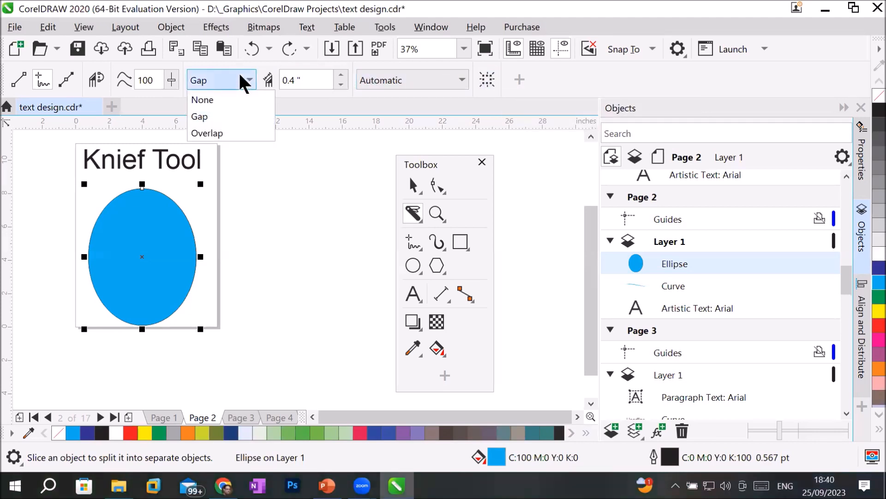
pyautogui.click(238, 71)
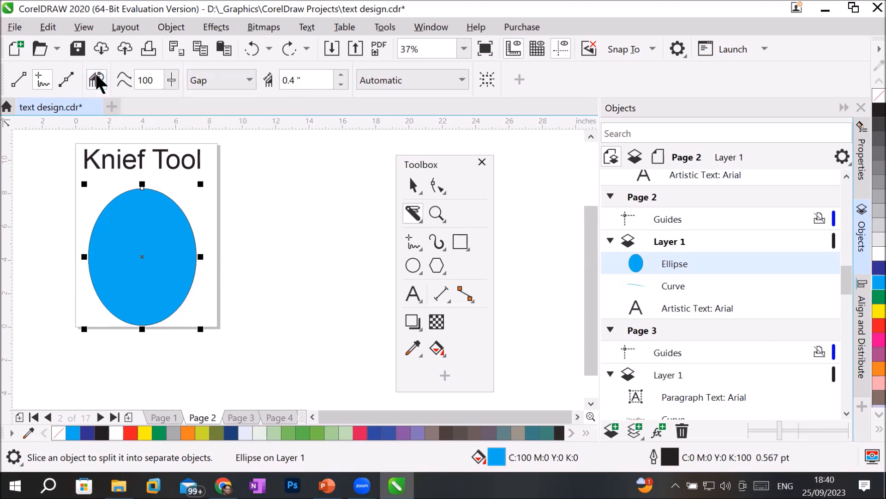
# Step: Turn on Auto-close on cut, slice the ellipse freehand from its left edge to its right edge, and inspect the outlines along the cut
pyautogui.moveTo(72, 223)
pyautogui.mouseDown()
pyautogui.moveTo(179, 229)
pyautogui.moveTo(246, 222)
pyautogui.mouseUp()
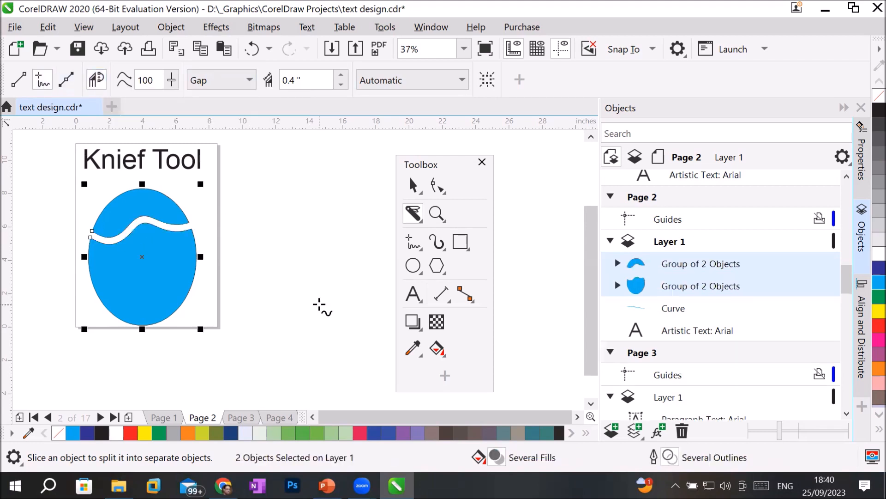
pyautogui.scroll(4, 191, 243)
pyautogui.scroll(4, 152, 273)
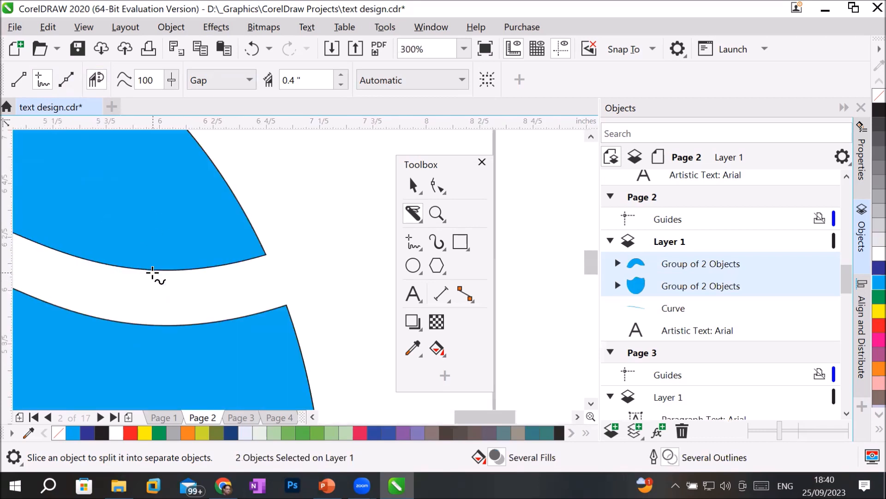
pyautogui.scroll(4, 159, 268)
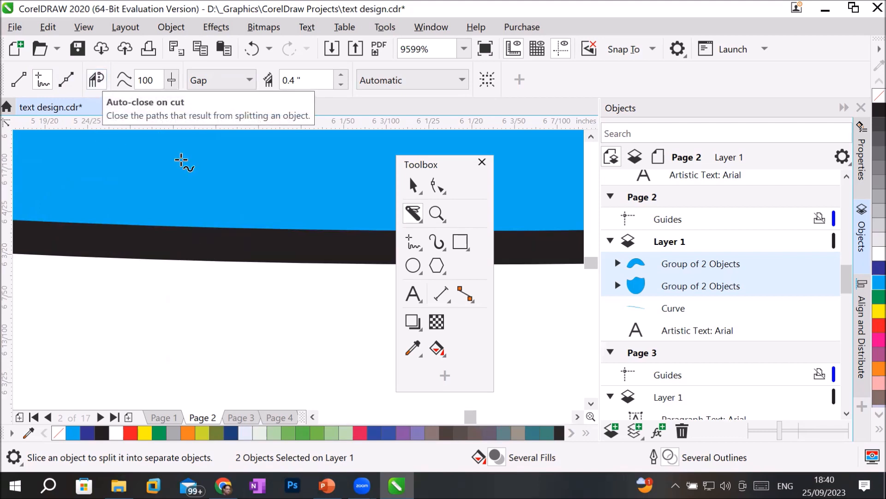
pyautogui.scroll(-3, 225, 195)
pyautogui.scroll(-4, 226, 199)
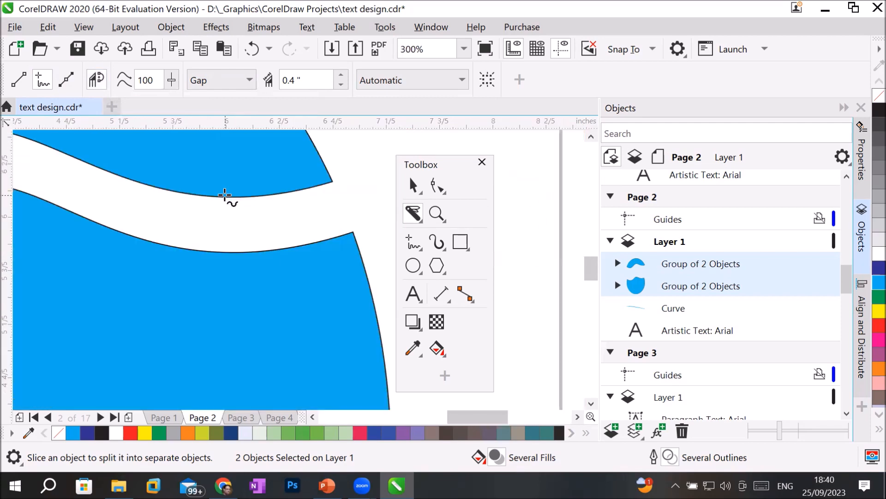
pyautogui.scroll(1, 222, 212)
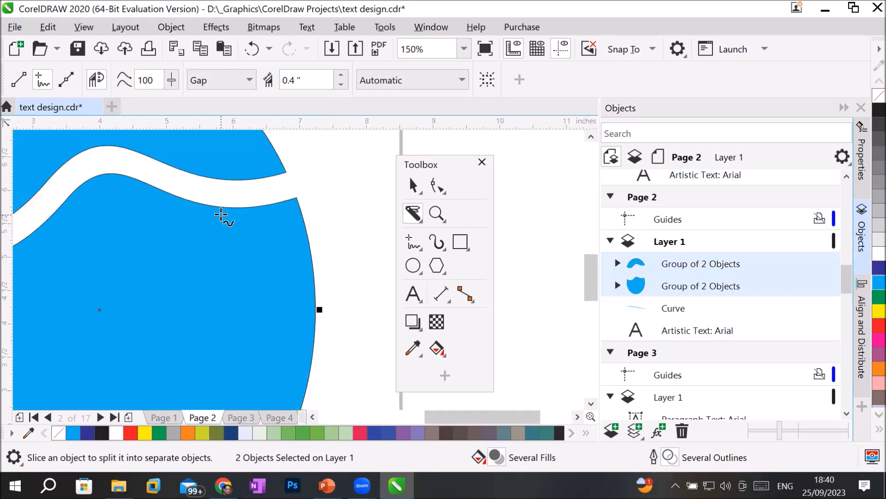
pyautogui.scroll(-2, 222, 213)
pyautogui.scroll(1, 203, 221)
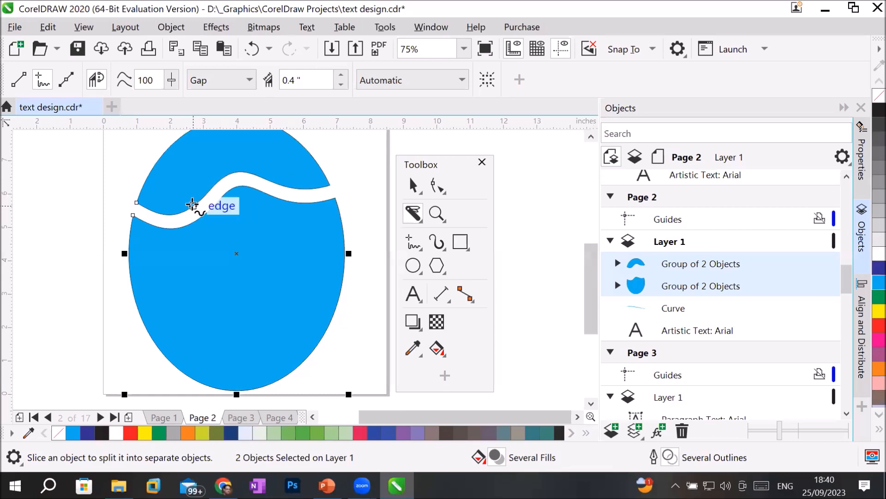
# Step: Undo the last freehand slice so the ellipse is one object again
pyautogui.click(41, 79)
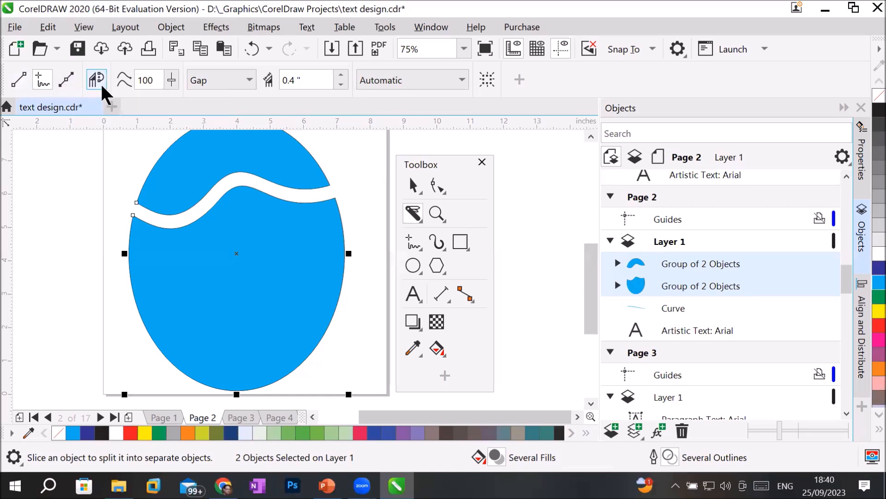
pyautogui.click(209, 77)
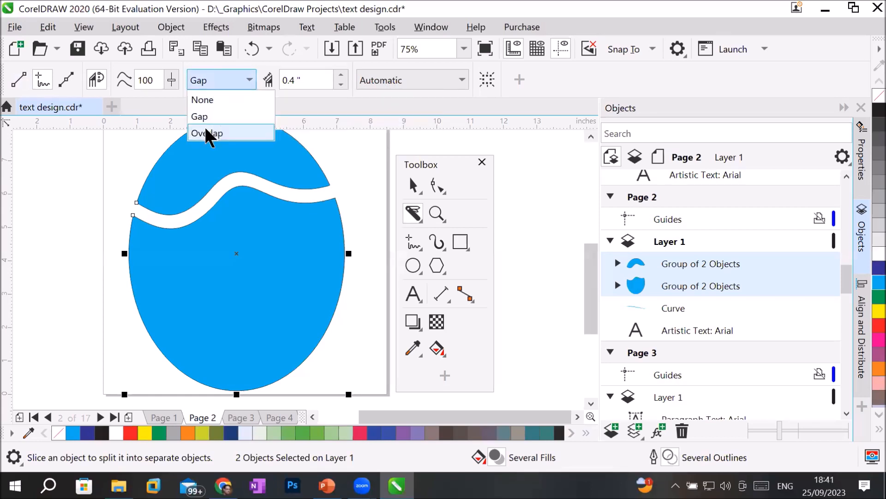
pyautogui.press('Escape')
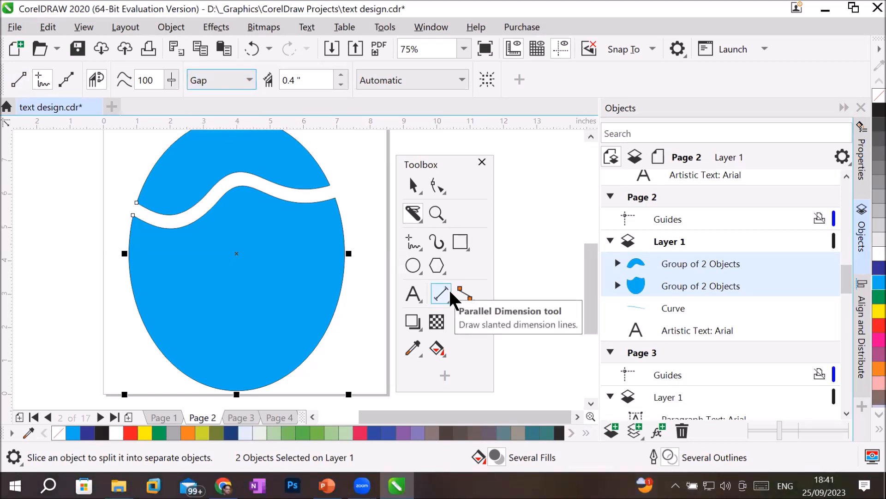
pyautogui.hotkey('ctrl', 'z')
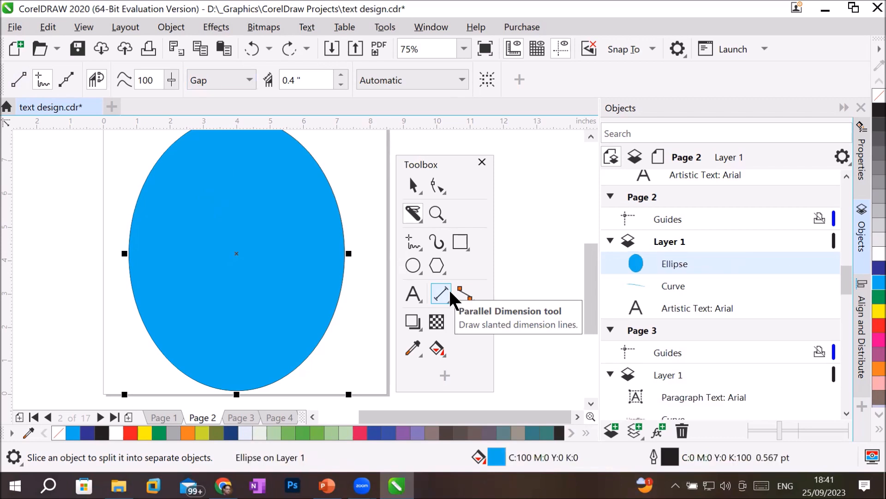
# Step: Set the Knife tool's cut span to Overlap, slice the ellipse with a wavy freehand cut from its left to right edge, and inspect it
pyautogui.click(227, 79)
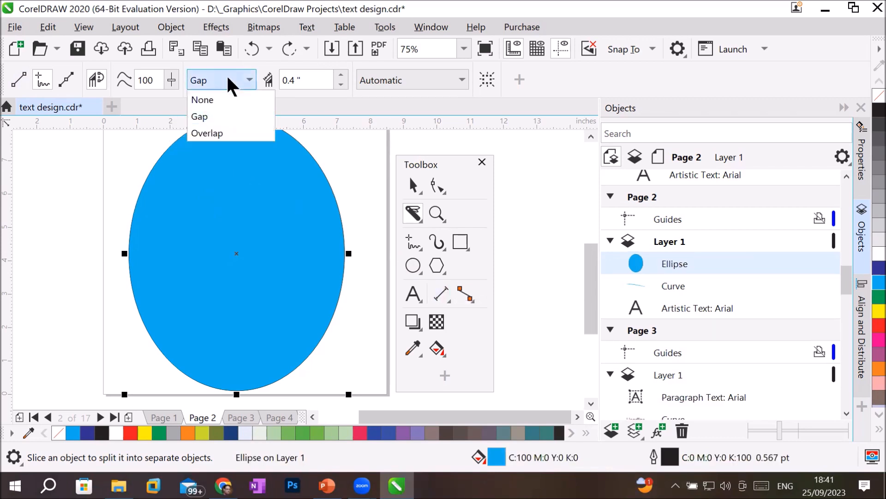
pyautogui.click(218, 134)
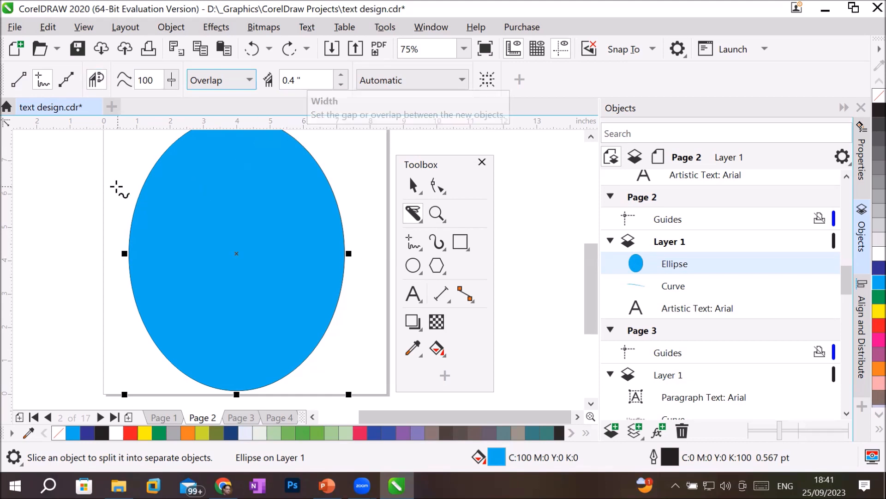
pyautogui.moveTo(111, 190)
pyautogui.mouseDown()
pyautogui.moveTo(246, 215)
pyautogui.moveTo(334, 206)
pyautogui.moveTo(384, 220)
pyautogui.mouseUp()
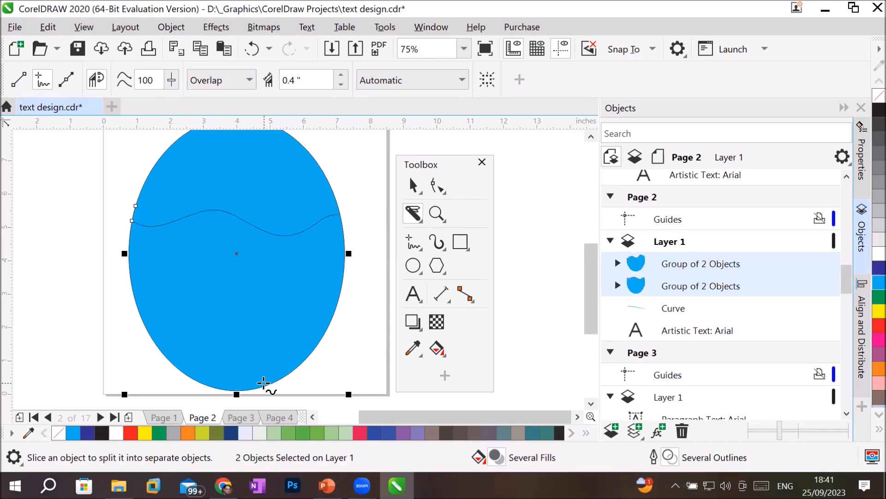
pyautogui.scroll(2, 247, 310)
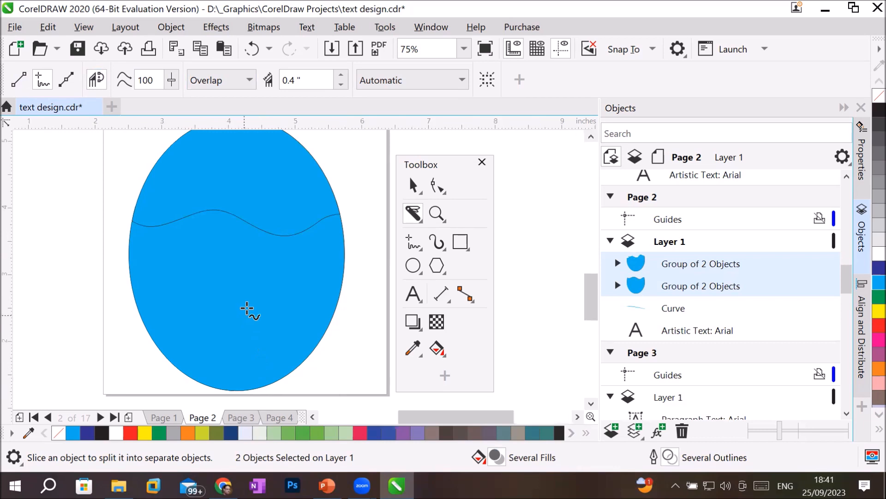
pyautogui.scroll(-4, 275, 270)
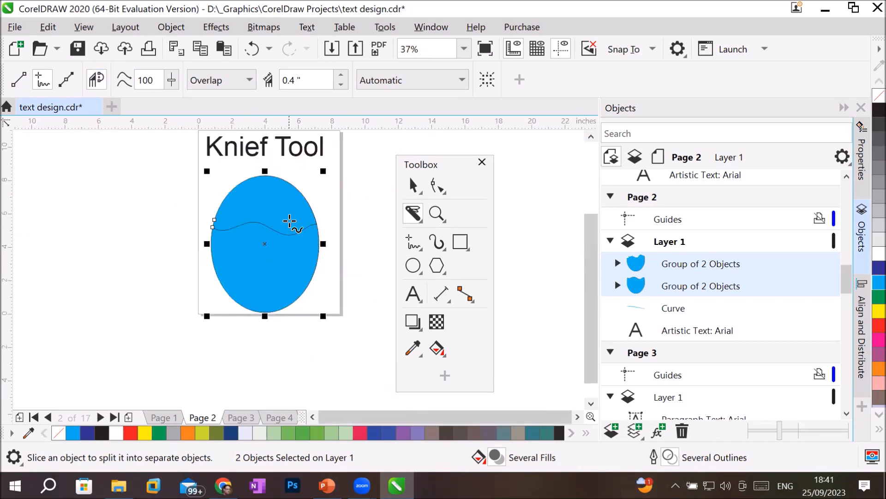
pyautogui.scroll(2, 292, 220)
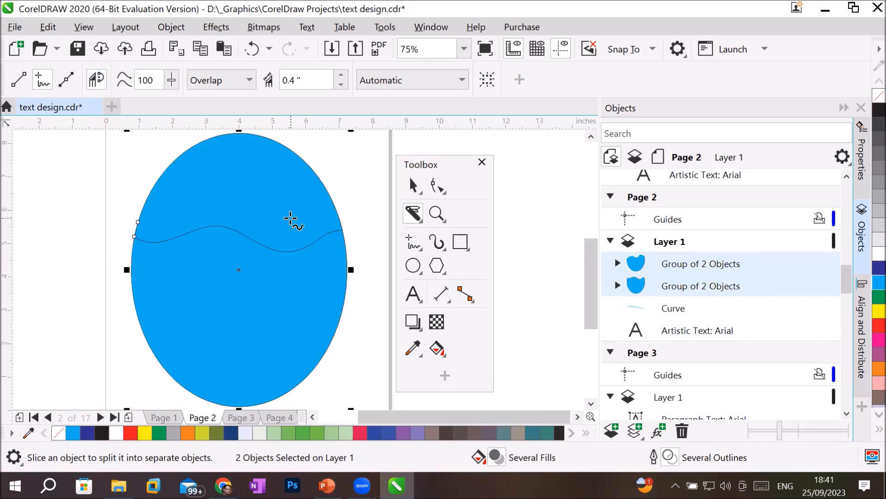
# Step: Move the upper piece of the sliced ellipse slightly up and the lower piece down to separate them
pyautogui.click(414, 187)
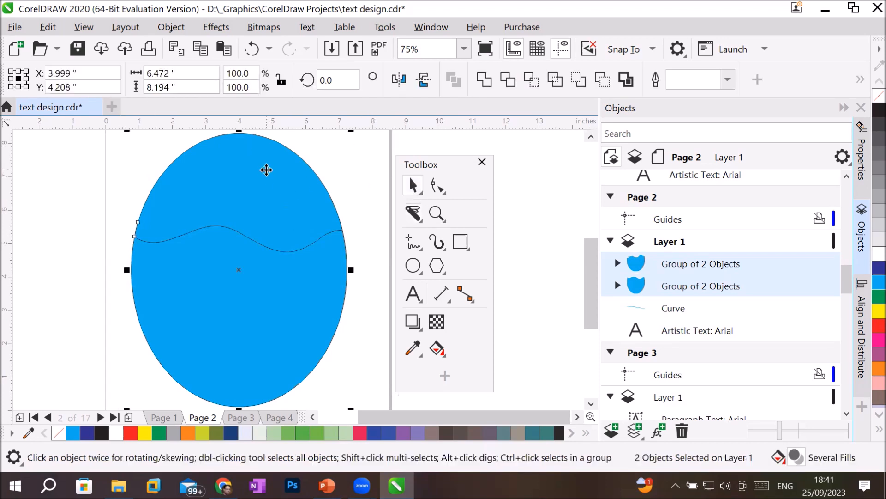
pyautogui.click(115, 281)
pyautogui.click(212, 204)
pyautogui.moveTo(212, 198); pyautogui.dragTo(214, 191)
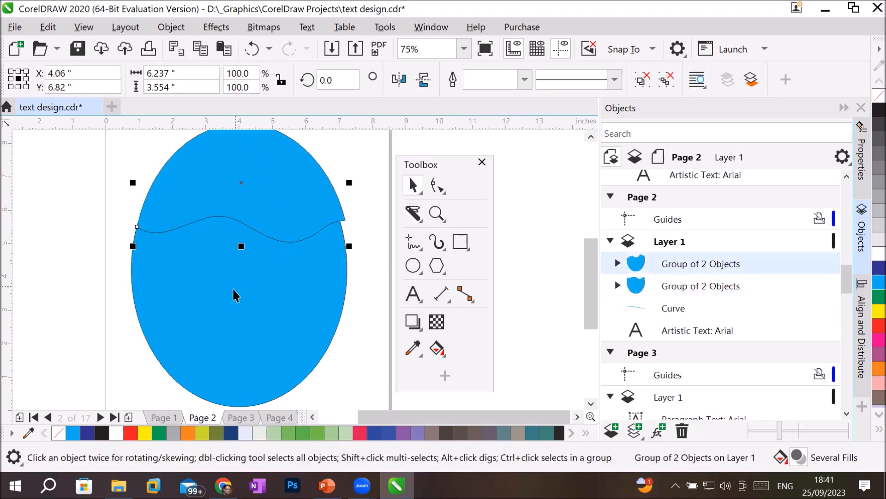
pyautogui.moveTo(226, 280); pyautogui.dragTo(225, 300)
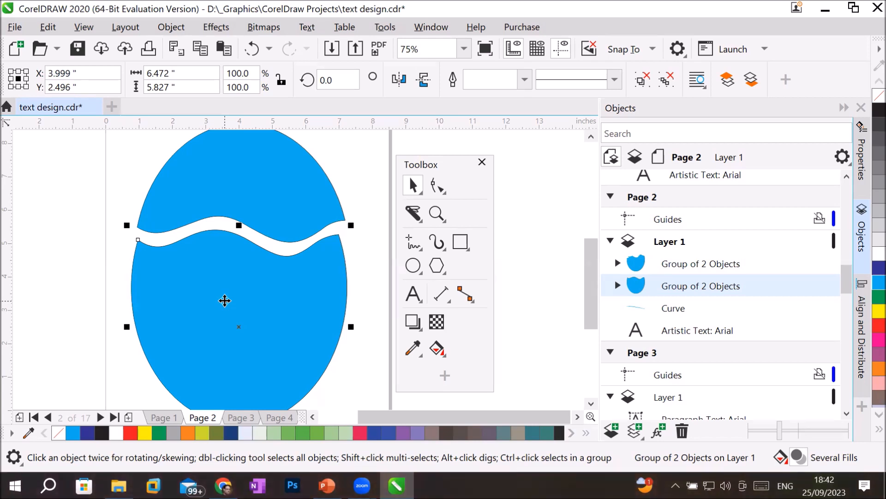
# Step: Undo the piece moves and the overlap slice, and set the Knife tool's overlap width to 0
pyautogui.hotkey('ctrl', 'z')
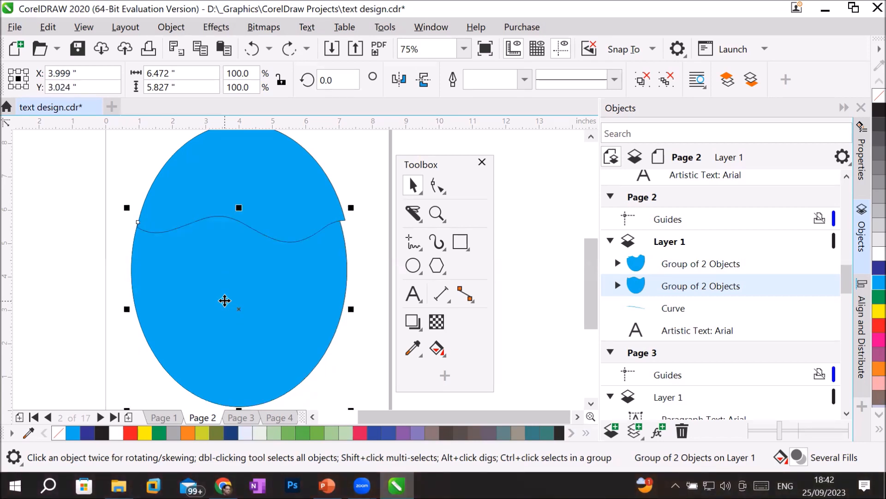
pyautogui.hotkey('ctrl', 'z')
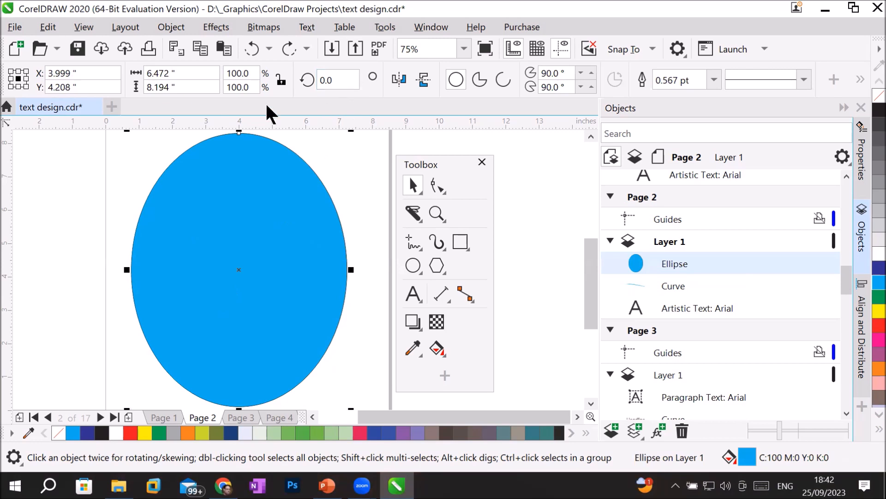
pyautogui.click(409, 216)
pyautogui.click(316, 77)
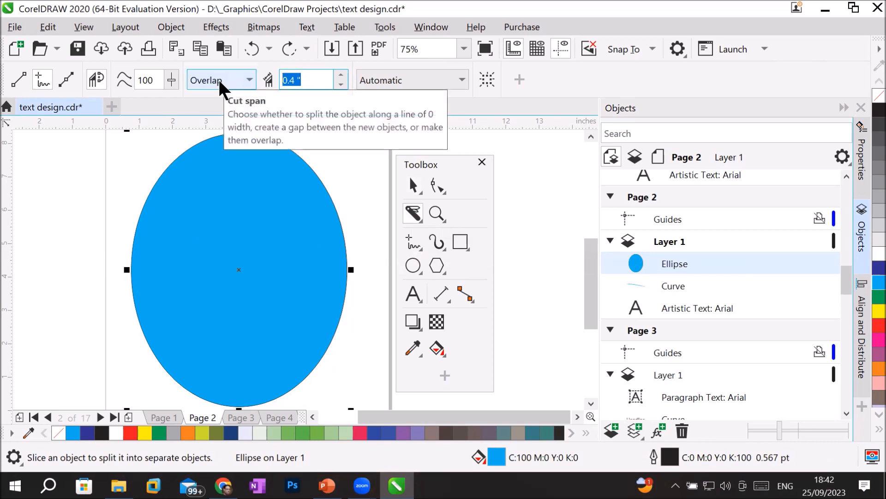
pyautogui.write('0')
pyautogui.press('Return')
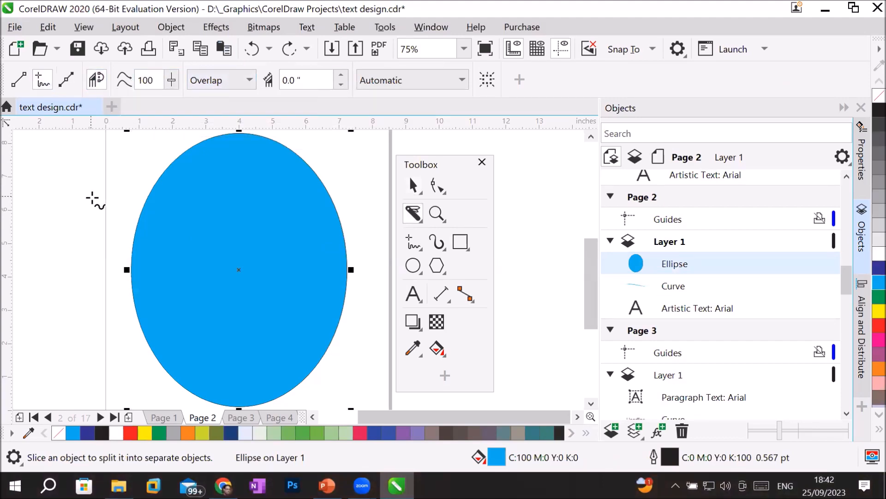
# Step: Slice the ellipse with a wavy freehand cut through its upper half and nudge the upper piece up by 0.04 inches
pyautogui.moveTo(119, 226)
pyautogui.mouseDown()
pyautogui.moveTo(145, 211)
pyautogui.moveTo(201, 227)
pyautogui.moveTo(309, 218)
pyautogui.moveTo(328, 233)
pyautogui.moveTo(357, 215)
pyautogui.mouseUp()
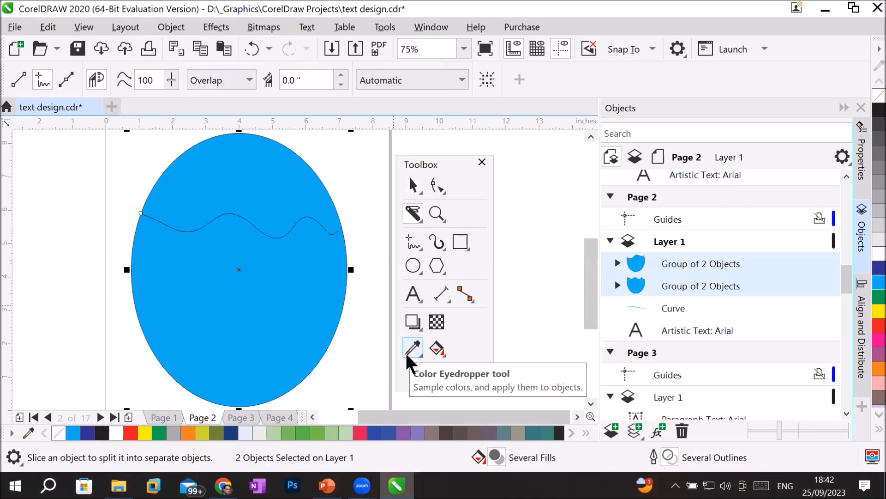
pyautogui.scroll(2, 319, 208)
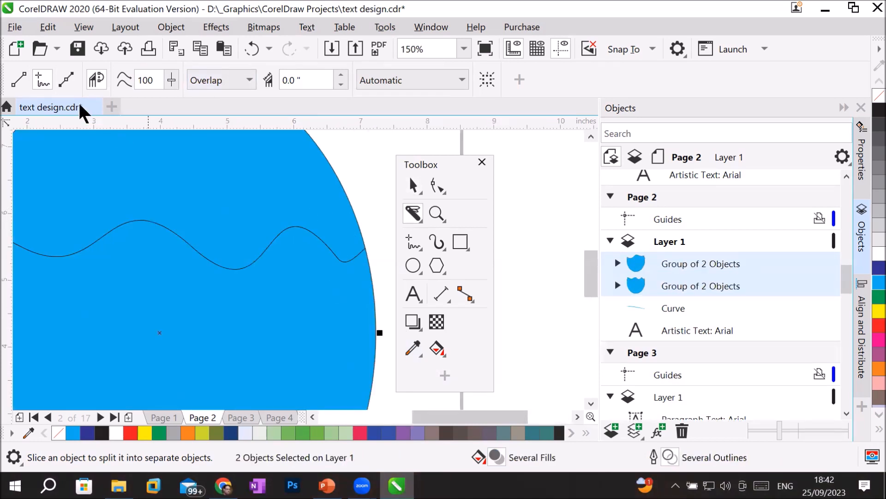
pyautogui.click(412, 187)
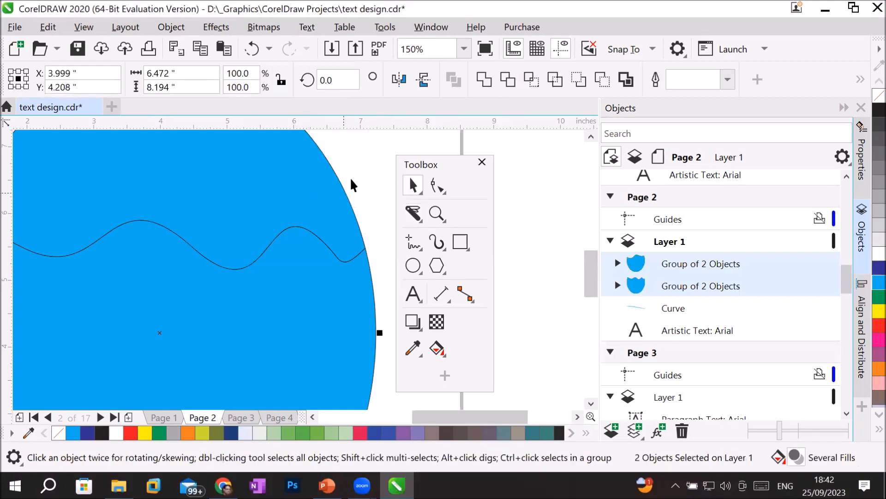
pyautogui.click(371, 159)
pyautogui.click(326, 187)
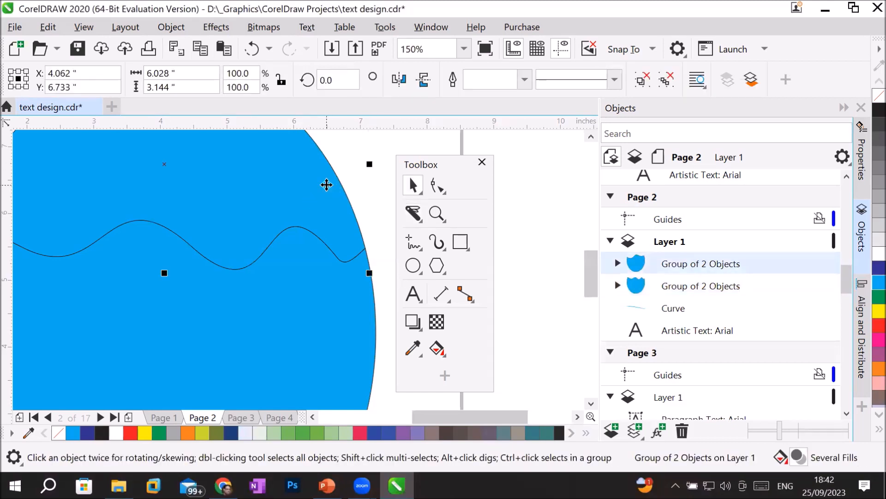
pyautogui.press('Up')
pyautogui.press('Up')
pyautogui.press('Up')
pyautogui.press('Up')
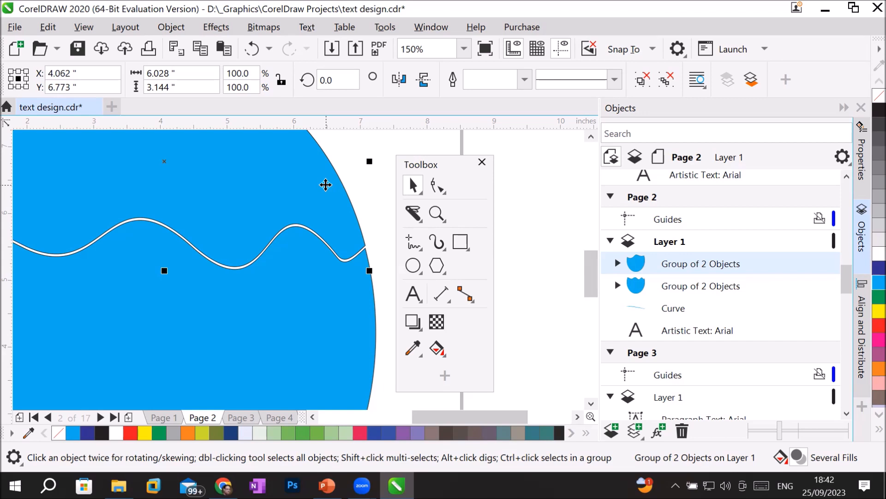
# Step: Slice the lower piece of the ellipse with three wavy freehand cuts, one across its middle and two near its bottom
pyautogui.scroll(-4, 205, 236)
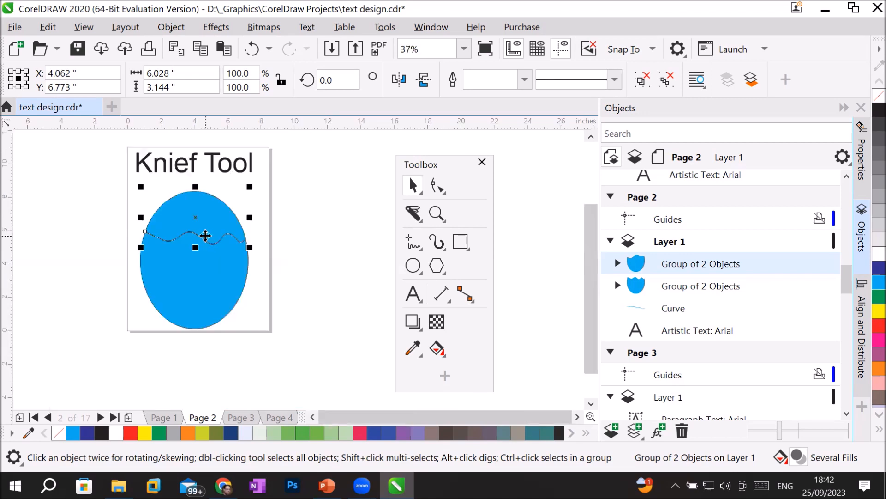
pyautogui.scroll(2, 184, 281)
pyautogui.click(208, 281)
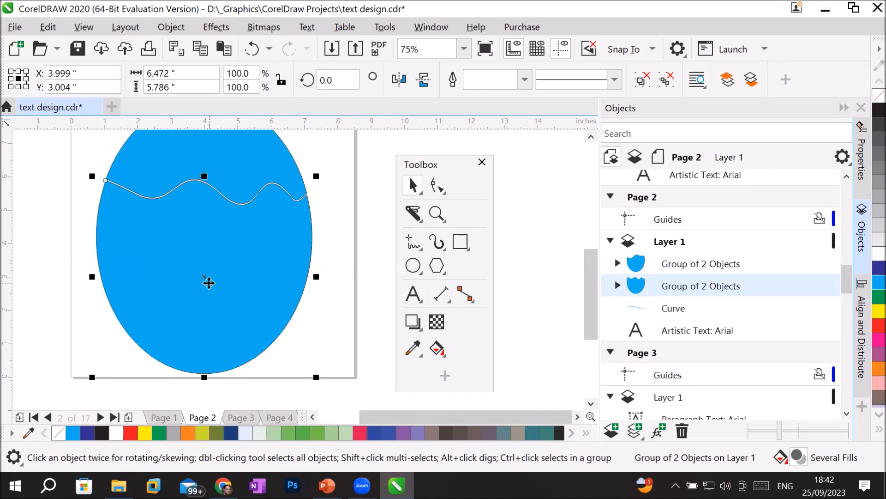
pyautogui.click(411, 213)
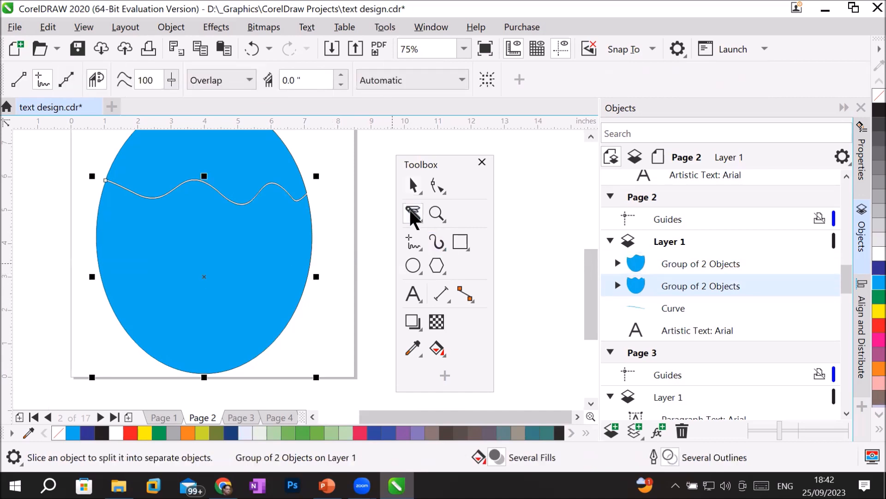
pyautogui.moveTo(81, 280)
pyautogui.mouseDown()
pyautogui.moveTo(102, 257)
pyautogui.moveTo(124, 271)
pyautogui.moveTo(158, 252)
pyautogui.moveTo(255, 263)
pyautogui.moveTo(331, 240)
pyautogui.moveTo(356, 257)
pyautogui.mouseUp()
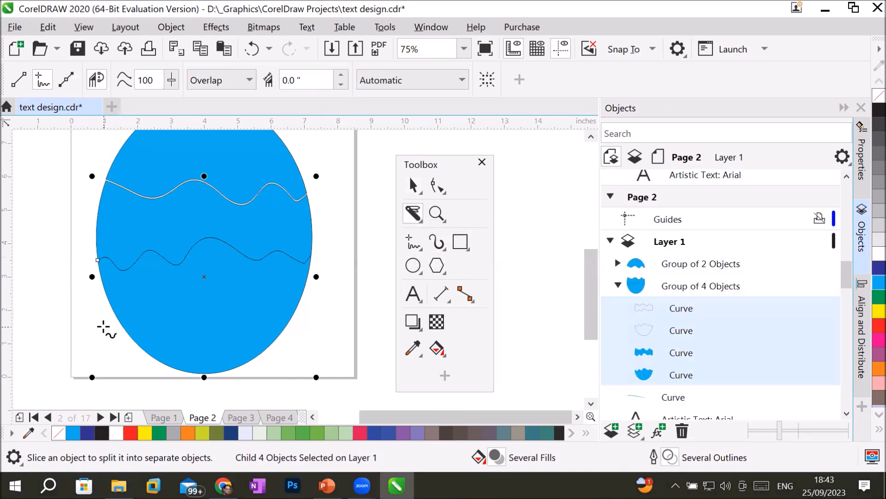
pyautogui.moveTo(103, 329)
pyautogui.mouseDown()
pyautogui.moveTo(180, 308)
pyautogui.moveTo(276, 306)
pyautogui.moveTo(346, 323)
pyautogui.mouseUp()
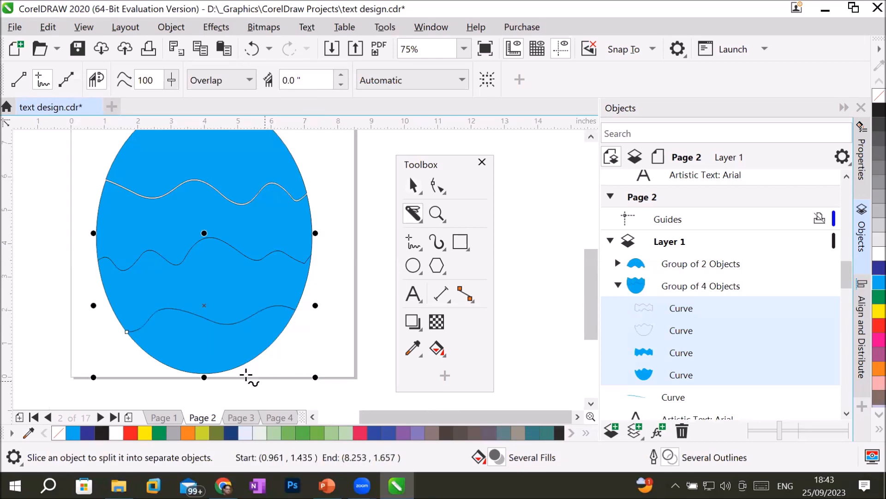
pyautogui.moveTo(212, 338); pyautogui.dragTo(319, 342)
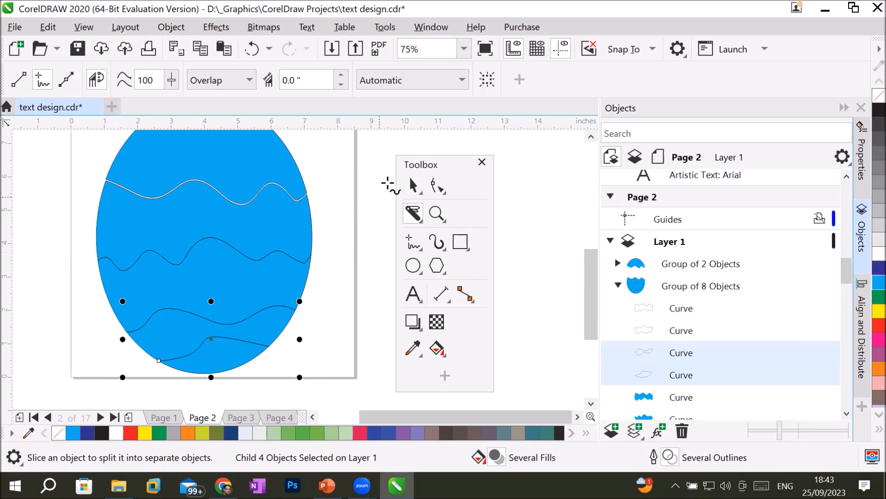
# Step: Move the top piece up by about 0.35 inches and the group of lower pieces down by about 0.5 inches
pyautogui.click(413, 186)
pyautogui.click(232, 173)
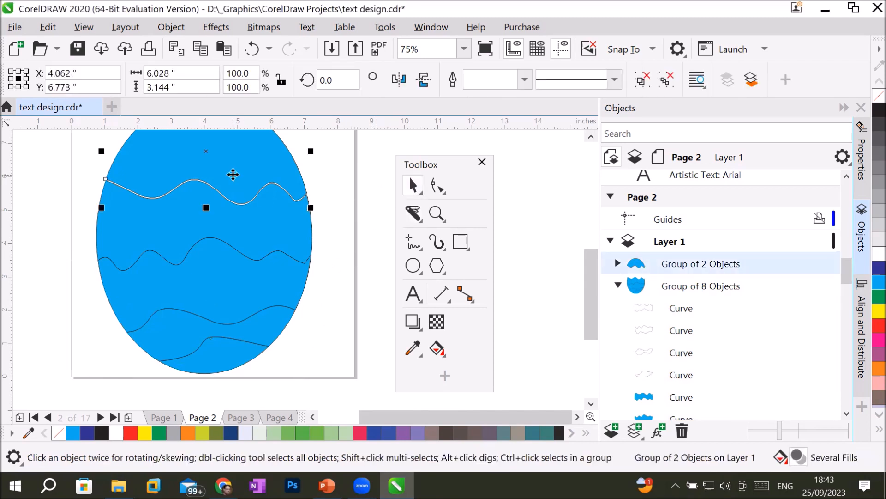
pyautogui.moveTo(234, 167); pyautogui.dragTo(234, 163)
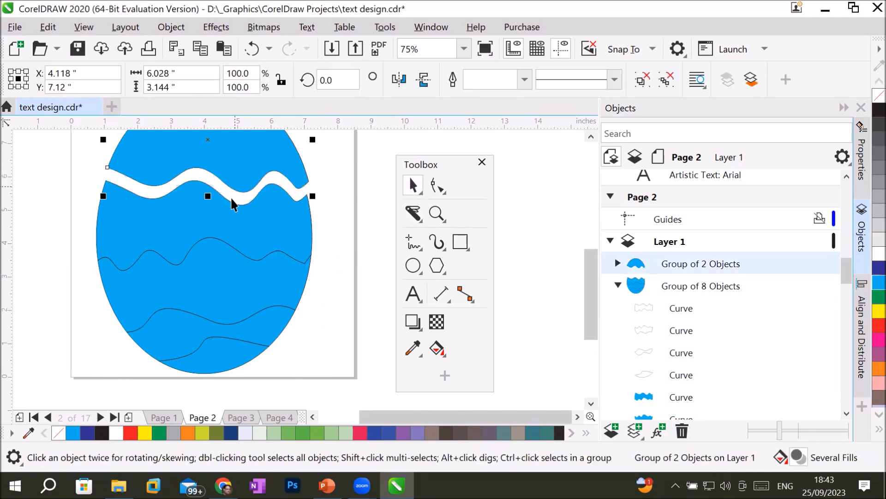
pyautogui.click(232, 223)
pyautogui.click(344, 264)
pyautogui.moveTo(239, 224); pyautogui.dragTo(241, 218)
pyautogui.moveTo(267, 295); pyautogui.dragTo(251, 308)
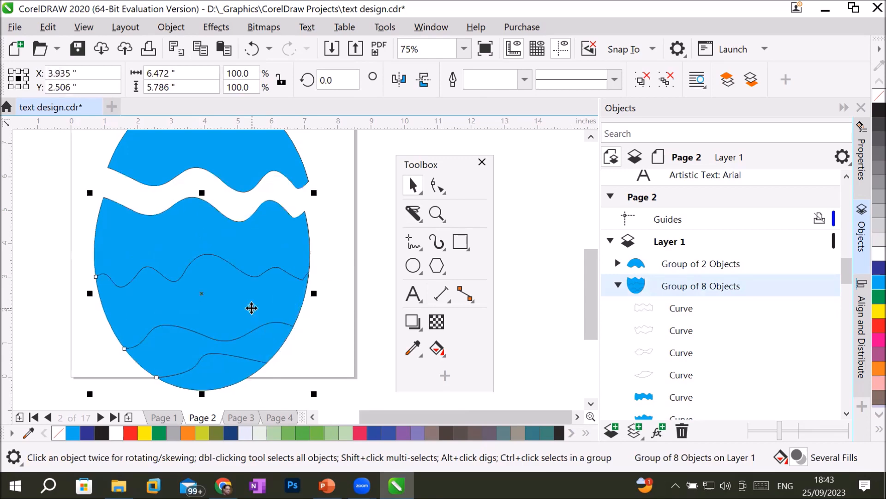
# Step: Ungroup all objects in the lower sliced group and clear the selection
pyautogui.rightClick(252, 308)
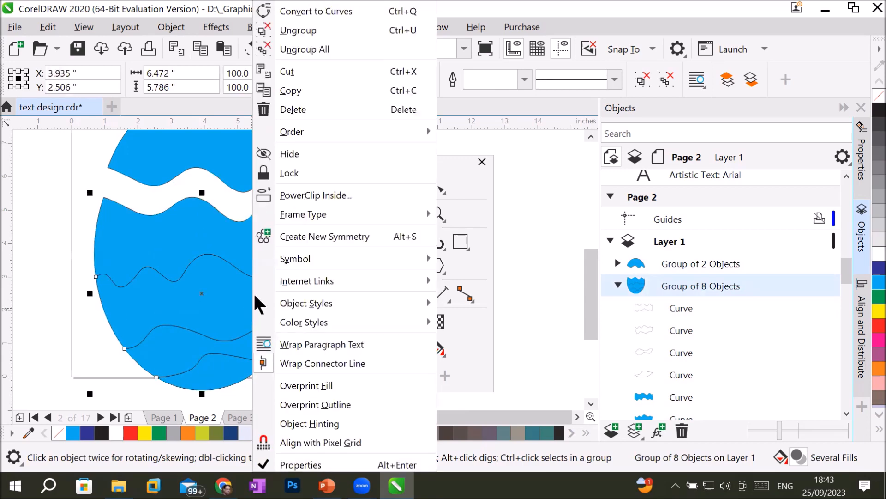
pyautogui.click(190, 318)
pyautogui.click(50, 226)
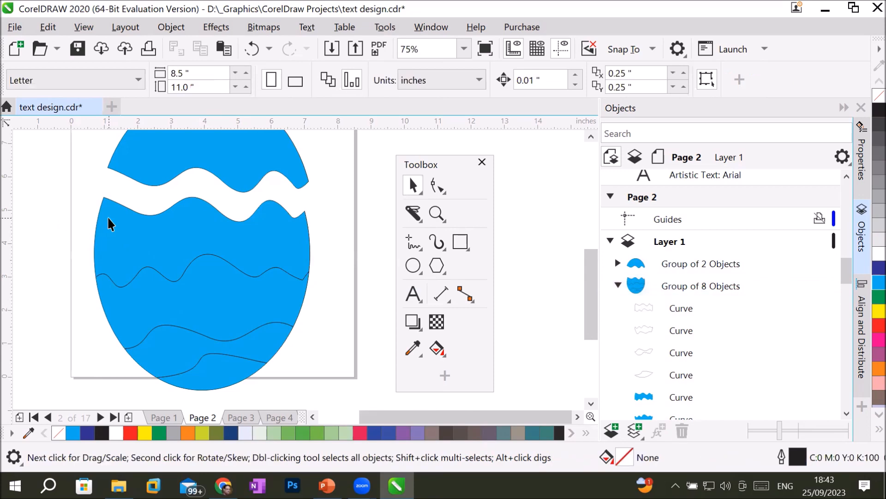
pyautogui.click(108, 217)
pyautogui.rightClick(161, 250)
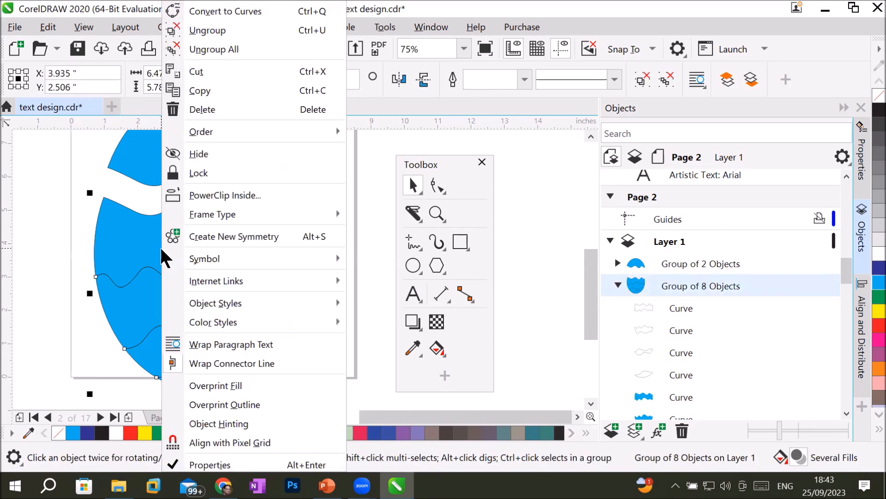
pyautogui.click(194, 55)
pyautogui.click(35, 221)
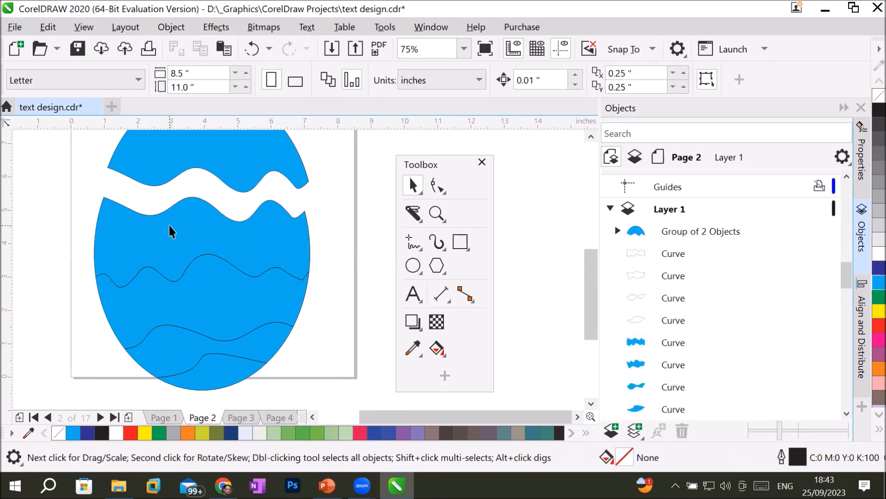
# Step: Pull outline curves and slices apart in the lower part of the ellipse and delete two of the outline curves
pyautogui.click(175, 209)
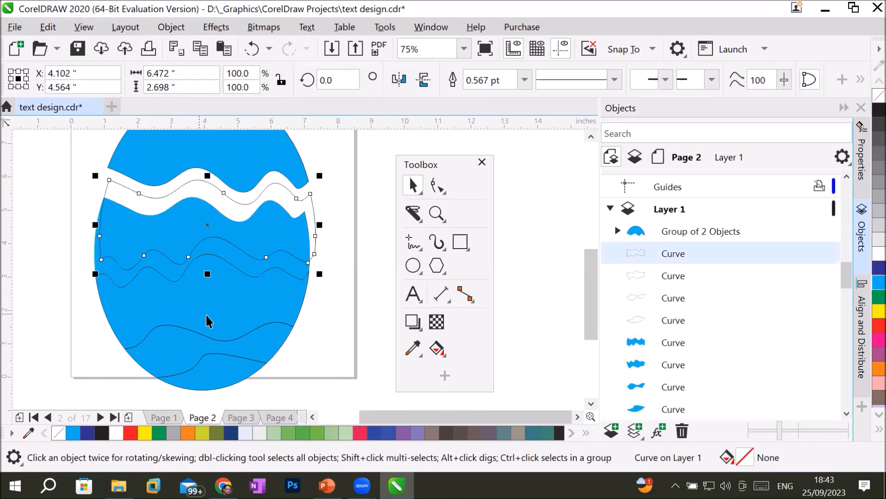
pyautogui.click(206, 375)
pyautogui.moveTo(205, 375)
pyautogui.mouseDown()
pyautogui.moveTo(207, 391)
pyautogui.moveTo(209, 367)
pyautogui.moveTo(198, 384)
pyautogui.moveTo(202, 392)
pyautogui.moveTo(209, 385)
pyautogui.mouseUp()
pyautogui.press('Delete')
pyautogui.moveTo(200, 351); pyautogui.dragTo(203, 363)
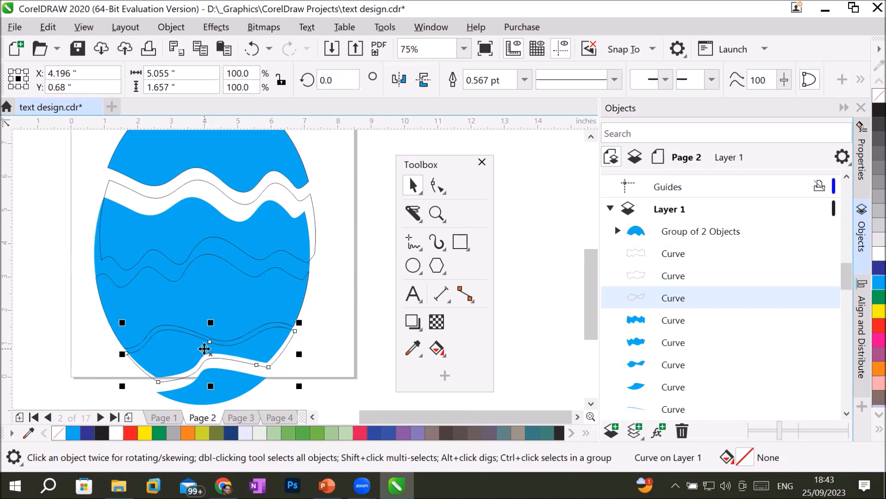
pyautogui.moveTo(188, 217); pyautogui.dragTo(193, 212)
pyautogui.press('Delete')
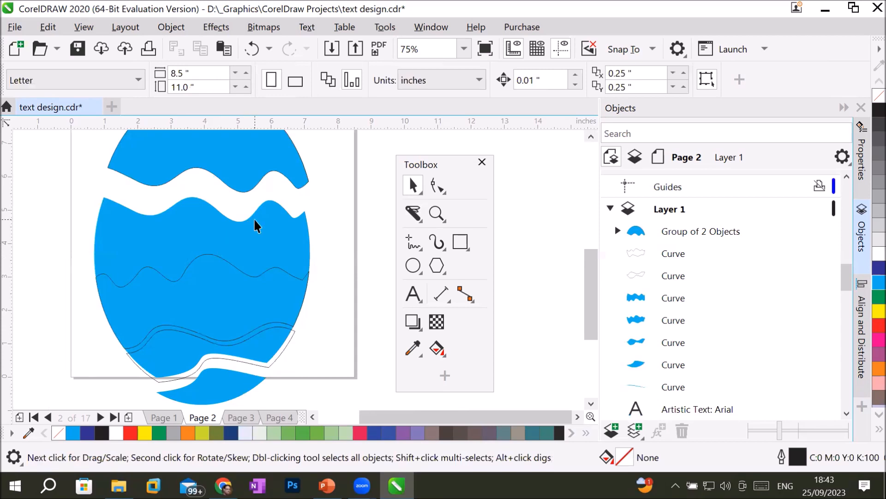
# Step: Delete all remaining pieces of the sliced ellipse, keeping only the text on the page
pyautogui.scroll(-4, 253, 223)
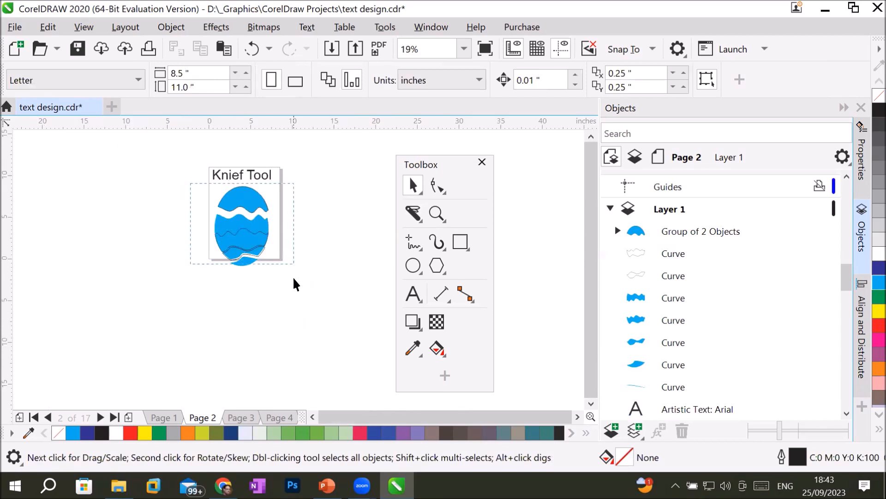
pyautogui.moveTo(293, 286); pyautogui.dragTo(294, 285)
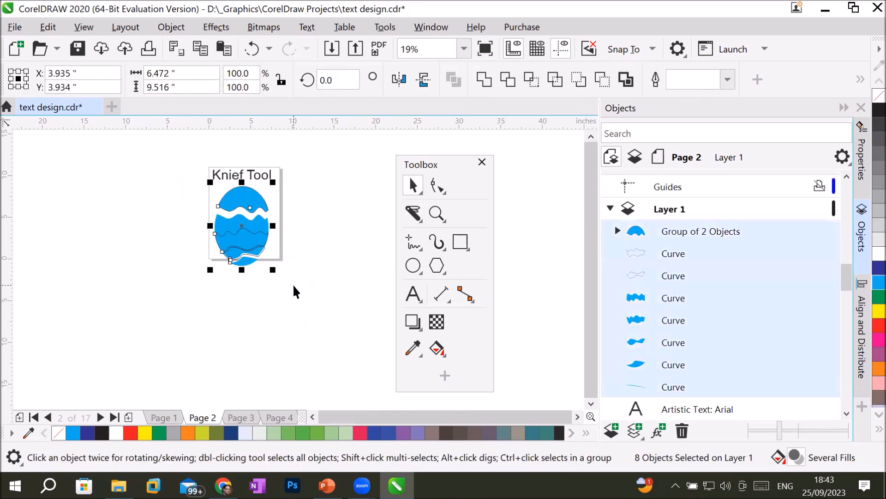
pyautogui.press('Delete')
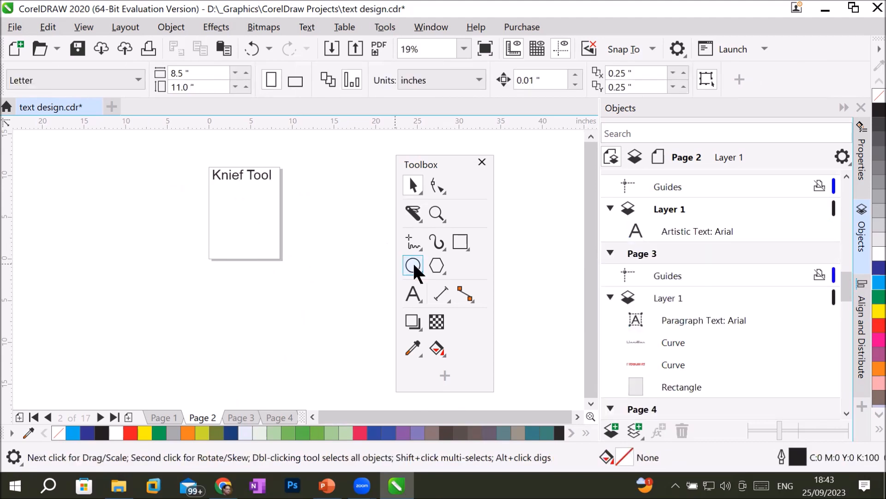
# Step: Draw an upright ellipse about 15.8 by 21.6 inches beside the page, filled cyan and without an outline
pyautogui.click(413, 266)
pyautogui.moveTo(44, 168); pyautogui.dragTo(177, 349)
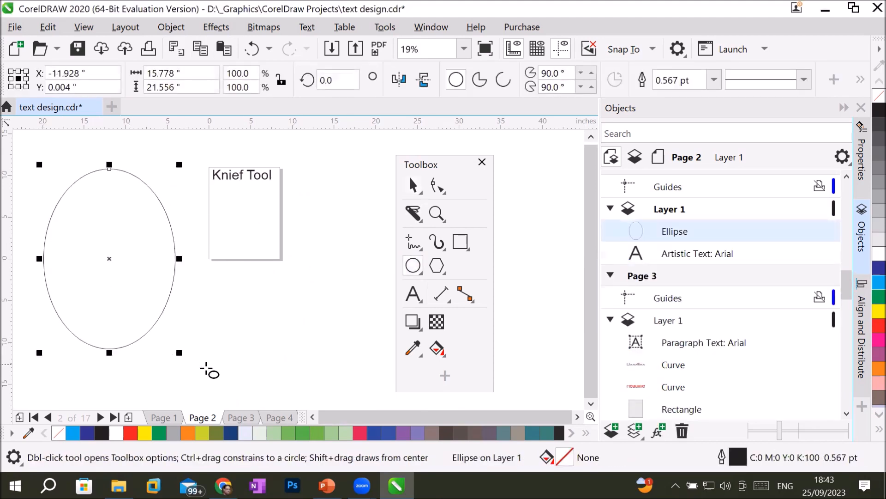
pyautogui.click(73, 433)
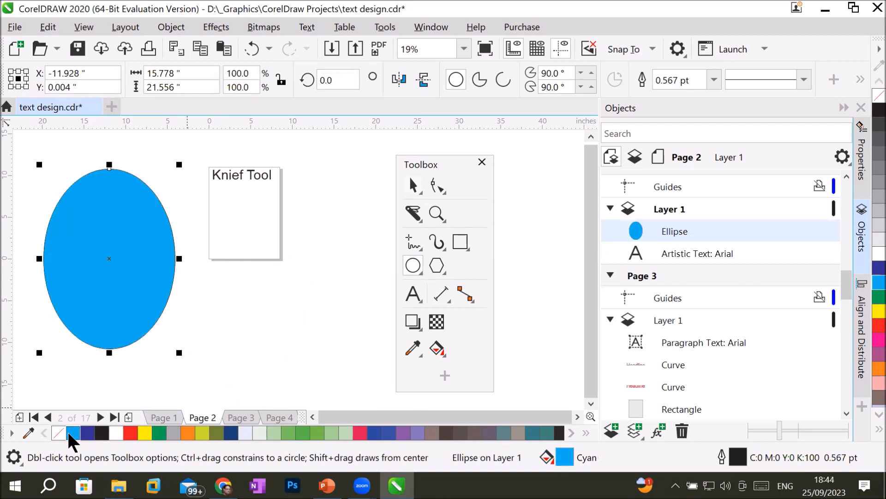
pyautogui.rightClick(869, 98)
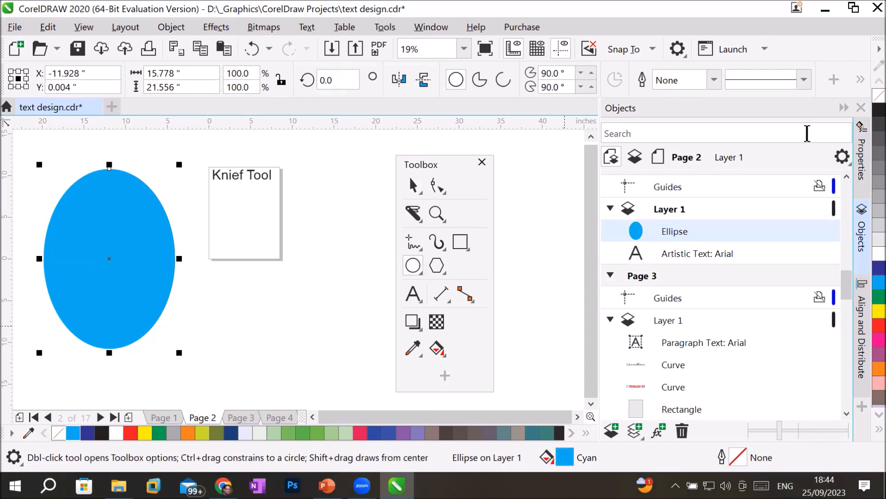
# Step: Slice the ellipse with a wavy freehand Knife cut through its upper half and move the upper piece up by 0.18 inches
pyautogui.click(414, 213)
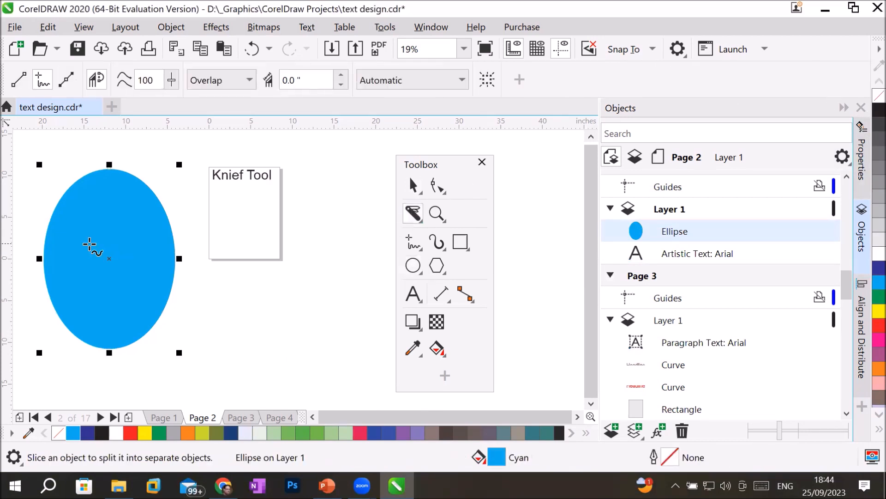
pyautogui.moveTo(27, 235)
pyautogui.mouseDown()
pyautogui.moveTo(48, 225)
pyautogui.moveTo(70, 236)
pyautogui.moveTo(101, 224)
pyautogui.moveTo(129, 233)
pyautogui.moveTo(150, 224)
pyautogui.moveTo(164, 234)
pyautogui.moveTo(197, 228)
pyautogui.mouseUp()
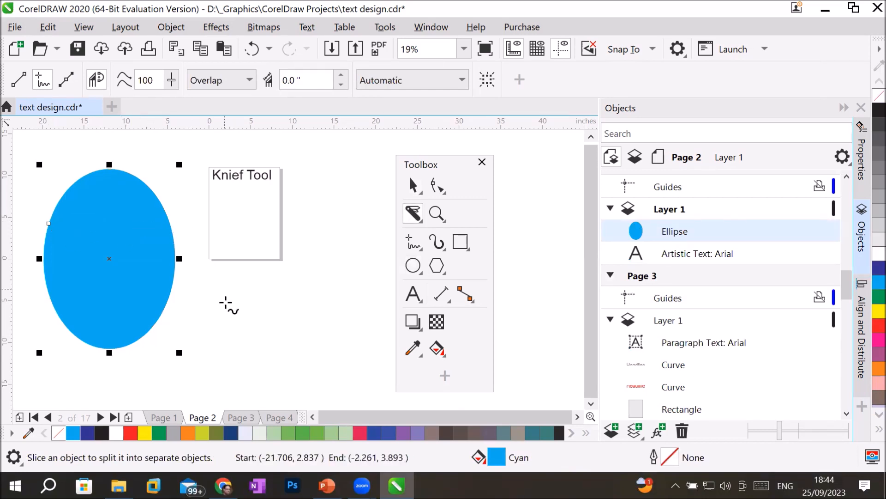
pyautogui.click(419, 189)
pyautogui.click(433, 209)
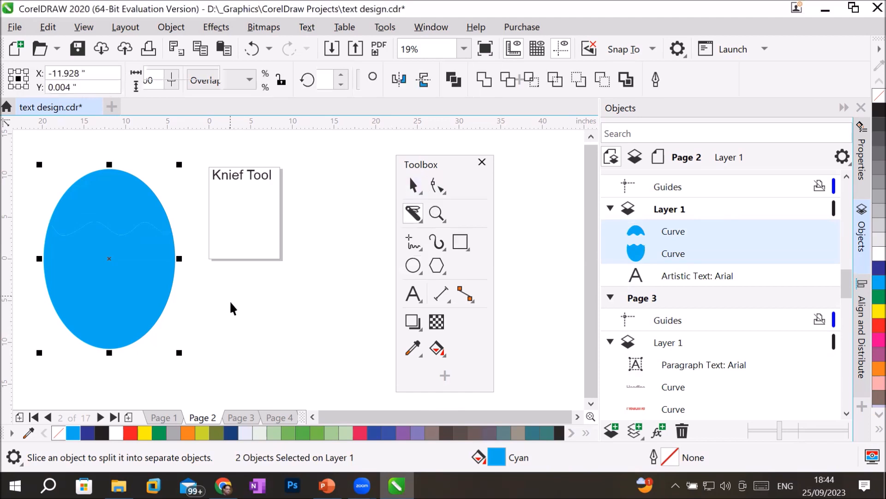
pyautogui.click(115, 188)
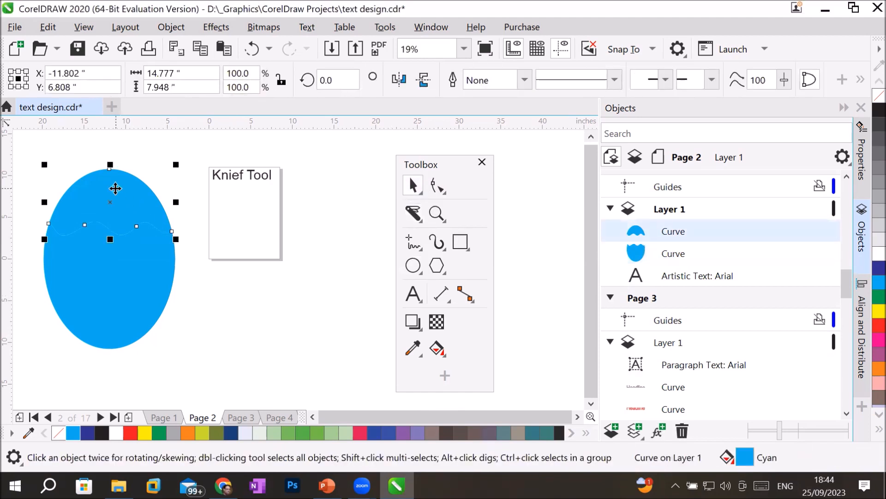
pyautogui.press('Up')
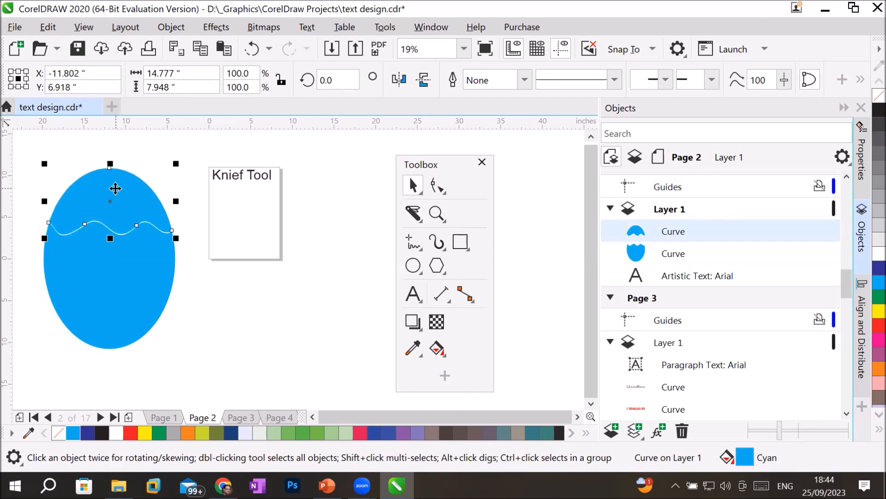
pyautogui.press('Up')
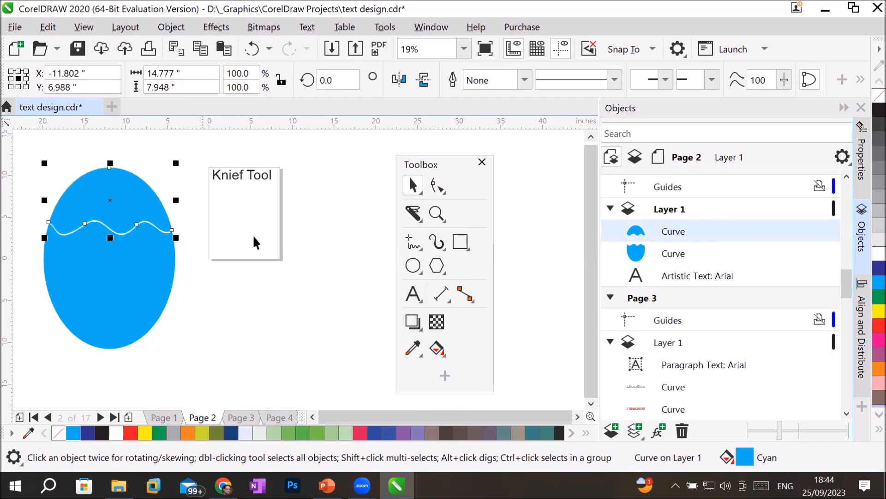
# Step: Slice the lower piece of the ellipse with a wavy freehand Knife cut near its bottom and clear the selection
pyautogui.click(109, 279)
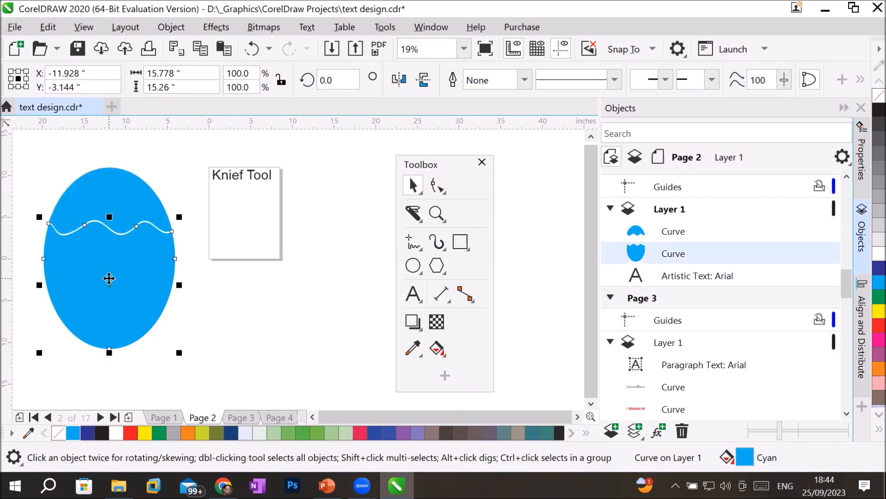
pyautogui.click(414, 212)
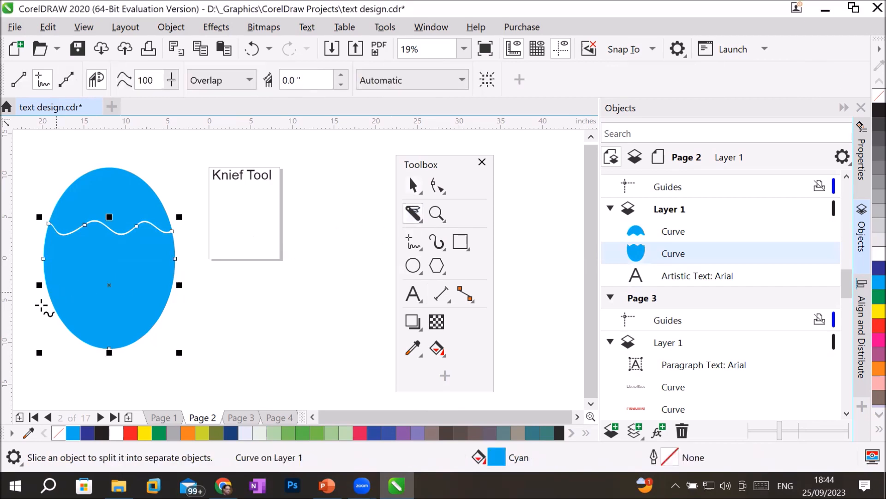
pyautogui.moveTo(30, 307); pyautogui.dragTo(208, 318)
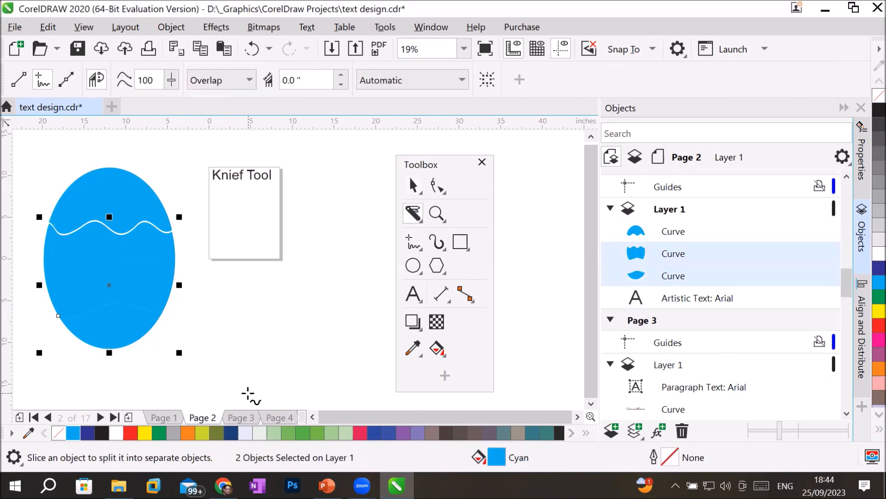
pyautogui.click(413, 186)
pyautogui.click(256, 346)
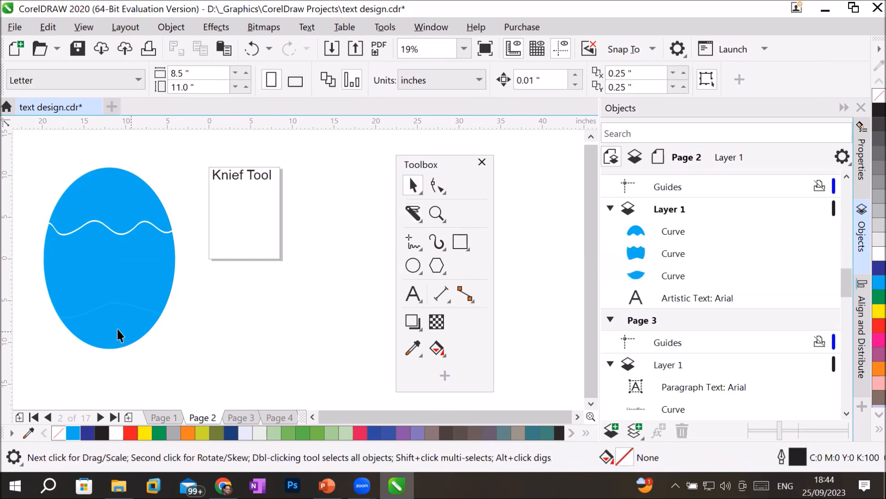
# Step: Move the bottom piece of the ellipse down by 0.25 inches to open a thin gap along the cut
pyautogui.click(112, 328)
pyautogui.press('Left')
pyautogui.press('Down')
pyautogui.press('Down')
pyautogui.press('Down')
pyautogui.press('Down')
pyautogui.press('Down')
pyautogui.press('Down')
pyautogui.press('Down')
pyautogui.press('Down')
pyautogui.press('Down')
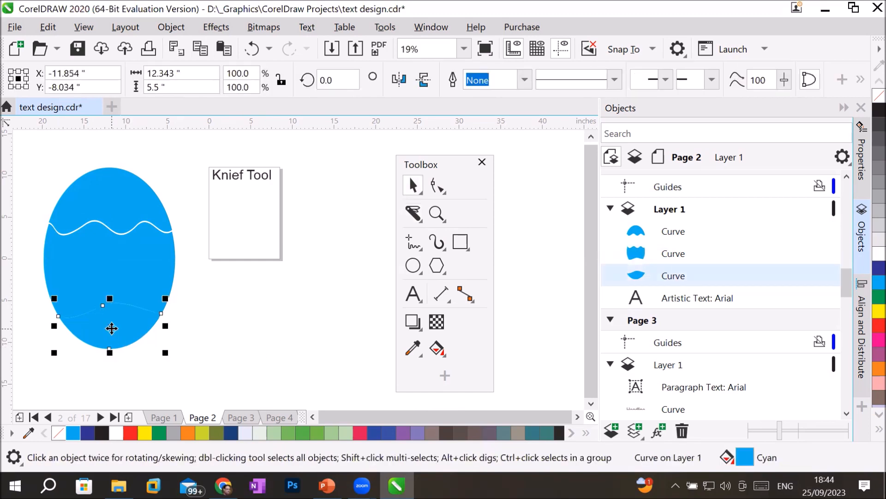
pyautogui.press('Down')
pyautogui.press('Down')
pyautogui.press('Down')
pyautogui.press('Down')
pyautogui.press('Down')
pyautogui.press('Down')
pyautogui.press('Down')
pyautogui.press('Down')
pyautogui.press('Down')
pyautogui.press('Down')
pyautogui.press('Down')
pyautogui.press('Down')
pyautogui.press('Down')
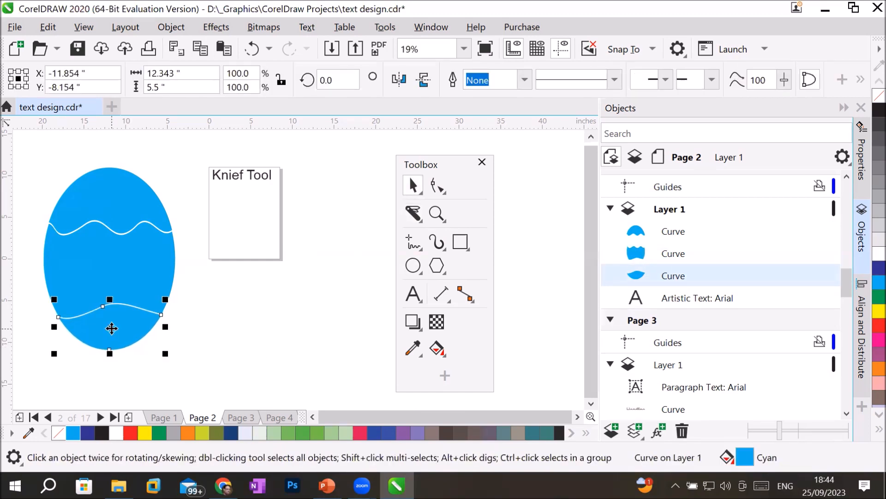
pyautogui.press('Down')
pyautogui.press('Down')
pyautogui.press('Down')
pyautogui.press('Down')
pyautogui.press('Down')
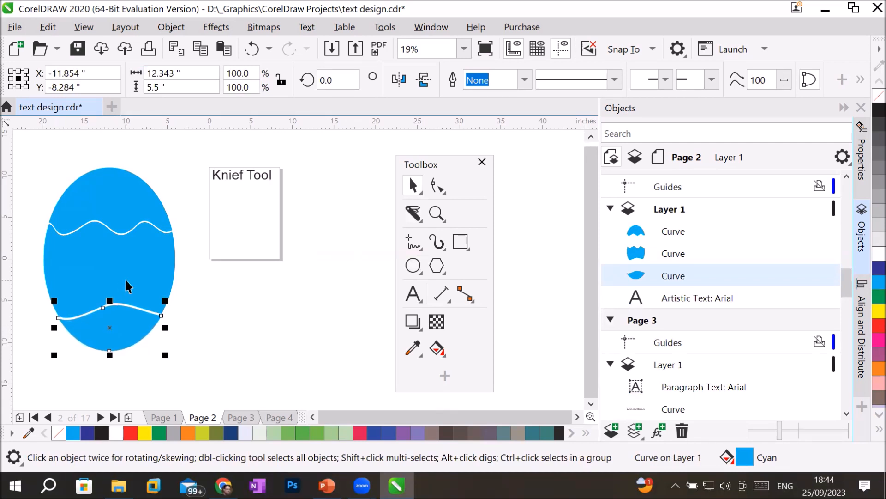
# Step: Enlarge the "Knief Tool" text to about 12.9 inches wide
pyautogui.click(264, 175)
pyautogui.moveTo(275, 183); pyautogui.dragTo(313, 212)
pyautogui.scroll(4, 281, 149)
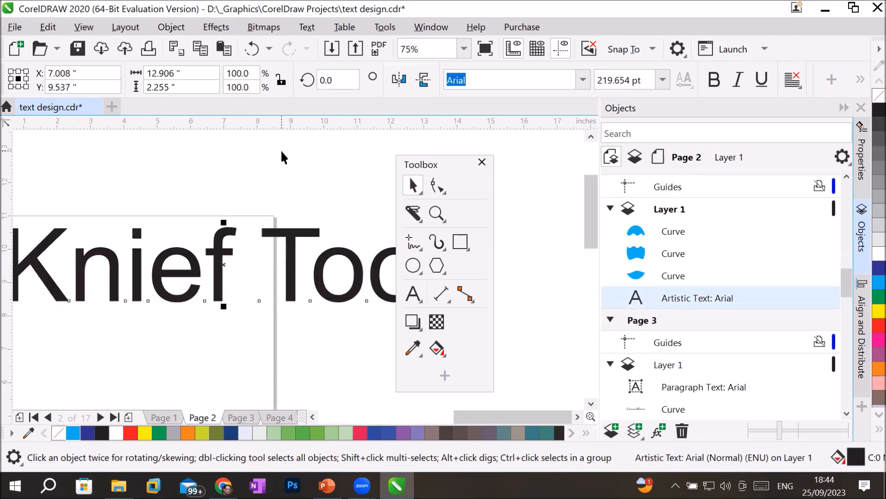
pyautogui.scroll(-2, 281, 148)
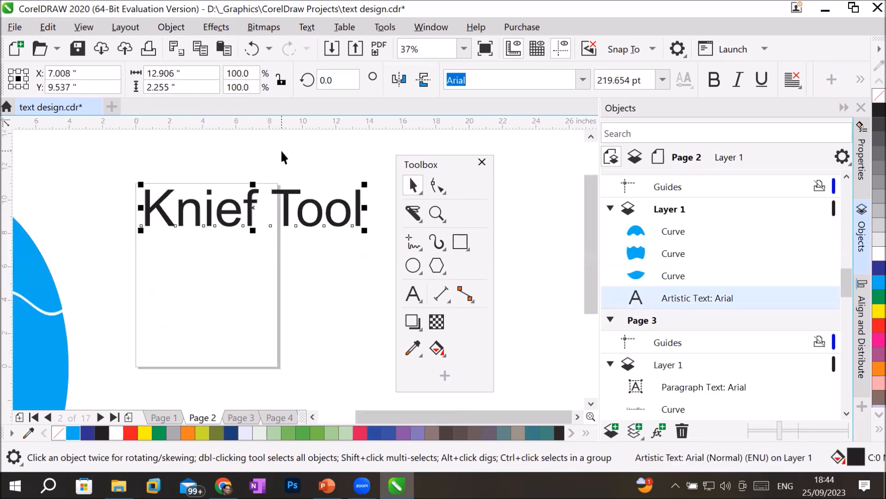
# Step: Slice the "Knief Tool" text horizontally with a wavy freehand Knife cut across all its letters and clear the selection
pyautogui.click(414, 210)
pyautogui.moveTo(126, 203)
pyautogui.mouseDown()
pyautogui.moveTo(234, 226)
pyautogui.moveTo(373, 207)
pyautogui.mouseUp()
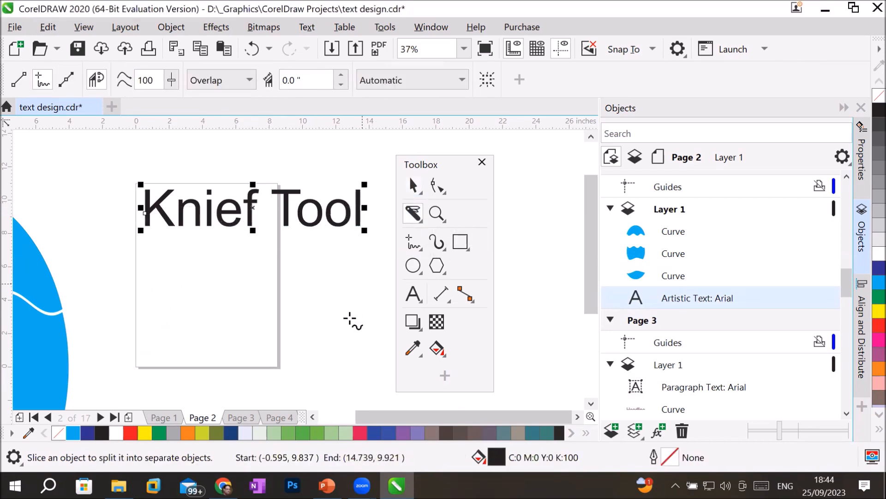
pyautogui.click(414, 187)
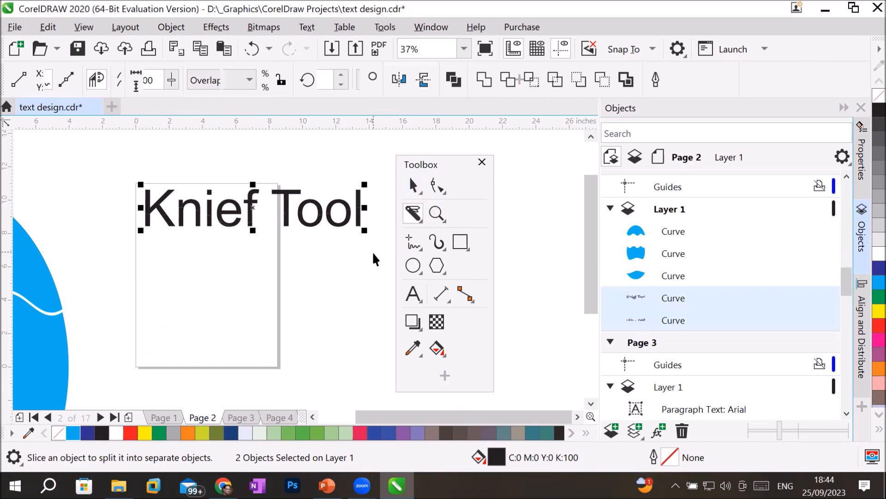
pyautogui.click(372, 256)
# Step: Move the lower half of the sliced text down, away from the upper half, to a Y position of about 7.56 inches
pyautogui.click(286, 193)
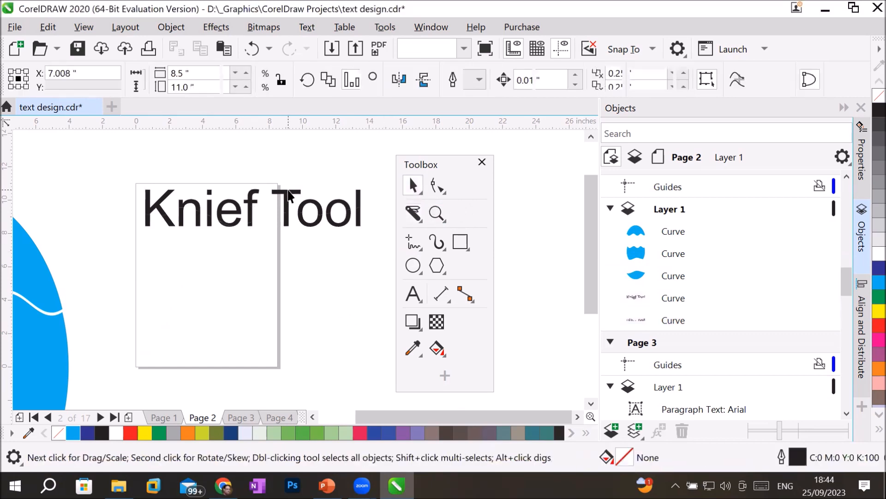
pyautogui.click(287, 261)
pyautogui.moveTo(287, 220); pyautogui.dragTo(286, 247)
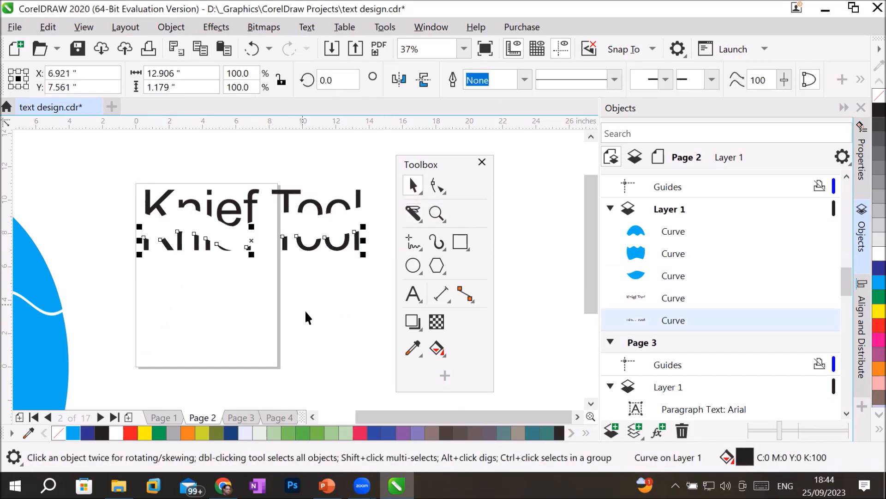
# Step: Nudge the lower half of the text back up by 1.24 inches, close to the upper half, and fill it red
pyautogui.press('Up')
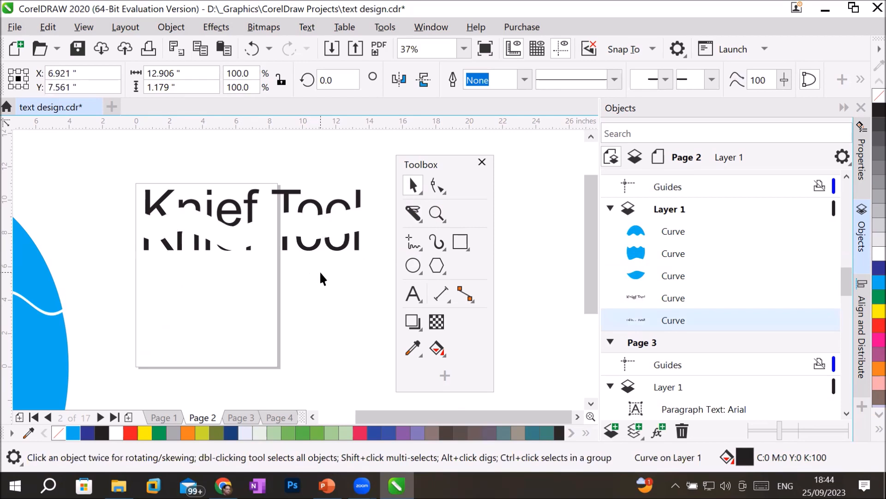
pyautogui.press('Up')
pyautogui.press('Up')
pyautogui.press('Up')
pyautogui.press('Up')
pyautogui.press('Up')
pyautogui.press('Up')
pyautogui.press('Up')
pyautogui.press('Up')
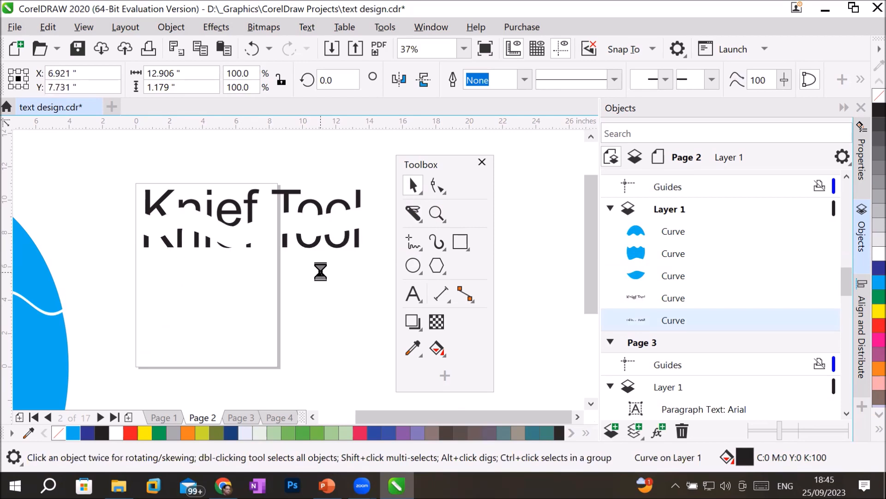
pyautogui.press('Up')
pyautogui.press('Up')
pyautogui.press('Up')
pyautogui.press('Up')
pyautogui.press('Up')
pyautogui.press('Up')
pyautogui.press('Up')
pyautogui.press('Up')
pyautogui.press('Up')
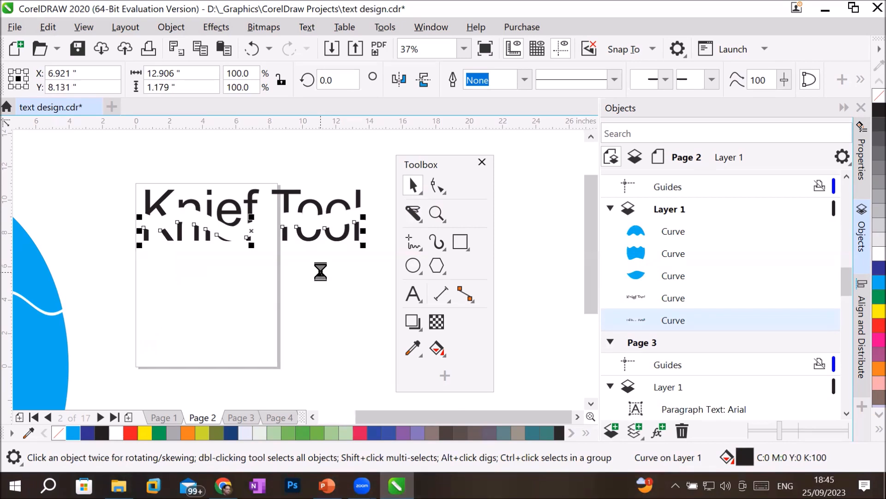
pyautogui.press('Up')
pyautogui.press('Up')
pyautogui.press('Up')
pyautogui.press('Up')
pyautogui.press('Up')
pyautogui.press('Up')
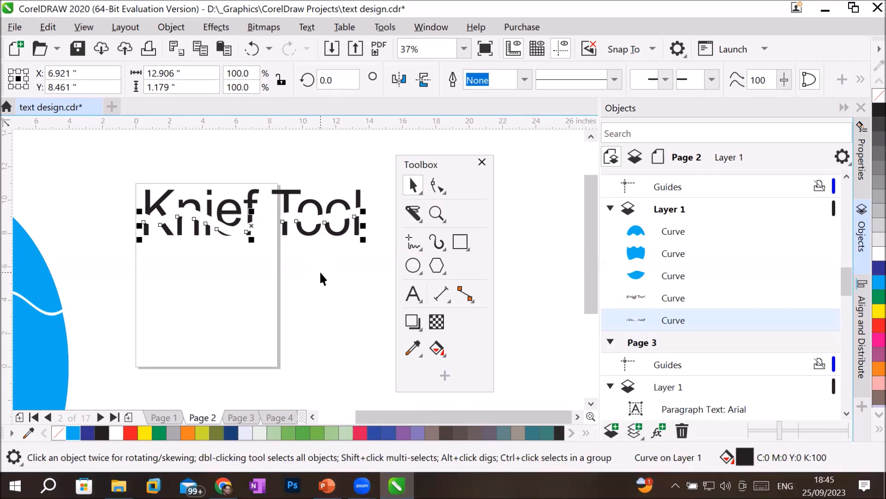
pyautogui.press('Up')
pyautogui.press('Up')
pyautogui.press('Up')
pyautogui.press('Up')
pyautogui.press('Up')
pyautogui.press('Up')
pyautogui.press('Up')
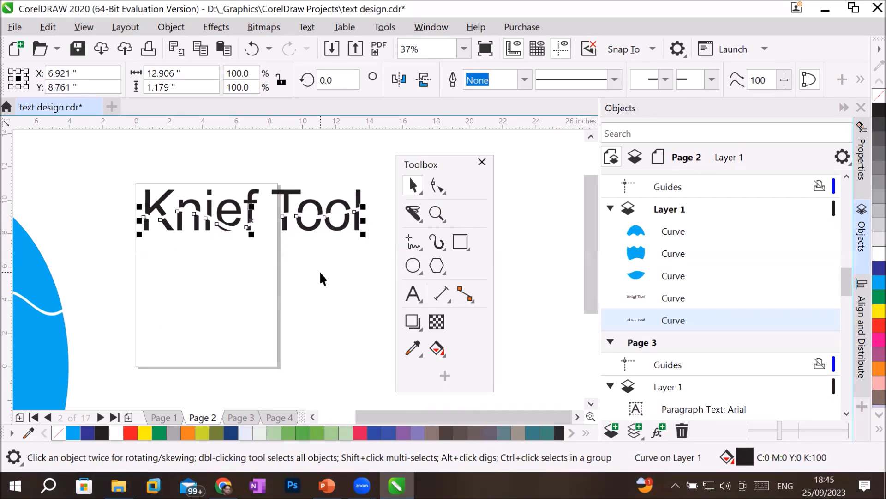
pyautogui.press('Down')
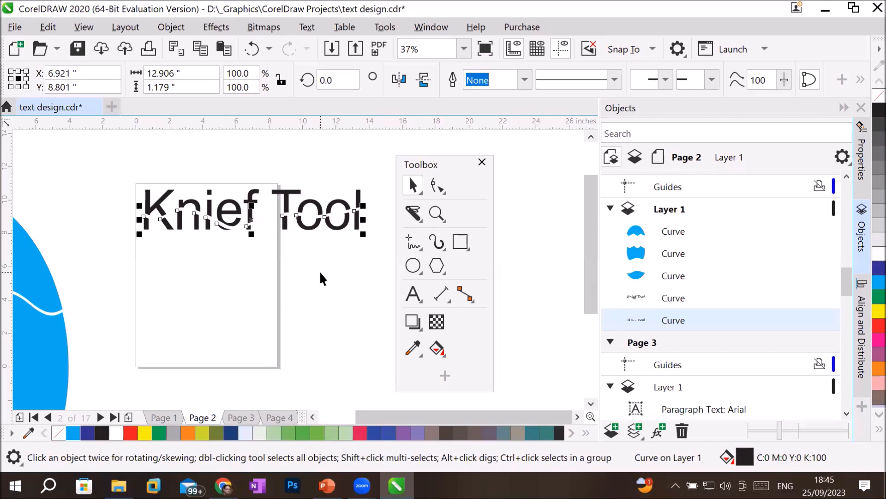
pyautogui.click(870, 326)
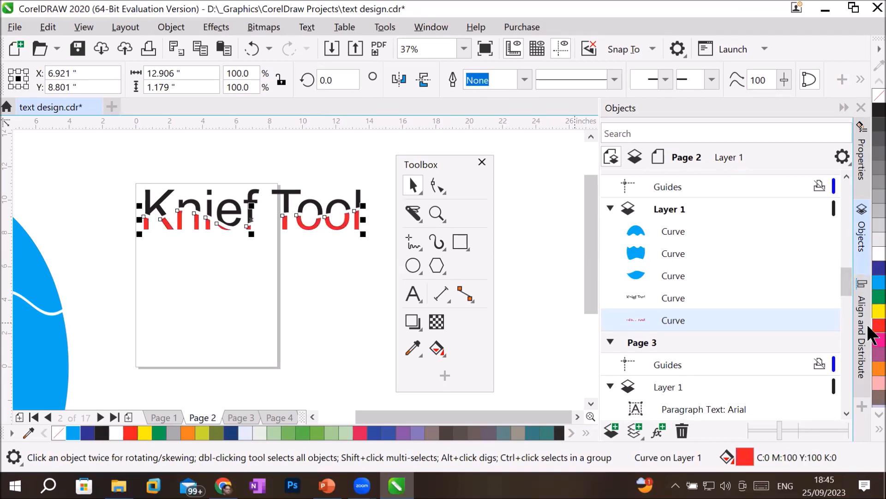
# Step: Fill the upper half of the sliced "Knief Tool" text with dark blue (C100 M100 Y0 K0) and clear the selection
pyautogui.click(322, 212)
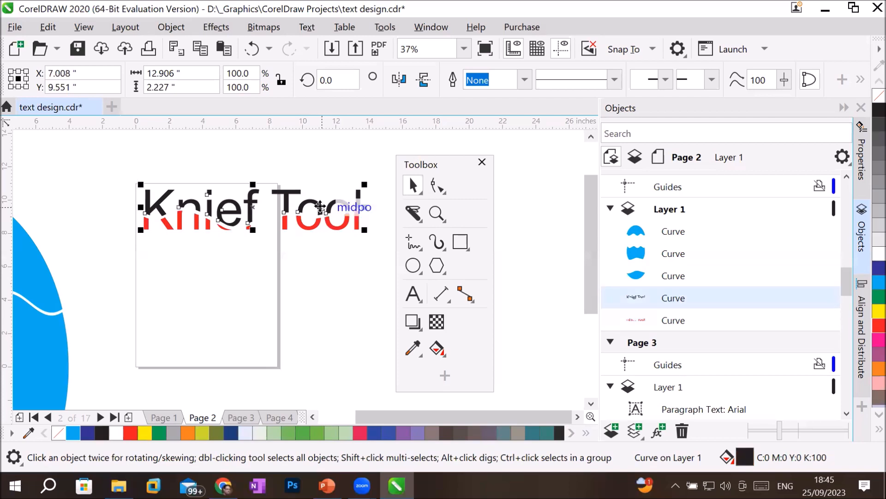
pyautogui.click(274, 349)
pyautogui.click(287, 193)
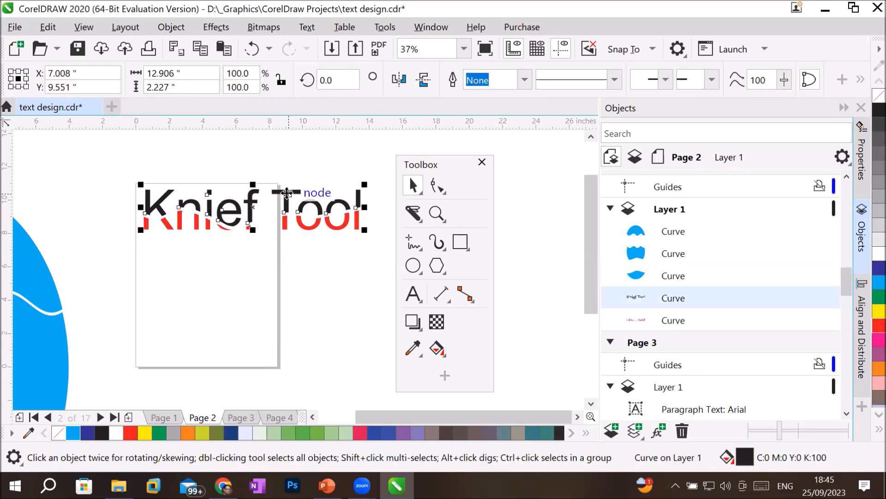
pyautogui.click(875, 268)
pyautogui.click(338, 309)
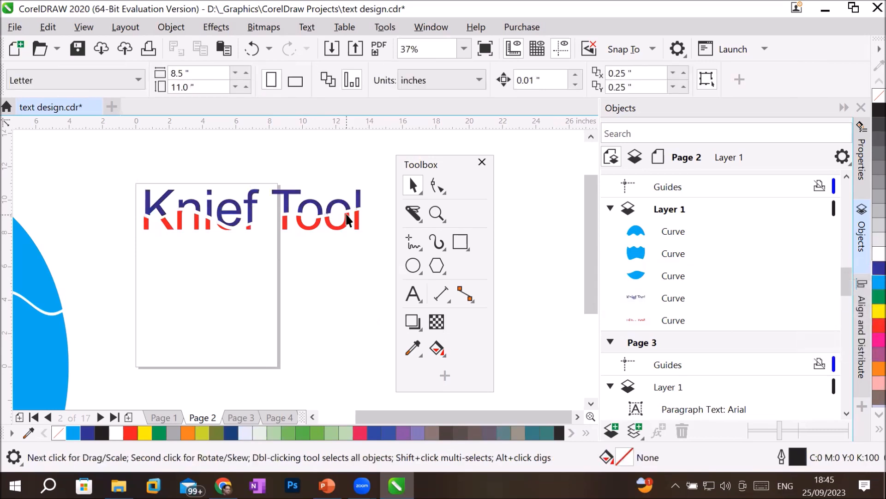
pyautogui.scroll(3, 347, 226)
pyautogui.scroll(-2, 348, 220)
pyautogui.scroll(1, 348, 221)
pyautogui.scroll(-1, 348, 221)
# Step: Reshape the upper half with the Shape tool by stretching the K's stem upward and the T's crossbar rightward, then deselect it
pyautogui.click(438, 185)
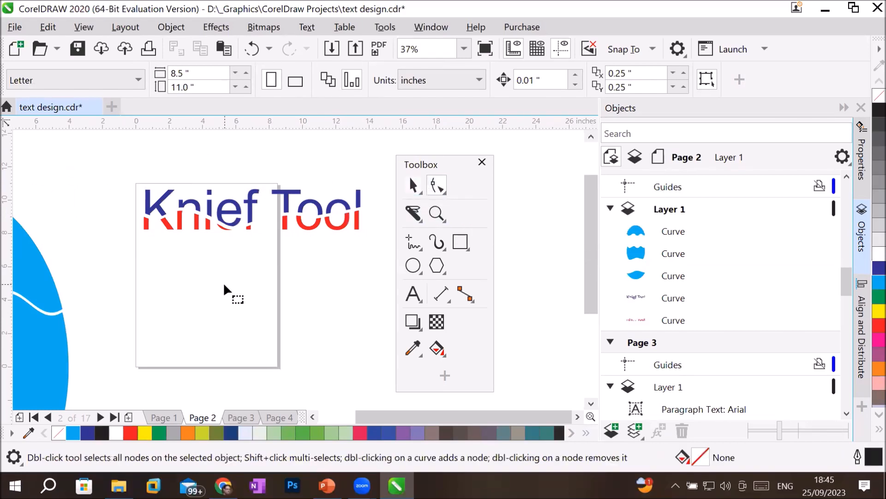
pyautogui.click(159, 198)
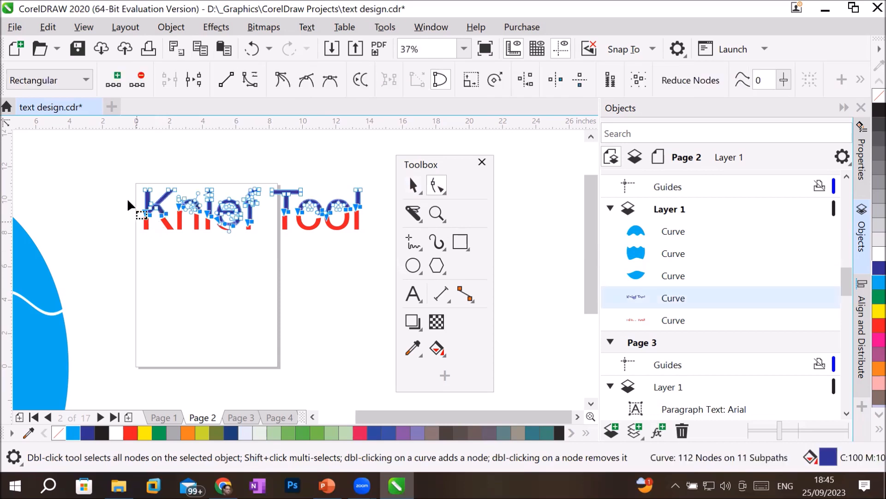
pyautogui.moveTo(147, 189); pyautogui.dragTo(149, 149)
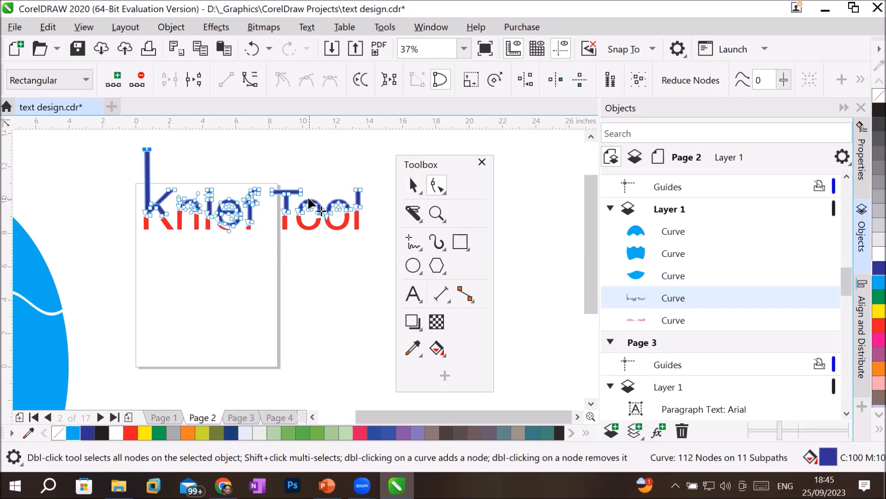
pyautogui.moveTo(296, 183); pyautogui.dragTo(339, 190)
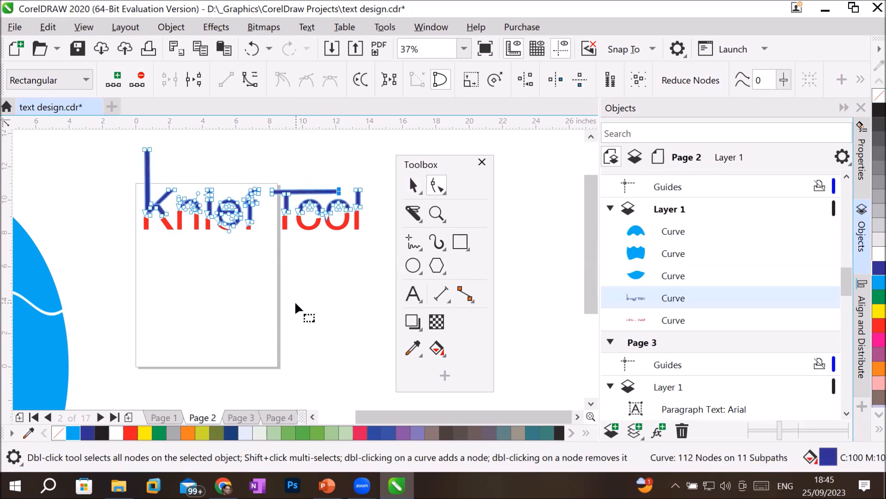
pyautogui.click(413, 185)
pyautogui.click(310, 331)
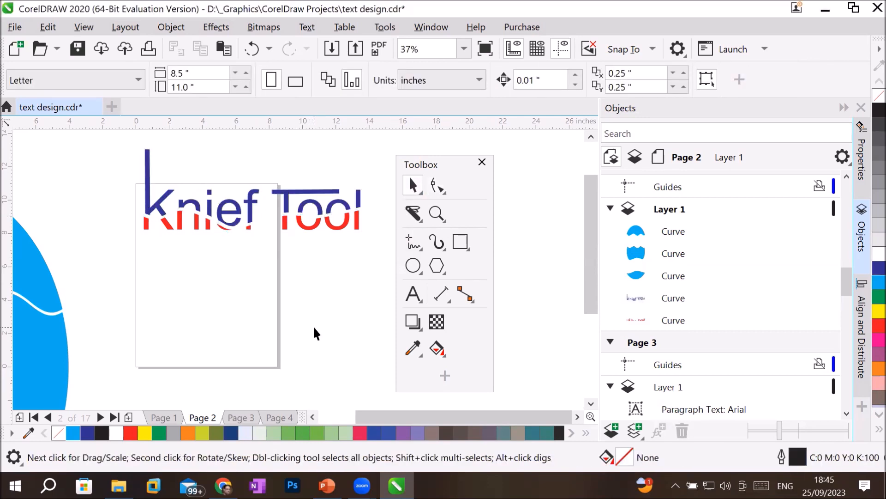
# Step: Break the red lower half of the text apart into separate curves and clear the selection
pyautogui.click(167, 228)
pyautogui.click(175, 275)
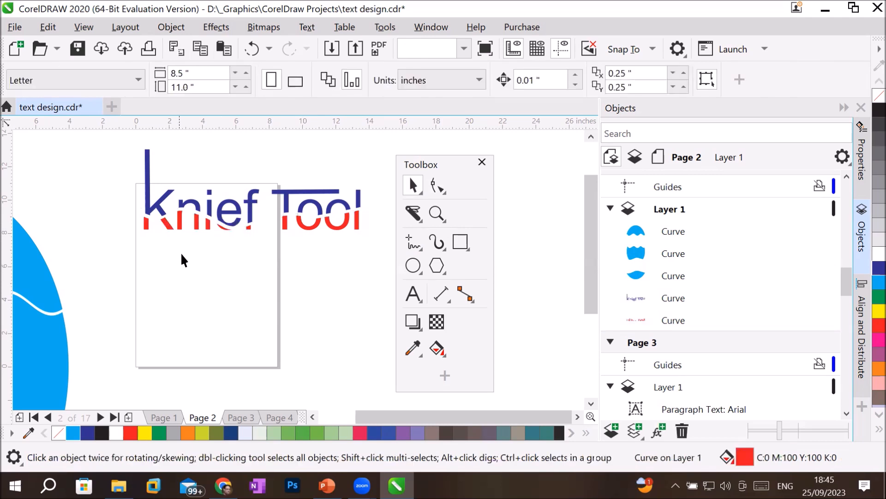
pyautogui.click(167, 224)
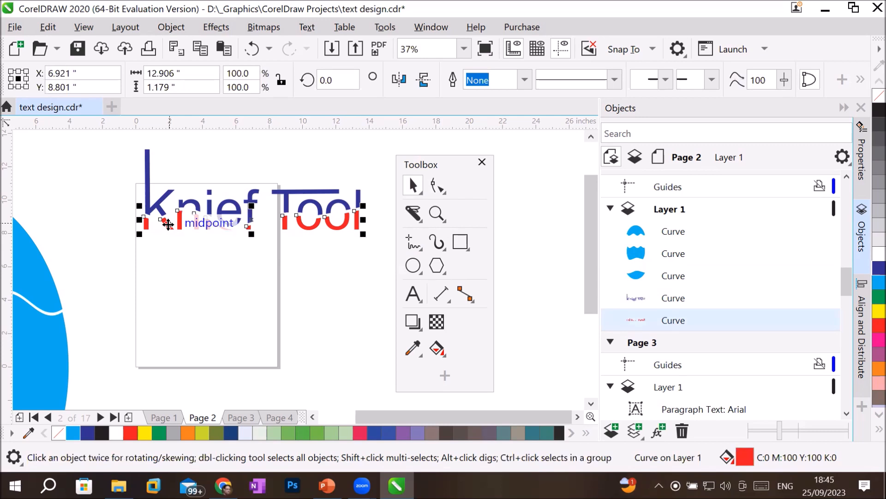
pyautogui.rightClick(167, 224)
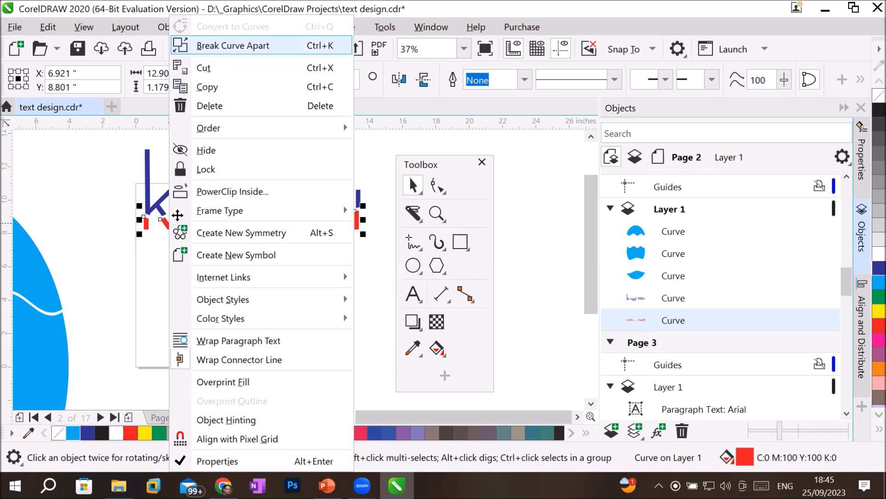
pyautogui.click(179, 215)
pyautogui.rightClick(180, 216)
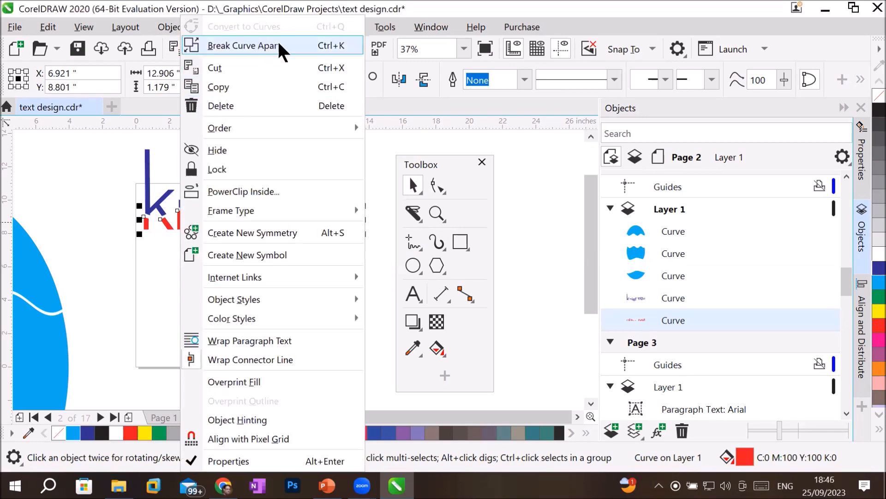
pyautogui.click(338, 45)
pyautogui.click(205, 266)
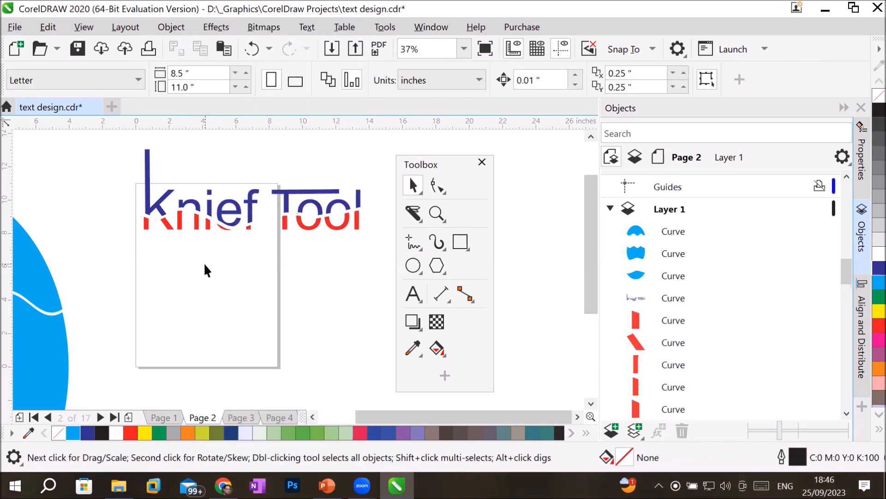
# Step: Recolour the lower pieces: K's stem yellow-green (C26 M0 Y100 K0), K's leg green, and n's right leg olive (C59 M33 Y100 K13)
pyautogui.click(168, 226)
pyautogui.click(145, 225)
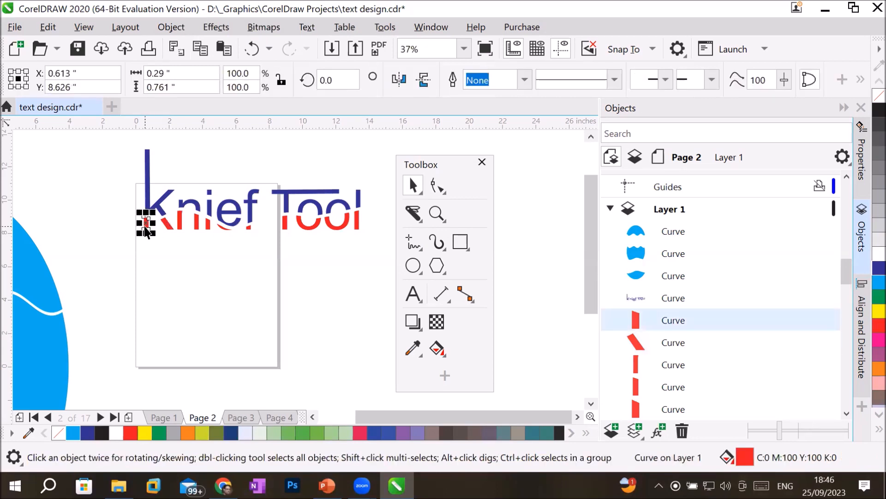
pyautogui.click(202, 428)
pyautogui.click(162, 226)
pyautogui.click(154, 427)
pyautogui.click(196, 221)
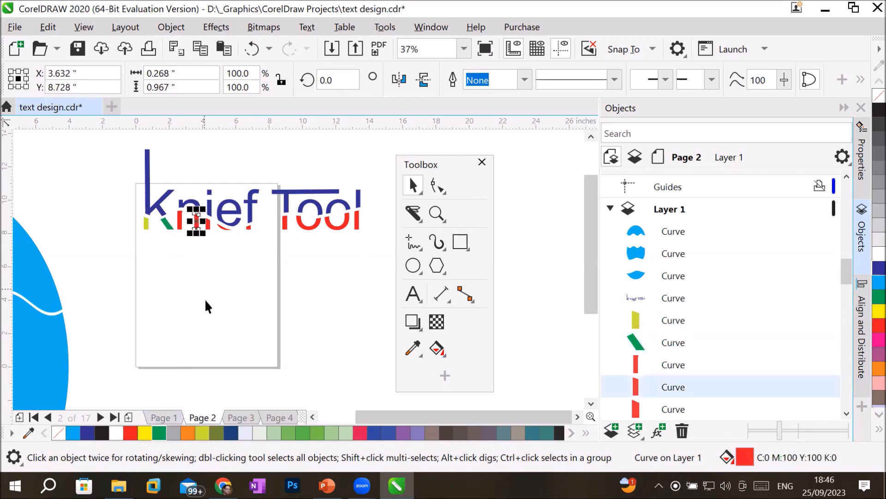
pyautogui.click(214, 429)
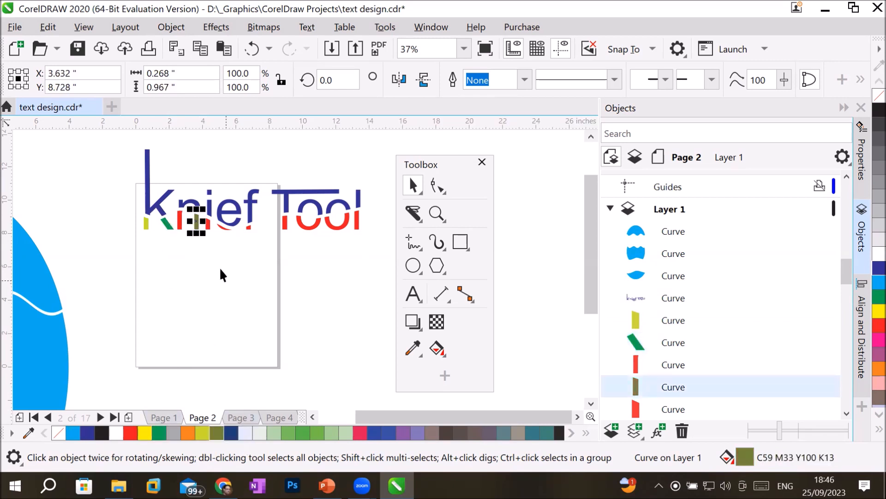
pyautogui.click(224, 334)
pyautogui.scroll(5, 134, 213)
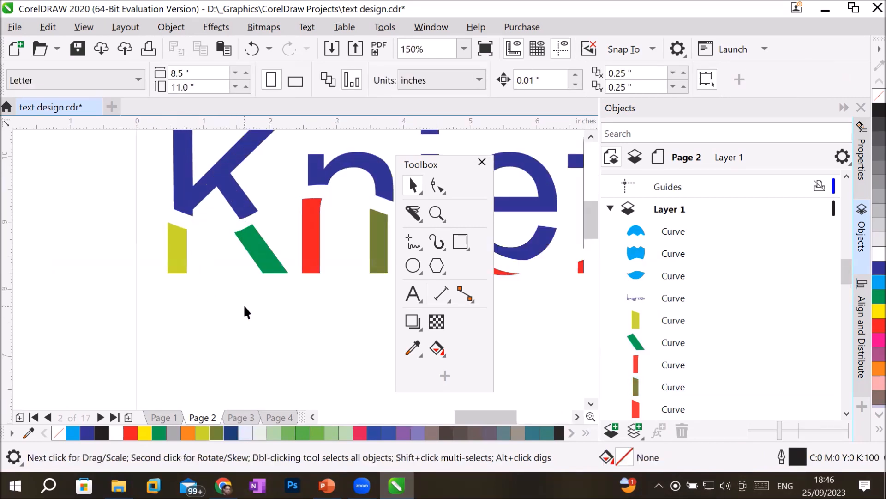
pyautogui.scroll(-2, 244, 306)
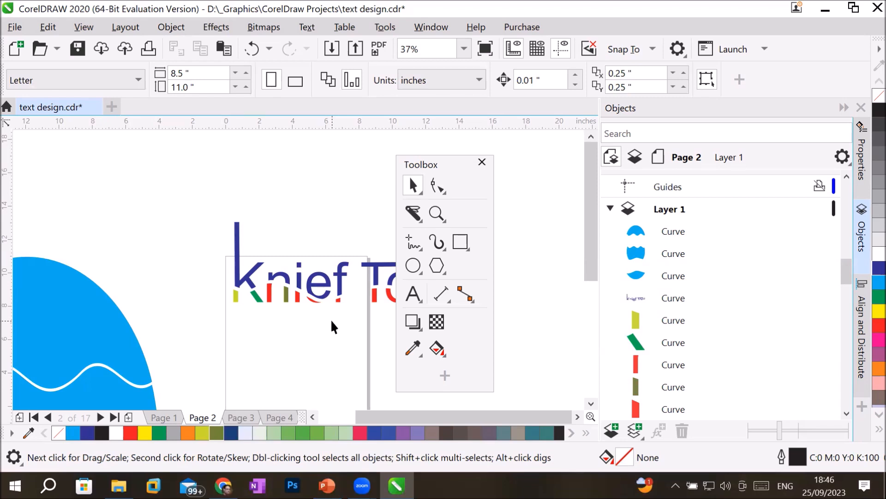
# Step: Select the upper half and several recoloured lower pieces one by one to examine which parts are separate objects
pyautogui.click(259, 273)
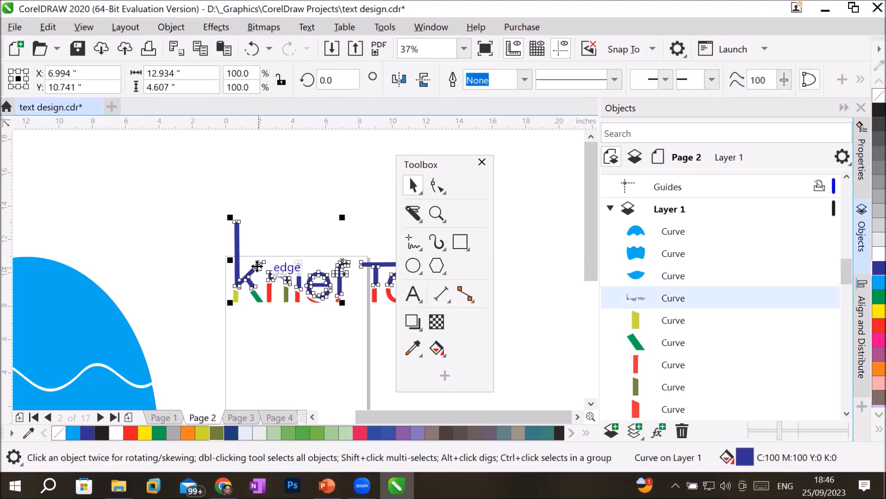
pyautogui.click(285, 295)
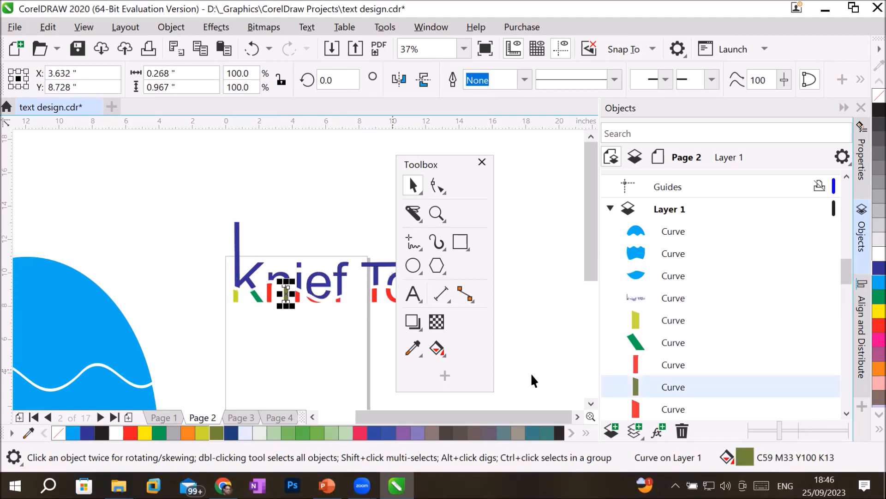
pyautogui.click(236, 293)
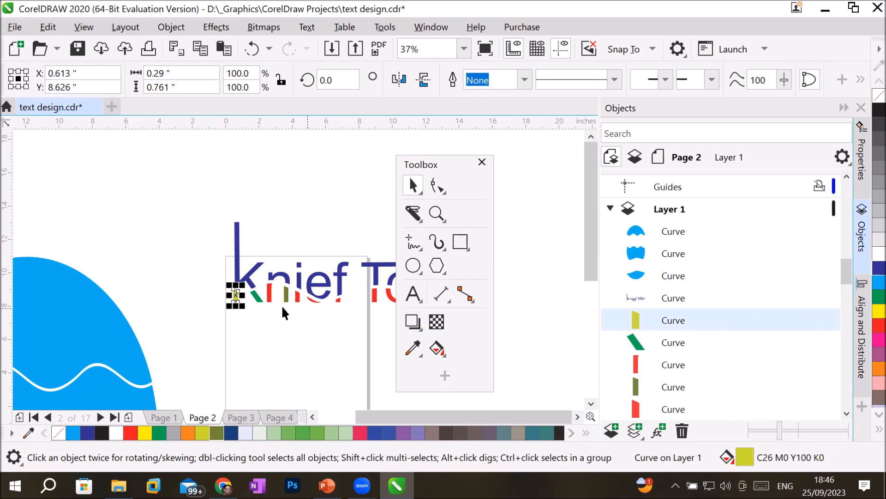
pyautogui.click(634, 338)
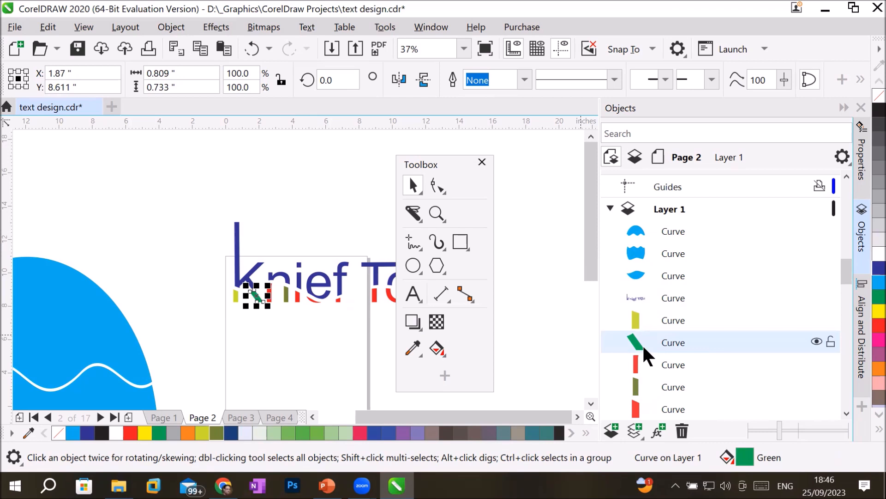
# Step: Move the floating Toolbox clear of the text and fill the upper half with navy (C100 M85 Y23 K12)
pyautogui.click(238, 258)
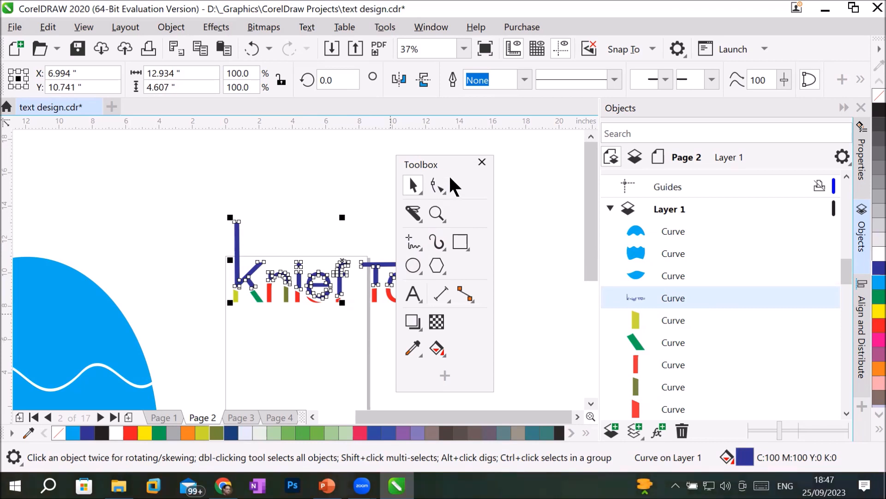
pyautogui.moveTo(438, 161); pyautogui.dragTo(516, 212)
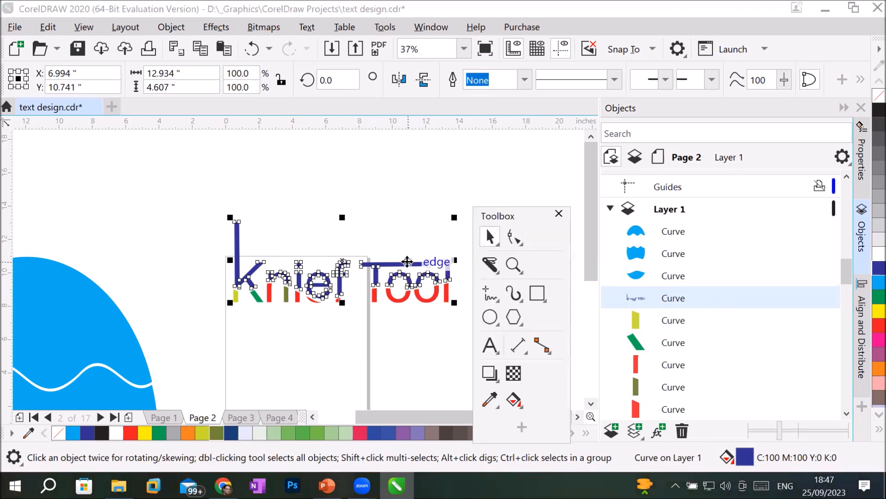
pyautogui.click(417, 234)
pyautogui.click(416, 264)
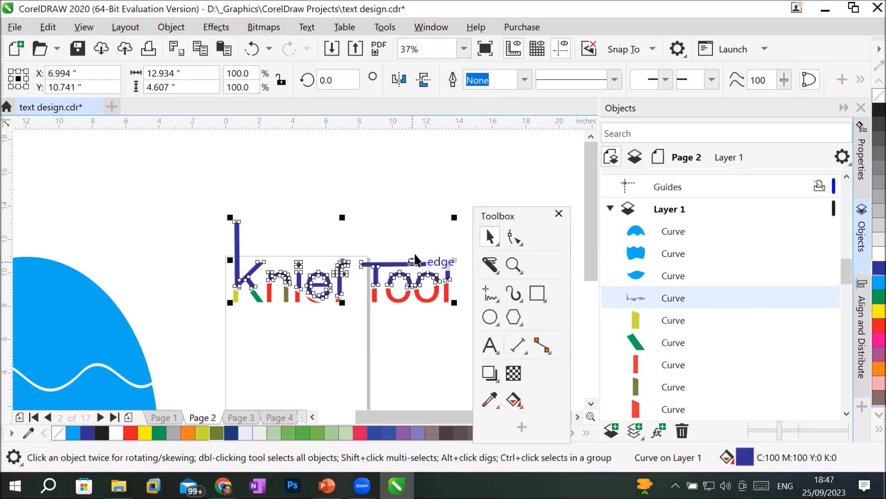
pyautogui.scroll(4, 418, 258)
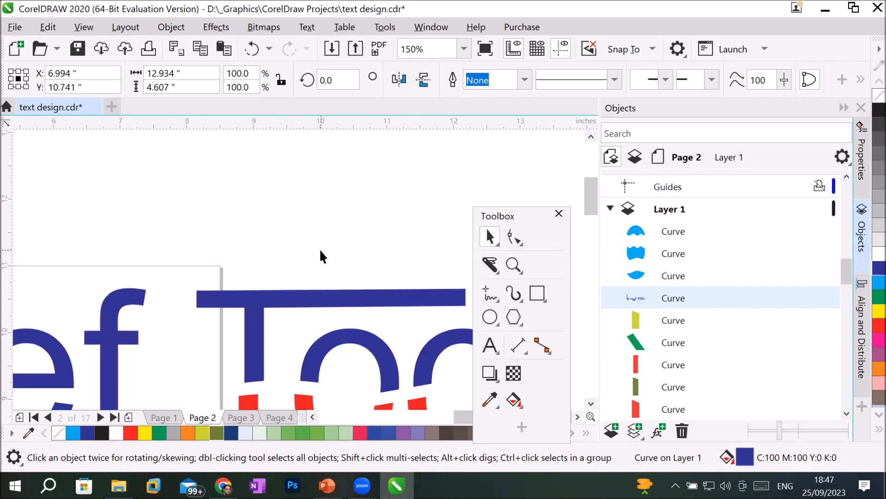
pyautogui.scroll(-4, 323, 253)
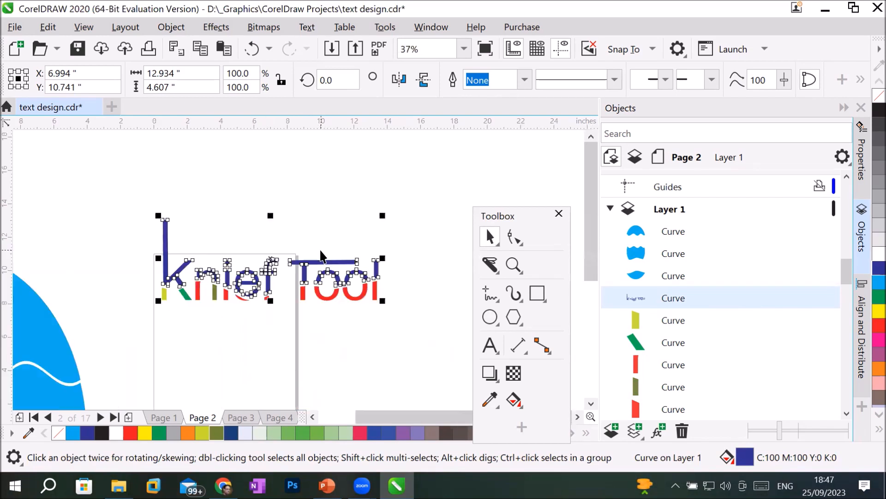
pyautogui.click(349, 434)
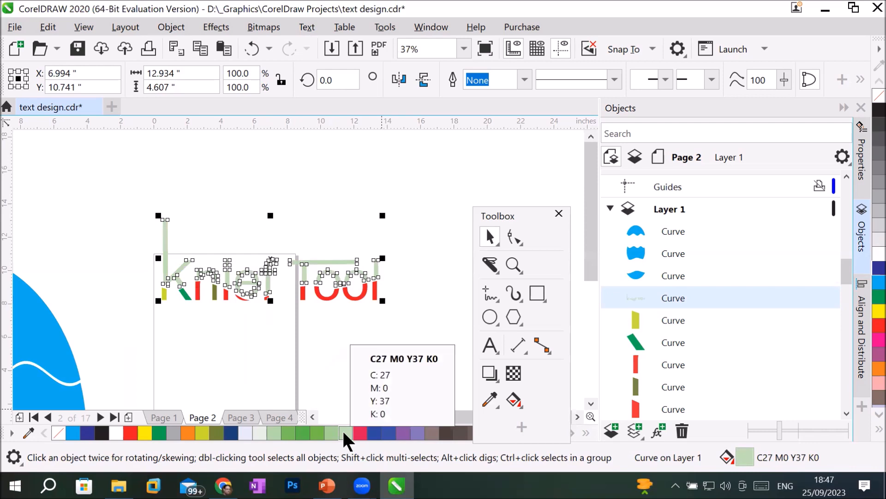
pyautogui.click(231, 433)
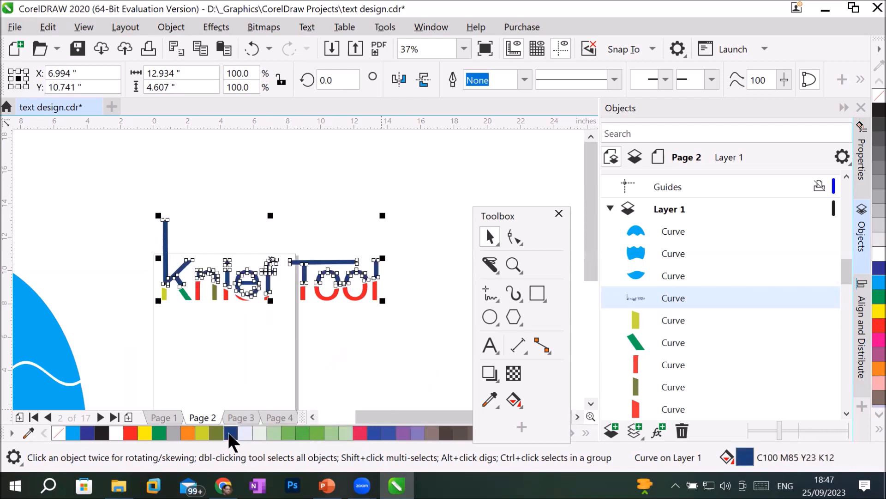
pyautogui.click(197, 373)
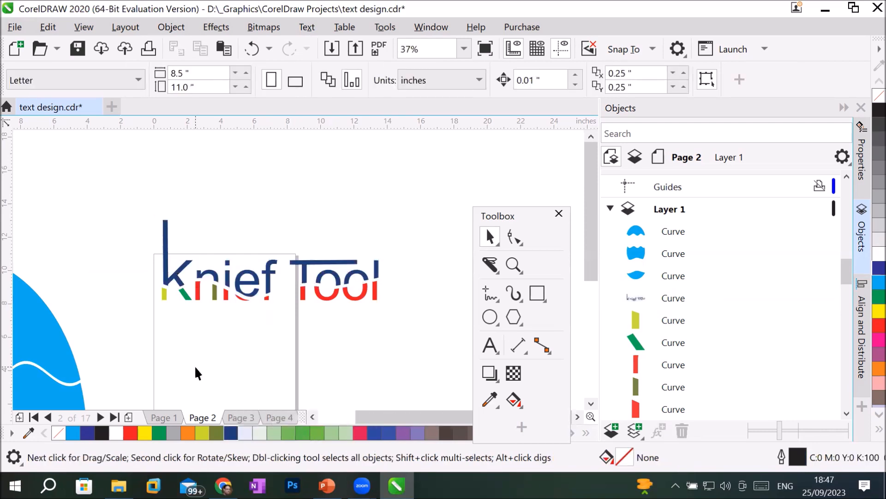
# Step: Break the navy upper half of the text apart into individual letter curves and deselect them
pyautogui.click(306, 261)
pyautogui.rightClick(307, 261)
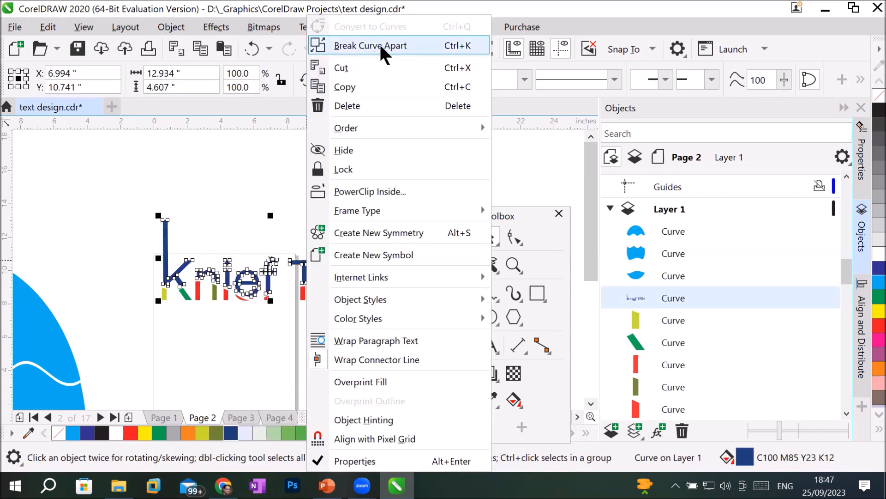
pyautogui.hotkey('ctrl', 'u')
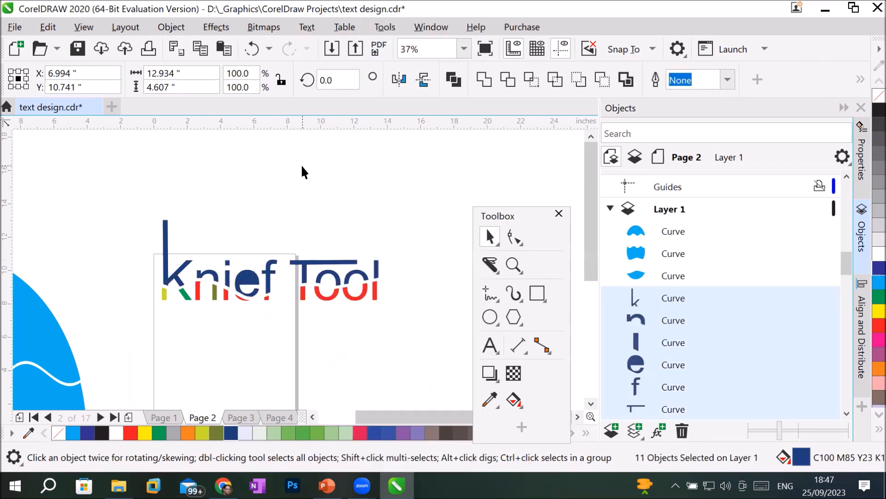
pyautogui.click(301, 168)
# Step: Fill the upper piece of the letter T with purple (C54 M79 Y0 K0)
pyautogui.click(336, 259)
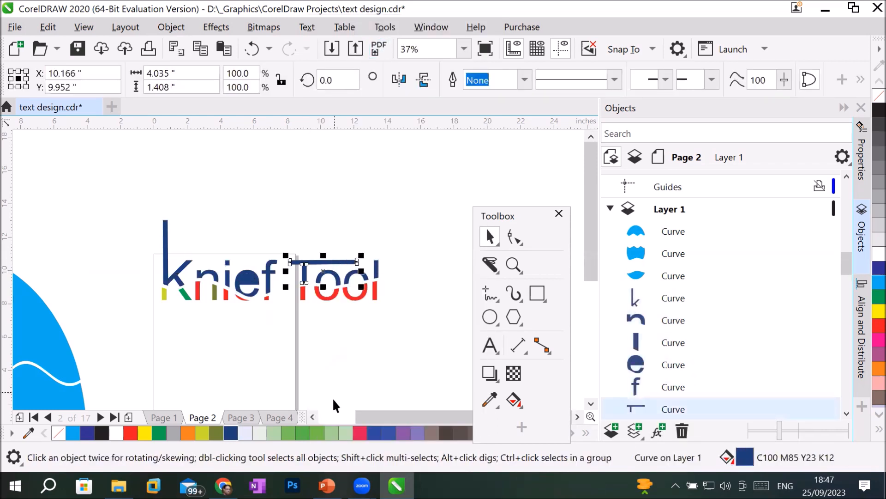
pyautogui.click(342, 429)
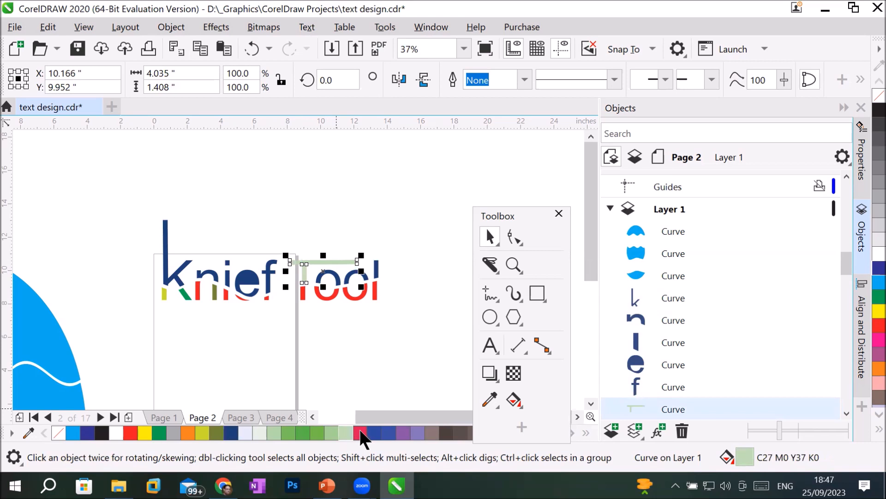
pyautogui.click(398, 433)
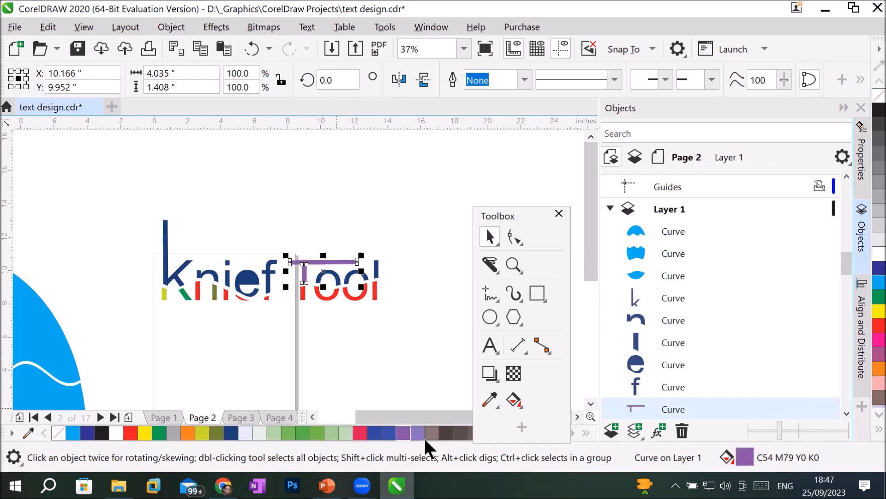
# Step: Try several palette colours on the upper piece of the letter k, settle on red, and deselect it
pyautogui.click(167, 245)
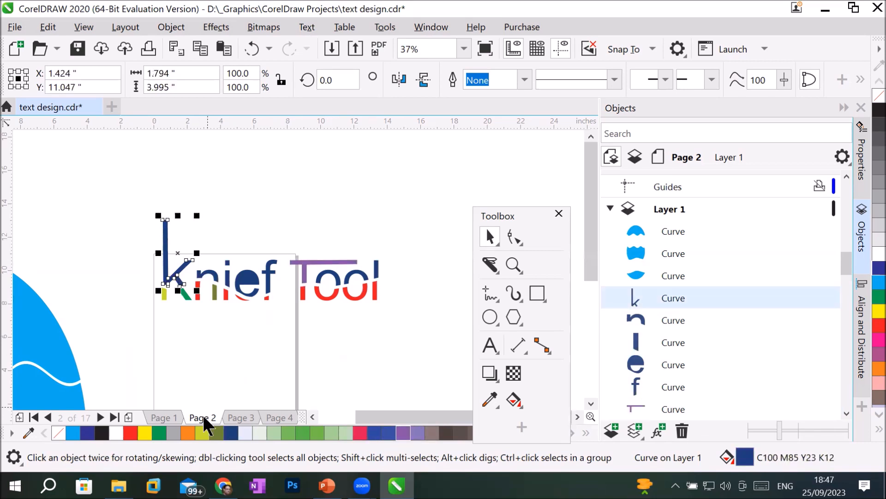
pyautogui.click(201, 431)
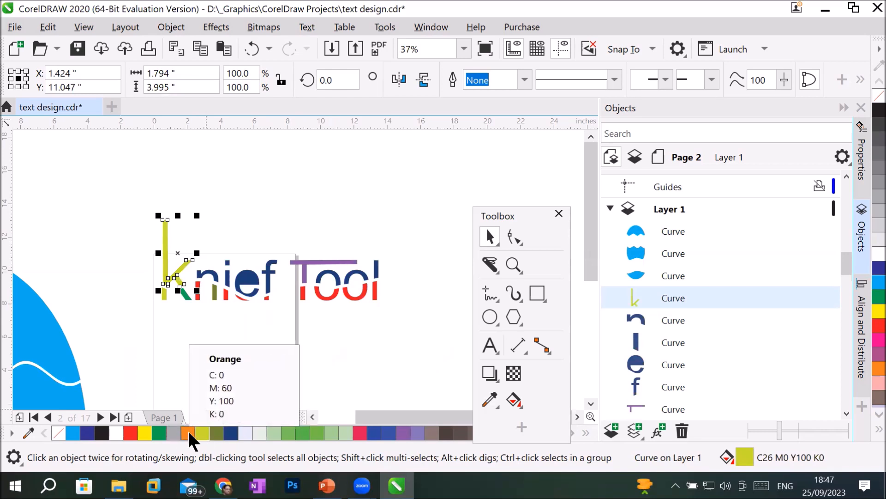
pyautogui.click(186, 431)
pyautogui.click(159, 430)
pyautogui.click(145, 432)
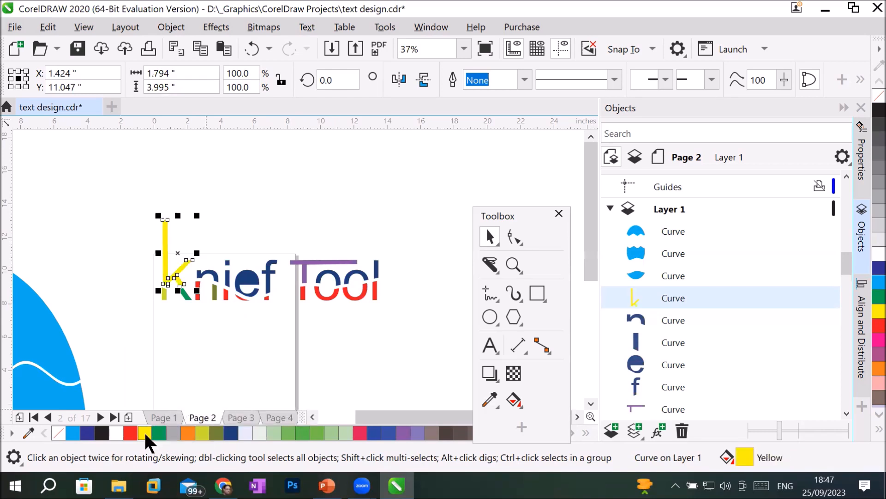
pyautogui.click(126, 434)
pyautogui.click(153, 367)
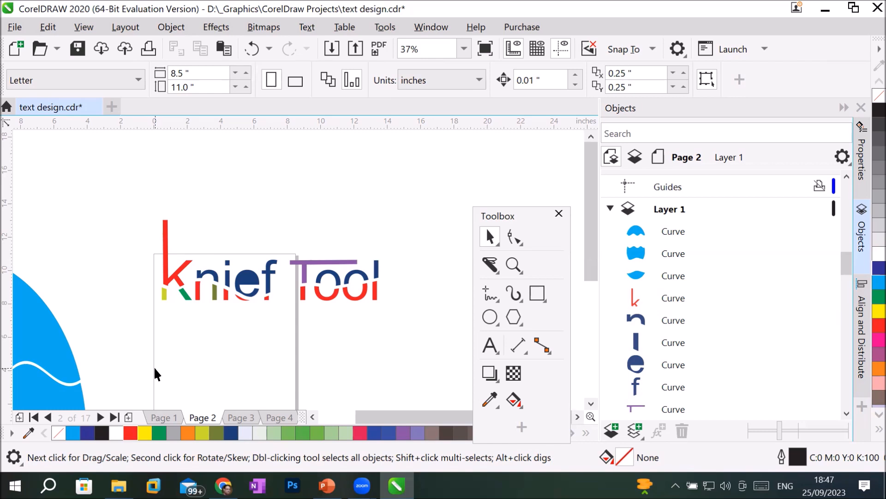
# Step: Move all the sliced text pieces lower on the page and add the artistic text "Heading" above them
pyautogui.moveTo(142, 187); pyautogui.dragTo(399, 341)
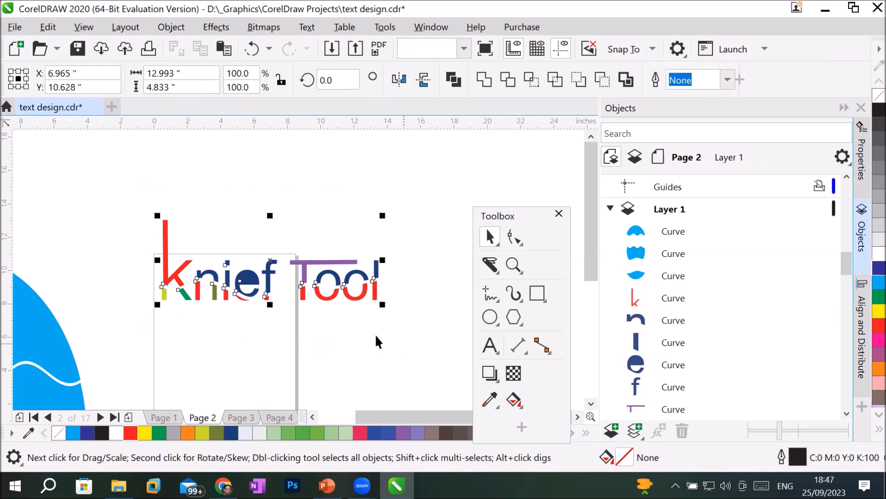
pyautogui.moveTo(333, 293); pyautogui.dragTo(279, 378)
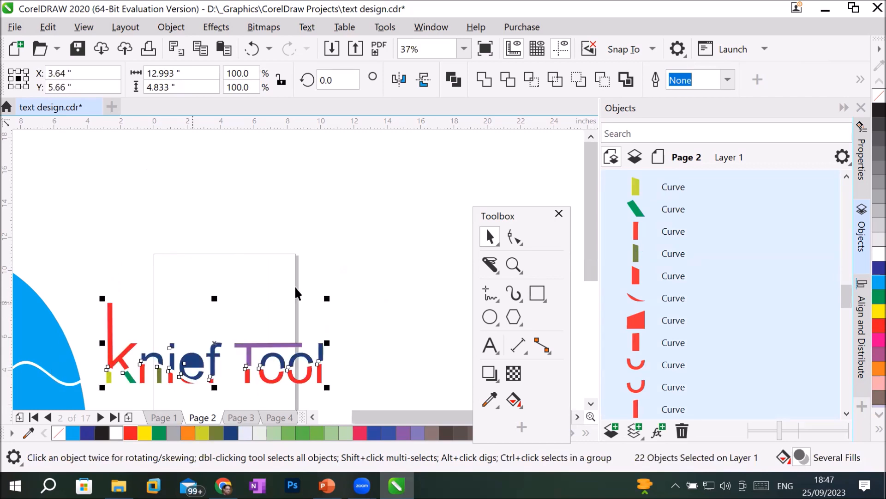
pyautogui.click(489, 345)
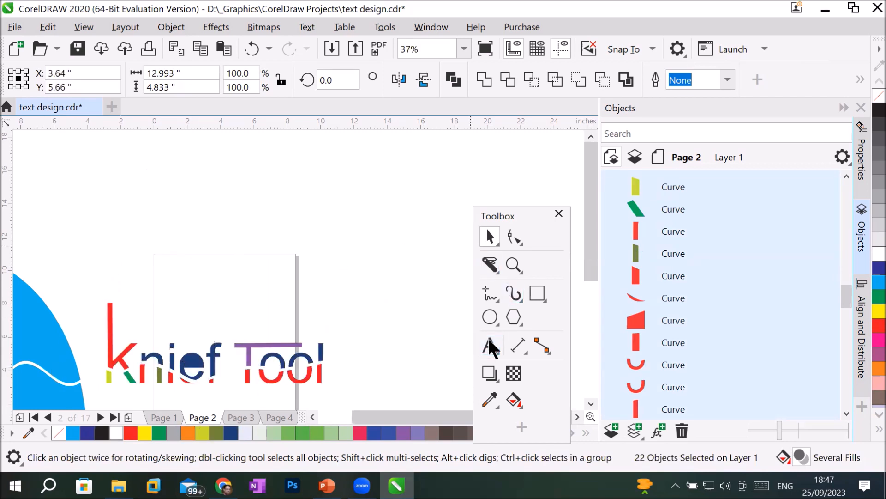
pyautogui.click(190, 184)
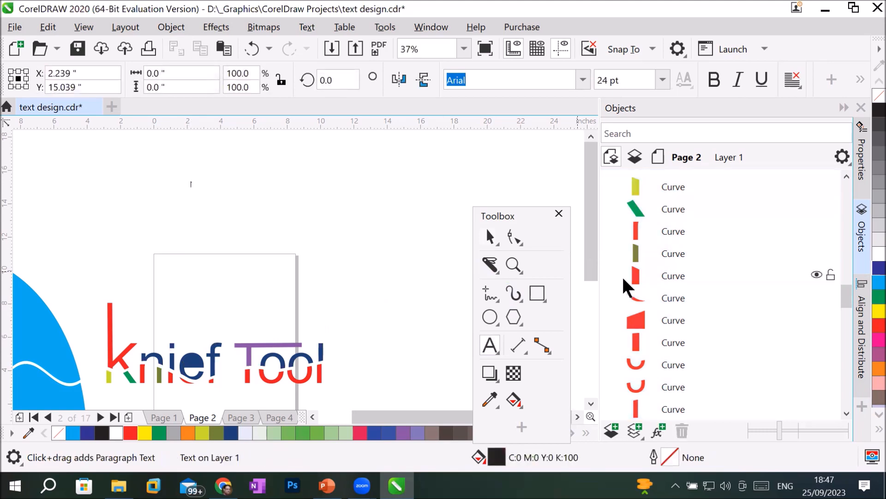
pyautogui.write('Heading')
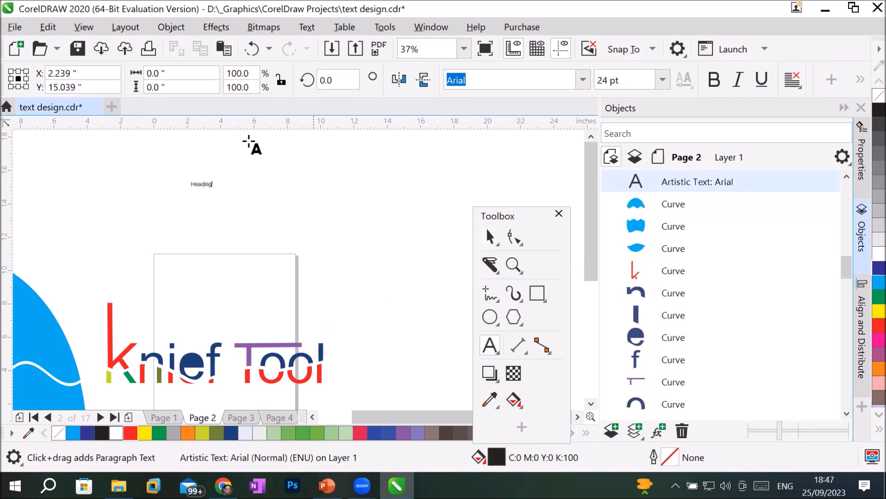
# Step: Enlarge the "Heading" text to about 10 inches wide (about 202 pt) and move it farther from the sliced text
pyautogui.click(491, 237)
pyautogui.moveTo(213, 196); pyautogui.dragTo(362, 253)
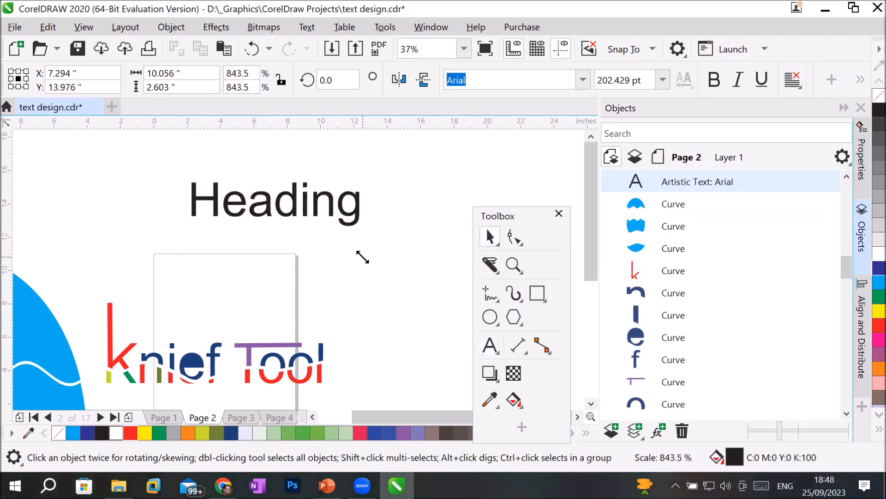
pyautogui.rightClick(318, 202)
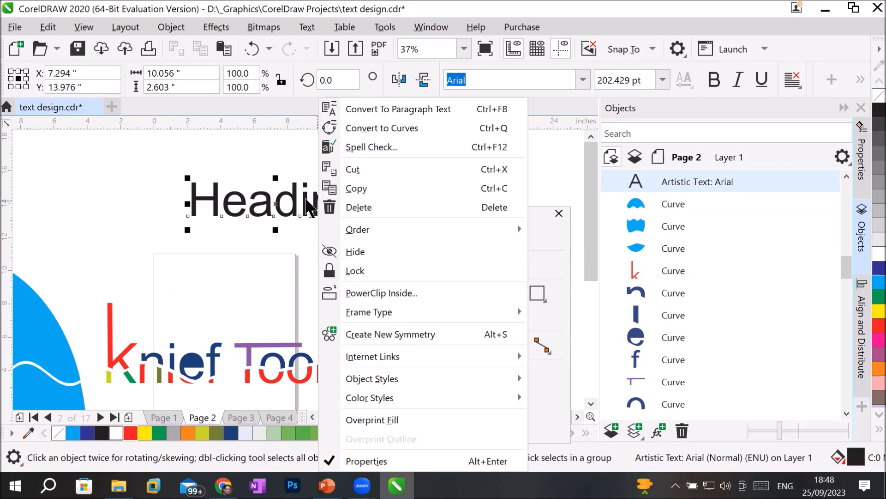
pyautogui.click(251, 162)
pyautogui.moveTo(271, 204); pyautogui.dragTo(220, 182)
# Step: Convert the "Heading" text to curves and examine its nodes with the Shape tool
pyautogui.rightClick(221, 181)
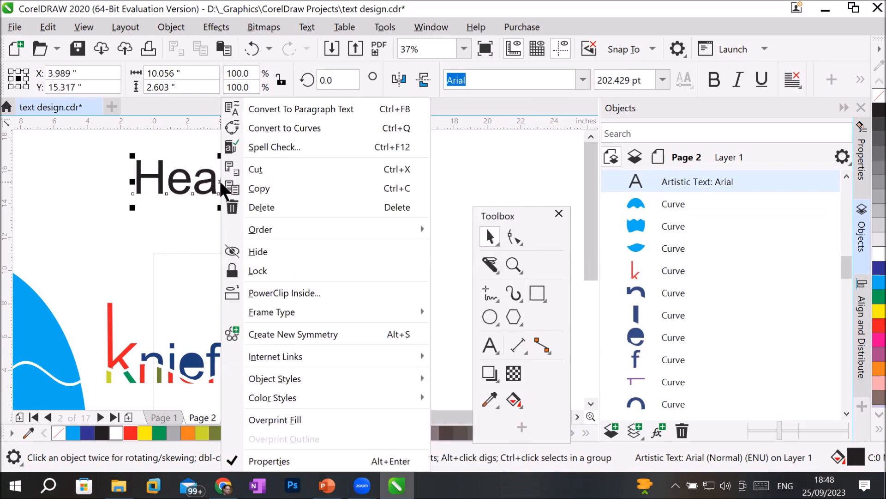
pyautogui.click(317, 131)
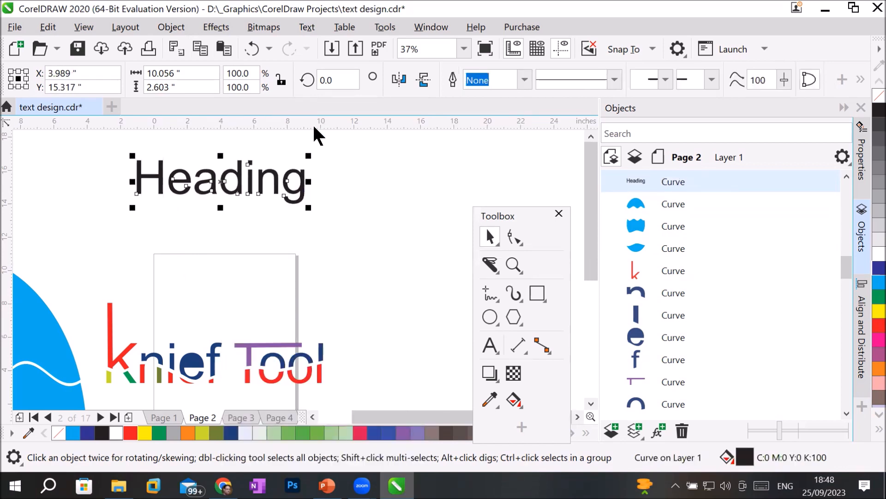
pyautogui.click(511, 234)
pyautogui.scroll(2, 229, 172)
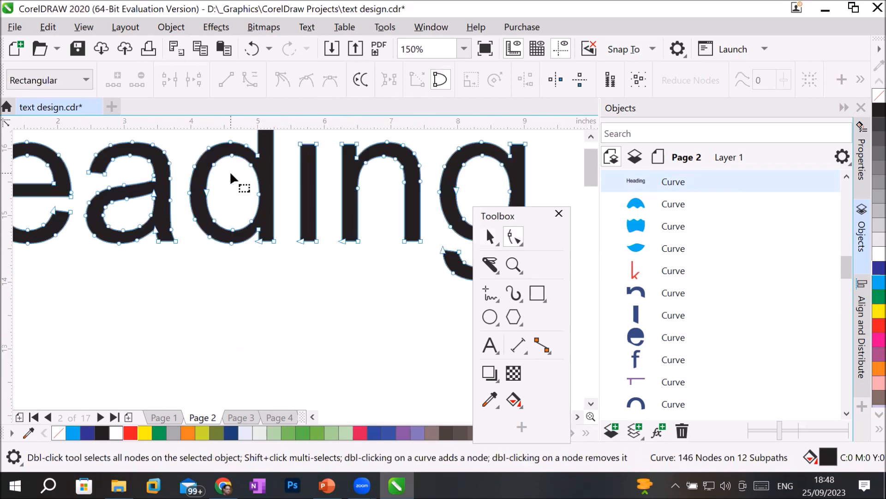
pyautogui.scroll(-2, 229, 171)
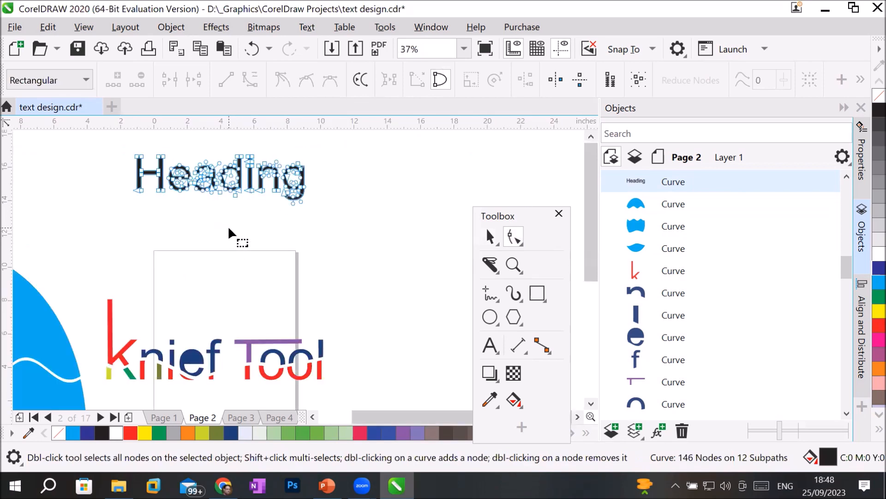
# Step: Break the "Heading" curve apart into separate letter curves and deselect them
pyautogui.click(488, 242)
pyautogui.click(271, 241)
pyautogui.click(235, 177)
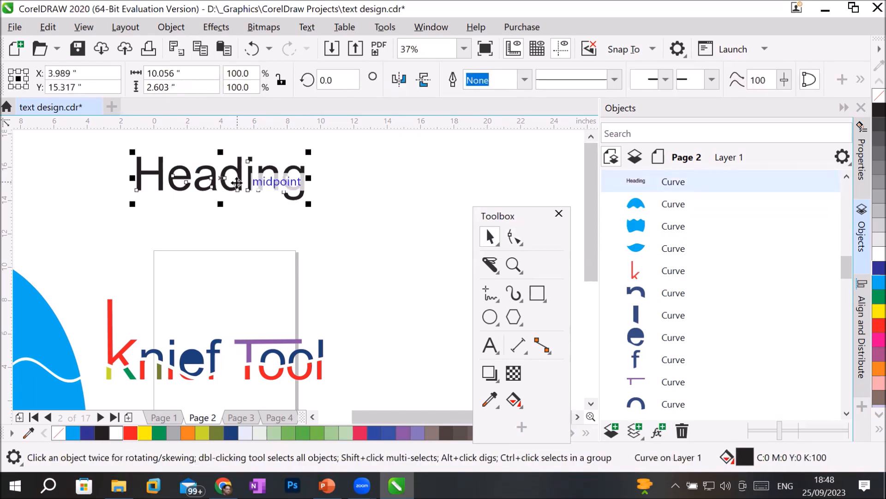
pyautogui.rightClick(236, 182)
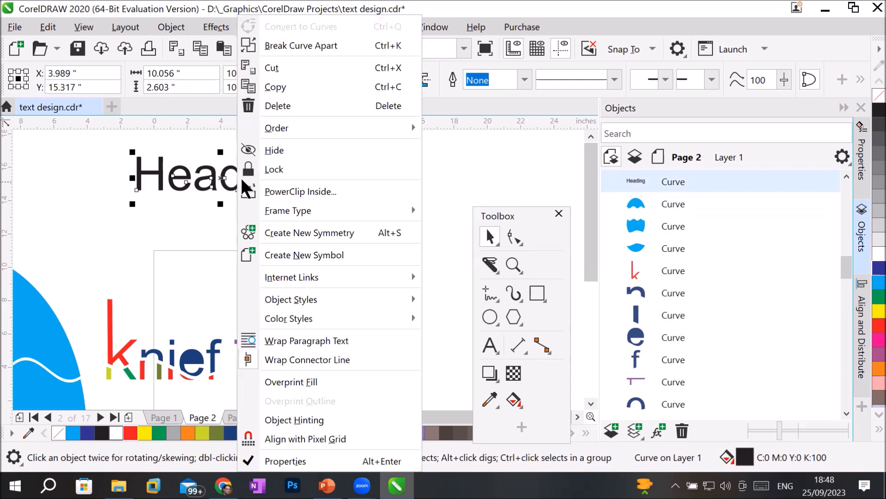
pyautogui.click(312, 44)
pyautogui.click(210, 226)
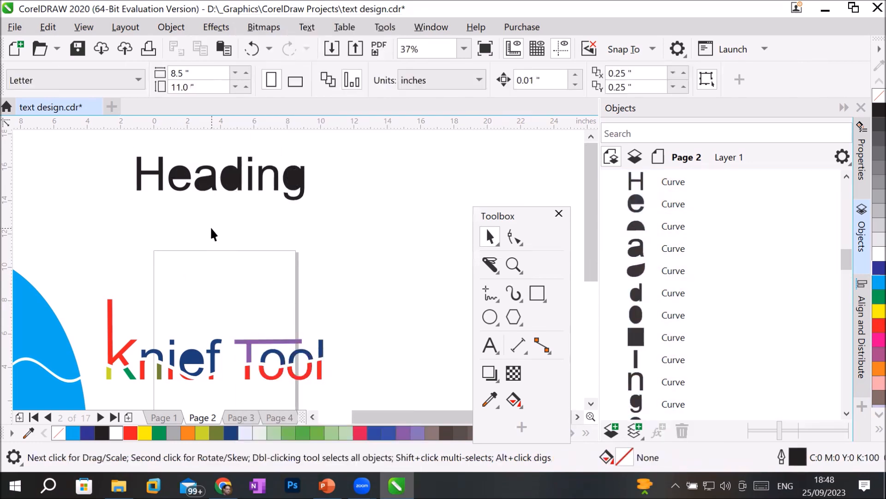
# Step: Move the outlines of the letters g and d below the word, off their filled inner shapes
pyautogui.click(180, 182)
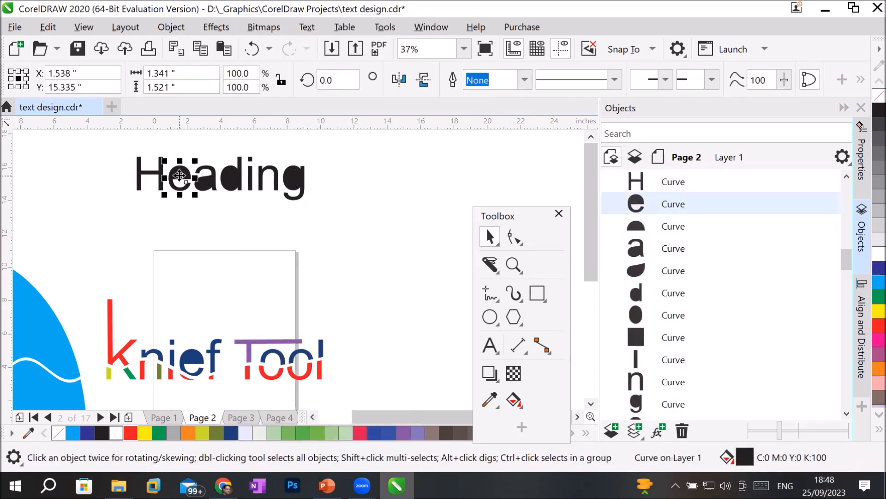
pyautogui.click(300, 189)
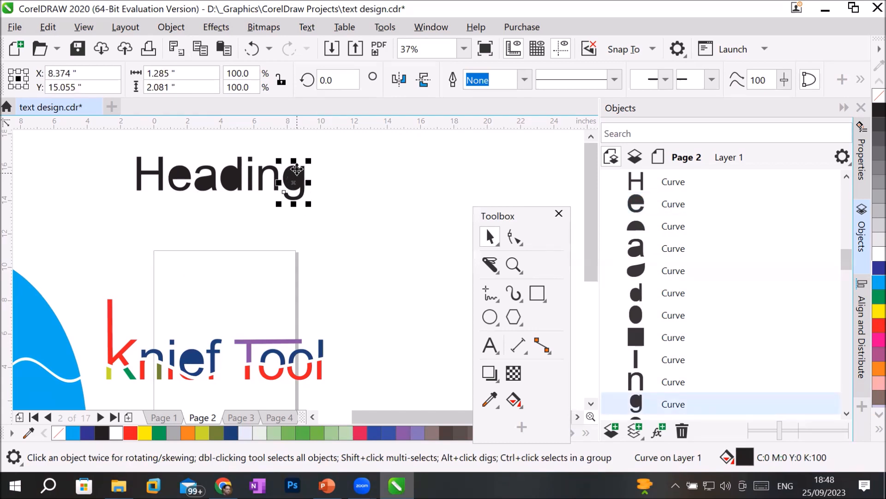
pyautogui.scroll(4, 294, 178)
pyautogui.click(327, 203)
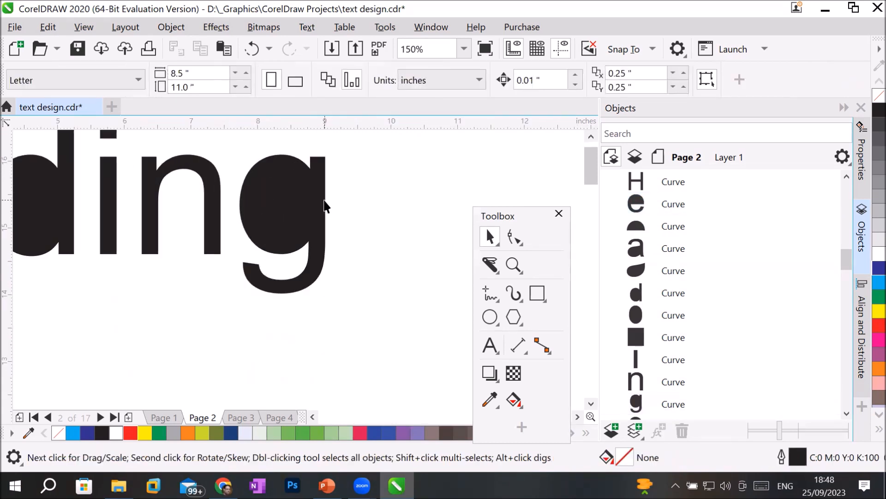
pyautogui.moveTo(325, 205); pyautogui.dragTo(429, 197)
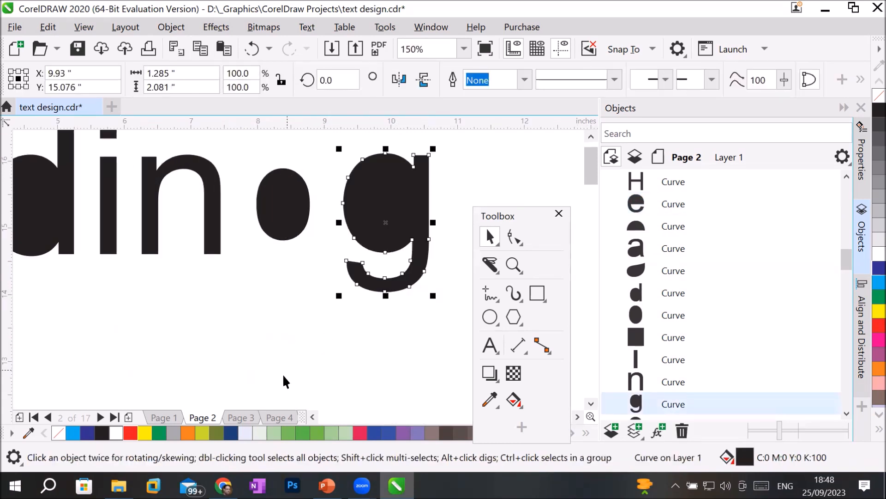
pyautogui.moveTo(364, 225); pyautogui.dragTo(269, 329)
pyautogui.moveTo(42, 231); pyautogui.dragTo(80, 366)
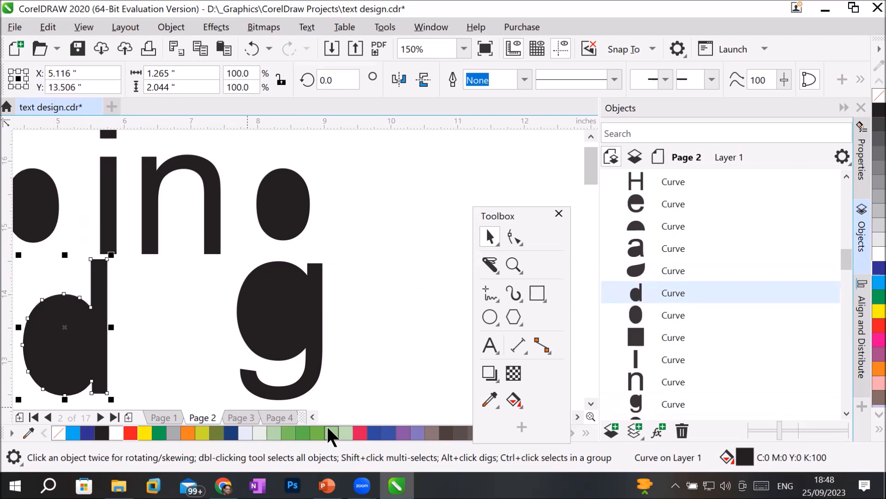
# Step: Reshape the letter H by pulling the outer node of its right leg and the left leg's bottom nodes down about 1.5 inches
pyautogui.click(312, 417)
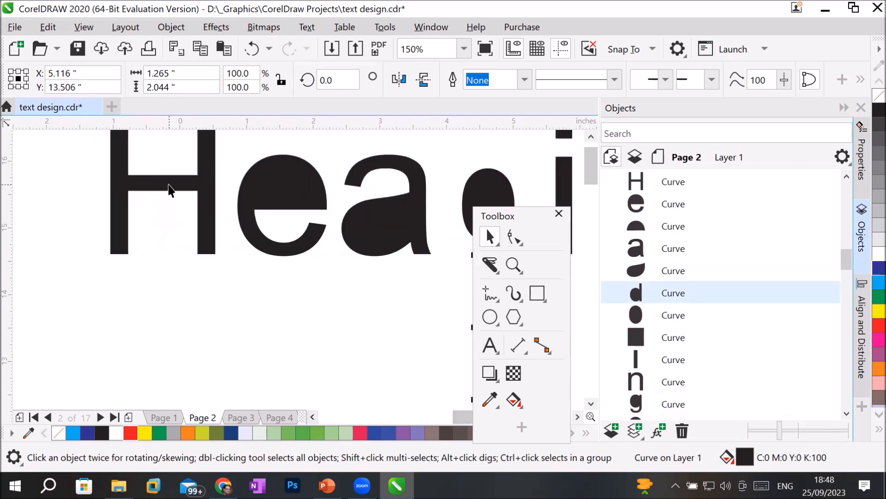
pyautogui.click(170, 188)
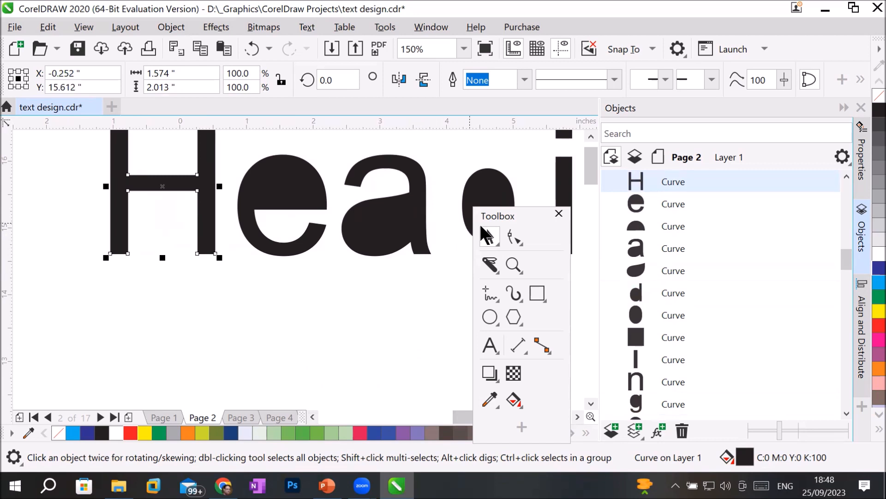
pyautogui.click(515, 238)
pyautogui.moveTo(216, 254); pyautogui.dragTo(213, 356)
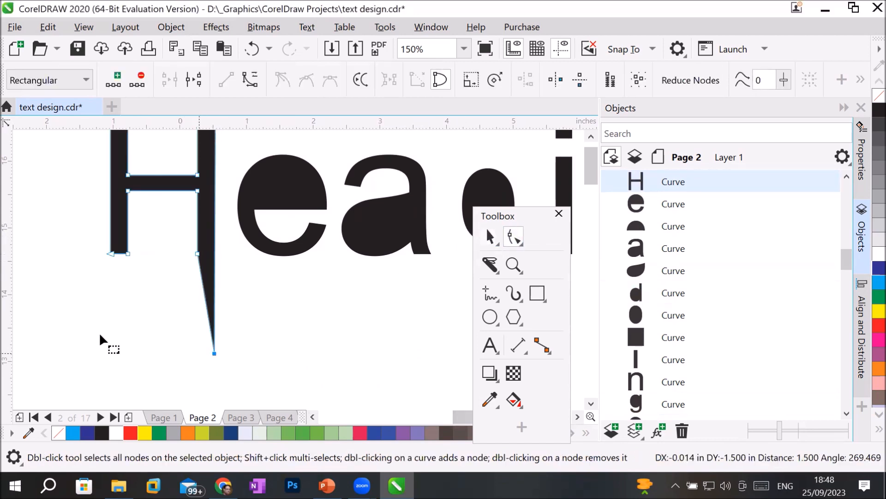
pyautogui.moveTo(91, 242); pyautogui.dragTo(132, 351)
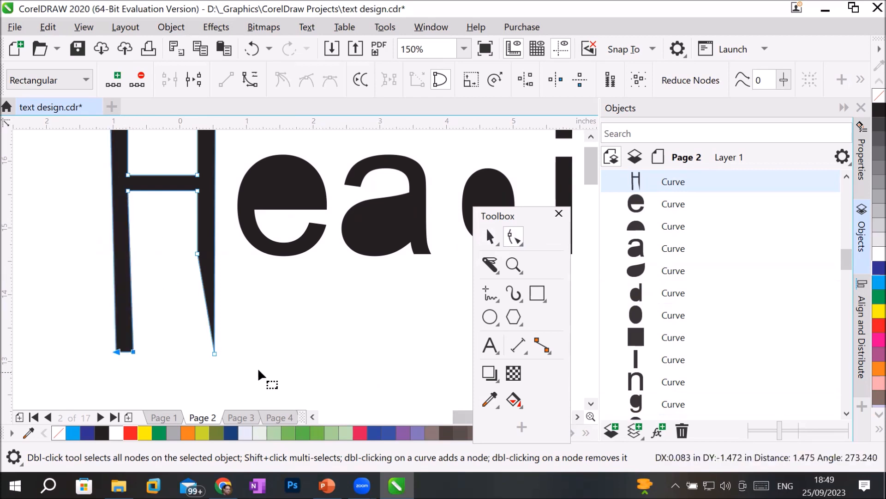
# Step: Fill the letters n and H with red (C0 M100 Y100 K0), a with light blue, and e with dark blue (C100 M100 Y0 K0)
pyautogui.scroll(3, 298, 295)
pyautogui.scroll(-6, 313, 256)
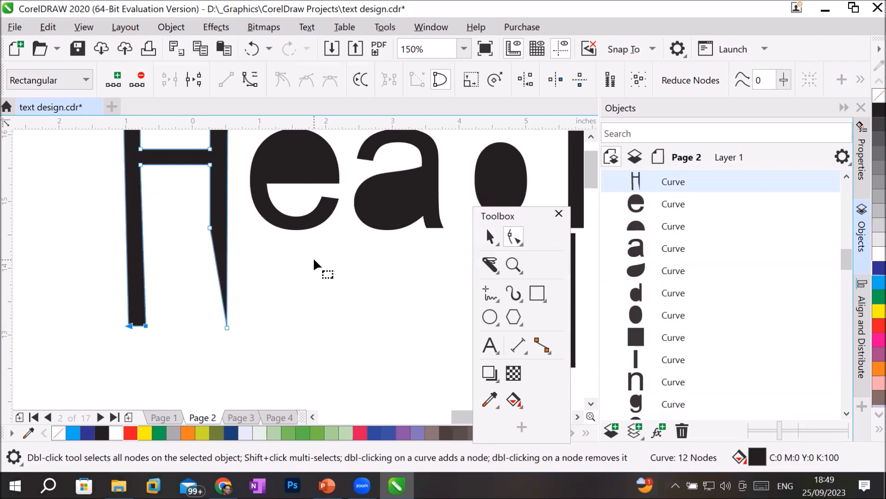
pyautogui.click(403, 235)
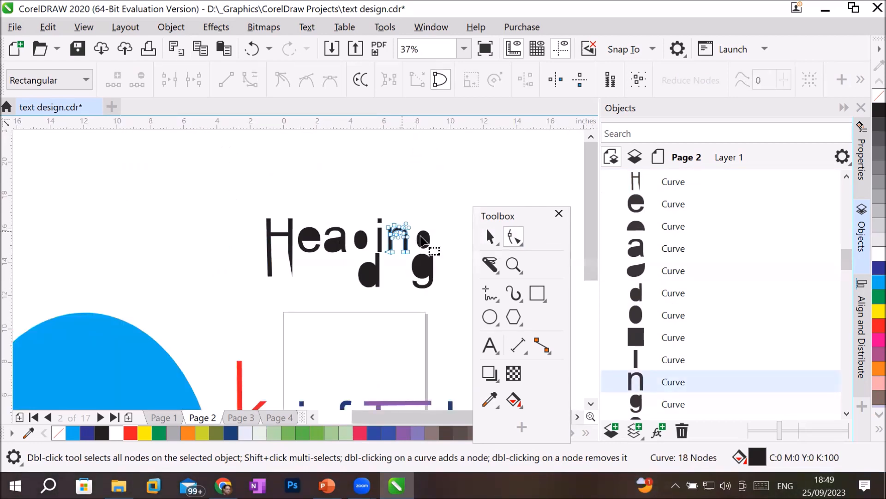
pyautogui.click(879, 326)
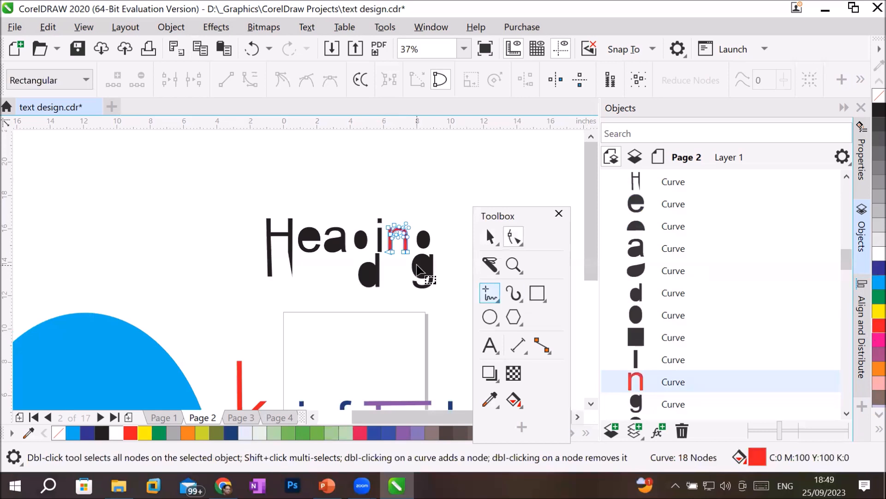
pyautogui.click(342, 240)
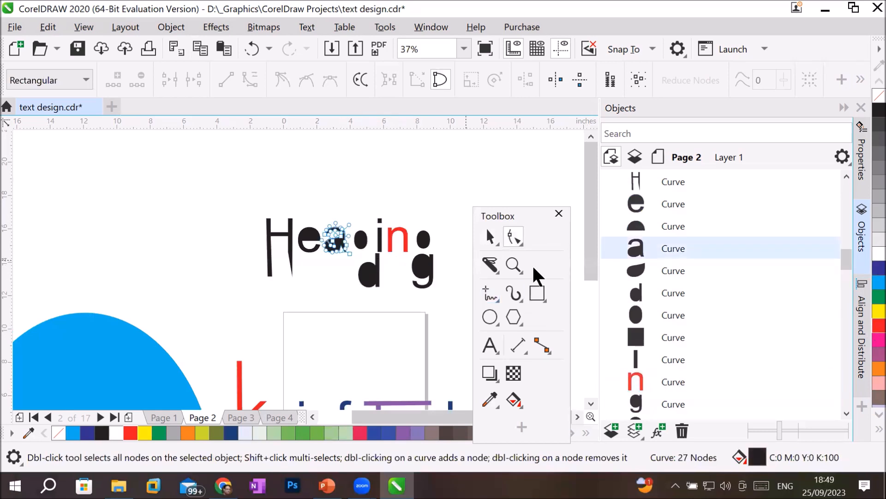
pyautogui.click(313, 242)
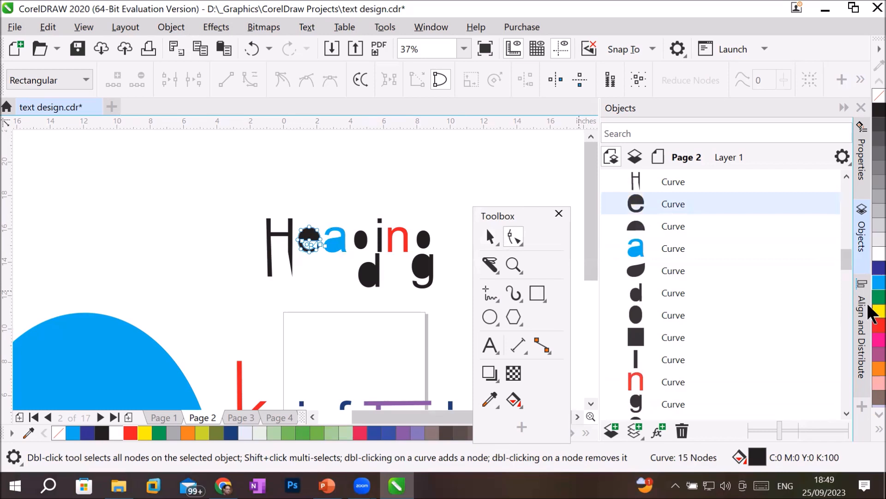
pyautogui.click(879, 268)
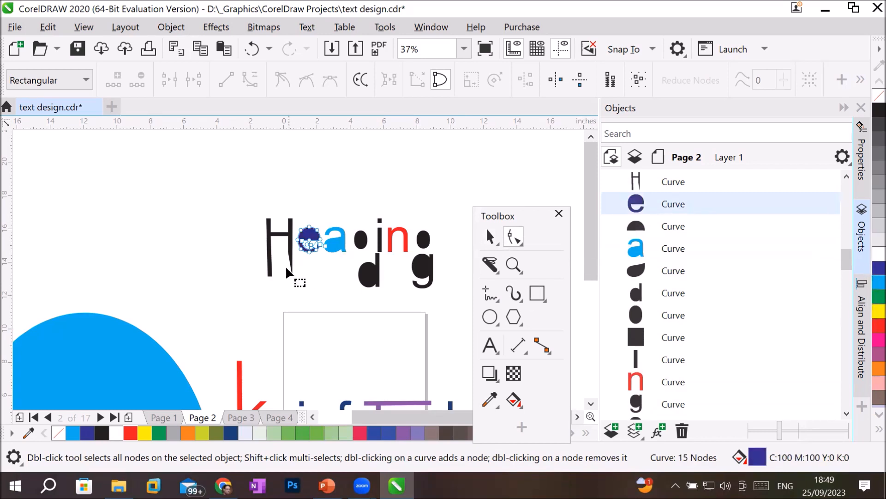
pyautogui.click(270, 247)
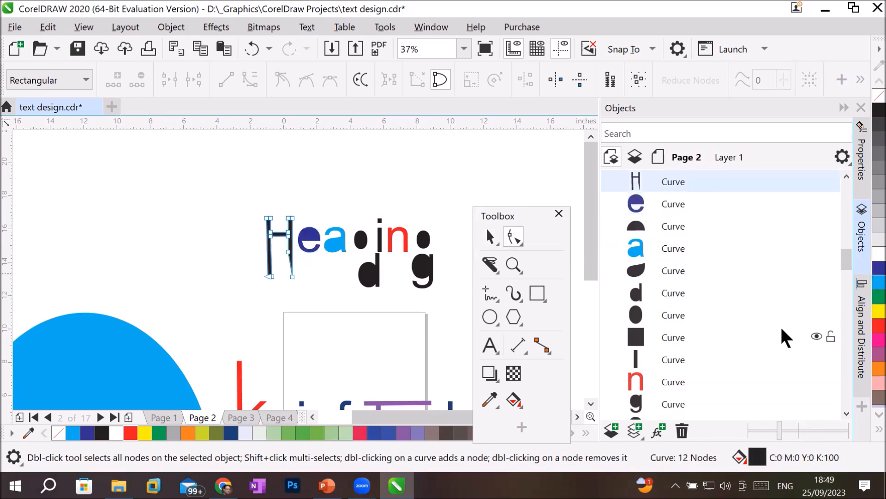
pyautogui.click(878, 326)
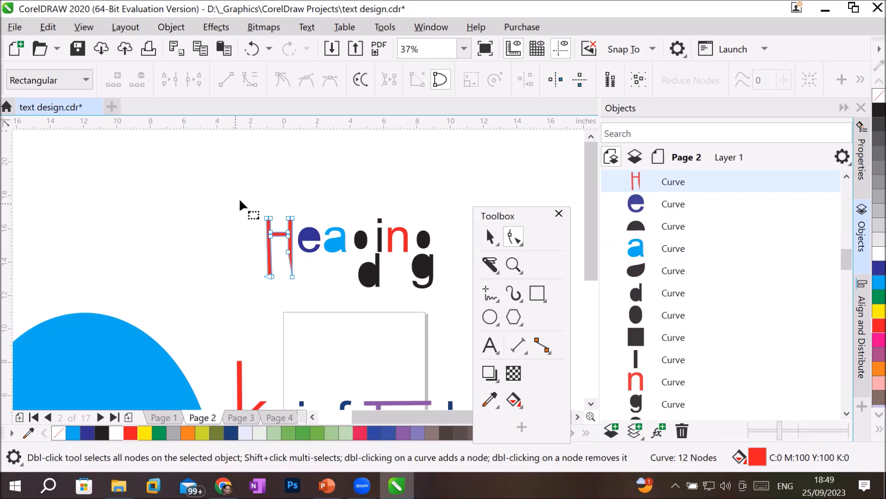
# Step: Delete all the separate letter curves of the broken-apart word "Heading"
pyautogui.moveTo(240, 199); pyautogui.dragTo(448, 319)
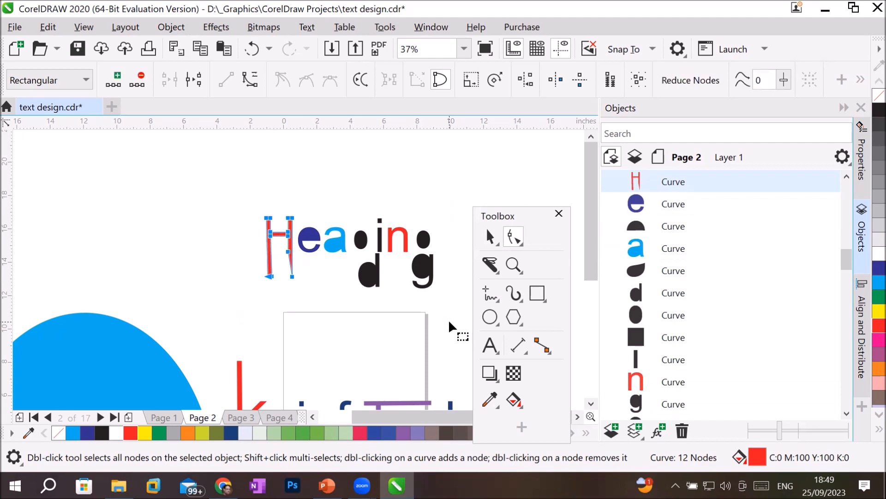
pyautogui.click(490, 238)
pyautogui.moveTo(214, 188); pyautogui.dragTo(459, 309)
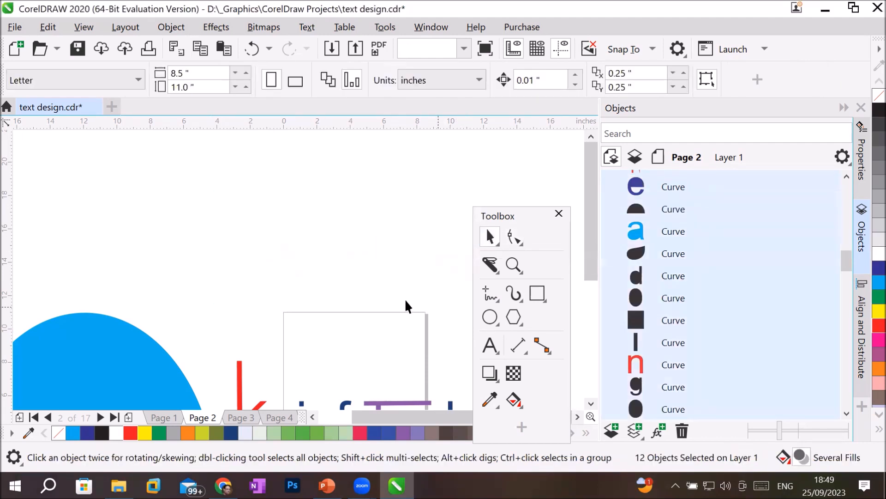
pyautogui.click(406, 305)
# Step: Add the artistic text "Heading" above the page, enlarged to about 181 pt, and slightly widen its letter spacing
pyautogui.click(490, 345)
pyautogui.click(237, 211)
pyautogui.write('Heading')
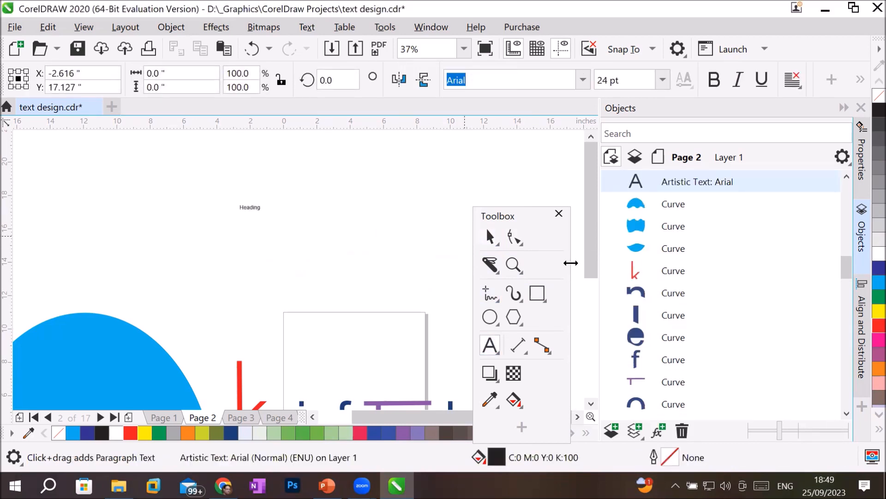
pyautogui.click(490, 238)
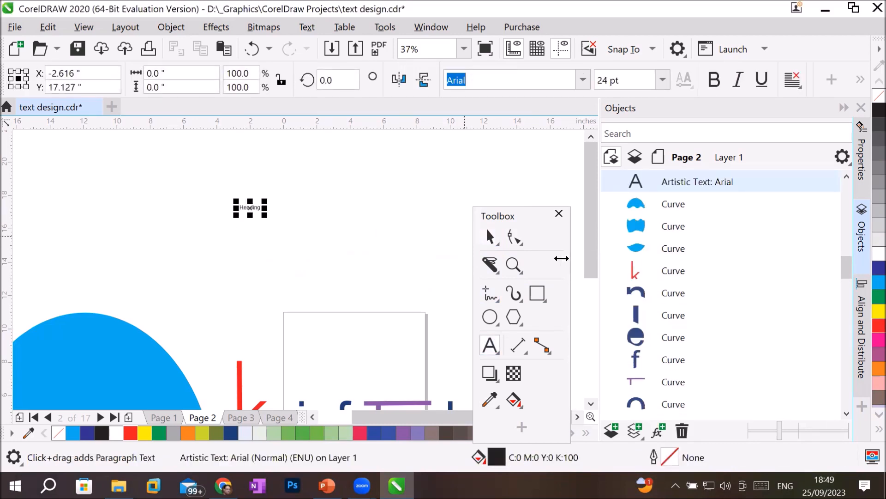
pyautogui.moveTo(264, 214); pyautogui.dragTo(394, 257)
pyautogui.click(513, 238)
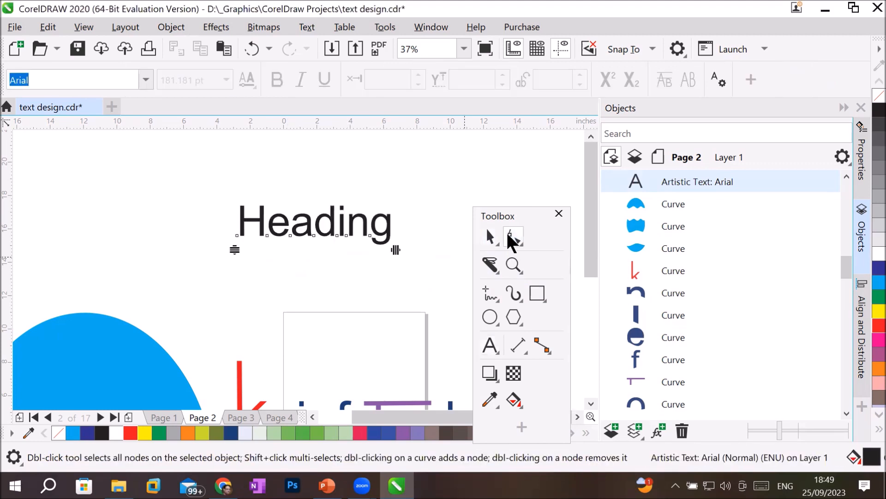
pyautogui.moveTo(396, 249)
pyautogui.mouseDown()
pyautogui.moveTo(454, 252)
pyautogui.moveTo(378, 253)
pyautogui.moveTo(449, 254)
pyautogui.moveTo(391, 258)
pyautogui.mouseUp()
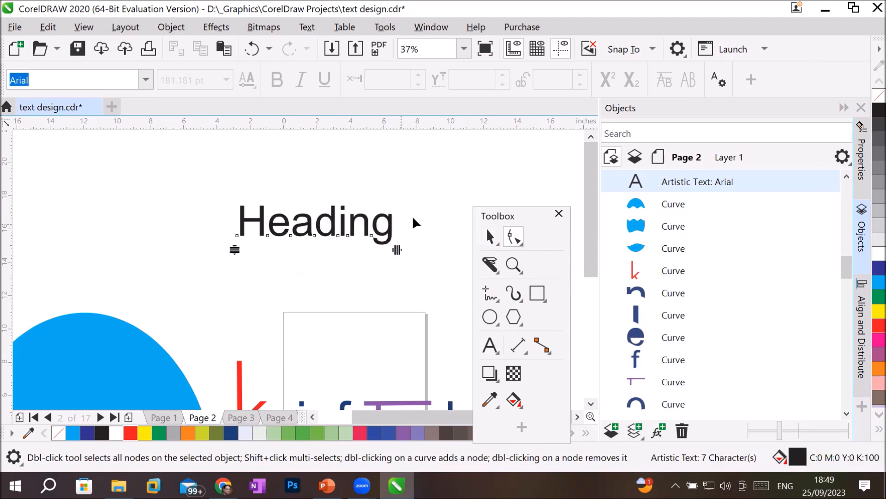
# Step: Convert the "Heading" text to curves, display its nodes with the Shape tool, and undo the conversion
pyautogui.click(490, 236)
pyautogui.click(394, 228)
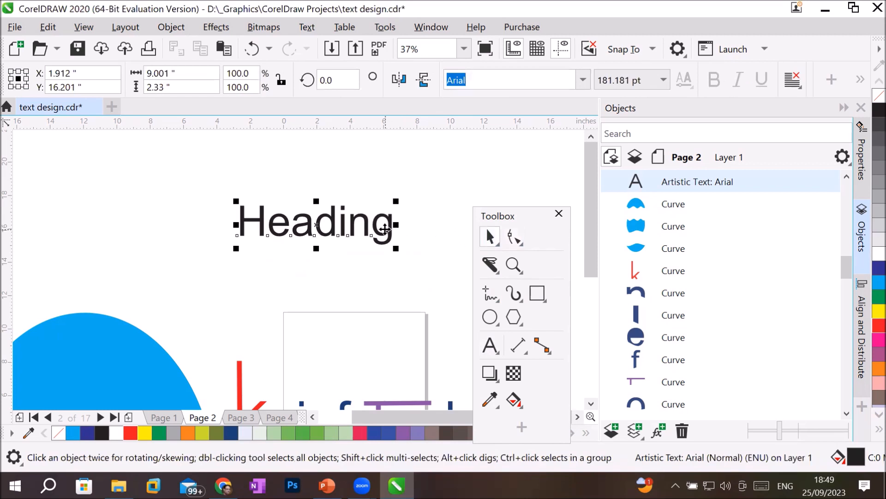
pyautogui.rightClick(386, 229)
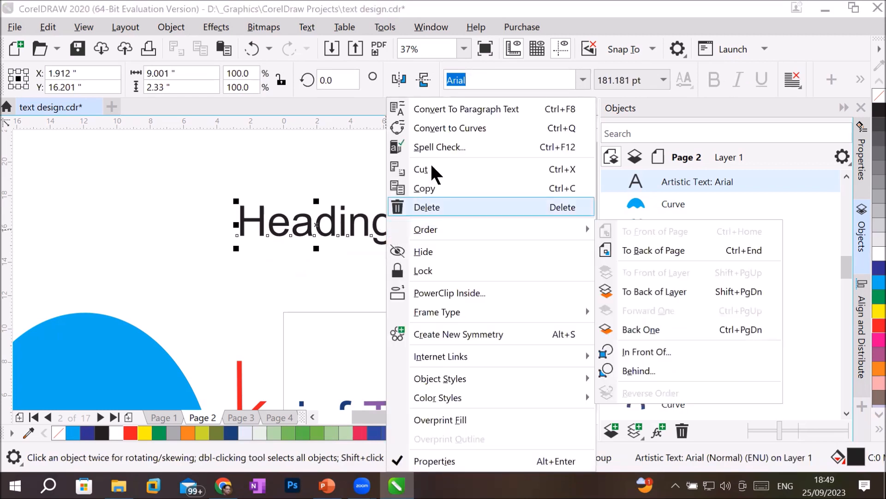
pyautogui.click(501, 126)
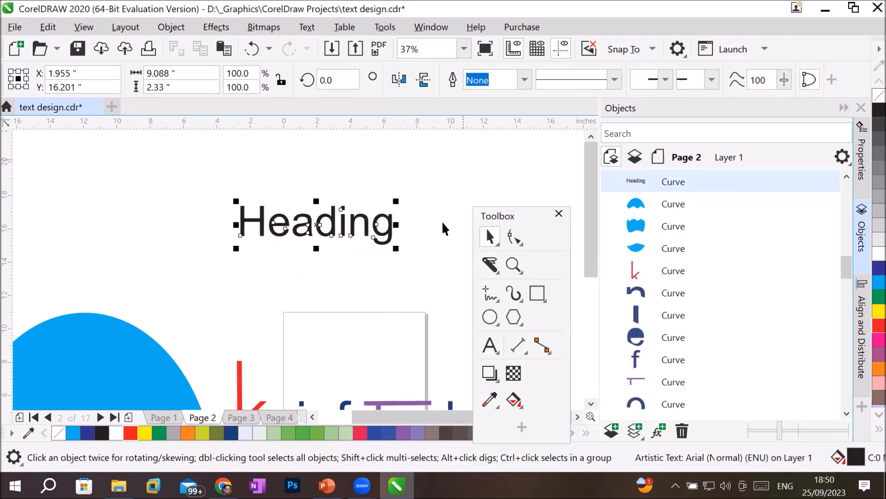
pyautogui.click(514, 235)
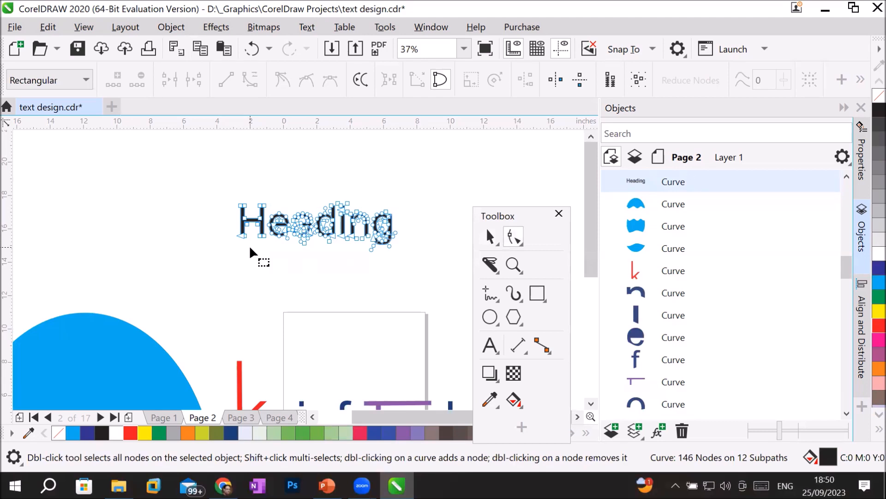
pyautogui.hotkey('ctrl', 'z')
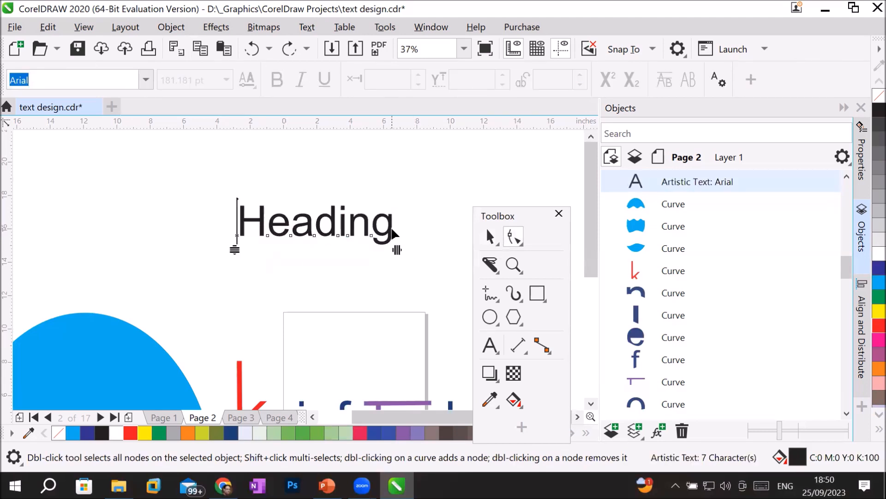
# Step: Make only the letter H of the editable "Heading" text bold and italic, without underline
pyautogui.scroll(2, 307, 256)
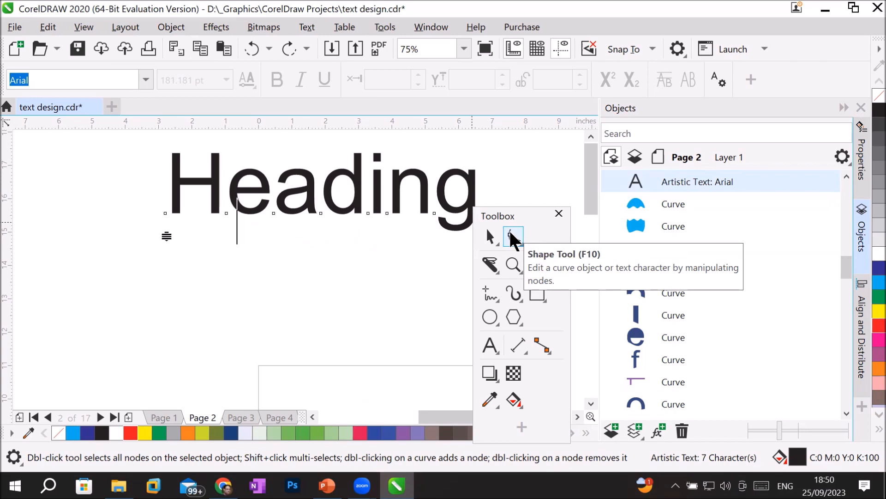
pyautogui.click(226, 213)
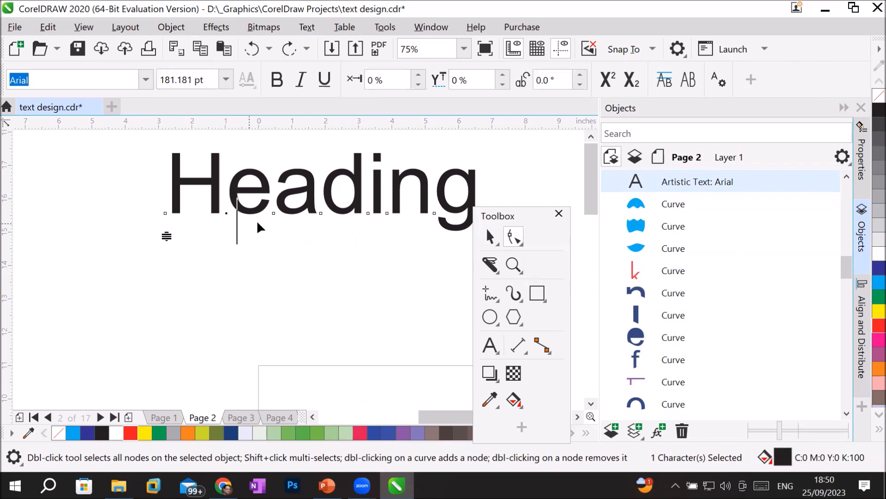
pyautogui.click(274, 213)
pyautogui.click(270, 79)
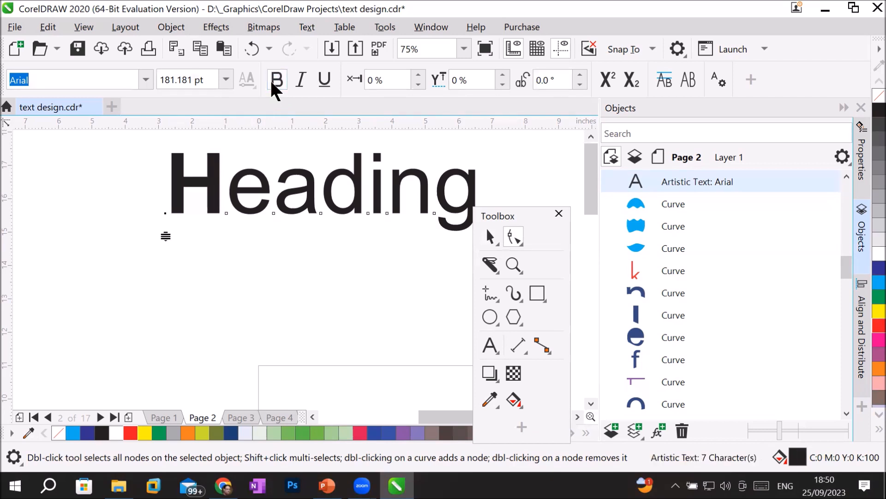
pyautogui.click(301, 83)
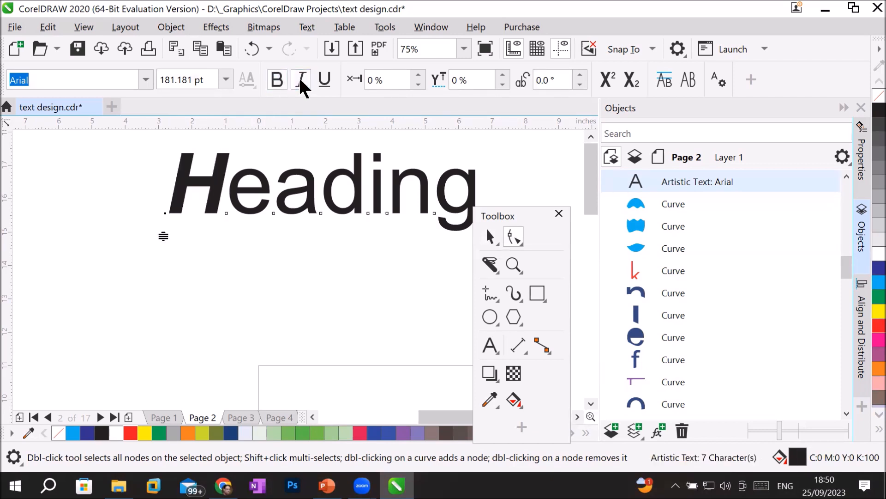
pyautogui.click(325, 84)
pyautogui.click(323, 80)
# Step: Fill the letter H with orange (C0 M60 Y100 K0), e with red (C0 M100 Y100 K0), and a with green
pyautogui.click(877, 268)
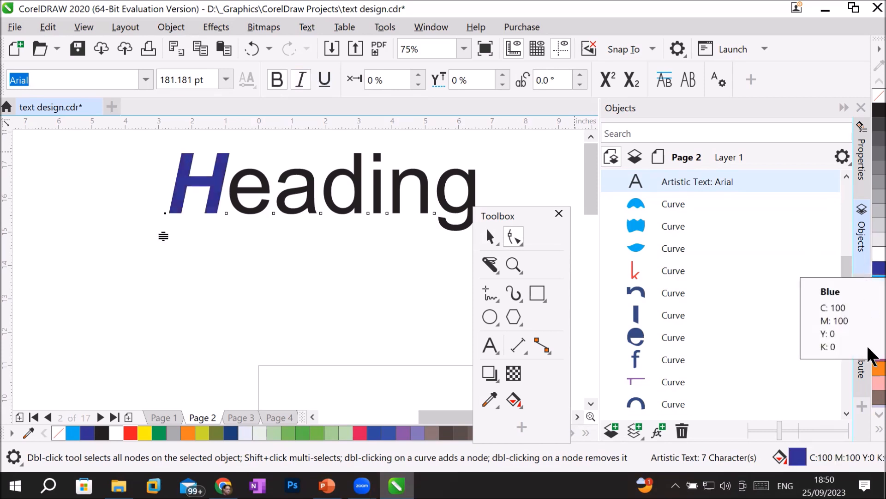
pyautogui.click(880, 361)
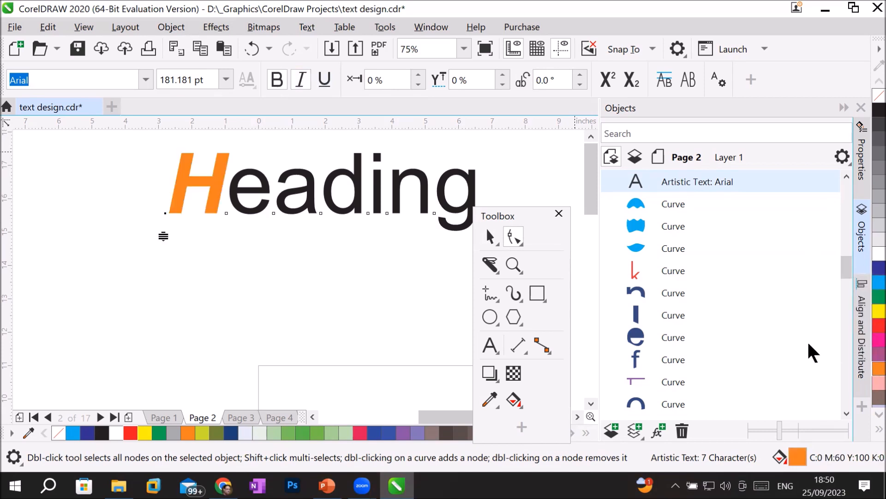
pyautogui.click(227, 213)
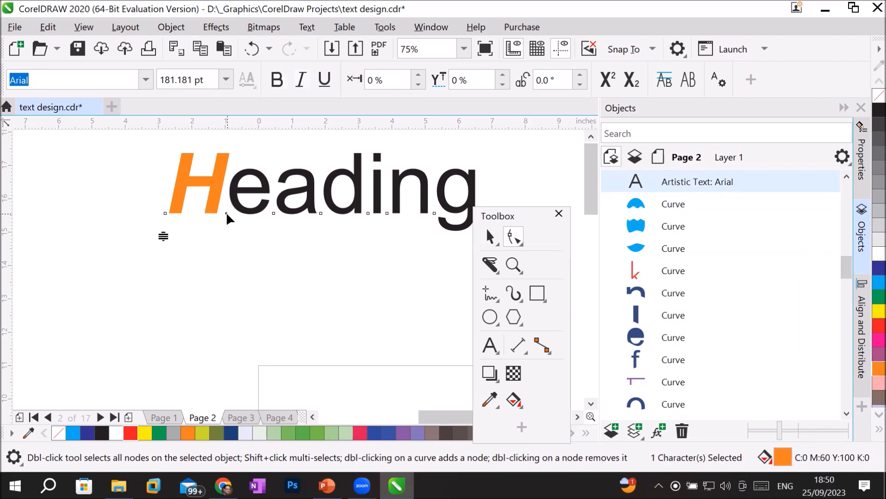
pyautogui.click(871, 326)
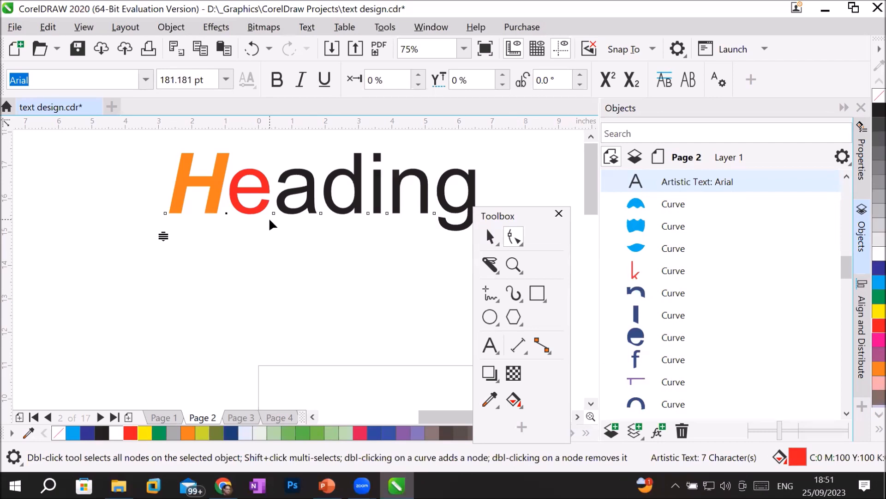
pyautogui.click(273, 213)
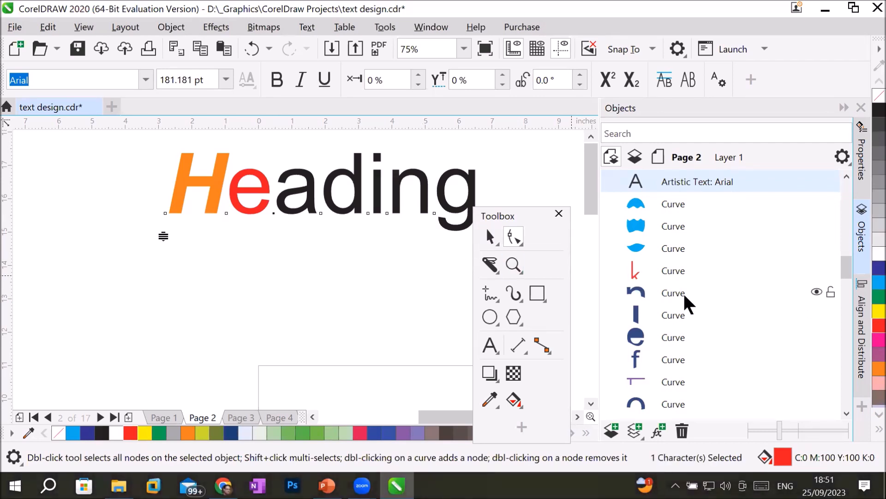
pyautogui.click(879, 296)
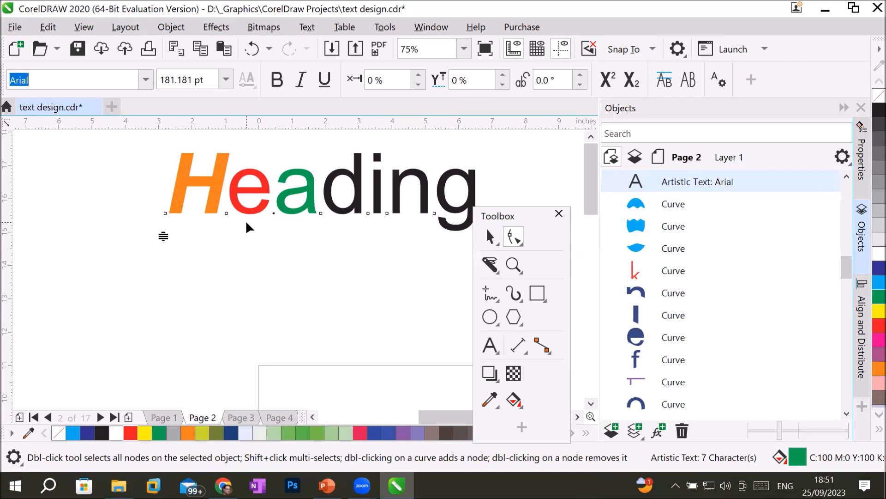
# Step: Stagger the letters vertically: raise a about 25% and also raise i, and lower d about 18% and n about 20%
pyautogui.click(273, 213)
pyautogui.moveTo(272, 209); pyautogui.dragTo(273, 191)
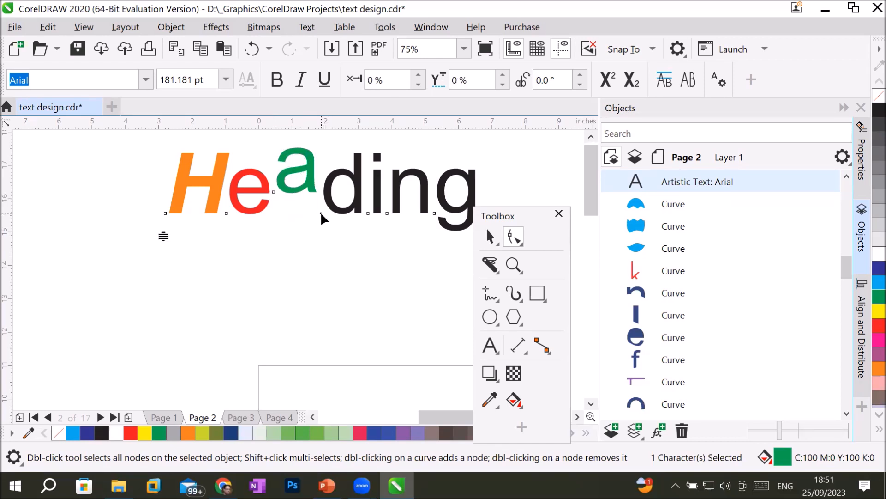
pyautogui.moveTo(321, 212); pyautogui.dragTo(323, 229)
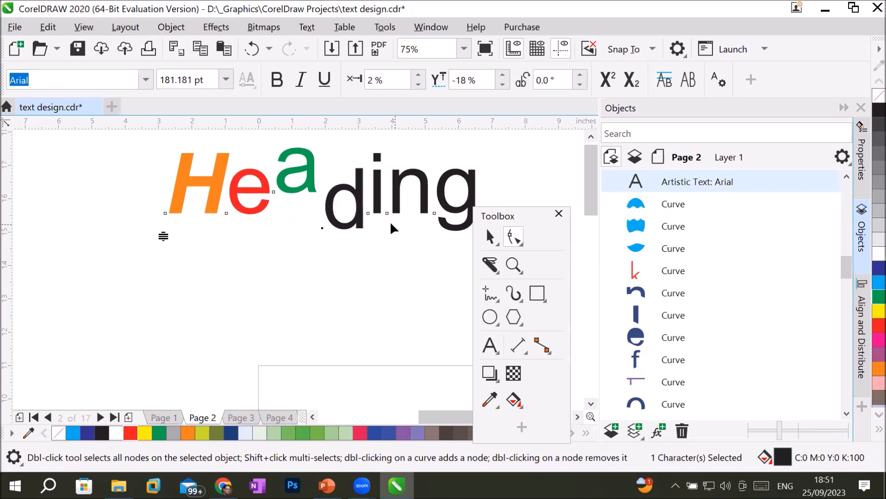
pyautogui.moveTo(369, 213); pyautogui.dragTo(387, 234)
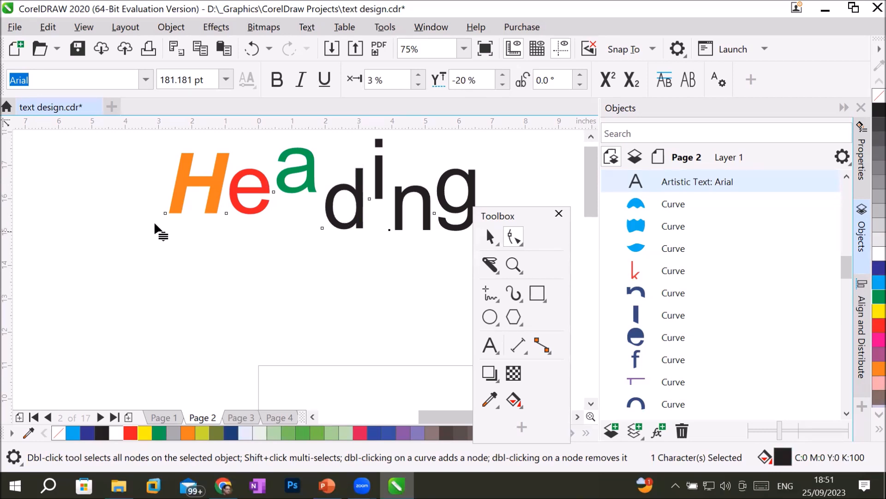
# Step: Set the font of the letter H to Angsana New, d to b Back Alley, and n to b Banyu
pyautogui.click(165, 212)
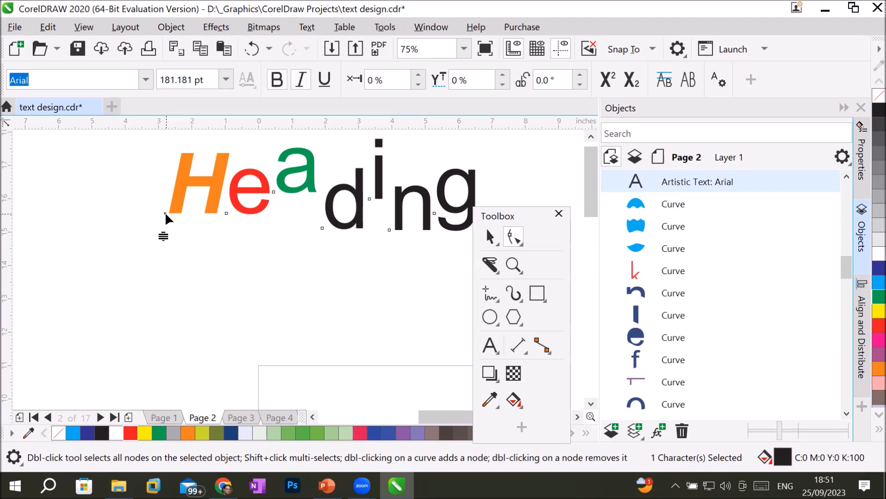
pyautogui.click(145, 80)
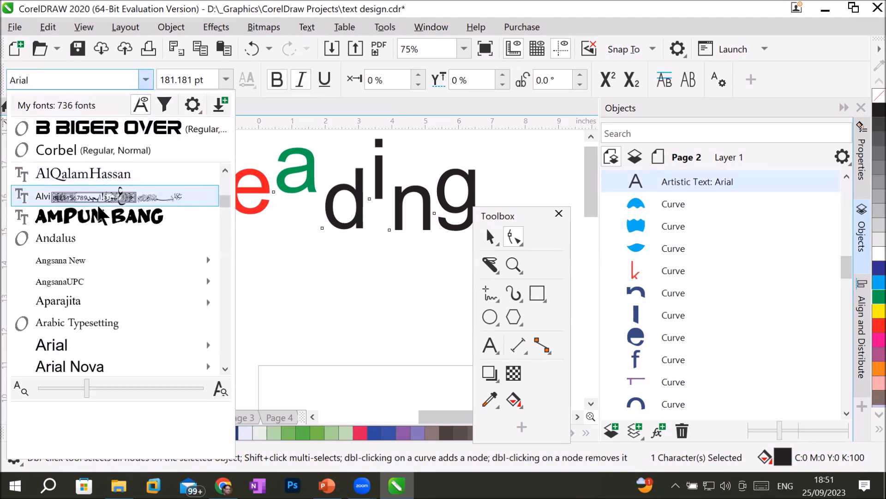
pyautogui.click(95, 214)
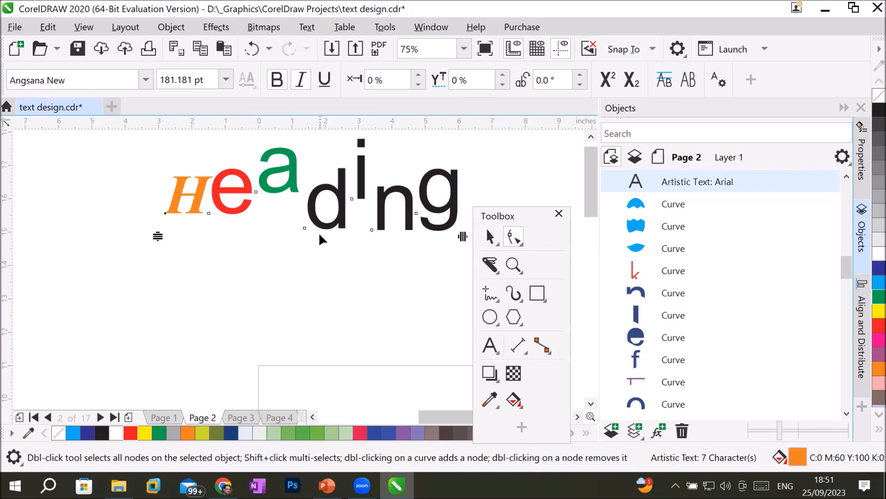
pyautogui.click(305, 227)
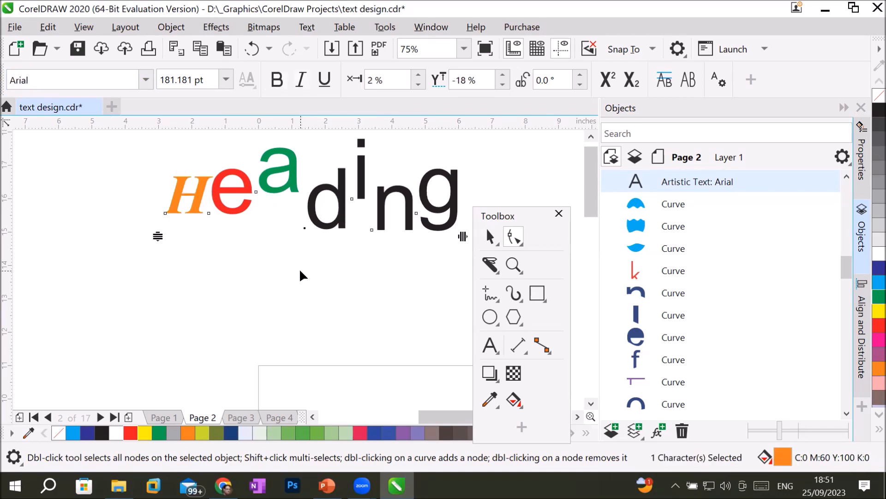
pyautogui.click(144, 80)
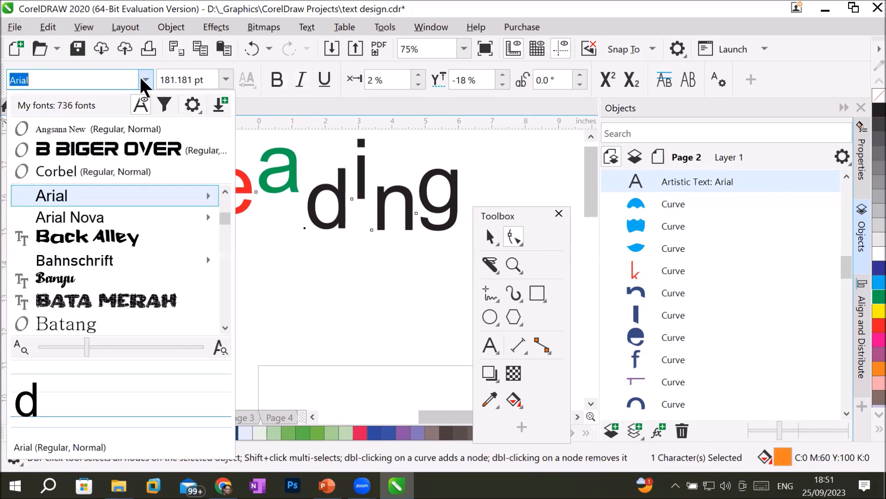
pyautogui.click(107, 237)
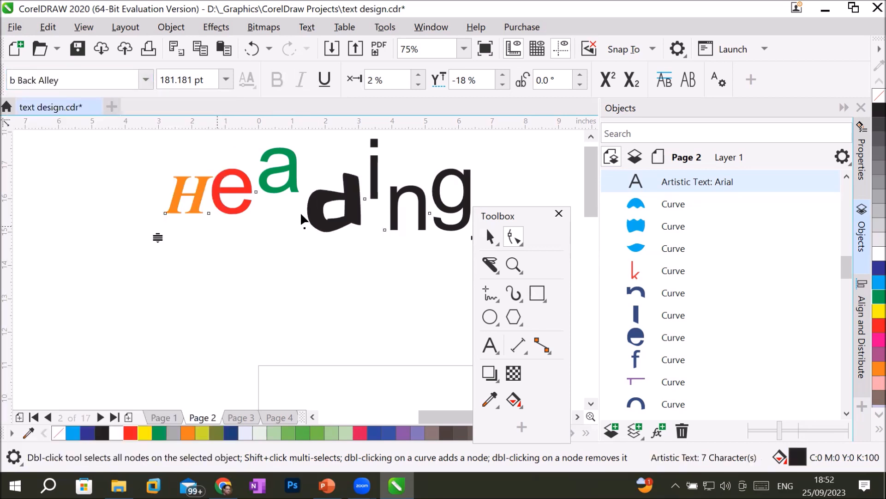
pyautogui.click(385, 229)
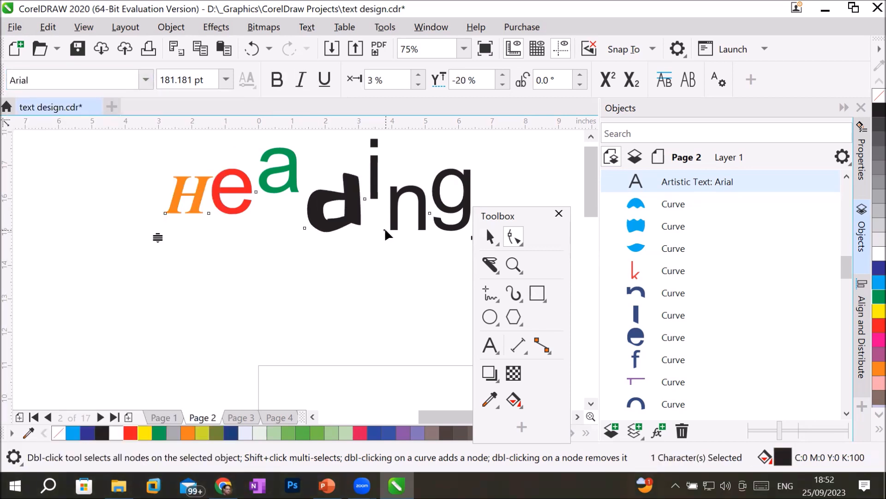
pyautogui.click(146, 79)
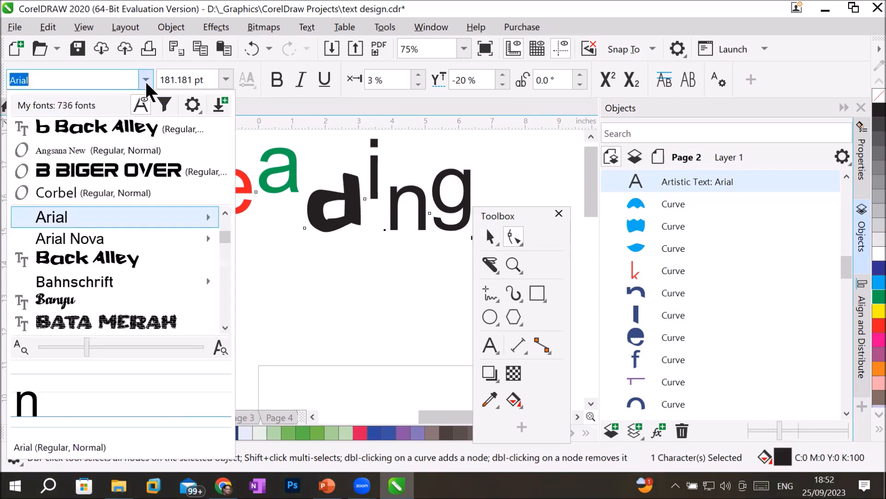
pyautogui.click(126, 303)
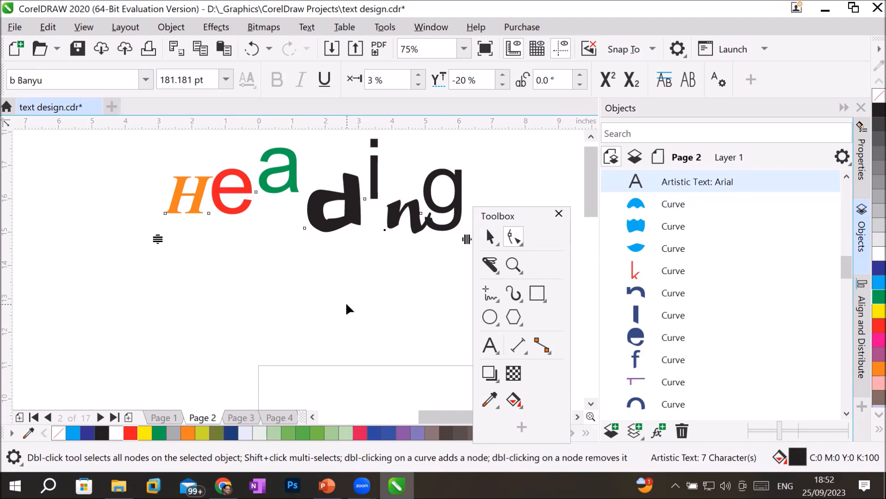
# Step: Move the green letter a below the baseline, to a vertical shift of about -46% and a horizontal shift of about 8%
pyautogui.click(257, 191)
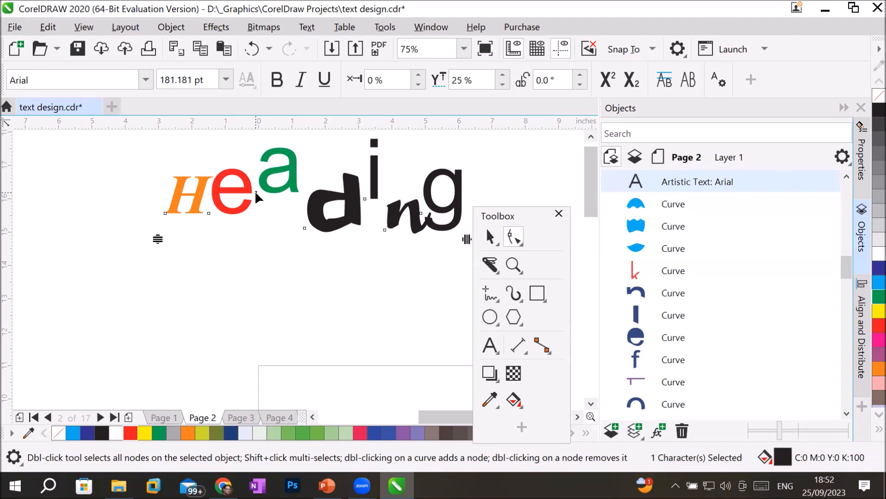
pyautogui.moveTo(255, 190); pyautogui.dragTo(260, 254)
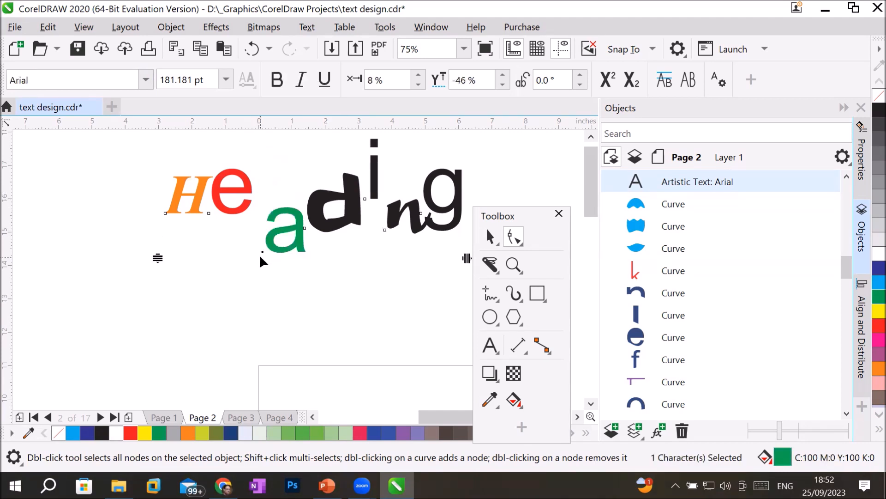
# Step: Shift a, d, i, n and g closer together: a to about -28%, d -34%, n -35% and g -24% horizontally, with i and a lowered
pyautogui.moveTo(256, 252); pyautogui.dragTo(231, 247)
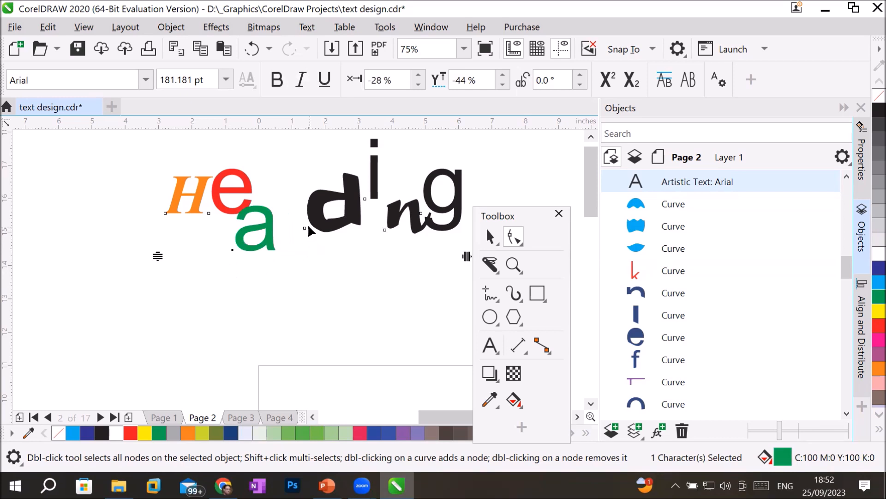
pyautogui.click(304, 225)
pyautogui.moveTo(305, 226); pyautogui.dragTo(276, 222)
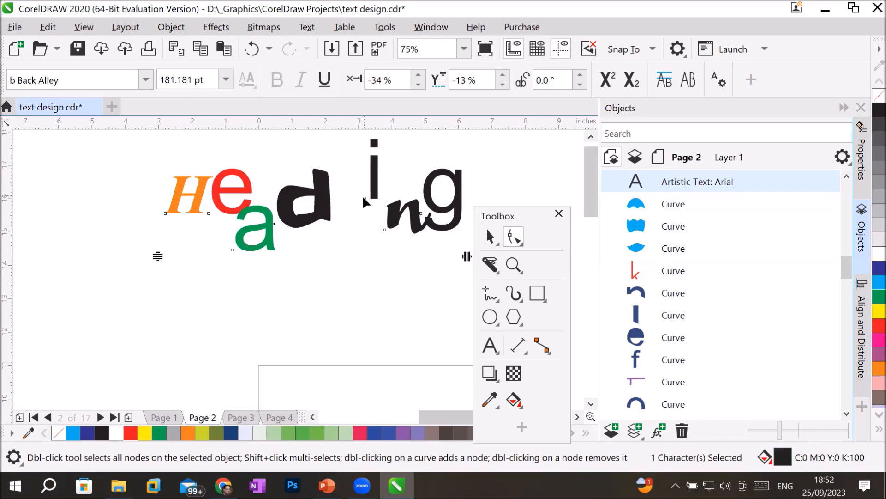
pyautogui.moveTo(363, 198); pyautogui.dragTo(333, 246)
pyautogui.moveTo(384, 229); pyautogui.dragTo(351, 208)
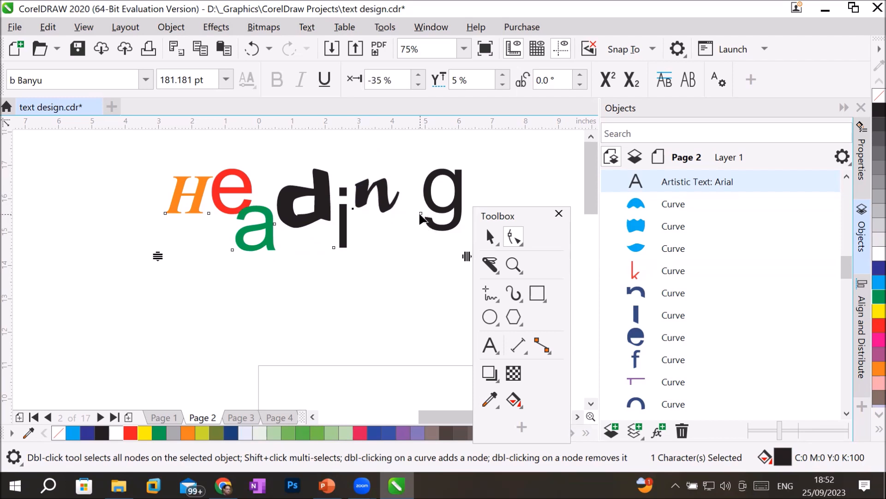
pyautogui.moveTo(420, 215); pyautogui.dragTo(400, 222)
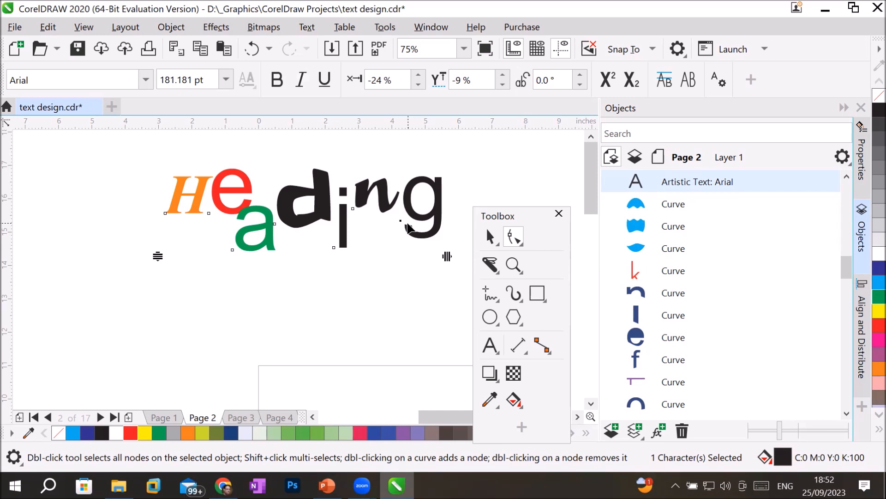
pyautogui.click(408, 227)
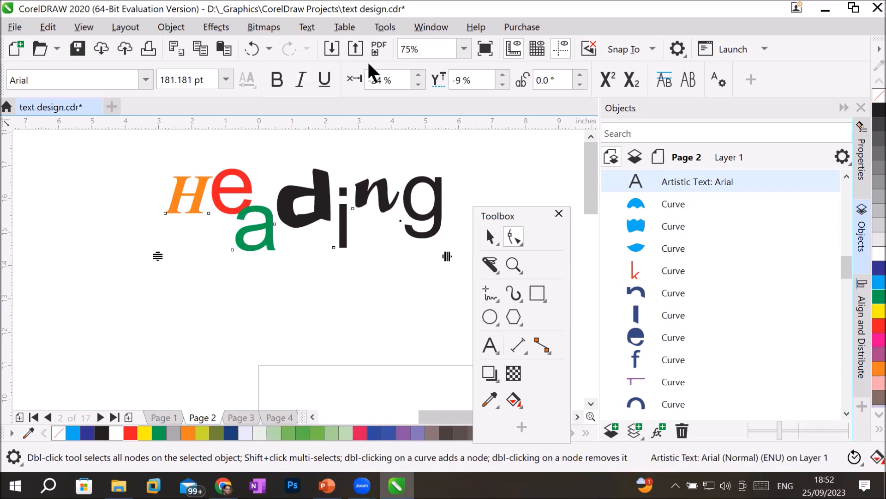
pyautogui.click(351, 206)
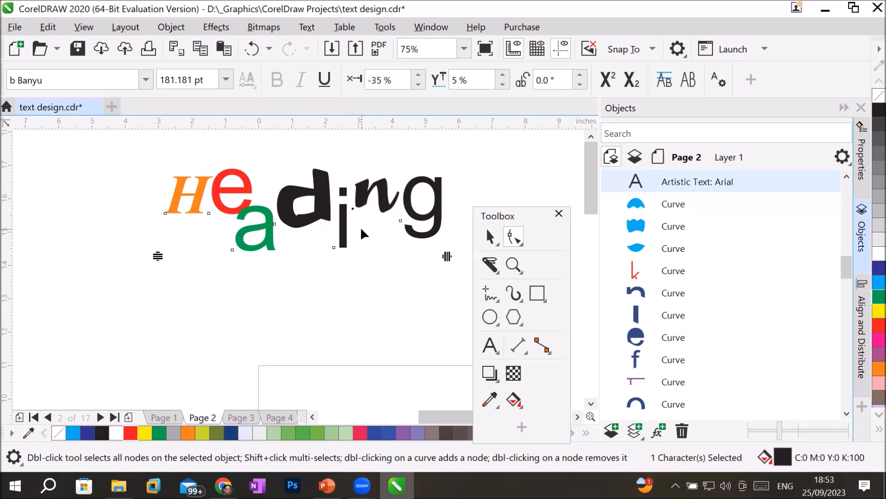
pyautogui.scroll(3, 359, 198)
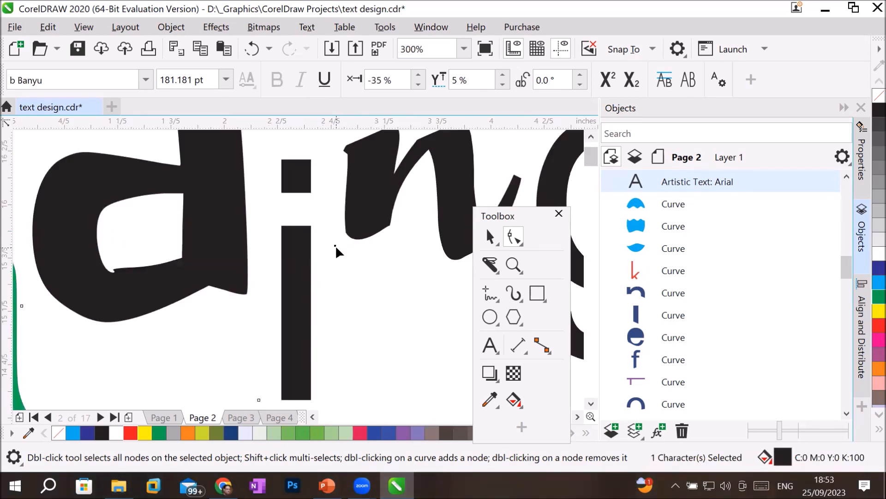
pyautogui.scroll(-4, 334, 243)
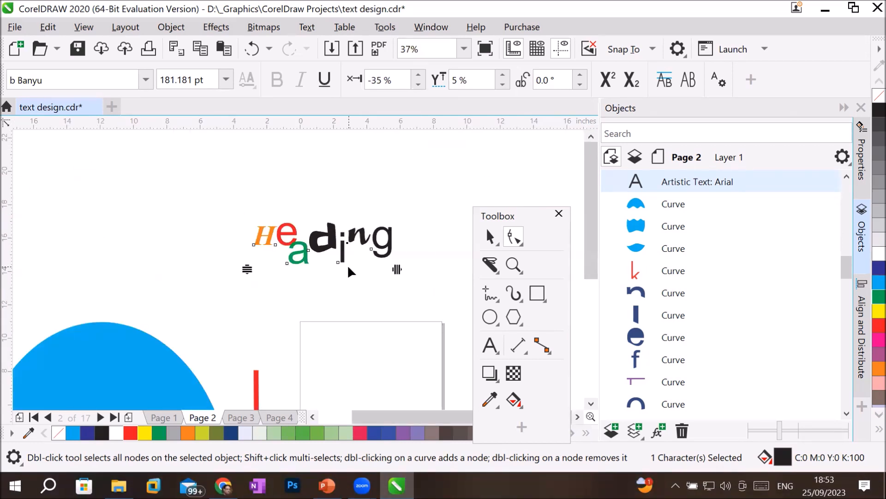
pyautogui.scroll(2, 349, 268)
pyautogui.scroll(-1, 358, 263)
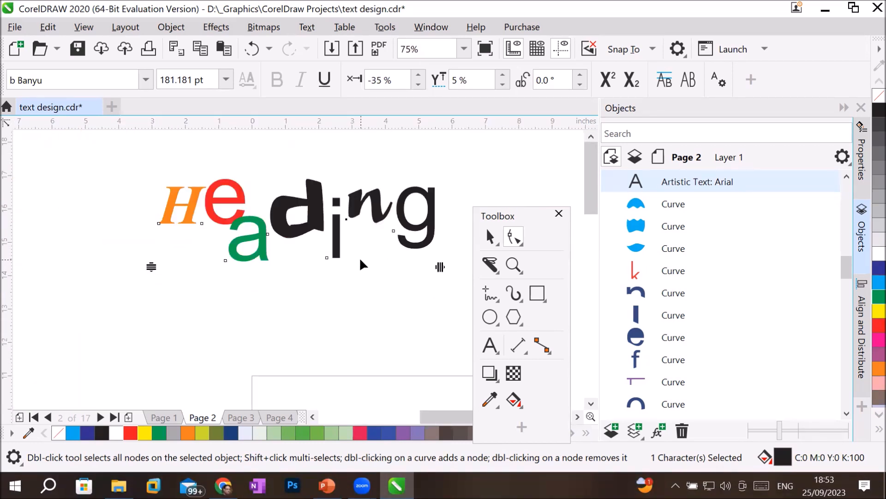
# Step: Set the font of the letters a, i and g together to b Biger Over
pyautogui.click(394, 231)
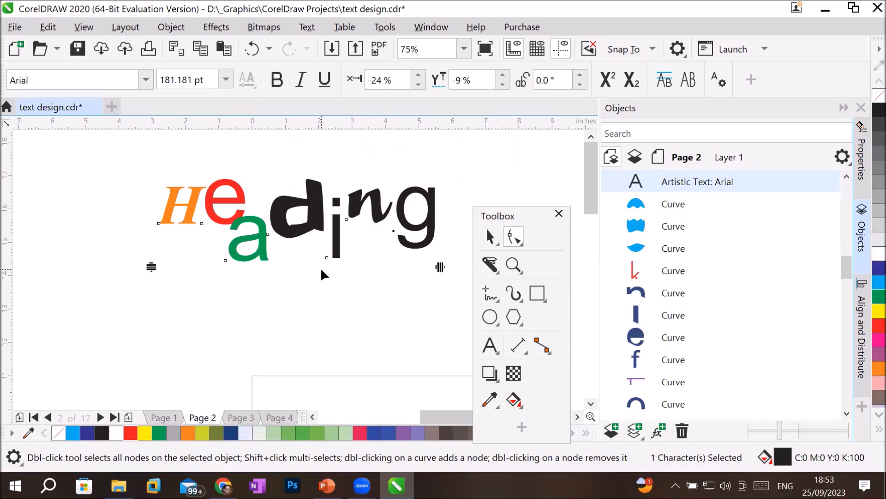
pyautogui.keyDown('shift'); pyautogui.click(327, 258); pyautogui.keyUp('shift')
pyautogui.keyDown('shift'); pyautogui.click(225, 260); pyautogui.keyUp('shift')
pyautogui.click(146, 80)
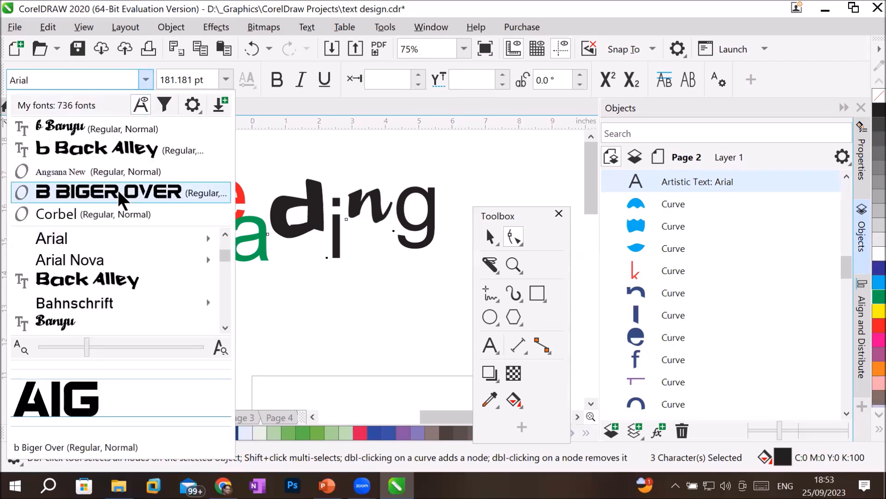
pyautogui.click(117, 189)
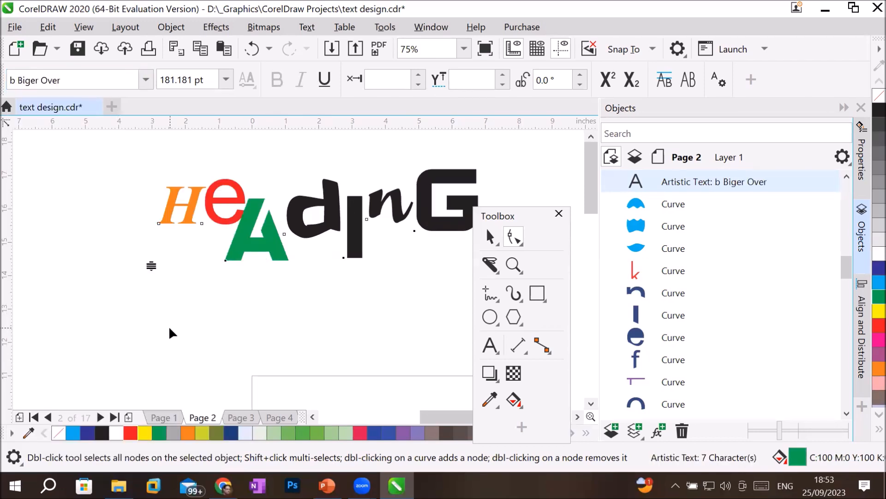
# Step: Try font sizes of 18 pt and 48 pt on the letters A, I and G, and undo the size changes
pyautogui.click(225, 79)
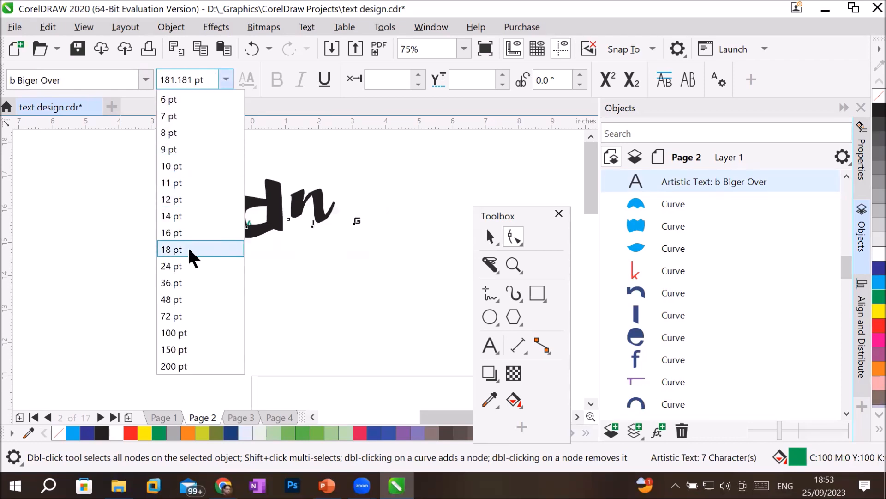
pyautogui.click(189, 249)
pyautogui.click(225, 79)
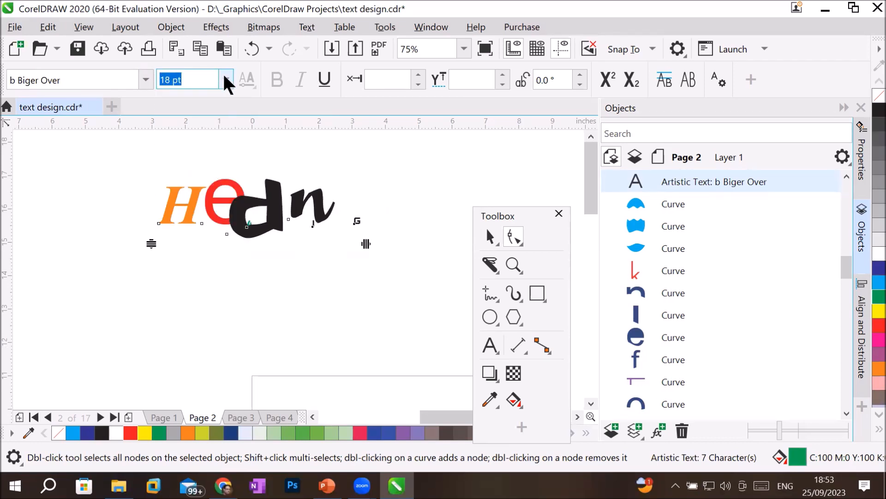
pyautogui.click(178, 298)
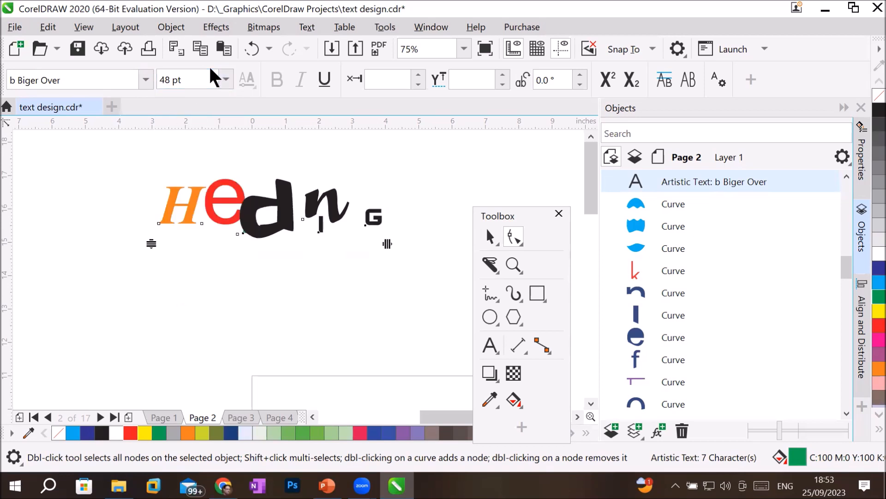
pyautogui.hotkey('ctrl', 'z')
pyautogui.hotkey('ctrl', 'z')
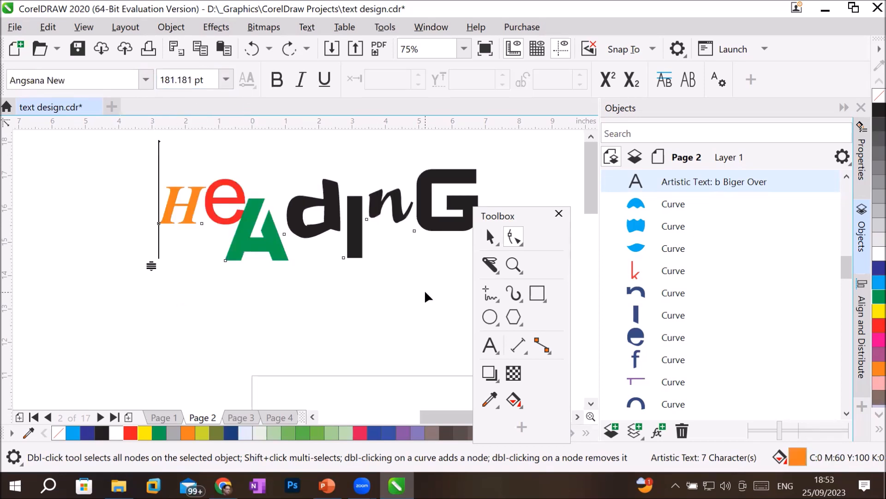
# Step: Move the floating toolbox clear of the heading and widen the character spacing of the whole heading with the Shape tool
pyautogui.click(403, 293)
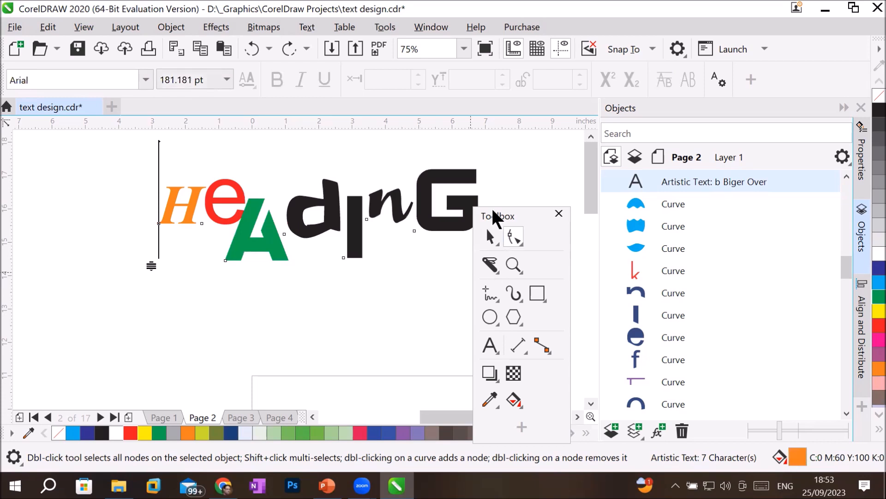
pyautogui.moveTo(493, 216); pyautogui.dragTo(559, 259)
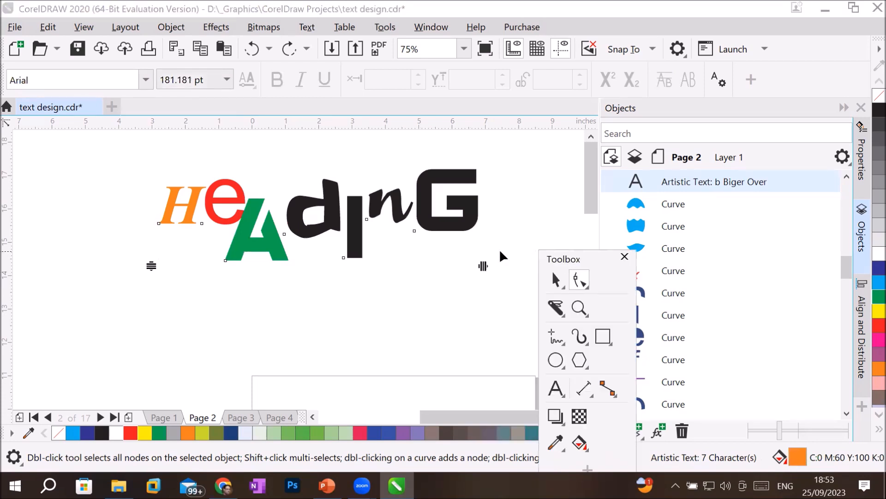
pyautogui.moveTo(483, 266); pyautogui.dragTo(436, 250)
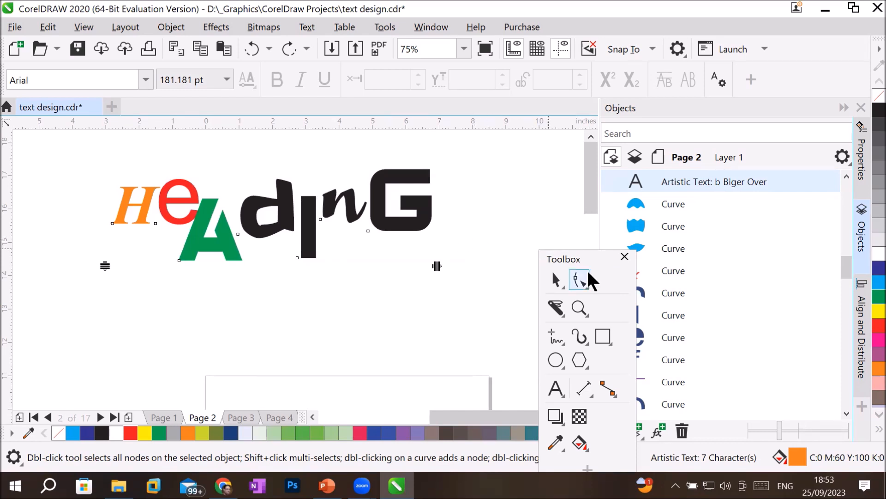
pyautogui.click(554, 278)
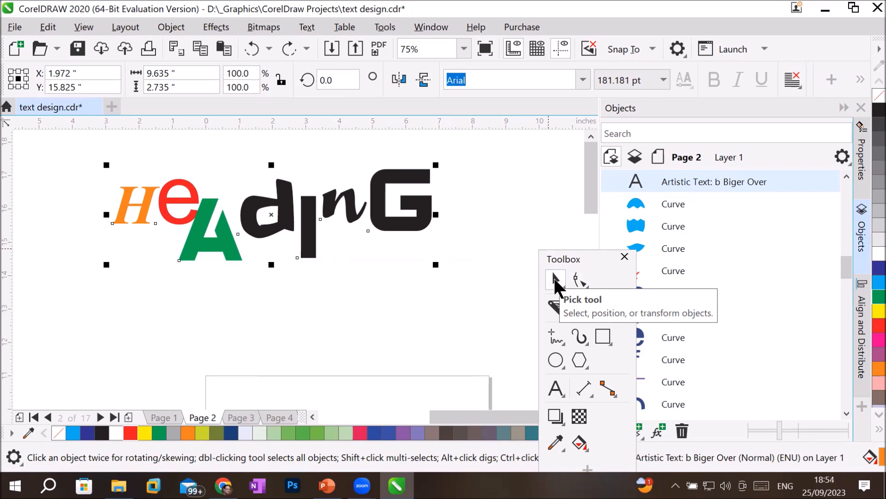
pyautogui.click(583, 277)
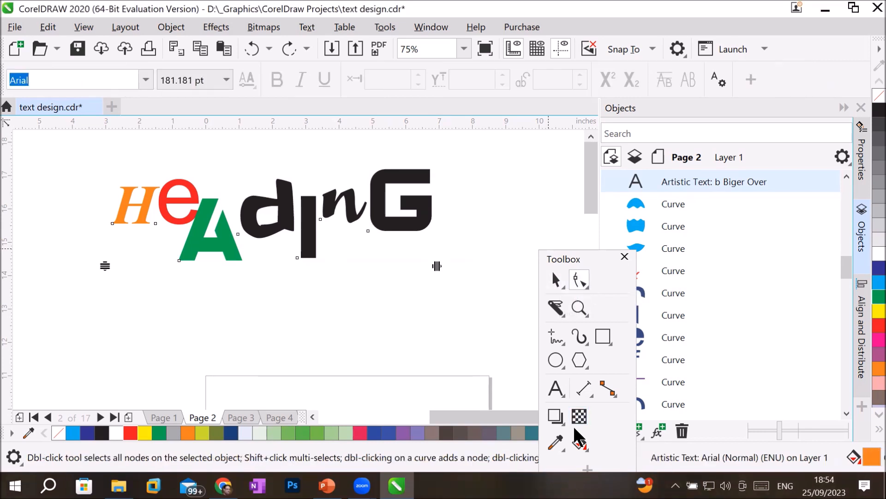
pyautogui.moveTo(437, 261); pyautogui.dragTo(464, 268)
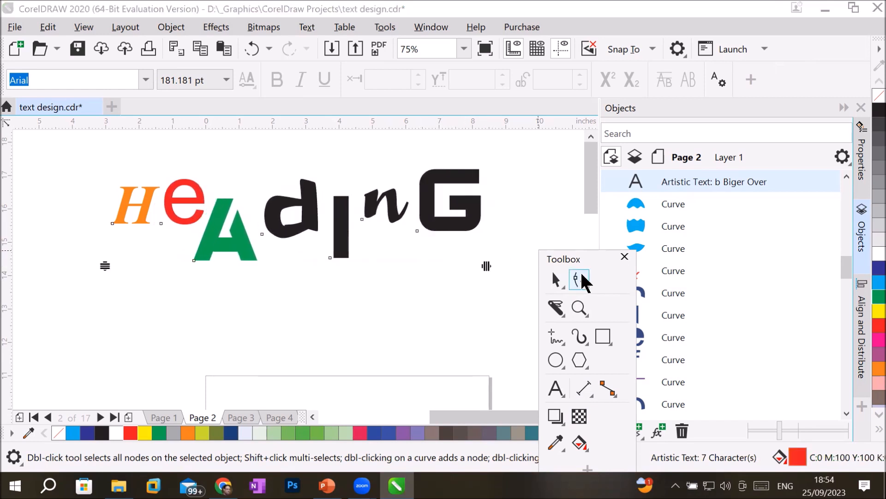
# Step: Shift n to about -23% vertically and I to about -43% horizontally and -39% vertically, and slightly tighten the heading's character spacing
pyautogui.moveTo(363, 220); pyautogui.dragTo(364, 244)
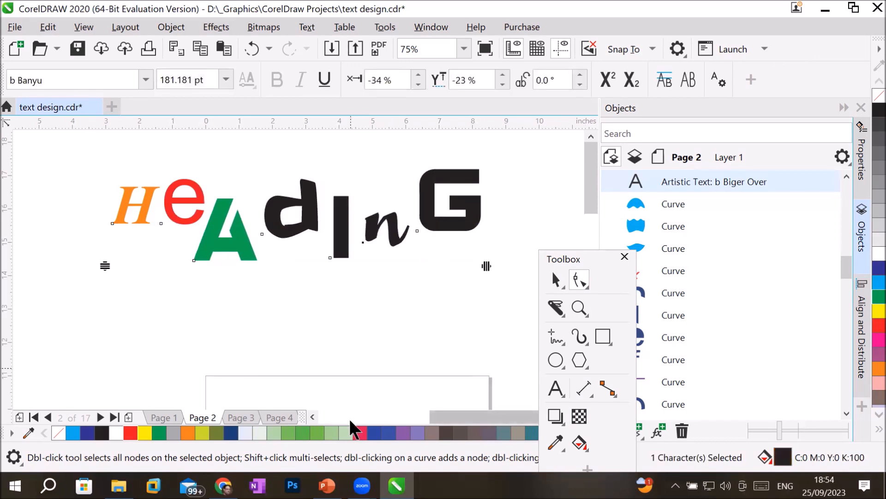
pyautogui.click(330, 258)
pyautogui.moveTo(330, 258); pyautogui.dragTo(324, 255)
pyautogui.moveTo(484, 261); pyautogui.dragTo(477, 306)
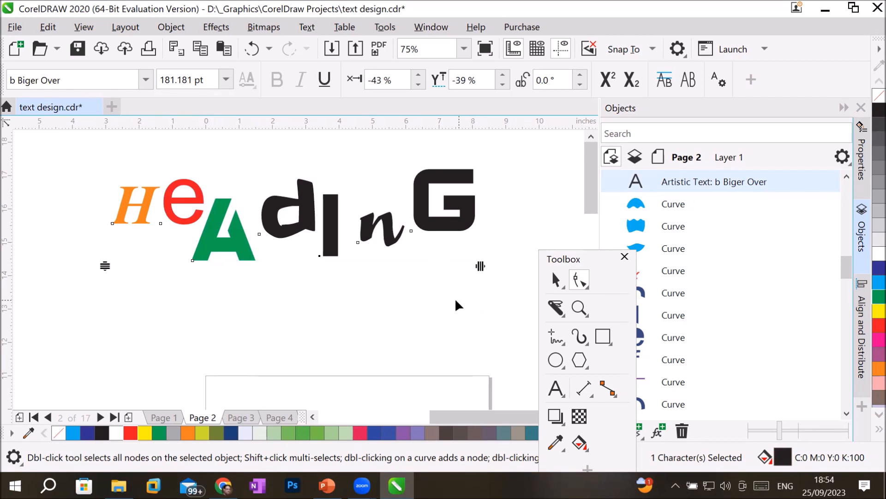
pyautogui.click(421, 315)
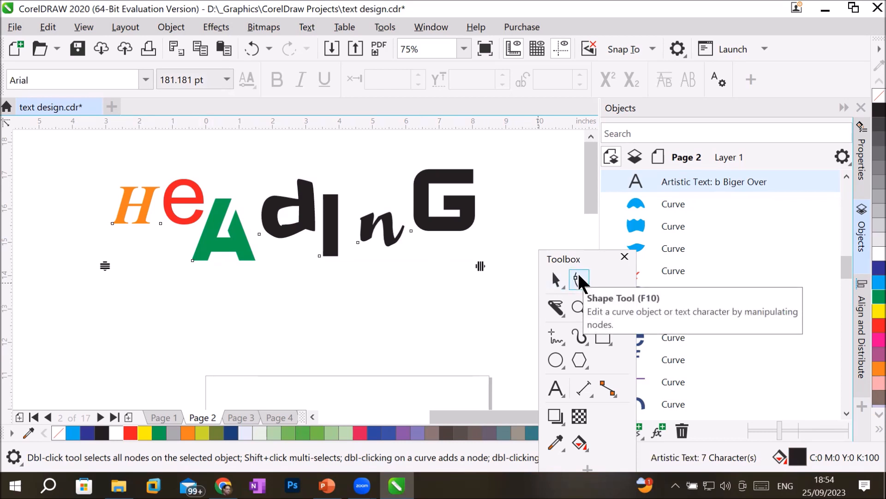
pyautogui.click(557, 308)
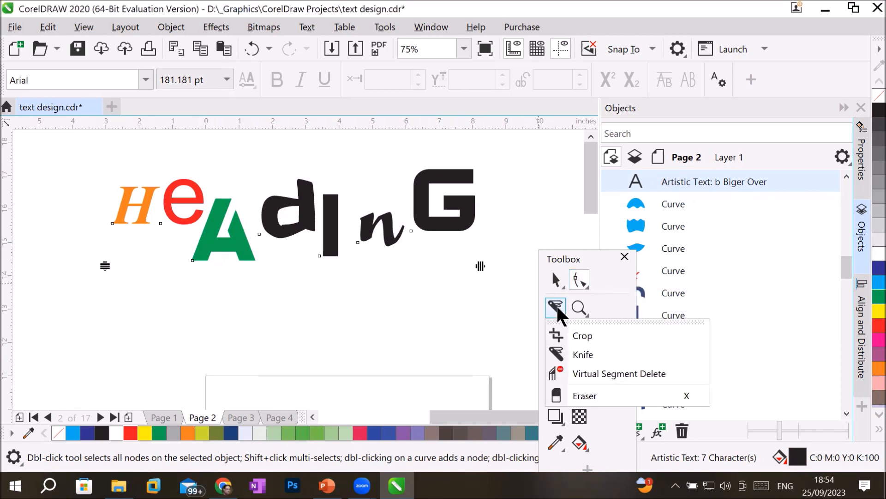
pyautogui.moveTo(556, 335)
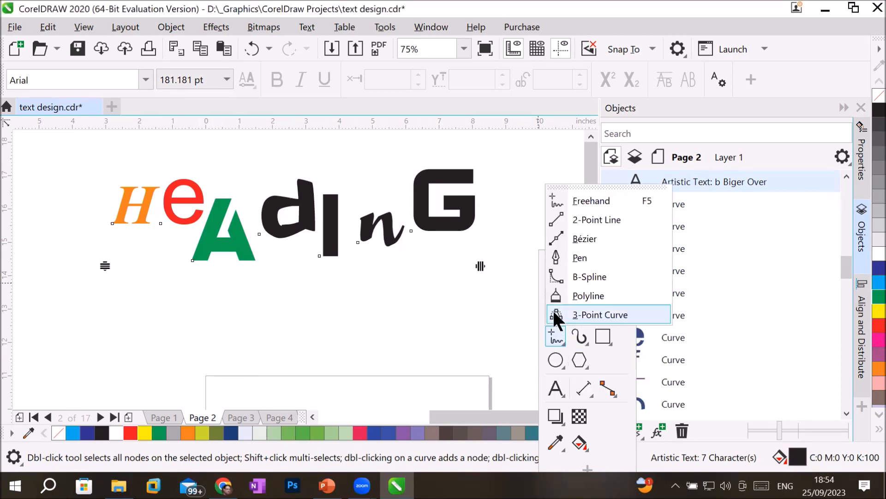
pyautogui.scroll(-2, 450, 304)
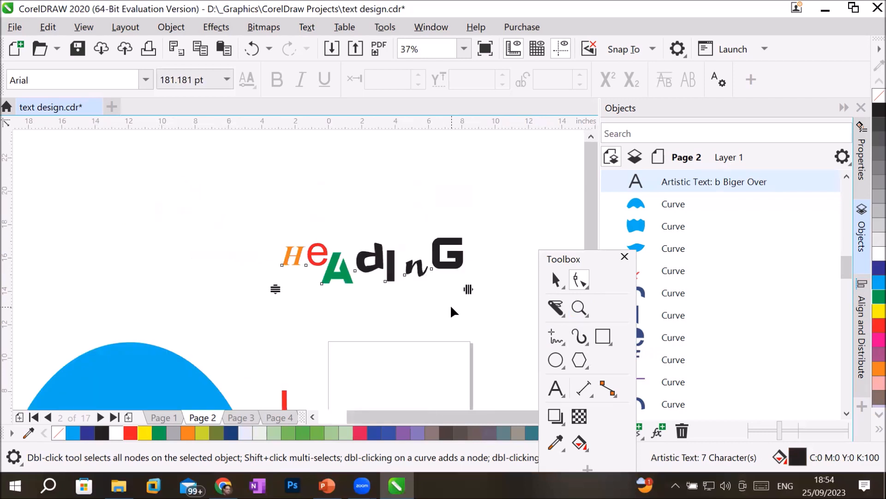
pyautogui.scroll(-2, 451, 308)
pyautogui.scroll(4, 452, 308)
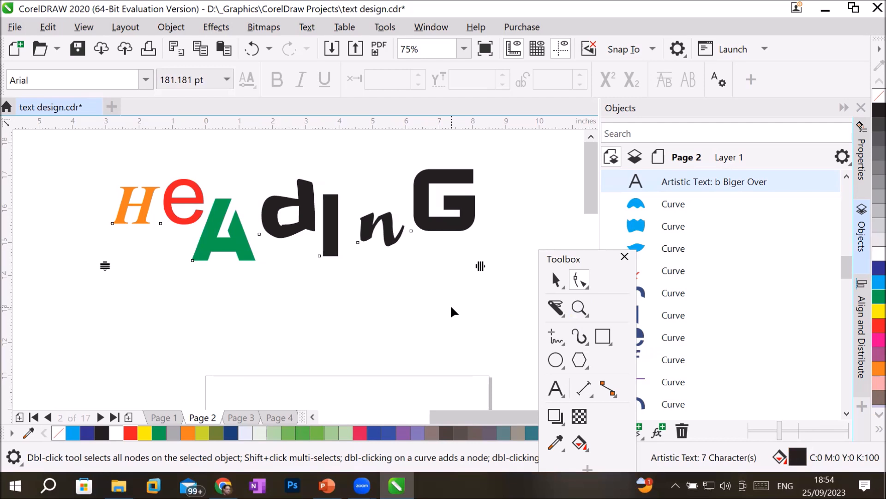
# Step: Switch from the Shape tool to the Pick tool and move the floating toolbox higher so all its tools show
pyautogui.click(558, 278)
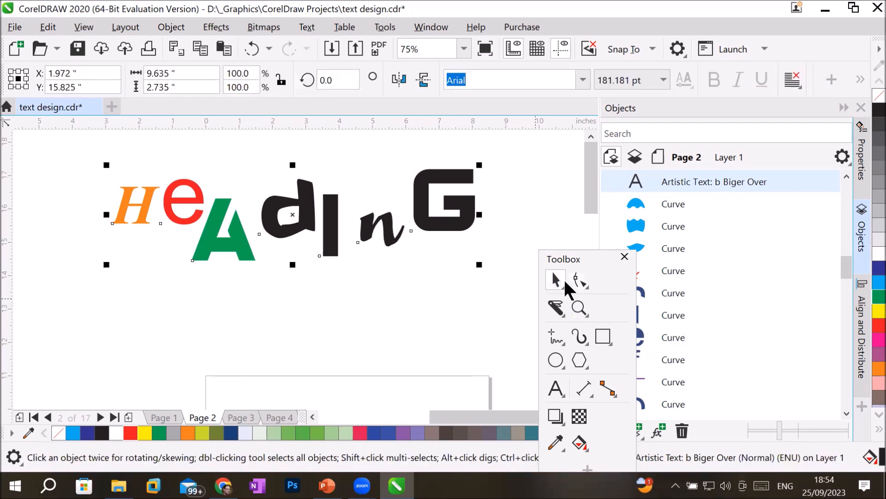
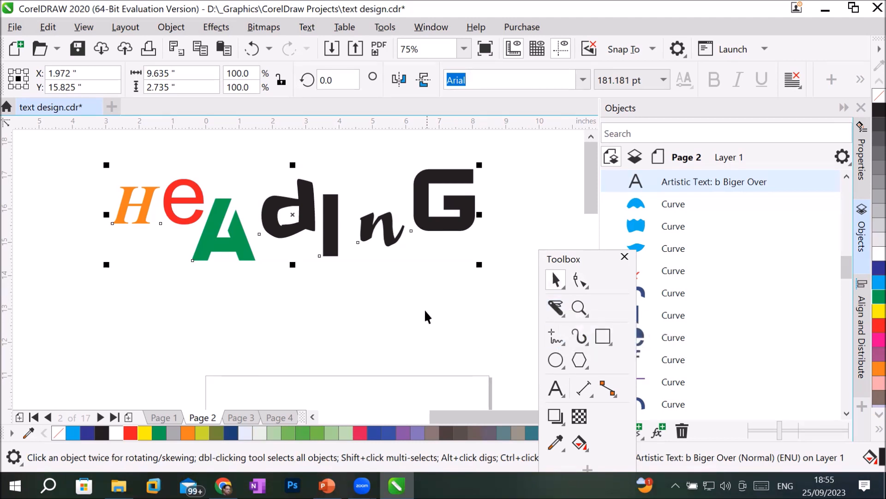
pyautogui.scroll(-1, 424, 309)
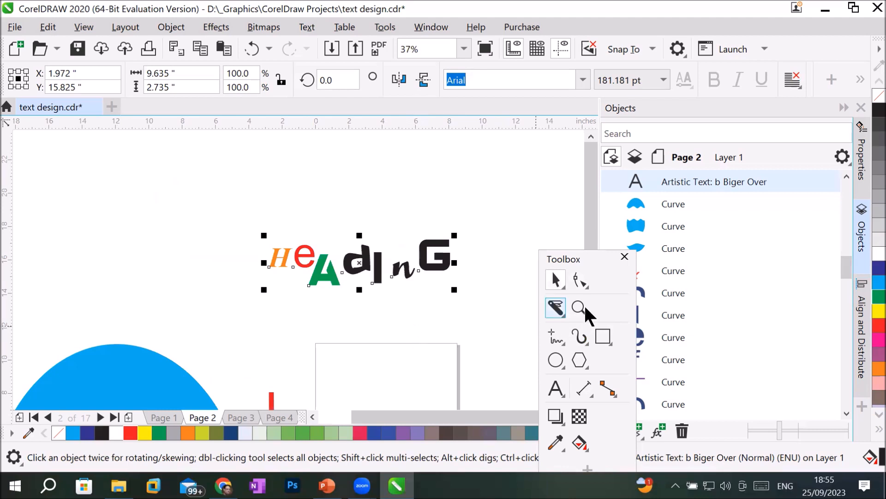
pyautogui.moveTo(583, 260); pyautogui.dragTo(584, 139)
pyautogui.click(592, 403)
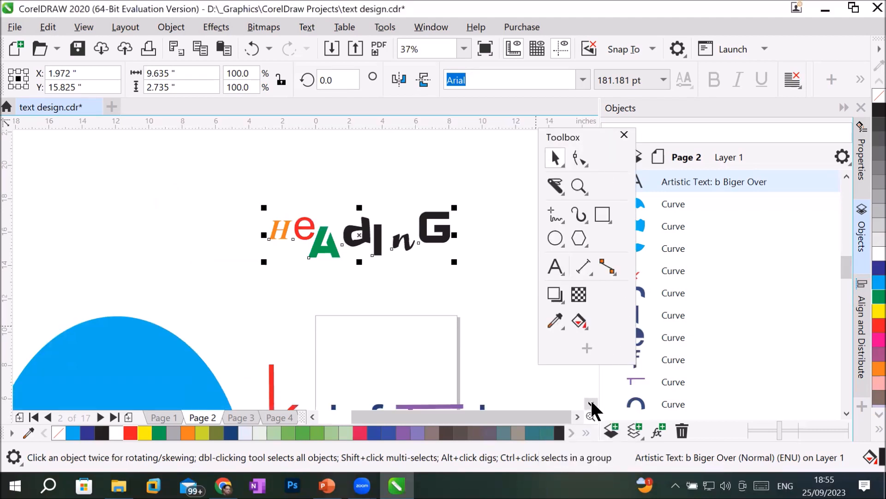
pyautogui.click(591, 403)
pyautogui.click(591, 403)
pyautogui.click(591, 403)
pyautogui.click(591, 403)
pyautogui.click(591, 403)
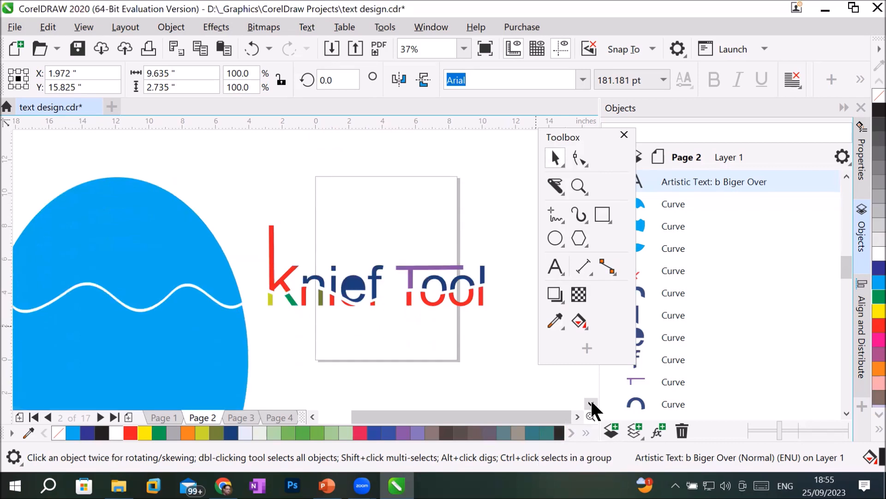
# Step: Activate the Knife tool and examine the sliced "Knief Tool" text and the blue ellipse cut by wavy lines
pyautogui.click(556, 186)
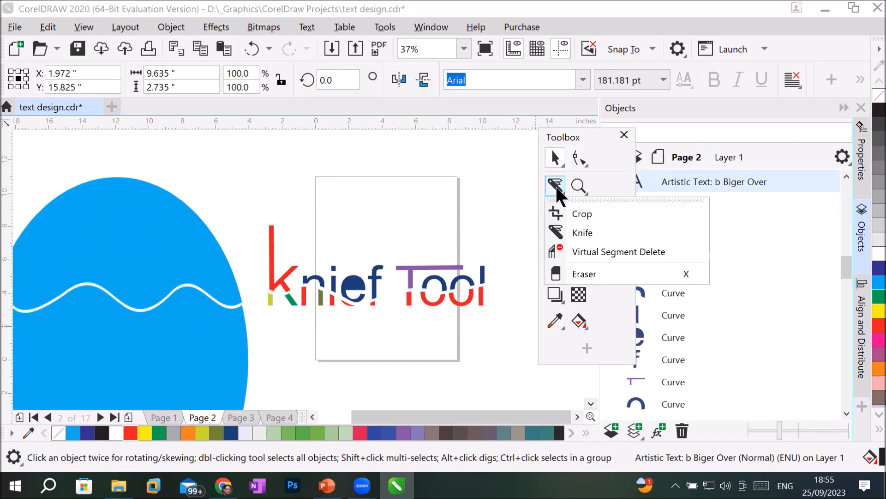
pyautogui.click(575, 233)
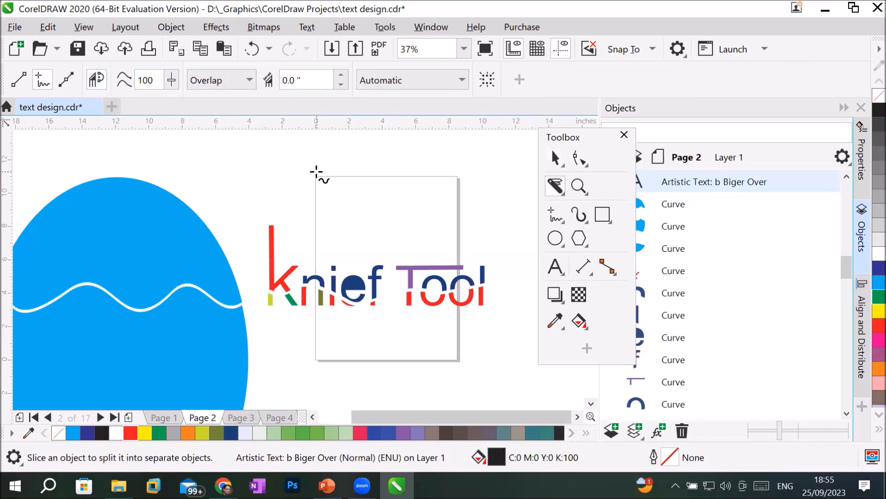
pyautogui.scroll(-3, 317, 172)
pyautogui.scroll(2, 317, 172)
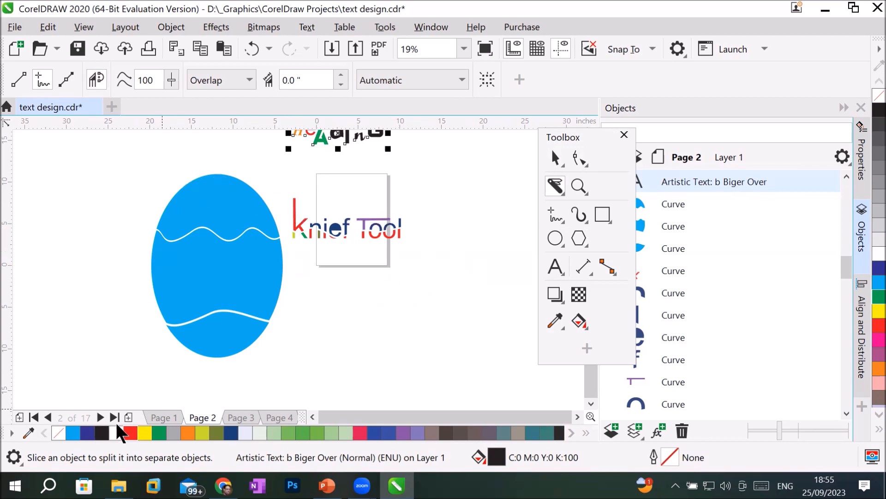
# Step: Insert a blank page before the current page and activate the Virtual Segment Delete tool
pyautogui.click(19, 417)
pyautogui.scroll(2, 446, 159)
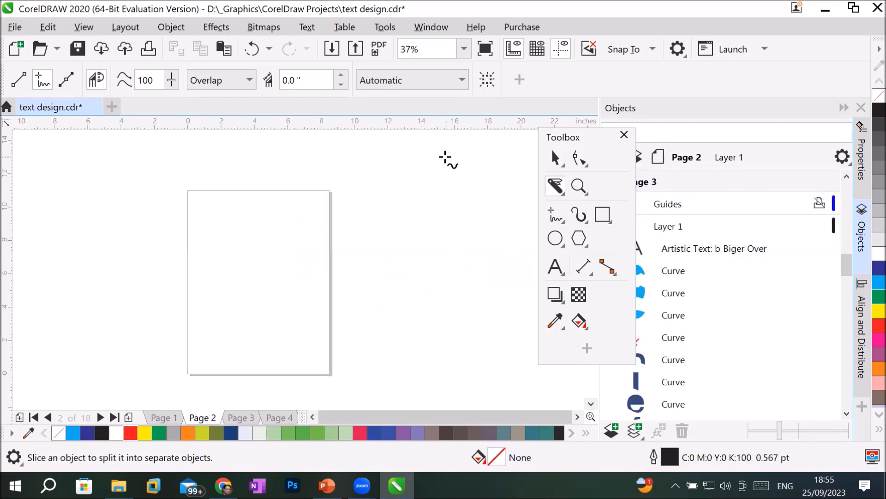
pyautogui.click(557, 193)
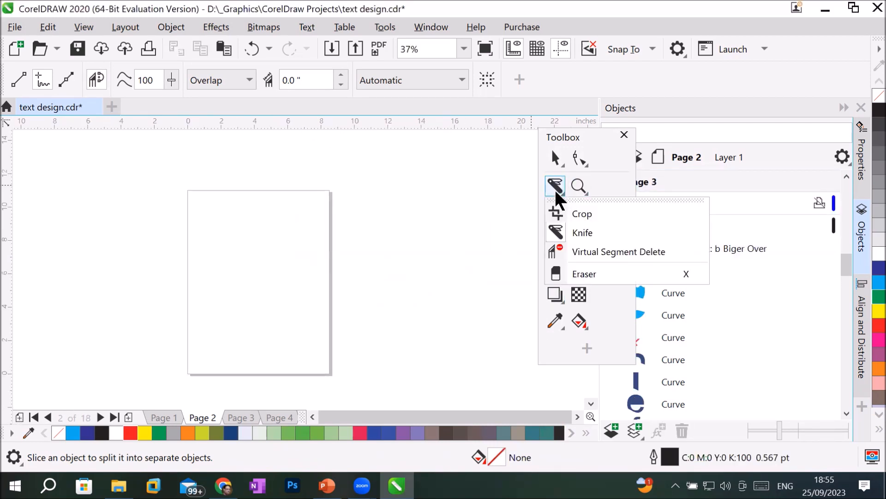
pyautogui.click(598, 252)
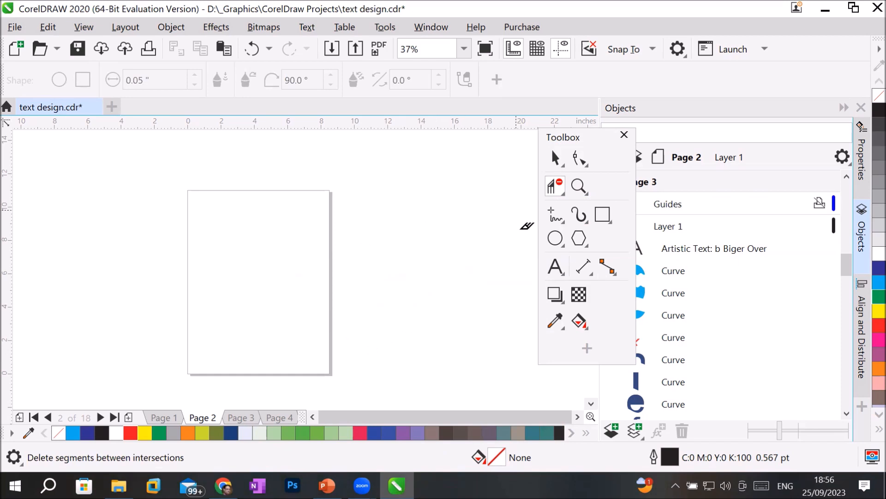
# Step: Draw an ellipse about 5.3 by 6.6 inches on the blank page and place an overlapping copy about 2.3 inches to its right
pyautogui.click(554, 248)
pyautogui.moveTo(207, 210); pyautogui.dragTo(298, 319)
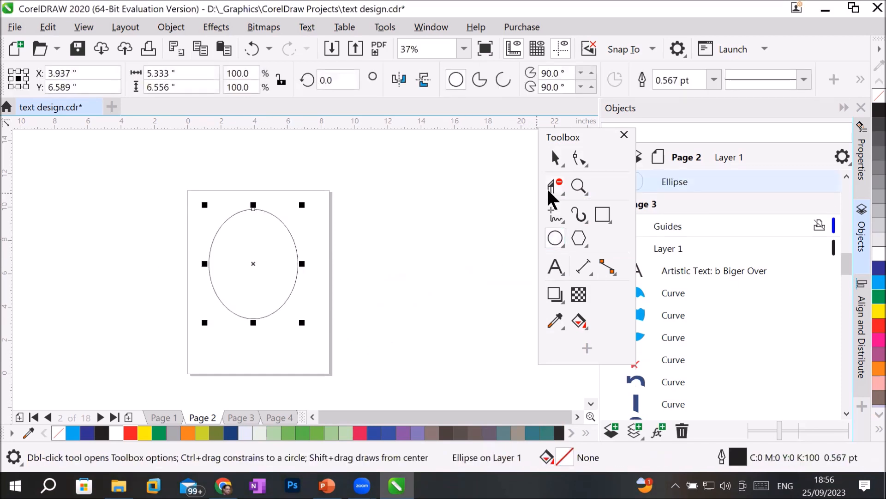
pyautogui.click(562, 160)
pyautogui.moveTo(294, 257); pyautogui.dragTo(329, 254)
pyautogui.rightClick(330, 254)
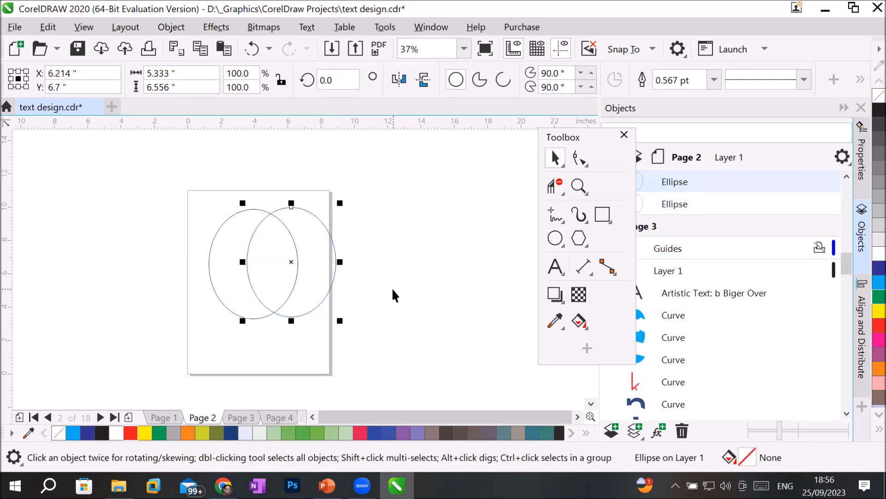
pyautogui.click(393, 295)
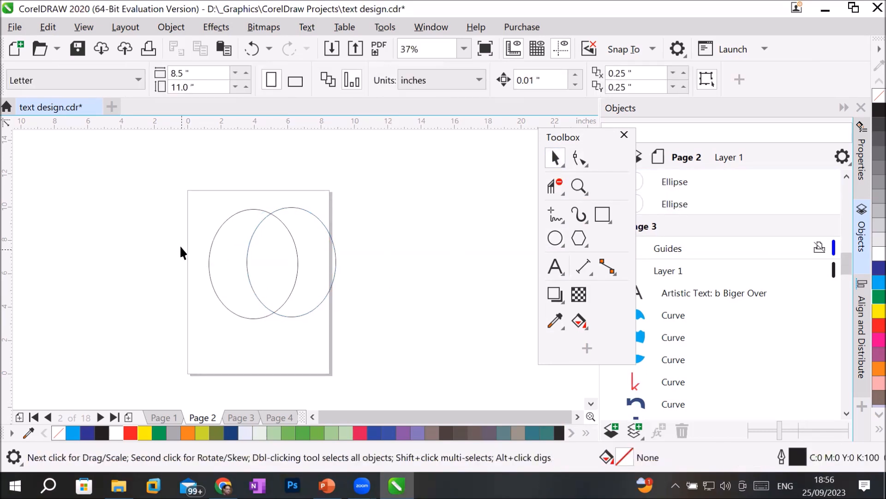
pyautogui.moveTo(179, 176); pyautogui.dragTo(375, 337)
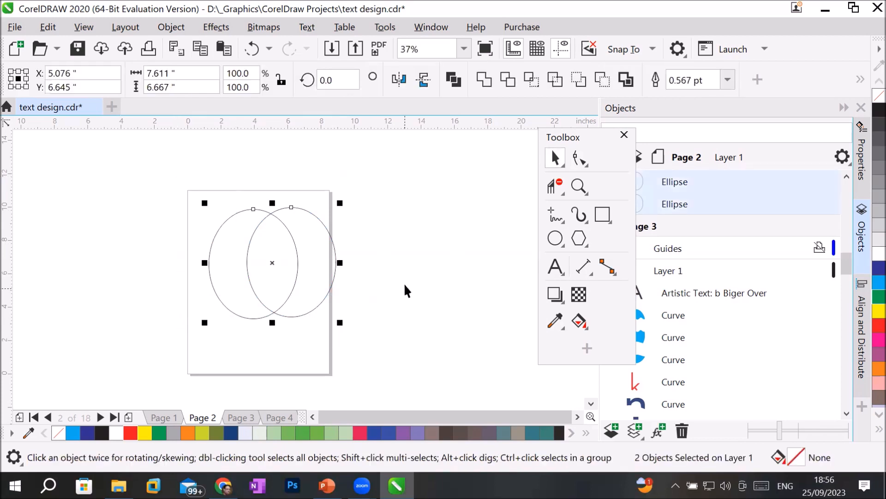
pyautogui.scroll(2, 407, 282)
pyautogui.scroll(-1, 407, 280)
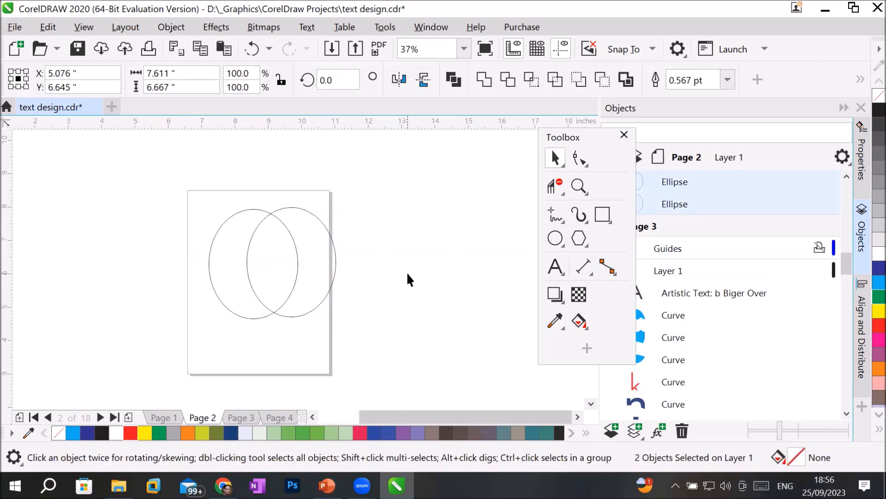
pyautogui.scroll(1, 407, 279)
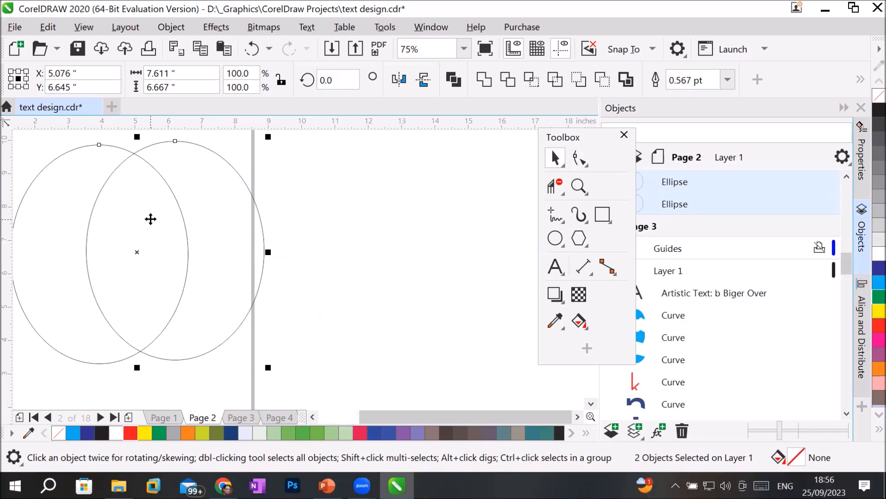
pyautogui.click(380, 230)
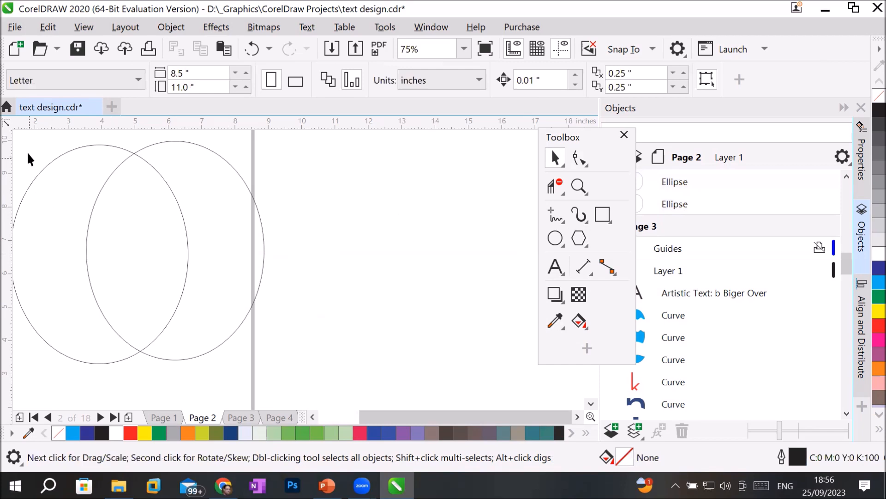
pyautogui.scroll(-2, 27, 155)
pyautogui.moveTo(20, 142); pyautogui.dragTo(155, 280)
pyautogui.moveTo(10, 183); pyautogui.dragTo(206, 282)
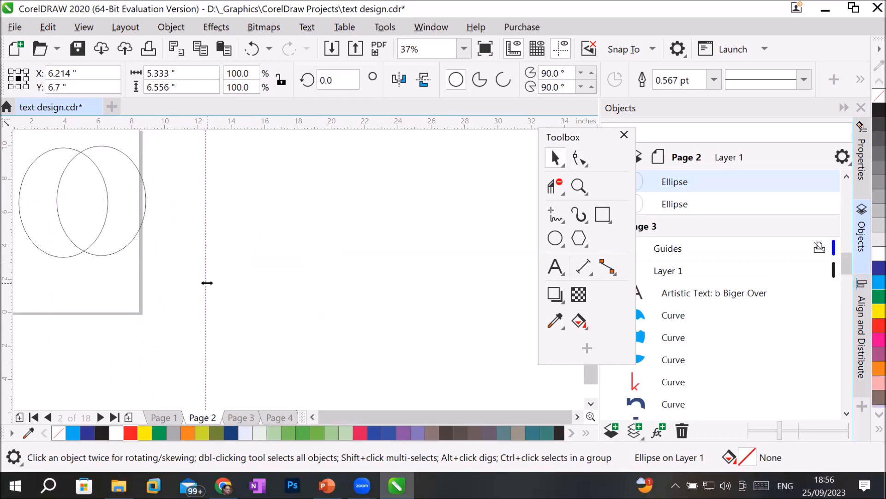
pyautogui.click(298, 311)
# Step: Select both ellipses and delete the two arcs inside their overlap with the Virtual Segment Delete tool
pyautogui.click(312, 417)
pyautogui.click(312, 417)
pyautogui.moveTo(65, 140); pyautogui.dragTo(300, 293)
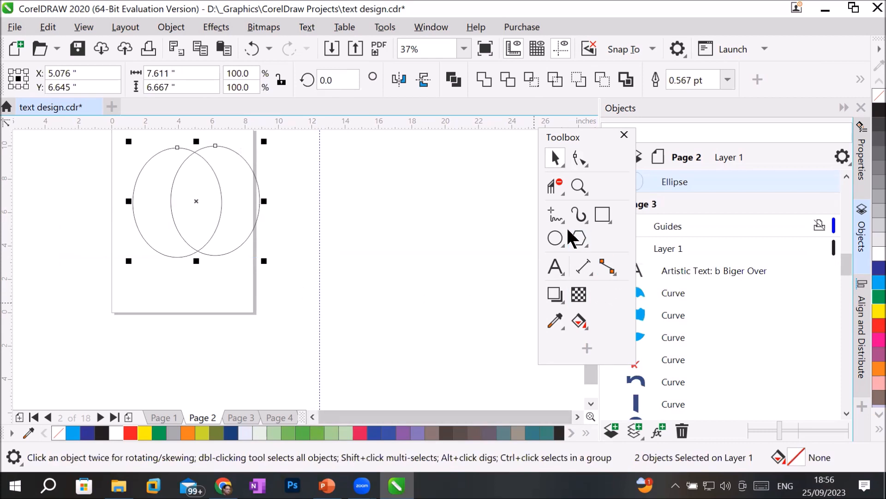
pyautogui.click(554, 190)
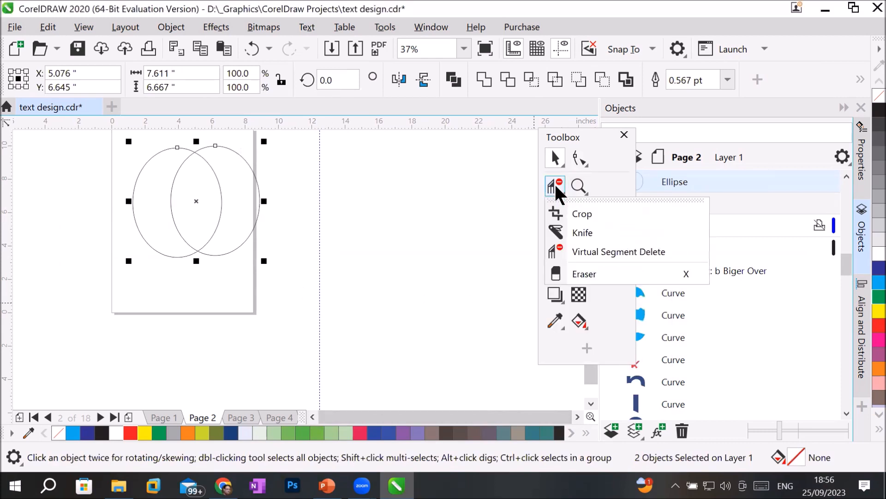
pyautogui.click(617, 253)
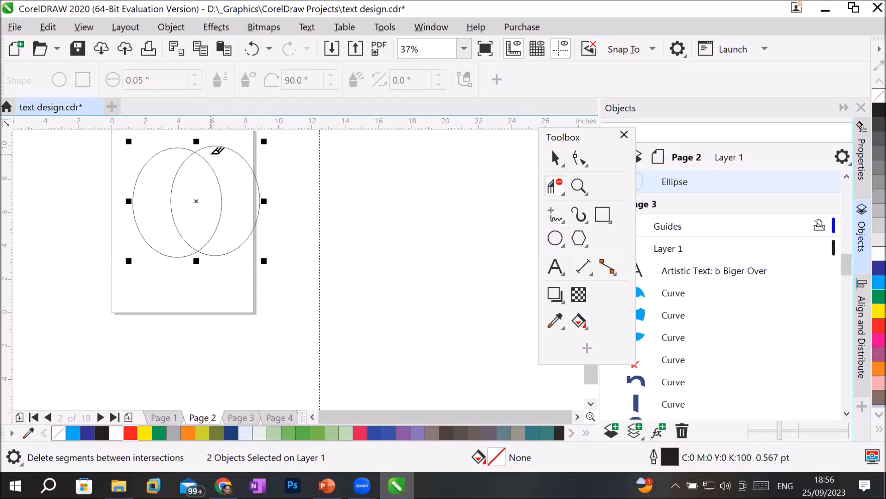
pyautogui.scroll(2, 217, 151)
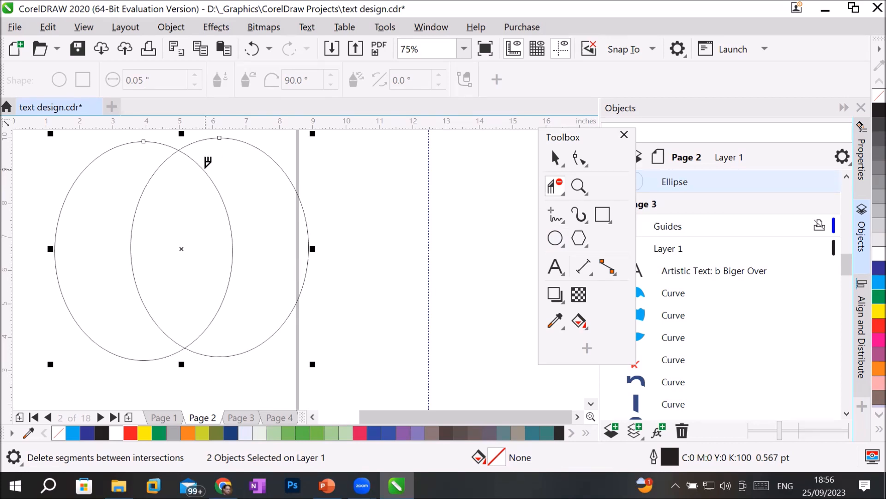
pyautogui.click(207, 165)
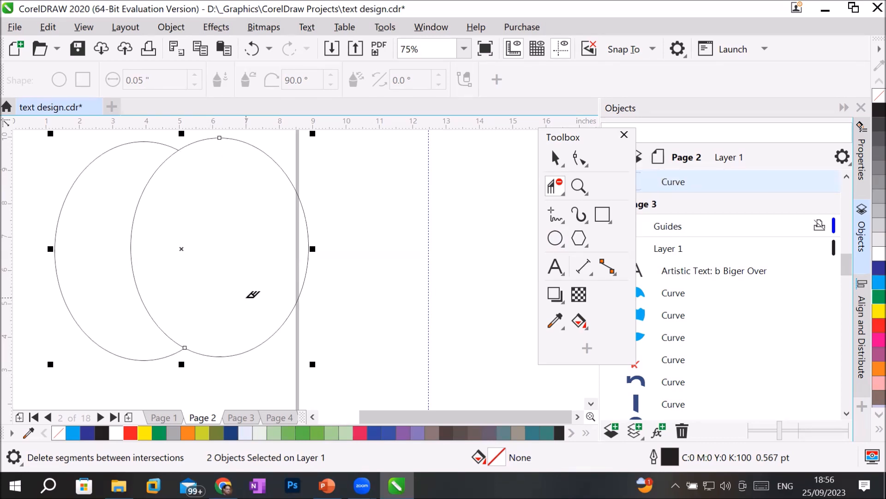
pyautogui.click(134, 218)
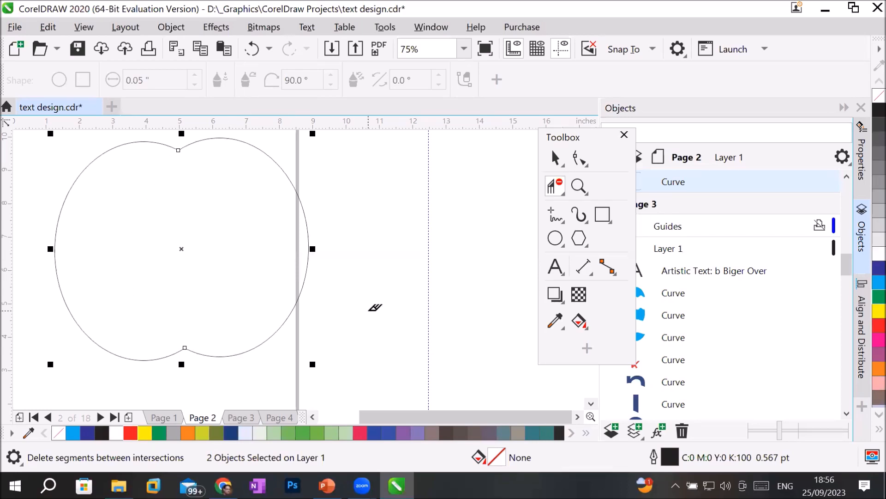
# Step: Draw a horizontal rectangle and two taller ones overlapping its left and right ends, the left one about 3.2 by 5.2 inches
pyautogui.scroll(-3, 365, 238)
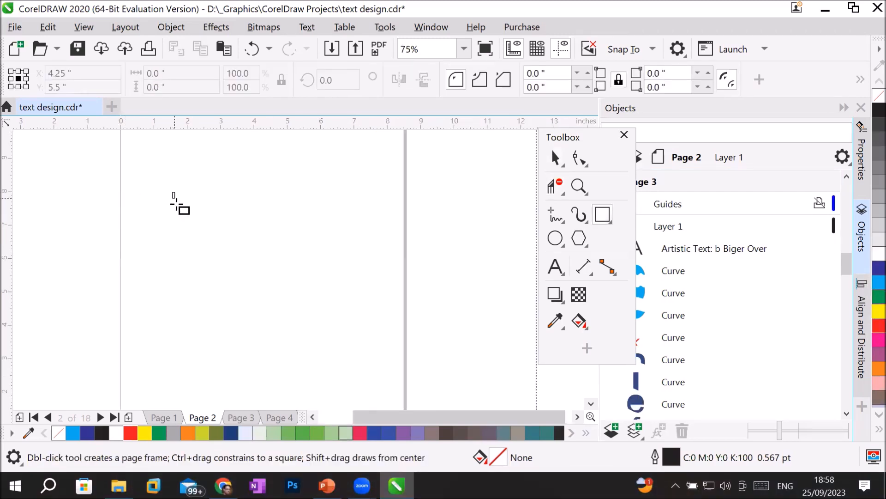
pyautogui.moveTo(172, 192); pyautogui.dragTo(300, 269)
pyautogui.moveTo(245, 162); pyautogui.dragTo(361, 336)
pyautogui.moveTo(120, 161); pyautogui.dragTo(226, 335)
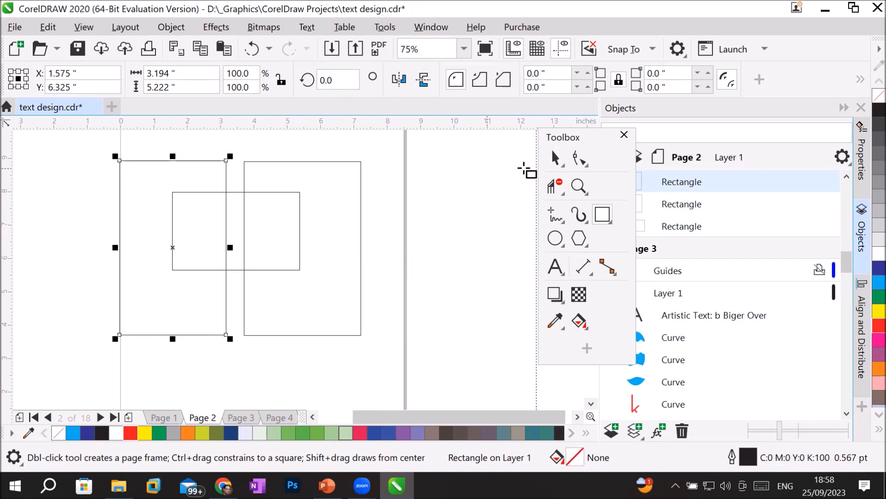
# Step: Select all three rectangles and delete the overlapping inner segments with Virtual Segment Delete, leaving a single H-shaped outline
pyautogui.click(560, 162)
pyautogui.moveTo(102, 136); pyautogui.dragTo(404, 361)
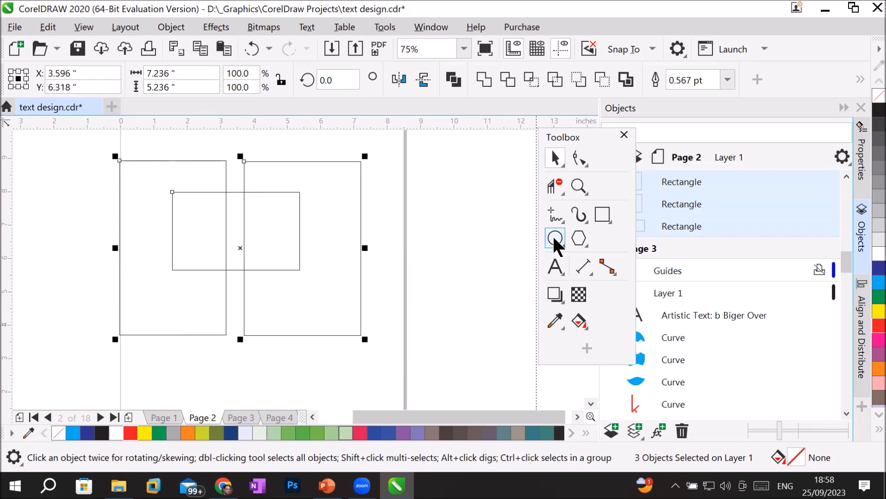
pyautogui.click(558, 186)
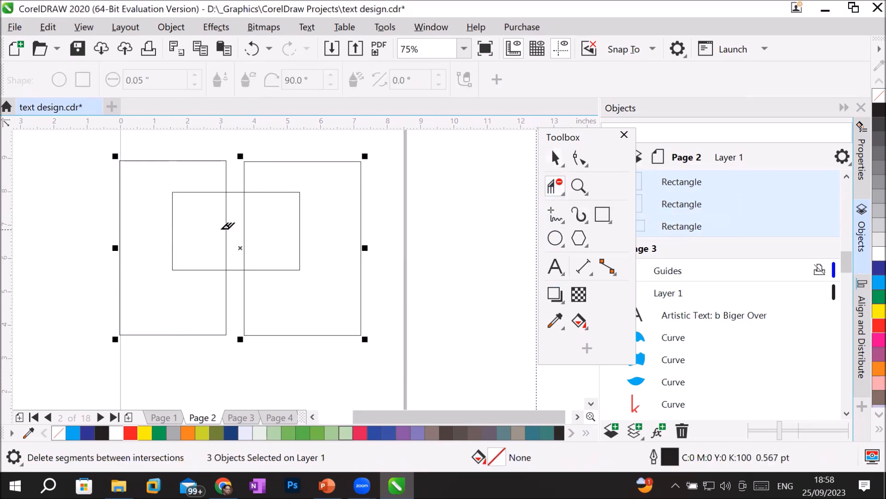
pyautogui.click(227, 228)
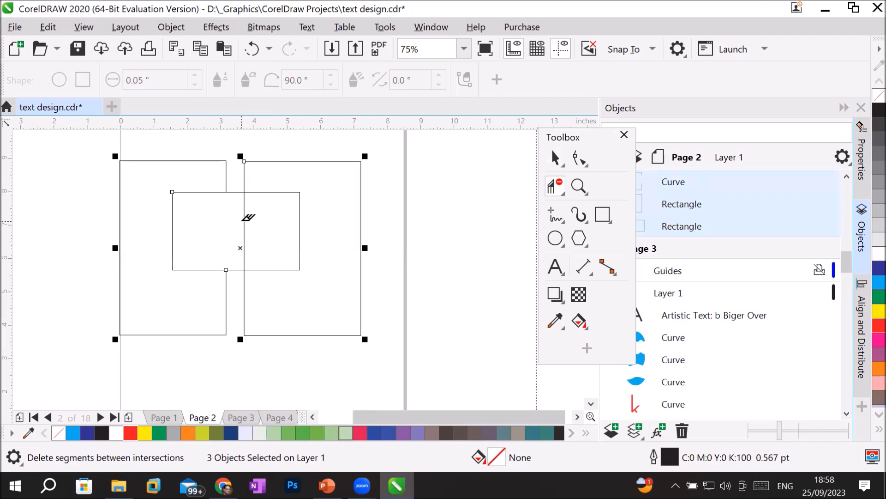
pyautogui.click(244, 215)
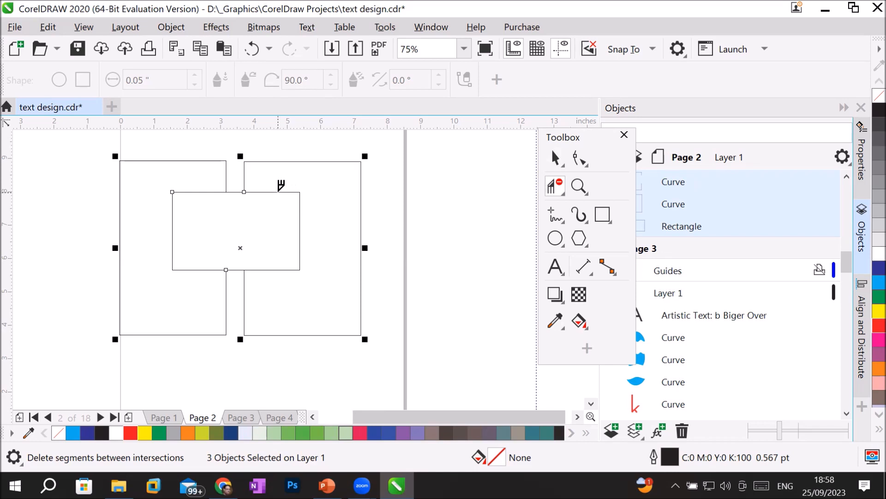
pyautogui.click(280, 192)
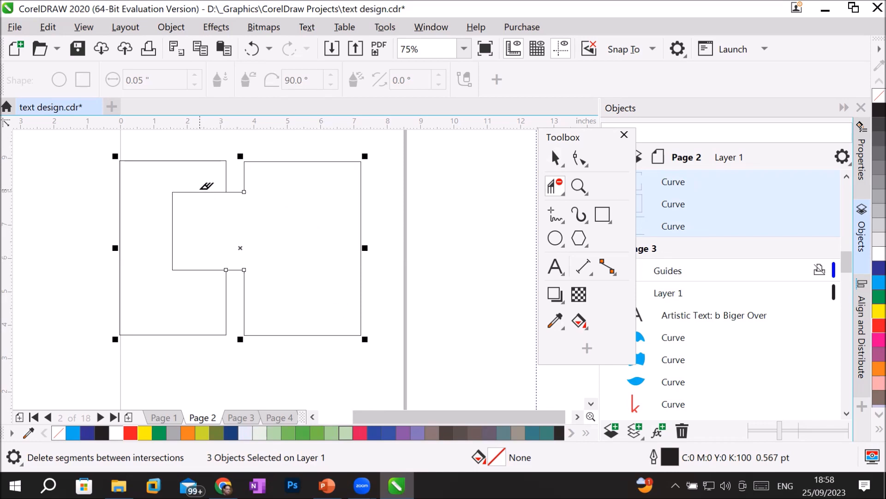
pyautogui.click(201, 192)
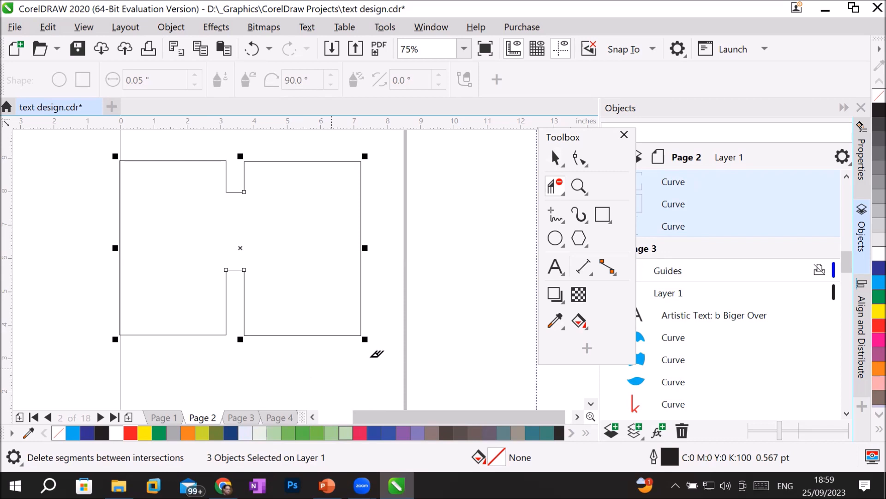
# Step: Reshape the outline with the Shape tool, widening the upper notch to about 4 inches and raising the top edge of the lower notch
pyautogui.click(579, 158)
pyautogui.press('F10')
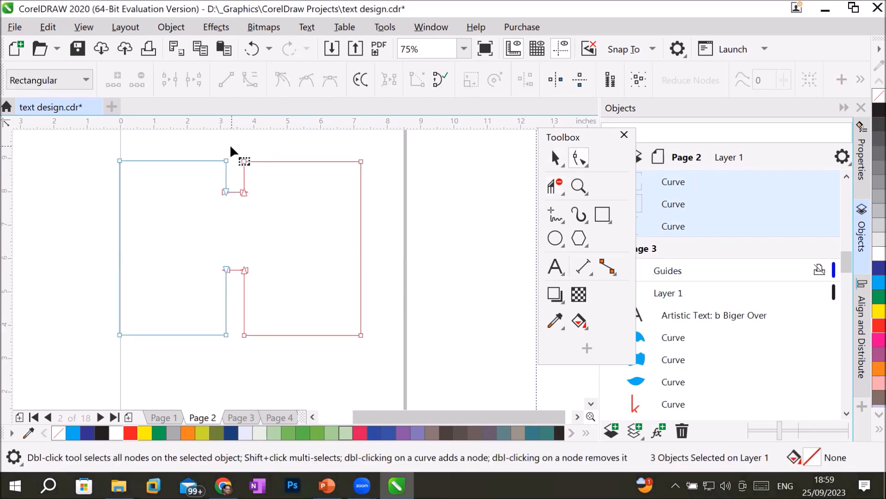
pyautogui.moveTo(233, 159); pyautogui.dragTo(313, 195)
pyautogui.moveTo(212, 148); pyautogui.dragTo(181, 194)
pyautogui.moveTo(199, 252); pyautogui.dragTo(247, 231)
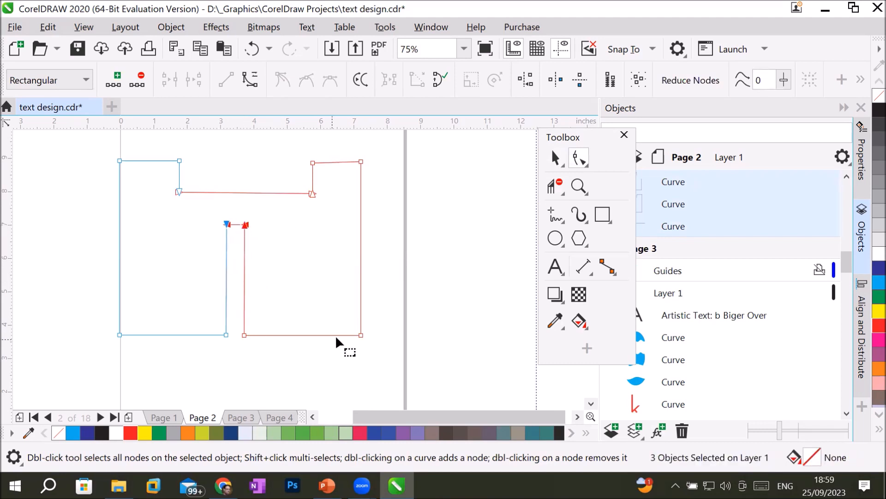
# Step: Select pieces of the H-shaped outline one at a time to examine which separate curves it consists of
pyautogui.click(421, 250)
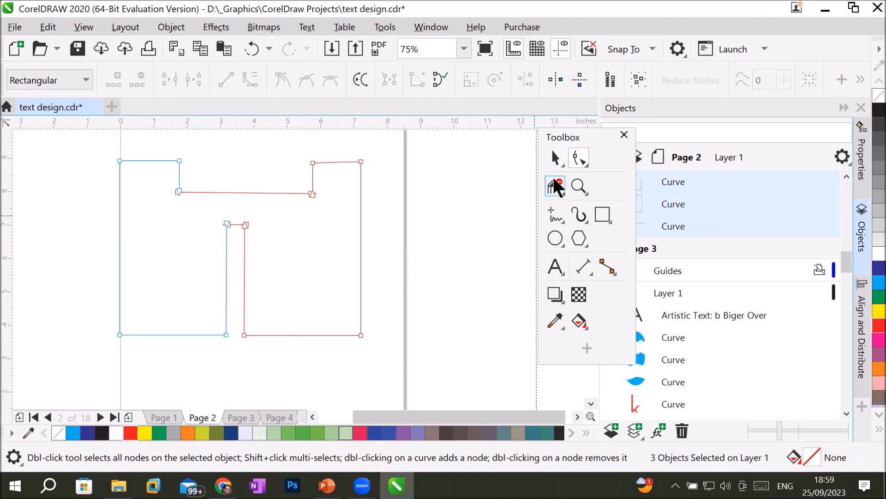
pyautogui.click(555, 157)
pyautogui.click(437, 261)
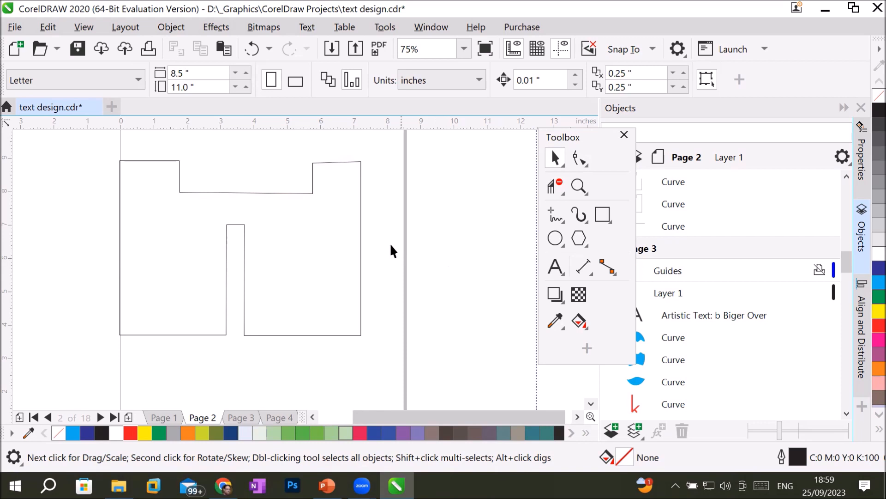
pyautogui.click(317, 204)
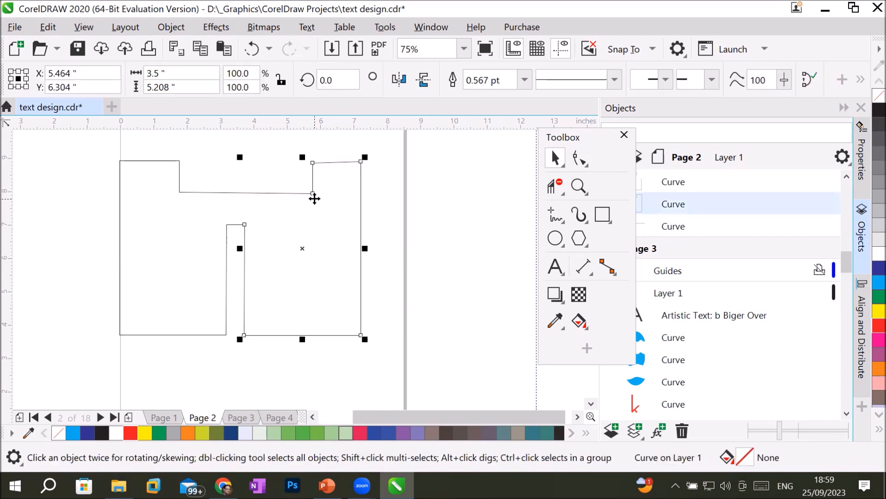
pyautogui.click(190, 194)
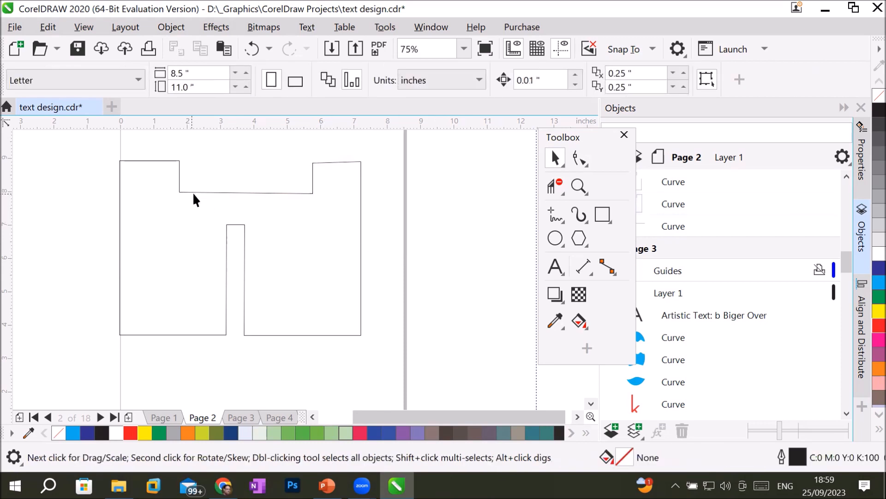
pyautogui.click(191, 191)
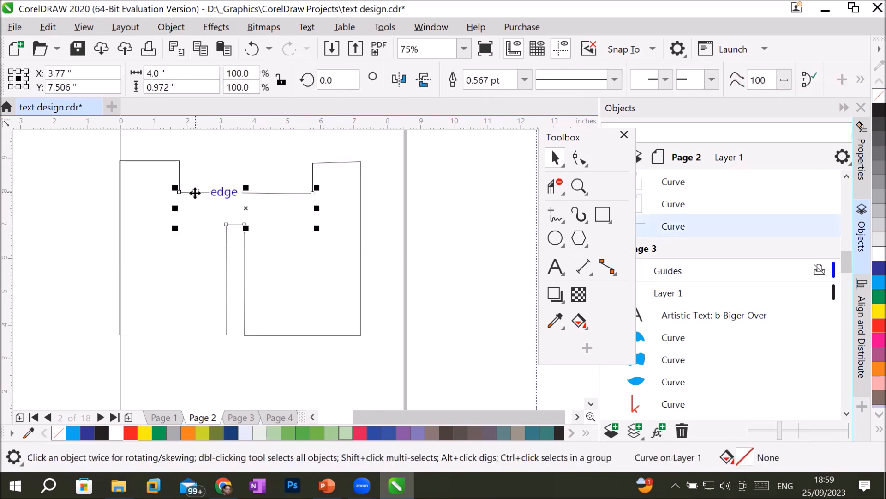
pyautogui.click(300, 295)
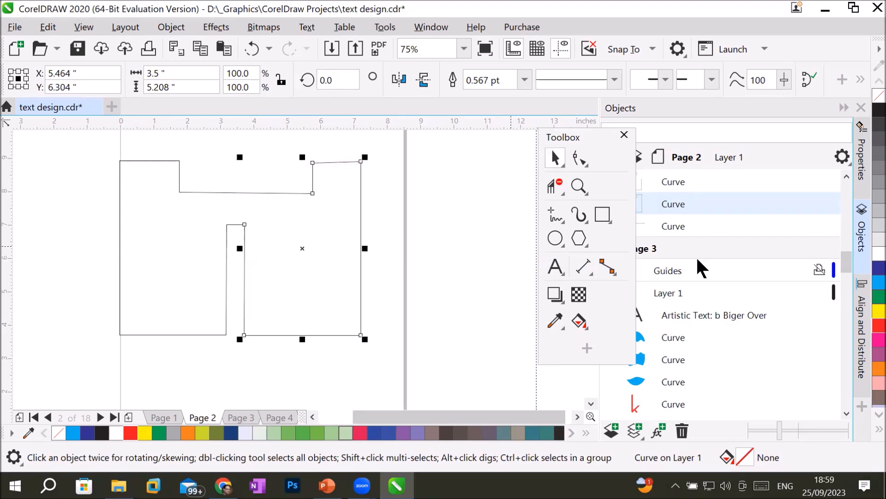
# Step: Select all three curves of the outline together and apply a red fill (C:0 M:100 Y:100 K:0)
pyautogui.moveTo(80, 140); pyautogui.dragTo(305, 297)
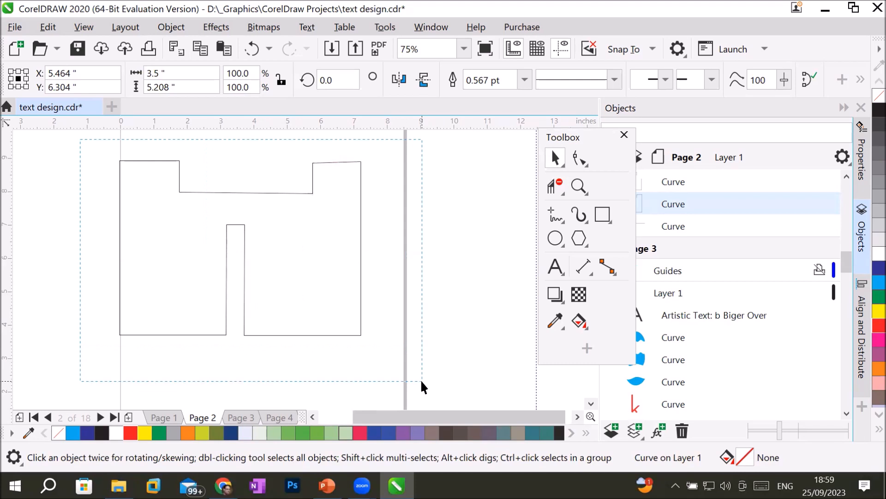
pyautogui.moveTo(421, 382); pyautogui.dragTo(421, 386)
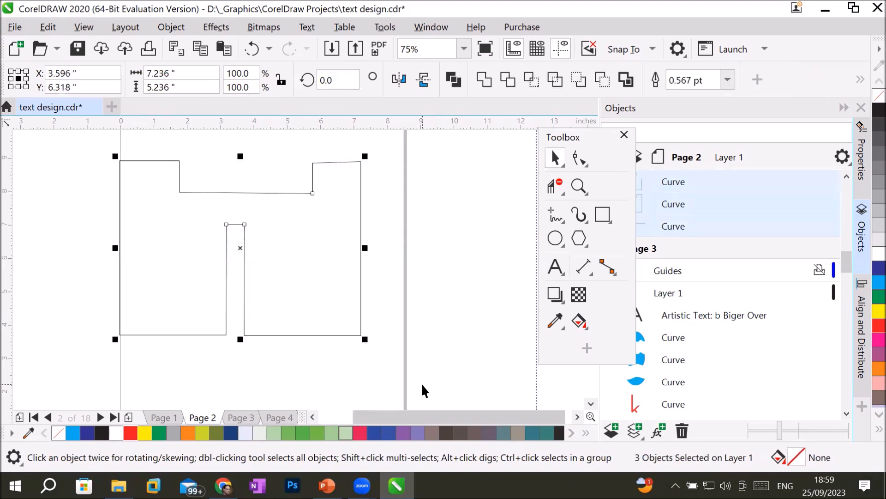
pyautogui.click(873, 325)
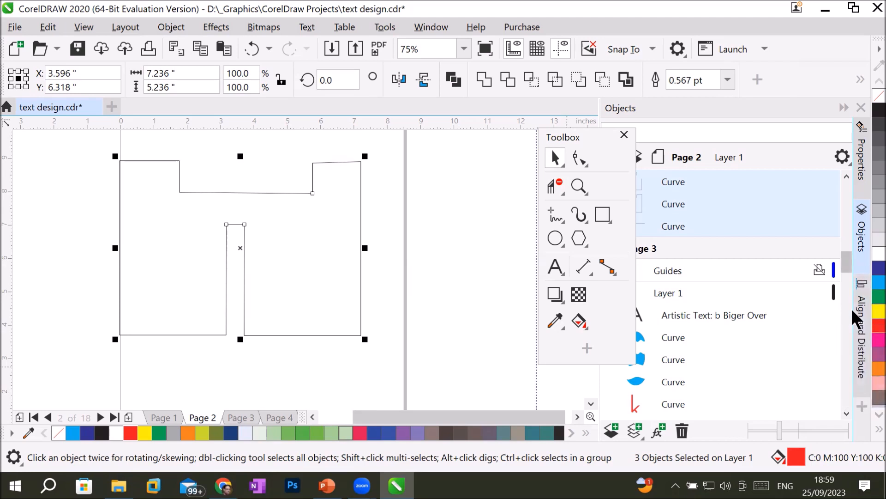
# Step: Examine the outline's separate curves individually, and delete all three from the page
pyautogui.click(446, 191)
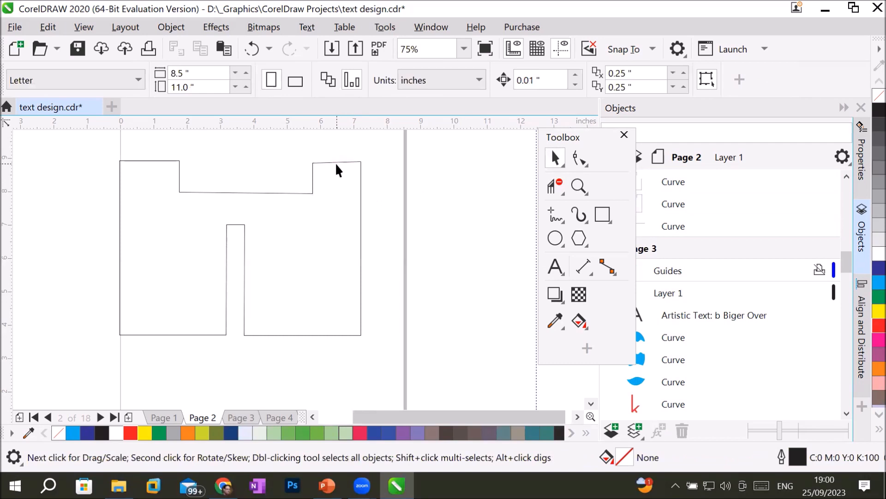
pyautogui.click(307, 192)
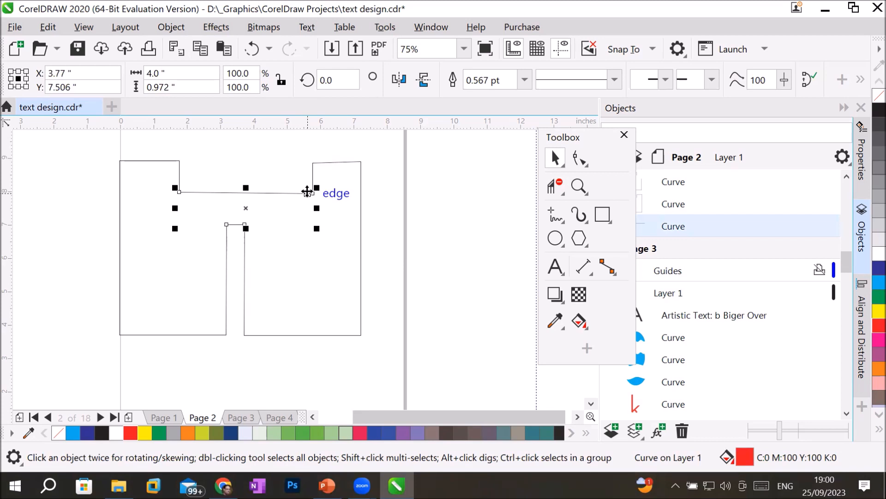
pyautogui.click(220, 163)
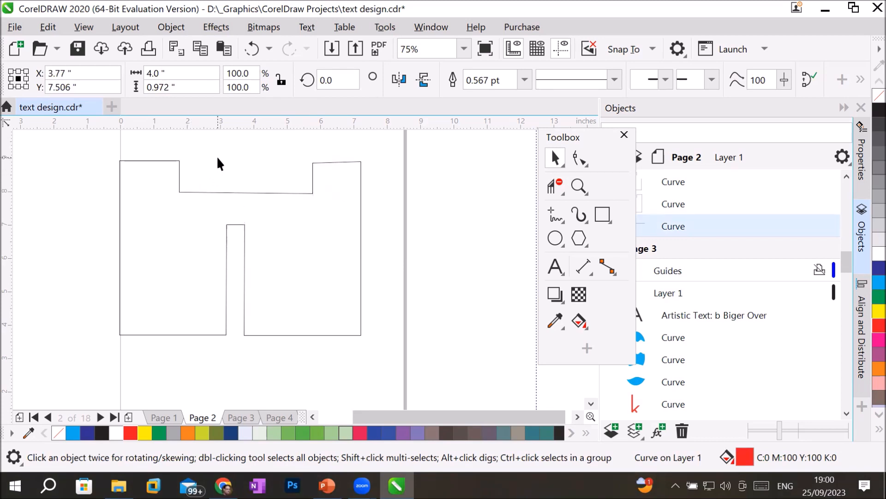
pyautogui.click(245, 227)
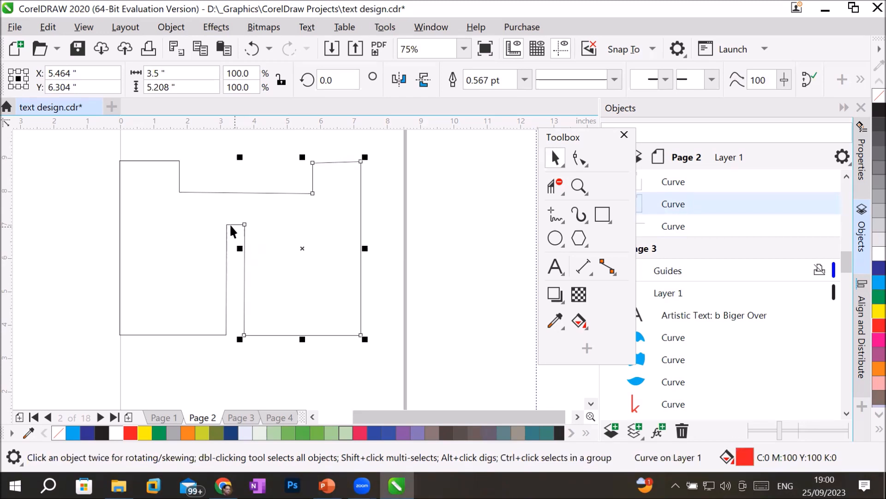
pyautogui.click(215, 335)
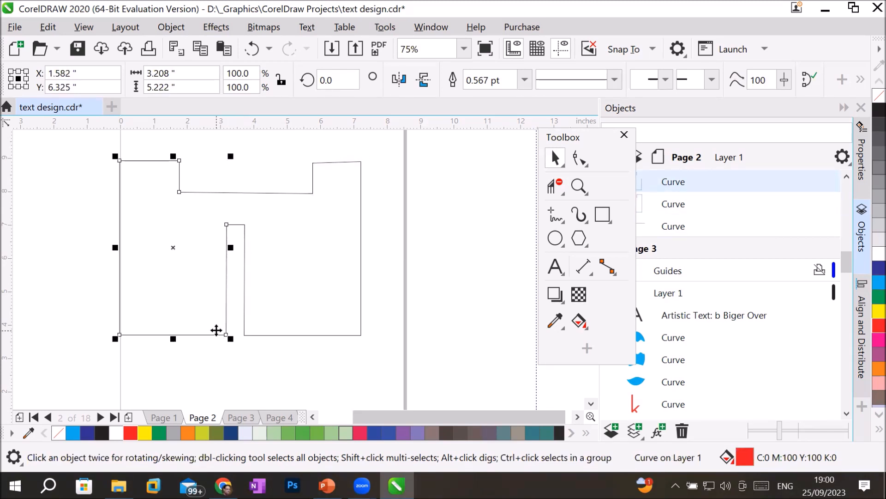
pyautogui.click(300, 192)
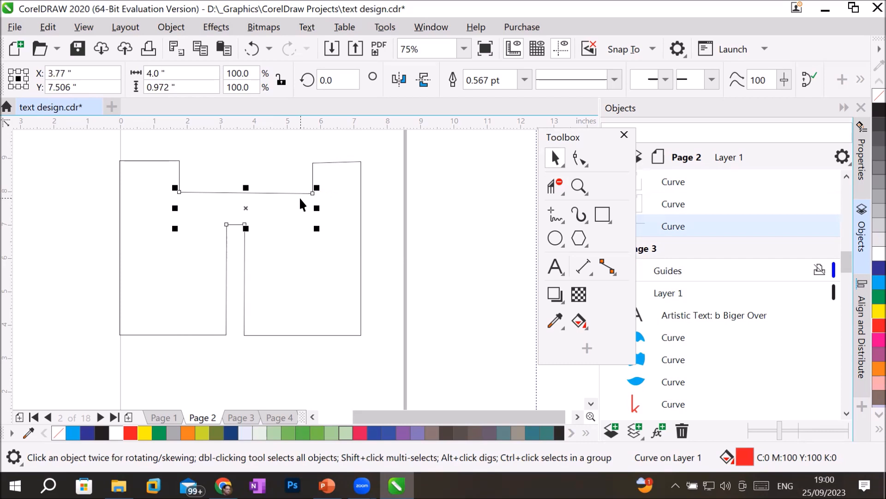
pyautogui.moveTo(95, 139); pyautogui.dragTo(396, 362)
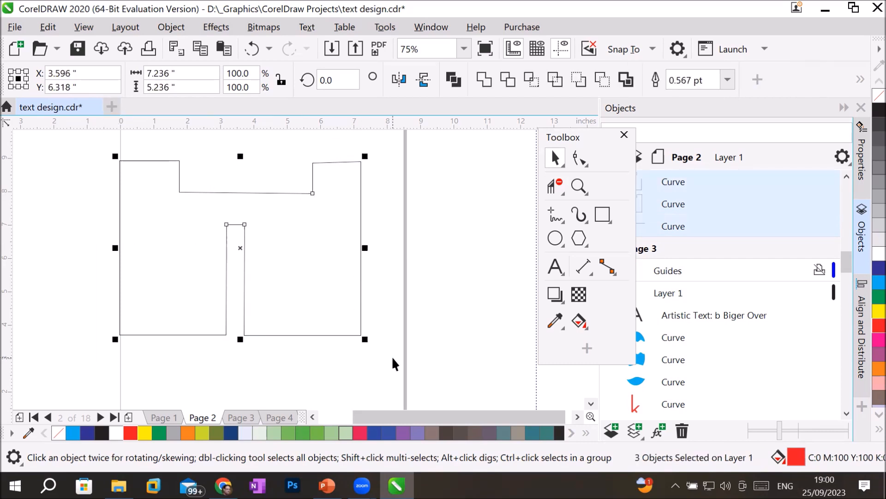
pyautogui.press('Delete')
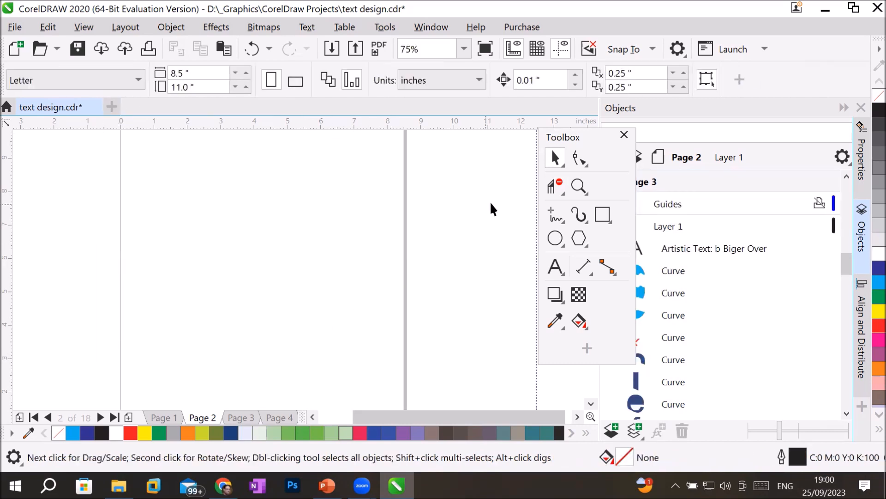
# Step: Draw an ellipse about 4.3 by 3.9 inches on the empty page
pyautogui.click(556, 241)
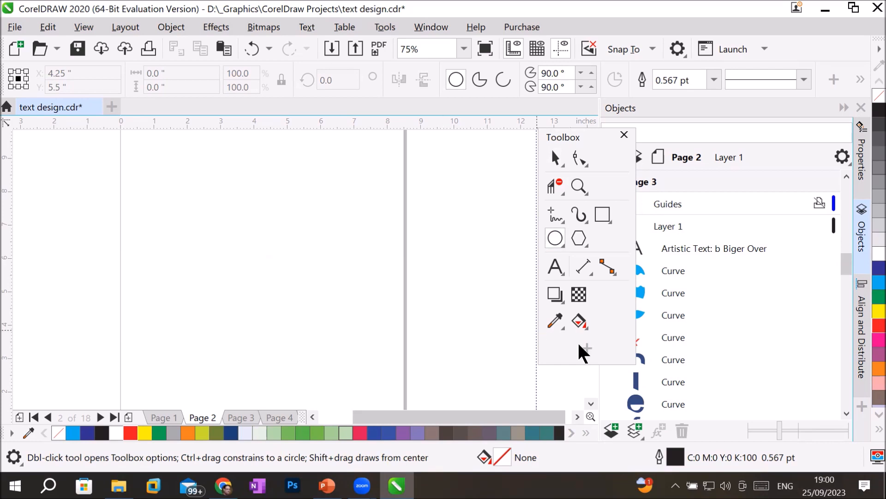
pyautogui.click(582, 327)
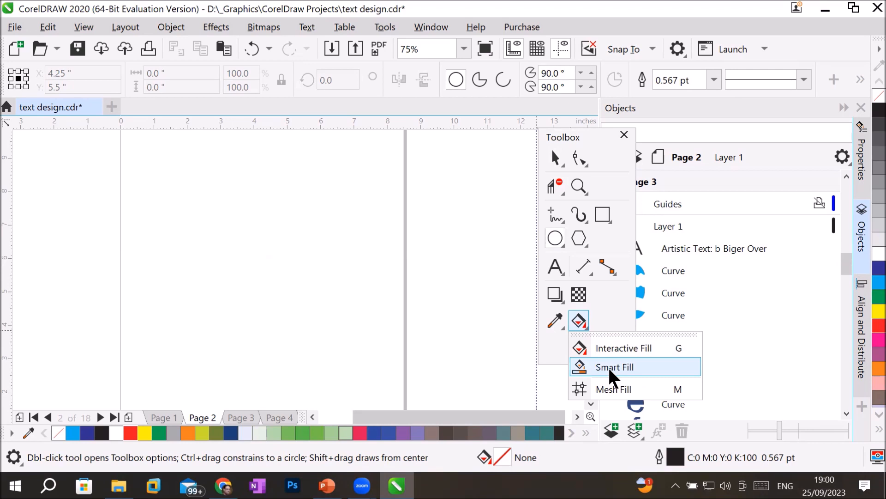
pyautogui.moveTo(130, 175); pyautogui.dragTo(151, 202)
pyautogui.moveTo(233, 253); pyautogui.dragTo(272, 305)
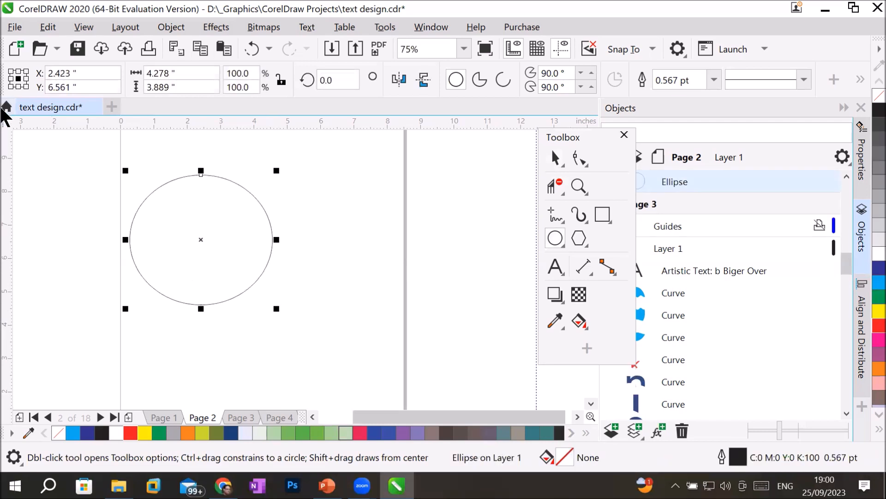
# Step: Move the ellipse up and to the right, and place five copies of it in an overlapping ring around a common point
pyautogui.click(554, 157)
pyautogui.moveTo(244, 242); pyautogui.dragTo(286, 204)
pyautogui.moveTo(305, 240); pyautogui.dragTo(258, 322)
pyautogui.rightClick(362, 217)
pyautogui.rightClick(396, 218)
pyautogui.rightClick(417, 262)
pyautogui.rightClick(364, 308)
pyautogui.rightClick(259, 322)
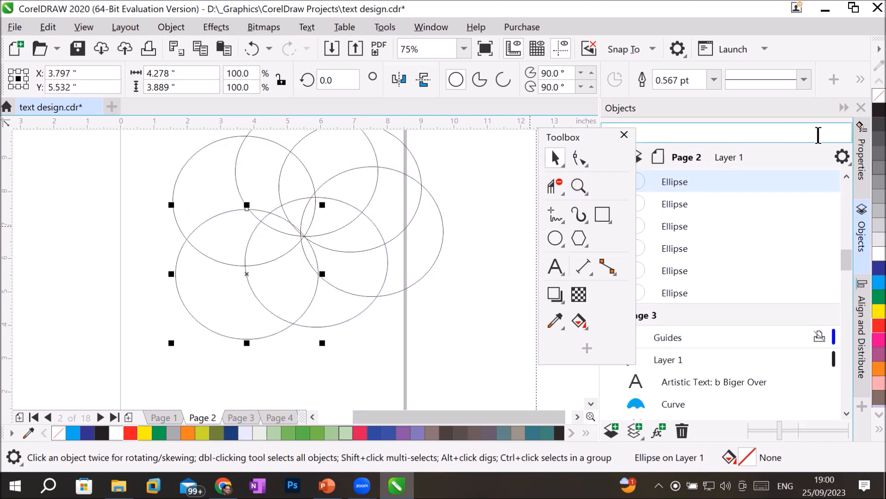
# Step: Move the floating Toolbox clear of the Objects docker
pyautogui.click(575, 142)
pyautogui.moveTo(576, 149); pyautogui.dragTo(534, 182)
pyautogui.click(592, 137)
pyautogui.click(592, 137)
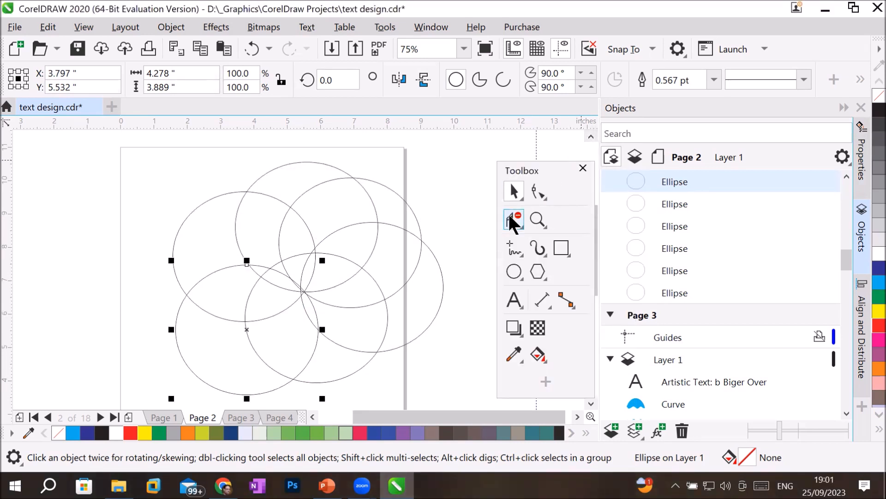
# Step: Delete the inner overlapping segments of the six circles with Virtual Segment Delete, leaving only the outer cloud-shaped outline
pyautogui.scroll(-1, 371, 234)
pyautogui.moveTo(220, 176); pyautogui.dragTo(430, 331)
pyautogui.scroll(1, 412, 245)
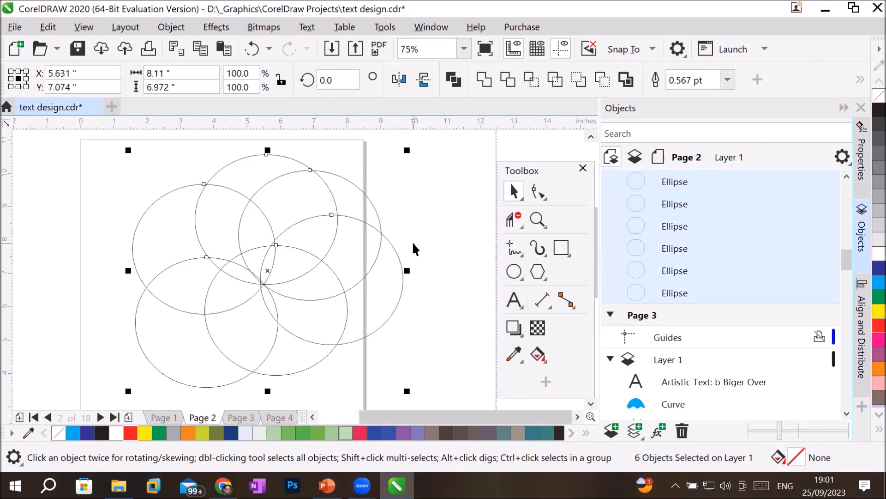
pyautogui.click(513, 221)
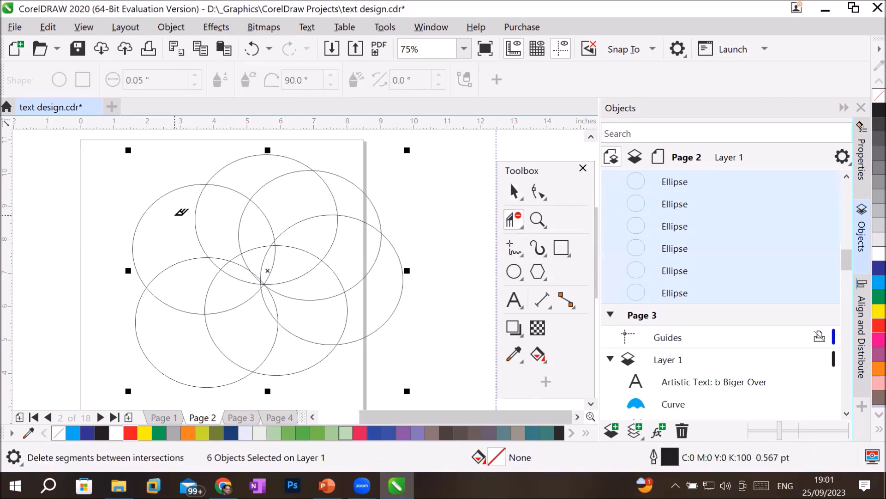
pyautogui.moveTo(175, 215); pyautogui.dragTo(331, 321)
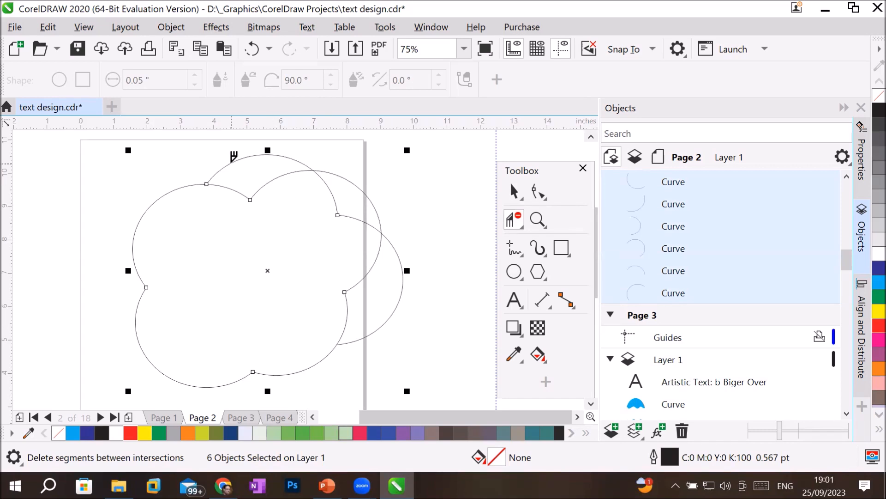
pyautogui.moveTo(236, 176); pyautogui.dragTo(358, 236)
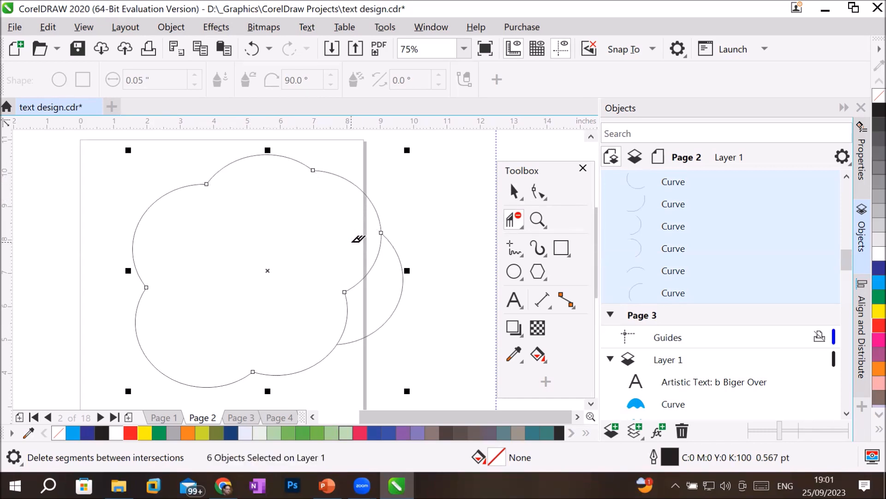
pyautogui.moveTo(324, 277); pyautogui.dragTo(367, 318)
pyautogui.click(514, 191)
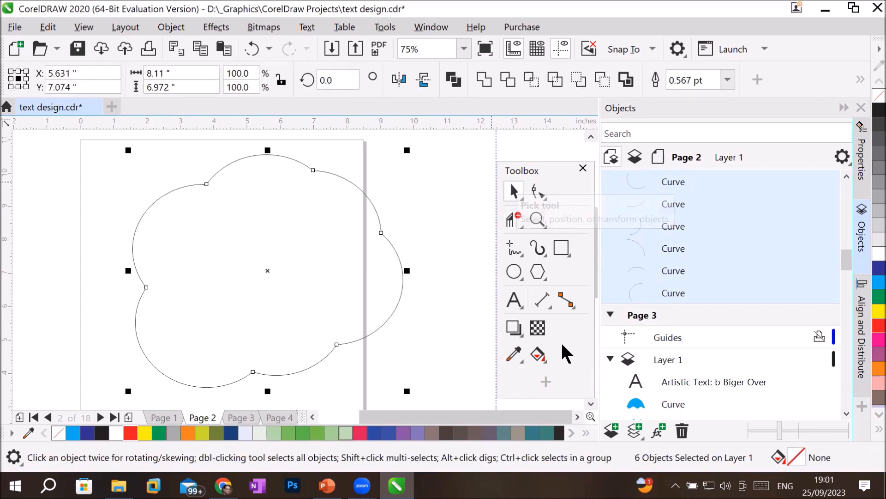
# Step: Fill the enclosed cloud outline using Smart Fill with a light blue of C:60 M:0 Y:15 K:0
pyautogui.click(535, 354)
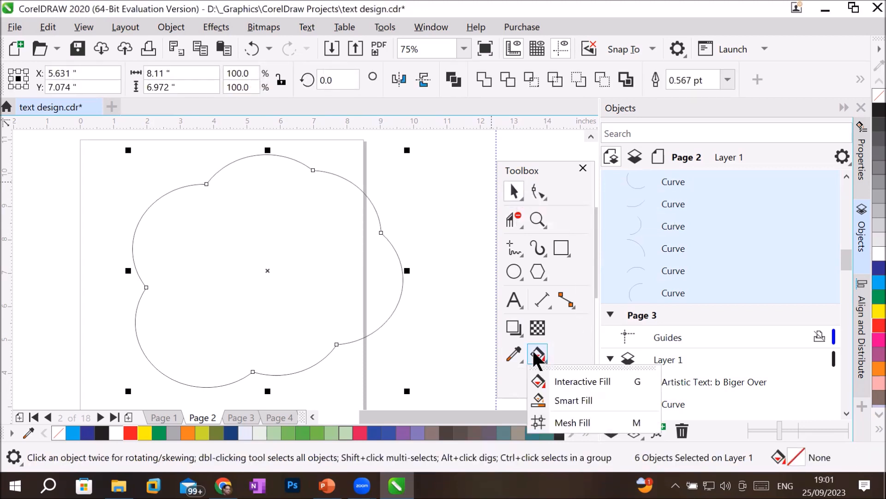
pyautogui.click(566, 400)
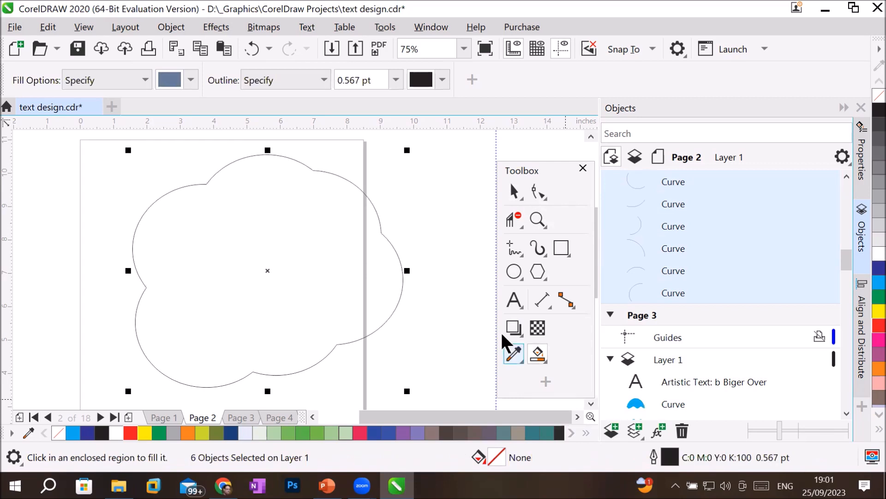
pyautogui.click(191, 79)
pyautogui.click(282, 286)
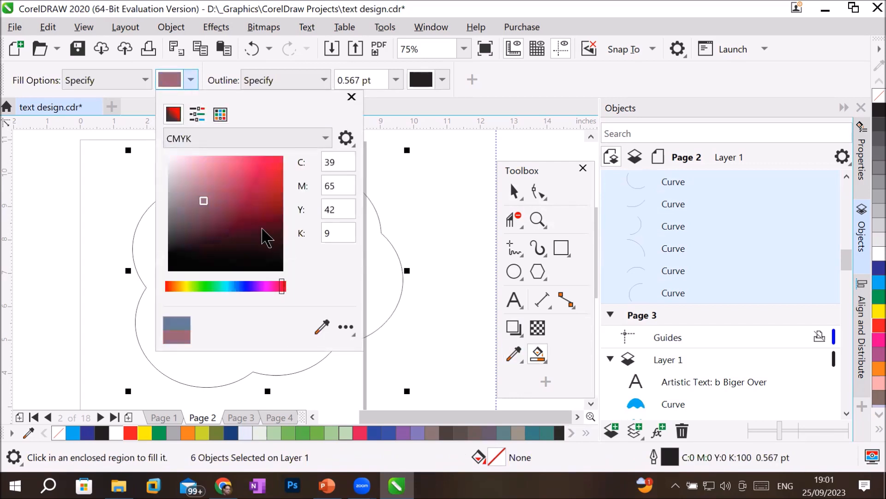
pyautogui.click(227, 286)
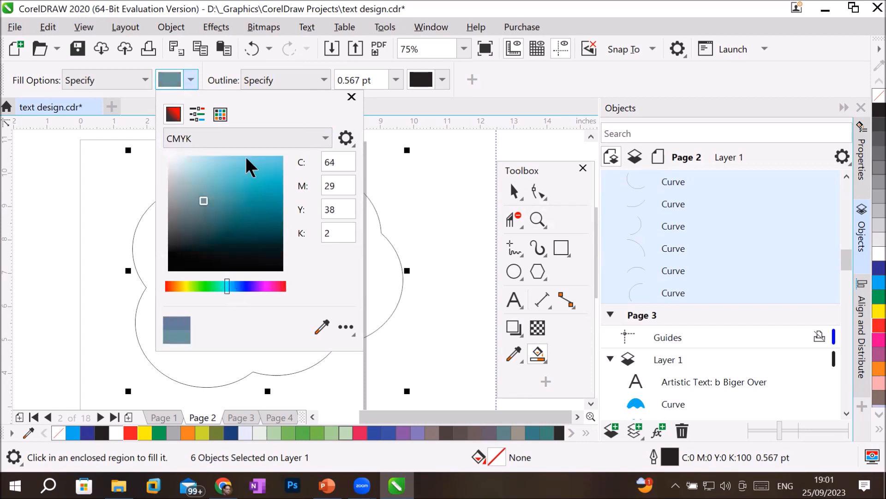
pyautogui.click(269, 164)
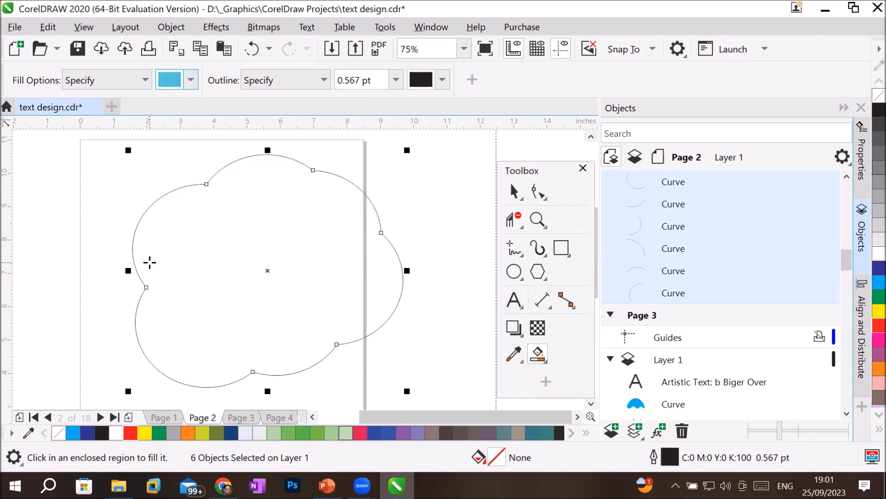
pyautogui.click(150, 263)
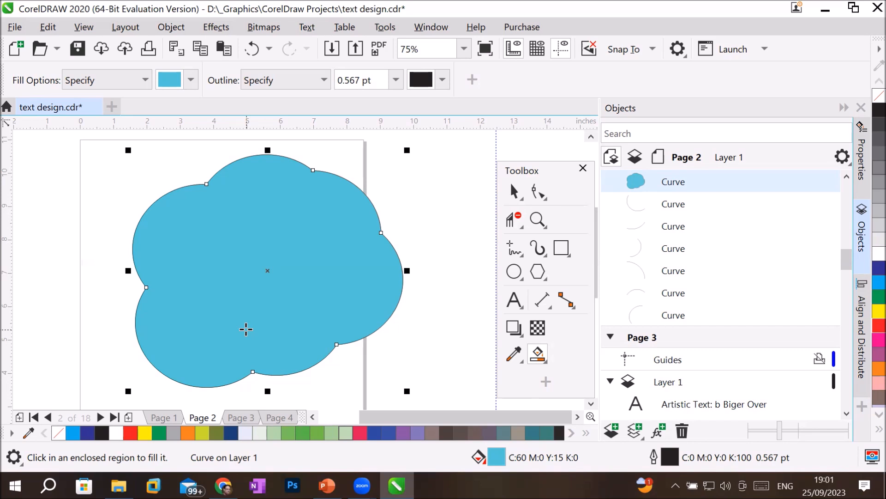
# Step: Try cyan and pink palette colours on the cloud shape, then recolour it purple with C:20 M:80 Y:0 K:20
pyautogui.click(869, 284)
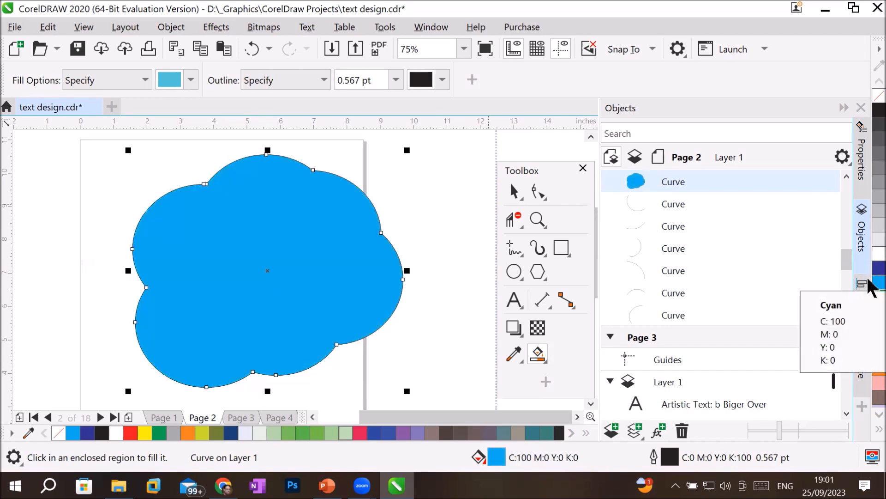
pyautogui.click(868, 385)
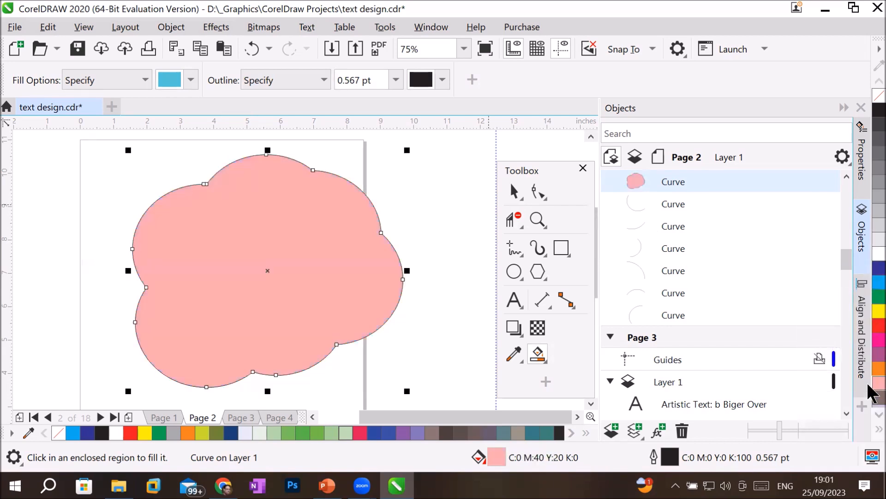
pyautogui.click(869, 367)
pyautogui.click(869, 358)
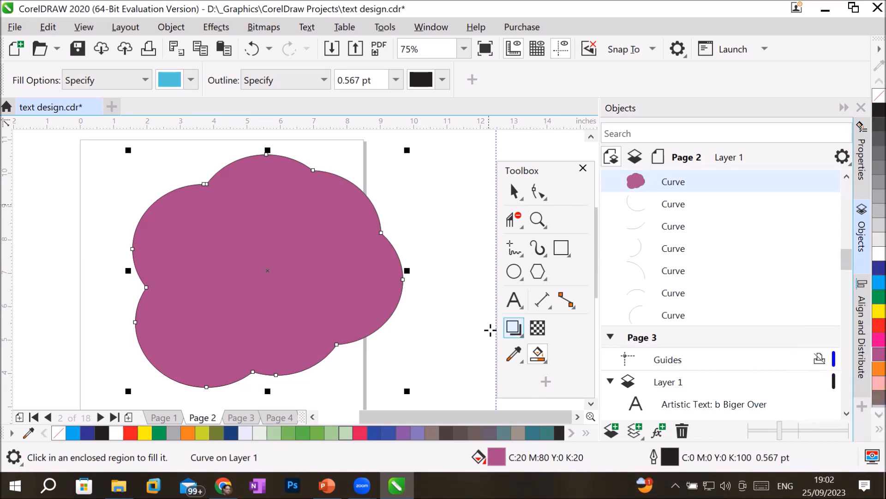
pyautogui.scroll(-1, 420, 309)
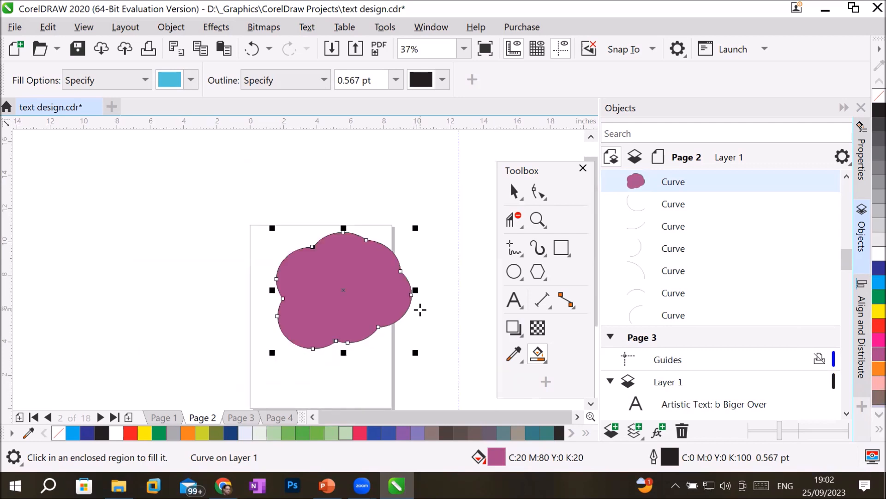
pyautogui.click(539, 351)
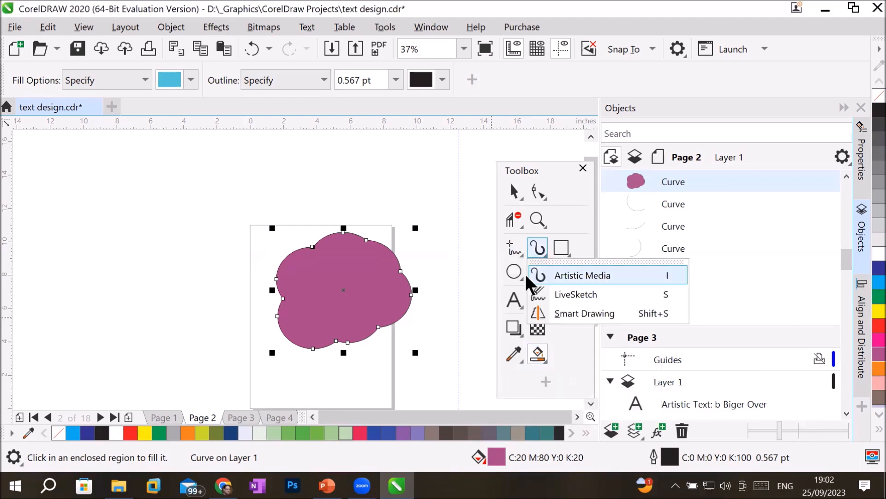
pyautogui.moveTo(510, 274)
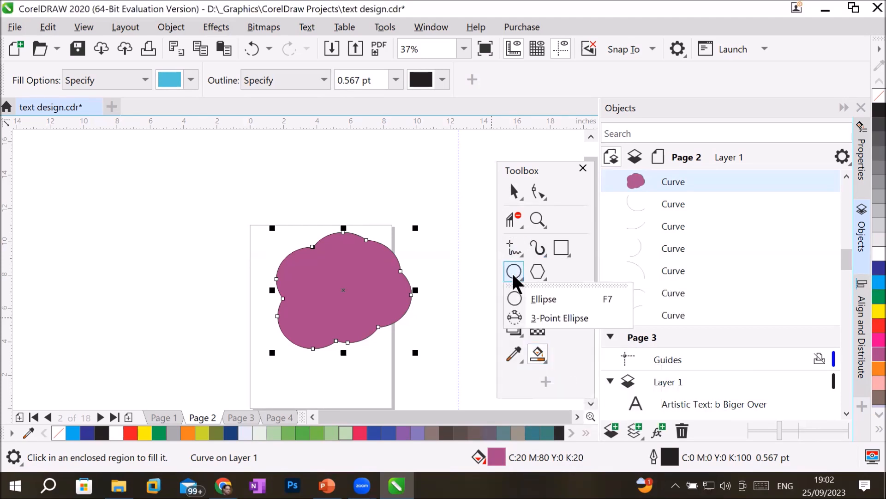
pyautogui.click(511, 271)
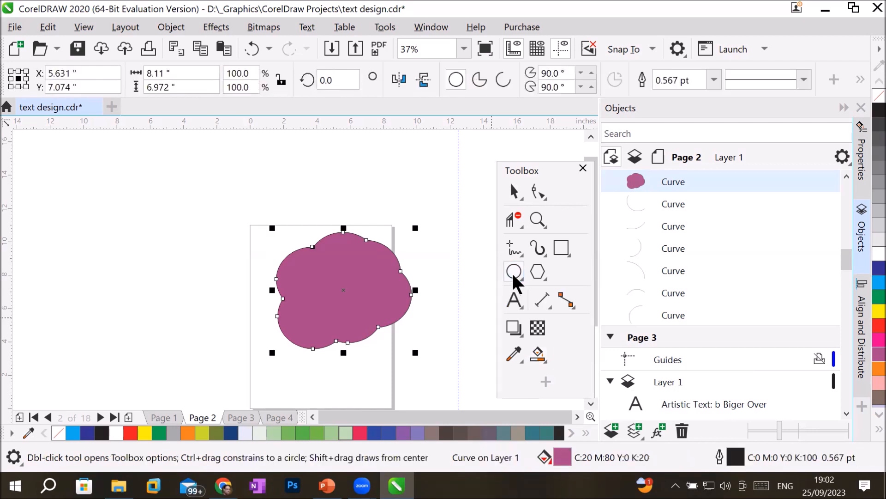
pyautogui.click(514, 301)
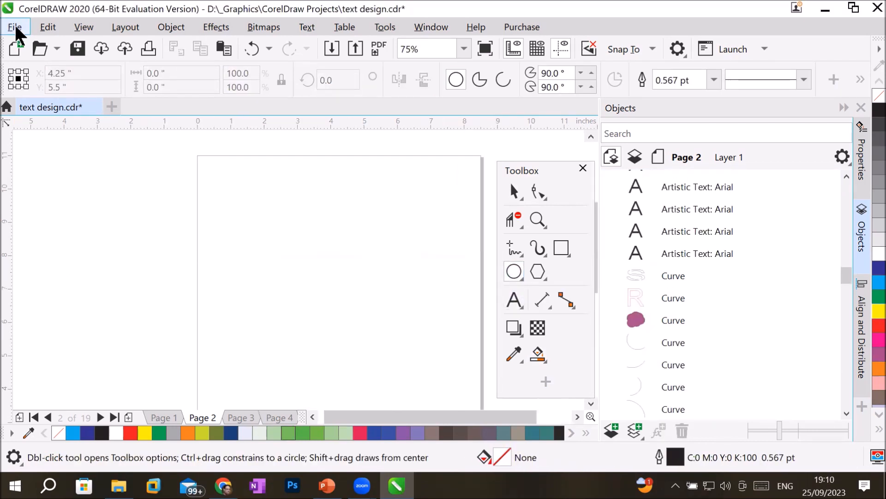
# Step: Import the thisisengineering-raeng office photo from the Office Furniture folder and place it about 6.97 by 4.65 inches on Page 2
pyautogui.click(15, 25)
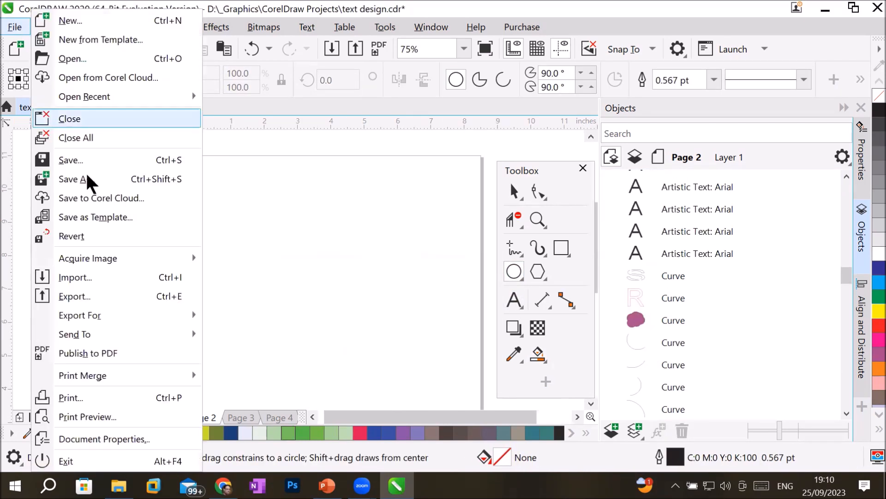
pyautogui.click(107, 276)
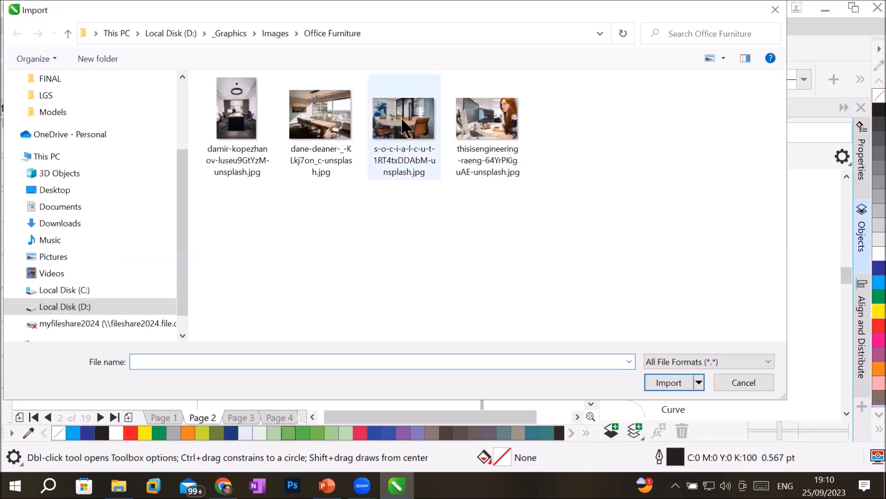
pyautogui.doubleClick(488, 108)
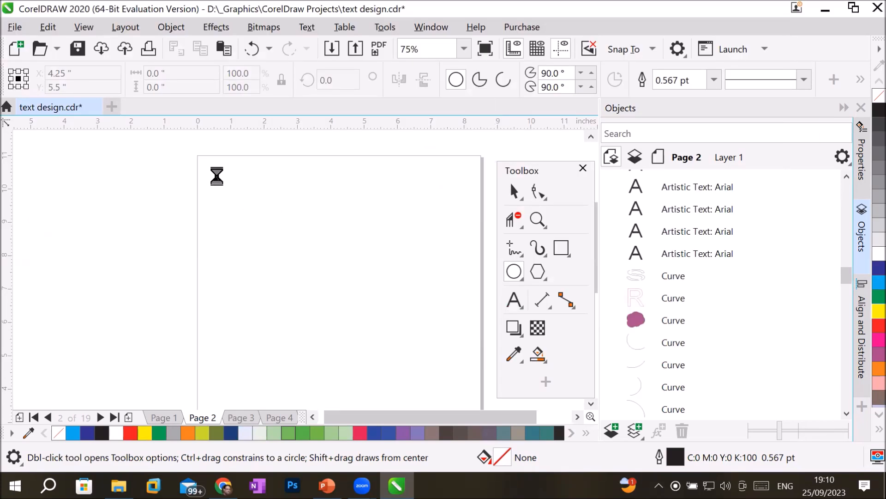
pyautogui.moveTo(217, 177); pyautogui.dragTo(438, 353)
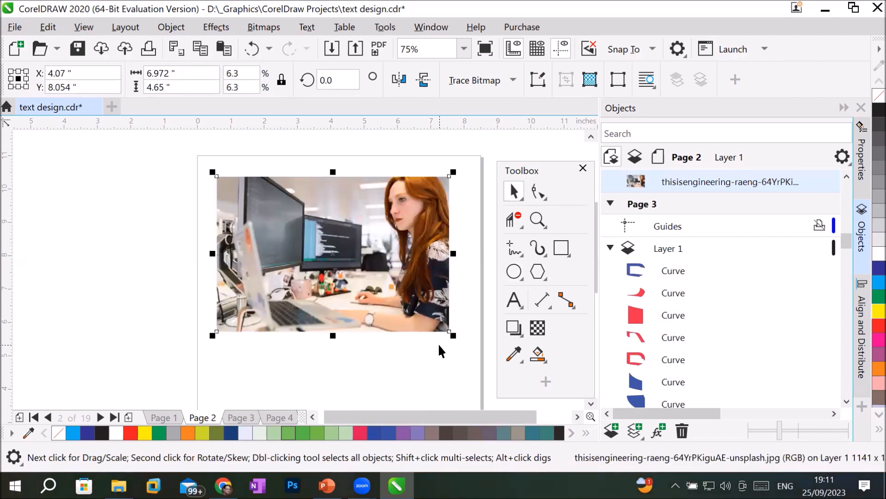
# Step: Slice the photo into three horizontal strips with two straight Knife cuts across its full width
pyautogui.click(511, 214)
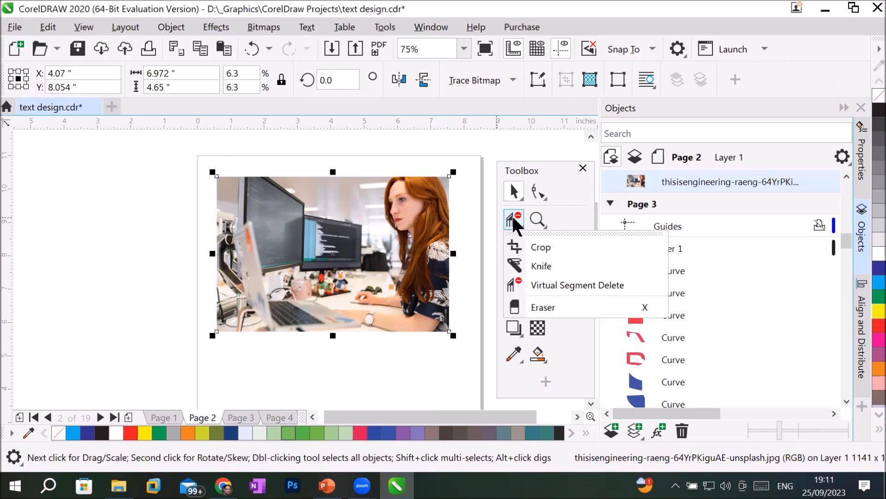
pyautogui.click(544, 262)
pyautogui.click(20, 80)
pyautogui.moveTo(190, 241); pyautogui.dragTo(478, 240)
pyautogui.moveTo(176, 304); pyautogui.dragTo(477, 302)
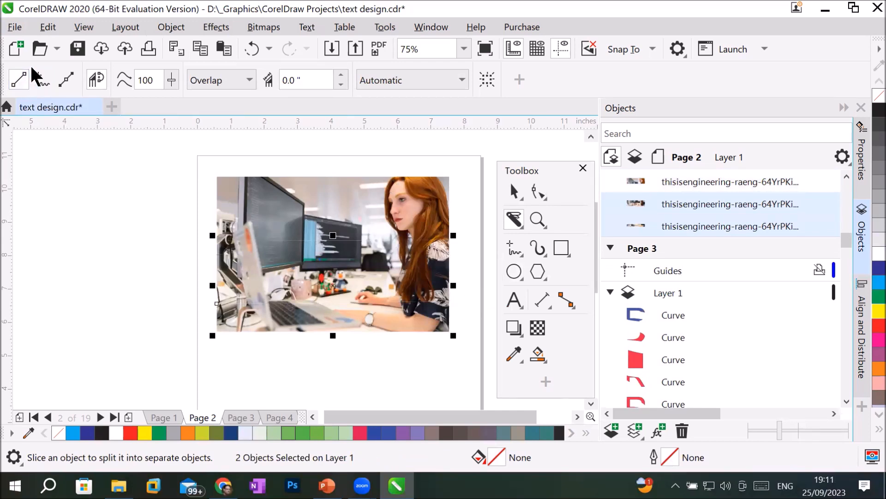
# Step: Nudge the top strip of the photo up and the bottom strip down to open white gaps between the three strips
pyautogui.click(515, 191)
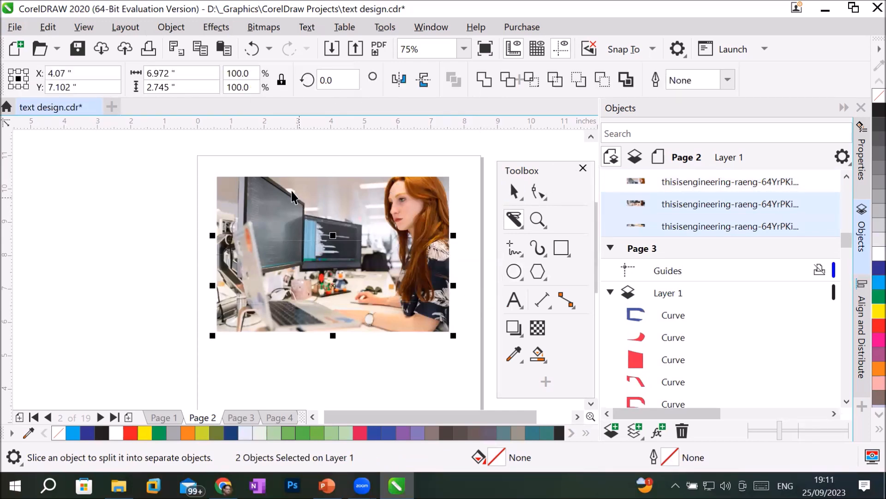
pyautogui.click(292, 191)
pyautogui.press('Up')
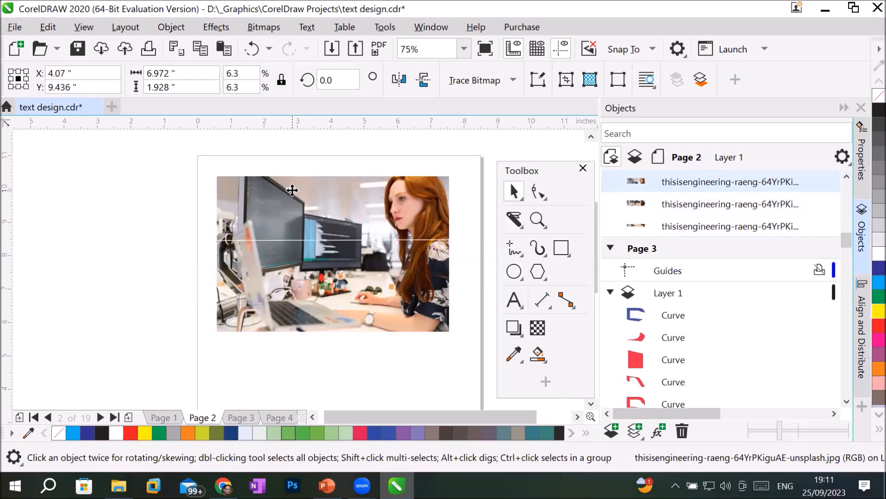
pyautogui.click(282, 311)
pyautogui.press('Down')
pyautogui.press('Down')
pyautogui.press('Down')
pyautogui.press('Down')
pyautogui.press('Down')
pyautogui.press('Down')
pyautogui.press('Down')
pyautogui.press('Down')
pyautogui.press('Down')
pyautogui.press('Down')
pyautogui.press('Down')
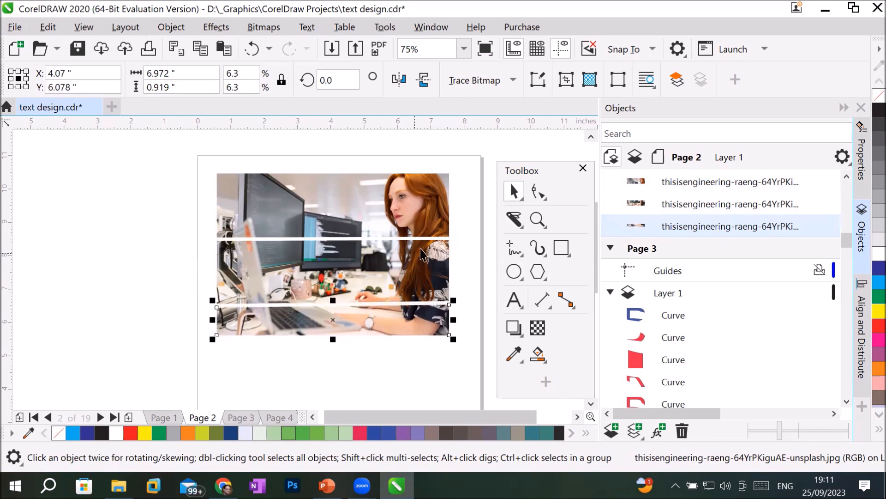
# Step: Slice the photo's top strip in two with a straight vertical Knife cut near its centre
pyautogui.click(163, 140)
pyautogui.click(514, 219)
pyautogui.click(326, 152)
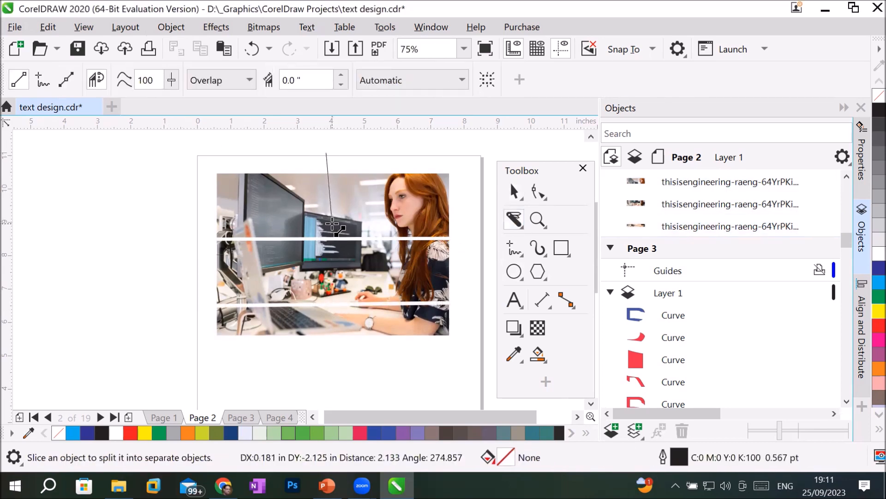
pyautogui.click(327, 238)
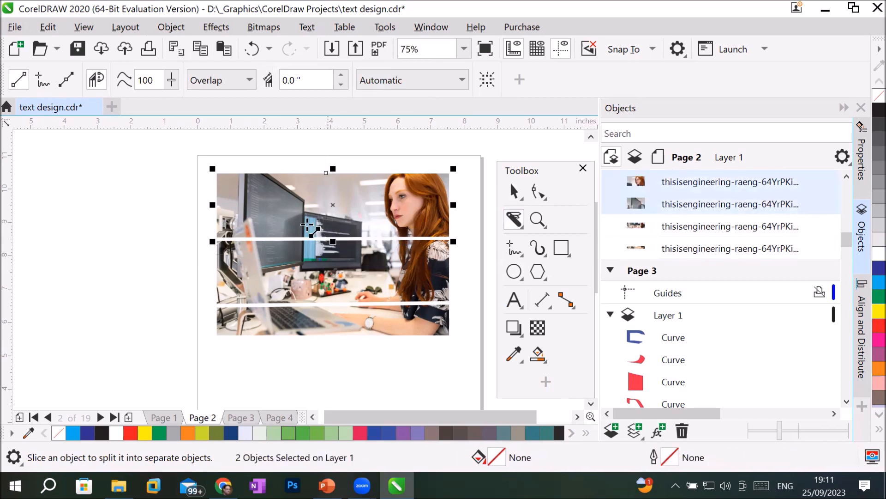
# Step: Slice the photo's middle strip in two with a straight vertical Knife cut near its centre
pyautogui.click(517, 196)
pyautogui.click(340, 267)
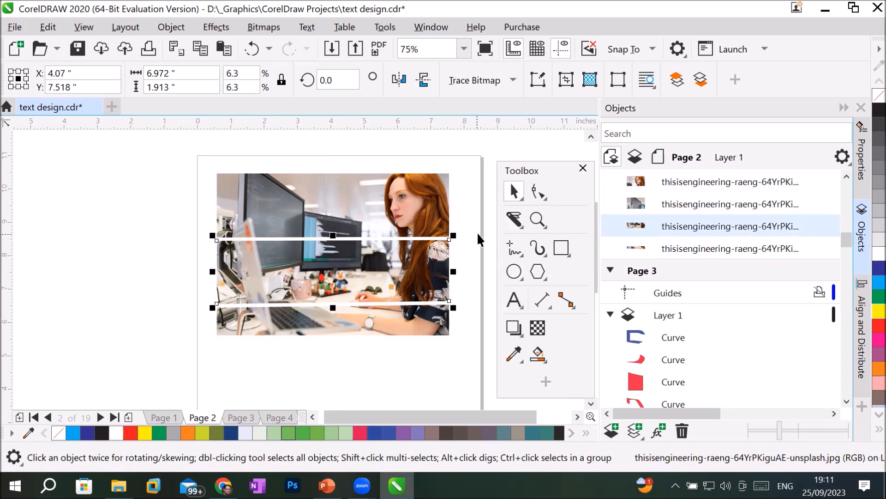
pyautogui.click(515, 220)
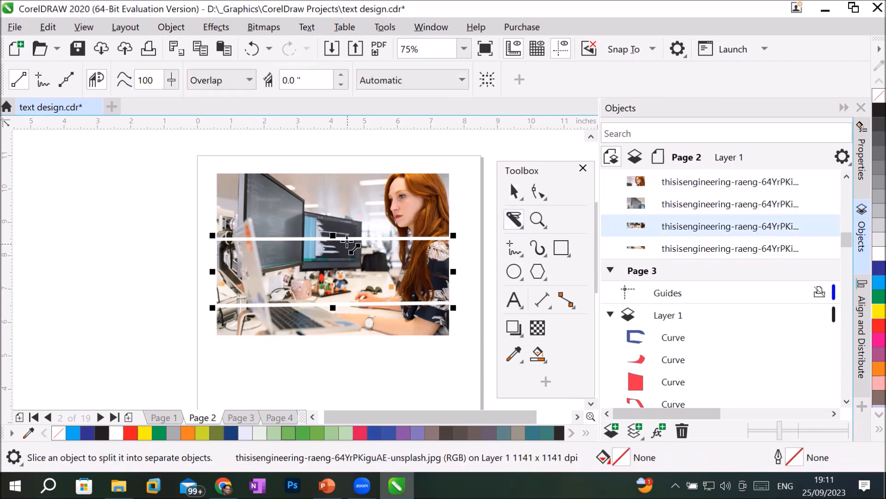
pyautogui.moveTo(331, 210); pyautogui.dragTo(333, 325)
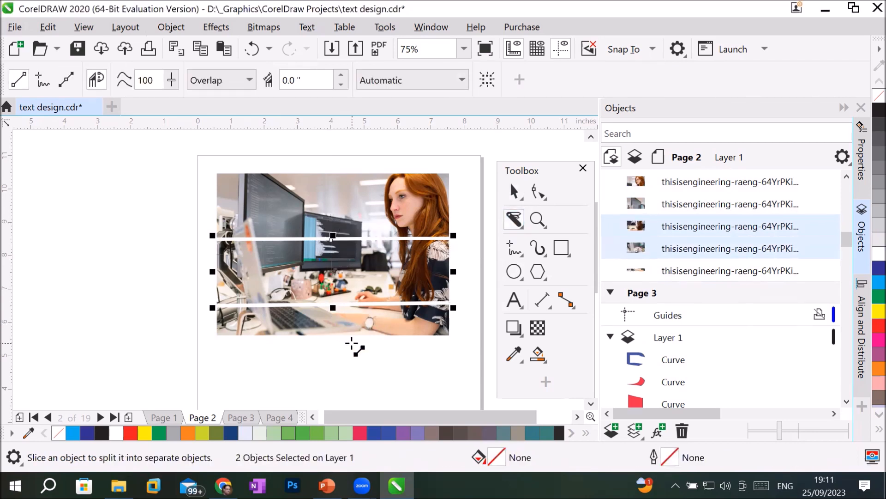
# Step: Spread the middle strip's two halves apart, moving the left half and the right half outward by about 1 inch each
pyautogui.click(515, 192)
pyautogui.click(279, 277)
pyautogui.click(171, 282)
pyautogui.click(251, 276)
pyautogui.moveTo(251, 276); pyautogui.dragTo(216, 276)
pyautogui.moveTo(383, 266); pyautogui.dragTo(411, 268)
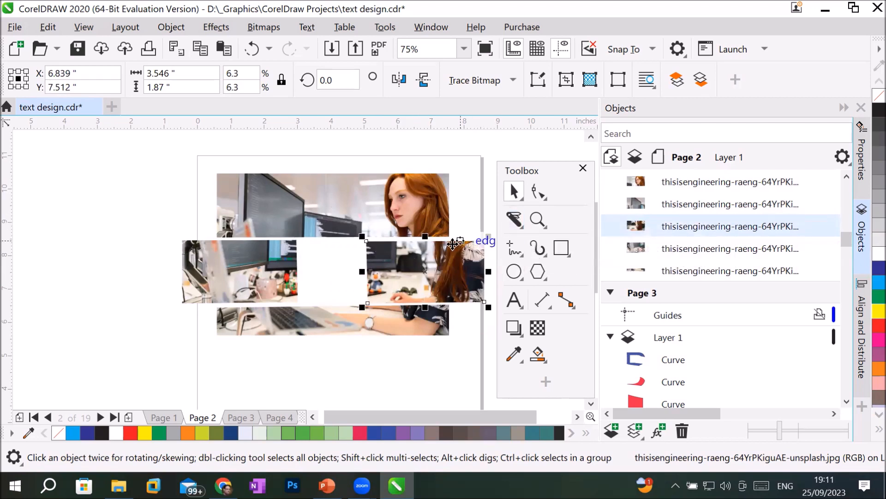
# Step: Delete all five pieces of the sliced photo from page 2
pyautogui.scroll(-2, 425, 255)
pyautogui.moveTo(279, 193); pyautogui.dragTo(385, 264)
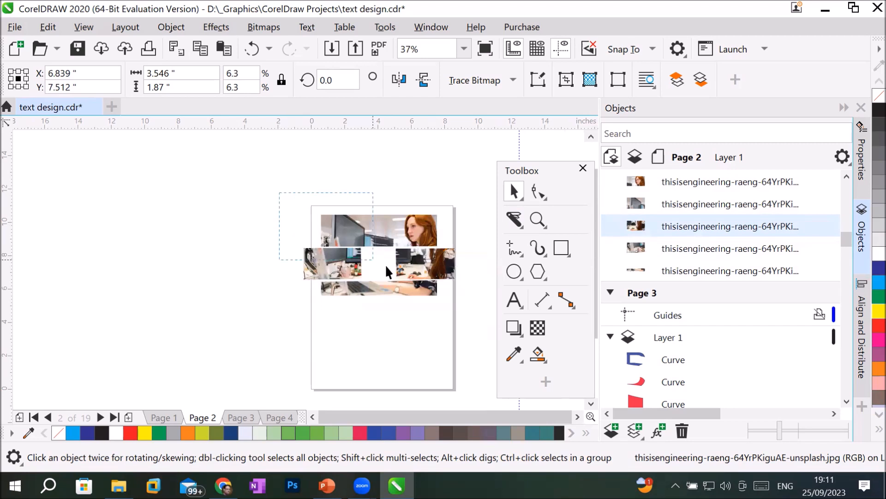
pyautogui.moveTo(481, 314); pyautogui.dragTo(481, 314)
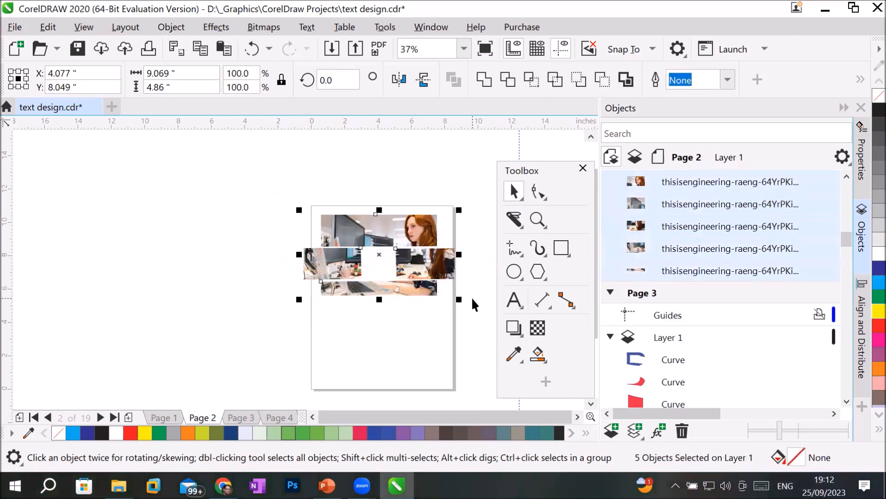
pyautogui.press('Delete')
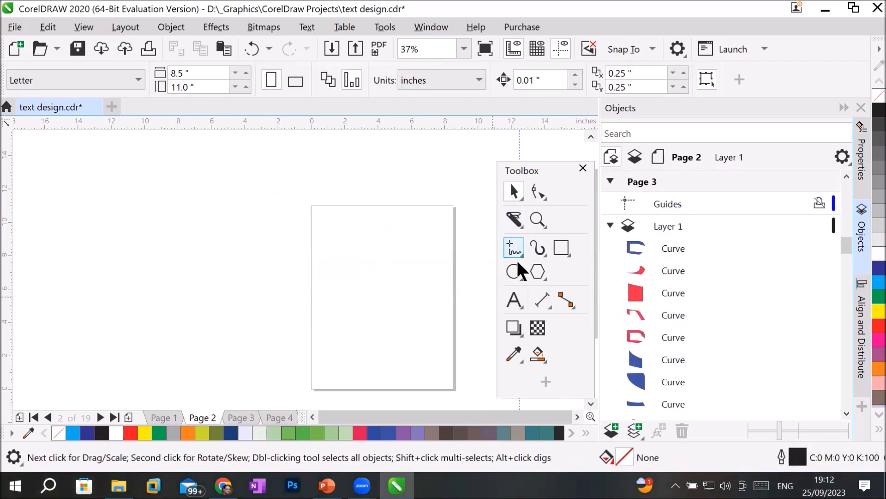
# Step: Add the artistic text "Eraser" in 24 pt Arial near the upper left of the page
pyautogui.click(515, 301)
pyautogui.click(337, 237)
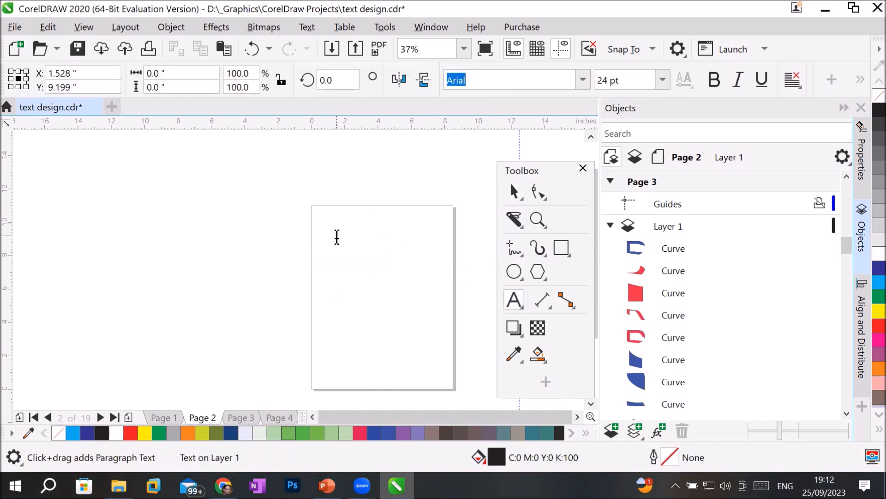
pyautogui.write('gra')
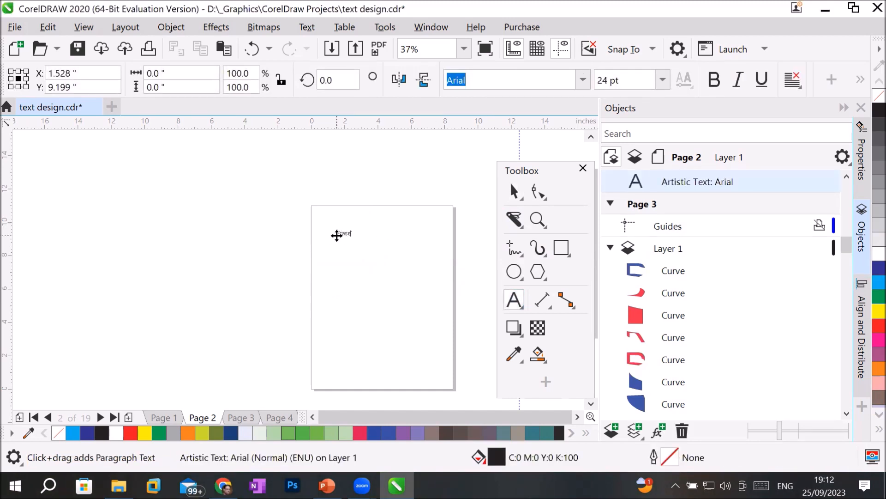
pyautogui.click(514, 191)
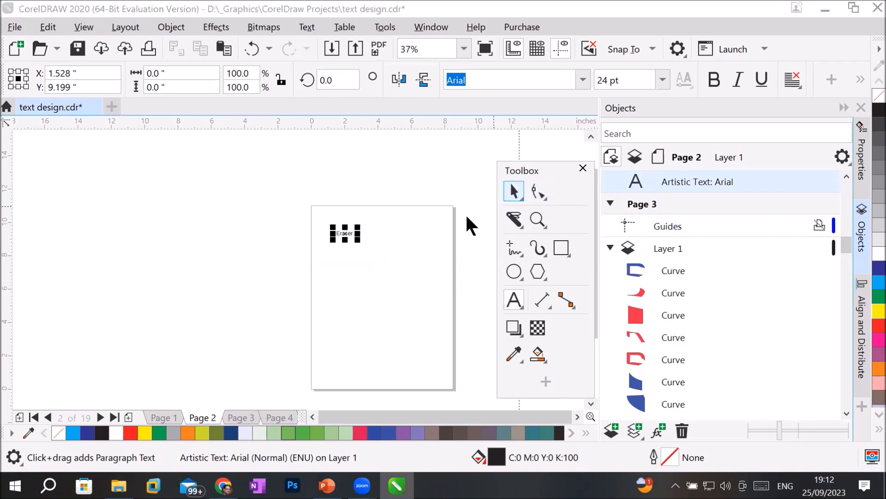
# Step: Enlarge the "Eraser" text to about 295 pt and place it across the page's top edge
pyautogui.moveTo(357, 240)
pyautogui.mouseDown()
pyautogui.moveTo(456, 287)
pyautogui.moveTo(447, 284)
pyautogui.mouseUp()
pyautogui.press('Escape')
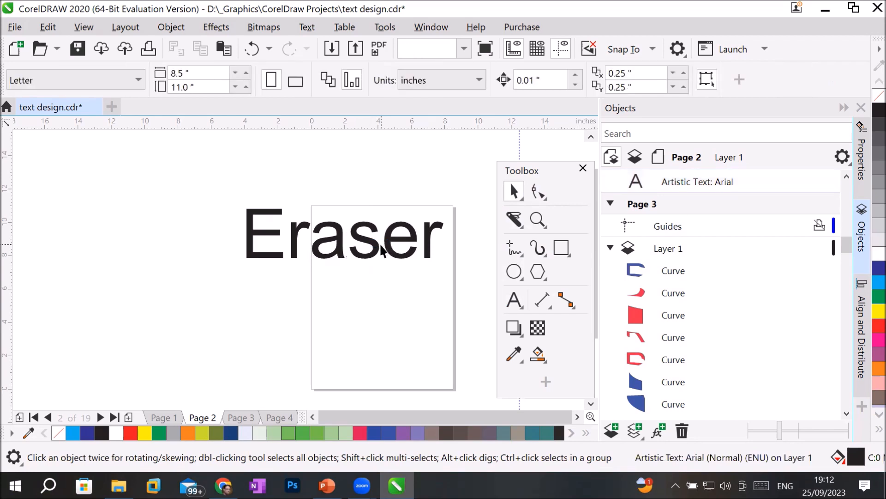
pyautogui.click(373, 248)
pyautogui.moveTo(373, 248); pyautogui.dragTo(387, 226)
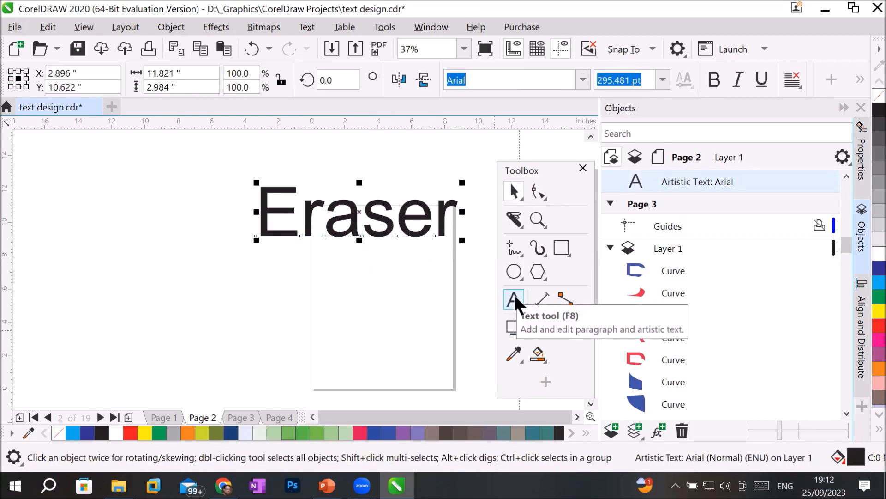
# Step: Draw an ellipse about 6.67 by 6.42 inches below the text and fill it with red
pyautogui.click(515, 270)
pyautogui.moveTo(340, 268); pyautogui.dragTo(452, 376)
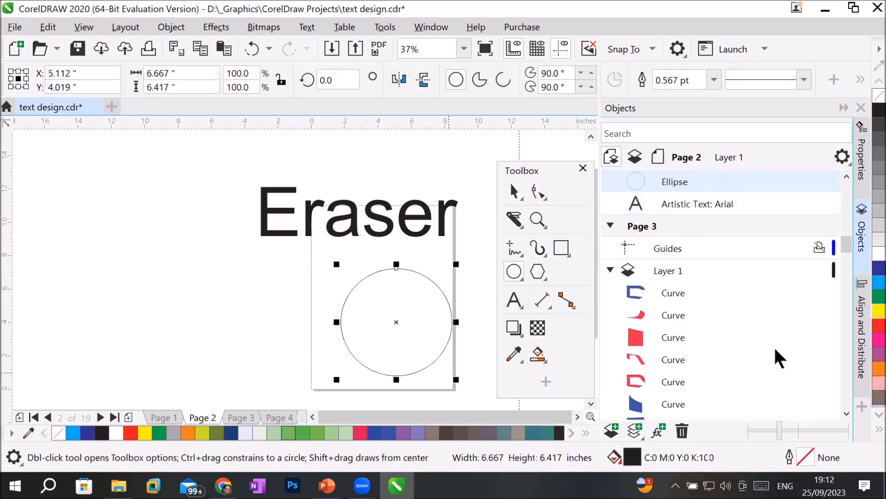
pyautogui.click(874, 326)
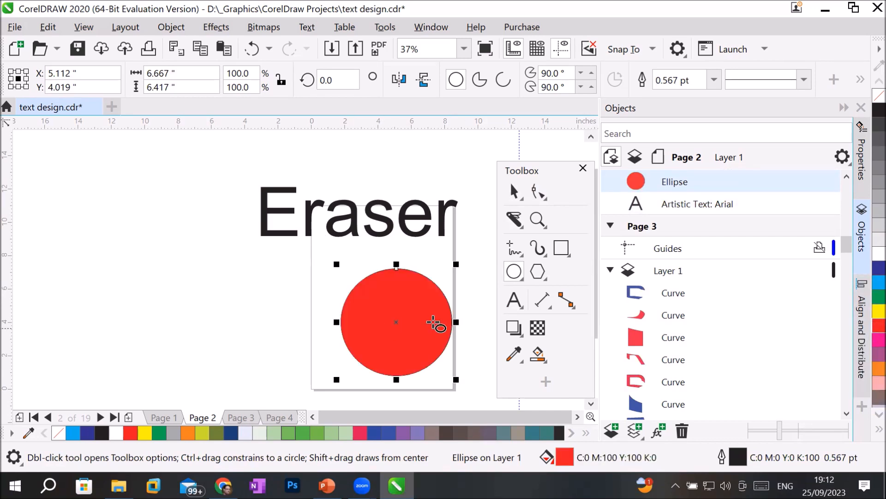
# Step: Activate the Eraser tool for the red ellipse and set its nib size to 0.35 inch
pyautogui.click(511, 221)
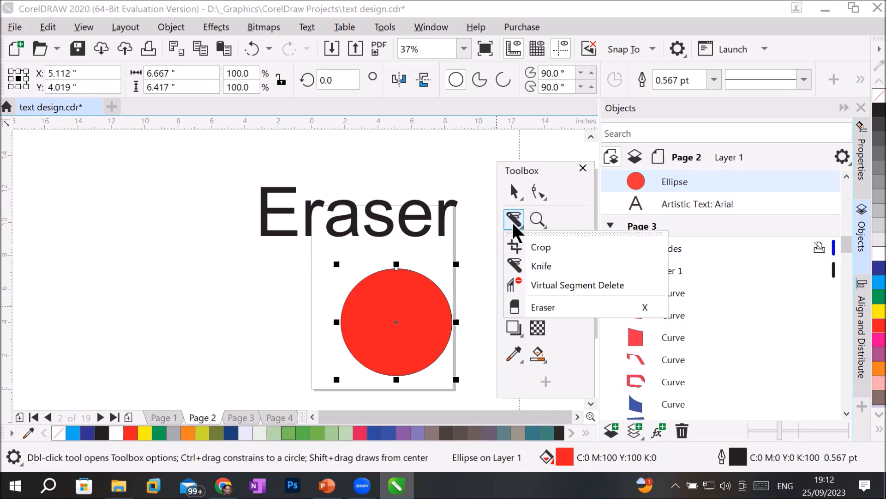
pyautogui.click(531, 307)
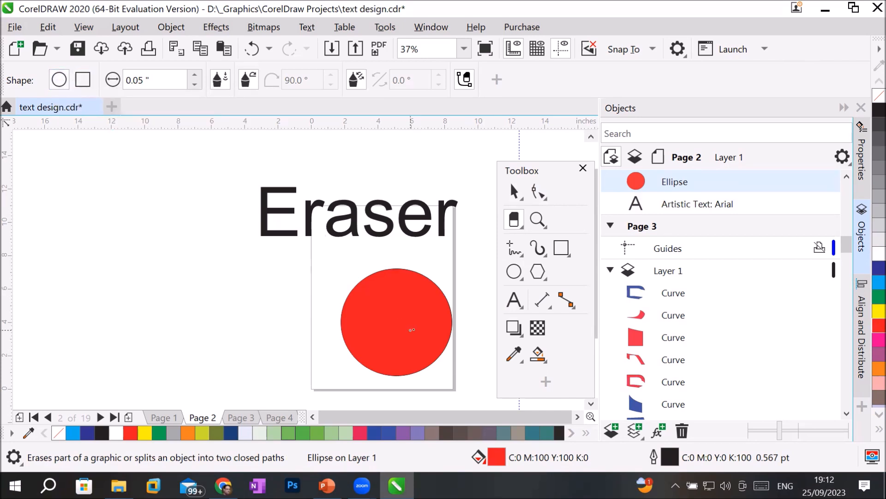
pyautogui.scroll(4, 414, 329)
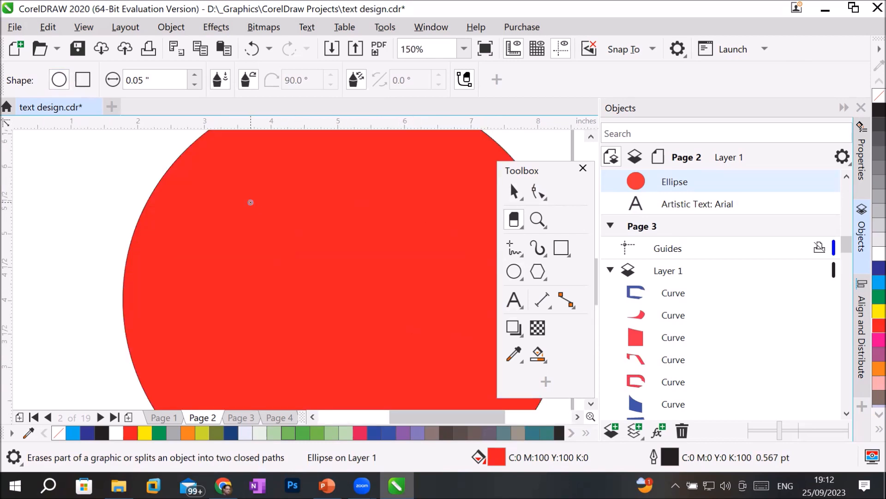
pyautogui.click(195, 75)
pyautogui.click(195, 74)
# Step: Try erasing a straight horizontal slot across the ellipse's upper half, and undo the extra diagonal stroke at its right end
pyautogui.click(250, 235)
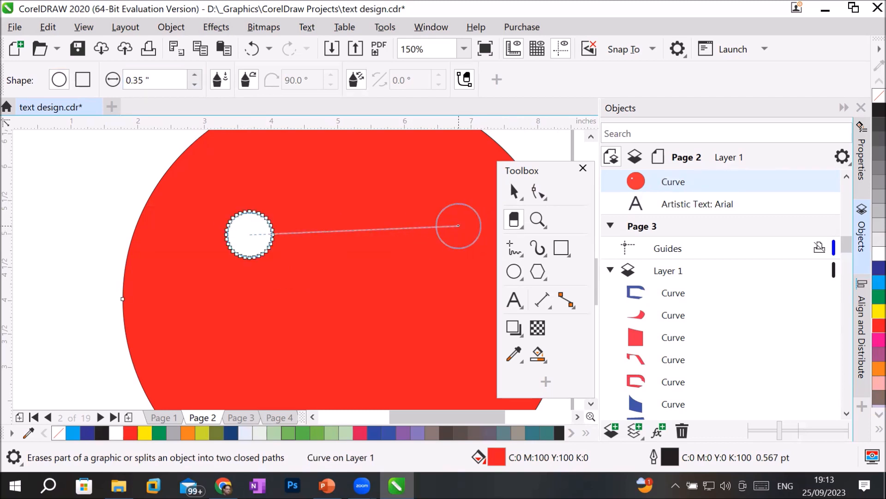
pyautogui.click(459, 229)
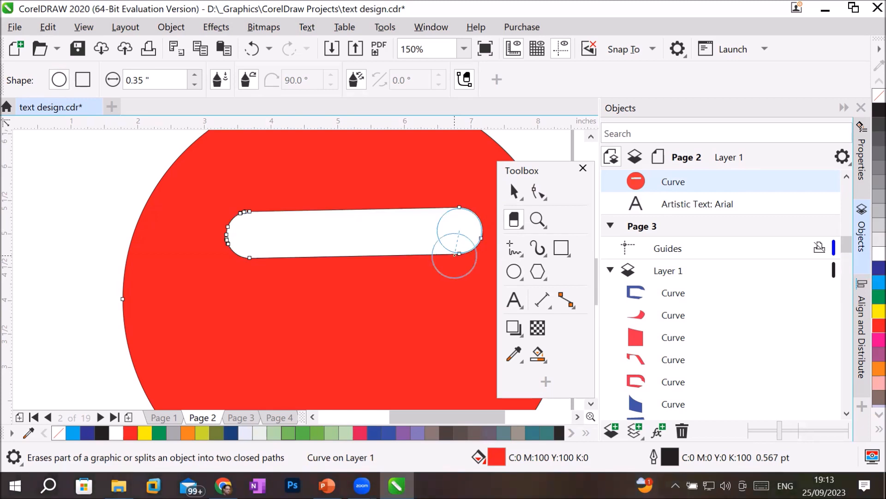
pyautogui.click(490, 214)
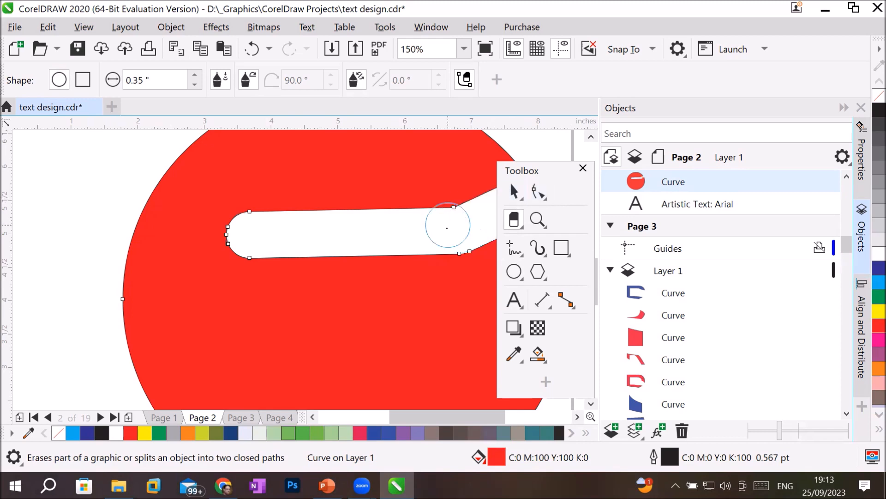
pyautogui.hotkey('ctrl', 'z')
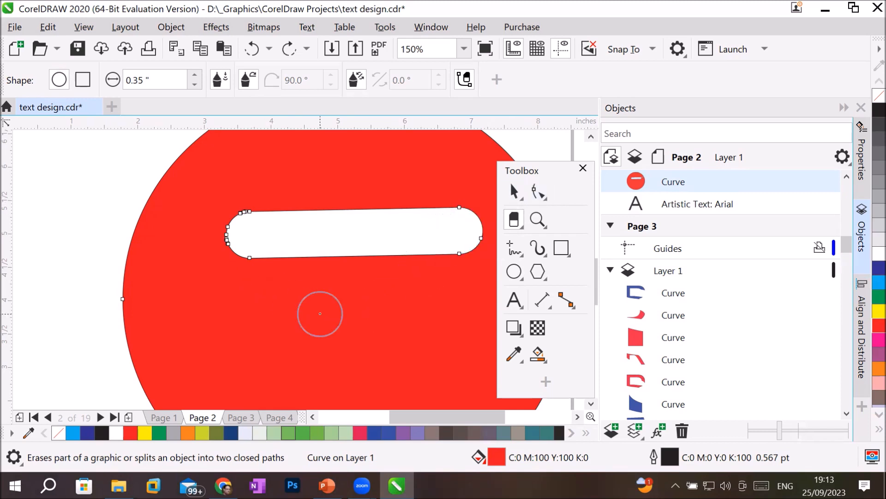
# Step: Undo the erased horizontal slot and its starting hole to restore the solid red ellipse
pyautogui.press('space')
pyautogui.press('space')
pyautogui.scroll(-4, 340, 316)
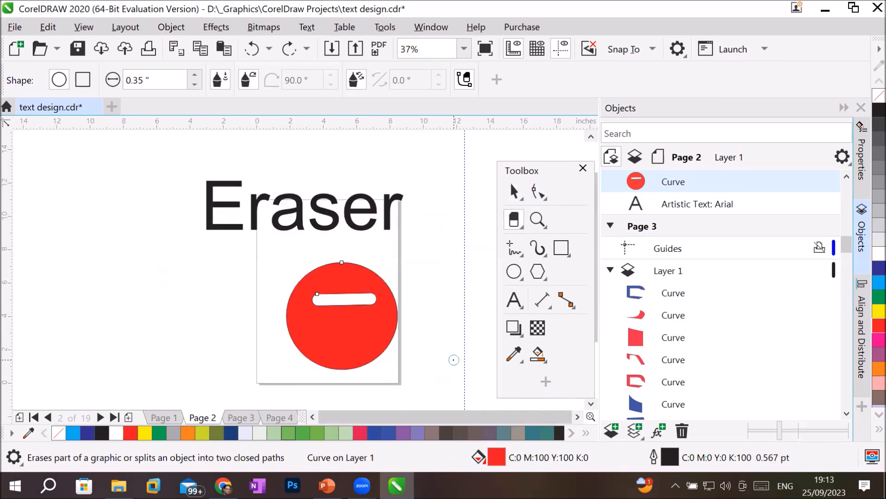
pyautogui.scroll(2, 448, 360)
pyautogui.hotkey('ctrl', 'z')
pyautogui.hotkey('ctrl', 'z')
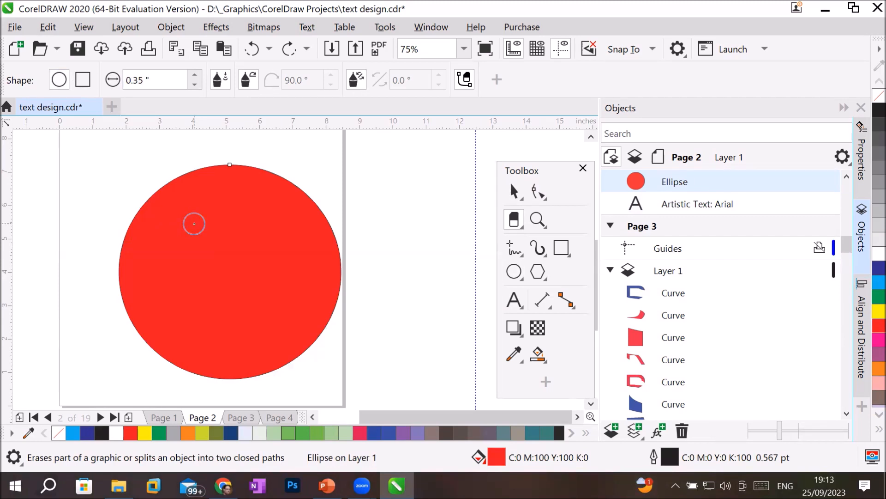
# Step: Erase a simple face into the red ellipse with two round eyes, a straight horizontal mouth and a vertical nose bar
pyautogui.click(194, 223)
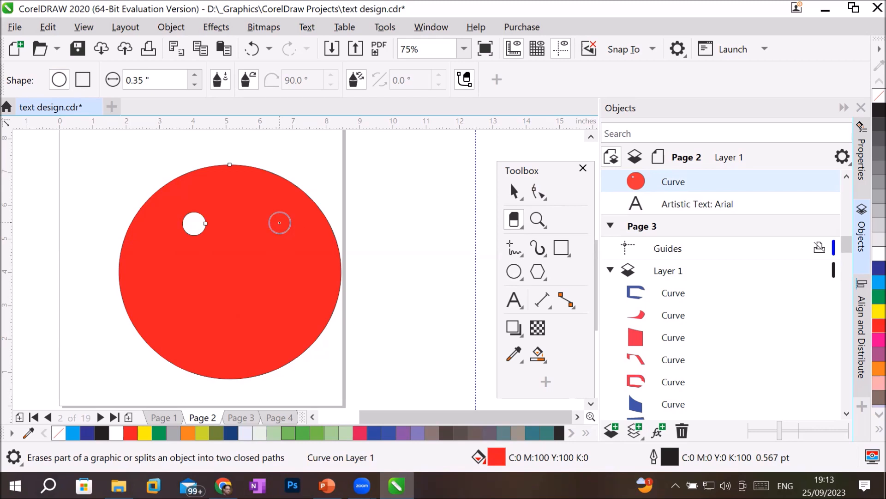
pyautogui.click(279, 223)
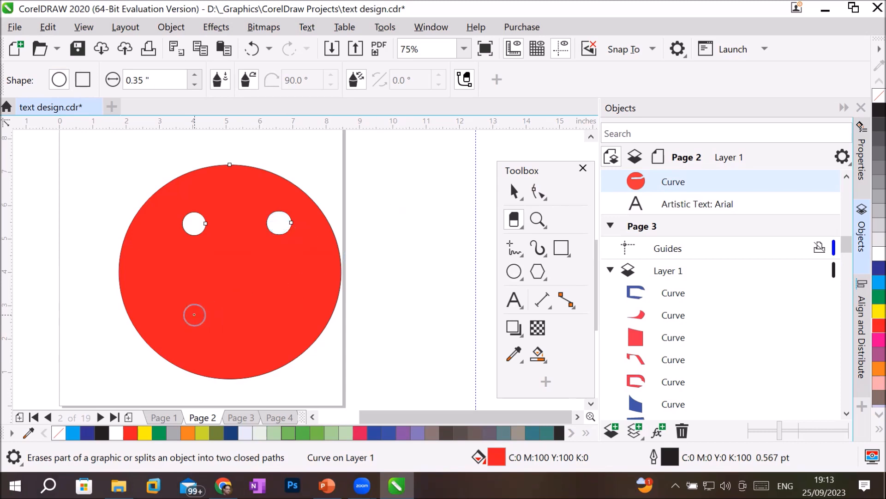
pyautogui.click(195, 317)
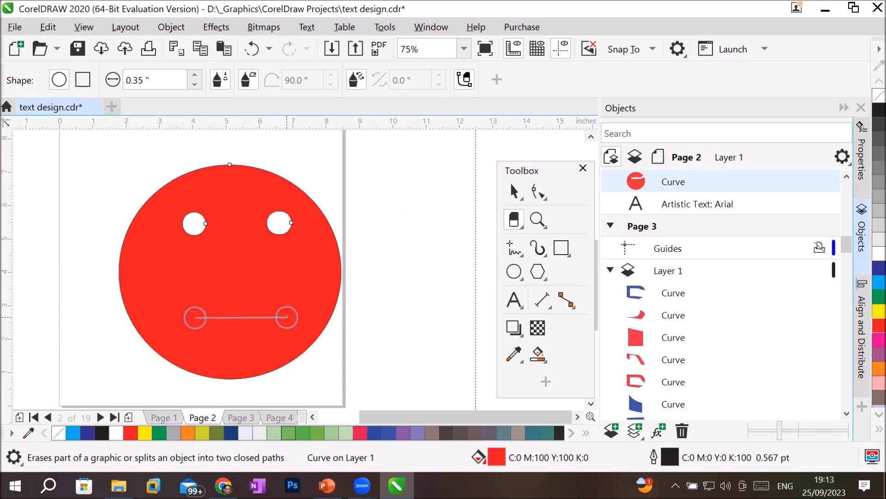
pyautogui.click(287, 316)
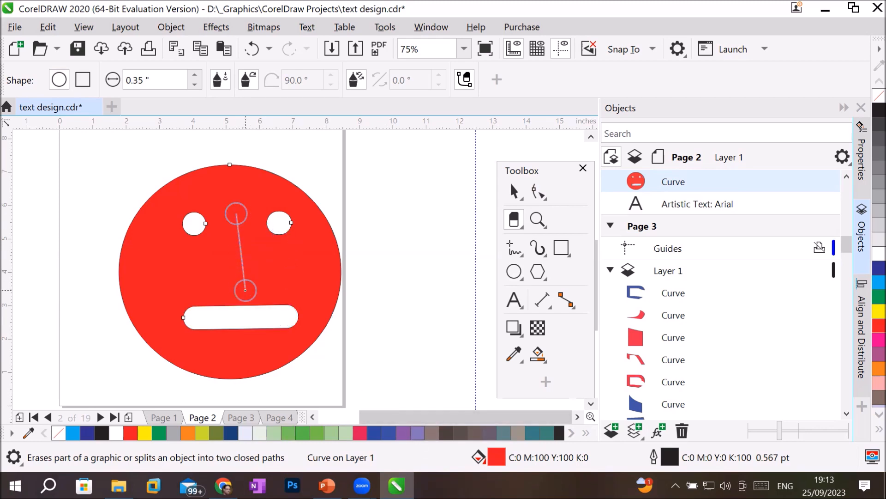
pyautogui.click(237, 275)
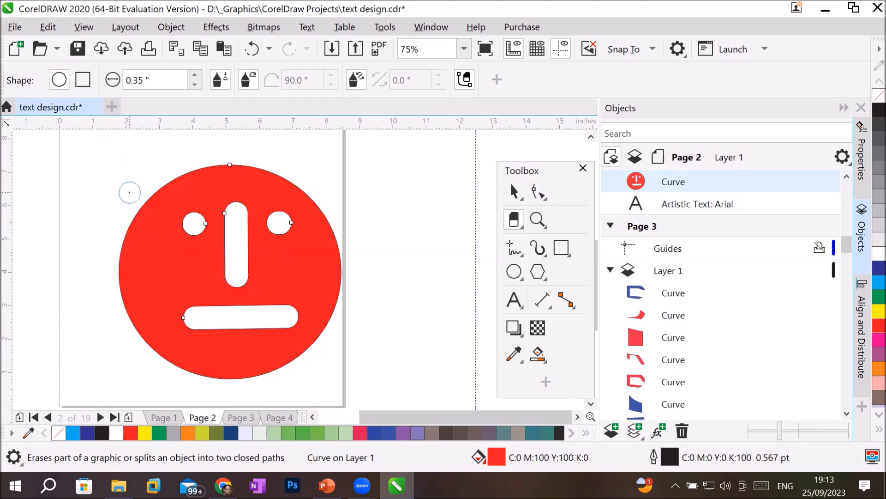
# Step: Erase a freehand stroke down each side of the red face to separate a sliver on the left and right
pyautogui.moveTo(129, 192)
pyautogui.mouseDown()
pyautogui.moveTo(151, 227)
pyautogui.moveTo(141, 318)
pyautogui.moveTo(119, 372)
pyautogui.mouseUp()
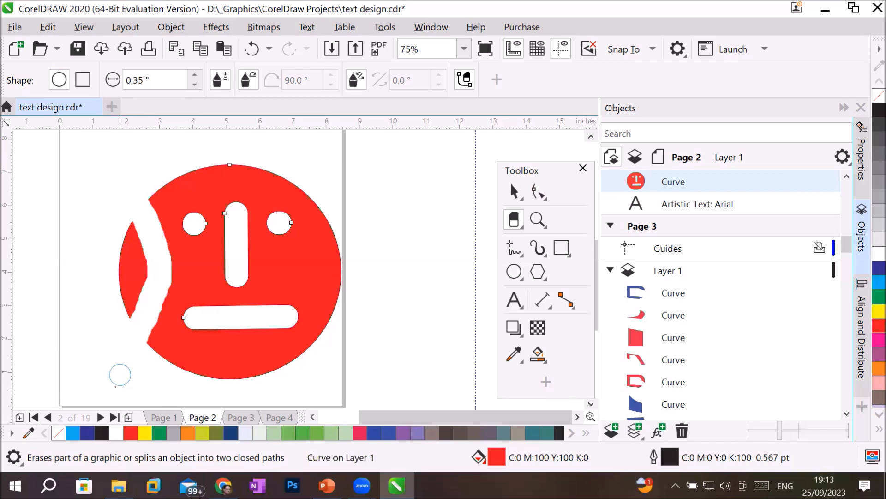
pyautogui.moveTo(331, 171)
pyautogui.mouseDown()
pyautogui.moveTo(323, 306)
pyautogui.moveTo(362, 338)
pyautogui.mouseUp()
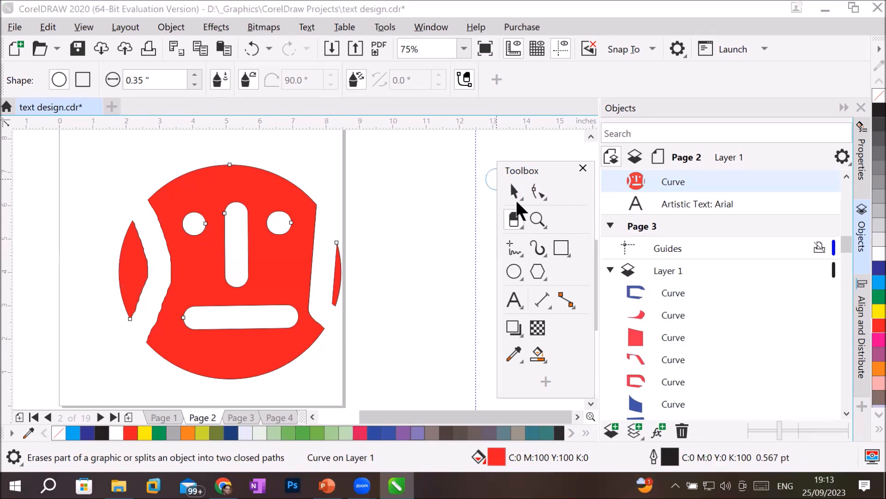
pyautogui.click(514, 191)
# Step: Select the erased face curve and change its fill to blue (C:100 M:100 Y:0 K:0)
pyautogui.click(90, 262)
pyautogui.click(134, 264)
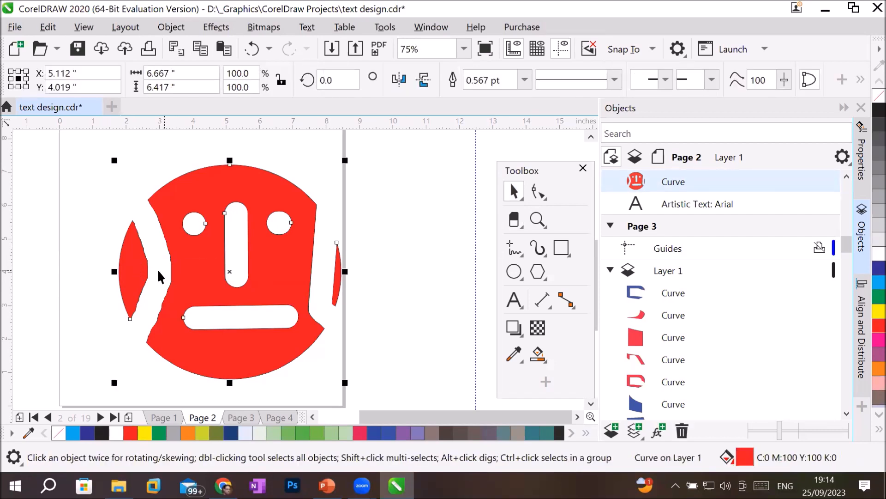
pyautogui.rightClick(143, 269)
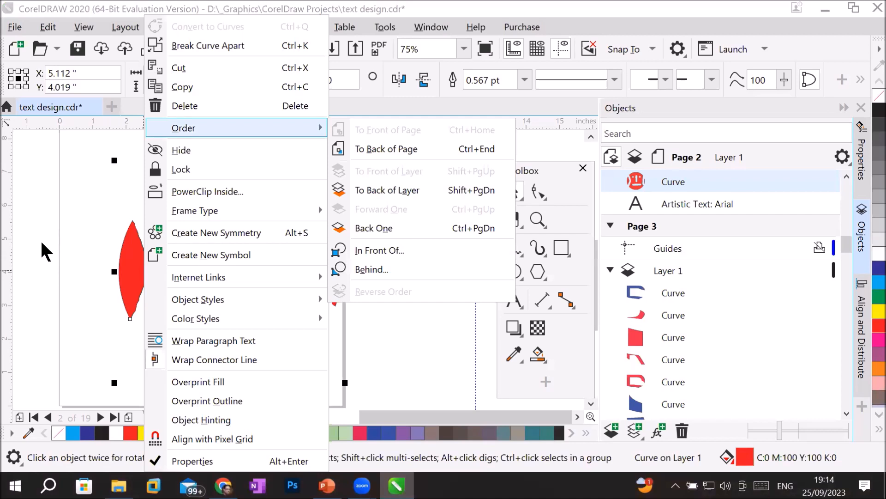
pyautogui.click(74, 225)
pyautogui.click(80, 250)
pyautogui.click(130, 262)
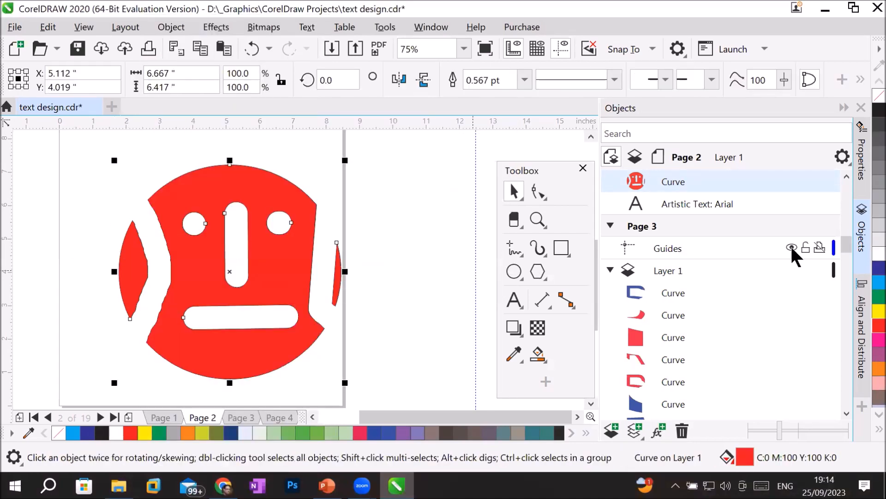
pyautogui.click(872, 273)
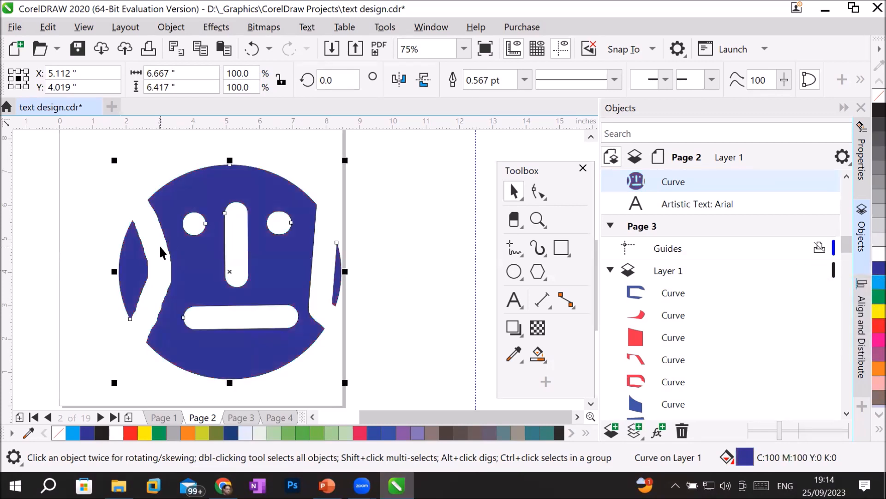
# Step: Try breaking the blue face curve apart into separate curves, and undo it
pyautogui.rightClick(140, 268)
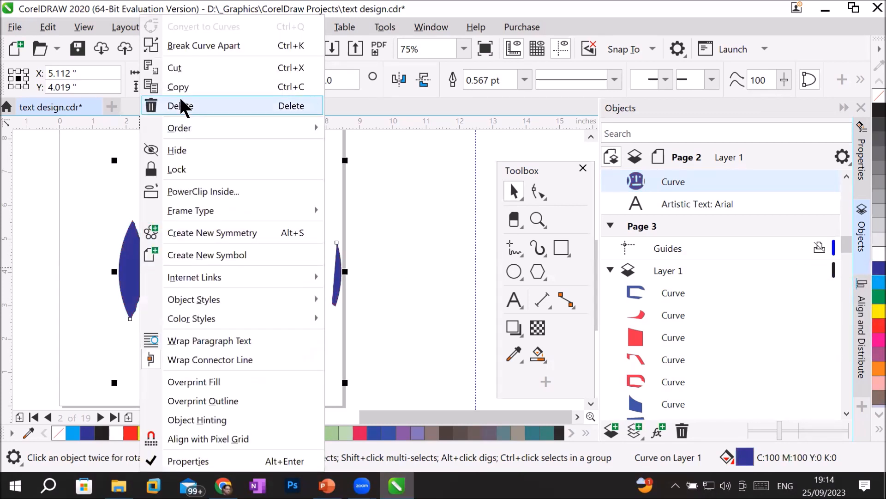
pyautogui.click(193, 46)
pyautogui.click(74, 219)
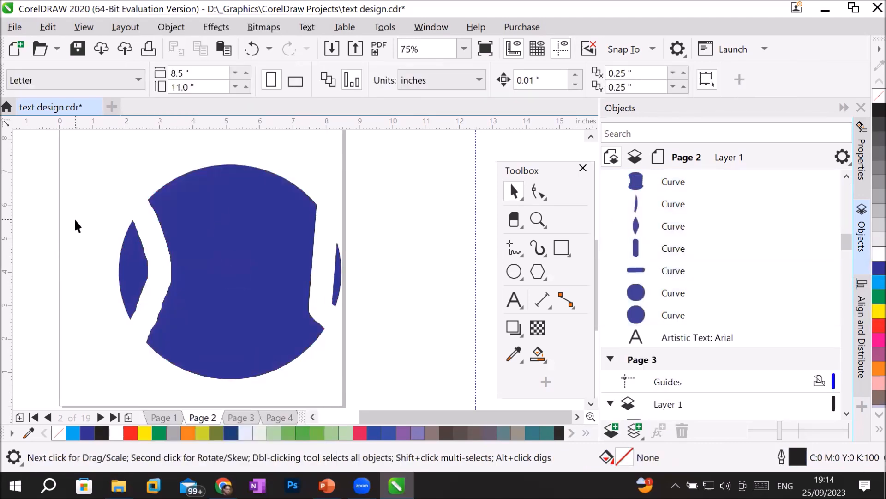
pyautogui.hotkey('ctrl', 'z')
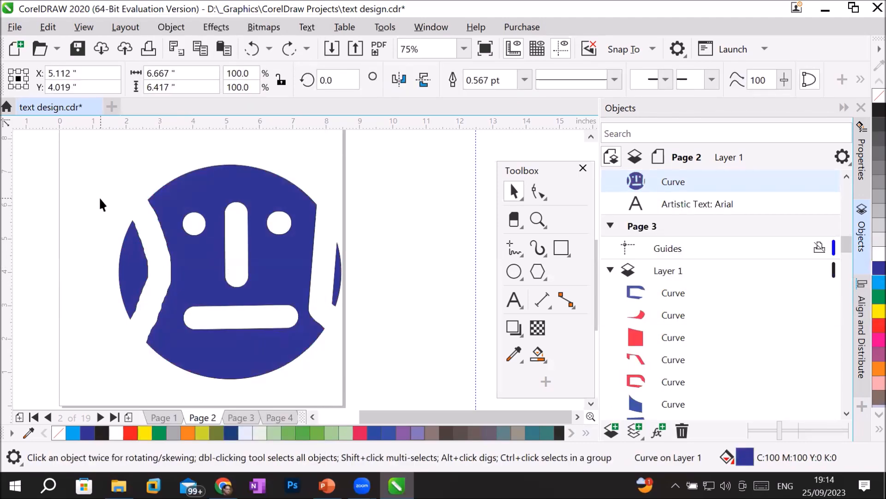
pyautogui.click(99, 197)
pyautogui.click(130, 250)
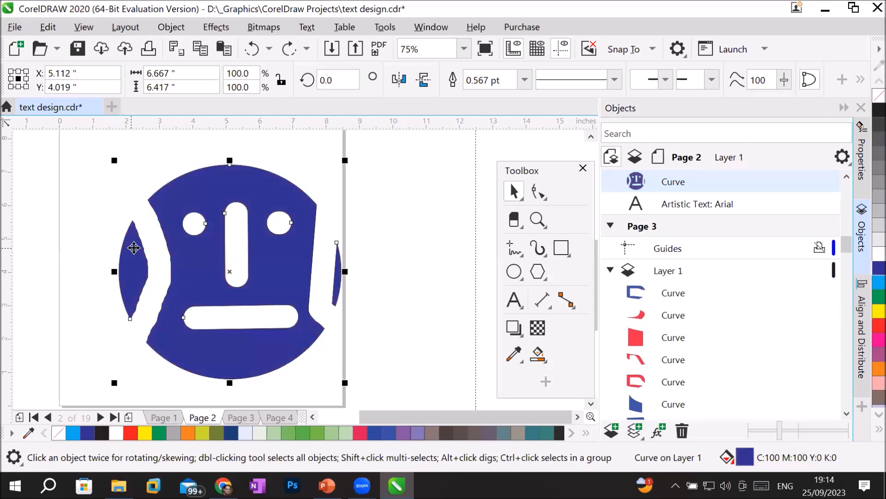
pyautogui.rightClick(136, 248)
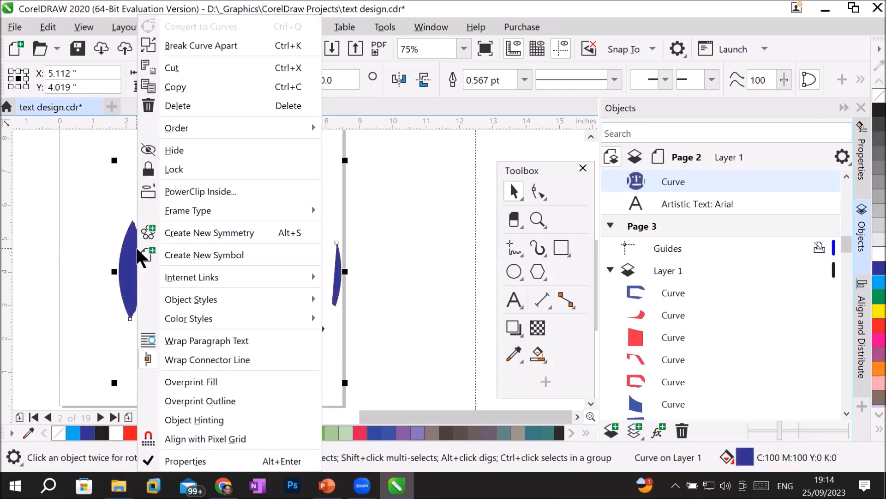
pyautogui.click(51, 183)
pyautogui.rightClick(240, 187)
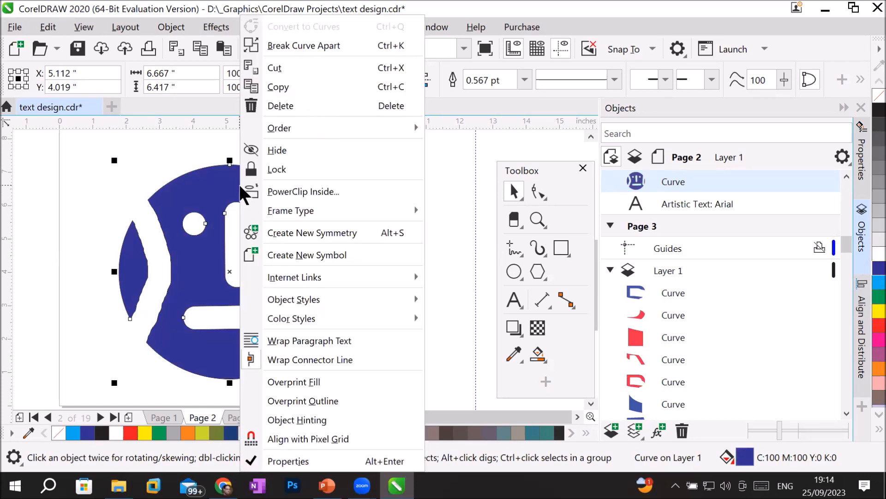
pyautogui.click(96, 218)
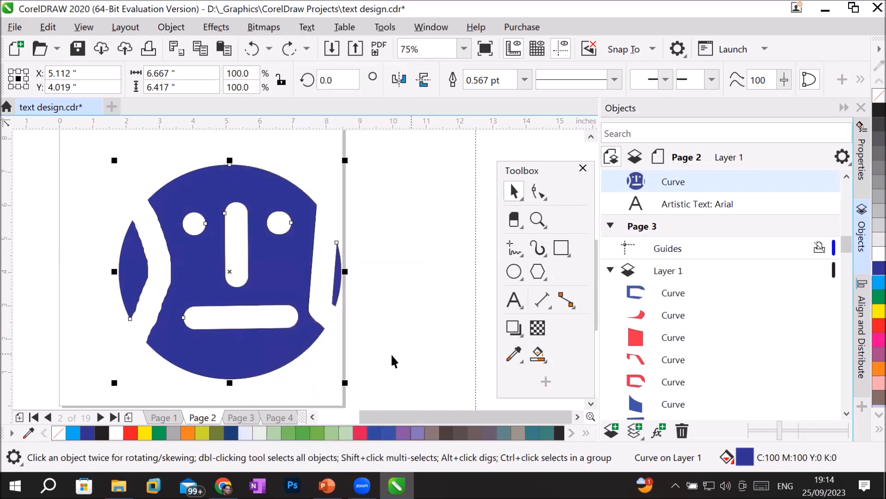
pyautogui.hscroll(-1, 384, 411)
pyautogui.press('x')
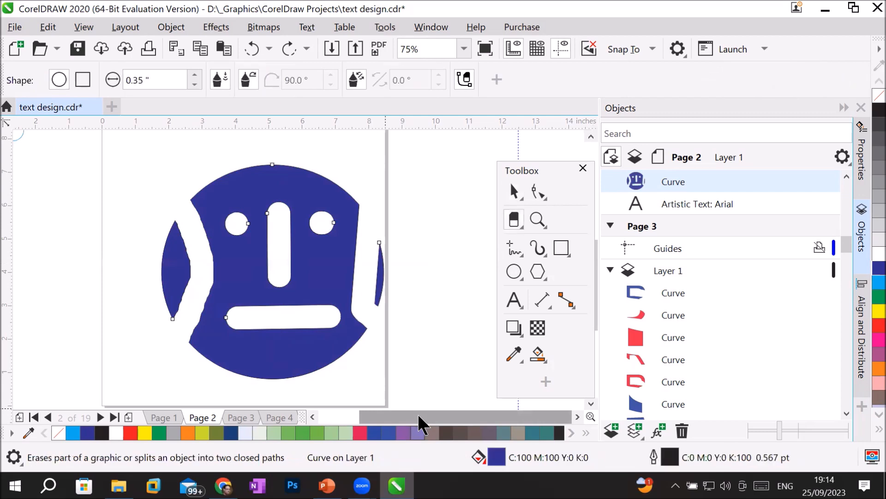
pyautogui.click(538, 191)
pyautogui.click(520, 193)
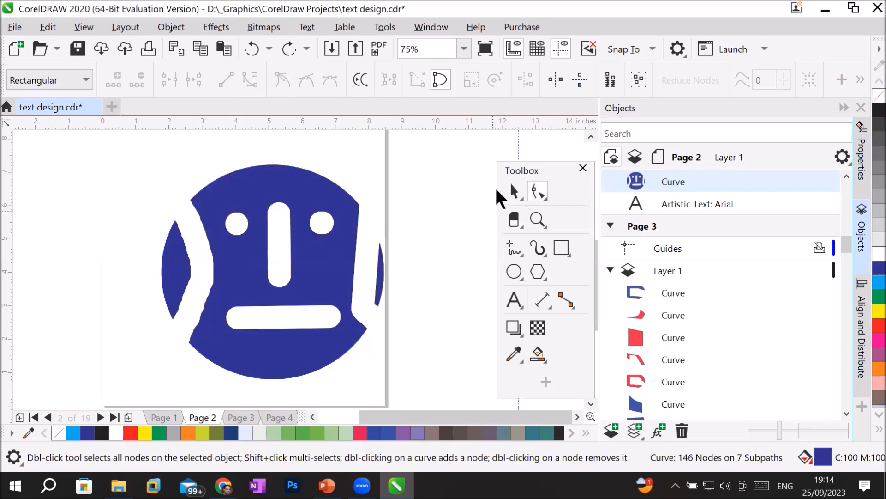
pyautogui.click(325, 154)
pyautogui.click(301, 180)
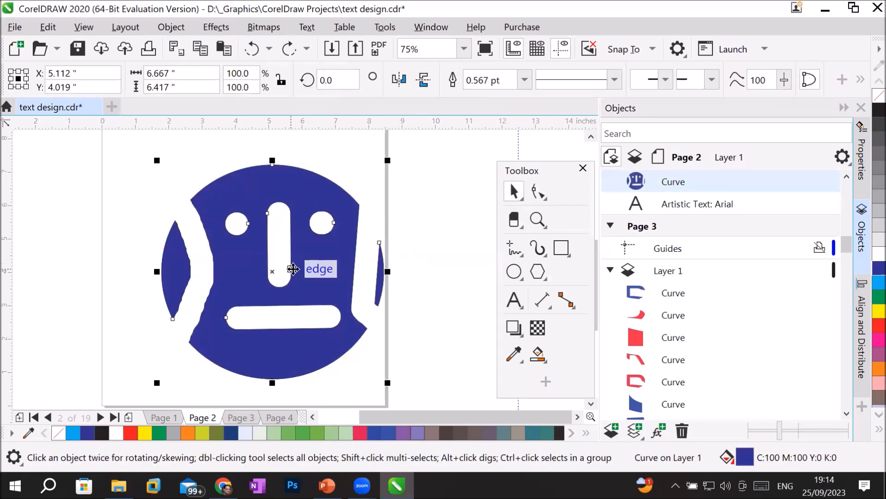
pyautogui.rightClick(309, 284)
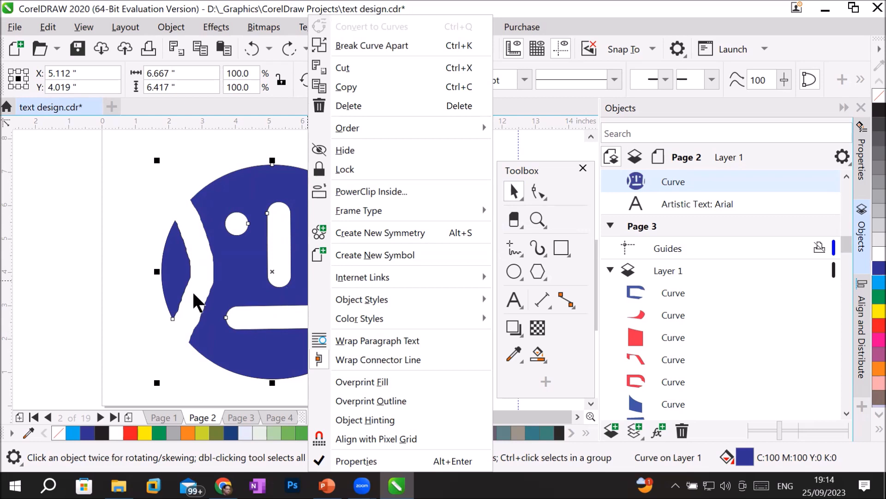
pyautogui.click(111, 334)
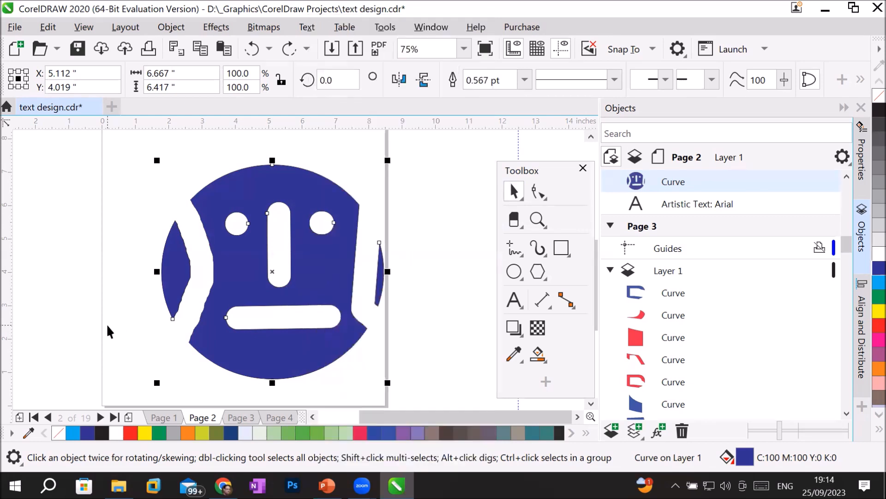
# Step: Try starting a new artistic text in the empty area beside the page with the blue face
pyautogui.moveTo(364, 414); pyautogui.dragTo(306, 406)
pyautogui.click(313, 417)
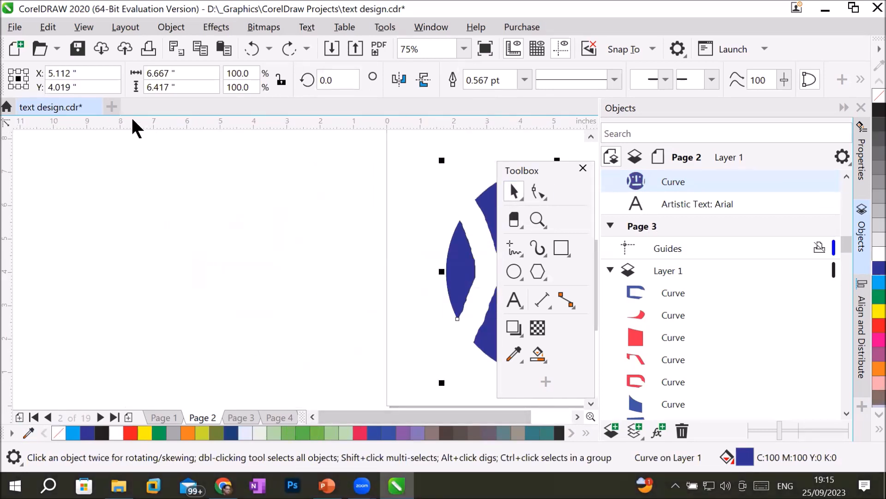
pyautogui.click(517, 293)
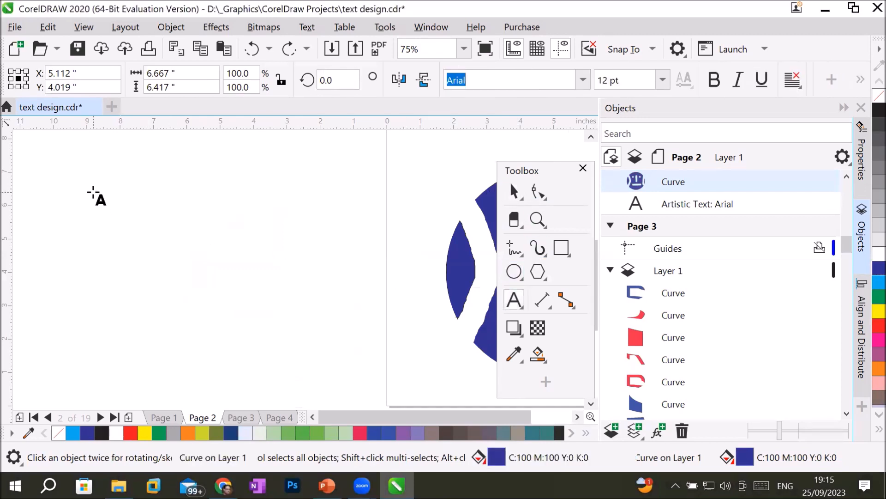
pyautogui.click(124, 231)
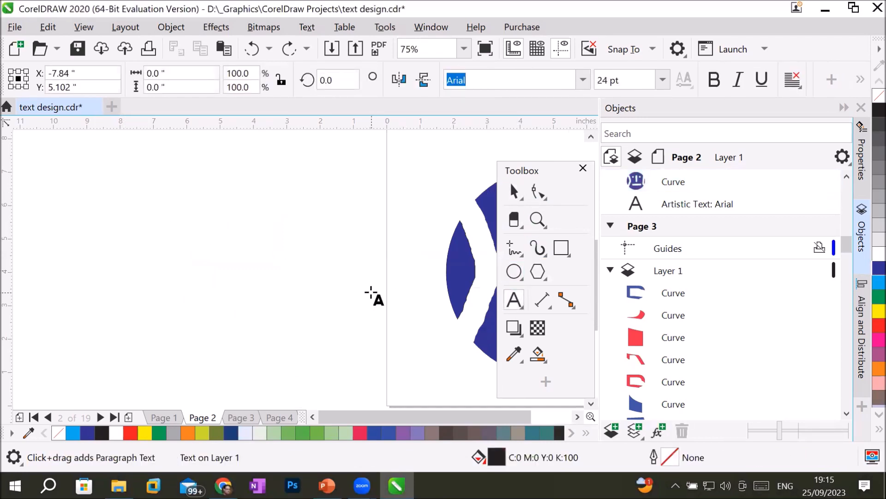
pyautogui.moveTo(486, 414); pyautogui.dragTo(543, 417)
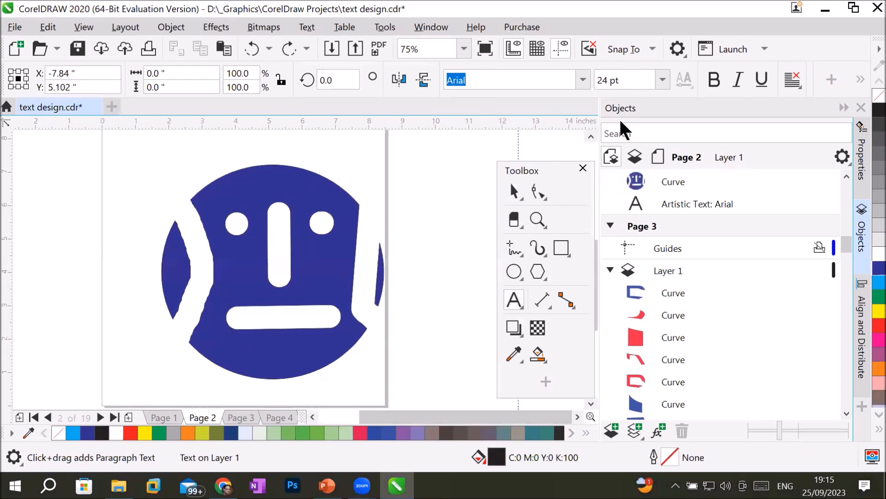
# Step: Select the large artistic text "Eraser" above the blue face and activate the Eraser tool on it
pyautogui.click(591, 136)
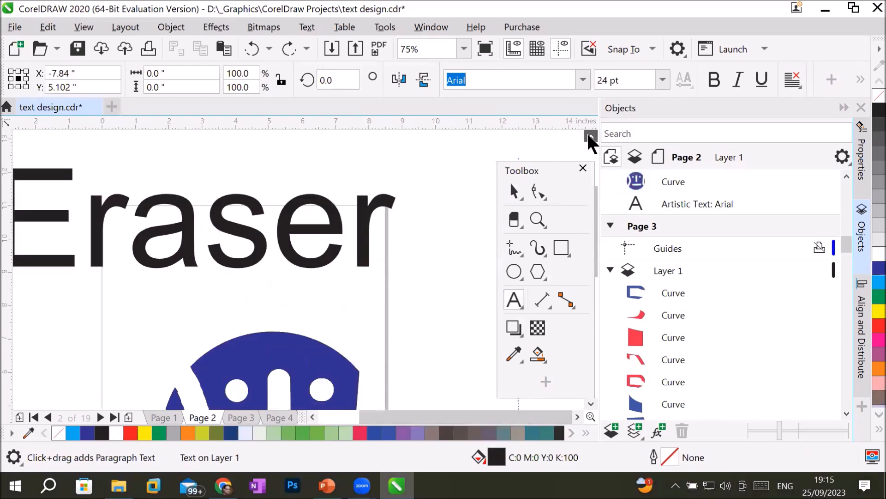
pyautogui.moveTo(401, 412); pyautogui.dragTo(383, 414)
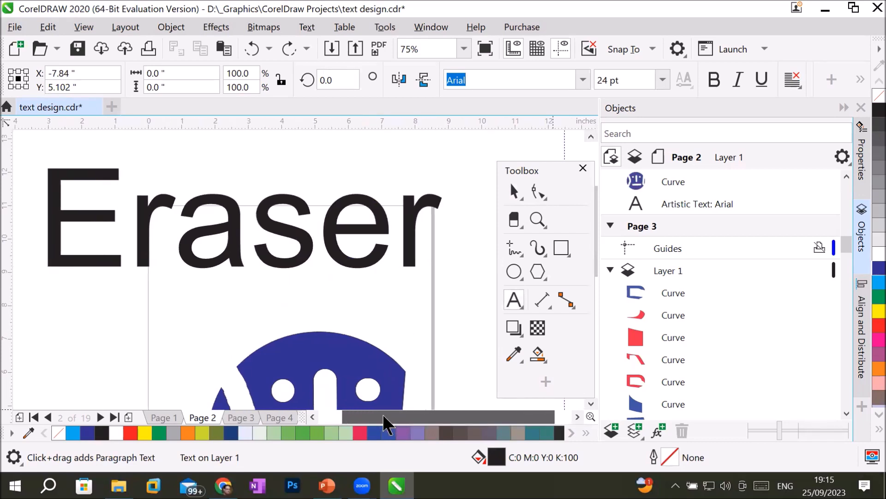
pyautogui.click(508, 190)
pyautogui.click(233, 231)
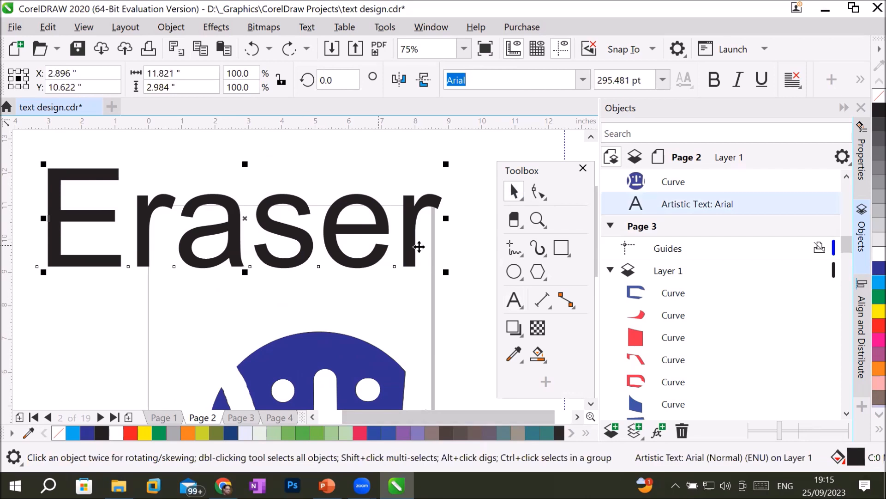
pyautogui.click(514, 218)
# Step: Try erasing a straight stroke across the tops of the letters "a" and "s", and undo it
pyautogui.click(284, 195)
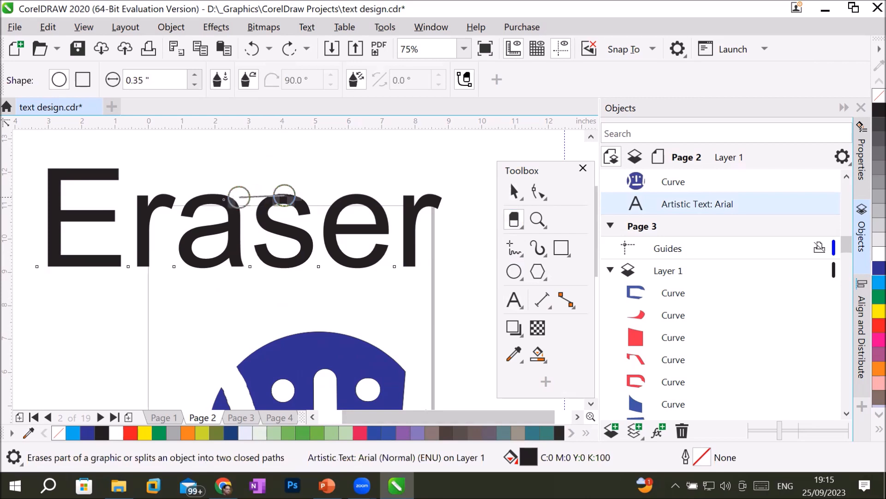
pyautogui.click(215, 204)
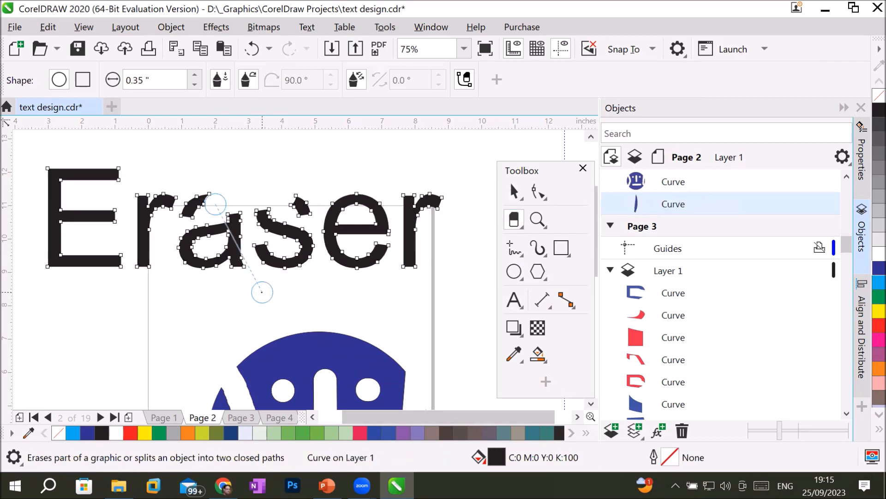
pyautogui.hotkey('ctrl', 'z')
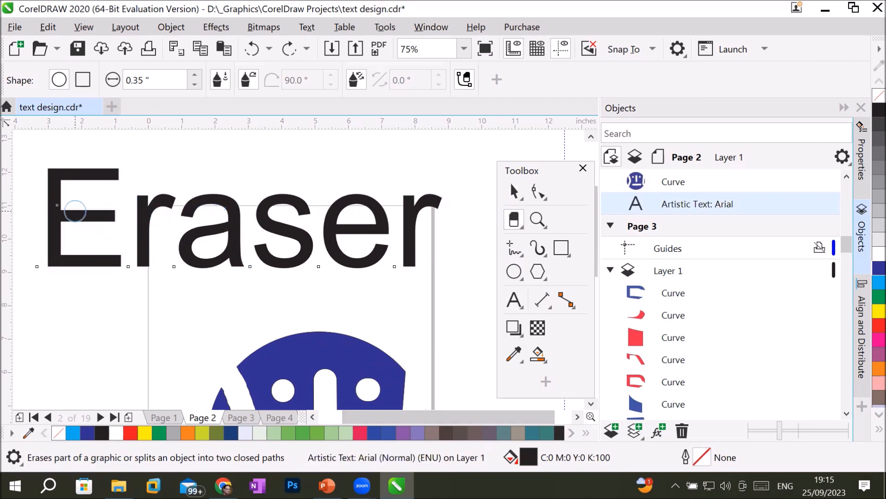
# Step: Erase two round notches into the outer vertical edge of the letter "E", between its horizontal bars, with the 0.35" round nib
pyautogui.scroll(5, 57, 192)
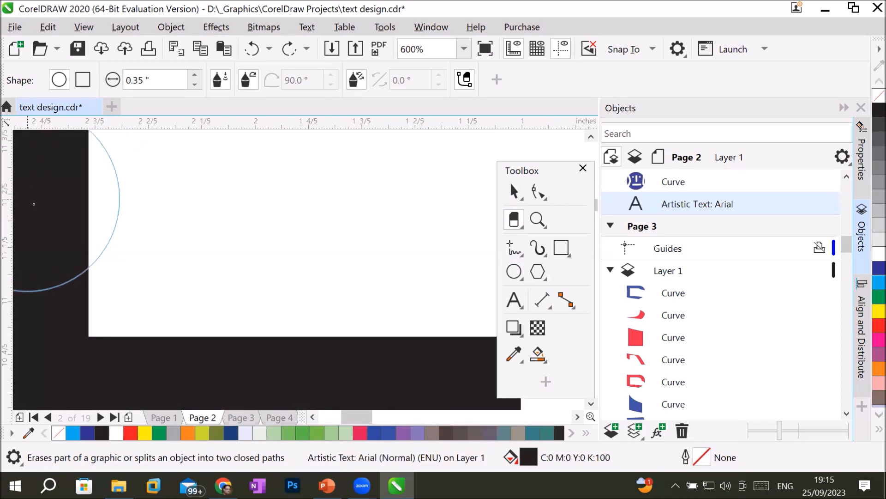
pyautogui.click(312, 416)
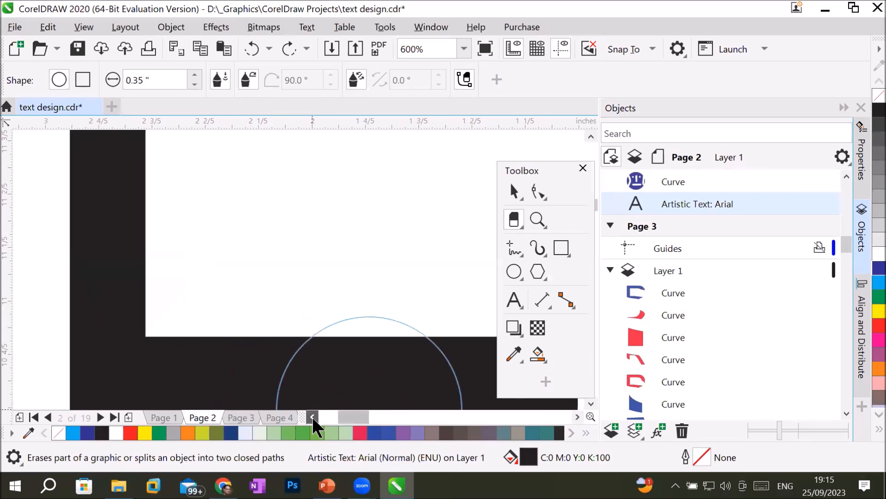
pyautogui.click(312, 417)
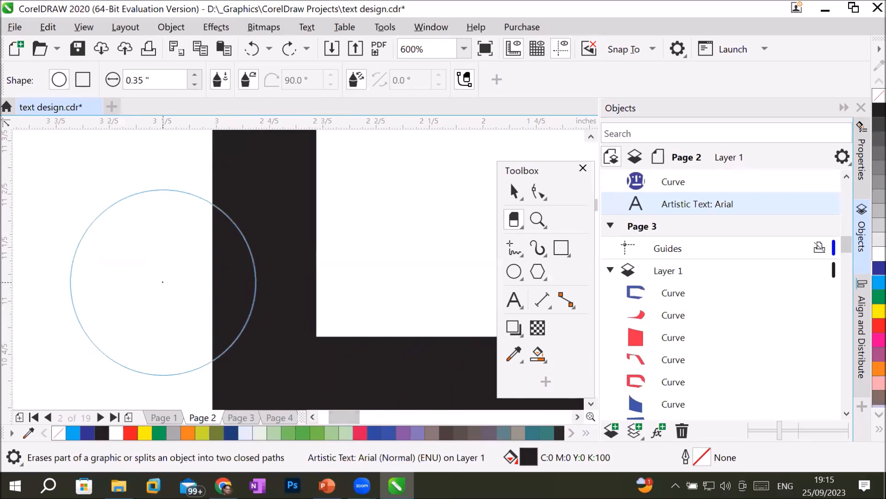
pyautogui.click(162, 281)
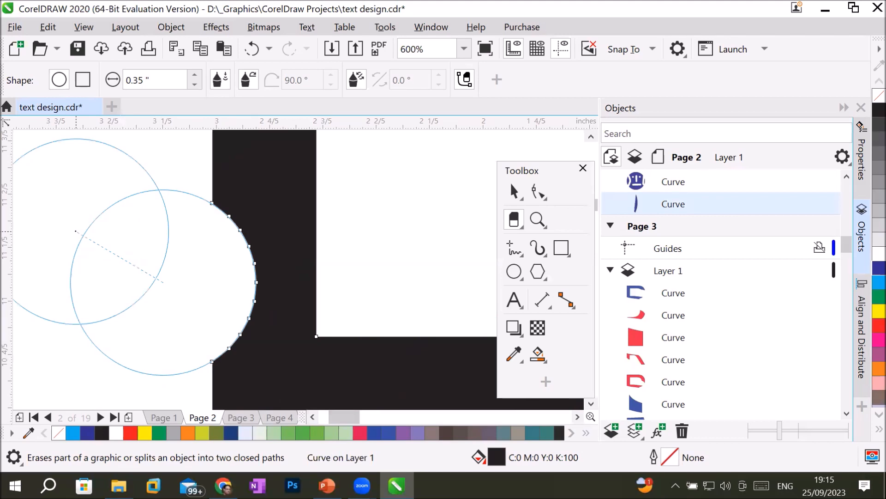
pyautogui.click(75, 231)
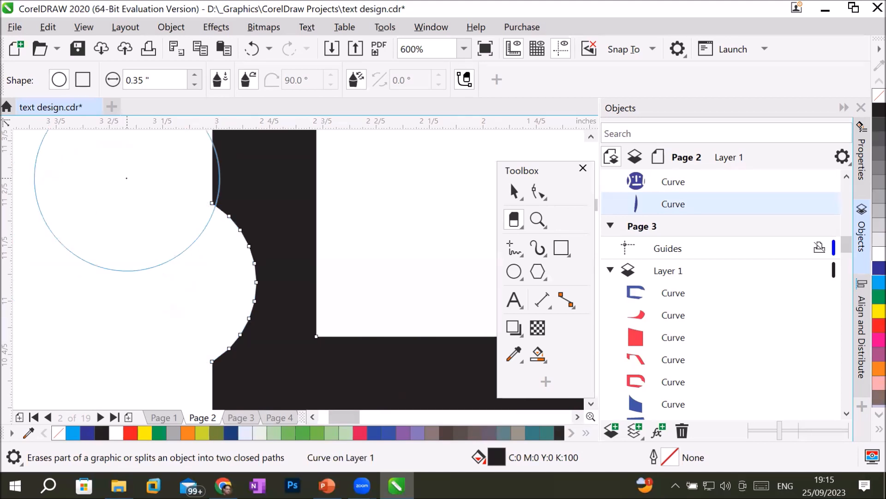
pyautogui.scroll(-1, 126, 178)
pyautogui.scroll(-2, 131, 208)
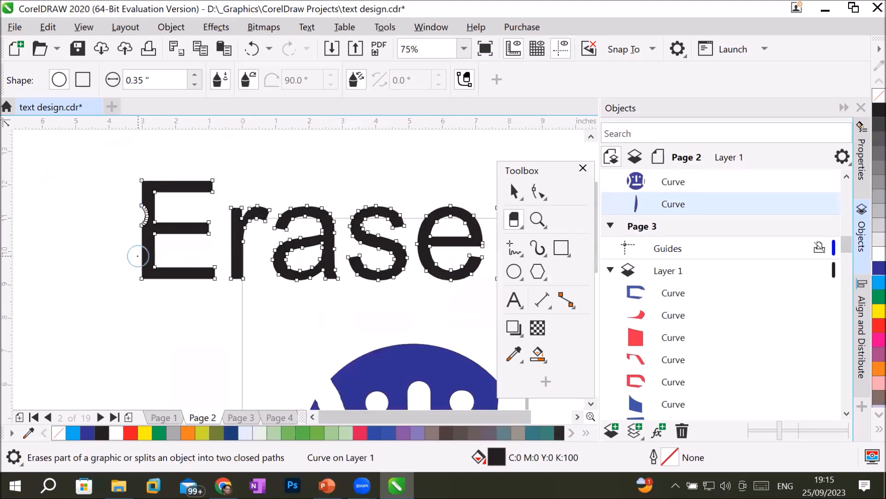
pyautogui.click(137, 251)
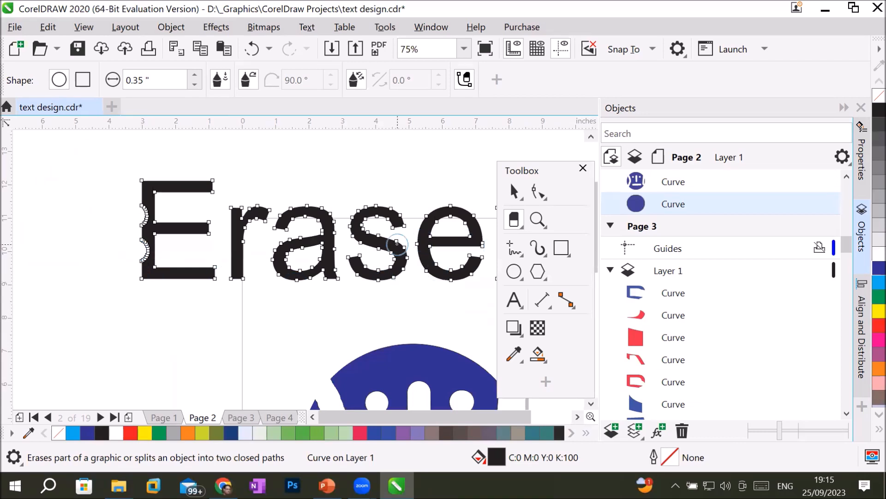
# Step: Set the eraser nib size to 0.1" and erase a straight vertical slot inside the stem of the first "r"
pyautogui.scroll(2, 240, 240)
pyautogui.scroll(2, 241, 239)
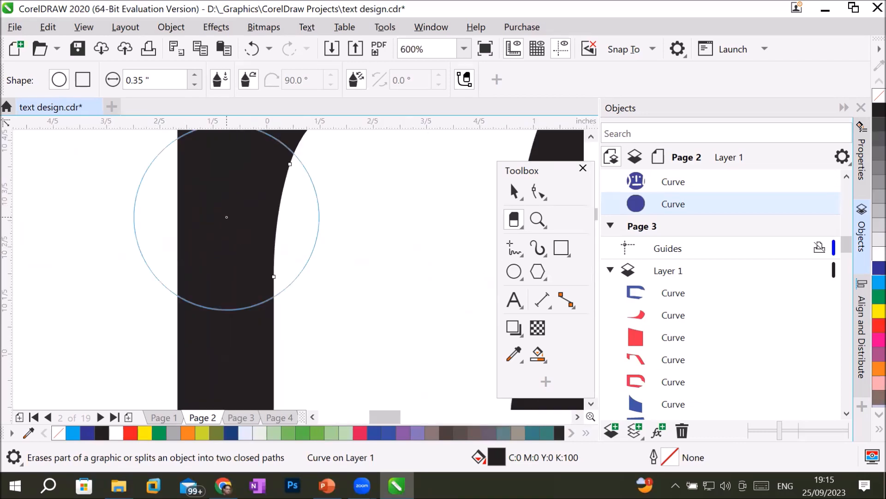
pyautogui.click(149, 80)
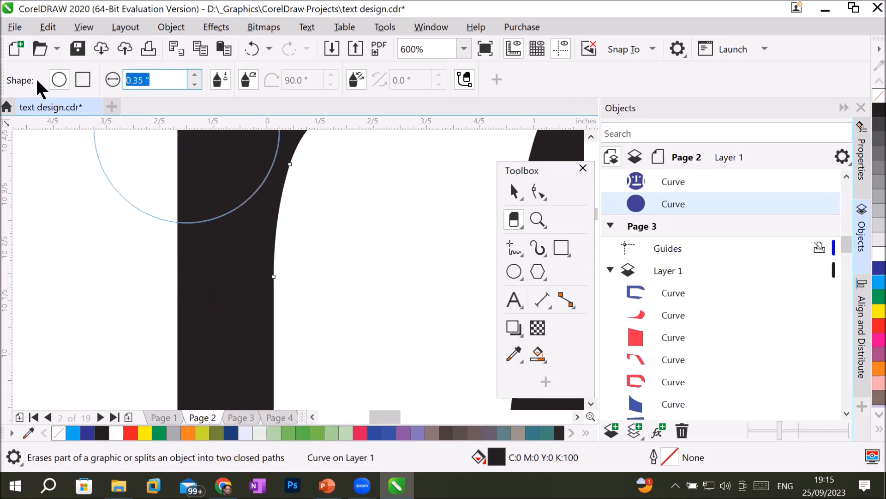
pyautogui.press('BackSpace')
pyautogui.write('0.1')
pyautogui.press('Return')
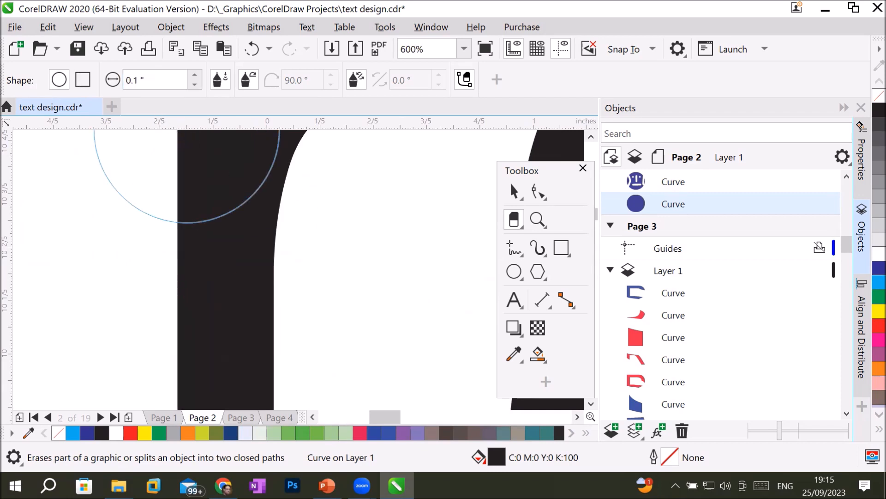
pyautogui.click(225, 185)
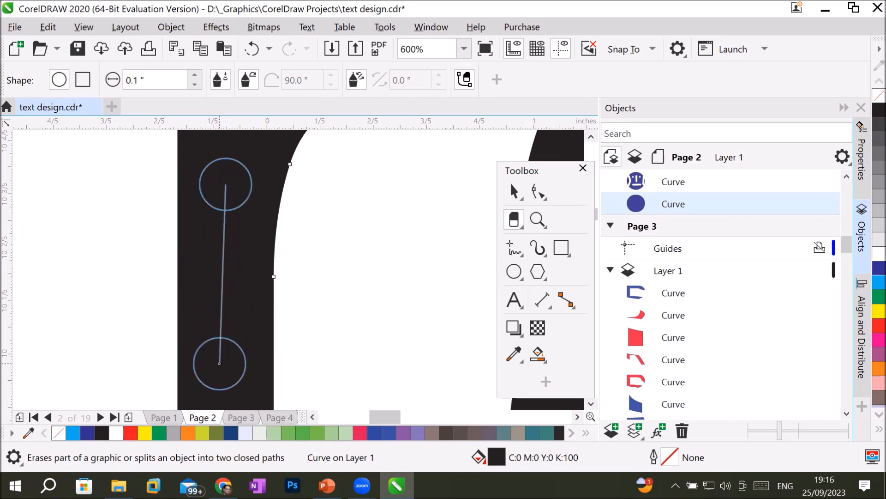
pyautogui.click(219, 363)
pyautogui.scroll(-2, 328, 327)
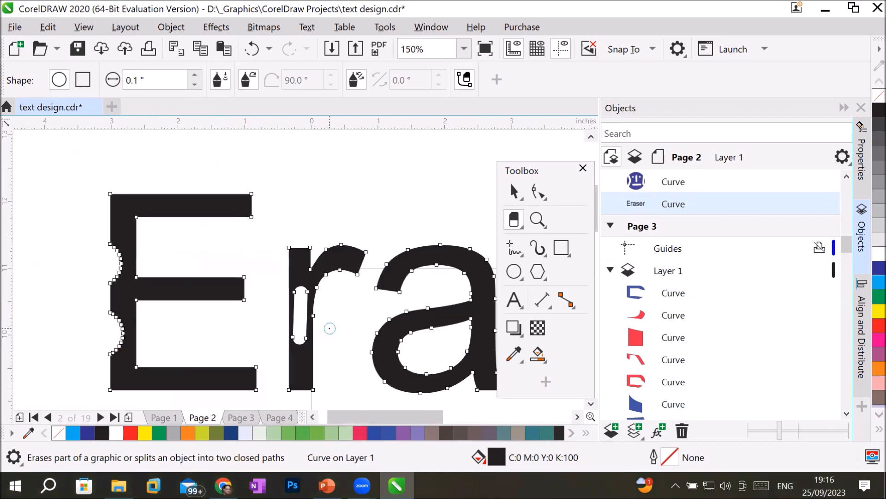
# Step: Erase a straight horizontal slot inside each of the three bars of the letter "E" with the 0.1" nib
pyautogui.click(157, 288)
pyautogui.click(236, 291)
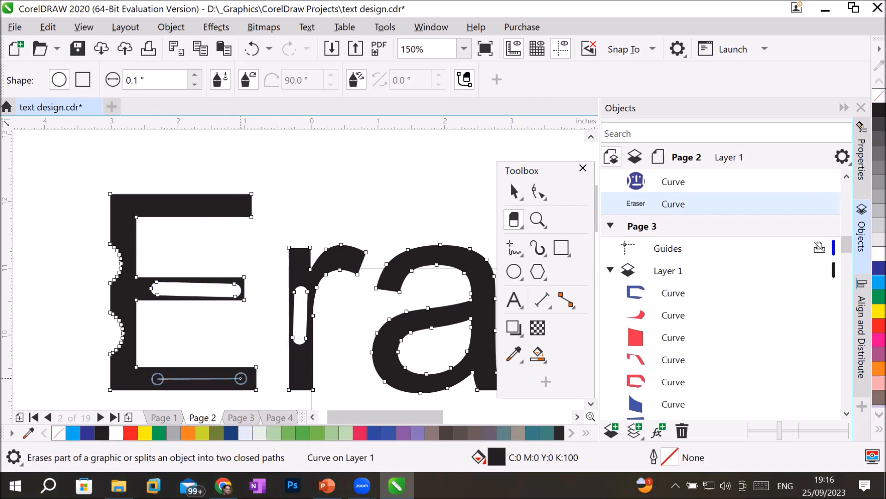
pyautogui.click(242, 379)
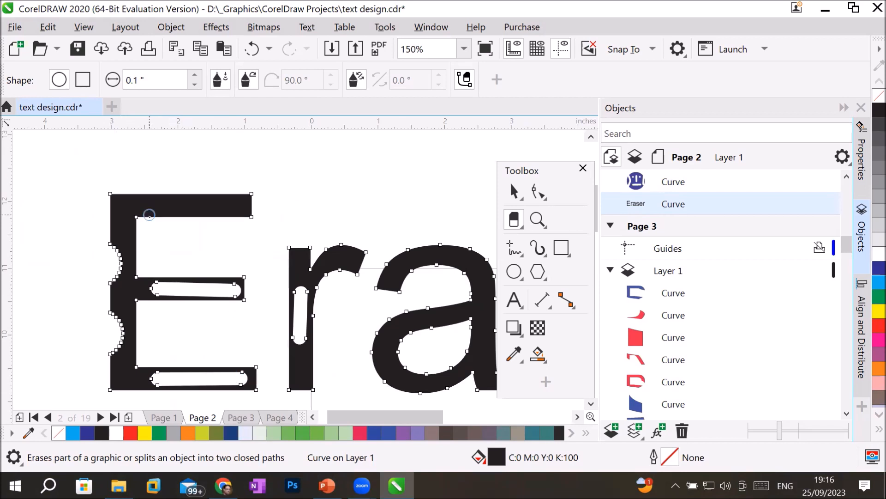
pyautogui.click(155, 204)
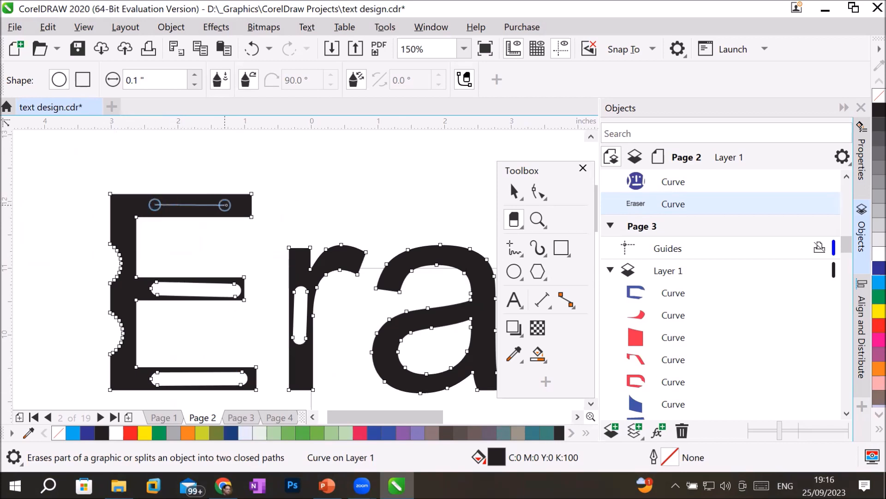
pyautogui.click(224, 205)
pyautogui.scroll(-3, 441, 349)
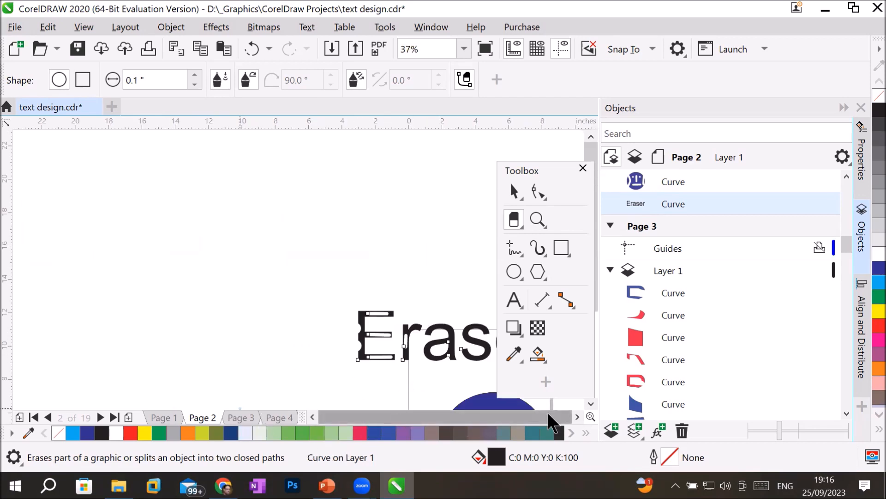
# Step: Erase a wavy freehand vertical slot inside the stem of the final "r" with the 0.1" round nib
pyautogui.click(577, 417)
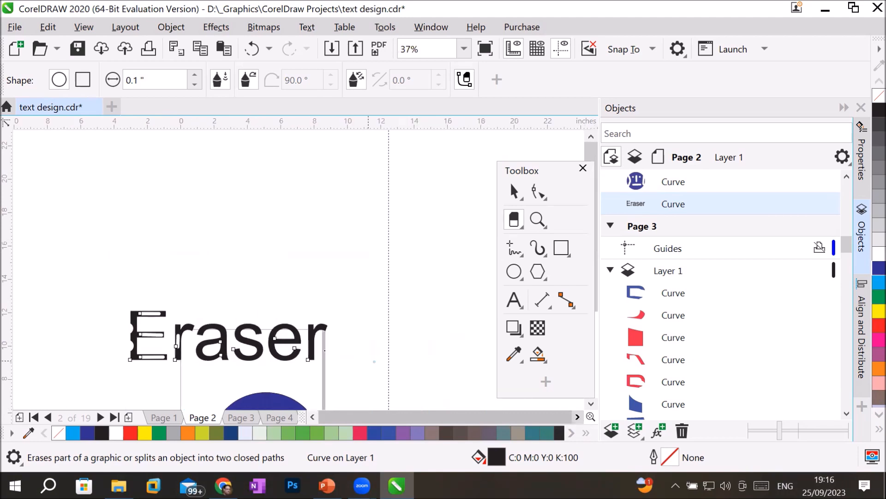
pyautogui.scroll(2, 317, 348)
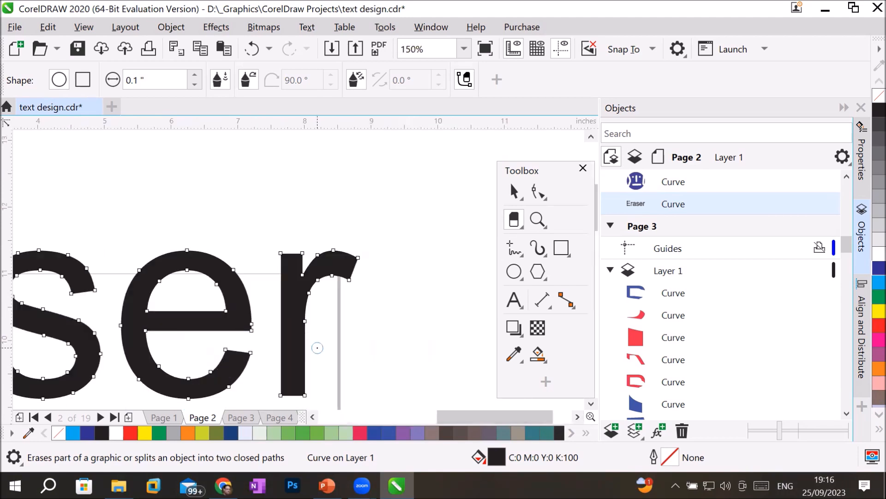
pyautogui.scroll(2, 317, 348)
pyautogui.moveTo(274, 233)
pyautogui.mouseDown()
pyautogui.moveTo(264, 353)
pyautogui.moveTo(276, 373)
pyautogui.mouseUp()
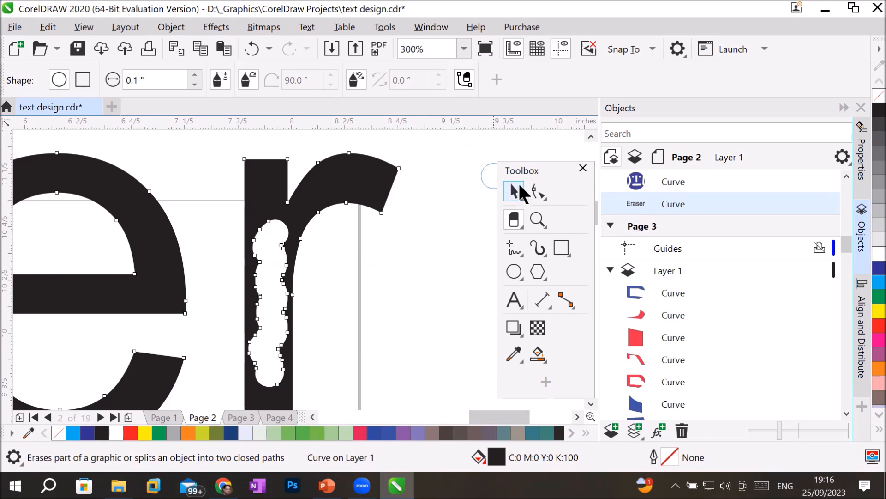
pyautogui.click(516, 190)
pyautogui.scroll(-3, 347, 258)
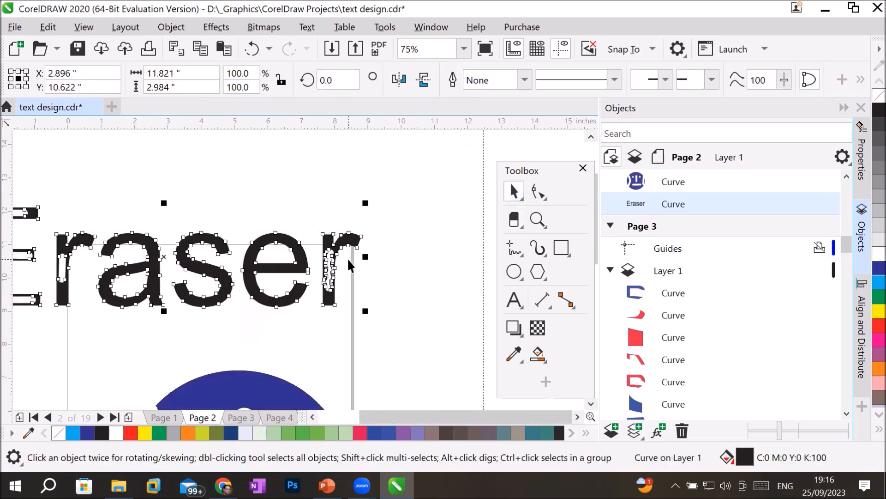
pyautogui.scroll(-4, 347, 258)
pyautogui.scroll(2, 347, 258)
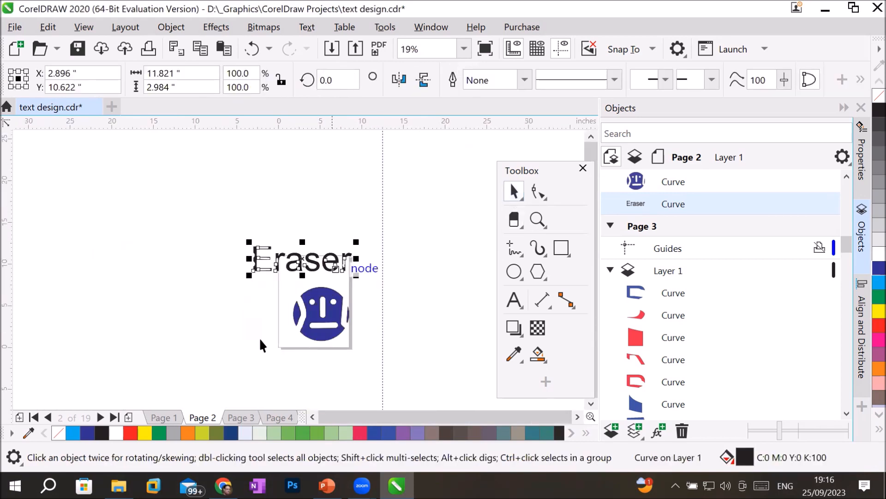
# Step: Import thisisengineering-raeng-64YrPKiguAE-unsplash.jpg onto Page 1 and place it about 22.6" wide beside the page, up from the "Crop Tool" design
pyautogui.click(169, 419)
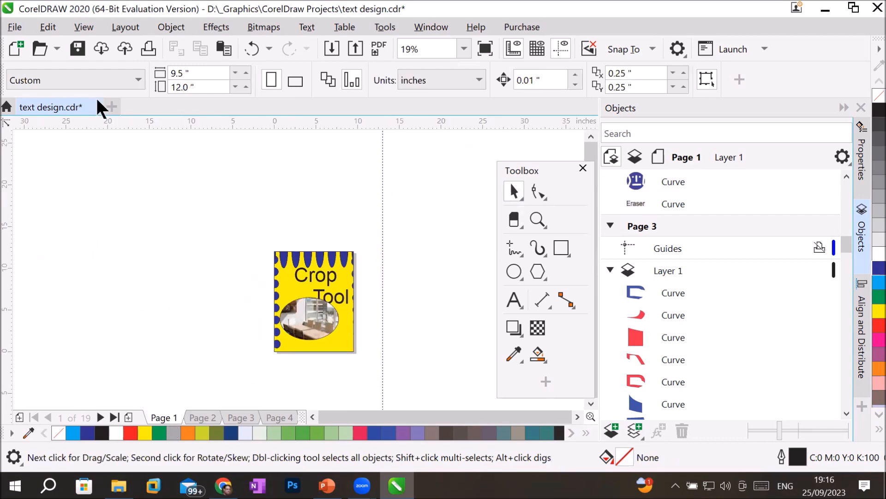
pyautogui.click(18, 26)
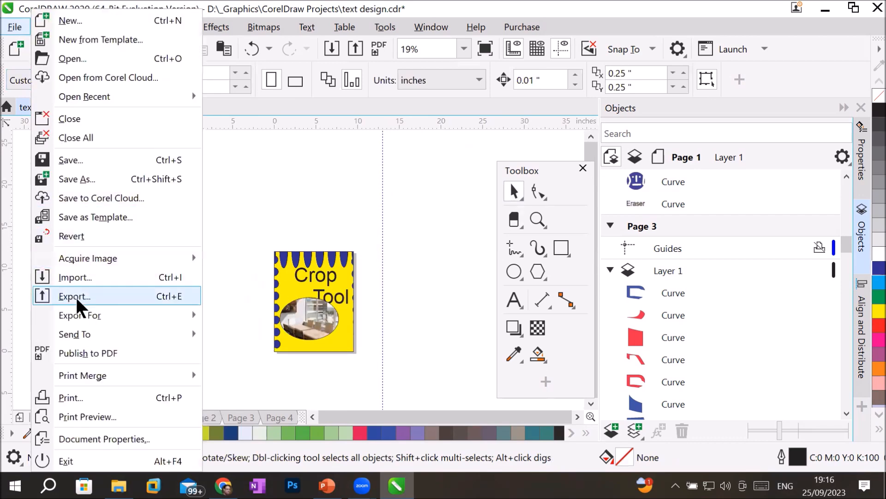
pyautogui.click(104, 279)
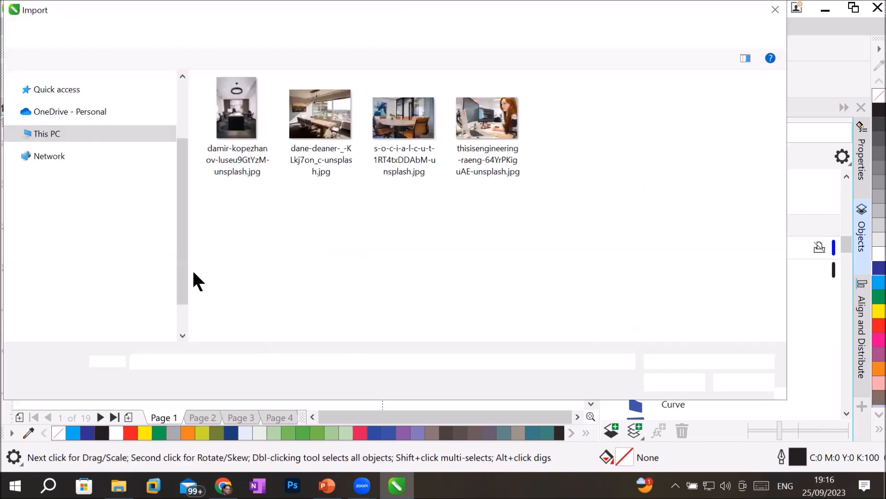
pyautogui.doubleClick(487, 118)
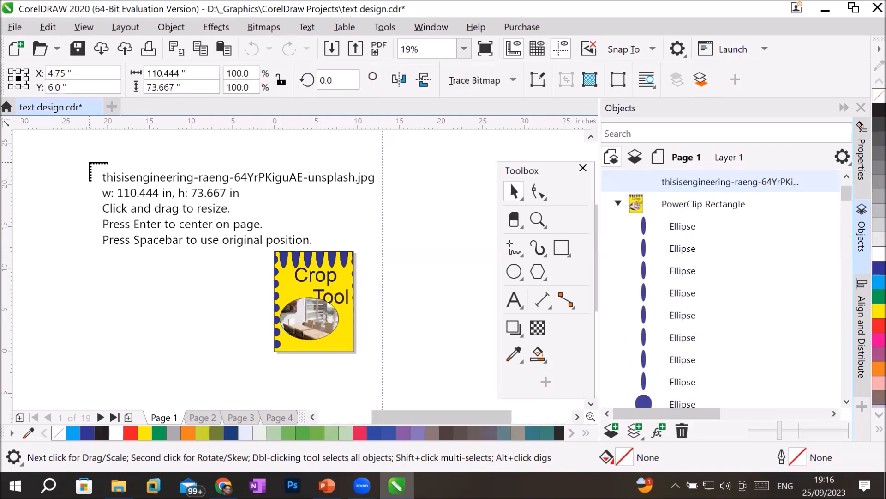
pyautogui.moveTo(60, 152); pyautogui.dragTo(248, 344)
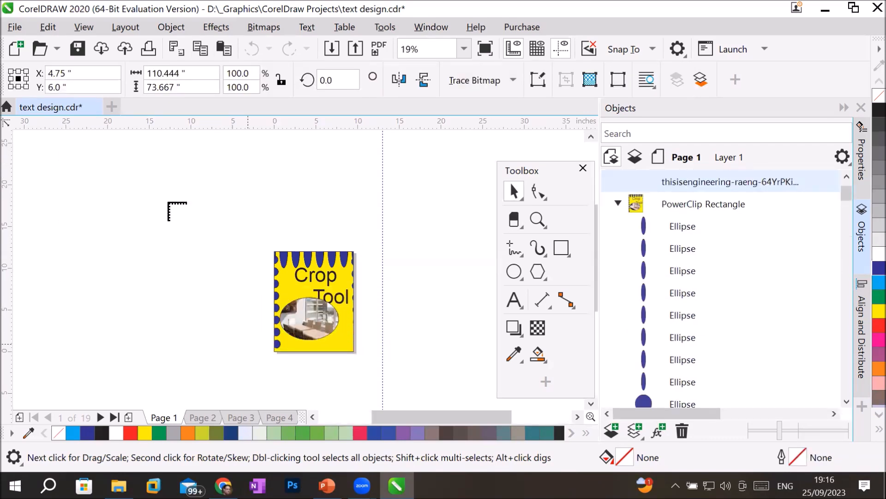
pyautogui.scroll(1, 156, 168)
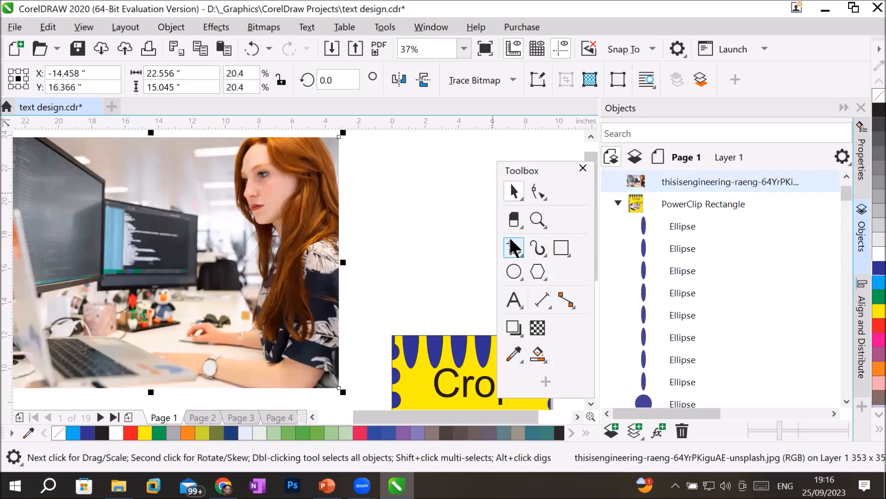
# Step: Set the eraser nib size to 1" and erase two long round-ended vertical strips and the woman's head from the photo
pyautogui.click(514, 220)
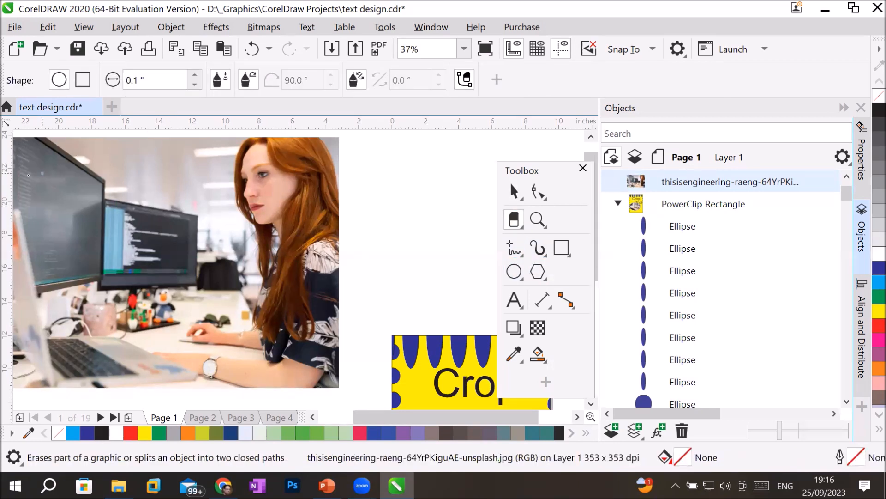
pyautogui.click(163, 78)
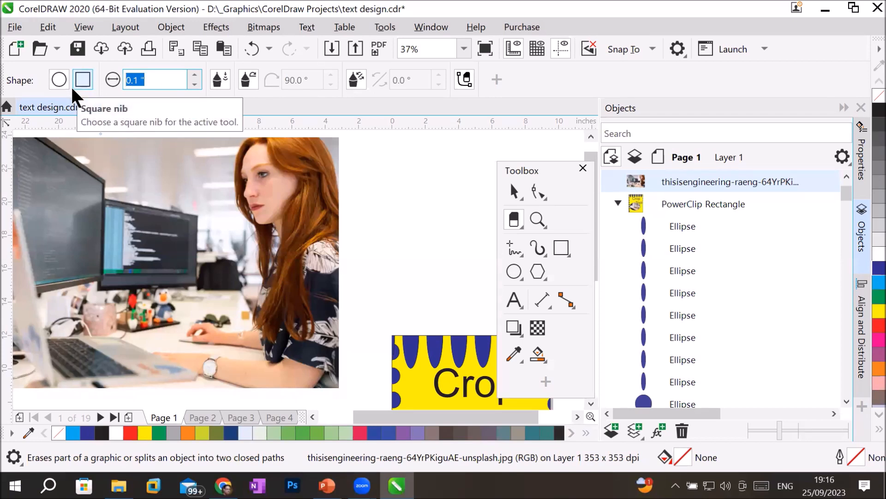
pyautogui.write('1')
pyautogui.press('Return')
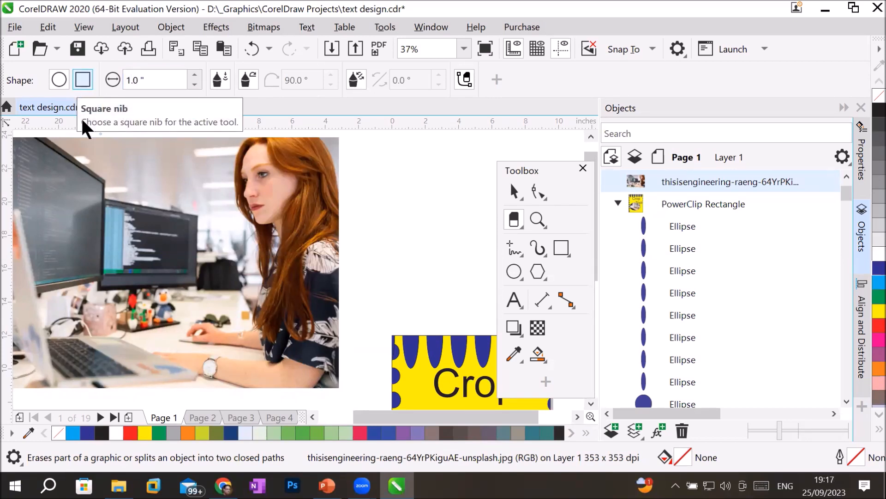
pyautogui.moveTo(76, 177); pyautogui.dragTo(78, 362)
pyautogui.click(186, 169)
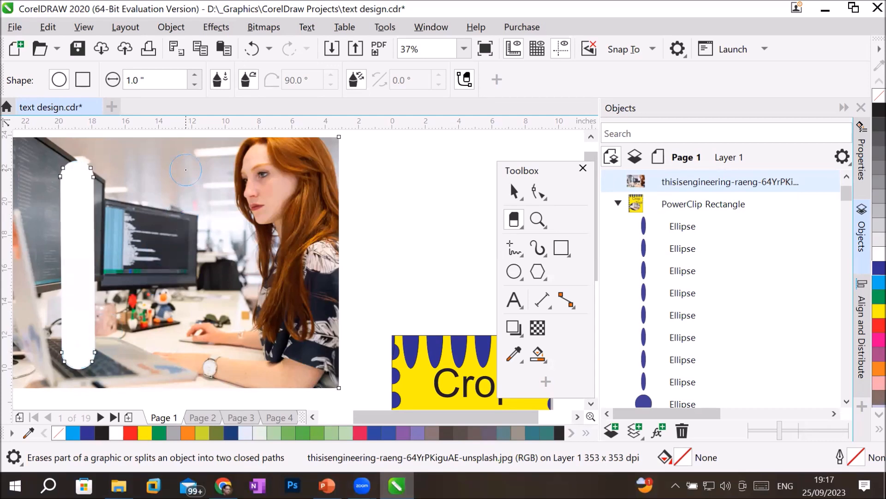
pyautogui.click(169, 374)
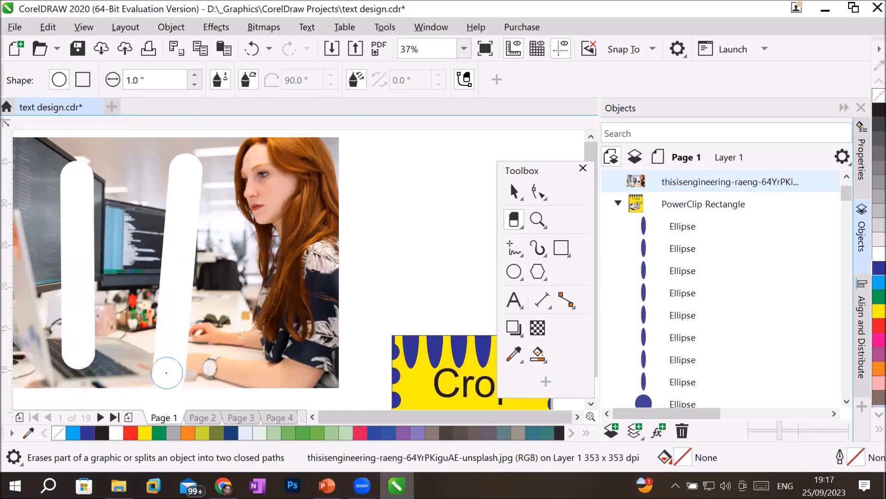
pyautogui.scroll(-2, 169, 374)
pyautogui.moveTo(205, 292)
pyautogui.mouseDown()
pyautogui.moveTo(215, 273)
pyautogui.moveTo(203, 312)
pyautogui.moveTo(191, 285)
pyautogui.moveTo(192, 295)
pyautogui.moveTo(236, 282)
pyautogui.moveTo(252, 265)
pyautogui.moveTo(248, 255)
pyautogui.moveTo(234, 267)
pyautogui.moveTo(237, 244)
pyautogui.moveTo(215, 271)
pyautogui.moveTo(228, 261)
pyautogui.moveTo(327, 278)
pyautogui.mouseUp()
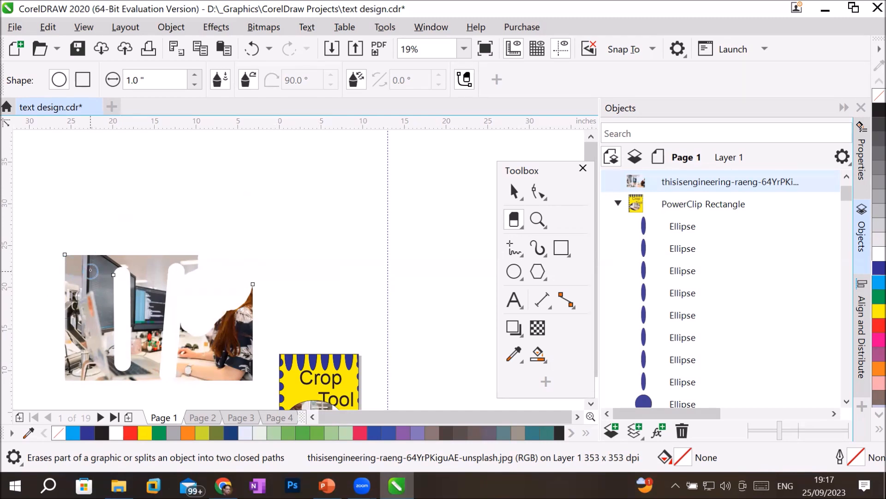
# Step: Switch the eraser to the square nib and erase a vertical strip near the photo's left edge and three squares between the rounded strips
pyautogui.click(83, 83)
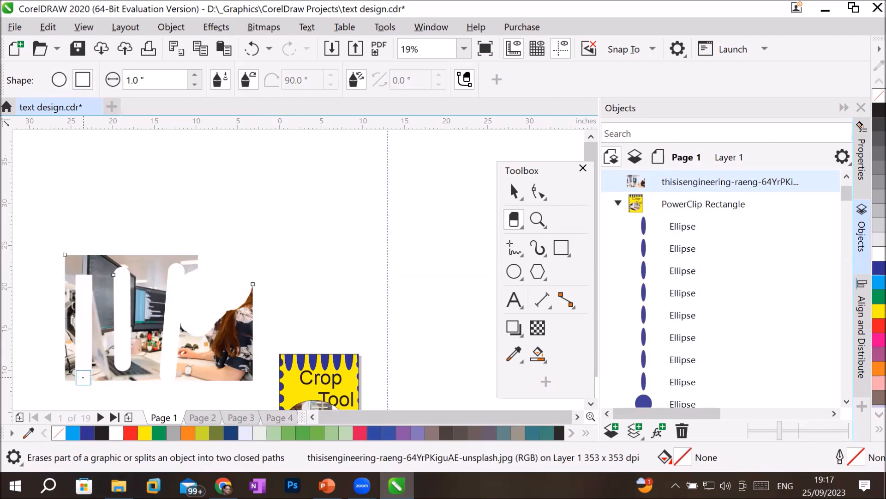
pyautogui.scroll(2, 97, 350)
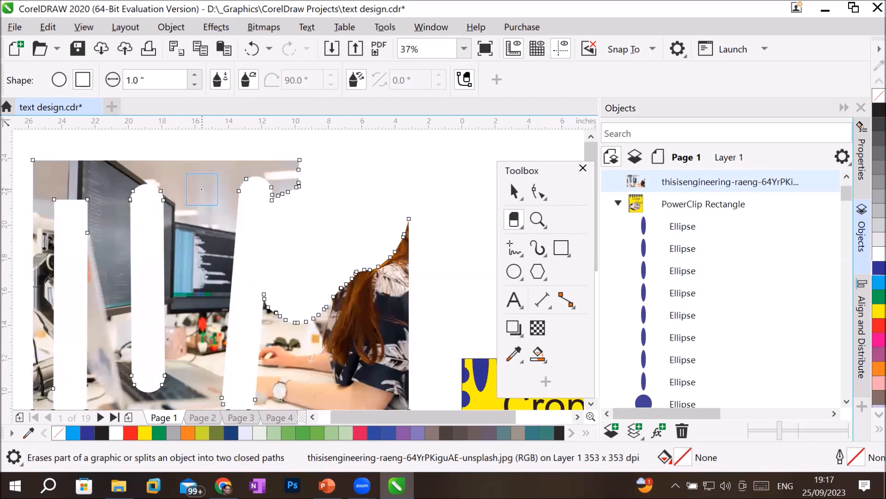
pyautogui.click(202, 189)
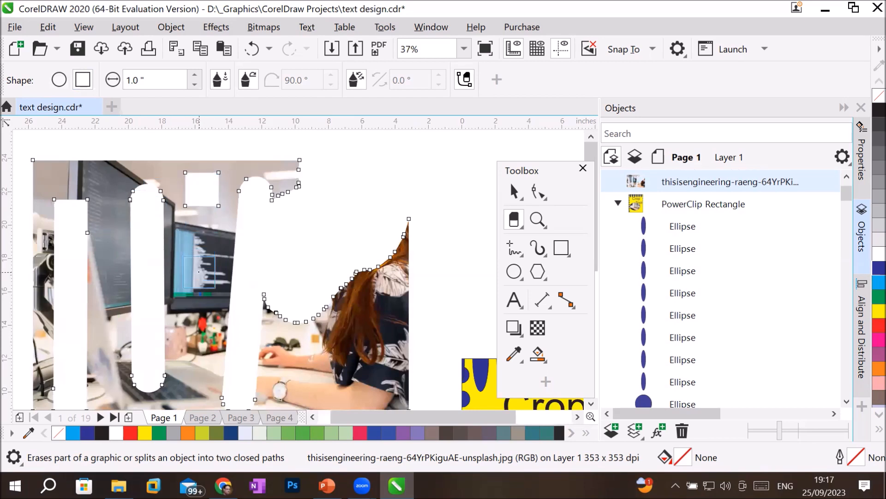
pyautogui.click(199, 272)
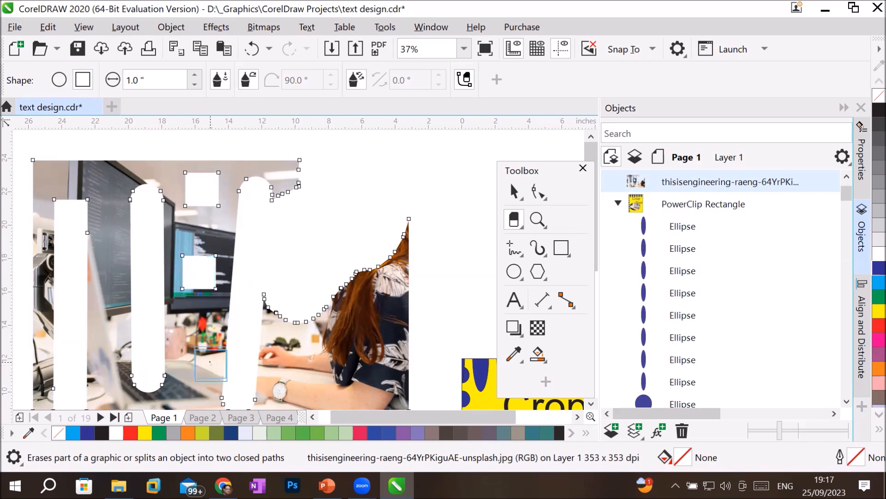
pyautogui.click(208, 363)
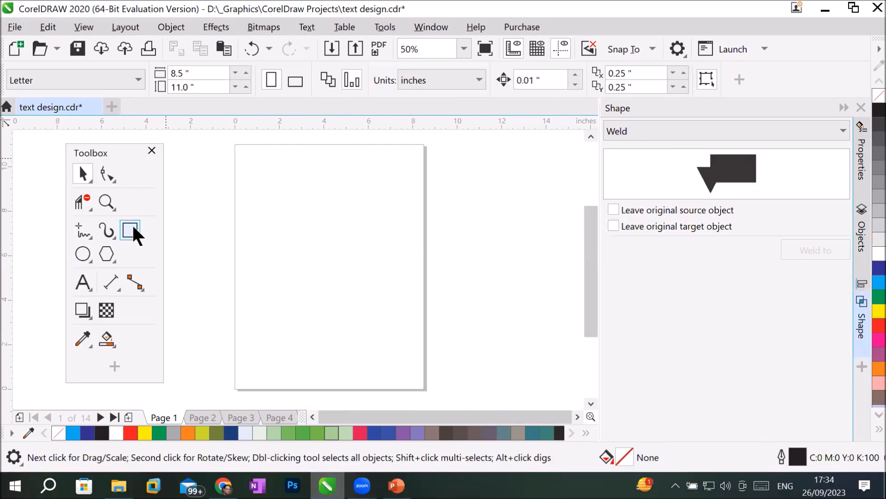
# Step: Draw a rectangle about 2.375" by 2.188" in the page's upper-left corner and fill it green (C69 M0 Y100 K0)
pyautogui.click(131, 230)
pyautogui.moveTo(250, 155); pyautogui.dragTo(304, 204)
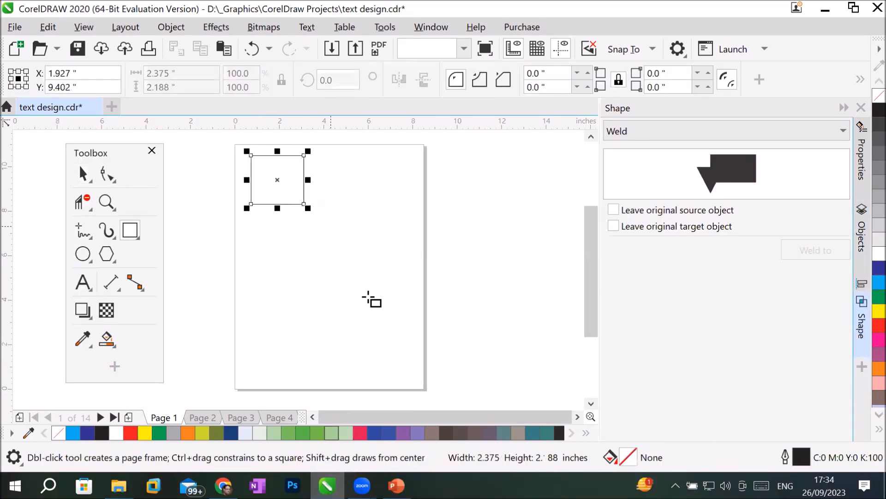
pyautogui.click(302, 433)
pyautogui.scroll(2, 266, 145)
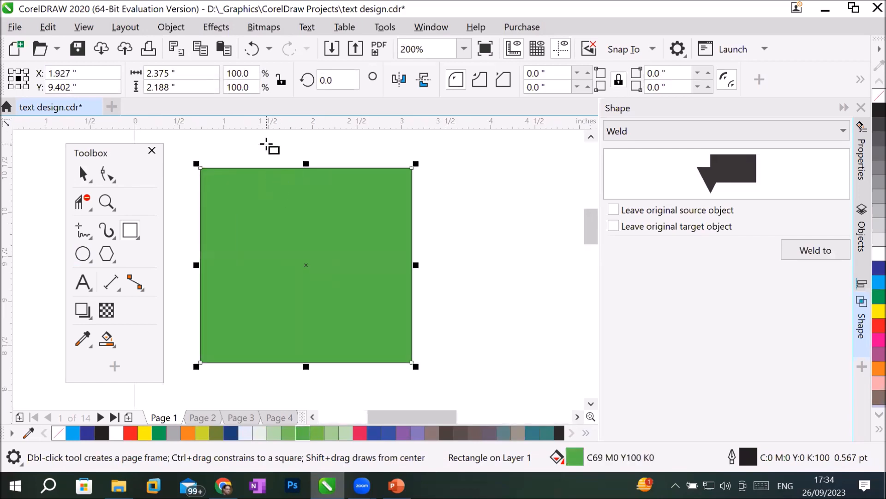
# Step: Activate the Eraser tool for the green rectangle and choose the round nib
pyautogui.click(79, 202)
pyautogui.click(123, 293)
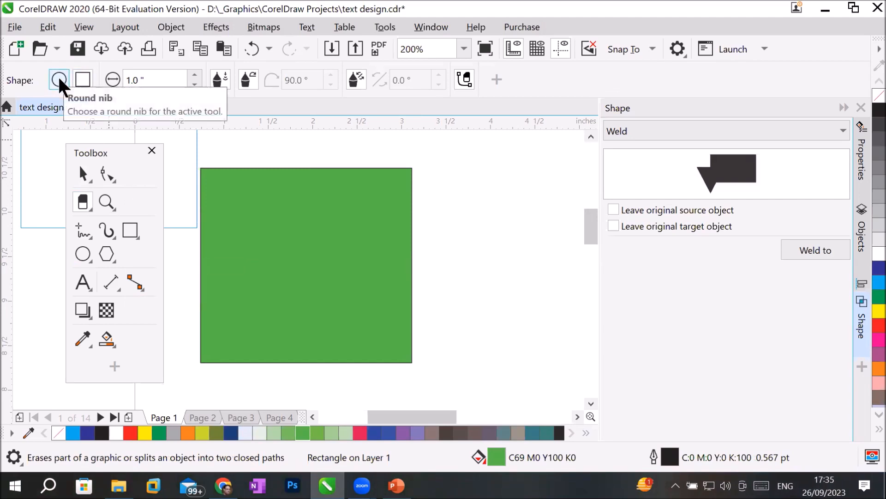
pyautogui.click(82, 79)
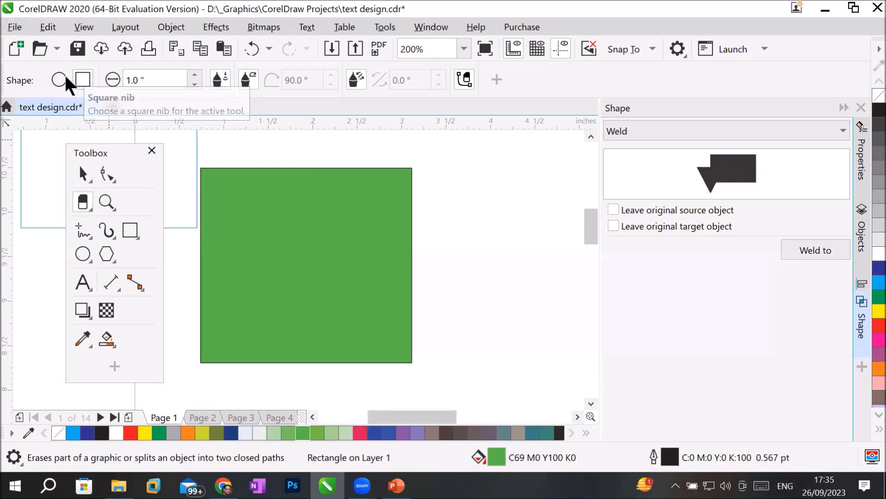
pyautogui.click(65, 79)
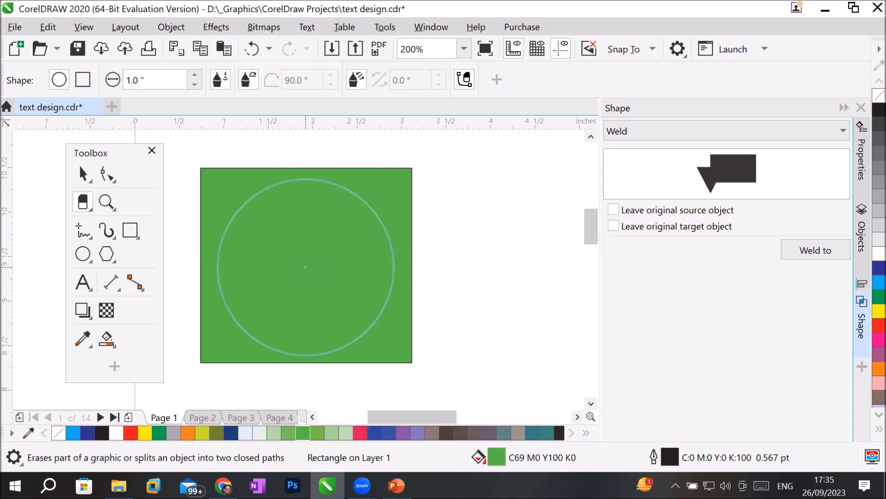
# Step: Erase a single circle from the centre of the green rectangle with the 1" round nib, and undo it
pyautogui.click(305, 266)
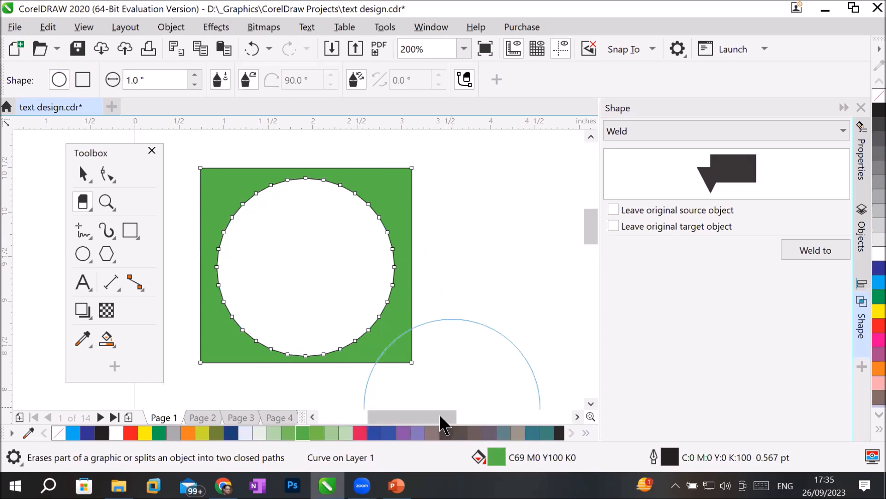
pyautogui.scroll(-2, 395, 324)
pyautogui.scroll(1, 391, 318)
pyautogui.scroll(1, 391, 318)
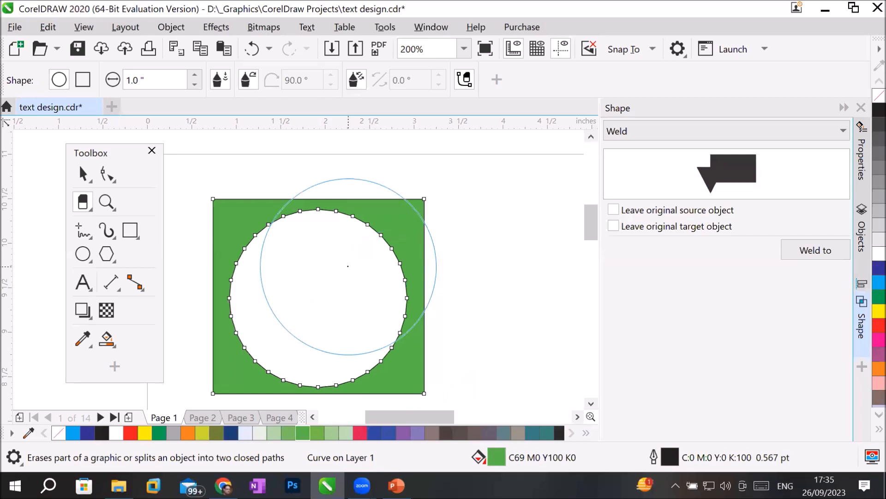
pyautogui.hotkey('ctrl', 'z')
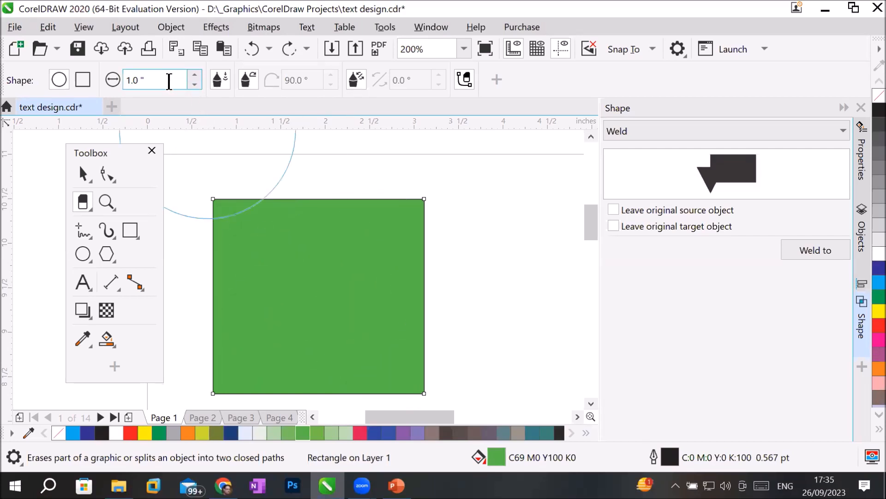
# Step: Set the eraser nib size to 0.2"
pyautogui.click(168, 81)
pyautogui.press('BackSpace')
pyautogui.write('.2')
pyautogui.press('Return')
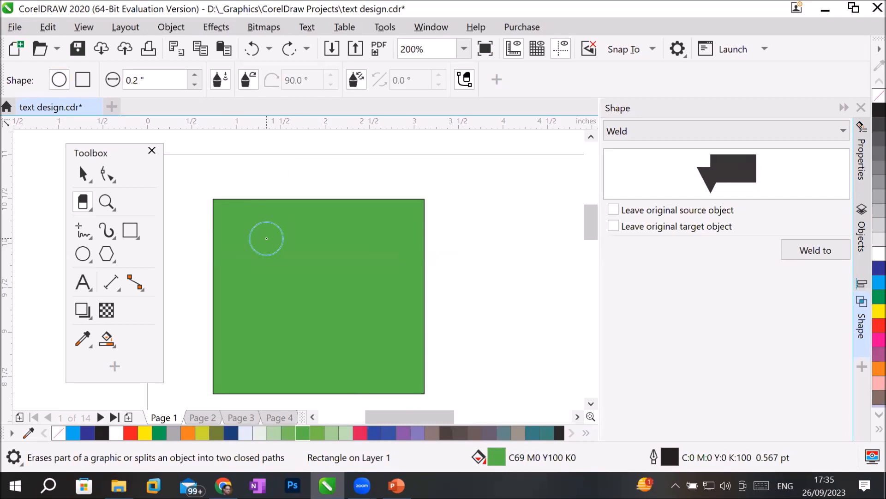
# Step: Erase connected straight strokes shaped like a "7" from the green rectangle with the 0.2" round nib, and undo all of the erasing
pyautogui.click(266, 238)
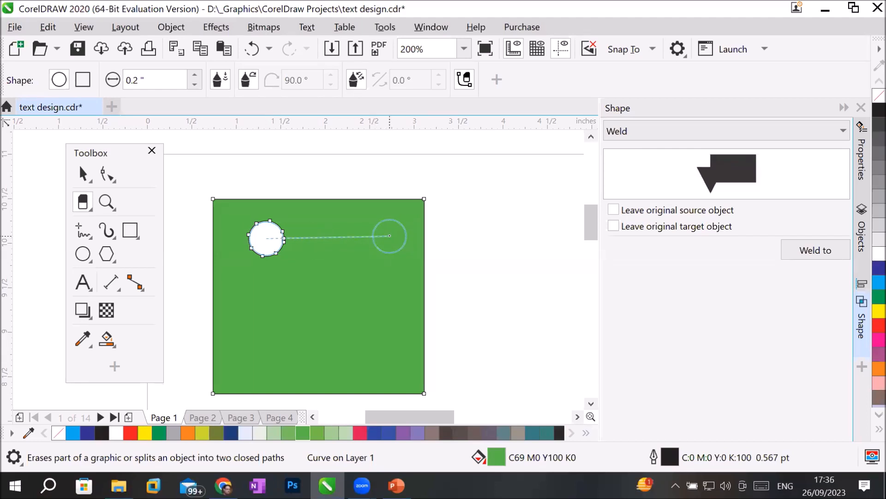
pyautogui.click(390, 236)
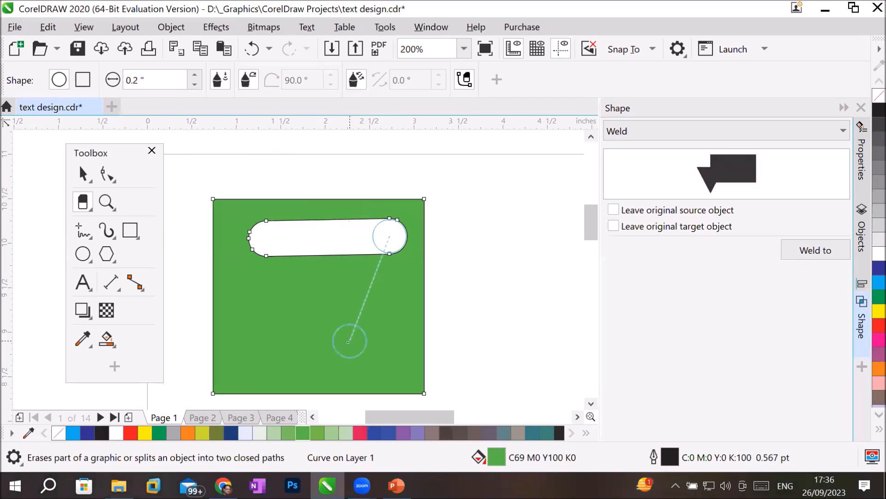
pyautogui.click(347, 354)
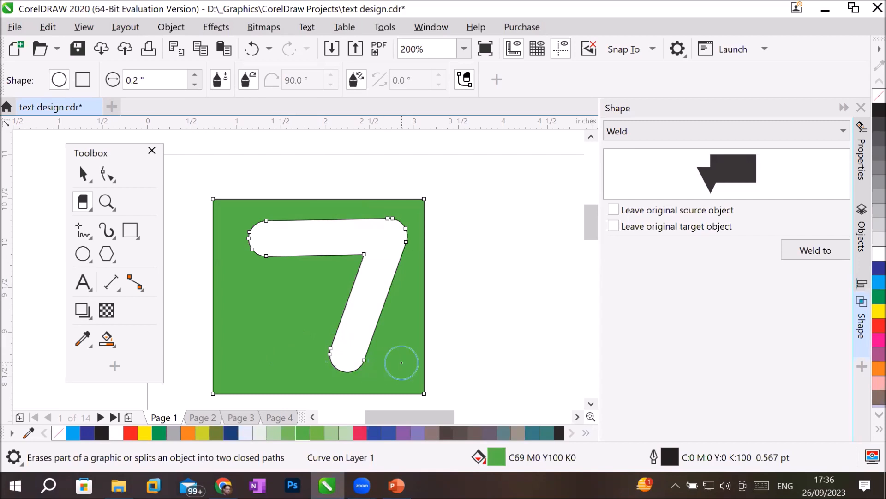
pyautogui.click(402, 363)
pyautogui.hotkey('ctrl', 'z')
pyautogui.hotkey('ctrl', 'z')
pyautogui.hotkey('ctrl', 'z')
pyautogui.hotkey('ctrl', 'z')
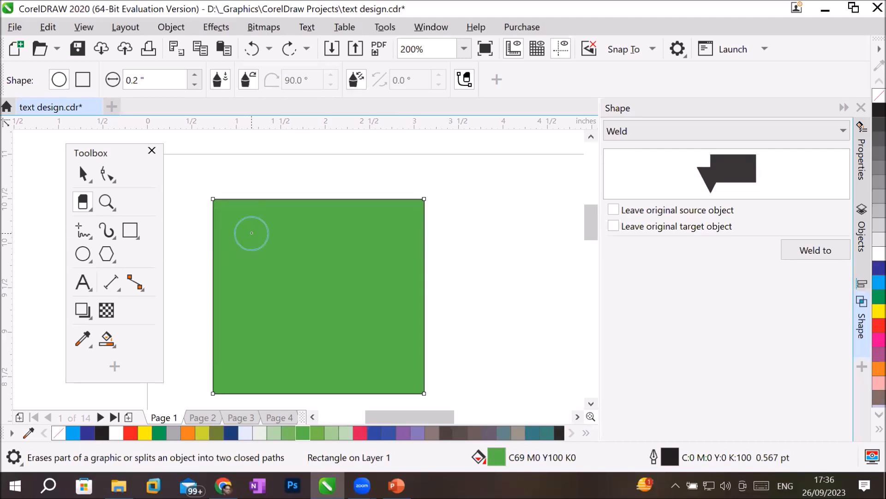
# Step: Erase a Z shape of three connected straight strokes from the green rectangle with the 0.2" round nib
pyautogui.click(253, 233)
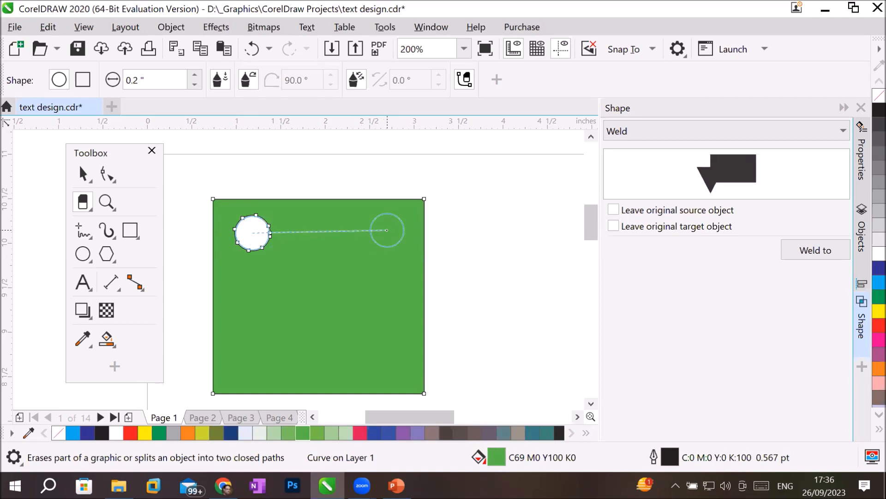
pyautogui.click(387, 230)
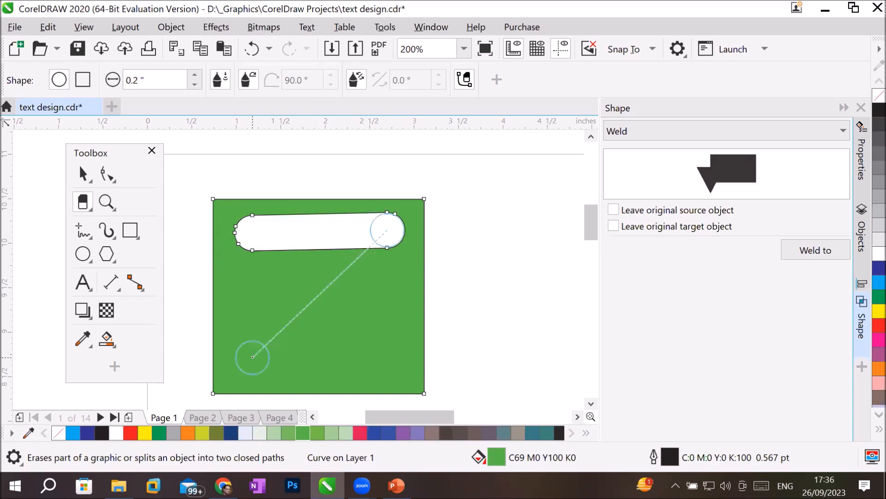
pyautogui.click(253, 356)
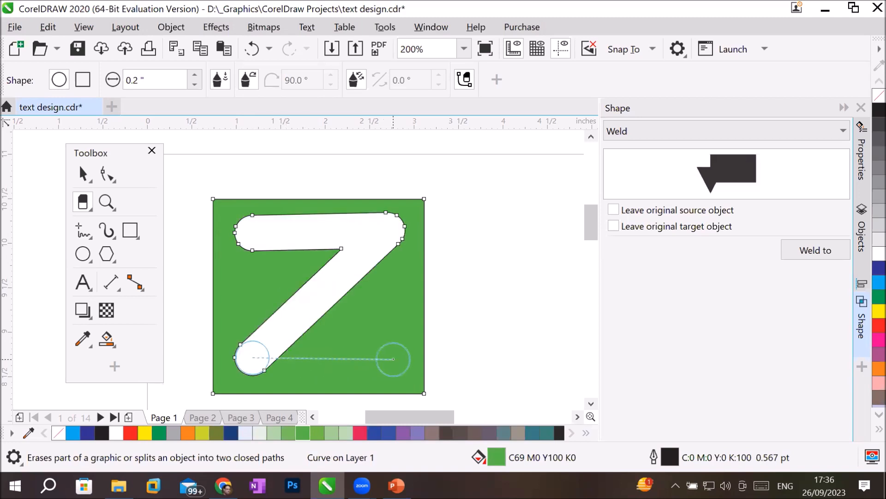
pyautogui.click(393, 359)
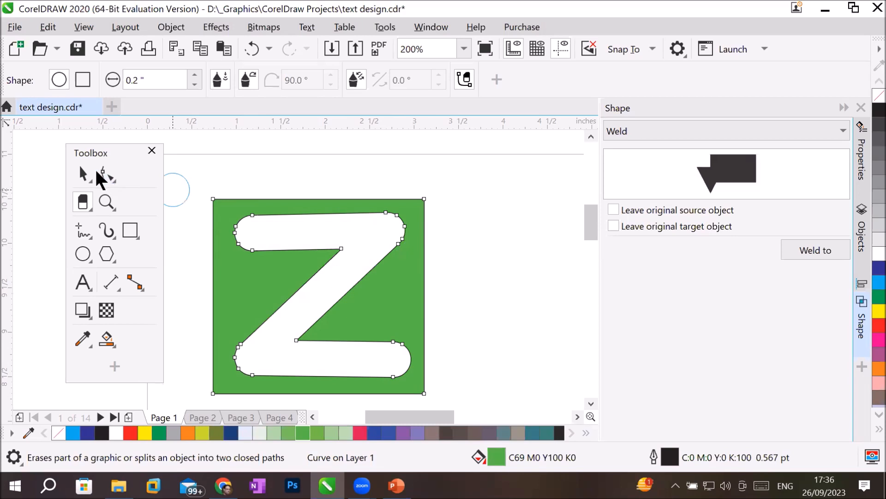
pyautogui.click(83, 174)
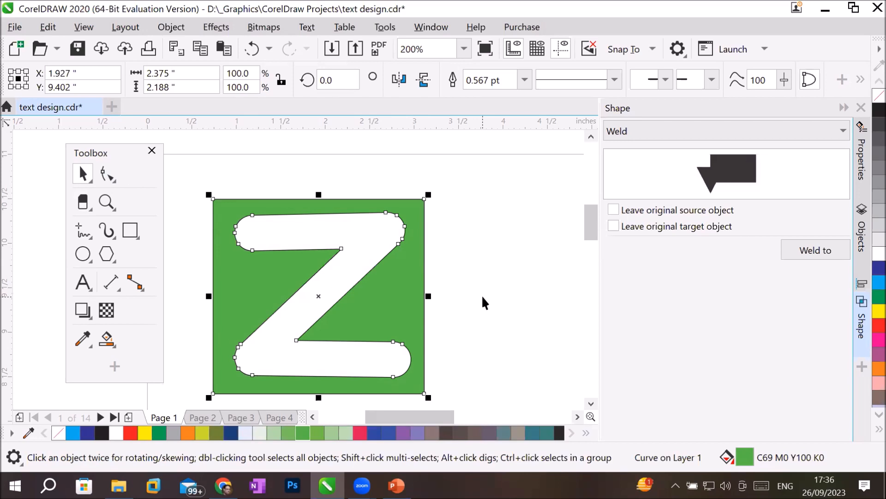
# Step: Reshape the Z cut-out by moving its lower-right end nodes up and its upper-left end nodes down, and deselect it
pyautogui.click(107, 174)
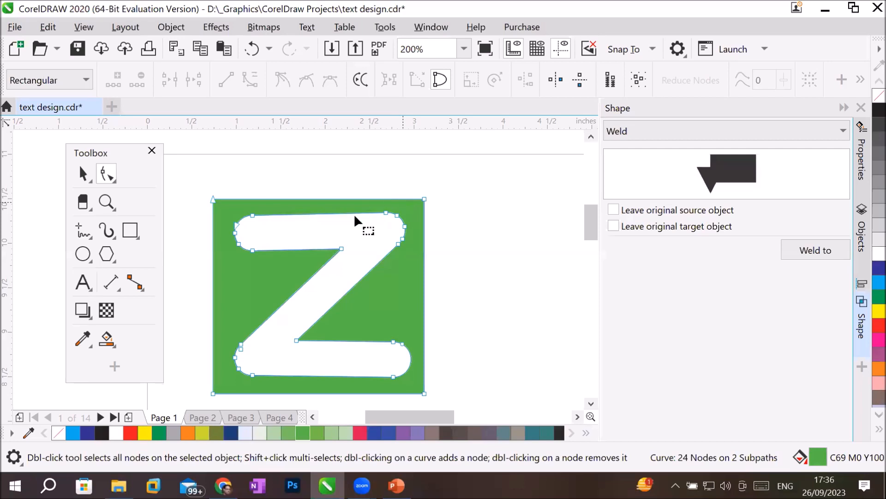
pyautogui.moveTo(386, 329)
pyautogui.mouseDown()
pyautogui.moveTo(391, 376)
pyautogui.moveTo(409, 392)
pyautogui.moveTo(414, 305)
pyautogui.moveTo(400, 322)
pyautogui.moveTo(414, 323)
pyautogui.mouseUp()
pyautogui.moveTo(227, 204); pyautogui.dragTo(245, 287)
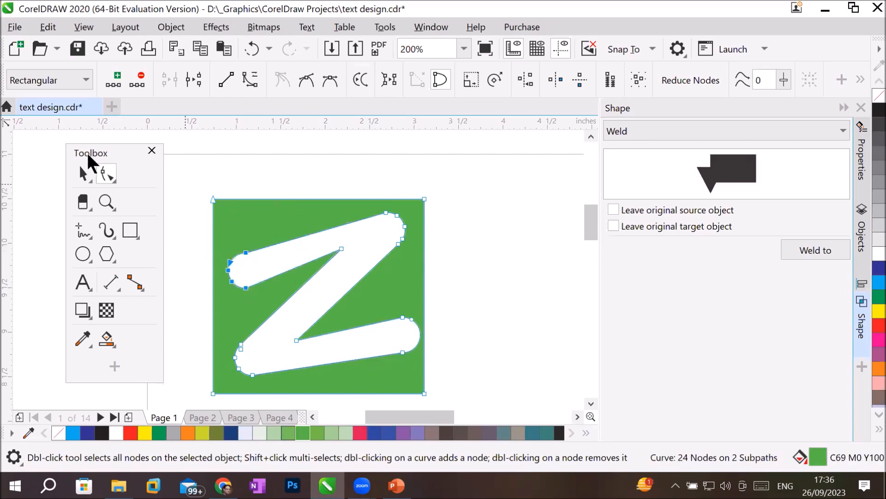
pyautogui.click(83, 176)
pyautogui.click(477, 254)
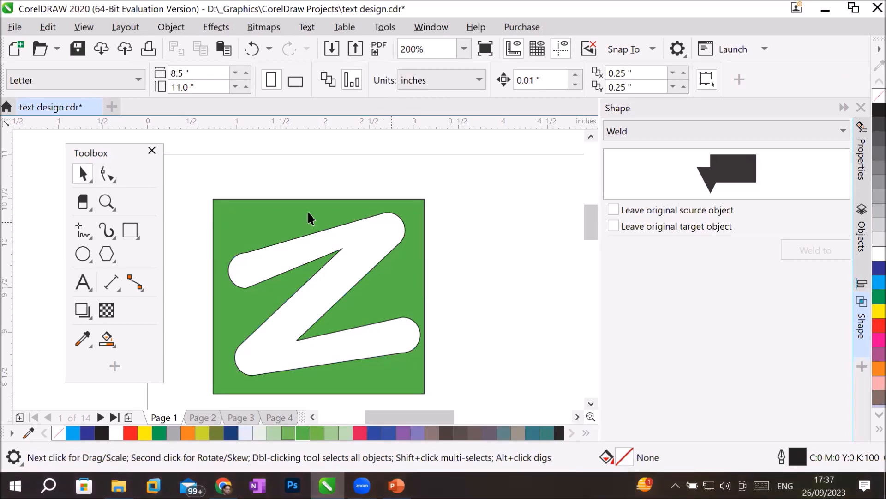
# Step: Display the nodes of the reshaped Z cut-out with the Shape tool
pyautogui.click(105, 174)
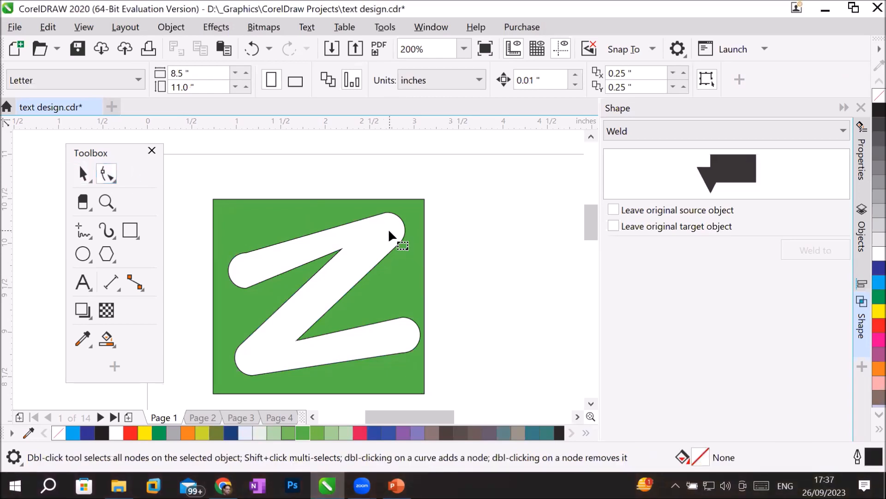
pyautogui.click(398, 246)
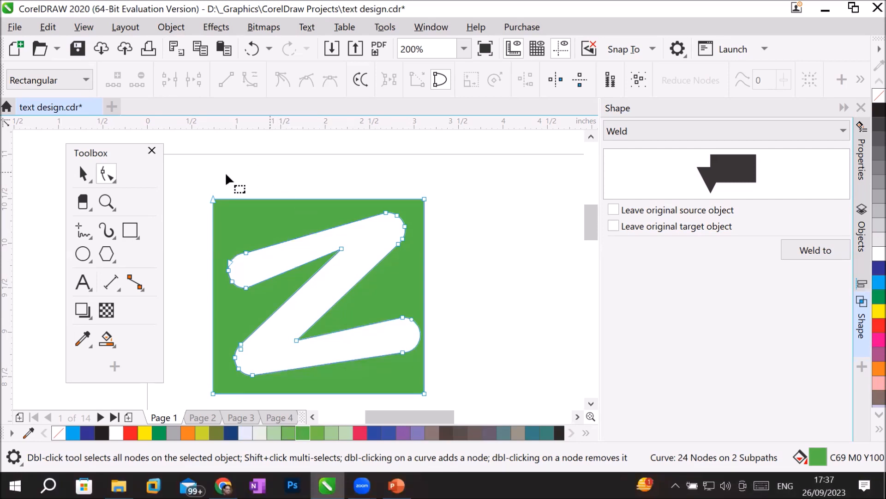
pyautogui.click(87, 171)
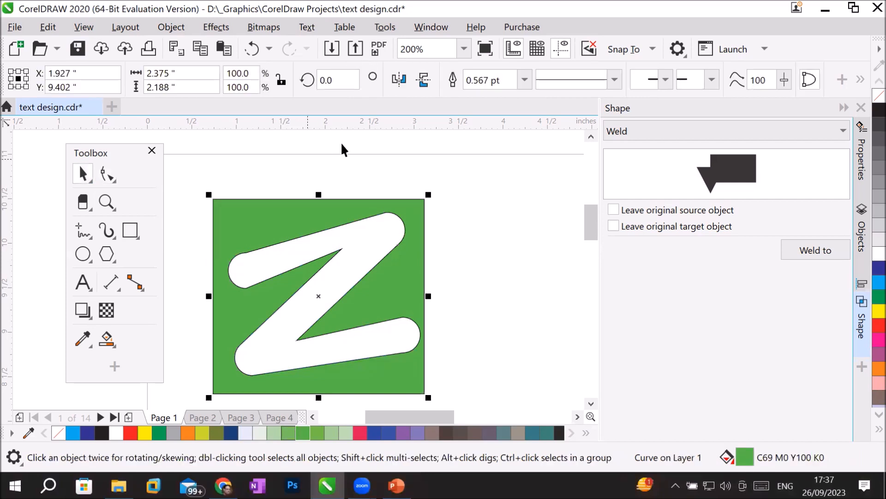
# Step: Create a page-sized rectangle behind the green square and fill it with red
pyautogui.scroll(-2, 344, 148)
pyautogui.scroll(-2, 551, 251)
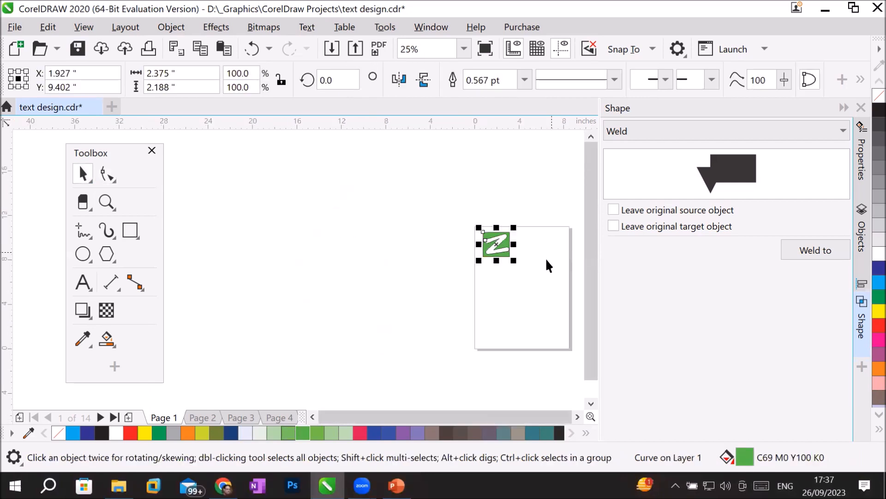
pyautogui.scroll(1, 564, 309)
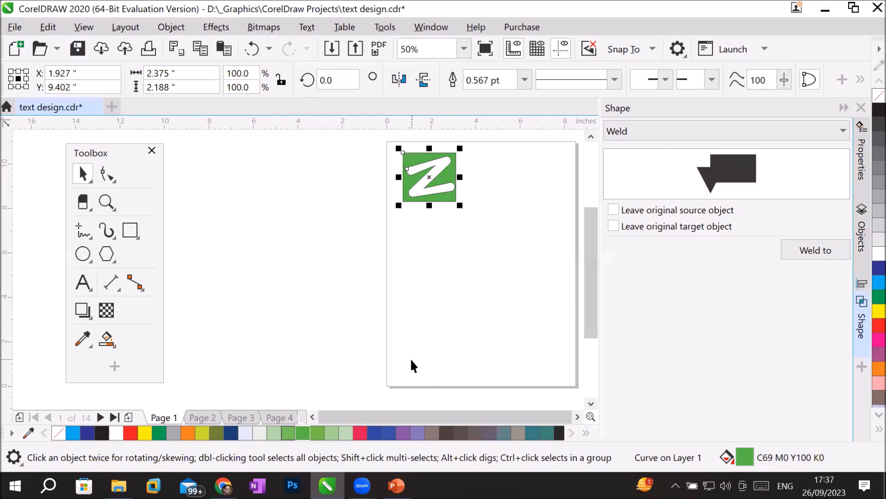
pyautogui.doubleClick(127, 229)
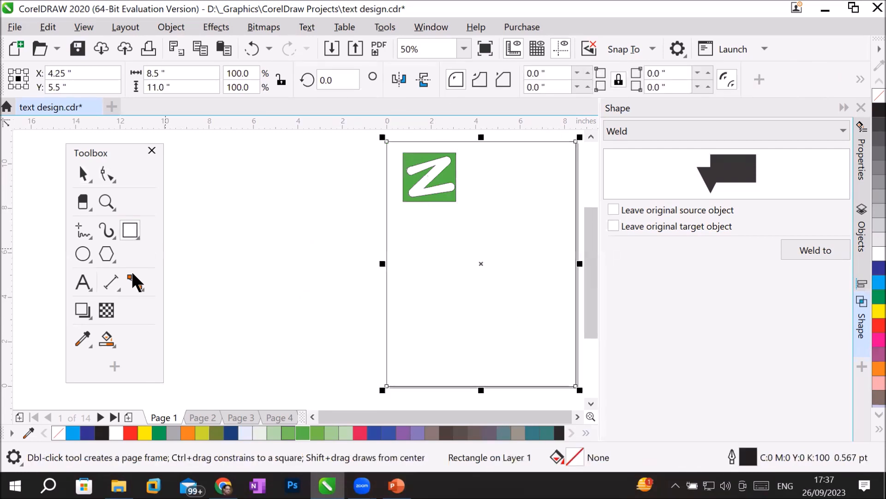
pyautogui.click(73, 433)
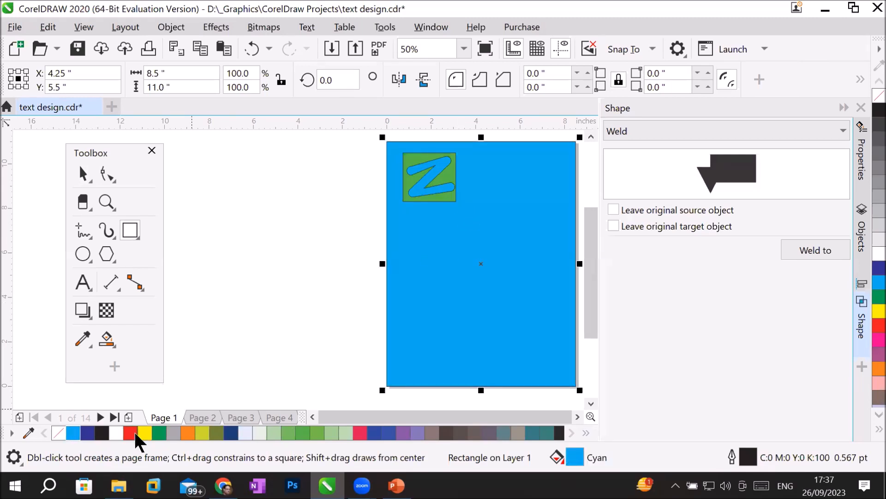
pyautogui.click(130, 433)
pyautogui.scroll(1, 443, 141)
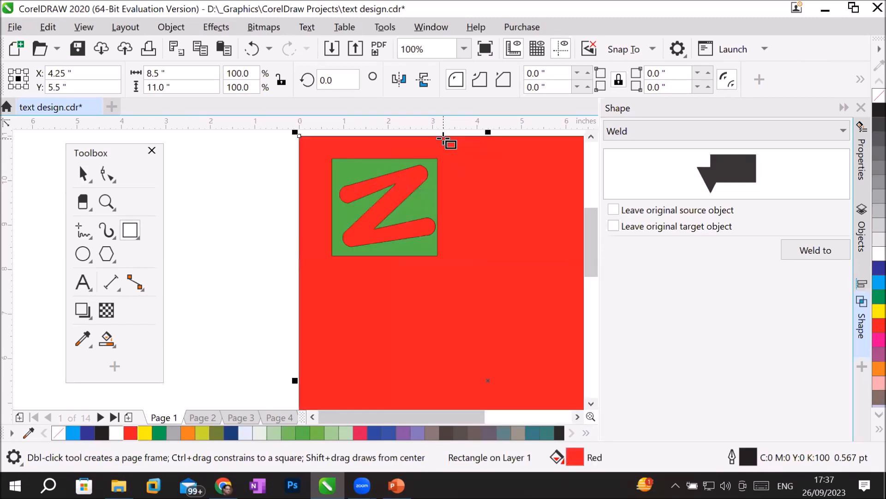
pyautogui.scroll(1, 443, 138)
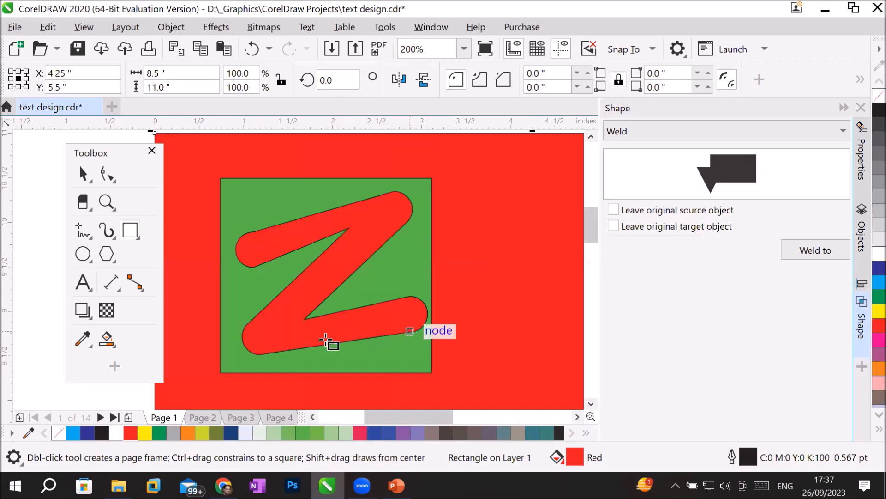
# Step: Move the Z cut-out's upper inner corner node up and to the right, narrowing the diagonal near the top stroke
pyautogui.click(83, 177)
pyautogui.click(263, 198)
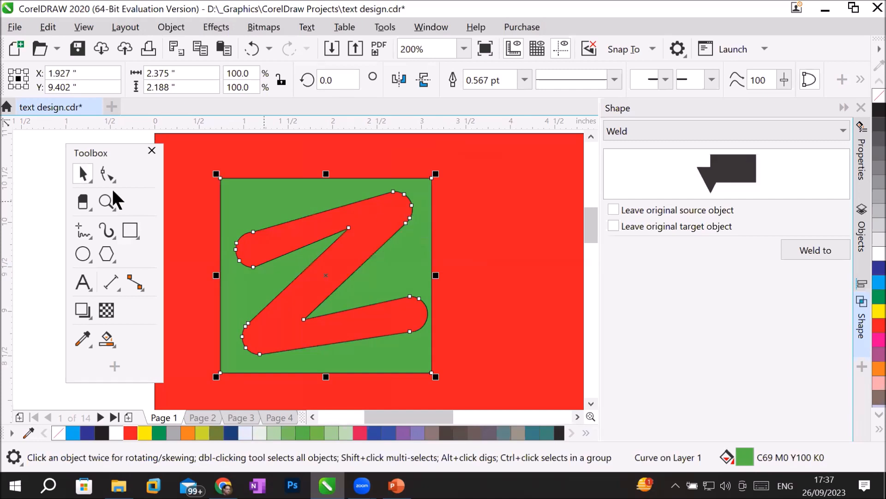
pyautogui.click(105, 173)
pyautogui.click(349, 229)
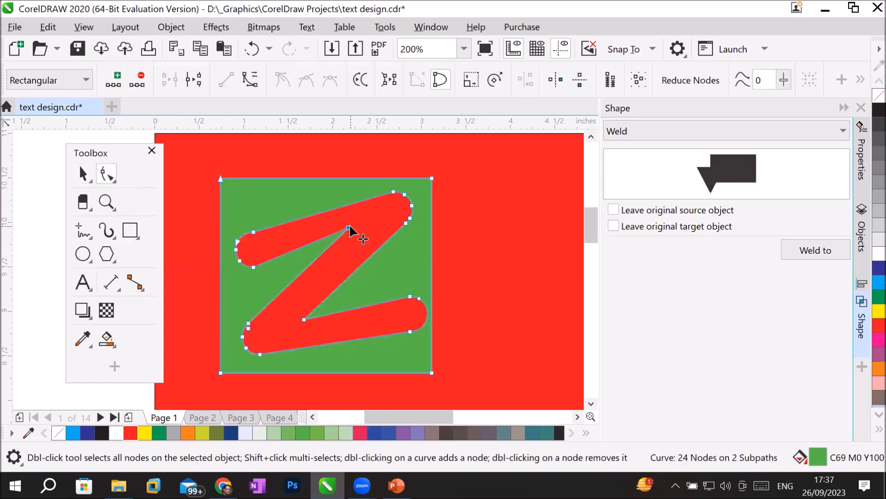
pyautogui.moveTo(349, 229)
pyautogui.mouseDown()
pyautogui.moveTo(372, 238)
pyautogui.moveTo(383, 217)
pyautogui.mouseUp()
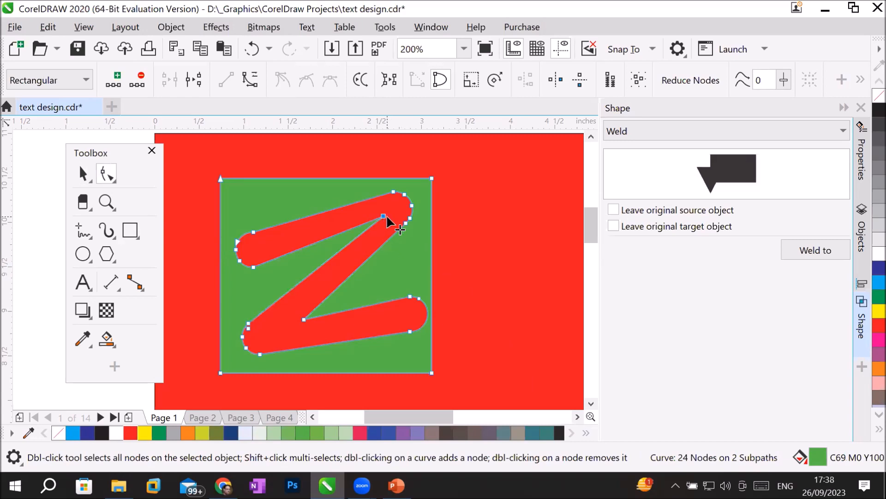
pyautogui.moveTo(376, 220)
pyautogui.mouseDown()
pyautogui.moveTo(330, 249)
pyautogui.moveTo(377, 221)
pyautogui.mouseUp()
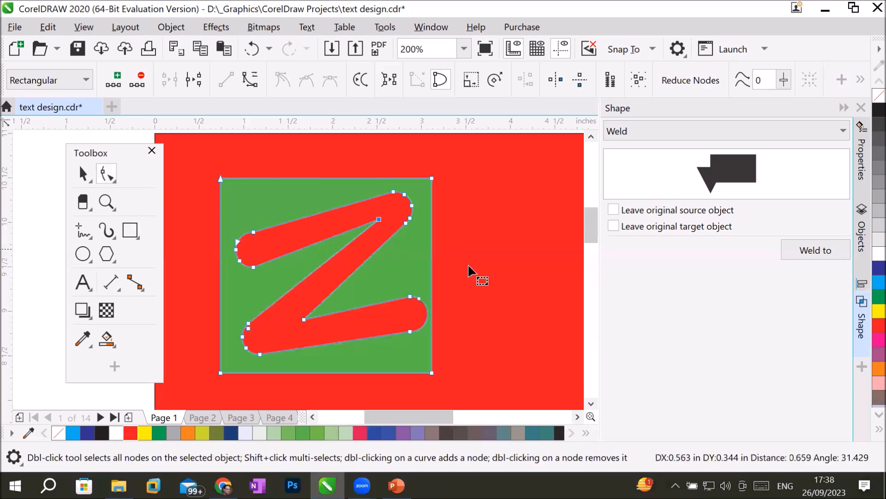
# Step: Activate Smart Fill and try several hues for its fill colour, settling on yellow C10 M0 Y98 K0
pyautogui.click(108, 340)
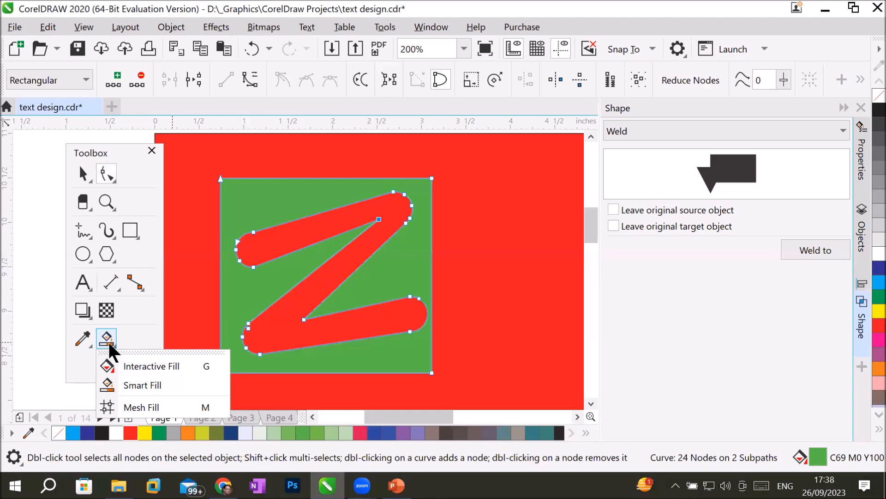
pyautogui.click(145, 386)
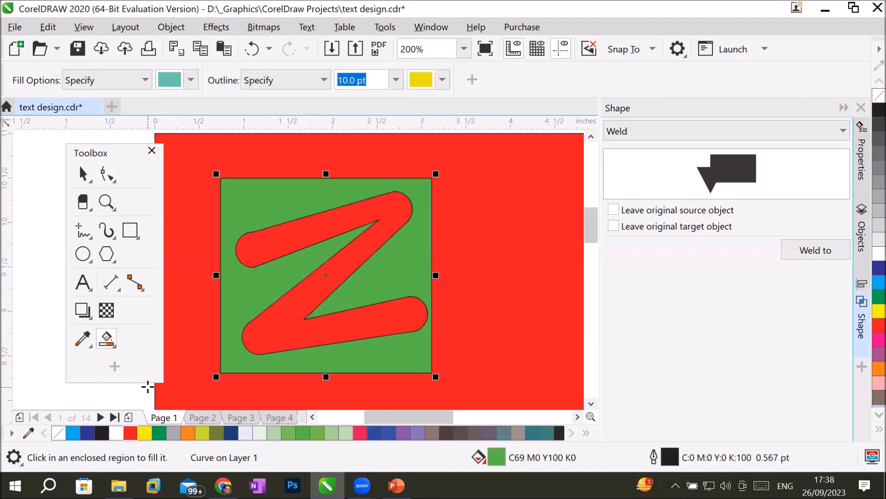
pyautogui.click(191, 80)
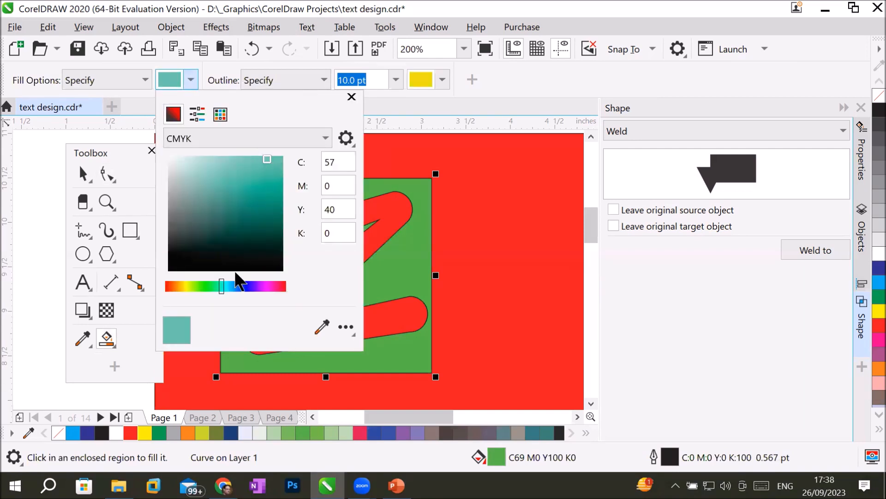
pyautogui.click(213, 285)
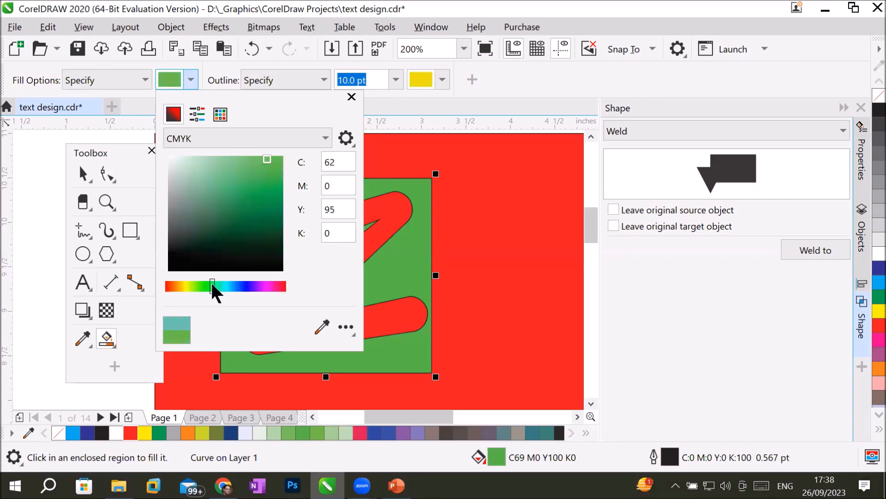
pyautogui.click(245, 286)
pyautogui.click(283, 286)
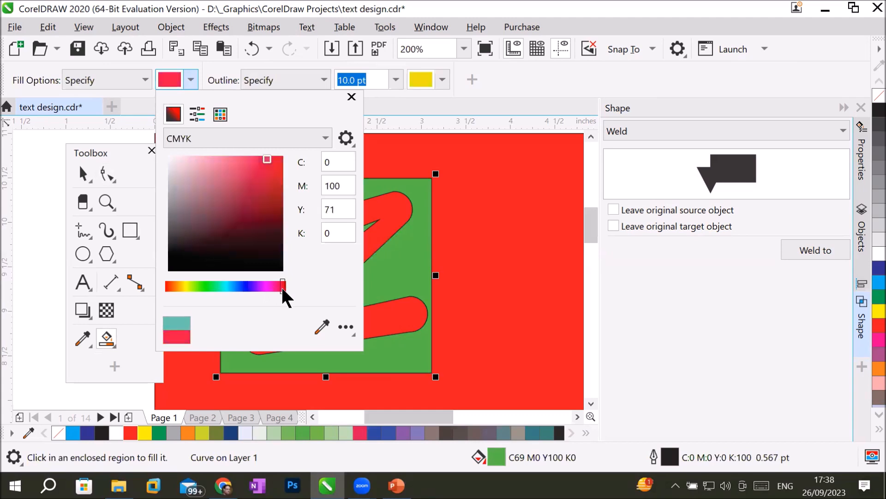
pyautogui.click(186, 286)
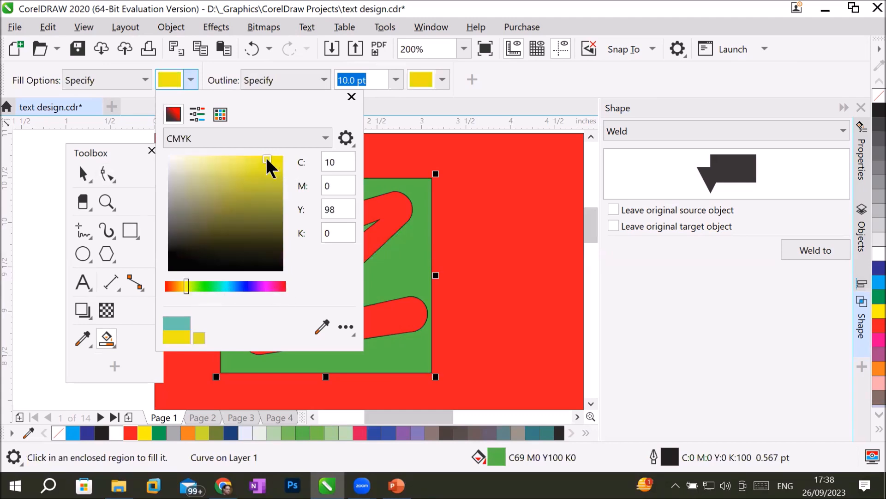
# Step: Try lighter and darker shades of the yellow Smart Fill colour, finishing on C11 M0 Y100 K0
pyautogui.moveTo(267, 158)
pyautogui.mouseDown()
pyautogui.moveTo(178, 157)
pyautogui.moveTo(243, 154)
pyautogui.moveTo(193, 156)
pyautogui.mouseUp()
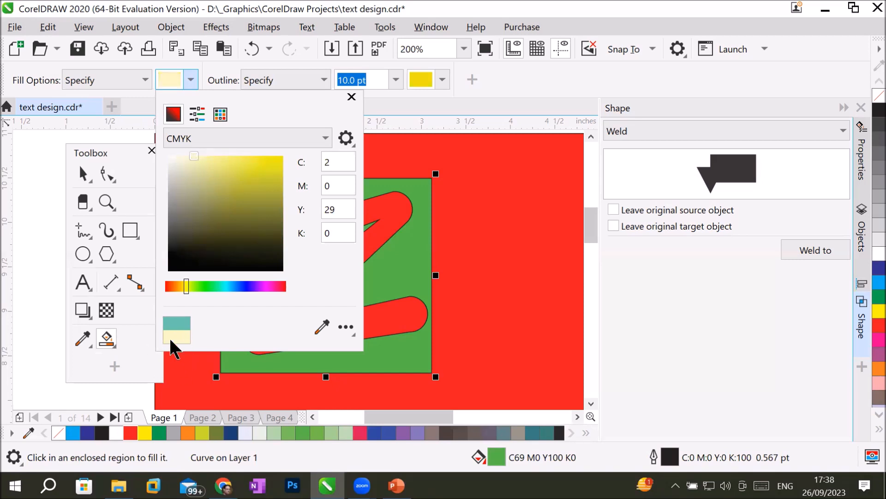
pyautogui.moveTo(194, 156)
pyautogui.mouseDown()
pyautogui.moveTo(180, 156)
pyautogui.moveTo(277, 159)
pyautogui.moveTo(277, 222)
pyautogui.moveTo(287, 151)
pyautogui.moveTo(207, 154)
pyautogui.moveTo(241, 162)
pyautogui.moveTo(278, 154)
pyautogui.mouseUp()
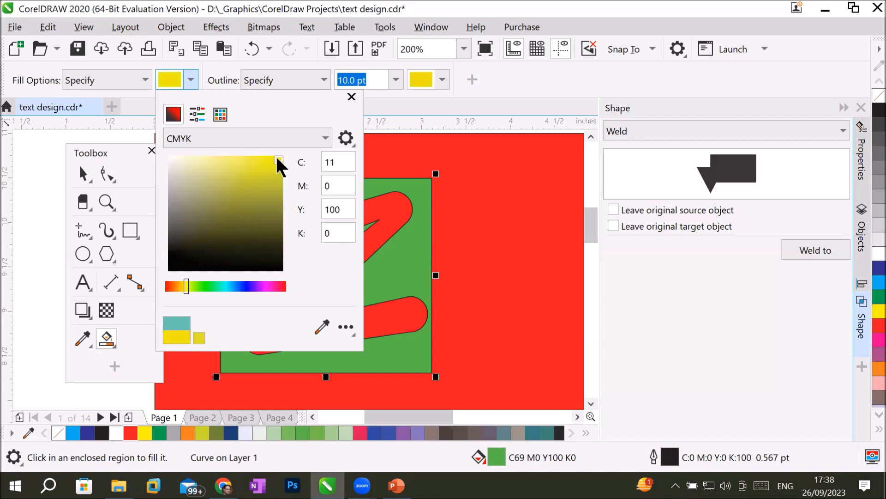
pyautogui.moveTo(277, 160)
pyautogui.mouseDown()
pyautogui.moveTo(179, 157)
pyautogui.moveTo(284, 158)
pyautogui.mouseUp()
pyautogui.moveTo(284, 156); pyautogui.dragTo(274, 271)
pyautogui.moveTo(286, 223)
pyautogui.mouseDown()
pyautogui.moveTo(293, 149)
pyautogui.moveTo(277, 257)
pyautogui.moveTo(283, 159)
pyautogui.moveTo(172, 157)
pyautogui.moveTo(283, 158)
pyautogui.mouseUp()
# Step: Mix the Smart Fill colour with the CMYK component sliders, setting it to C40 M33 Y62 K26
pyautogui.click(207, 136)
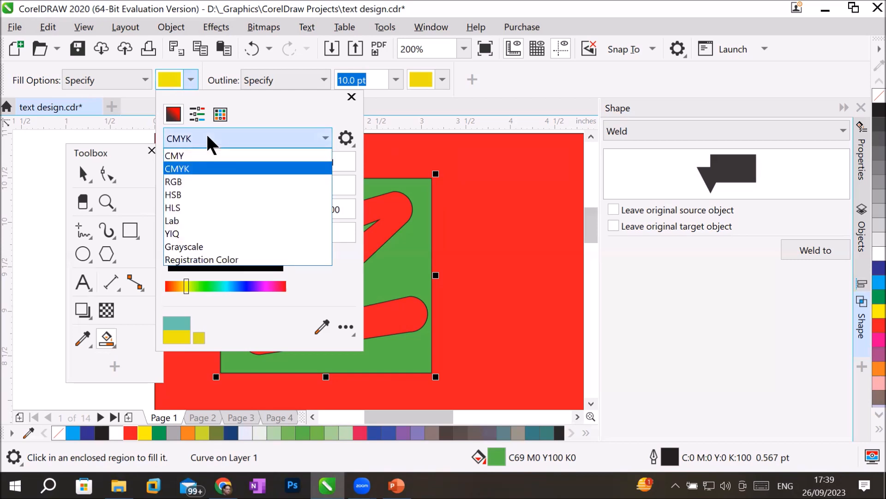
pyautogui.click(207, 136)
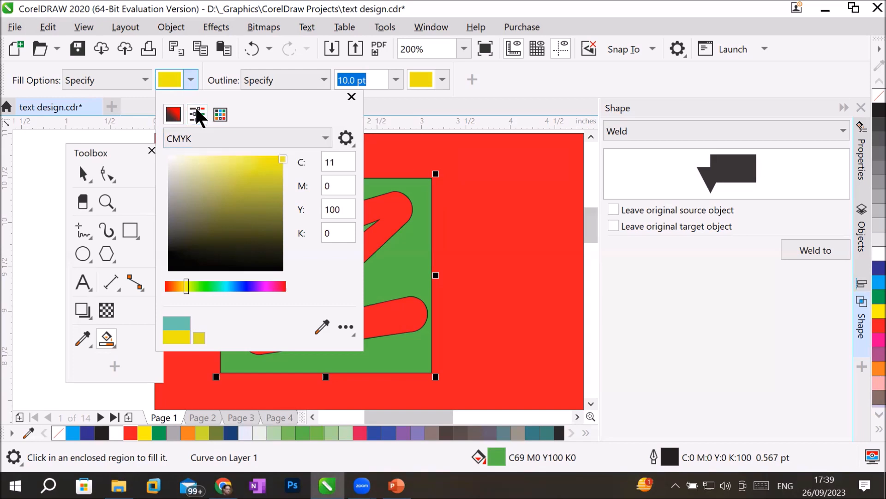
pyautogui.click(197, 112)
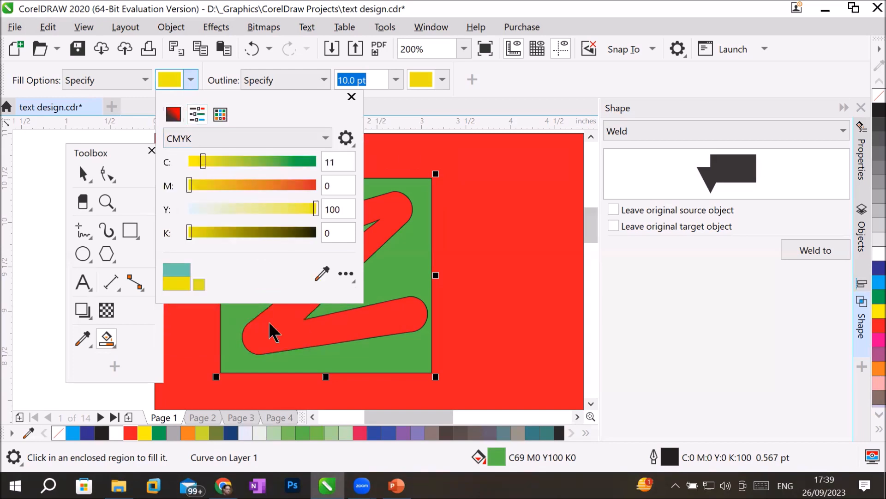
pyautogui.moveTo(203, 159); pyautogui.dragTo(241, 162)
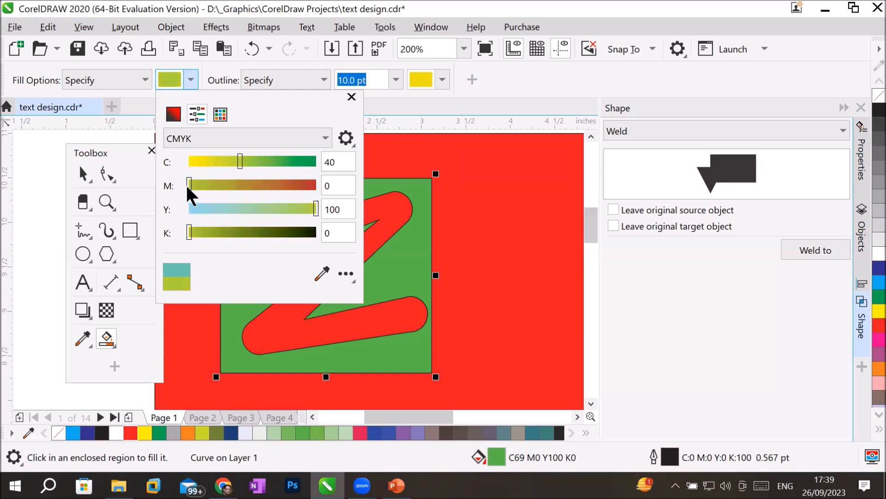
pyautogui.moveTo(186, 184); pyautogui.dragTo(232, 185)
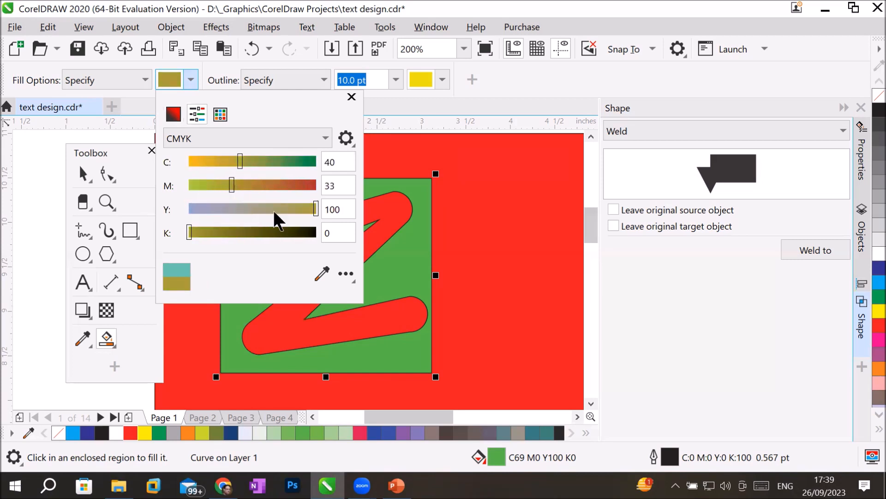
pyautogui.moveTo(315, 209); pyautogui.dragTo(267, 208)
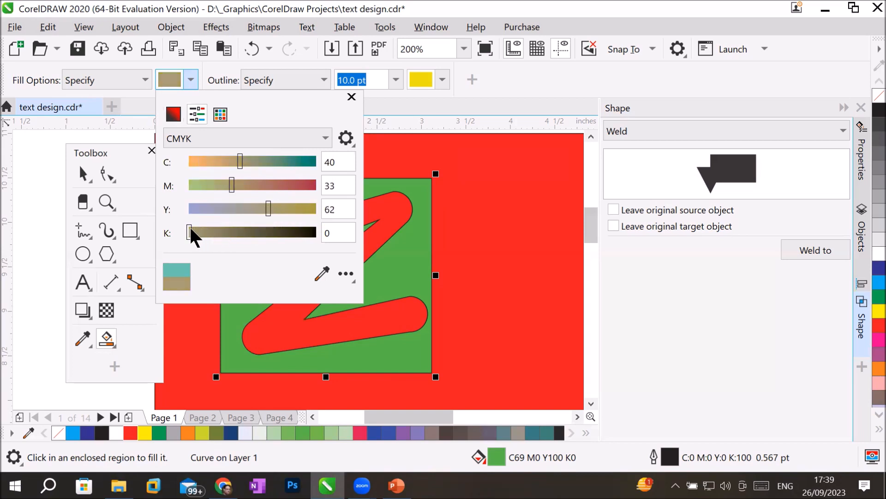
pyautogui.moveTo(190, 229); pyautogui.dragTo(222, 230)
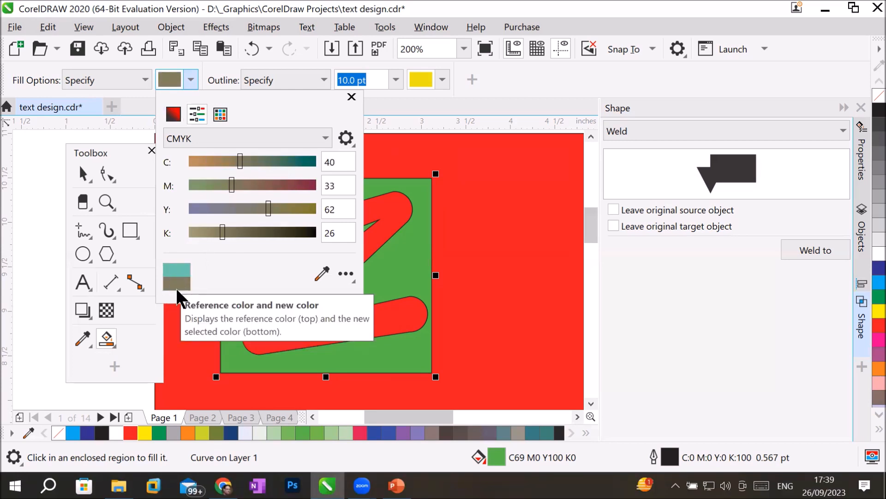
# Step: Switch the Smart Fill colour to the PANTONE solid coated palette and browse its teal, yellow, orange, grey and red ranges
pyautogui.click(222, 112)
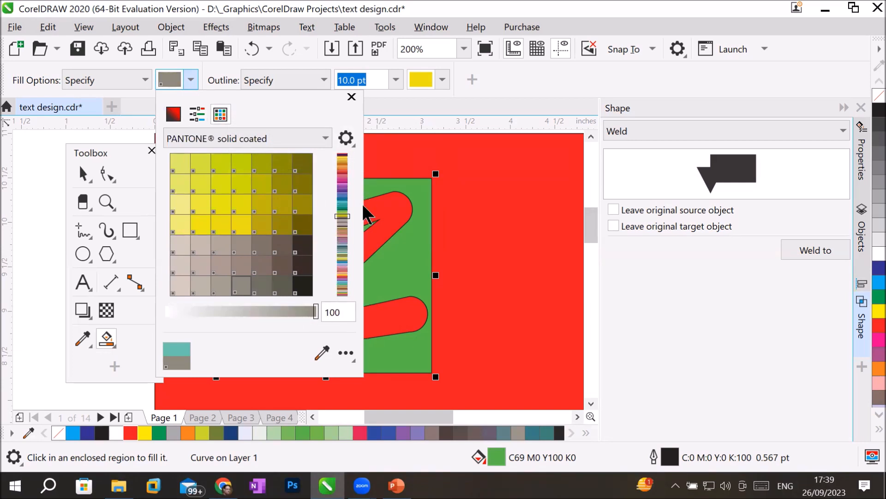
pyautogui.click(343, 206)
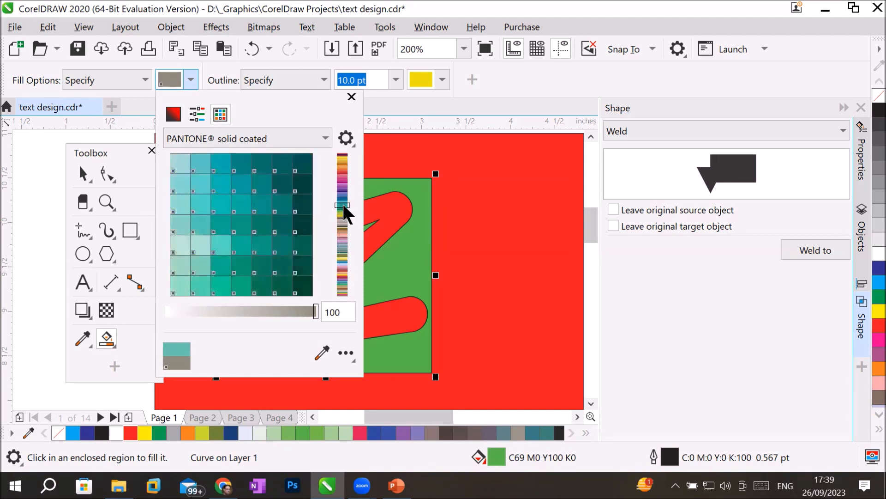
pyautogui.click(342, 157)
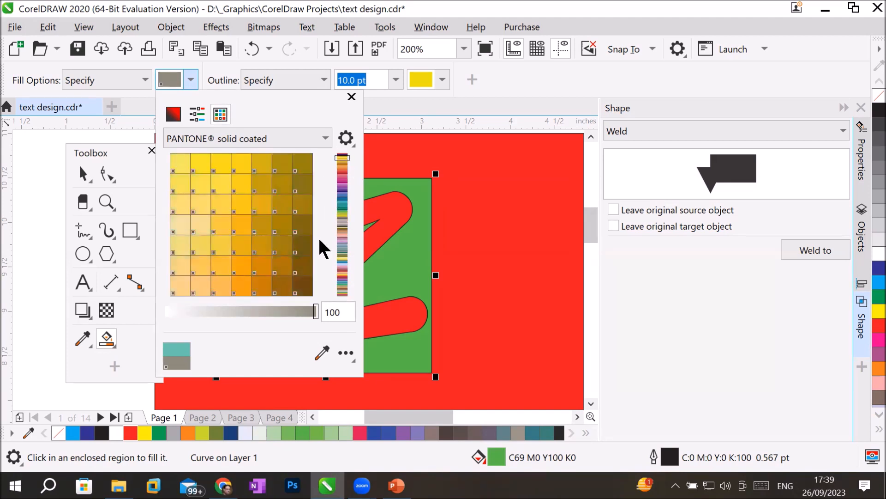
pyautogui.click(343, 277)
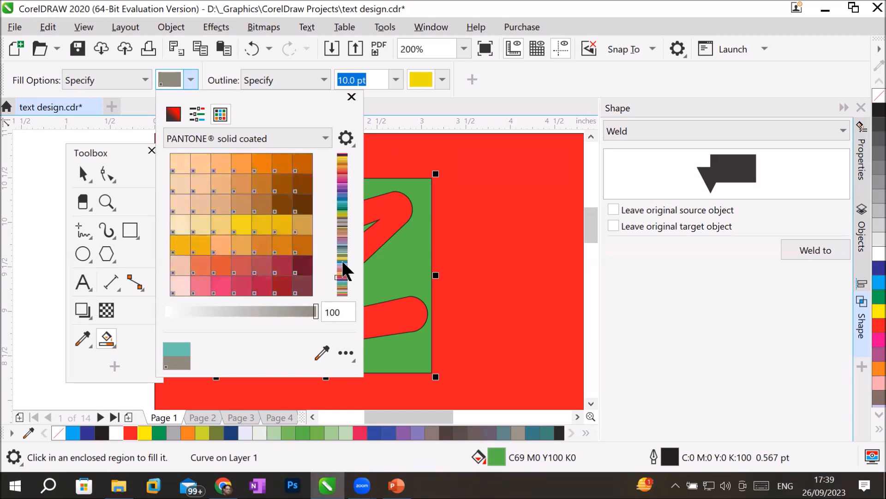
pyautogui.click(342, 259)
pyautogui.click(342, 240)
pyautogui.click(342, 220)
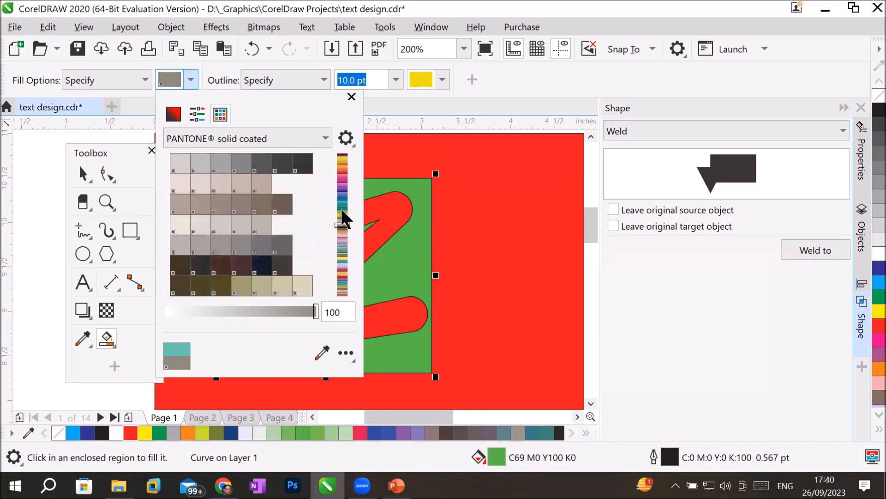
pyautogui.click(341, 204)
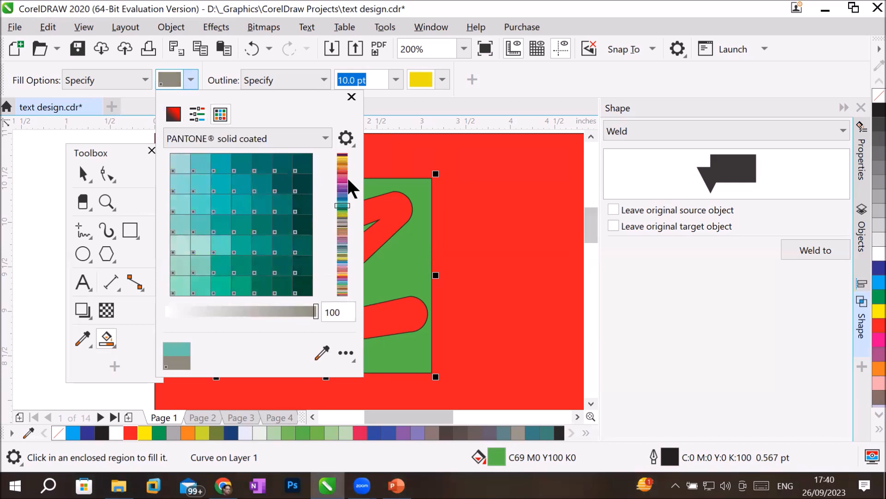
pyautogui.click(342, 173)
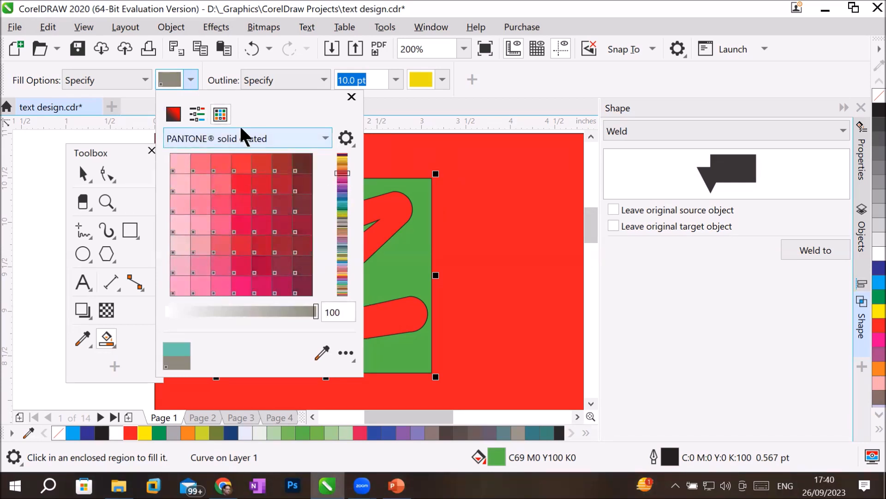
# Step: Try the PANTONE FASHION + HOME color guide and DIC Colors for the fill, finishing with the CMYK Palette's C0 M0 Y20 K60
pyautogui.click(325, 139)
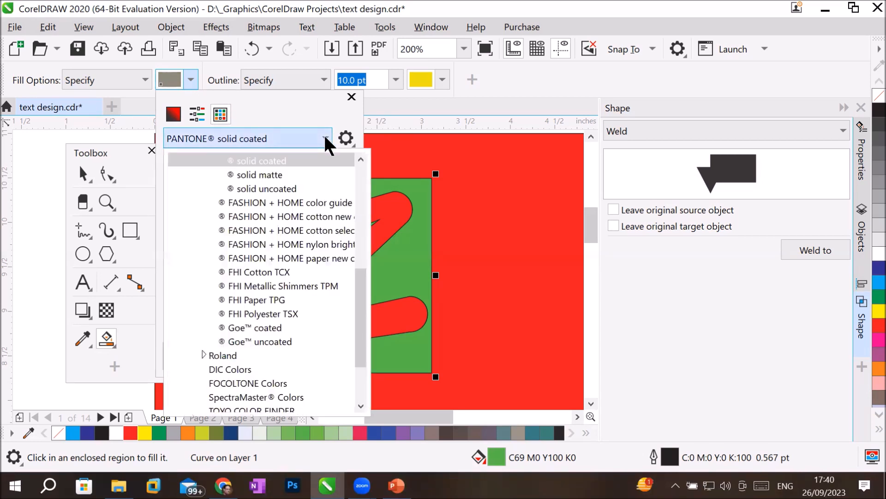
pyautogui.click(304, 202)
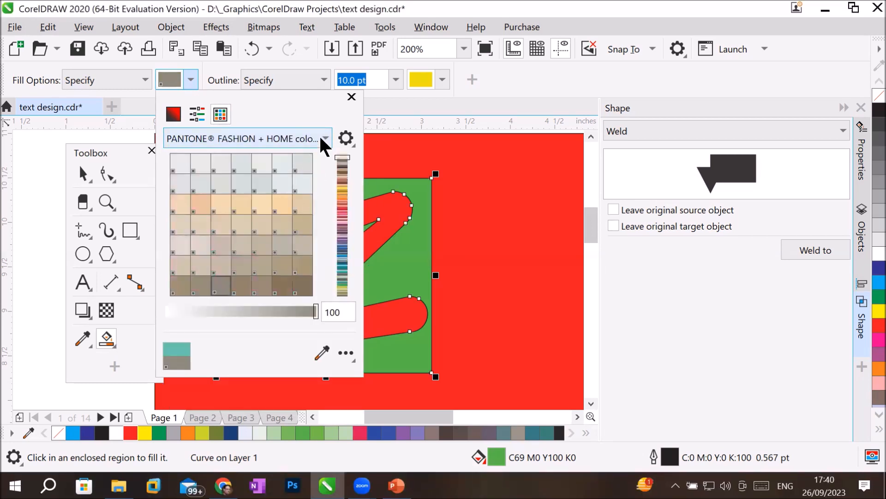
pyautogui.click(325, 139)
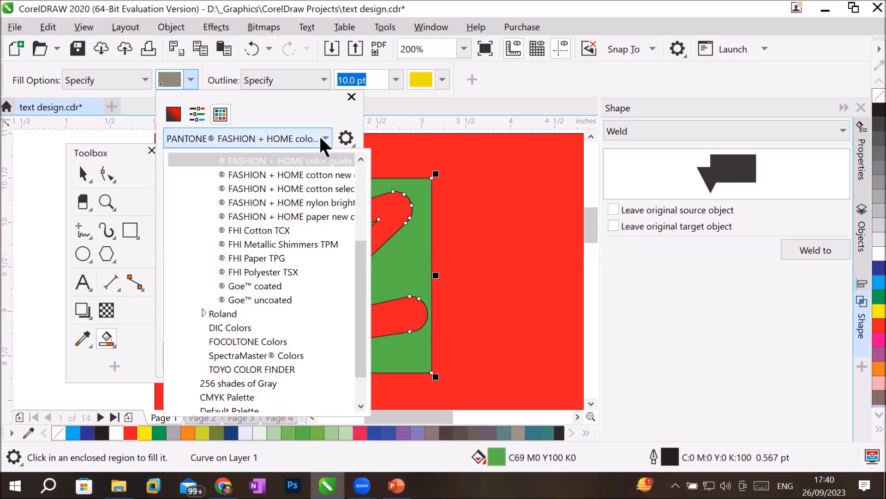
pyautogui.click(226, 326)
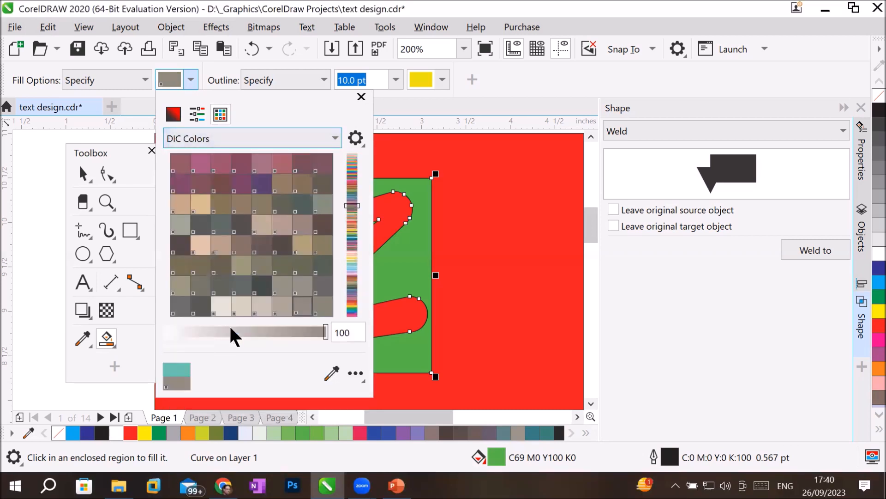
pyautogui.click(323, 140)
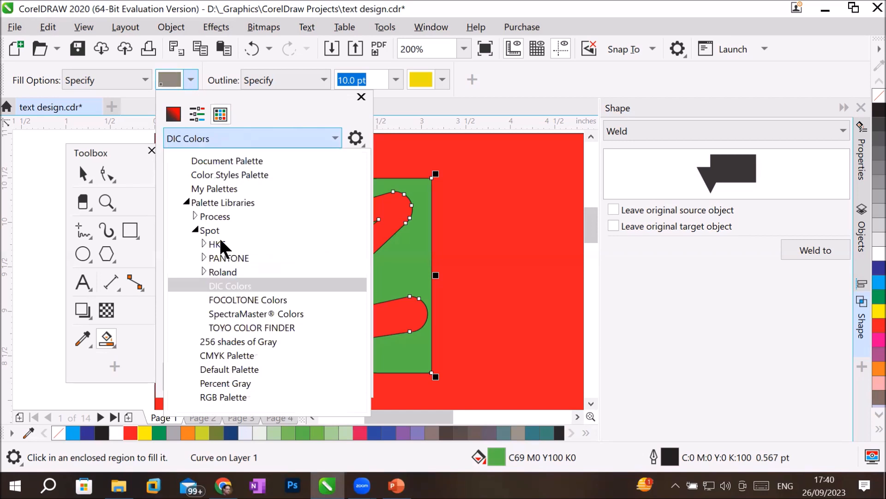
pyautogui.click(223, 218)
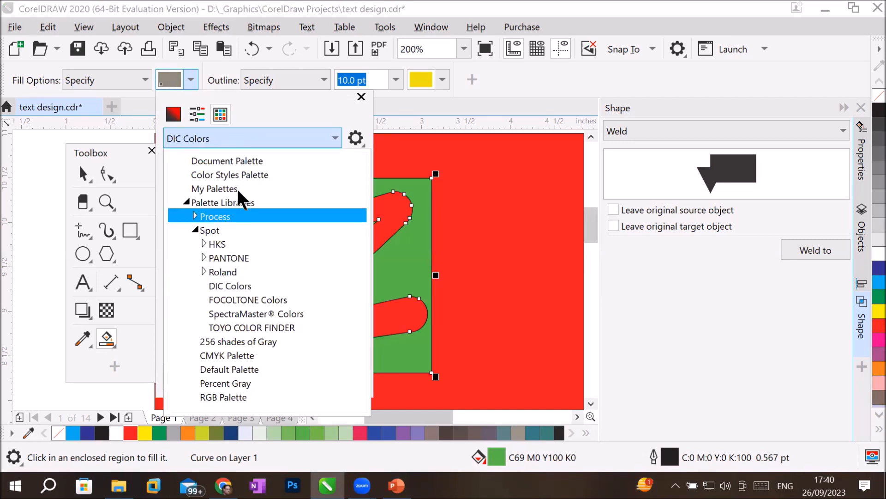
pyautogui.click(222, 352)
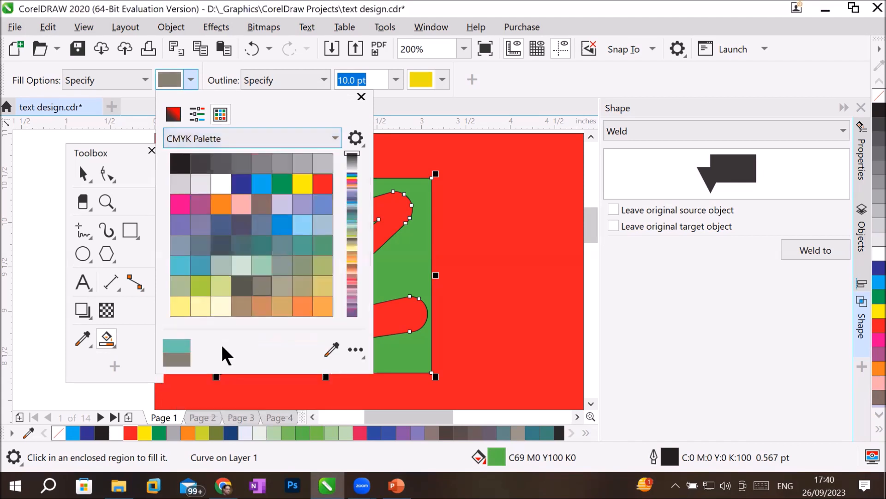
pyautogui.click(173, 116)
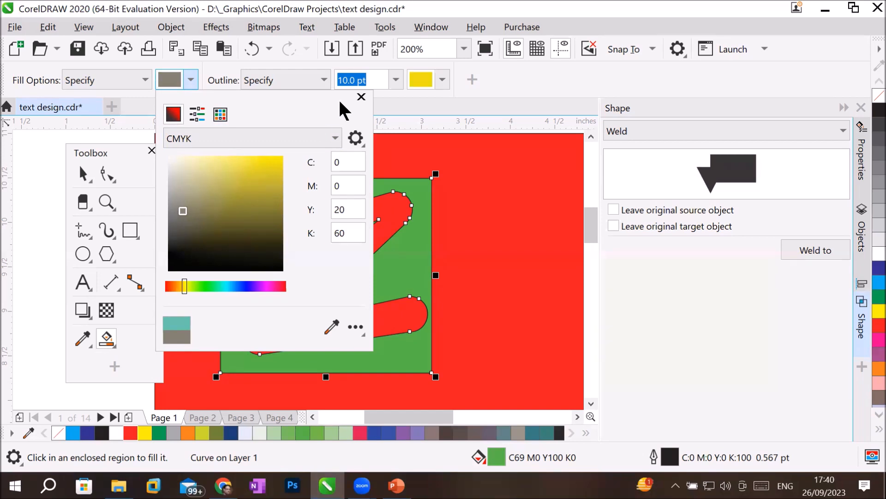
pyautogui.click(361, 97)
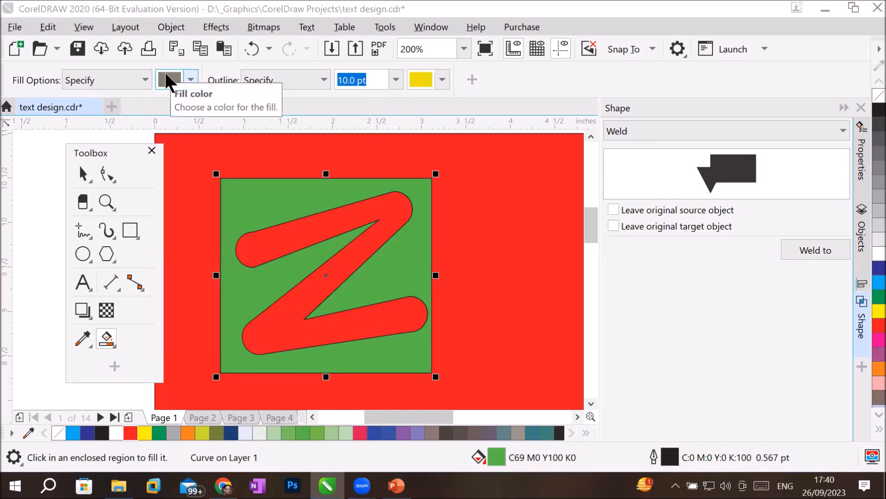
# Step: Set Smart Fill to No Fill with a blue C92 M82 Y0 K0 outline 8.0 pt wide
pyautogui.click(113, 86)
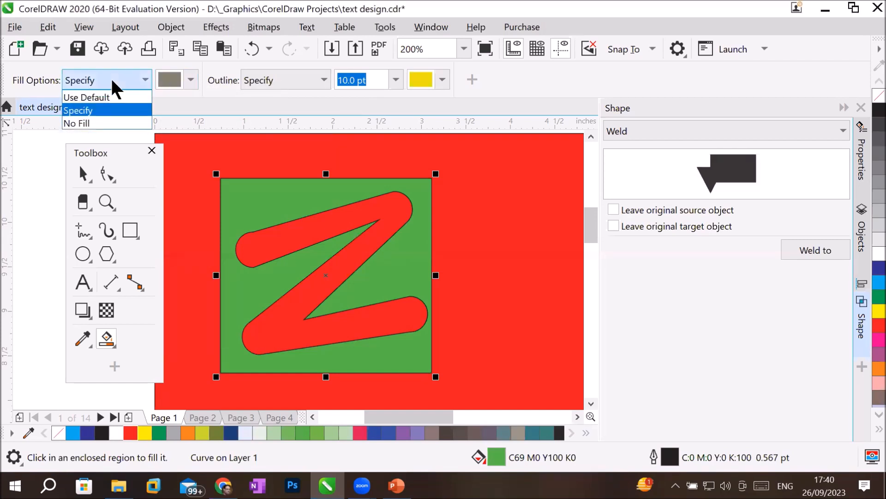
pyautogui.click(96, 122)
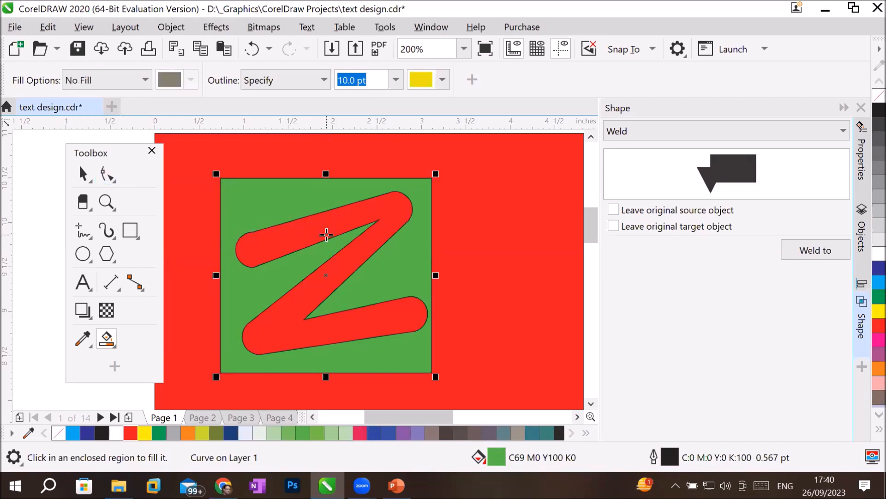
pyautogui.click(441, 80)
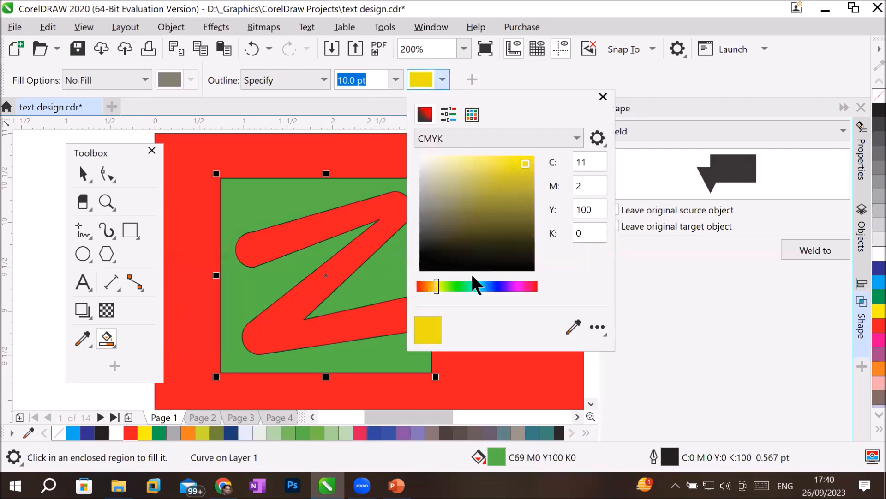
pyautogui.click(501, 287)
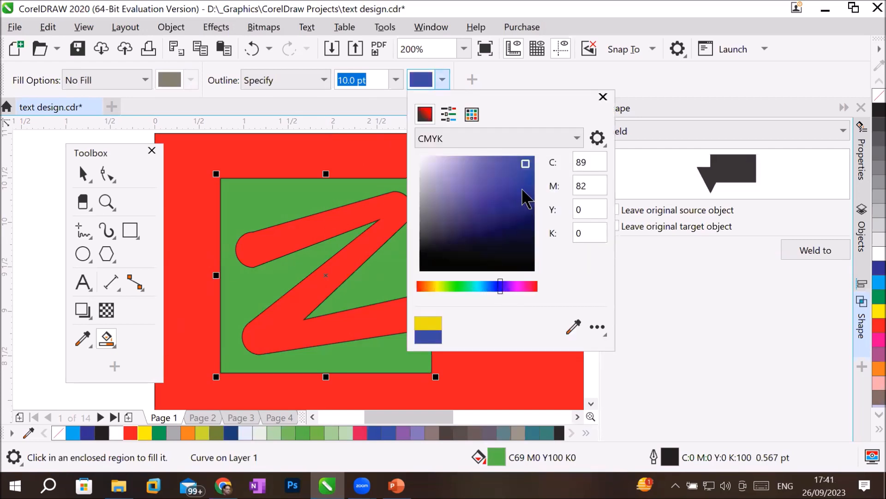
pyautogui.click(533, 160)
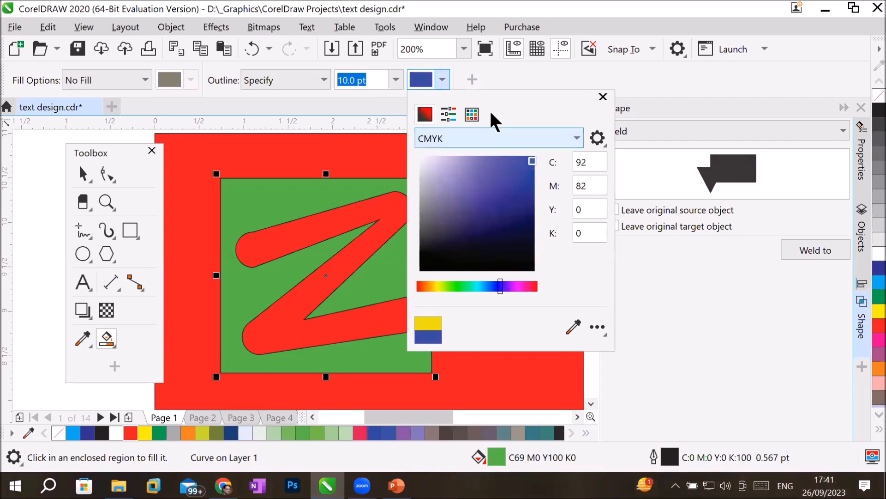
pyautogui.click(421, 80)
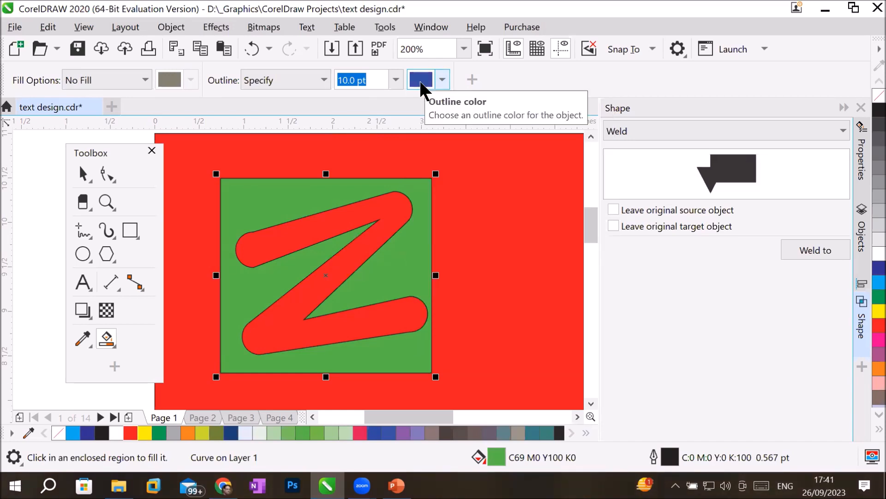
pyautogui.click(395, 79)
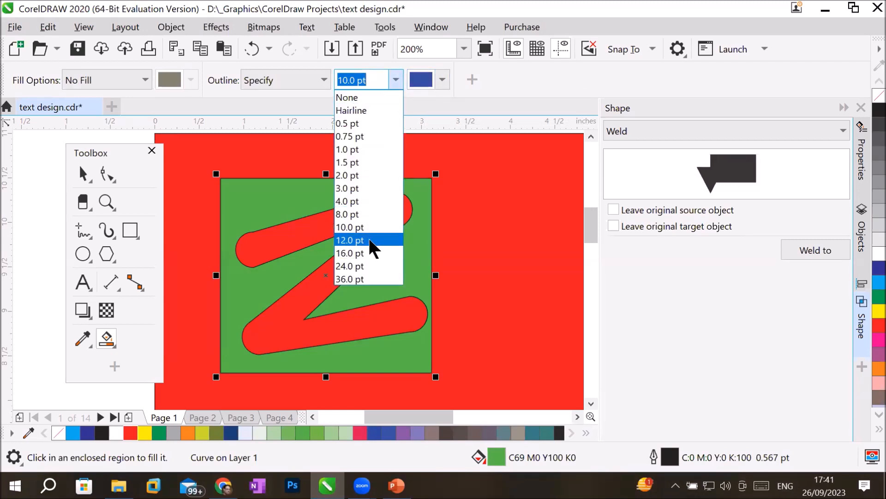
pyautogui.click(380, 215)
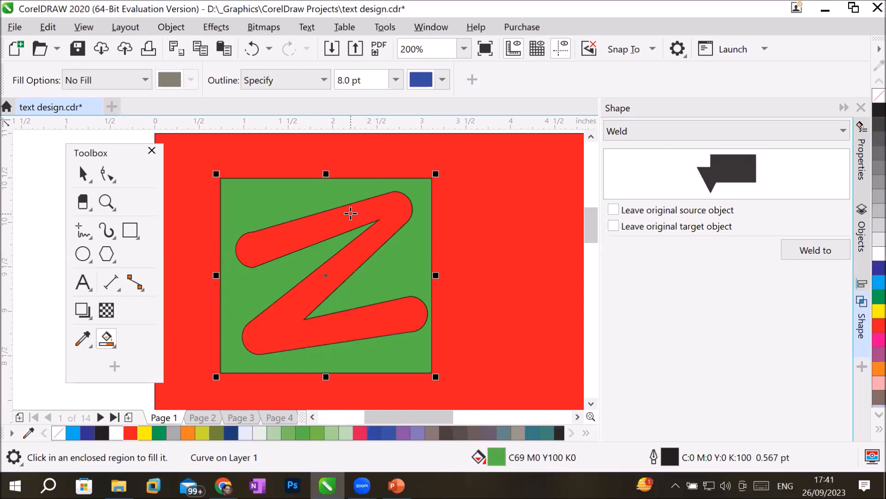
# Step: Set Smart Fill back to a specified fill and apply it with the blue outline to the Z cut-out, finishing with the Pick tool active
pyautogui.click(138, 80)
pyautogui.click(115, 110)
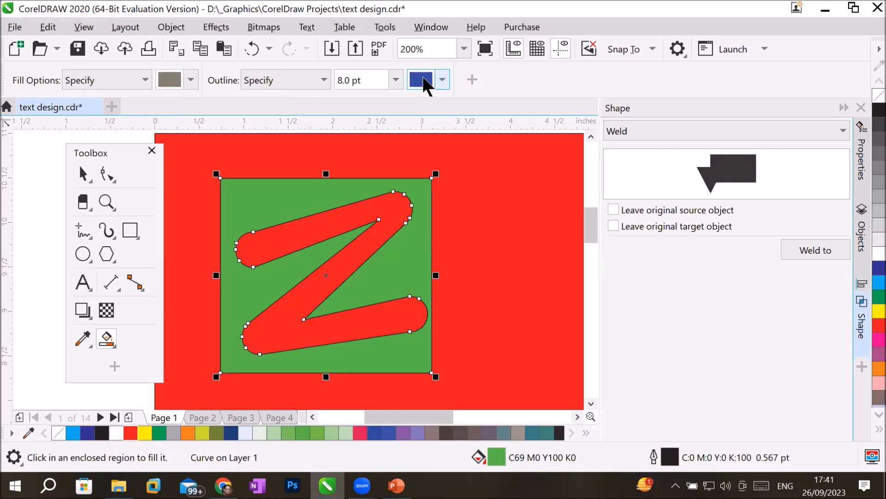
pyautogui.click(352, 220)
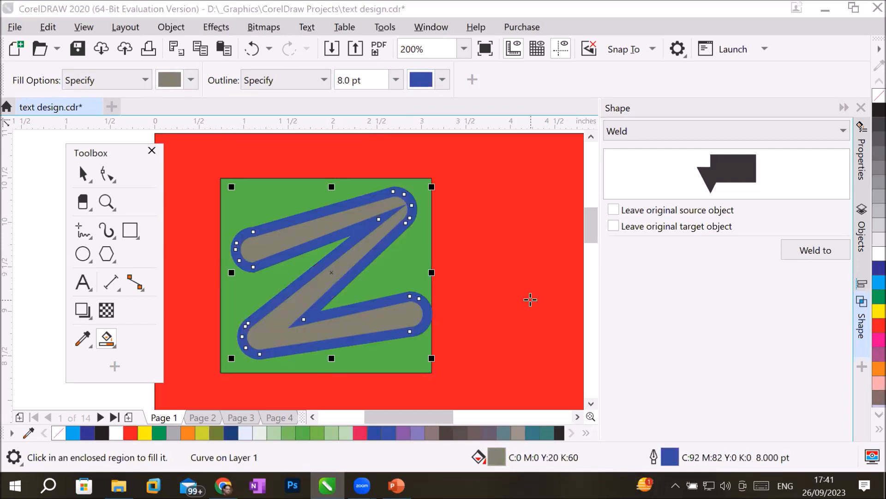
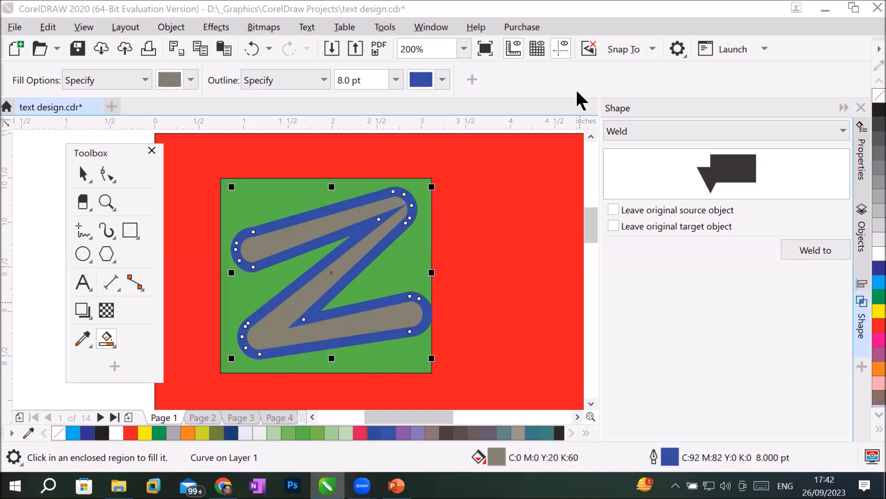
pyautogui.click(81, 176)
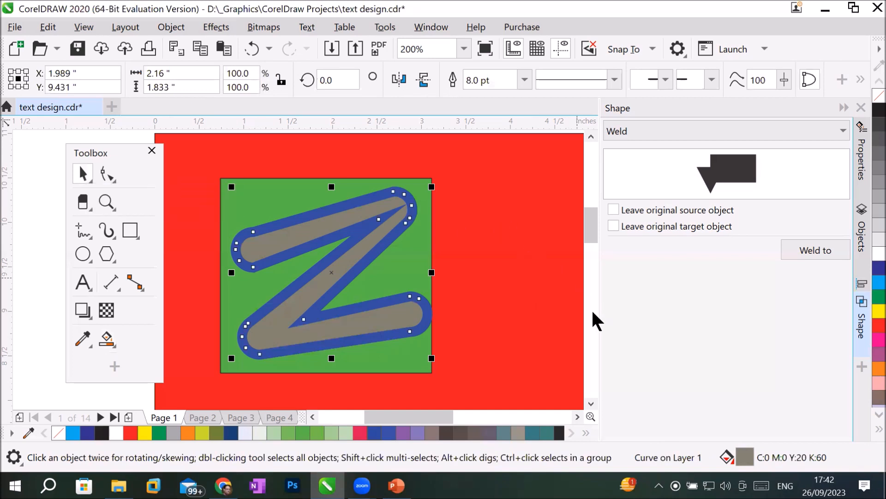
# Step: Move the grey Z with the blue outline out of the green square onto the empty area beside the page
pyautogui.scroll(-1, 544, 293)
pyautogui.moveTo(445, 258); pyautogui.dragTo(238, 205)
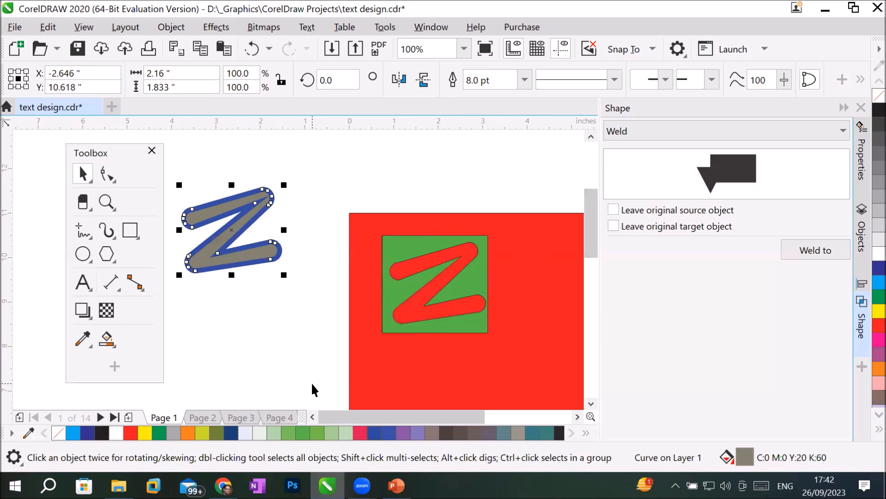
pyautogui.scroll(1, 197, 196)
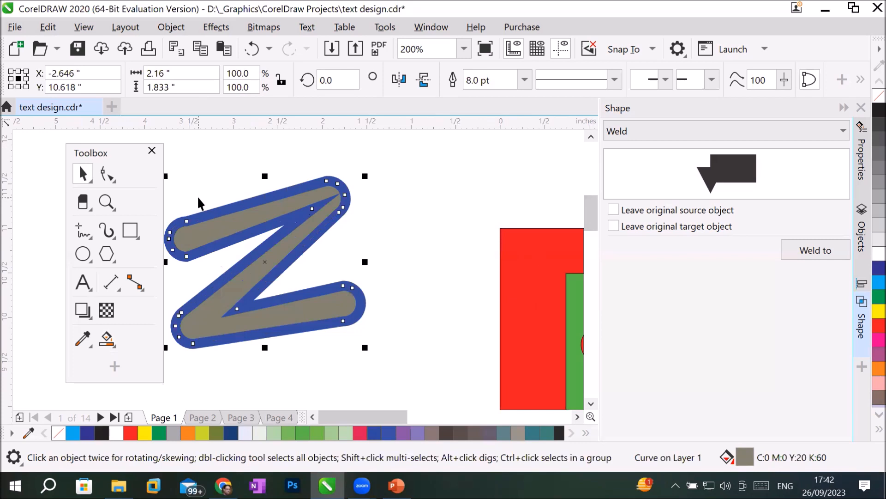
pyautogui.scroll(-1, 198, 196)
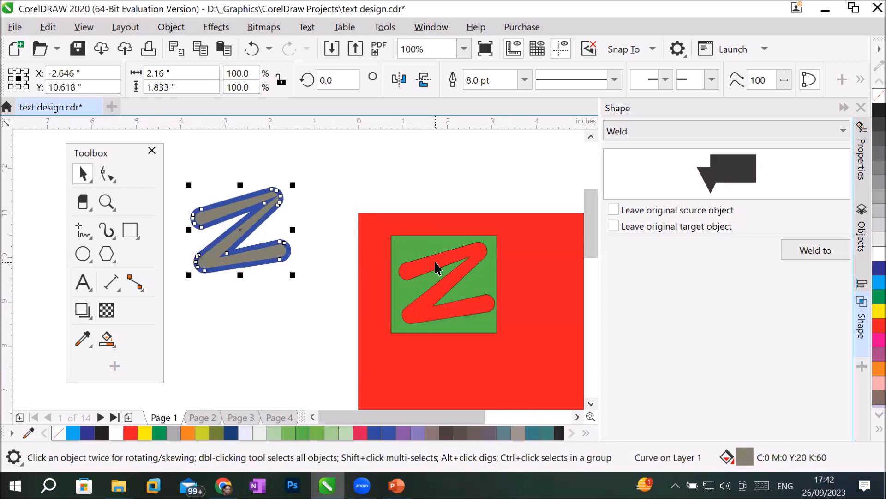
# Step: Select the green square with the Z cut-out and set the Smart Fill colour to purple C76 M77 Y0 K0
pyautogui.click(436, 242)
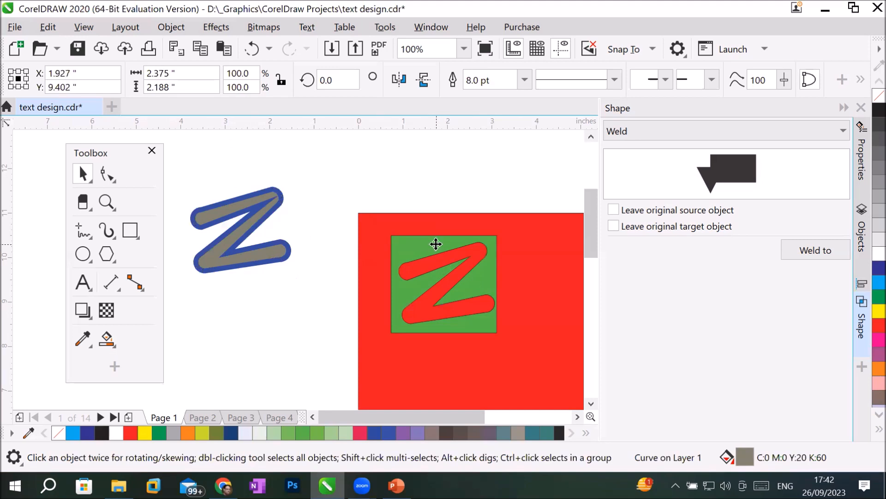
pyautogui.click(107, 340)
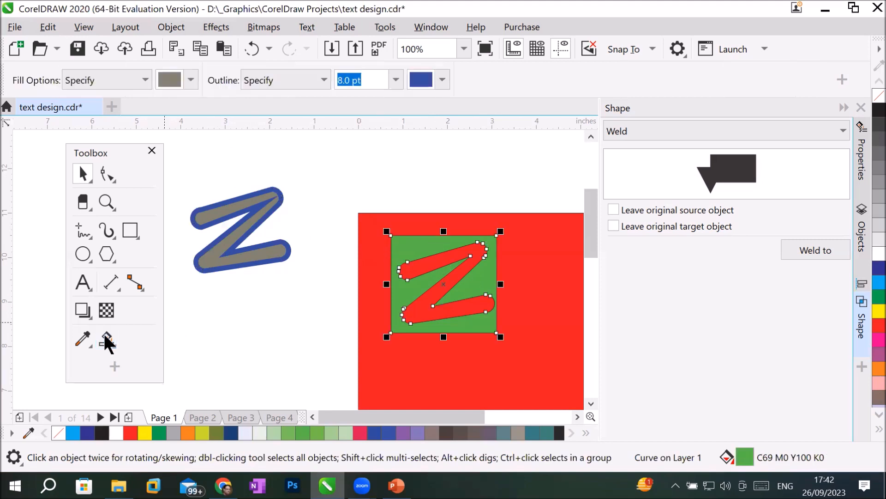
pyautogui.click(191, 80)
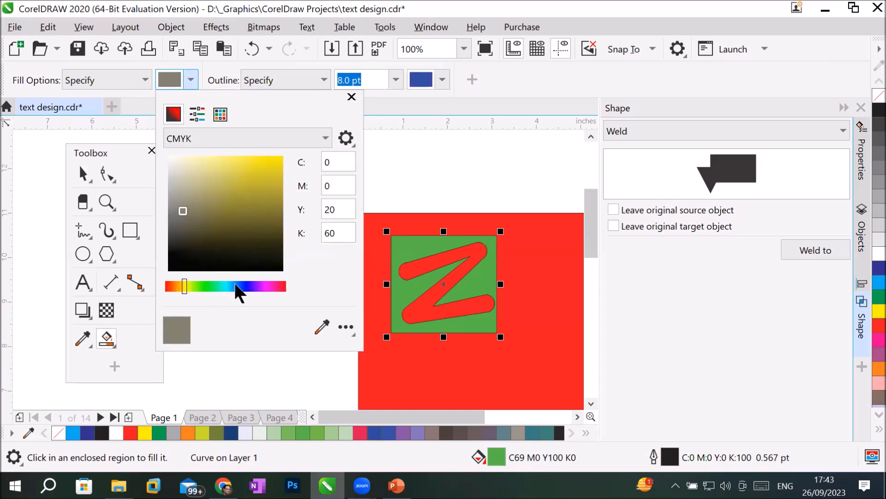
pyautogui.click(281, 285)
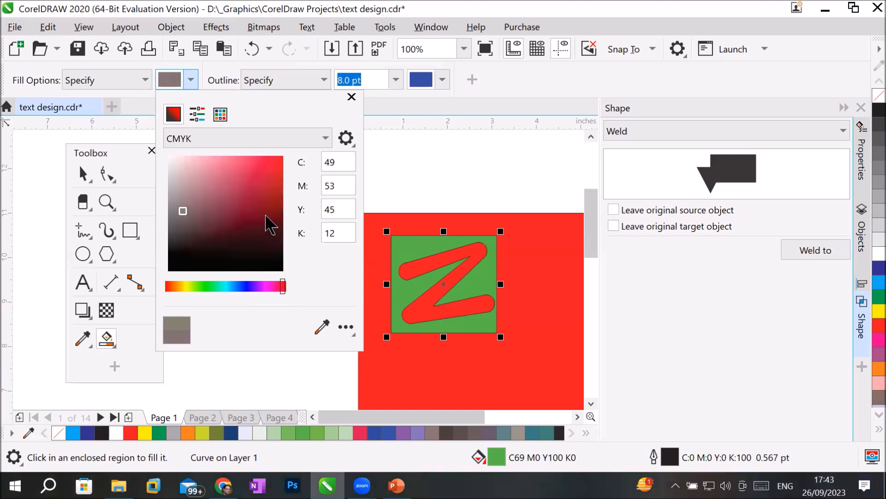
pyautogui.click(251, 290)
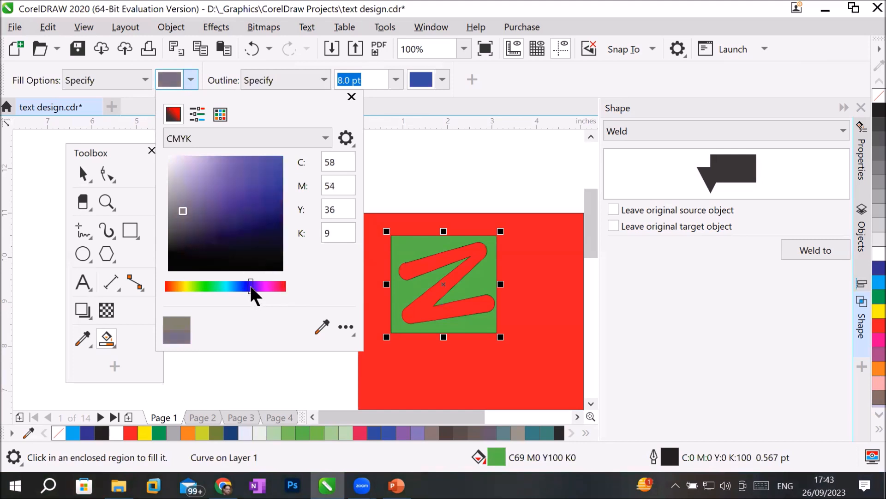
pyautogui.click(252, 164)
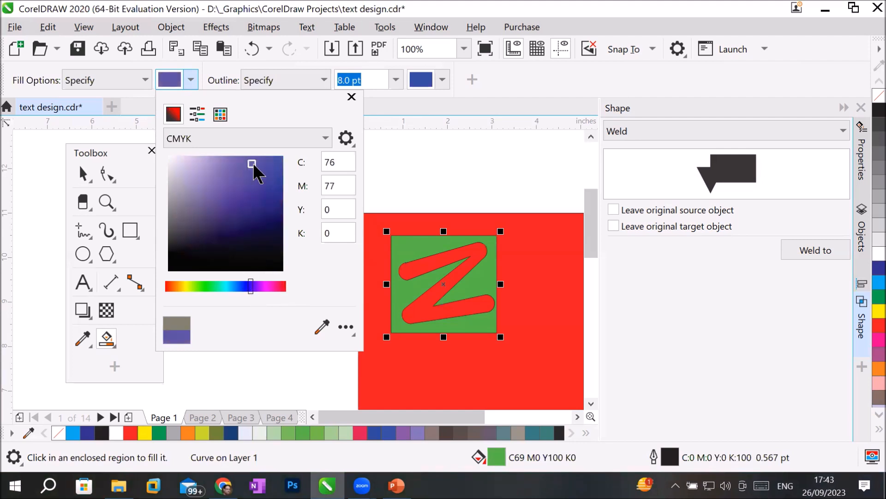
# Step: Set the Smart Fill outline to pinkish red C0 M100 Y62 K0 with a 10.0 pt width
pyautogui.click(442, 78)
pyautogui.click(442, 80)
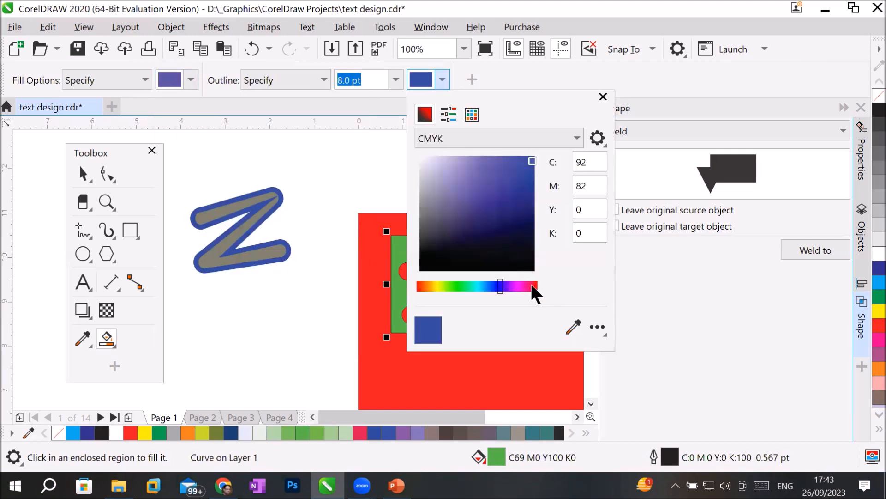
pyautogui.click(531, 284)
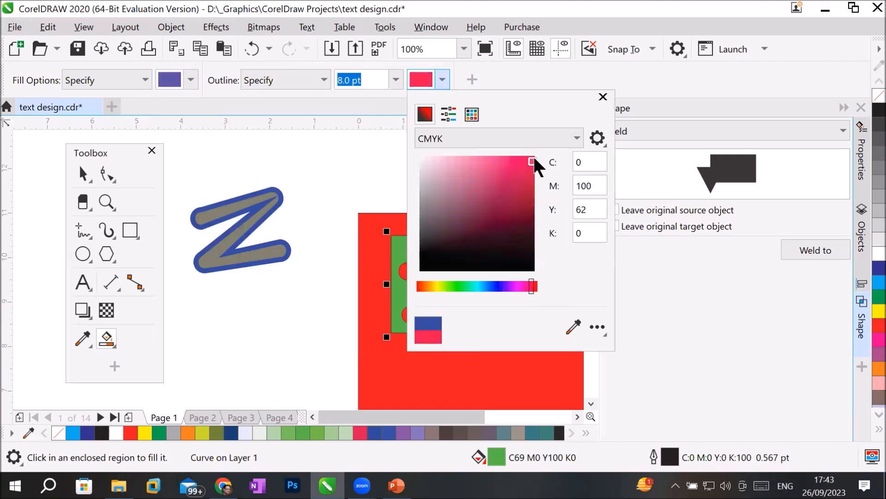
pyautogui.click(421, 79)
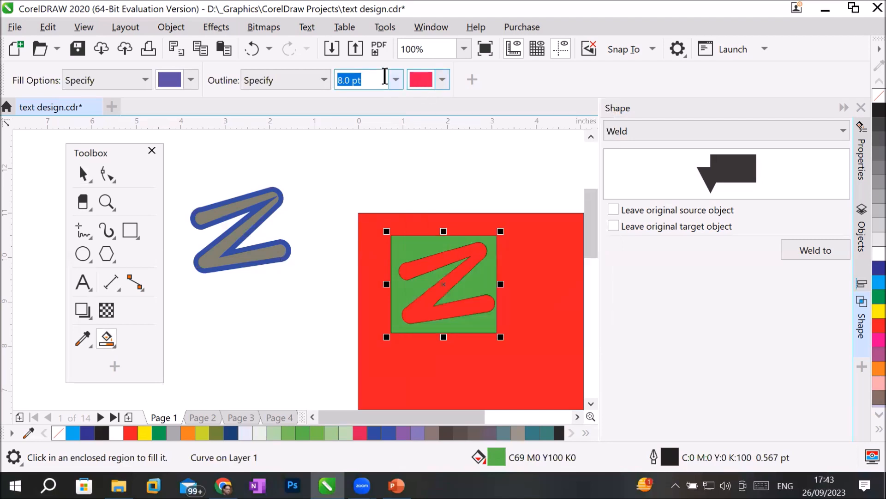
pyautogui.click(396, 79)
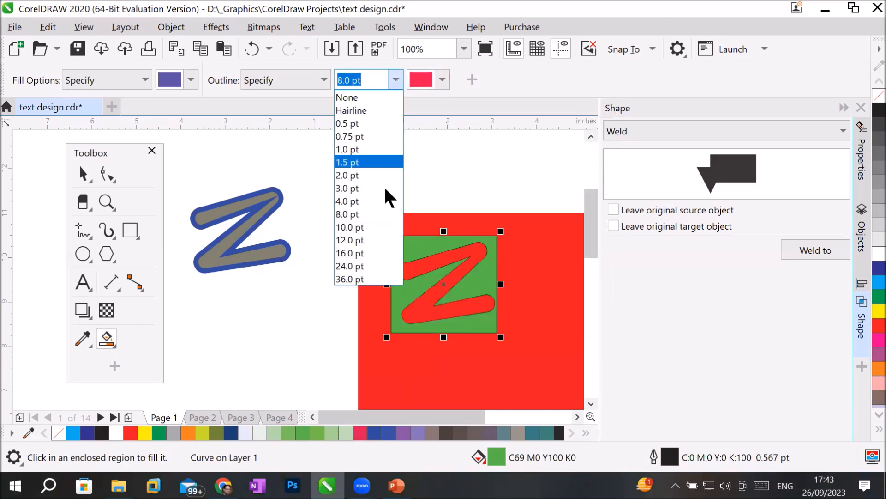
pyautogui.click(373, 227)
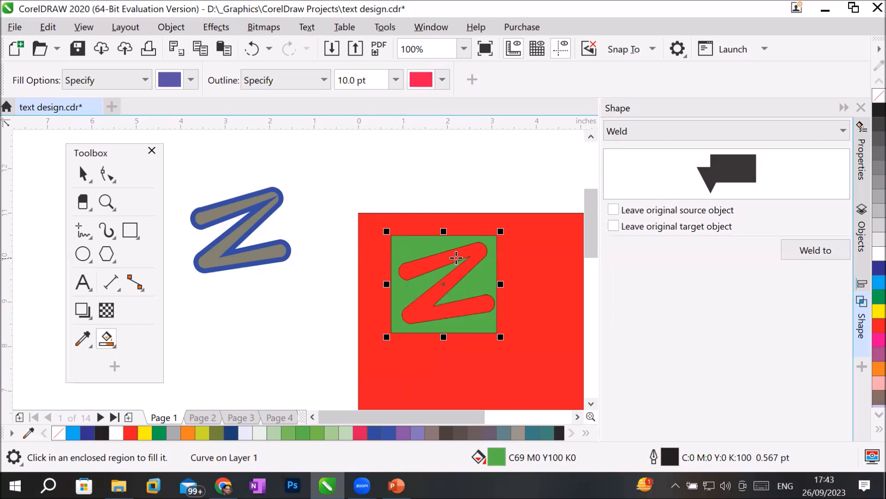
# Step: Apply Smart Fill to the Z cut-out and move the resulting purple Z off the page, above the grey Z
pyautogui.scroll(4, 453, 245)
pyautogui.click(453, 244)
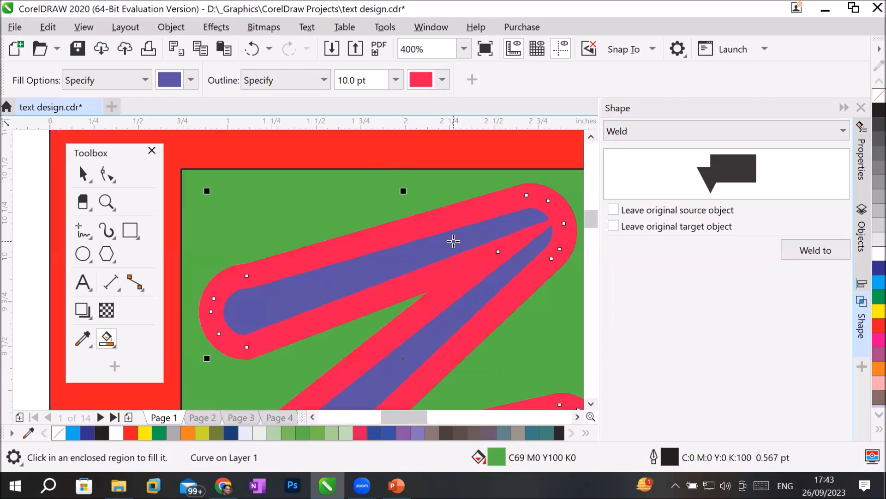
pyautogui.scroll(-4, 551, 312)
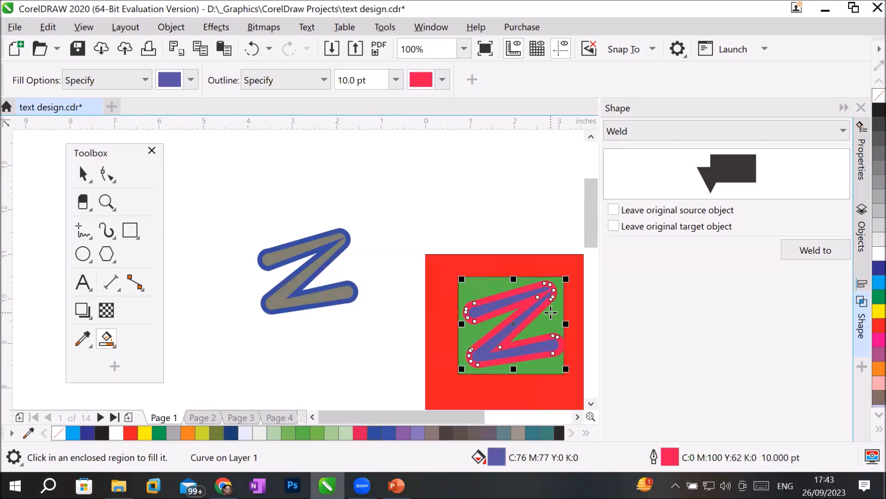
pyautogui.click(83, 174)
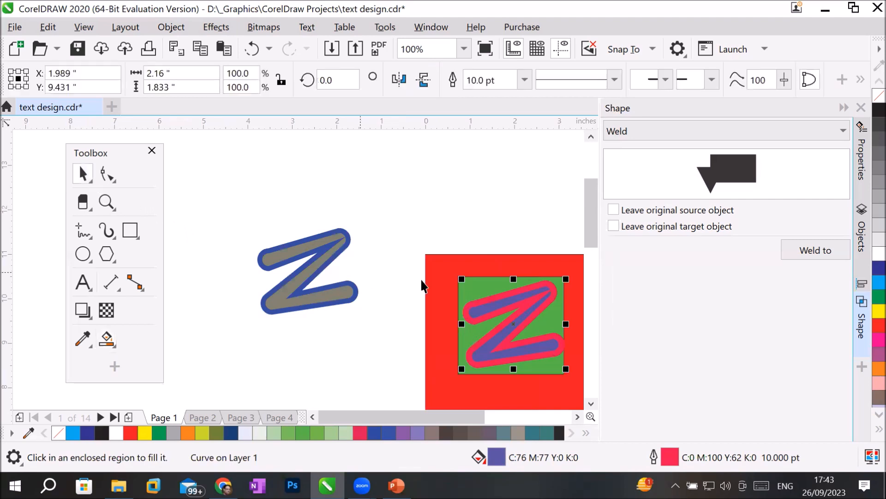
pyautogui.moveTo(494, 306); pyautogui.dragTo(274, 168)
pyautogui.click(333, 365)
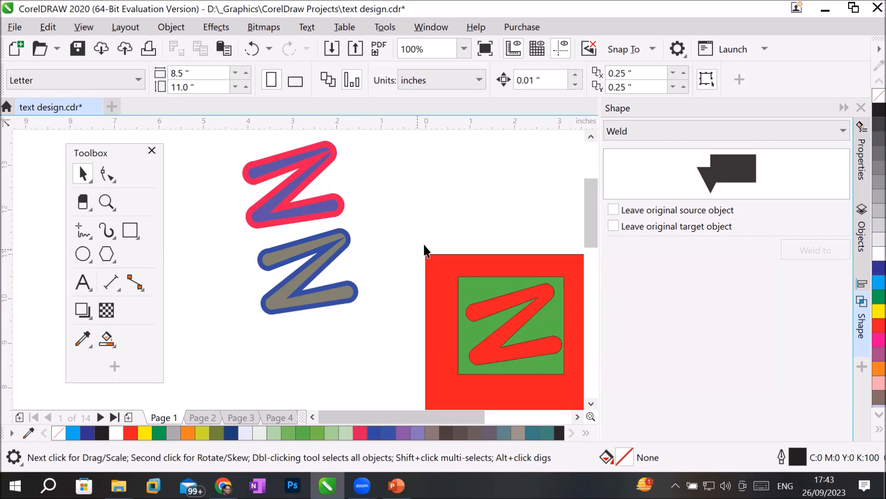
# Step: Delete both filled Z shapes and the green square, leaving only the red page rectangle
pyautogui.scroll(-3, 503, 279)
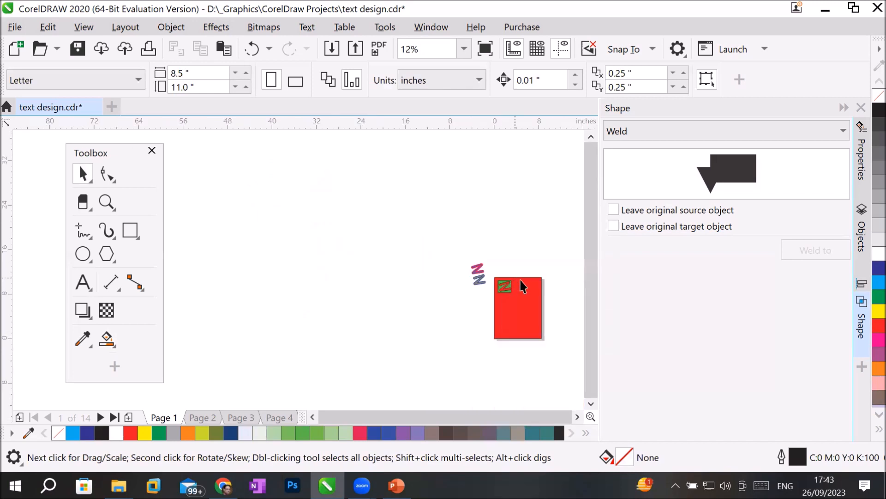
pyautogui.scroll(1, 521, 284)
pyautogui.moveTo(380, 228); pyautogui.dragTo(548, 327)
pyautogui.press('Delete')
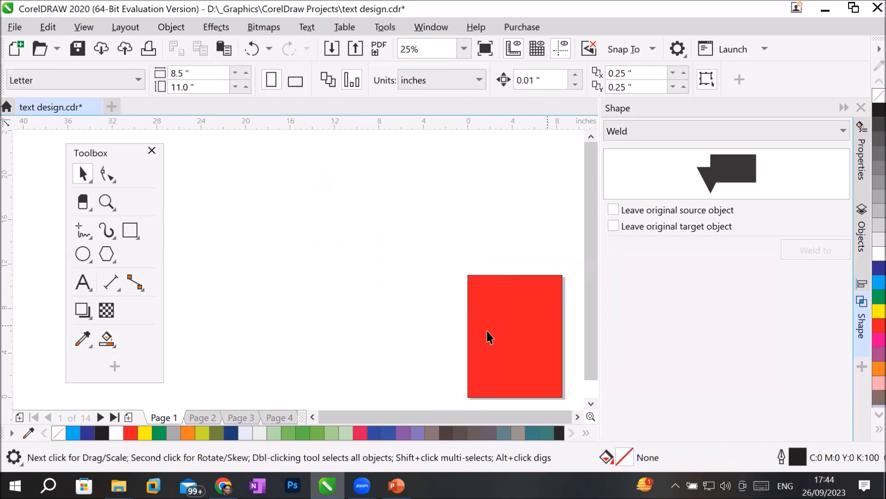
# Step: Add the artistic text "RS" in Arial beside the page and enlarge it to about 7.24 by 4.26 inches
pyautogui.scroll(1, 523, 383)
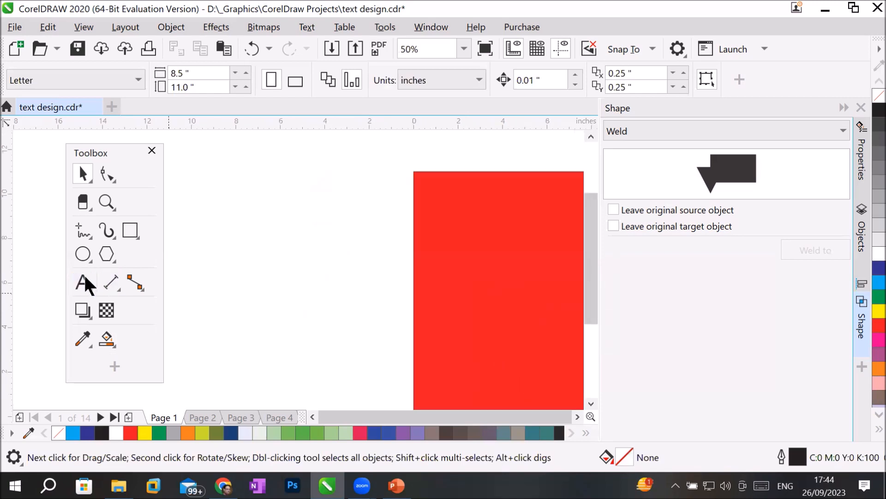
pyautogui.moveTo(100, 148); pyautogui.dragTo(58, 140)
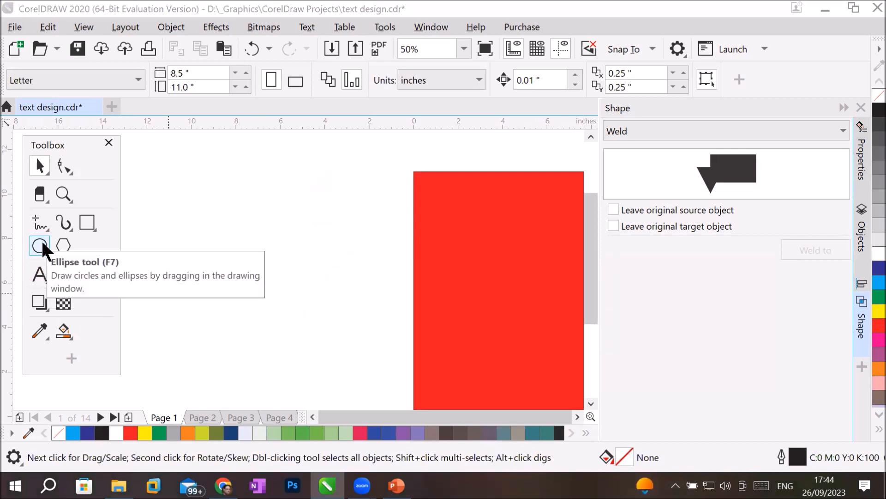
pyautogui.click(41, 274)
pyautogui.click(232, 207)
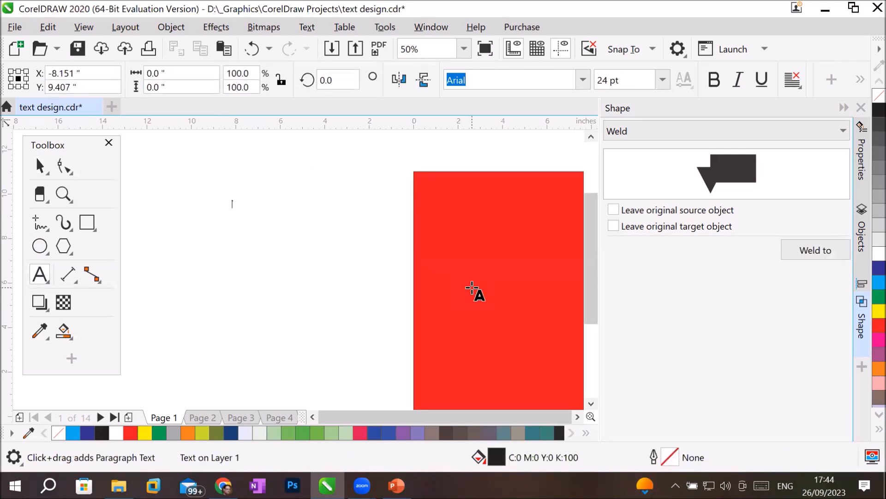
pyautogui.write('RS')
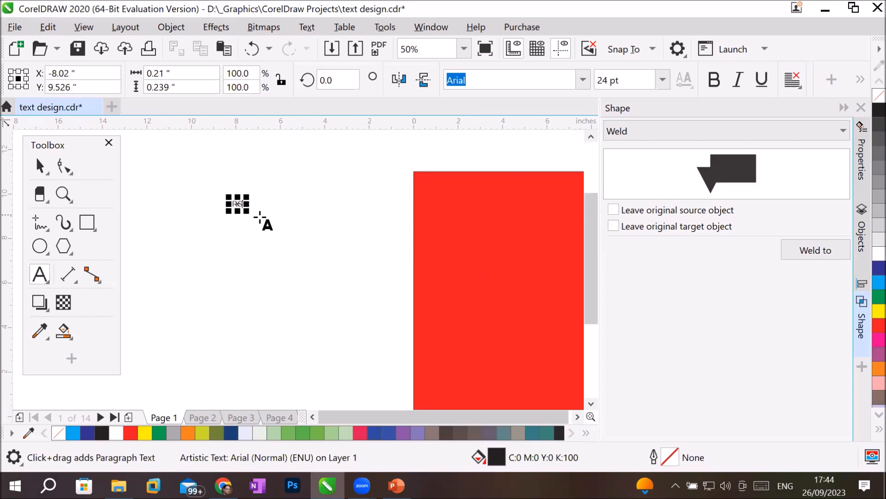
pyautogui.moveTo(263, 225); pyautogui.dragTo(321, 267)
pyautogui.click(323, 267)
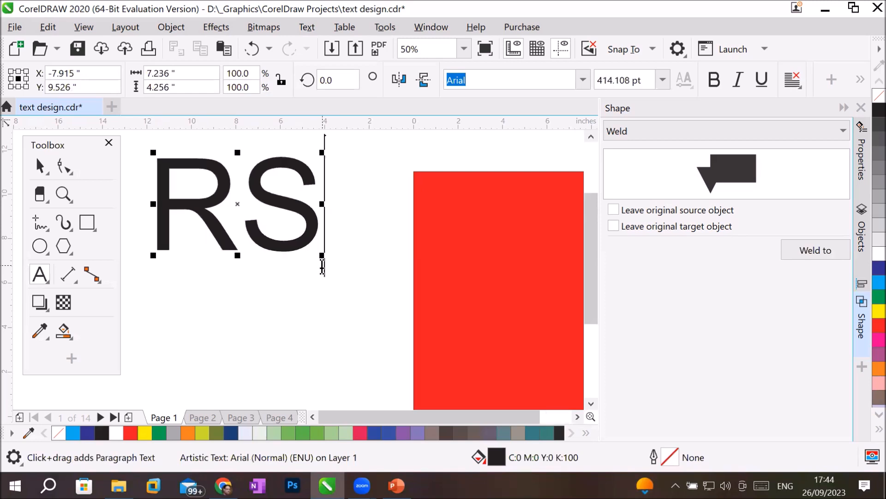
# Step: Break the RS text apart into separate letters and enlarge the R to about 883 pt
pyautogui.click(39, 167)
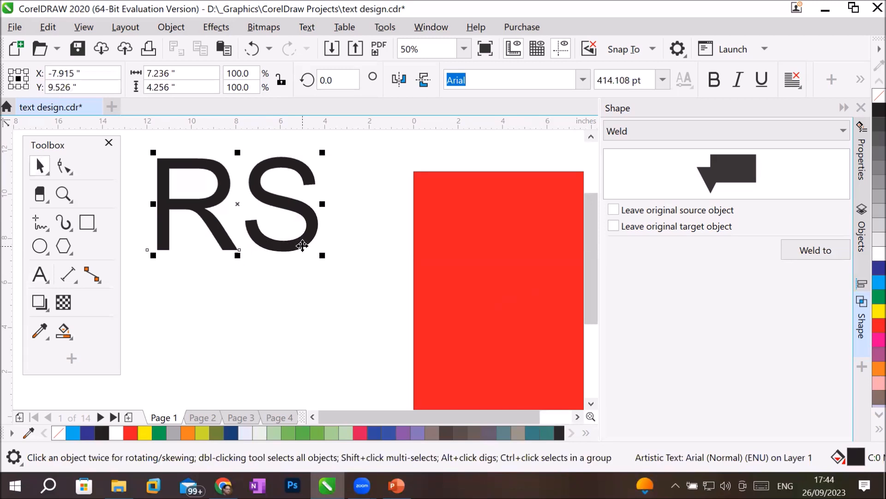
pyautogui.hotkey('ctrl', 'k')
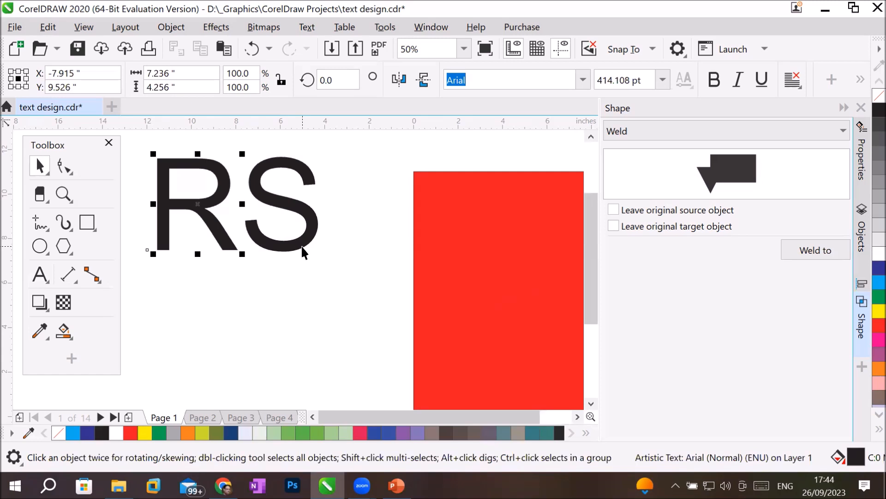
pyautogui.click(224, 244)
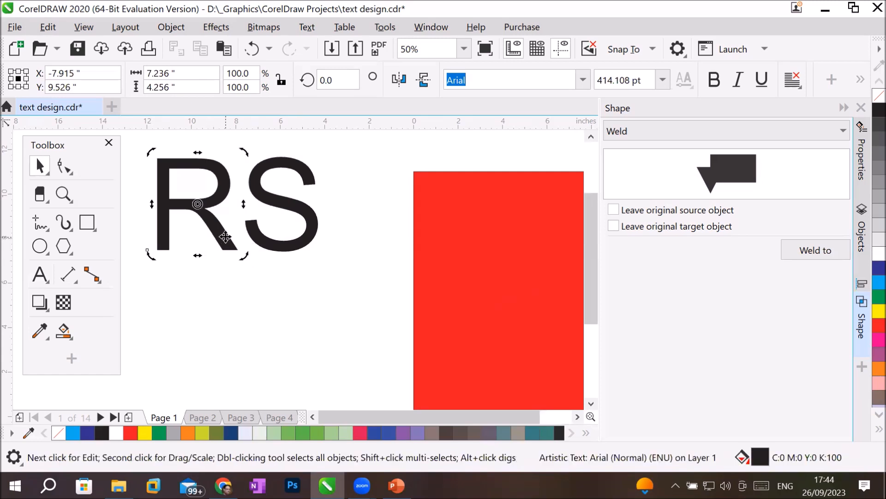
pyautogui.click(240, 251)
pyautogui.moveTo(240, 250); pyautogui.dragTo(324, 311)
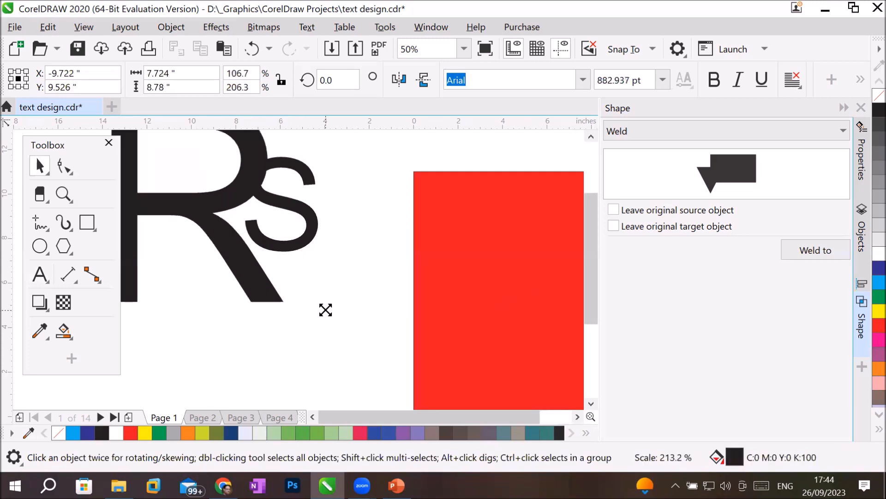
# Step: Move the S over the middle of the R and stretch it to about 9.4 inches wide and 6 inches tall
pyautogui.click(314, 233)
pyautogui.moveTo(258, 211); pyautogui.dragTo(212, 226)
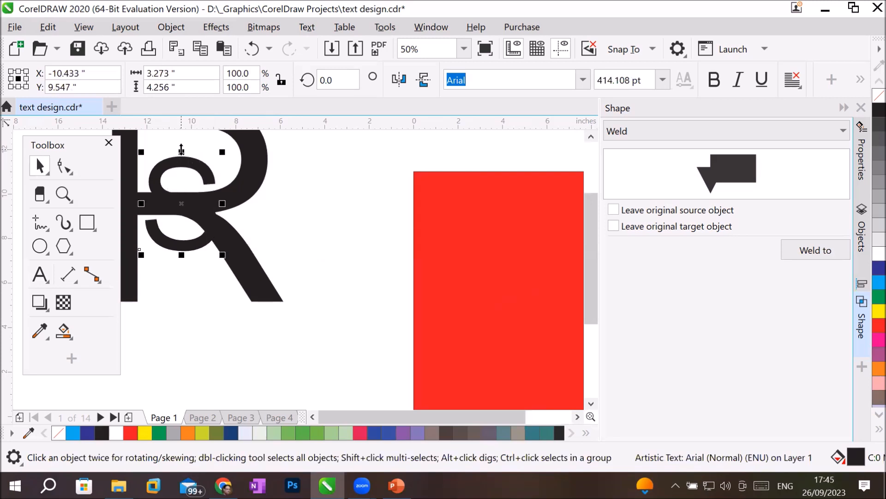
pyautogui.scroll(-1, 182, 151)
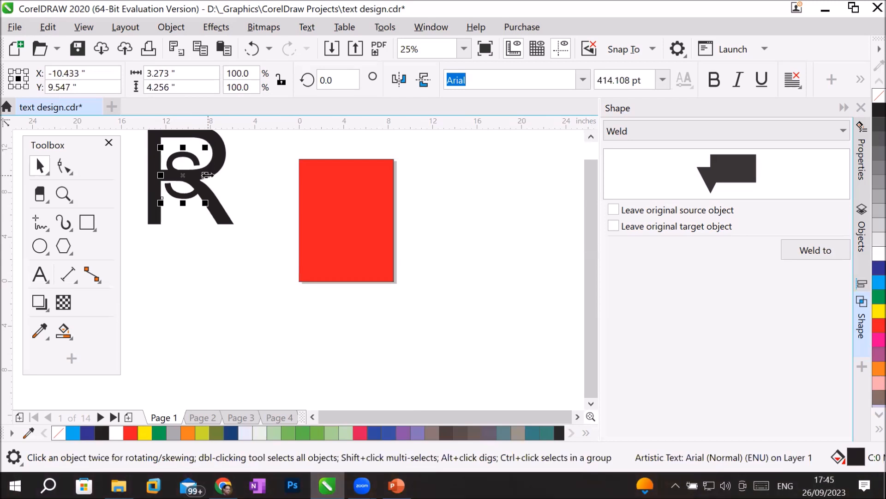
pyautogui.moveTo(207, 175); pyautogui.dragTo(242, 182)
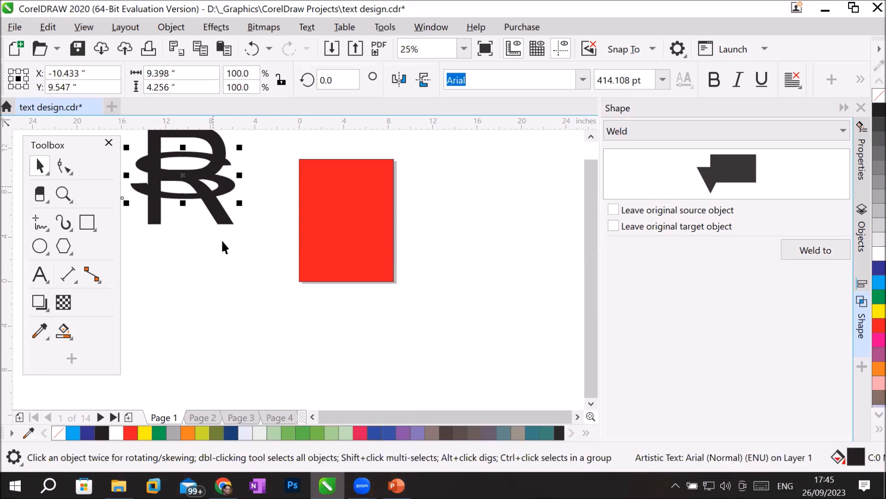
pyautogui.click(200, 261)
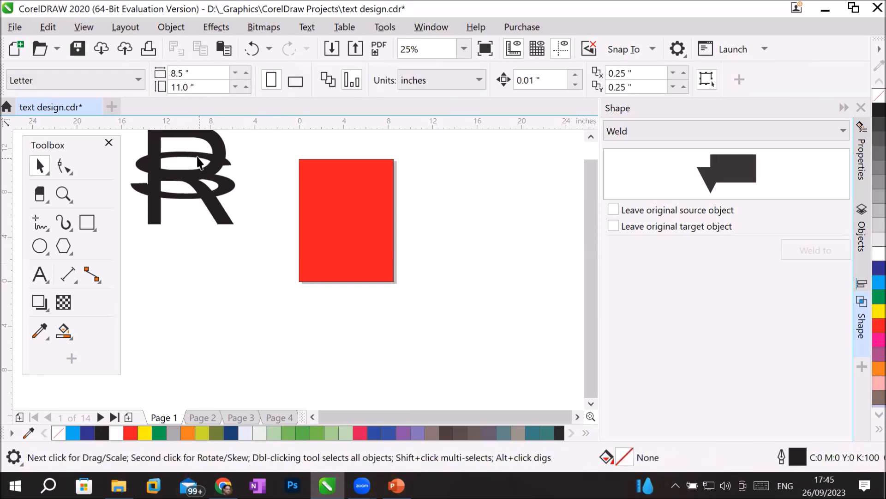
pyautogui.click(190, 171)
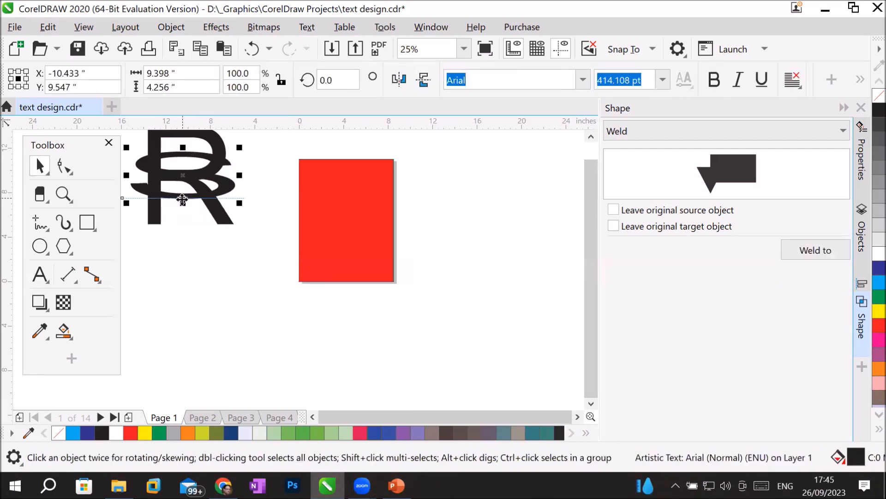
pyautogui.moveTo(183, 199); pyautogui.dragTo(183, 221)
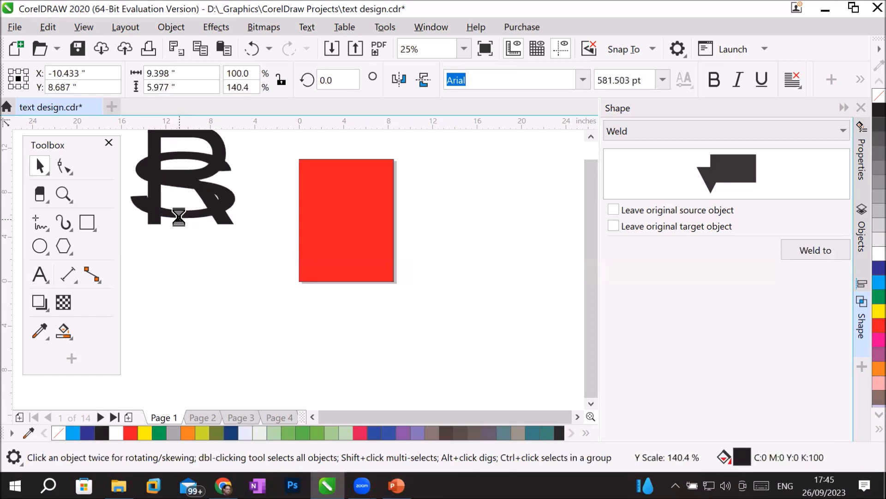
# Step: Move the S to overlap the right side of the R and stretch it to about 10.17 by 6.31 inches
pyautogui.moveTo(189, 158); pyautogui.dragTo(188, 194)
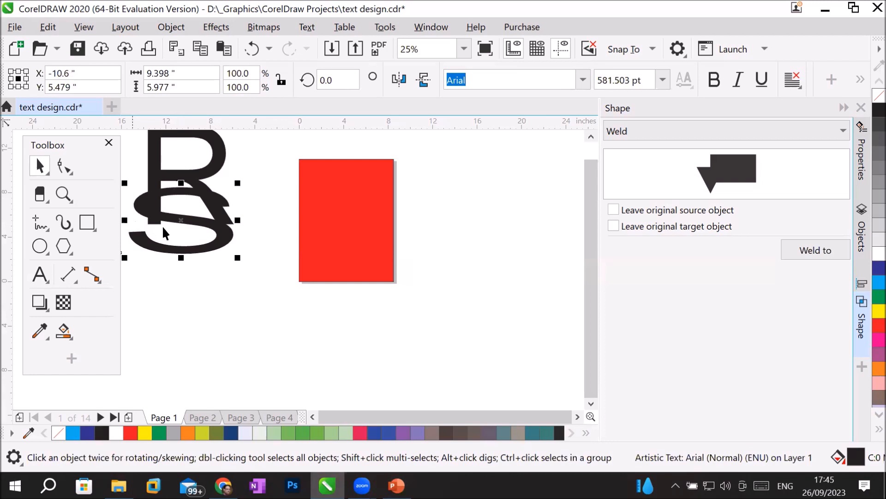
pyautogui.click(312, 417)
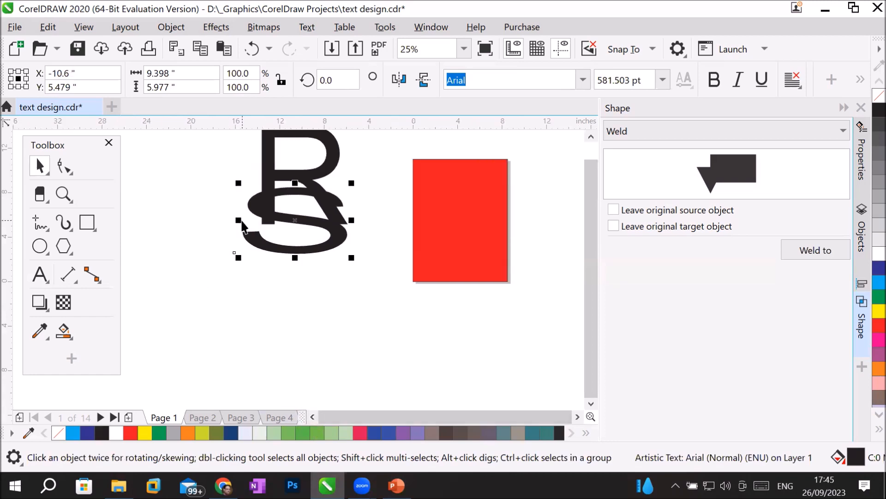
pyautogui.moveTo(238, 220)
pyautogui.mouseDown()
pyautogui.moveTo(229, 221)
pyautogui.moveTo(244, 228)
pyautogui.mouseUp()
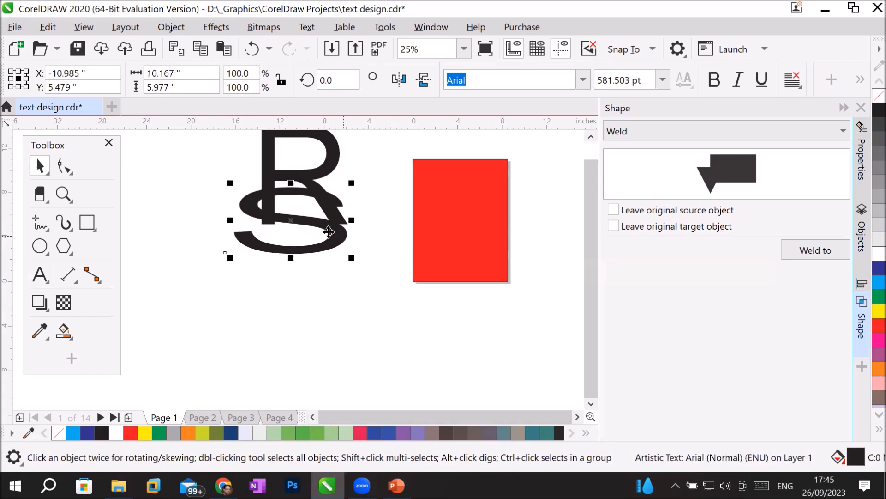
pyautogui.moveTo(323, 228); pyautogui.dragTo(368, 180)
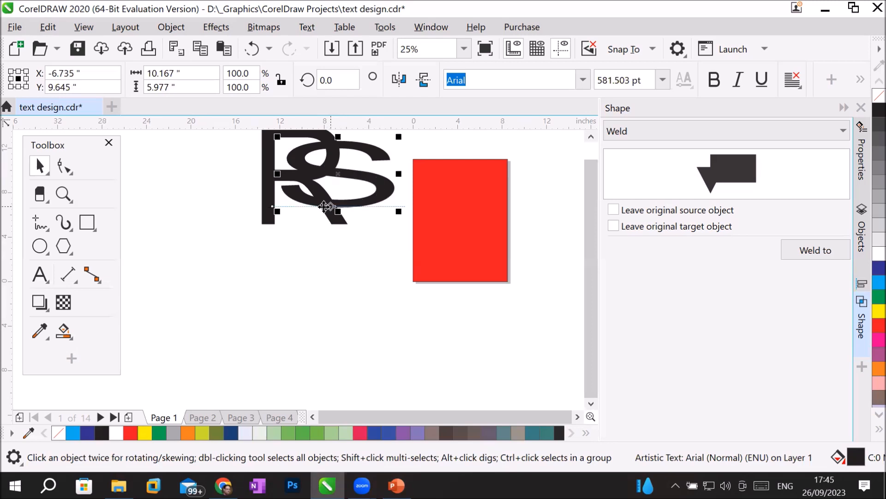
pyautogui.moveTo(337, 212); pyautogui.dragTo(337, 218)
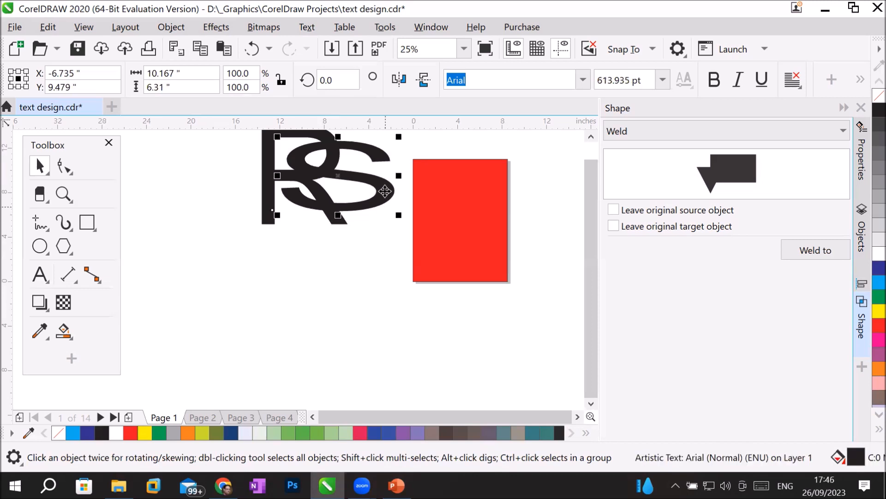
pyautogui.click(386, 188)
pyautogui.click(386, 187)
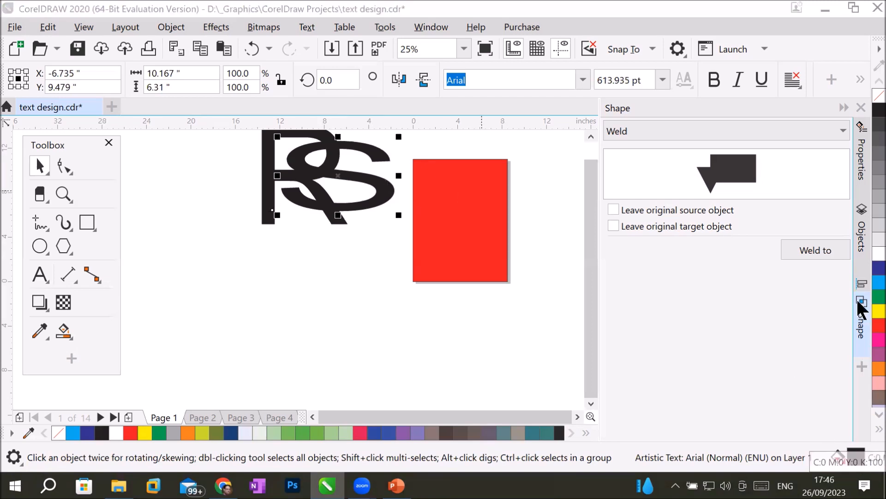
# Step: Remove the fill from both the S and the R and give each letter a thin black outline
pyautogui.click(869, 95)
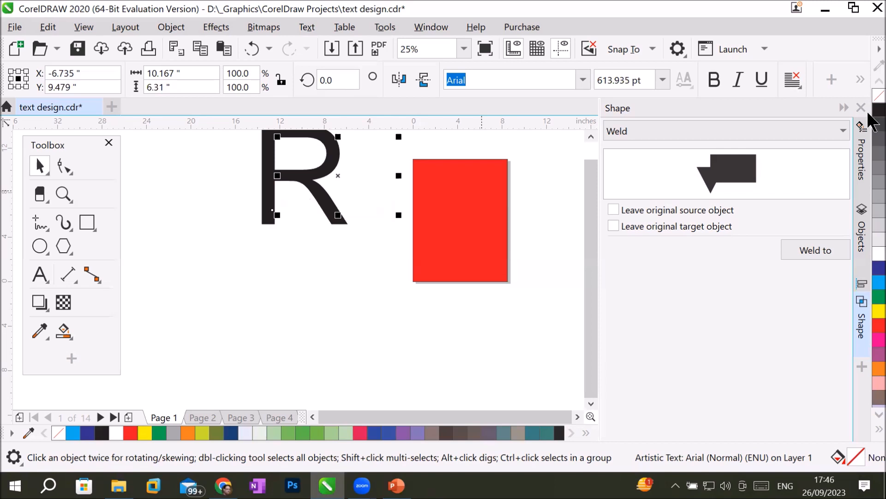
pyautogui.rightClick(868, 113)
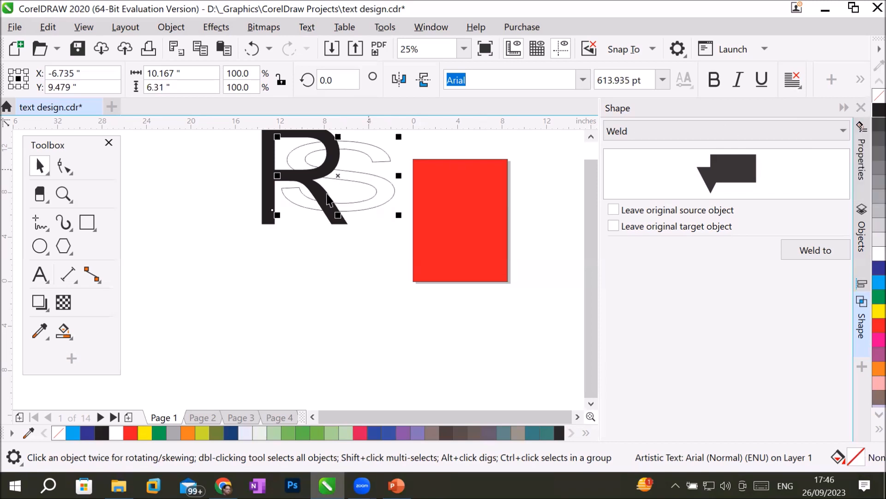
pyautogui.click(268, 203)
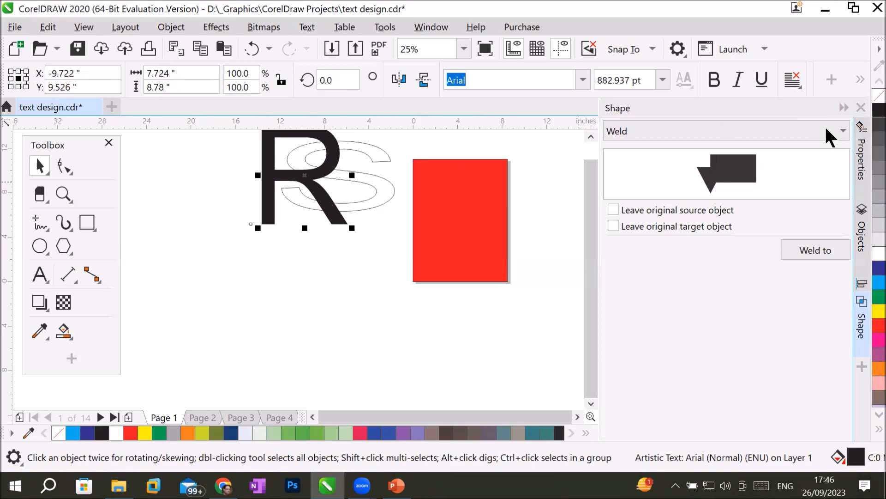
pyautogui.click(869, 96)
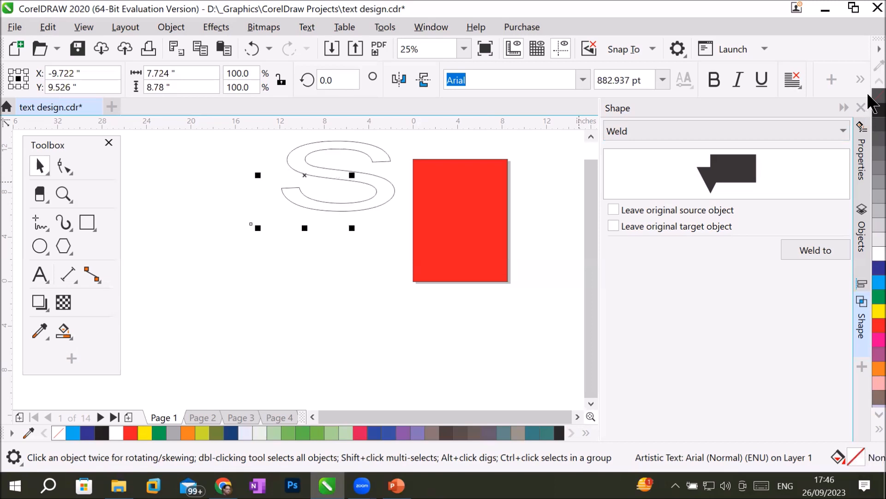
pyautogui.rightClick(875, 113)
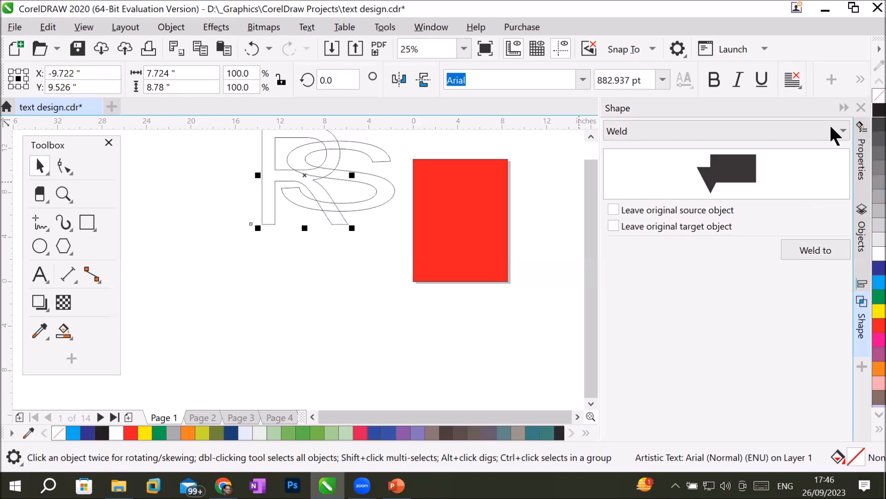
# Step: Convert the overlapping R and S outlines to curves
pyautogui.click(591, 137)
pyautogui.scroll(1, 323, 204)
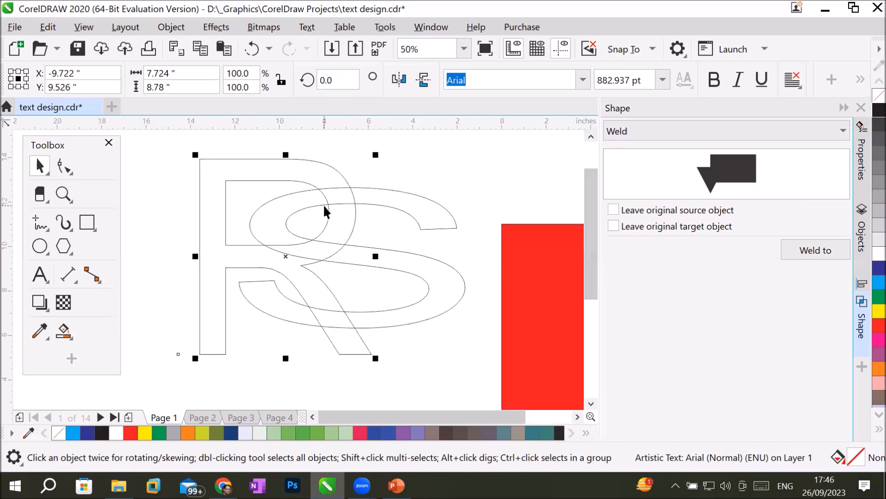
pyautogui.scroll(1, 325, 211)
pyautogui.scroll(-1, 326, 211)
pyautogui.click(490, 166)
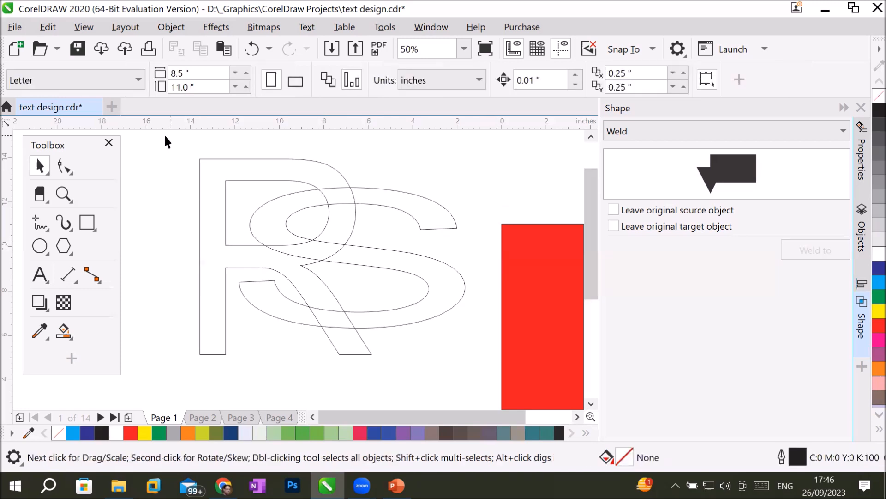
pyautogui.moveTo(148, 147); pyautogui.dragTo(478, 367)
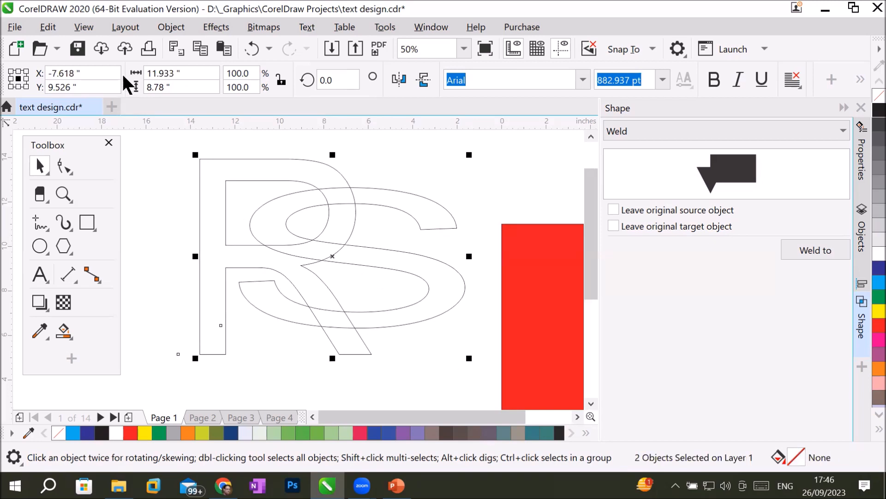
pyautogui.rightClick(298, 172)
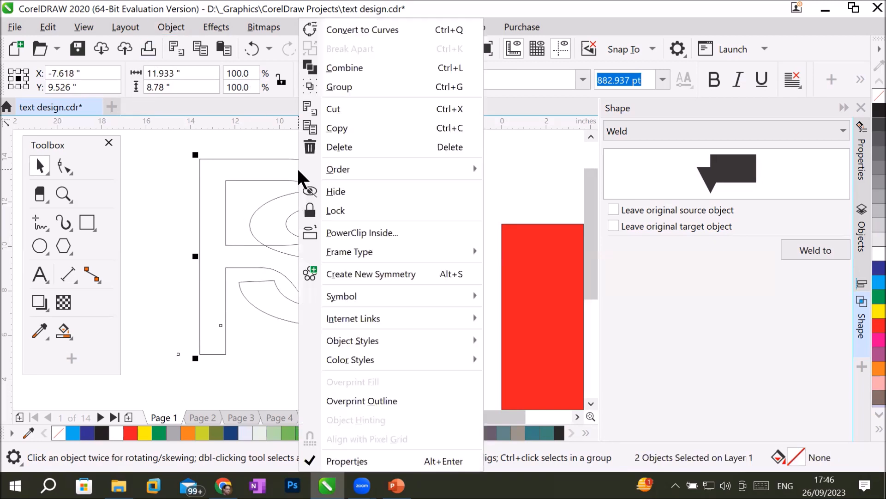
pyautogui.click(429, 30)
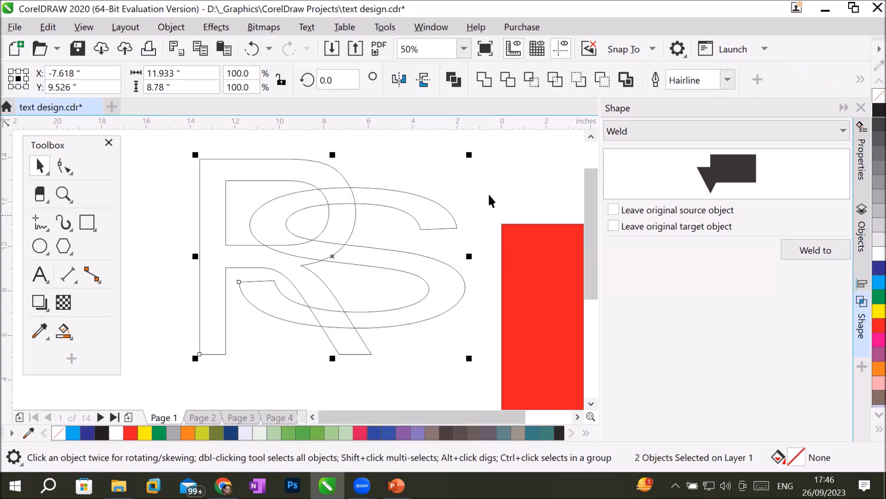
pyautogui.click(489, 196)
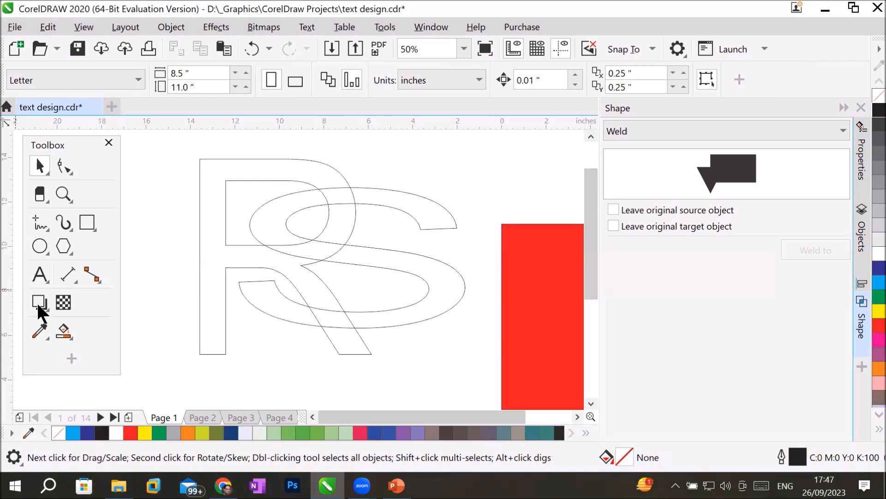
# Step: Remove overlapping lines with Virtual Segment Delete so the S crosses over the R's upper bowl and leg but under its lower bowl
pyautogui.moveTo(168, 143); pyautogui.dragTo(479, 382)
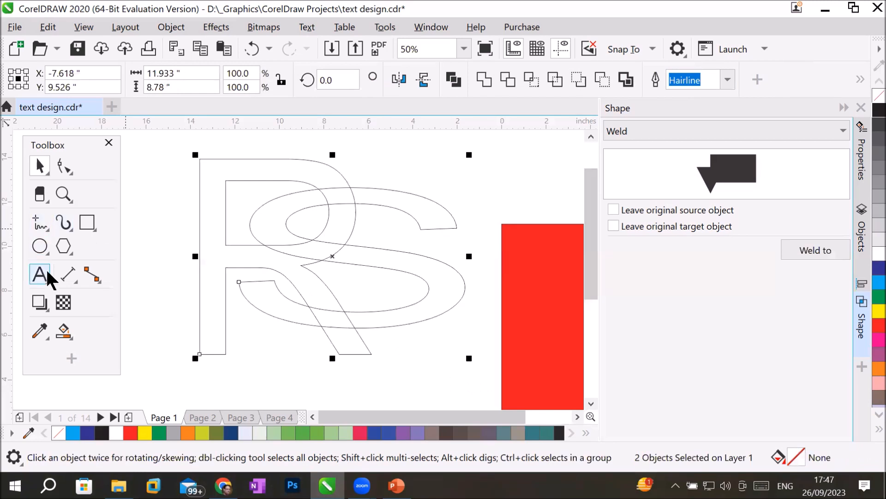
pyautogui.click(45, 201)
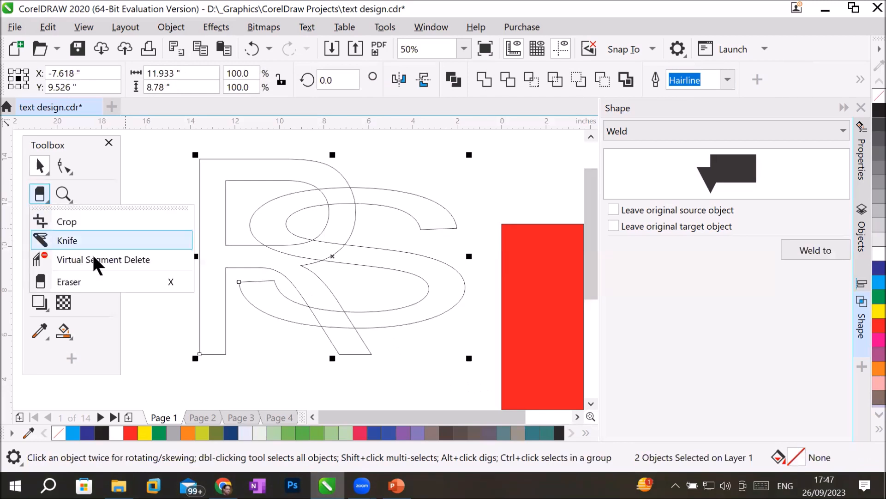
pyautogui.click(121, 255)
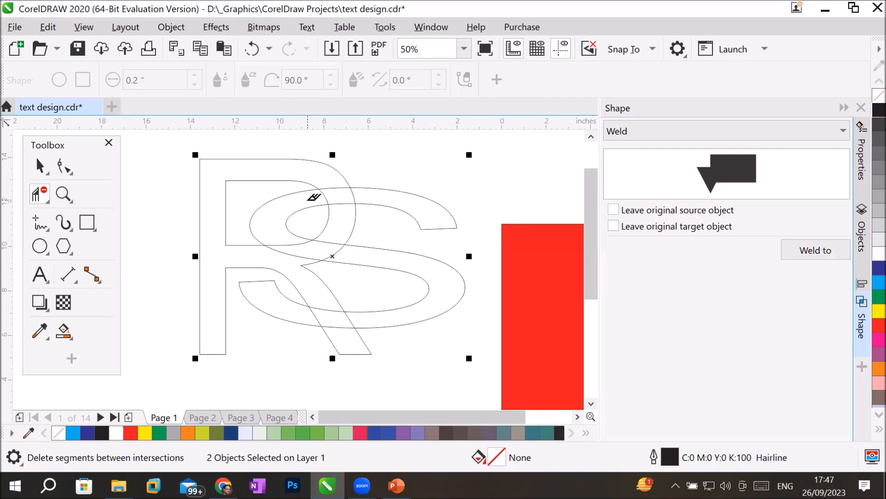
pyautogui.click(353, 191)
pyautogui.click(327, 241)
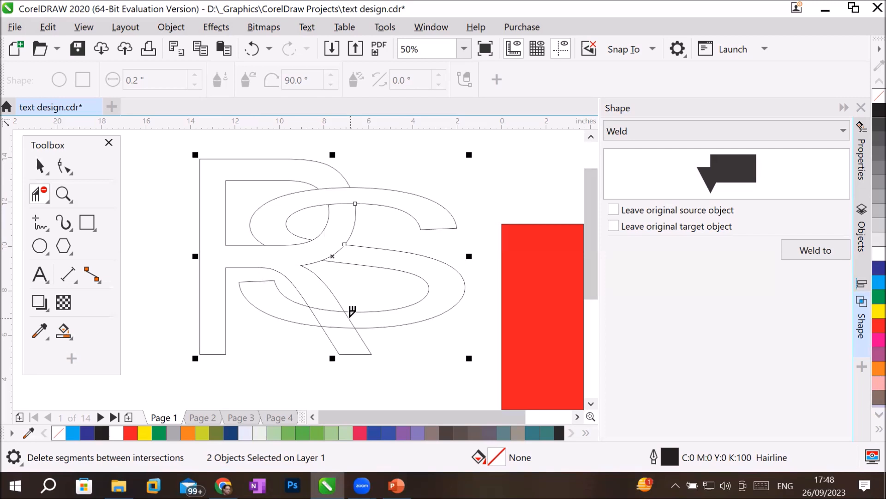
pyautogui.click(349, 316)
pyautogui.click(316, 316)
# Step: Try a green Smart Fill (C62 M0 Y77 K0) with a 10 pt outline on the upper S piece, and undo it
pyautogui.click(61, 335)
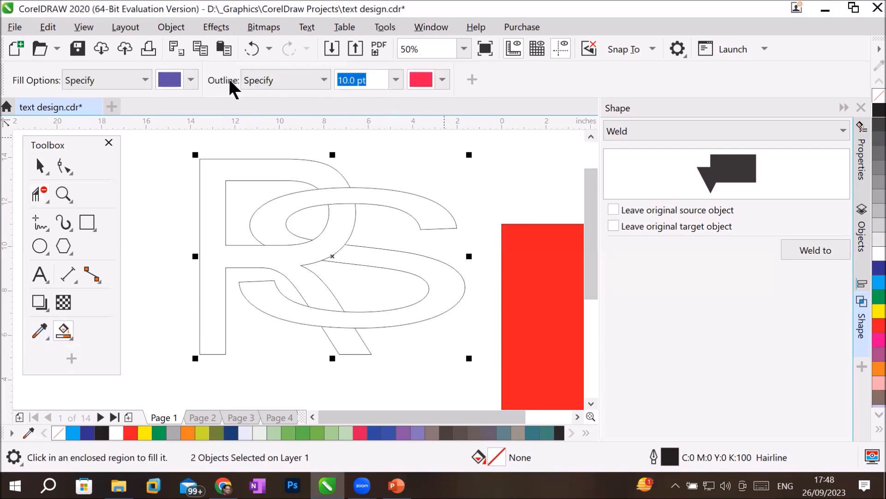
pyautogui.click(191, 79)
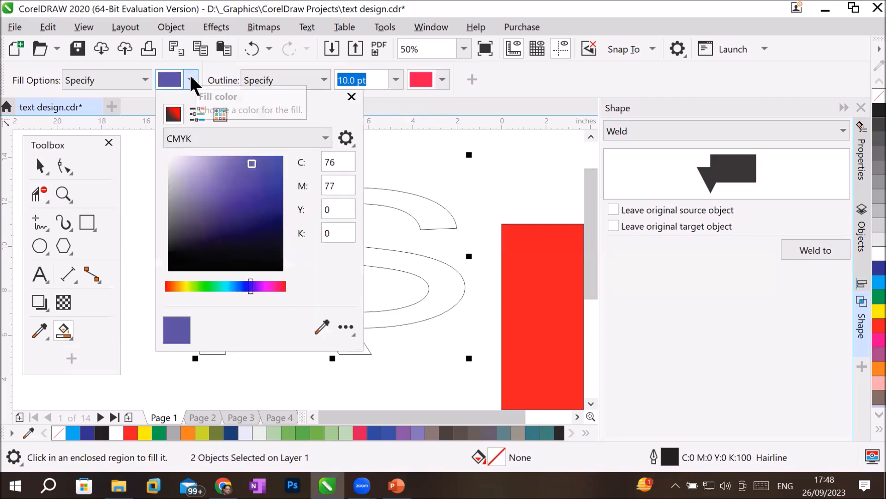
pyautogui.click(215, 285)
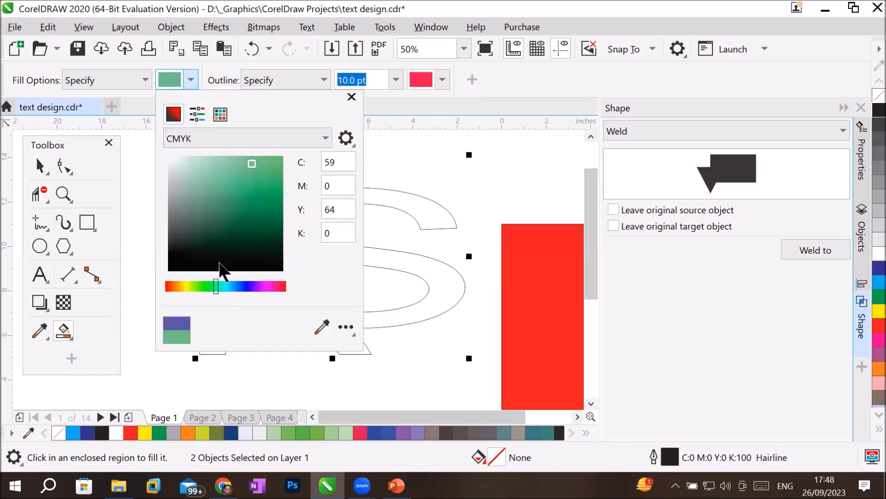
pyautogui.click(275, 160)
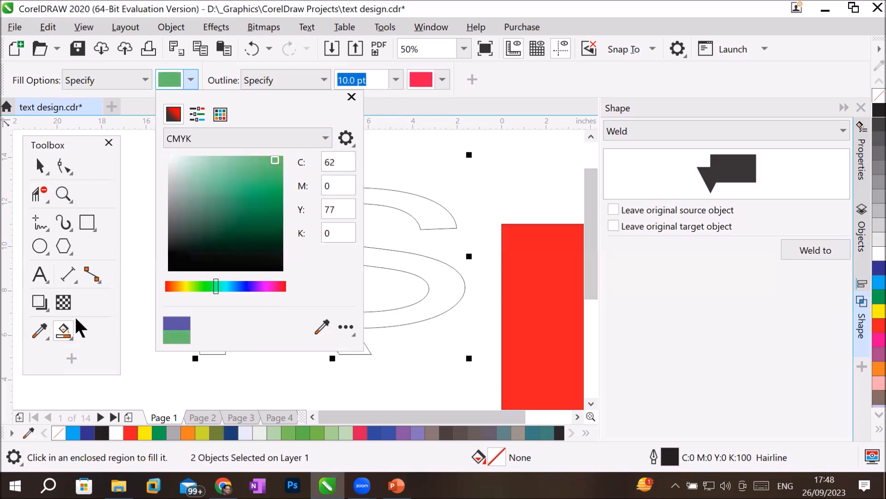
pyautogui.click(63, 332)
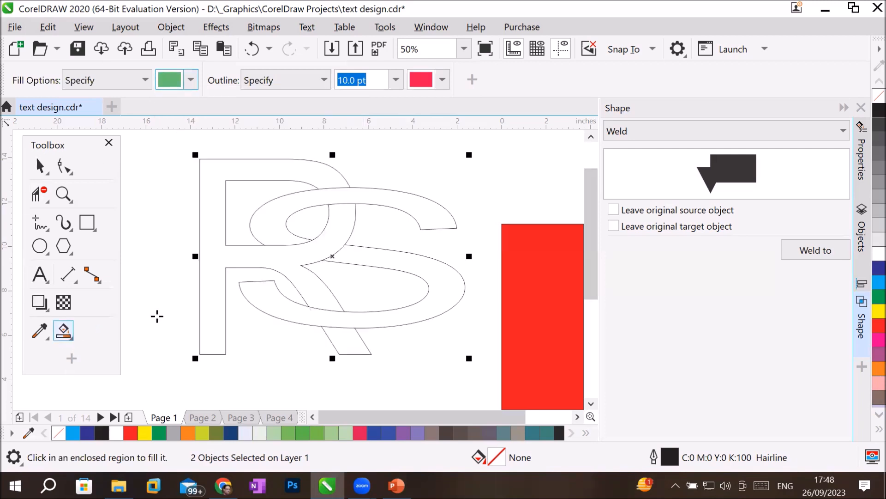
pyautogui.click(426, 210)
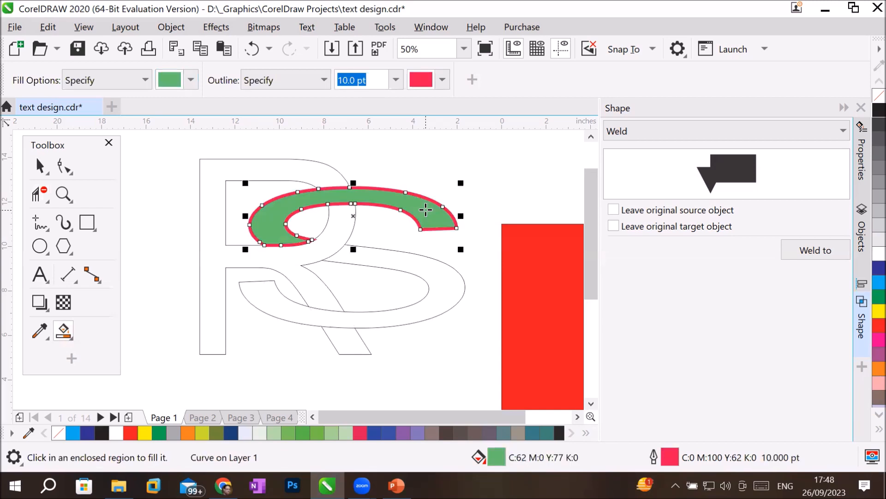
pyautogui.hotkey('ctrl', 'z')
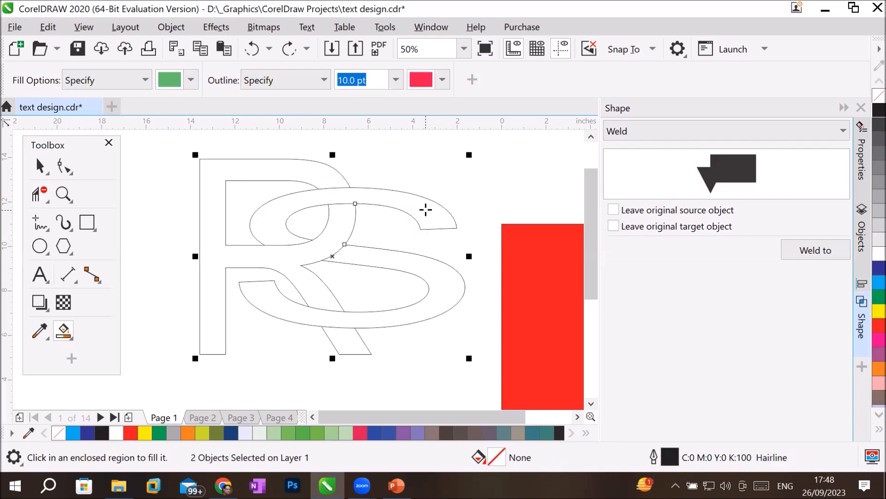
# Step: Smart Fill both S pieces in blue (C91 M80 Y0 K0) with No Outline
pyautogui.click(326, 79)
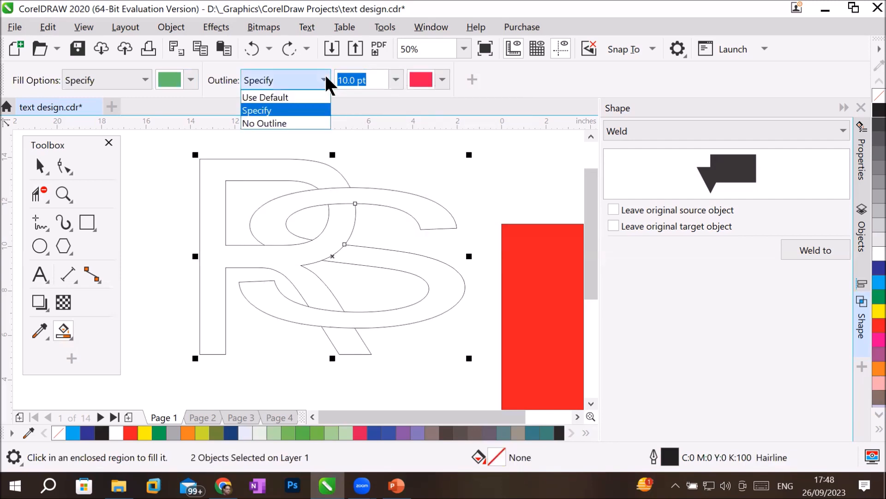
pyautogui.click(277, 124)
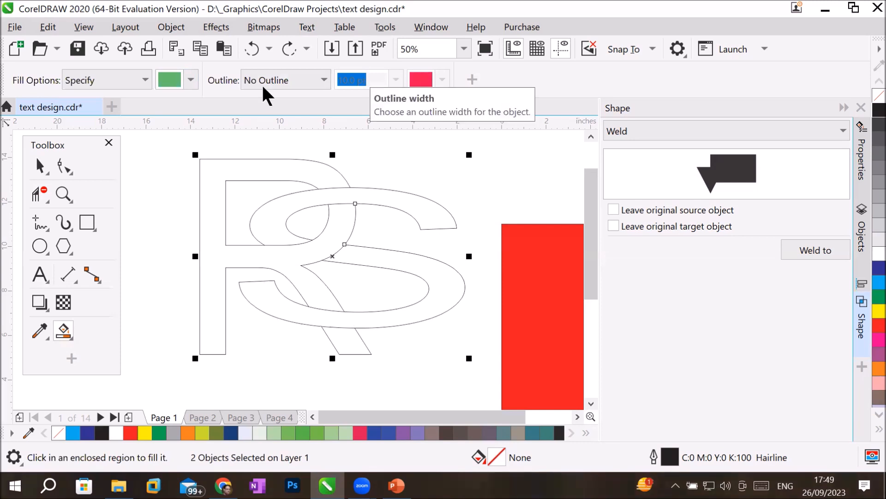
pyautogui.click(185, 78)
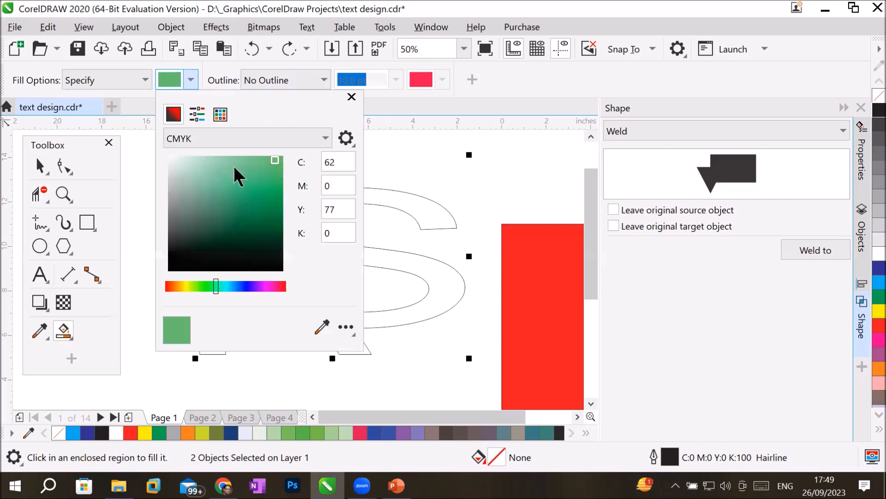
pyautogui.click(248, 287)
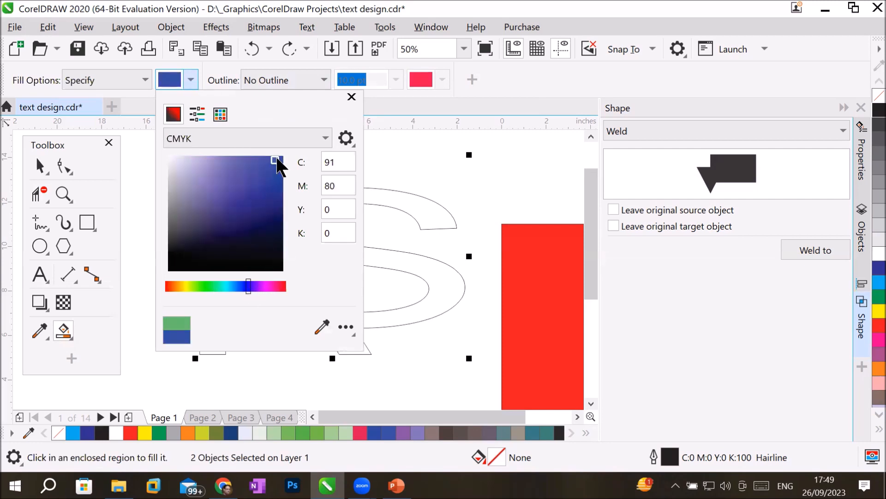
pyautogui.click(436, 212)
pyautogui.click(436, 211)
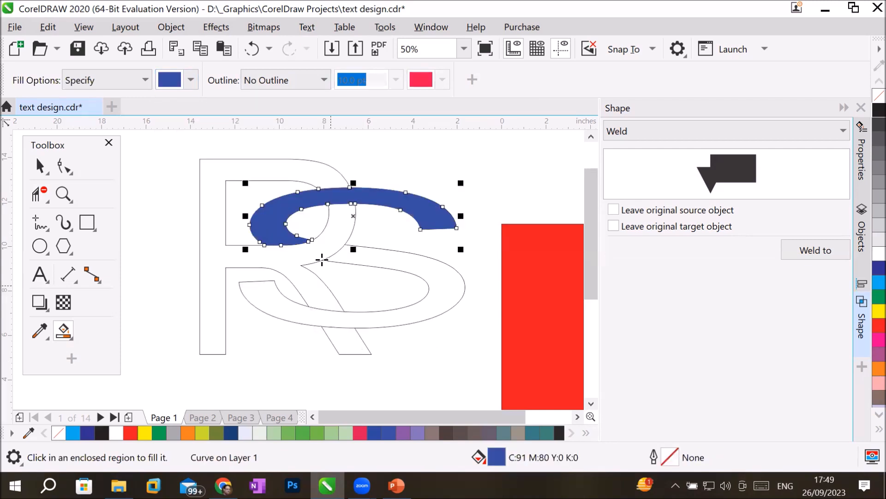
pyautogui.click(427, 268)
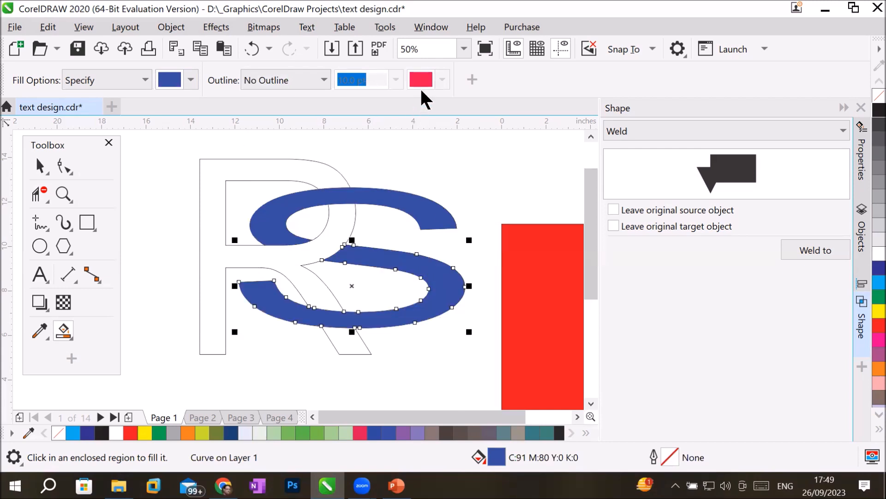
# Step: Smart Fill both R pieces, including the foot of its leg, in red (C0 M100 Y100 K0) with No Outline
pyautogui.click(191, 80)
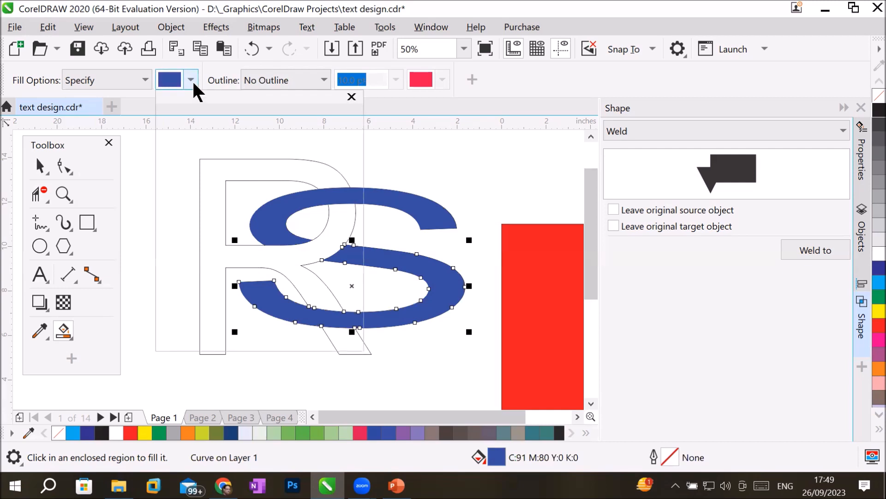
pyautogui.click(283, 285)
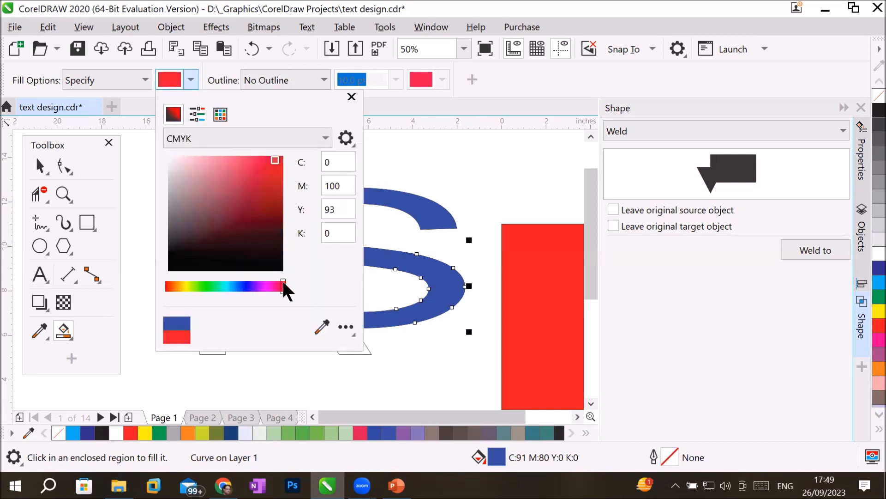
pyautogui.click(281, 159)
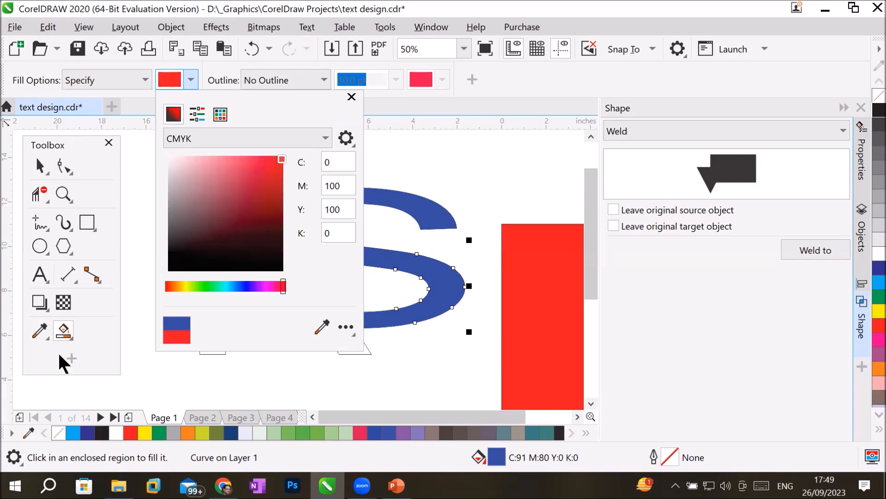
pyautogui.click(70, 333)
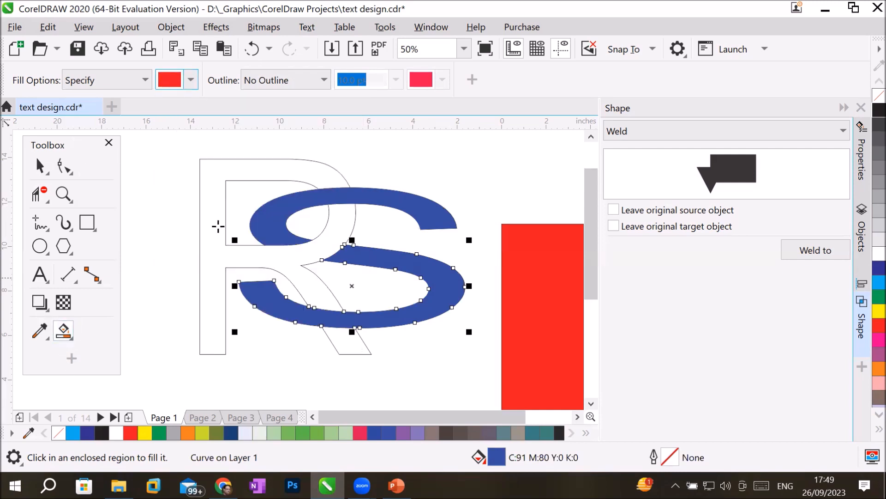
pyautogui.click(276, 169)
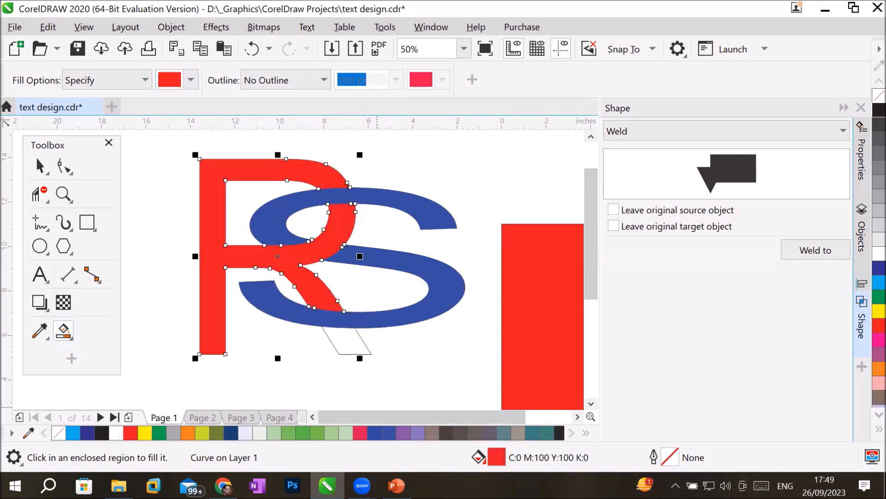
pyautogui.click(349, 345)
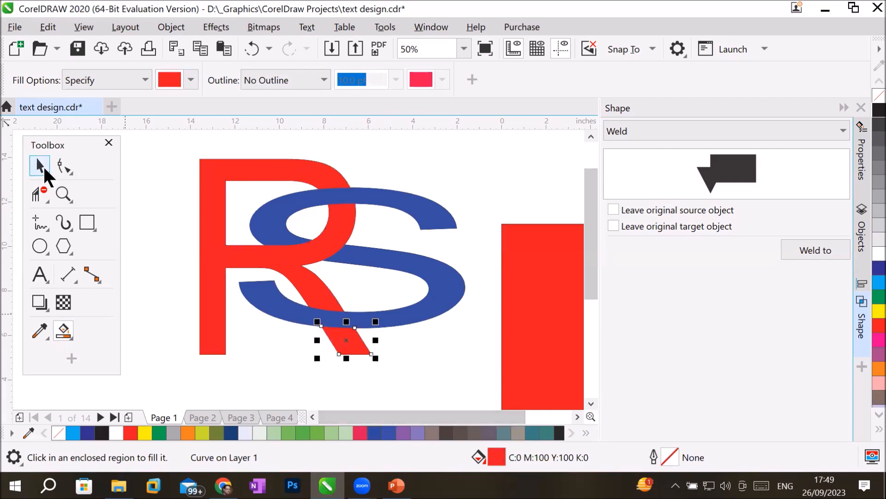
pyautogui.click(42, 165)
pyautogui.click(158, 192)
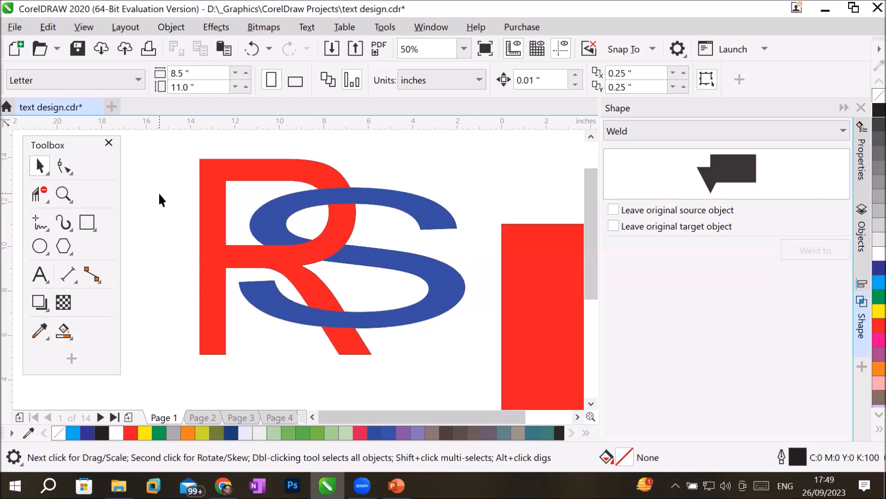
# Step: Delete the red rectangle covering the page
pyautogui.click(577, 417)
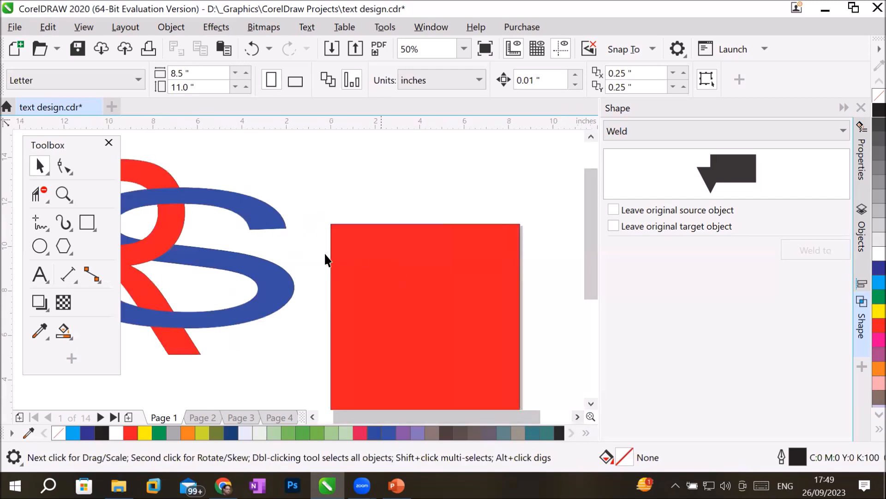
pyautogui.moveTo(423, 283); pyautogui.dragTo(490, 310)
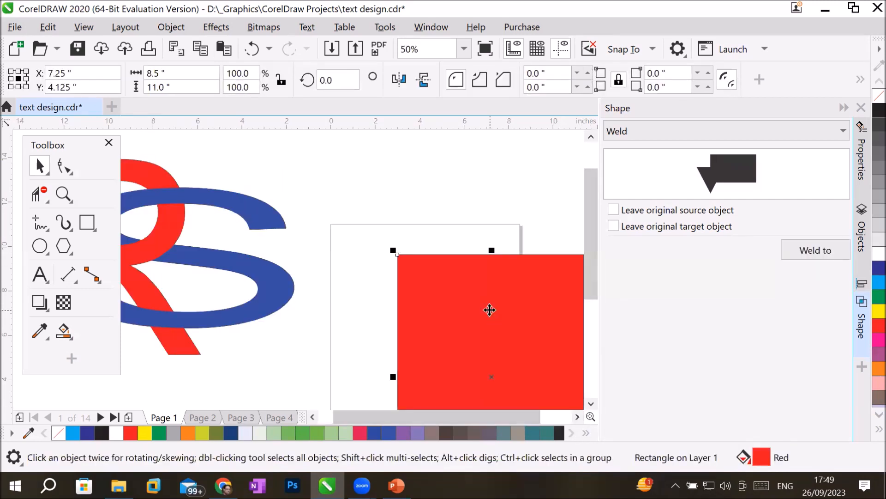
pyautogui.press('Delete')
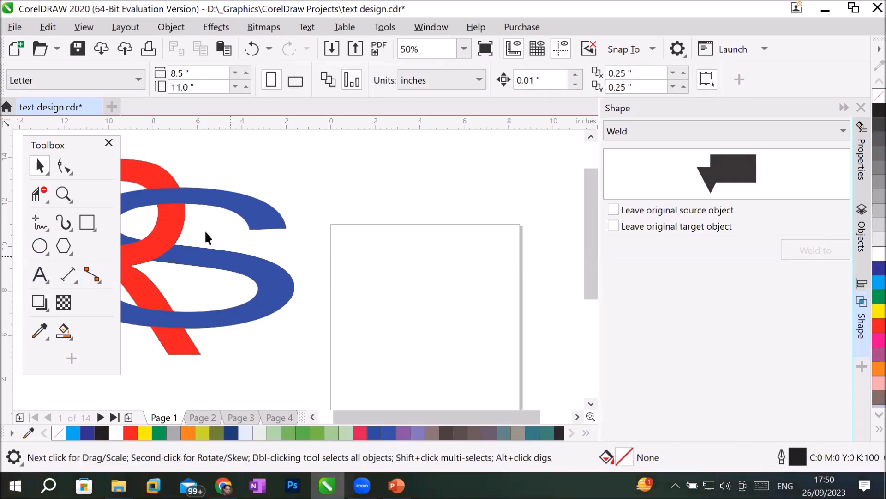
pyautogui.click(215, 261)
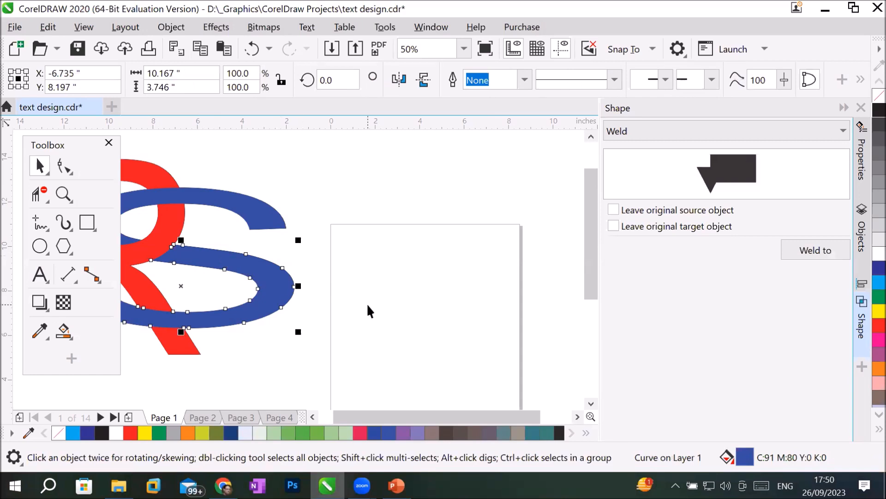
pyautogui.press('Escape')
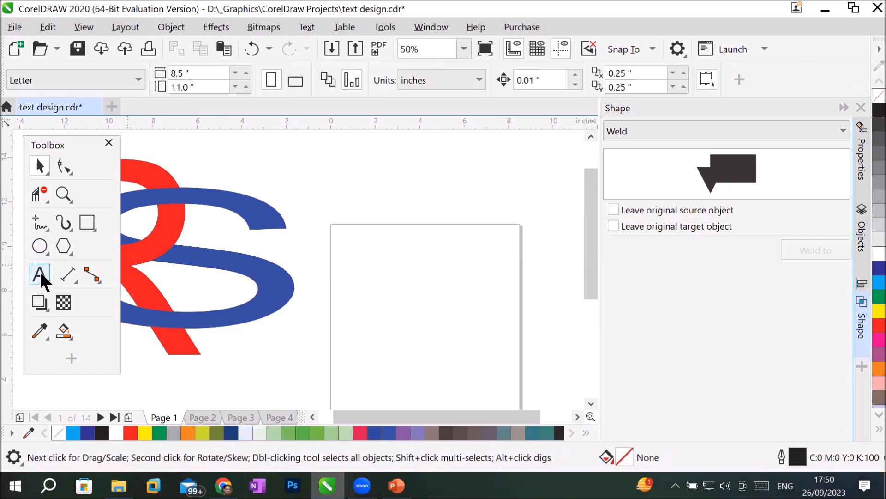
# Step: Add the letter O in Arial on the page and enlarge it to about 7.7 by 8.4 inches
pyautogui.click(40, 275)
pyautogui.click(365, 254)
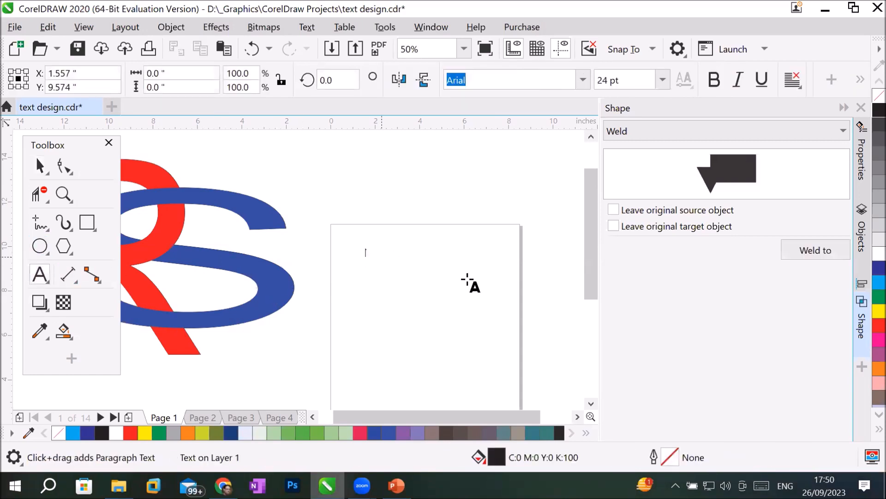
pyautogui.write('O')
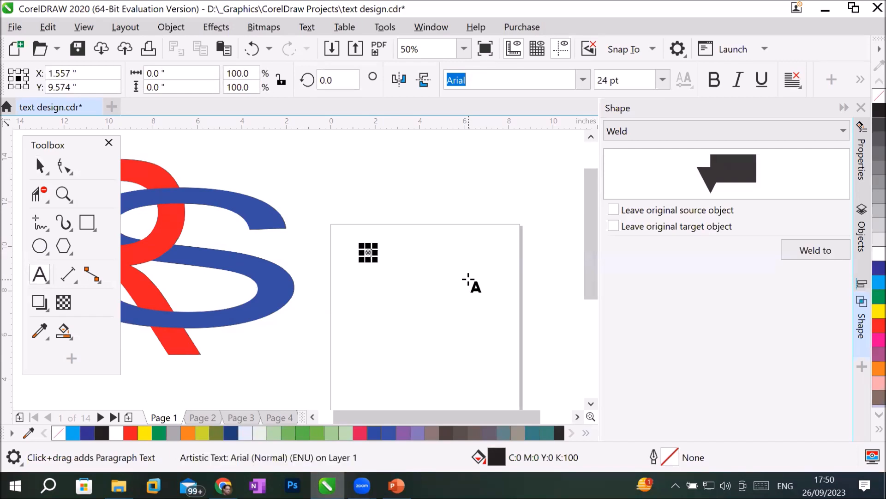
pyautogui.moveTo(488, 319); pyautogui.dragTo(542, 353)
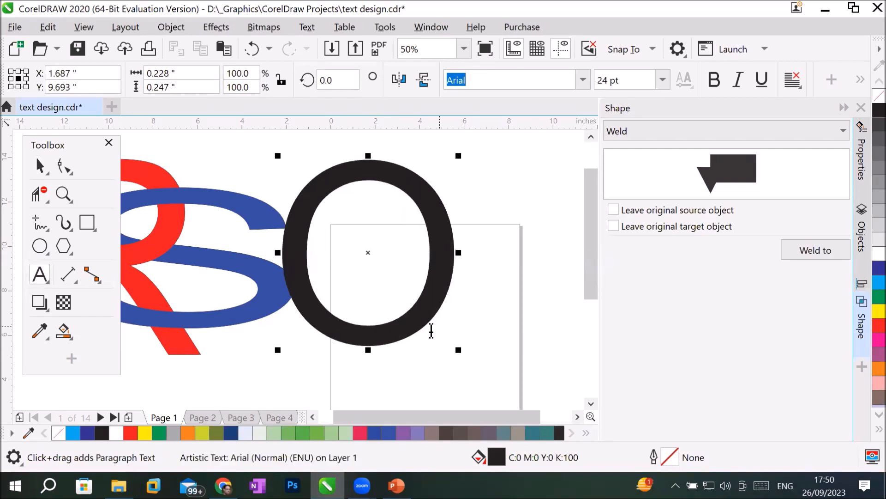
# Step: Move the O over the S's right-hand side and stretch it to about 8.7 inches tall, level with the R
pyautogui.click(39, 167)
pyautogui.moveTo(396, 324); pyautogui.dragTo(321, 334)
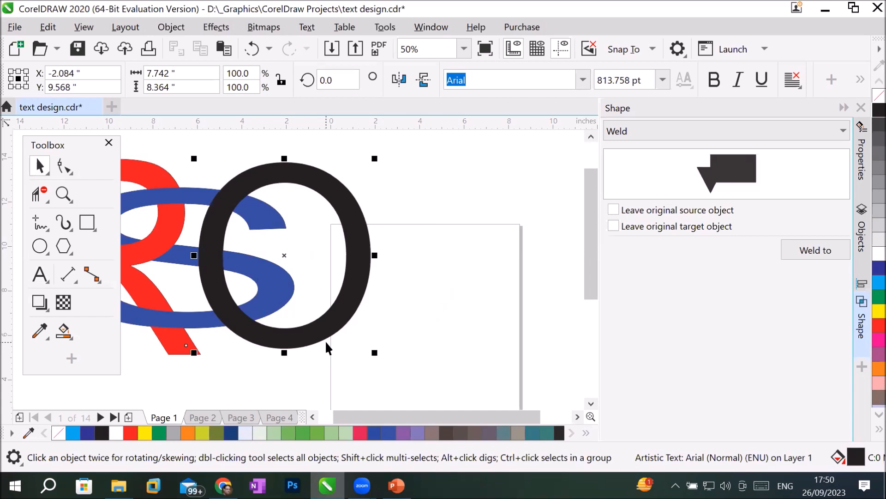
pyautogui.moveTo(331, 325); pyautogui.dragTo(331, 330)
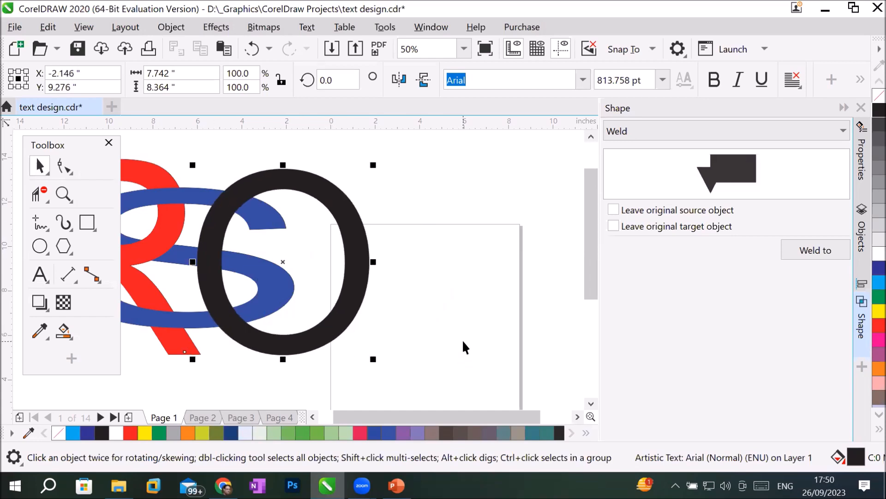
pyautogui.click(313, 415)
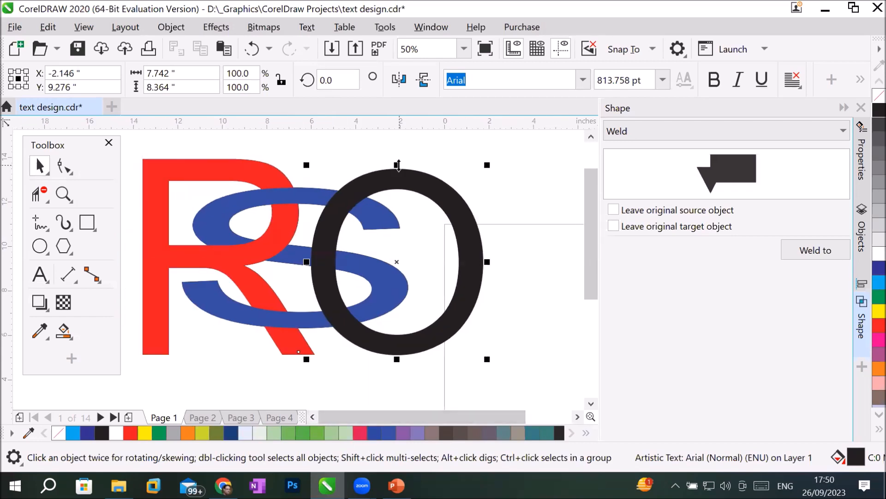
pyautogui.moveTo(398, 164); pyautogui.dragTo(396, 157)
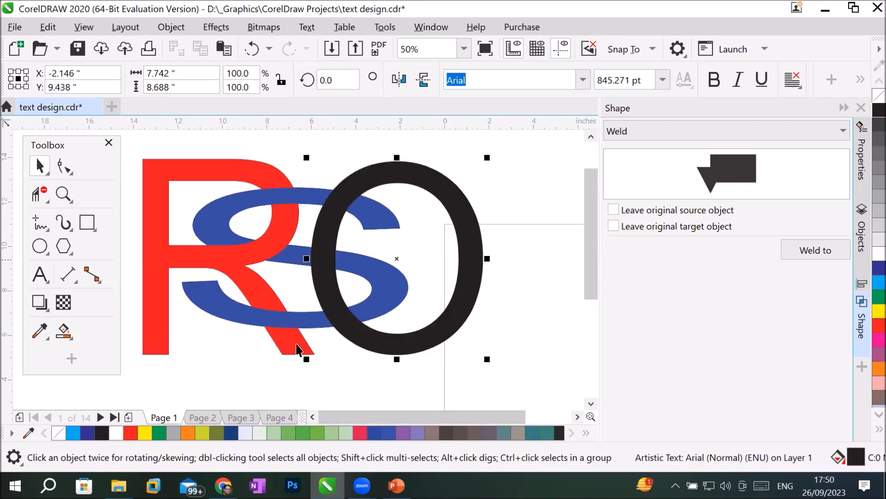
# Step: Give the O no fill and a thin black outline, and convert it to curves
pyautogui.click(408, 174)
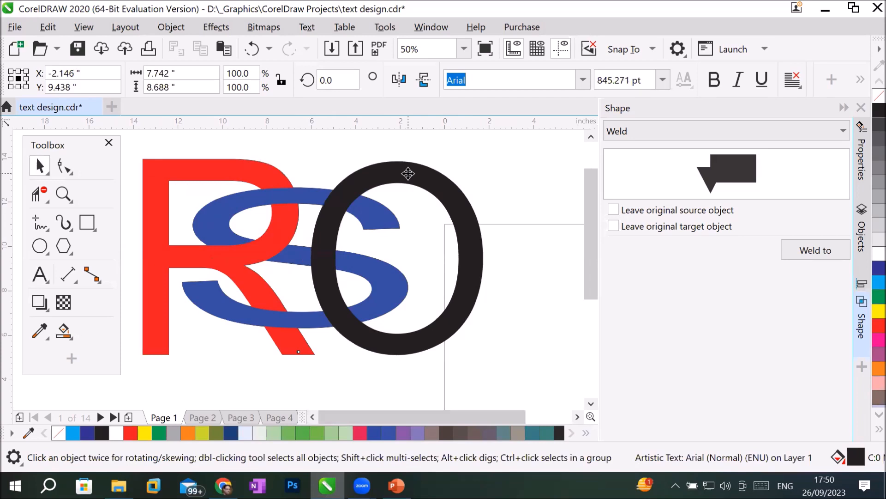
pyautogui.click(408, 175)
pyautogui.click(878, 96)
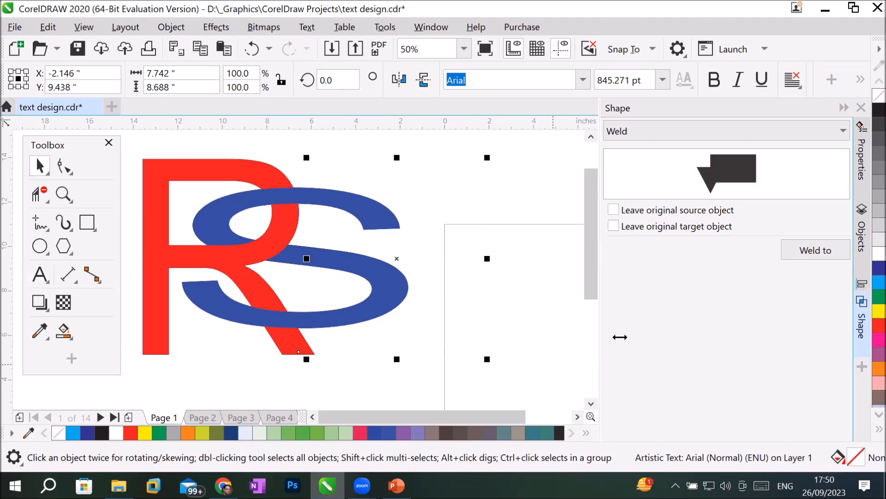
pyautogui.rightClick(869, 111)
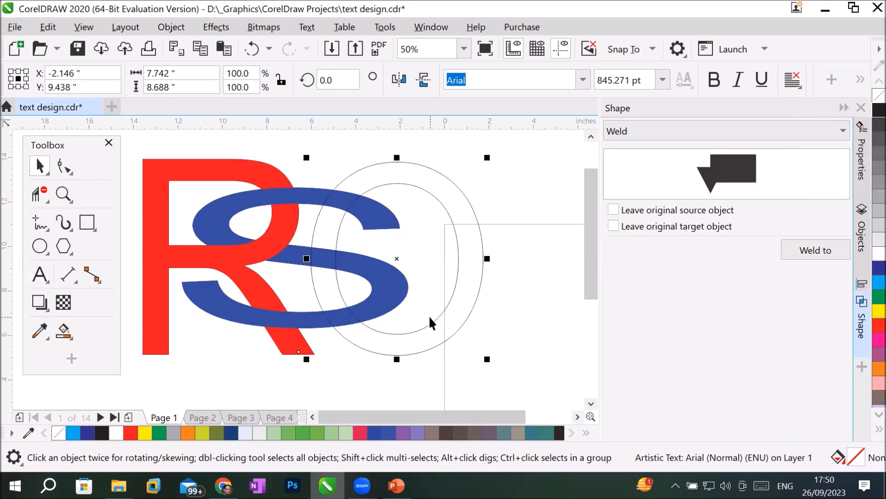
pyautogui.rightClick(432, 183)
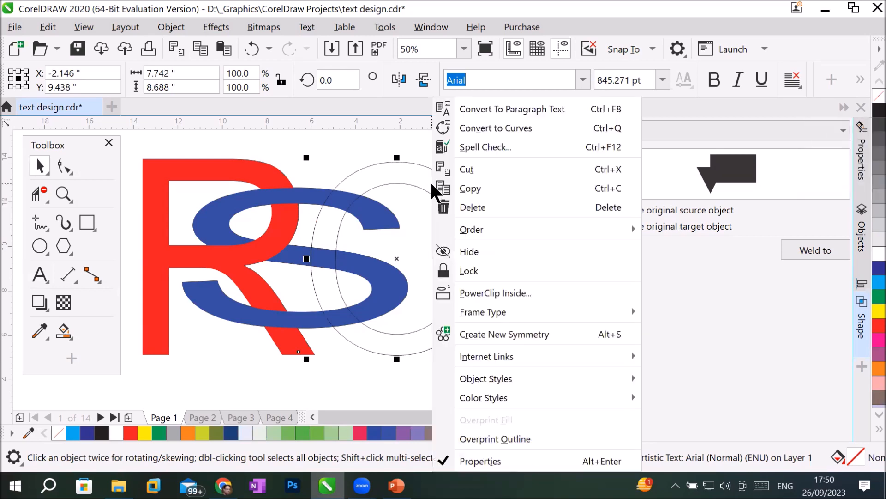
pyautogui.click(516, 134)
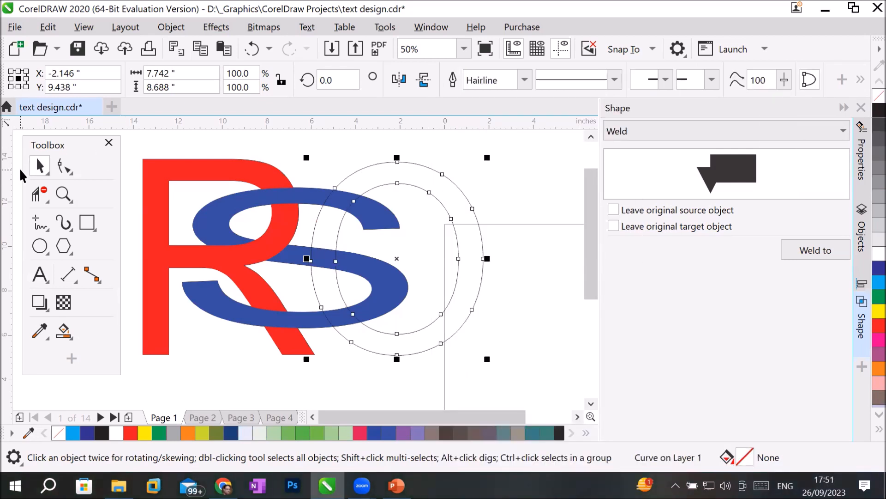
# Step: Select the upper blue S piece together with the O outline
pyautogui.click(69, 170)
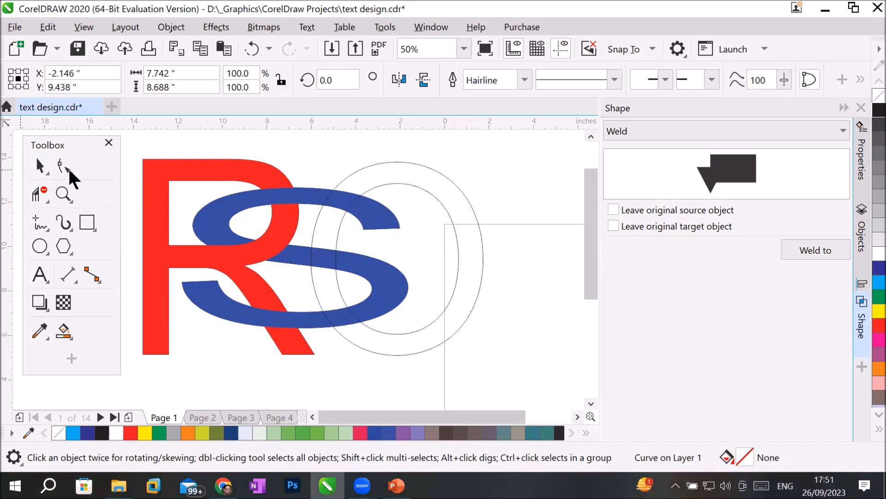
pyautogui.click(316, 197)
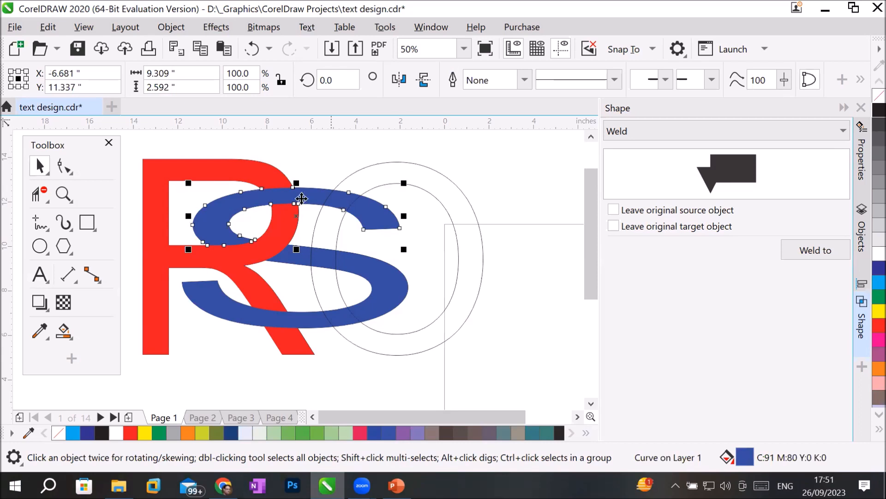
pyautogui.keyDown('shift'); pyautogui.click(299, 264); pyautogui.keyUp('shift')
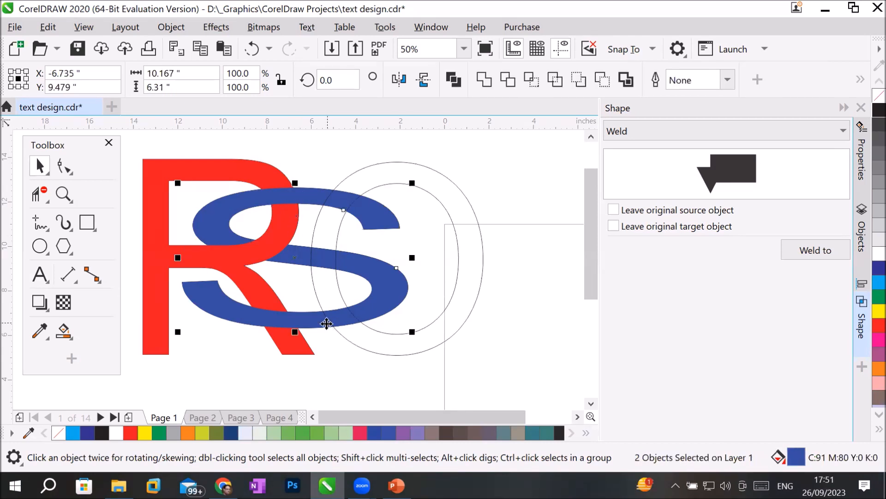
pyautogui.keyDown('shift'); pyautogui.click(325, 326); pyautogui.keyUp('shift')
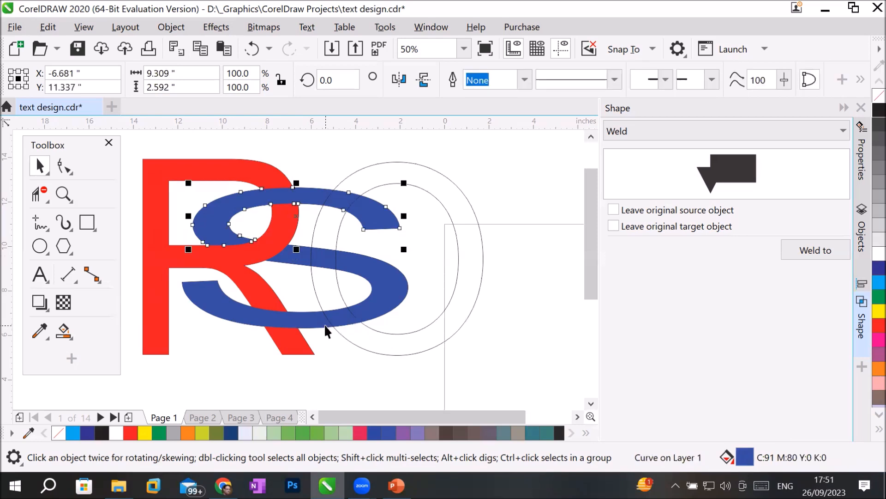
pyautogui.keyDown('shift'); pyautogui.click(314, 260); pyautogui.keyUp('shift')
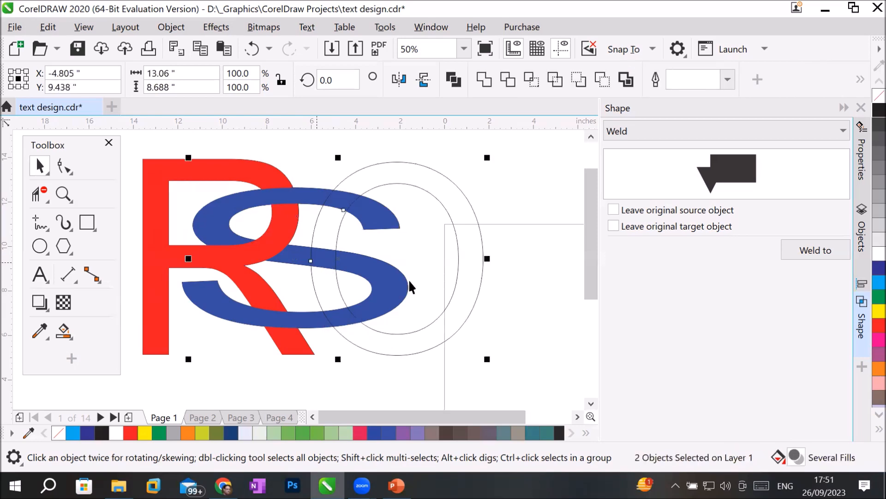
pyautogui.keyDown('shift'); pyautogui.click(449, 184); pyautogui.keyUp('shift')
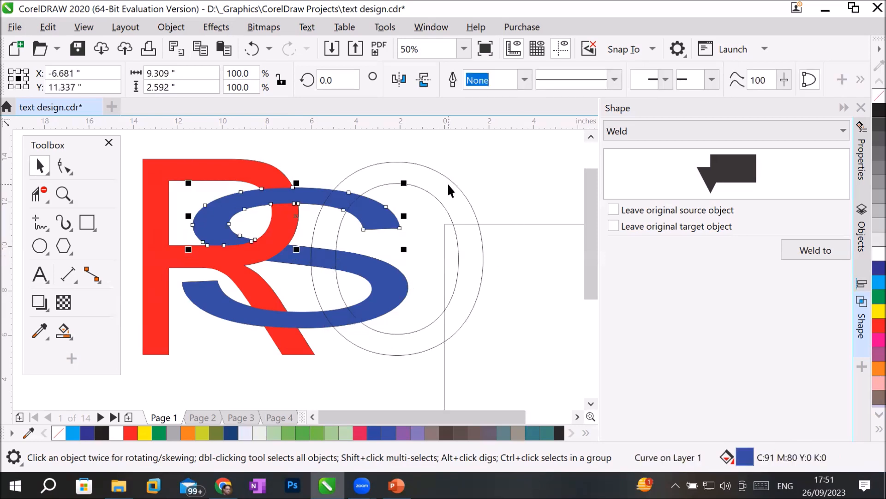
pyautogui.keyDown('shift'); pyautogui.click(483, 262); pyautogui.keyUp('shift')
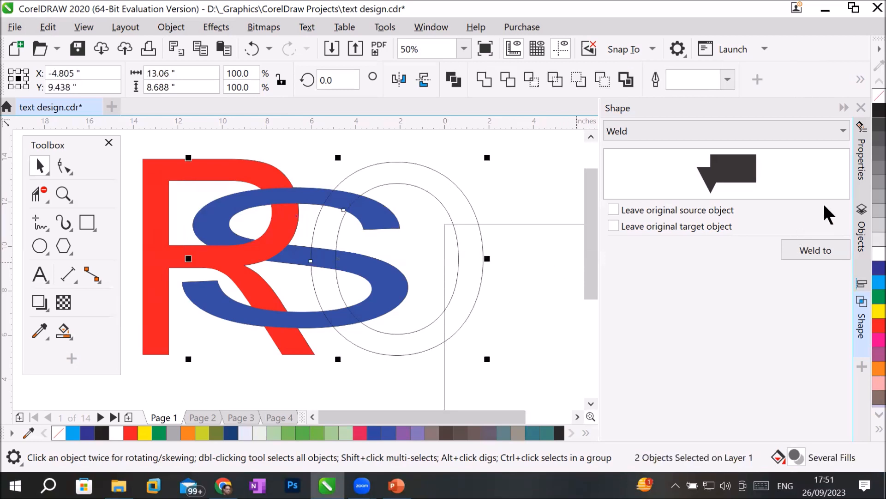
# Step: Toggle the visibility of the O curve and the upper blue S piece in the object list to identify them
pyautogui.click(862, 229)
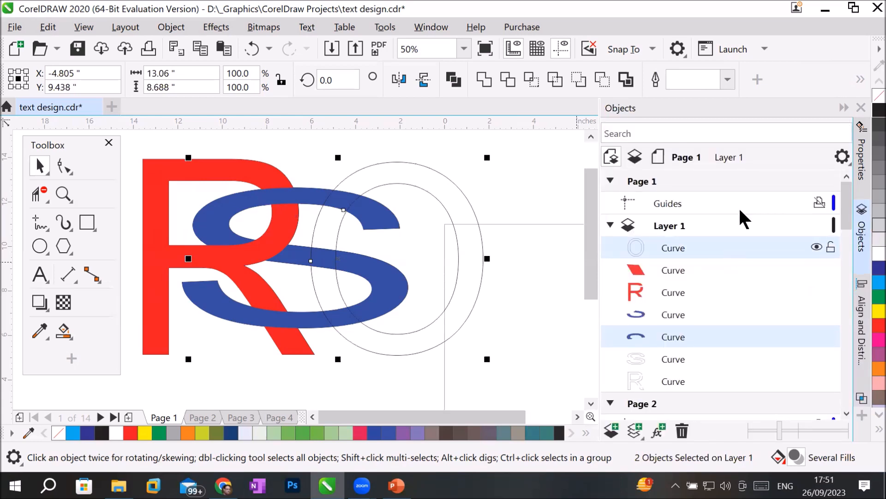
pyautogui.click(814, 247)
pyautogui.click(815, 248)
pyautogui.click(815, 247)
pyautogui.click(815, 248)
pyautogui.click(817, 335)
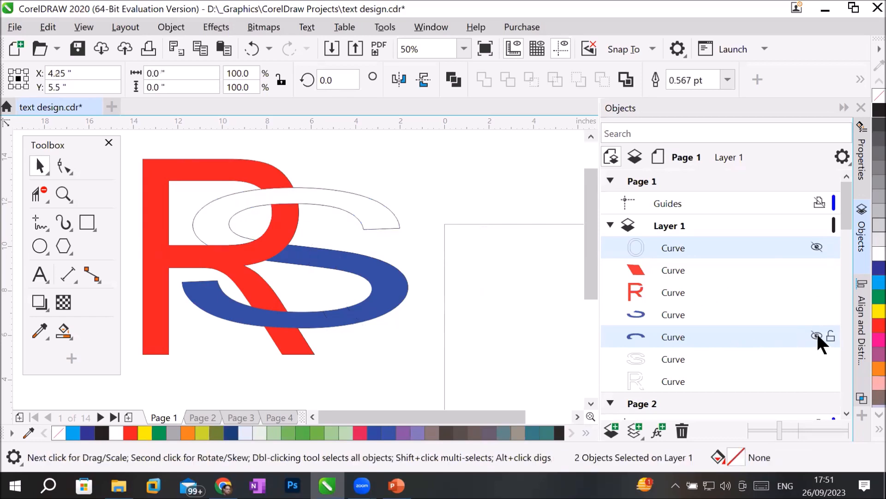
pyautogui.click(817, 335)
pyautogui.click(818, 335)
pyautogui.click(817, 335)
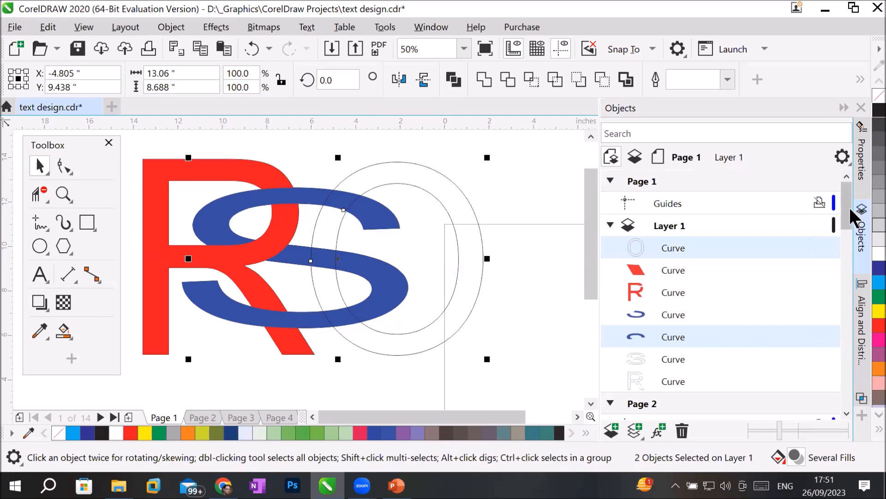
# Step: Toggle the visibility of the lower blue S piece to check the original S outline beneath it
pyautogui.scroll(-5, 849, 207)
pyautogui.scroll(4, 854, 231)
pyautogui.scroll(1, 854, 221)
pyautogui.click(817, 313)
pyautogui.click(816, 313)
pyautogui.click(816, 313)
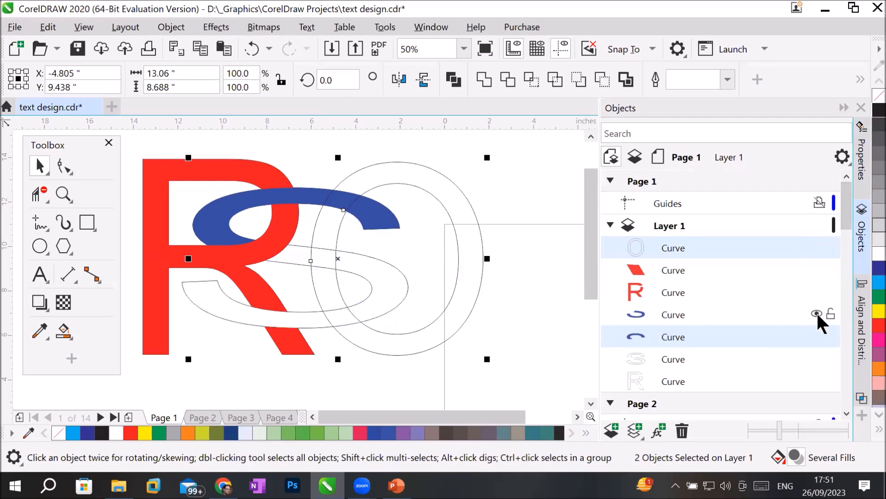
# Step: Show the lower blue S piece again and select both blue S pieces together with the O outline for segment deletion
pyautogui.click(816, 313)
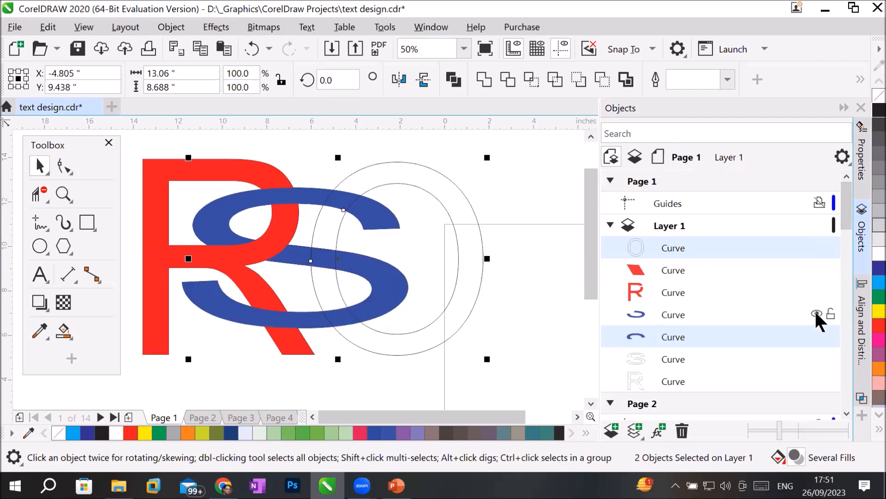
pyautogui.keyDown('shift'); pyautogui.click(701, 316); pyautogui.keyUp('shift')
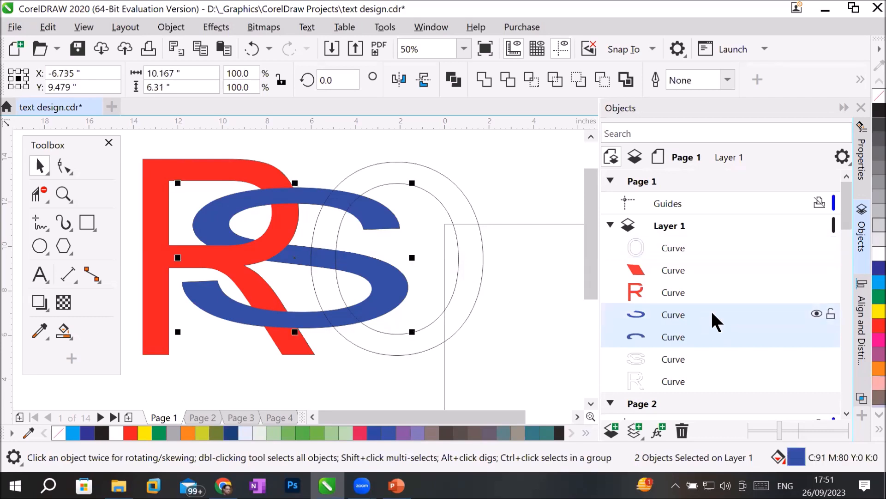
pyautogui.keyDown('shift'); pyautogui.click(698, 243); pyautogui.keyUp('shift')
pyautogui.click(677, 246)
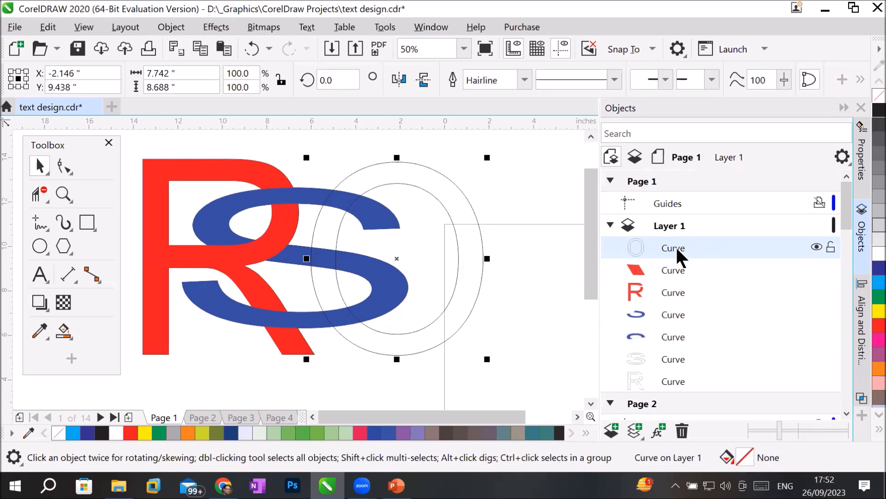
pyautogui.click(674, 330)
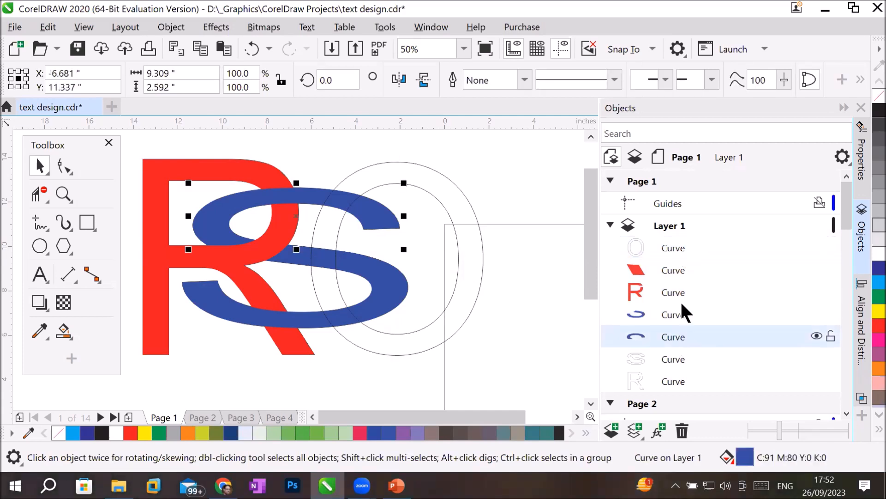
pyautogui.keyDown('shift'); pyautogui.click(687, 248); pyautogui.keyUp('shift')
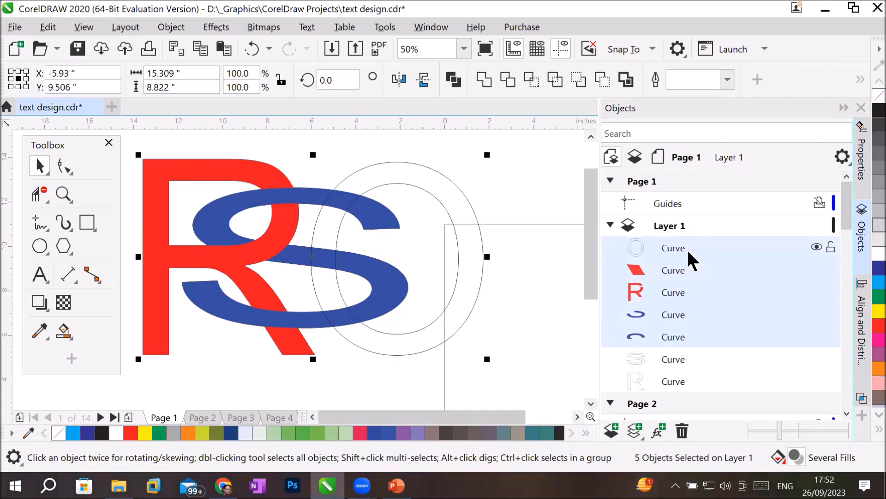
pyautogui.click(682, 331)
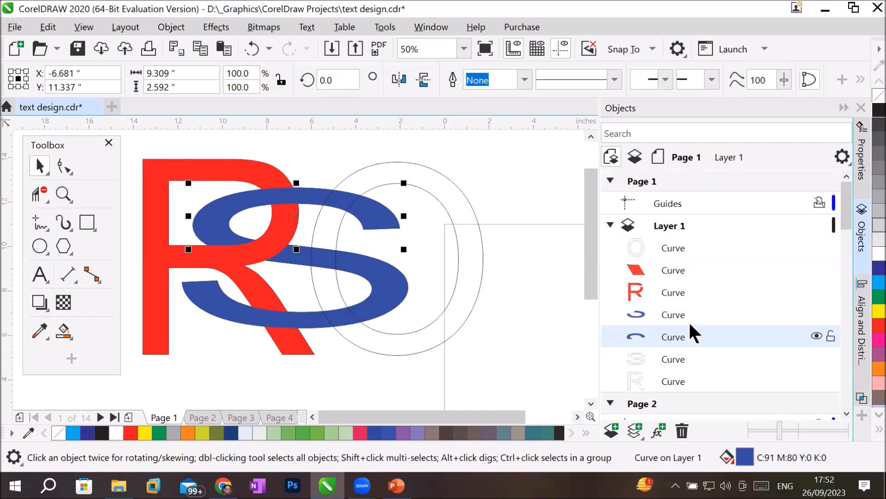
pyautogui.keyDown('shift'); pyautogui.click(698, 315); pyautogui.keyUp('shift')
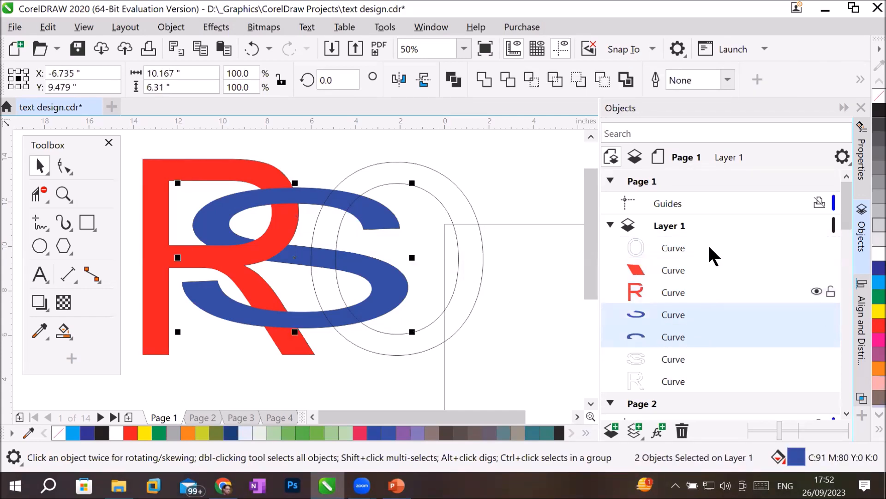
pyautogui.keyDown('shift'); pyautogui.click(666, 245); pyautogui.keyUp('shift')
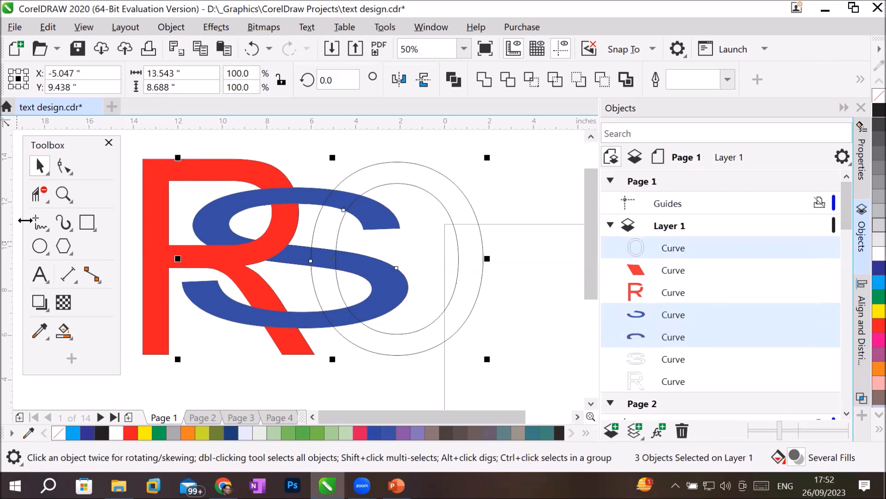
pyautogui.click(41, 194)
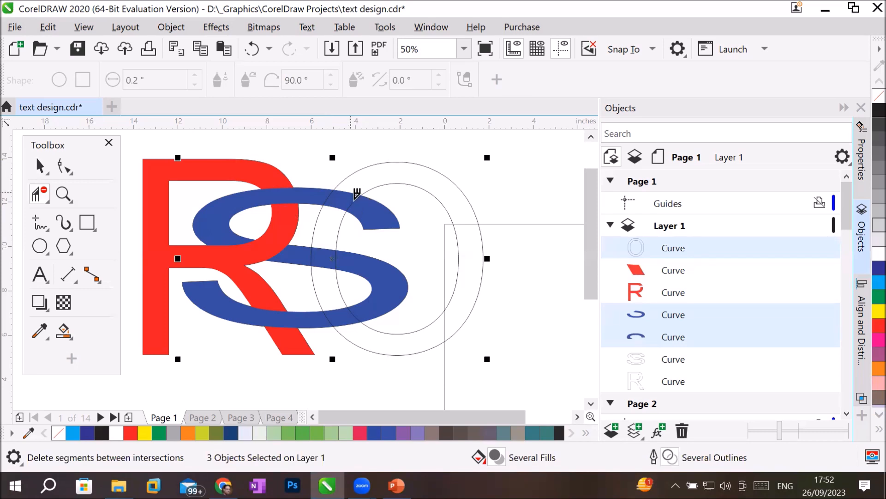
pyautogui.click(41, 164)
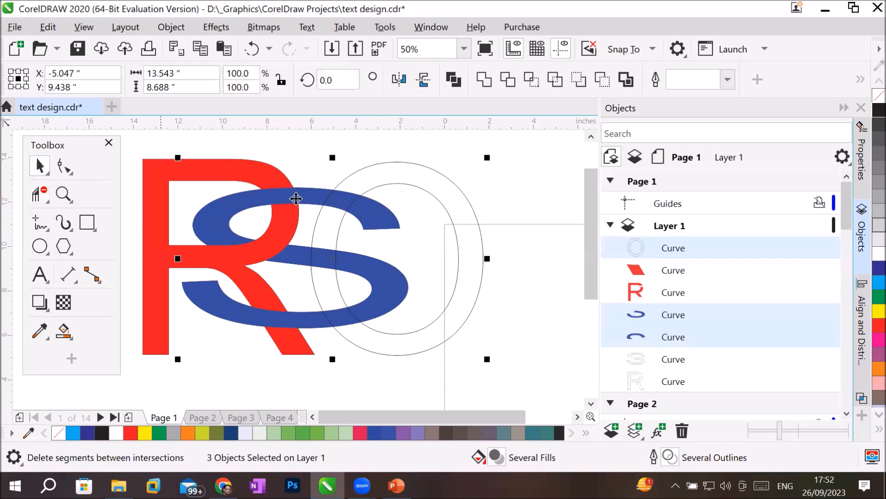
# Step: Remove the fill from the upper and lower blue S pieces
pyautogui.click(386, 197)
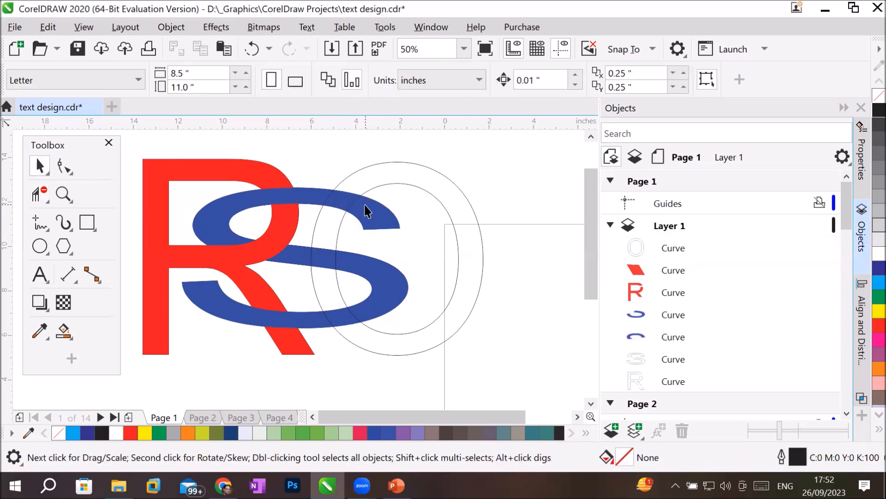
pyautogui.click(366, 204)
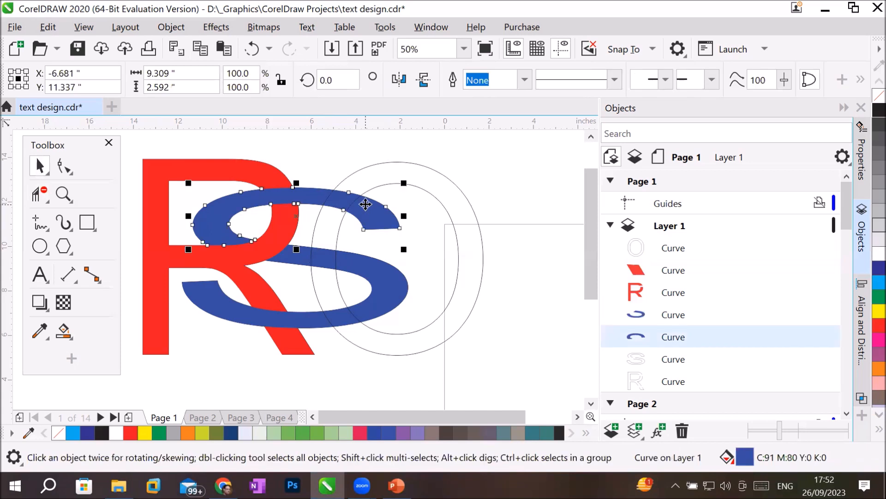
pyautogui.click(870, 103)
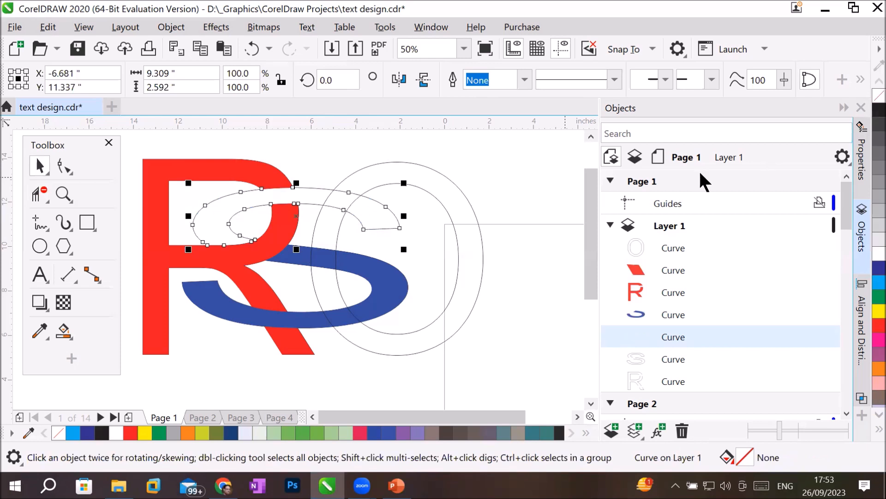
pyautogui.click(400, 300)
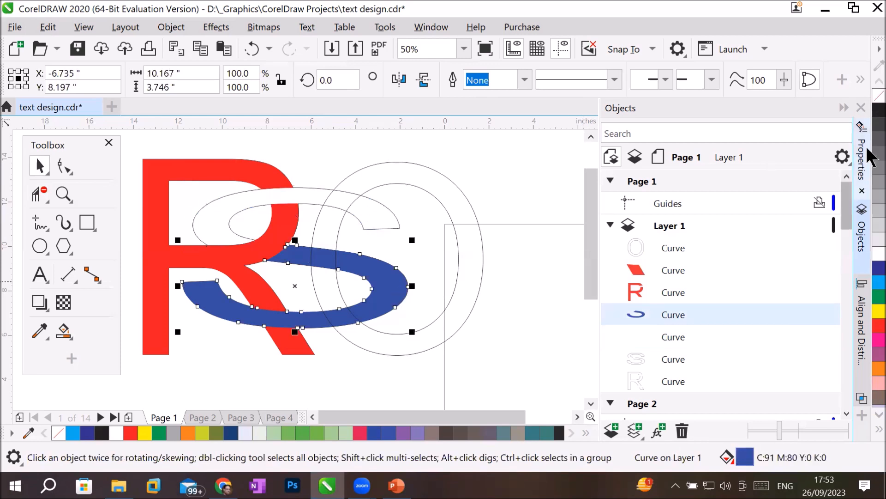
pyautogui.click(869, 98)
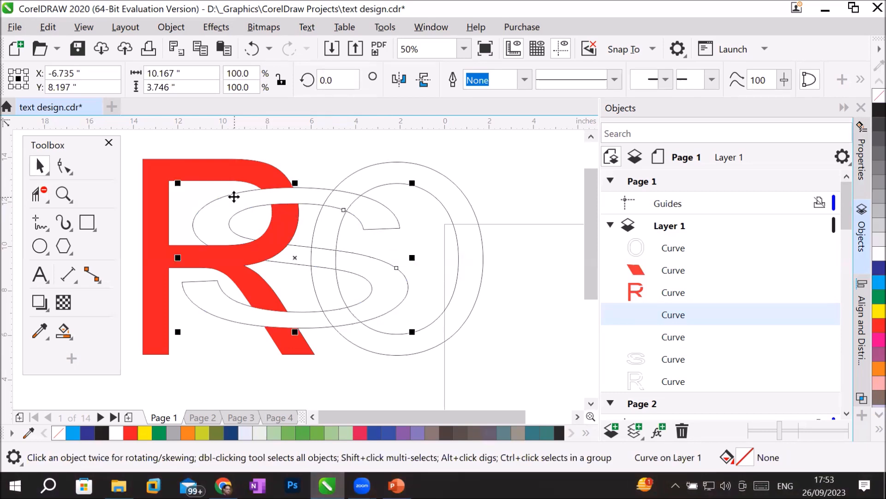
# Step: Select both S pieces and the O, and virtually delete overlapping segments so the O passes under the S's outer bands and over its middle
pyautogui.keyDown('shift'); pyautogui.click(234, 196); pyautogui.keyUp('shift')
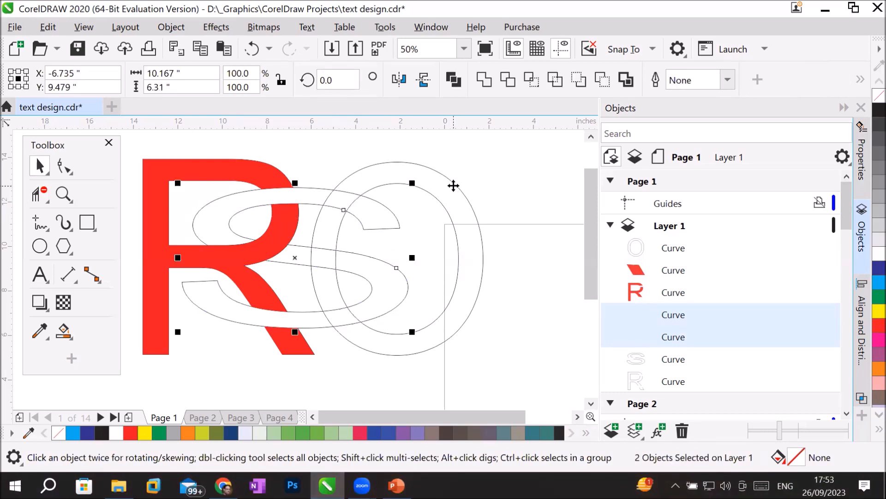
pyautogui.keyDown('shift'); pyautogui.click(453, 186); pyautogui.keyUp('shift')
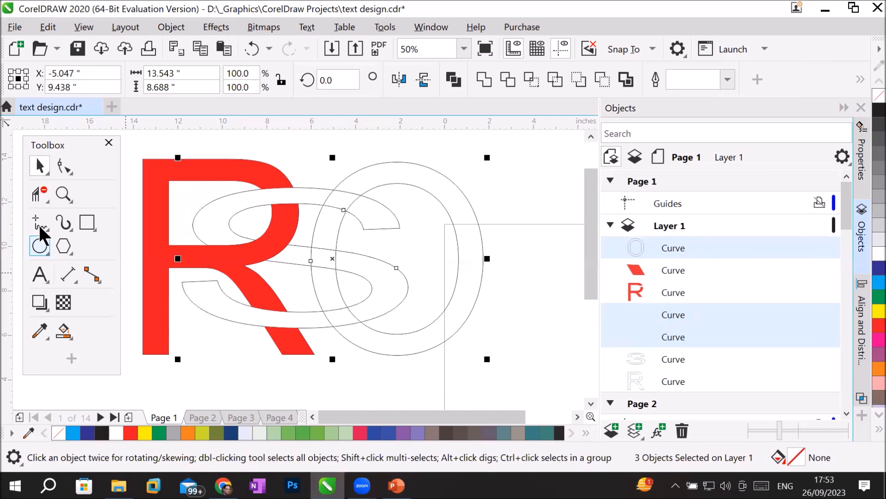
pyautogui.click(41, 194)
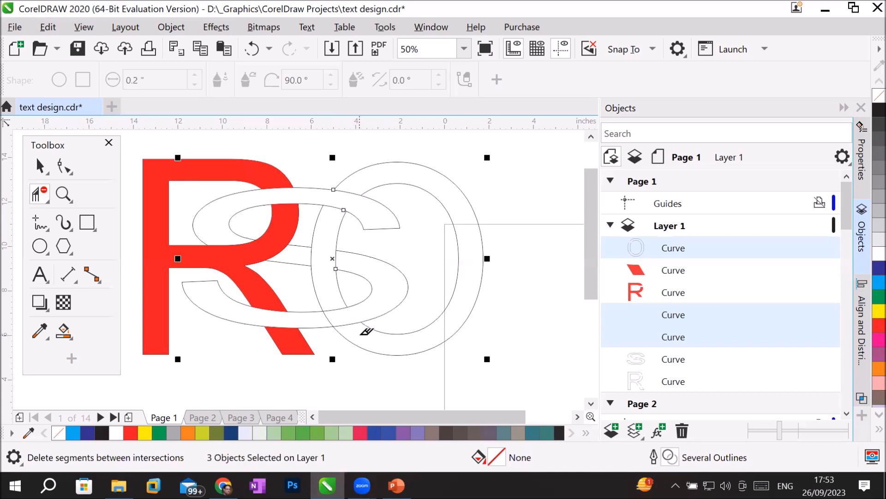
pyautogui.click(330, 313)
# Step: Set the Smart Fill colour to dark green with CMYK values C 66, M 0, Y 100, K 33
pyautogui.click(64, 328)
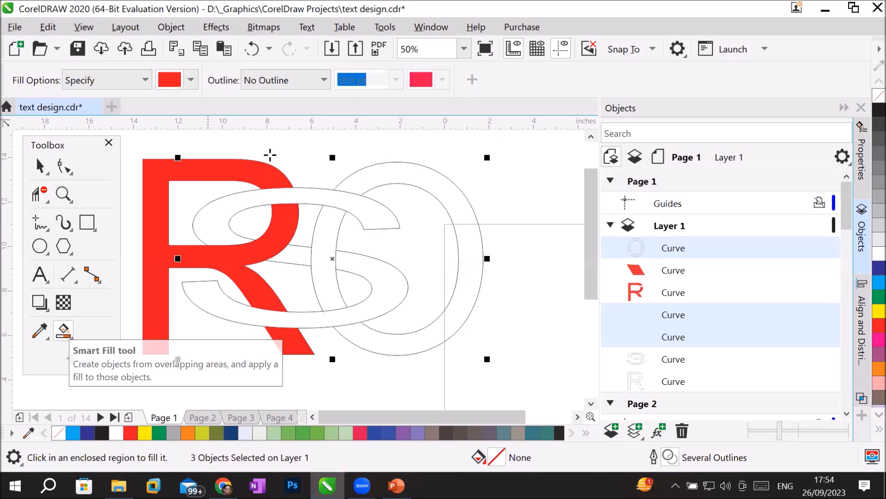
pyautogui.click(191, 81)
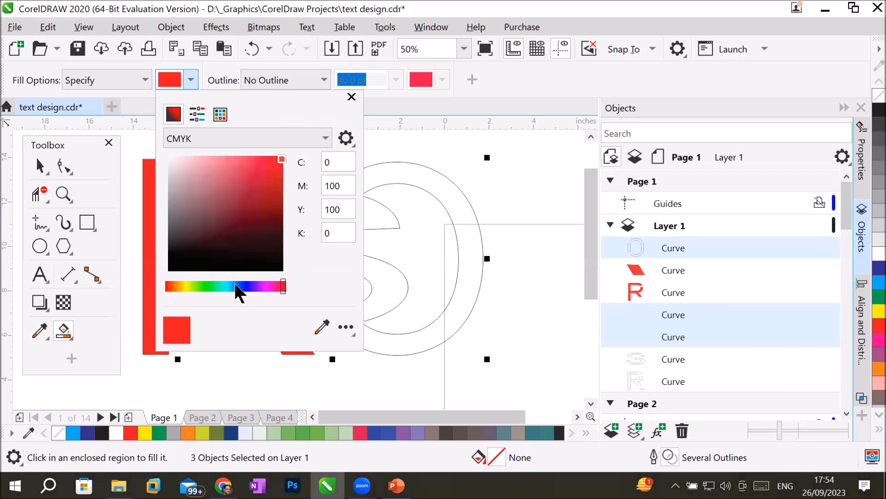
pyautogui.click(212, 287)
pyautogui.moveTo(210, 286); pyautogui.dragTo(203, 286)
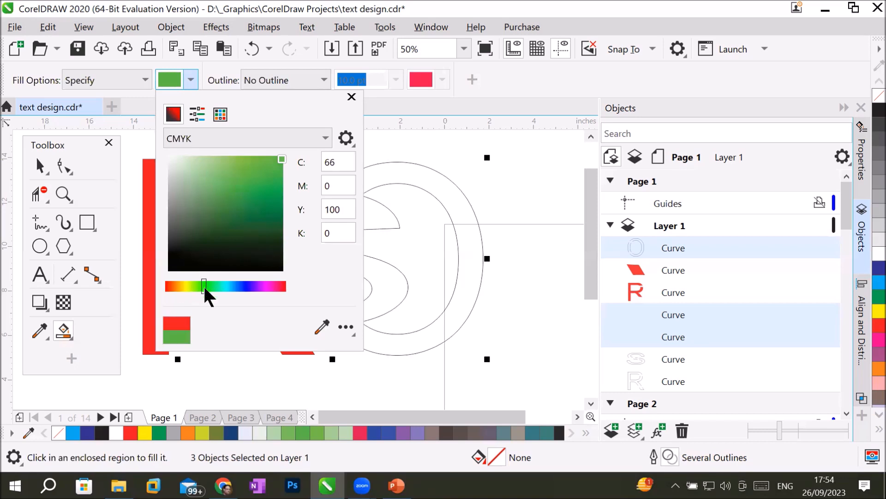
pyautogui.click(201, 113)
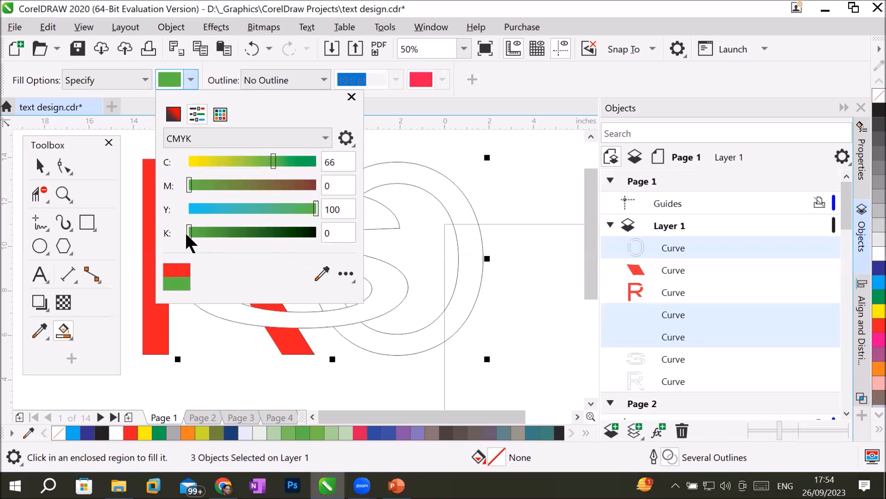
pyautogui.moveTo(191, 231); pyautogui.dragTo(225, 228)
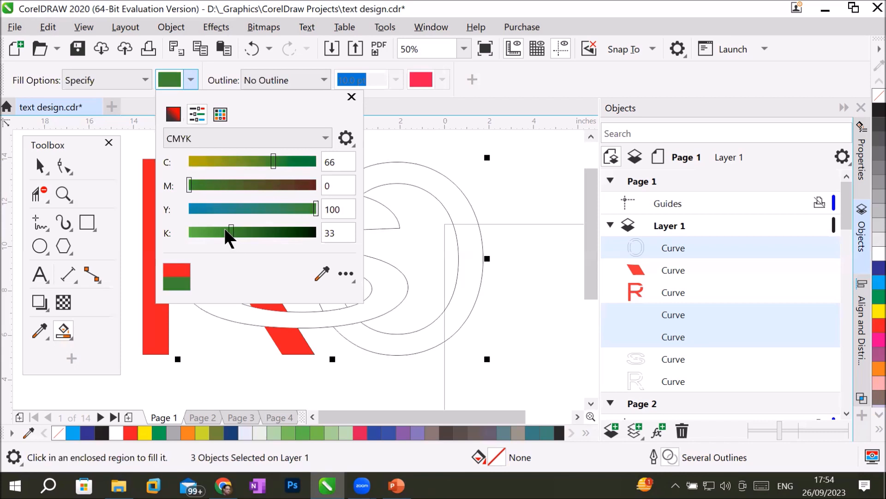
pyautogui.click(64, 325)
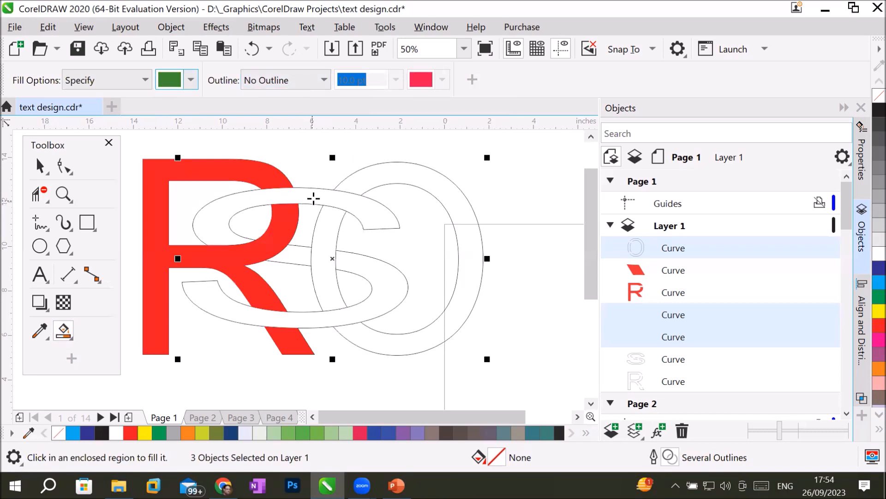
# Step: Smart-fill the upper S band, the small middle fragment beside the R and the lower S curve with dark green, undoing any spill over the R
pyautogui.click(314, 198)
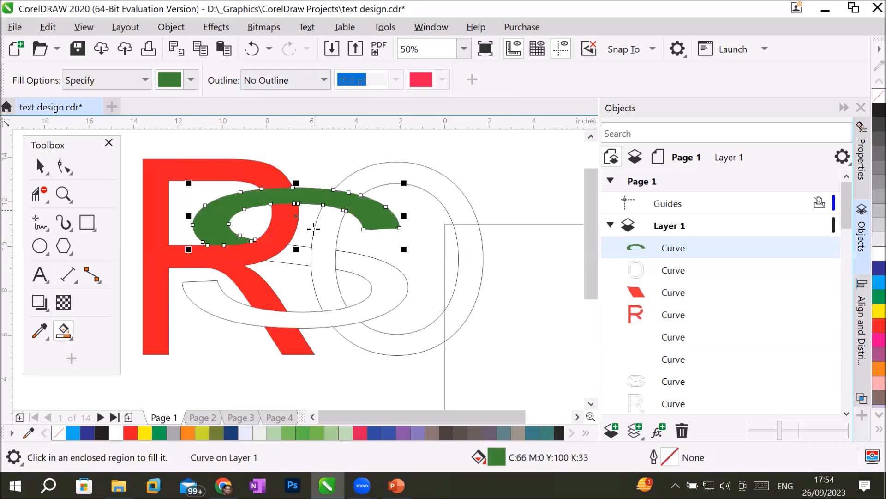
pyautogui.click(298, 257)
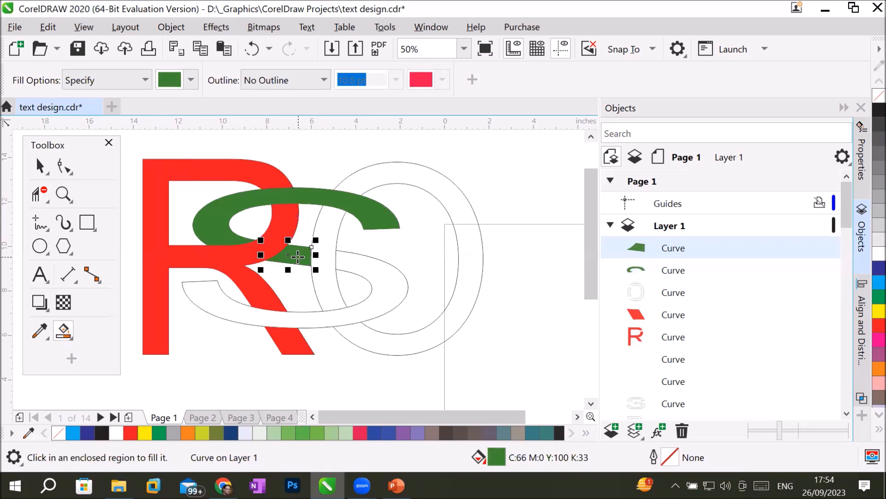
pyautogui.click(364, 262)
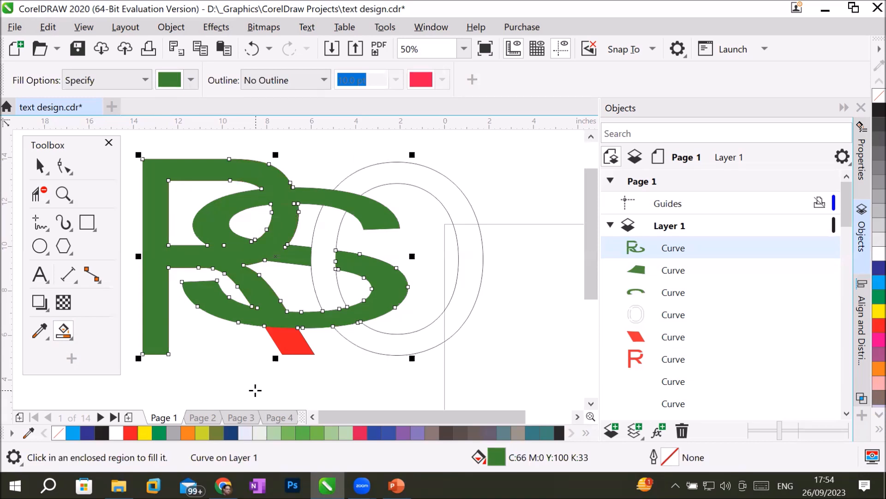
pyautogui.hotkey('ctrl', 'z')
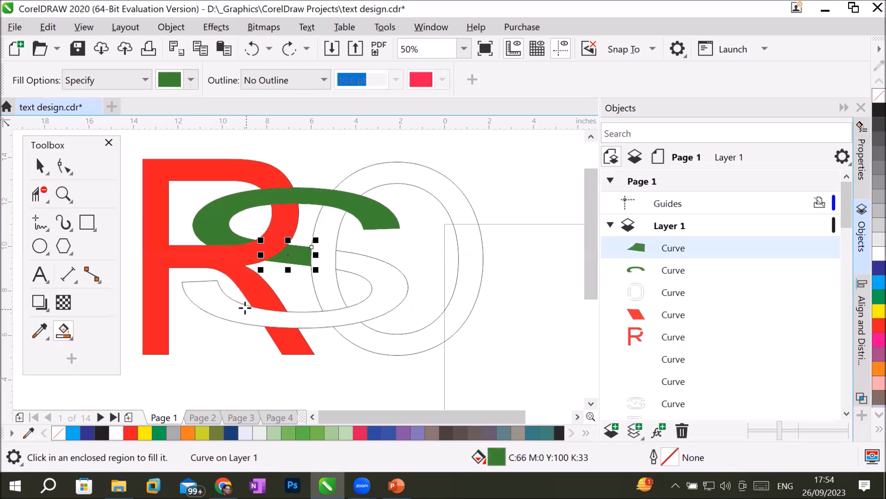
pyautogui.click(222, 310)
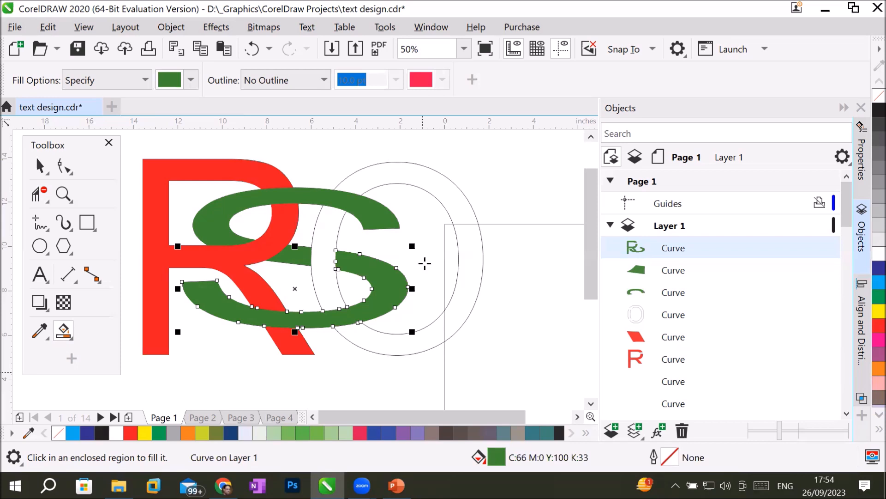
# Step: Set the Smart Fill colour to near-black C 75, M 63, Y 70, K 87 and fill both visible parts of the O
pyautogui.click(192, 81)
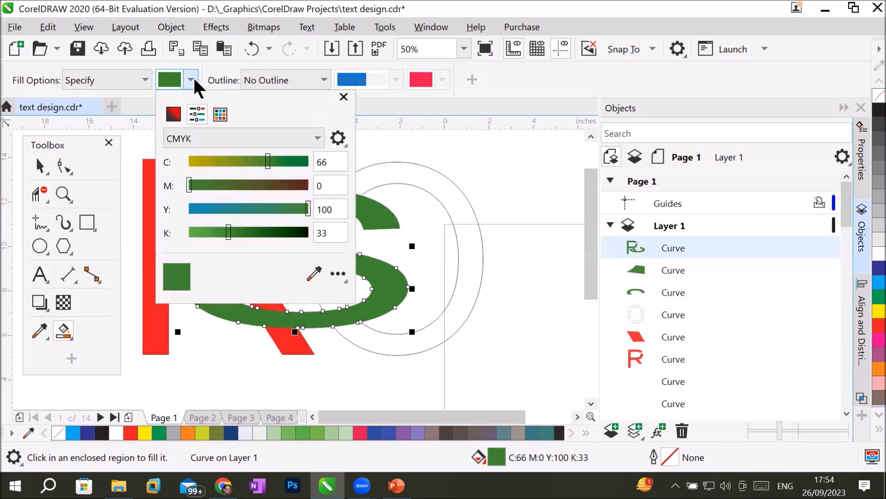
pyautogui.click(174, 114)
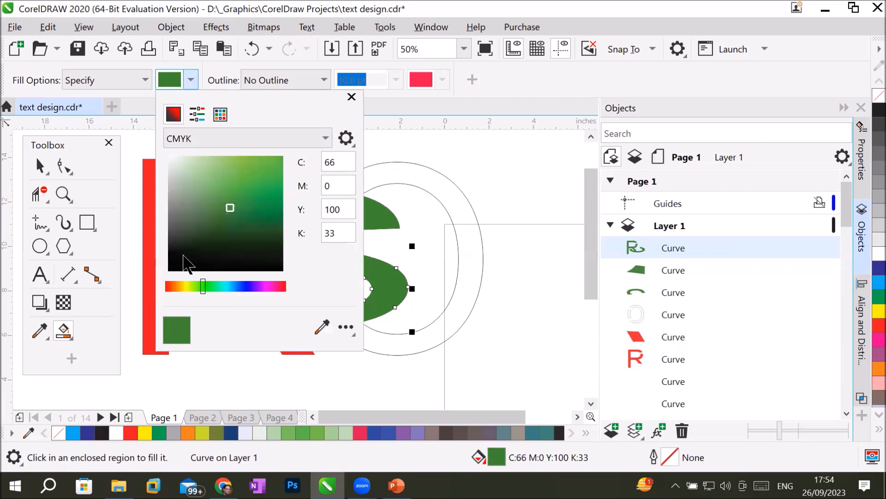
pyautogui.click(183, 255)
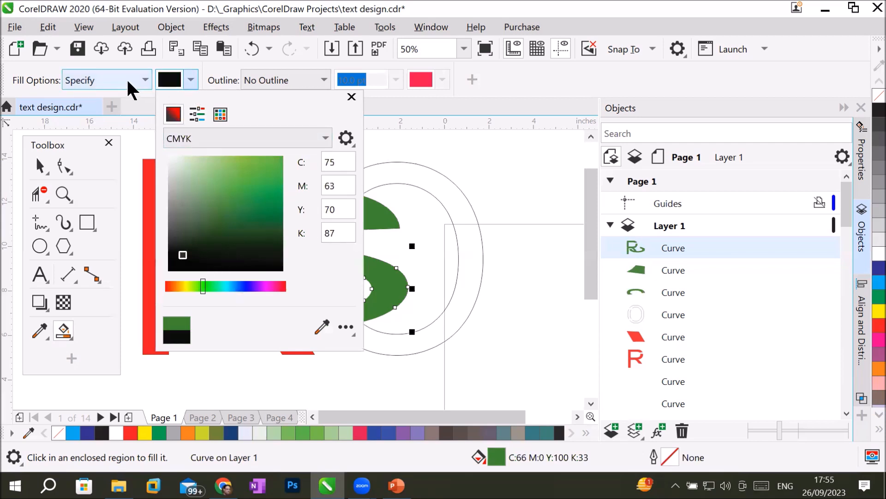
pyautogui.click(64, 331)
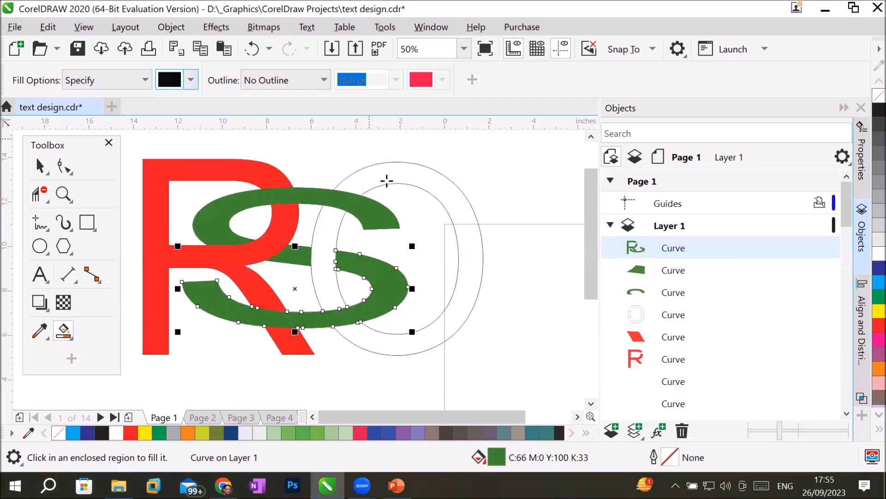
pyautogui.click(403, 171)
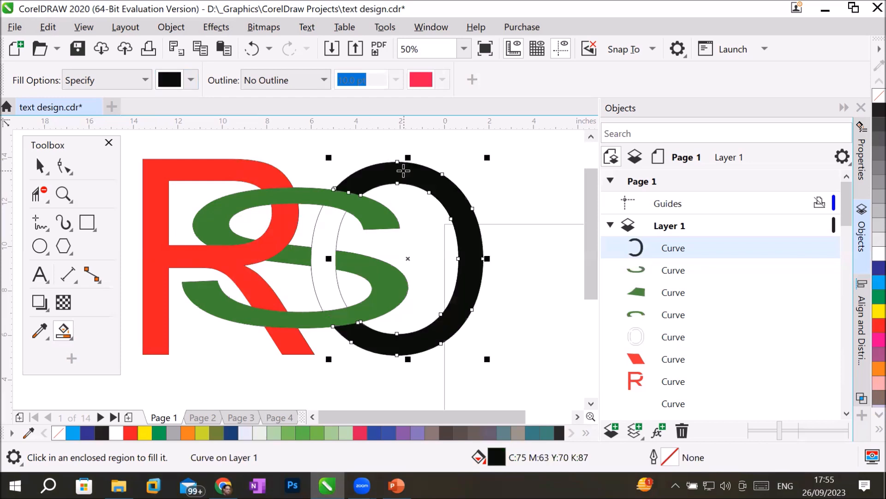
pyautogui.click(321, 237)
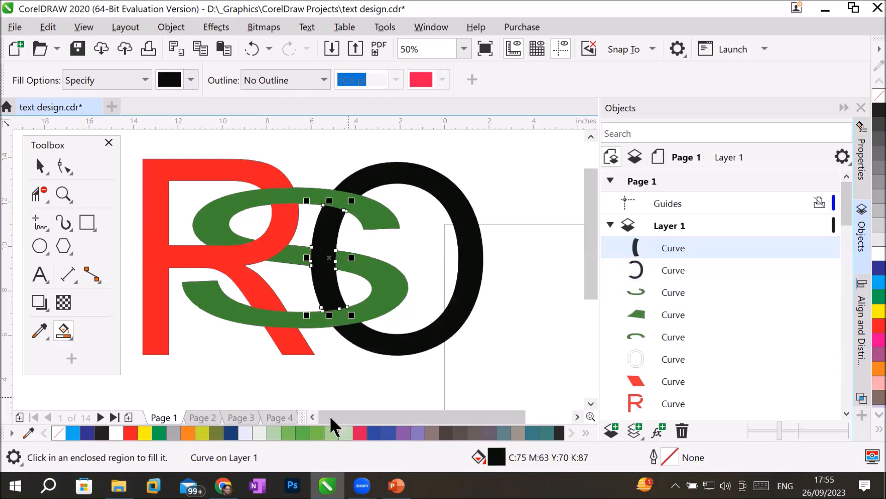
# Step: Leave Smart Fill and deselect the black O piece
pyautogui.click(39, 166)
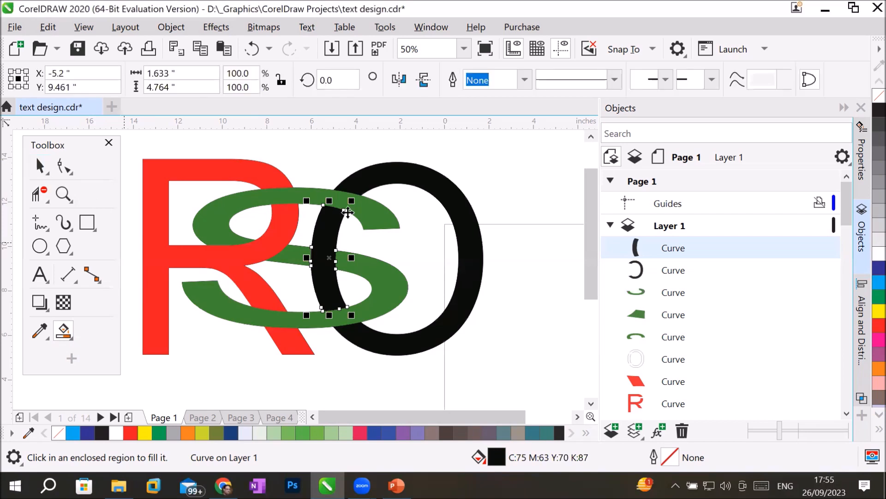
pyautogui.click(503, 180)
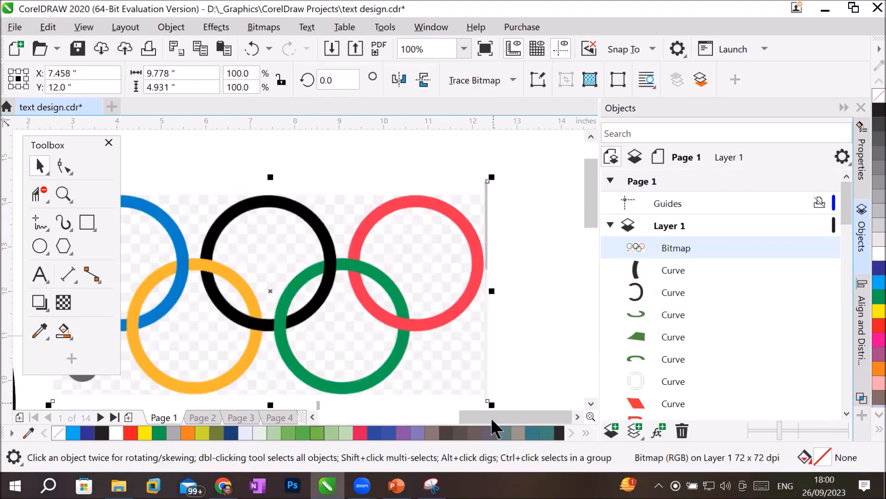
# Step: Draw a circle about 2.19 inches across above the Olympic rings image and set its outline width to 36 pt
pyautogui.moveTo(492, 417); pyautogui.dragTo(468, 413)
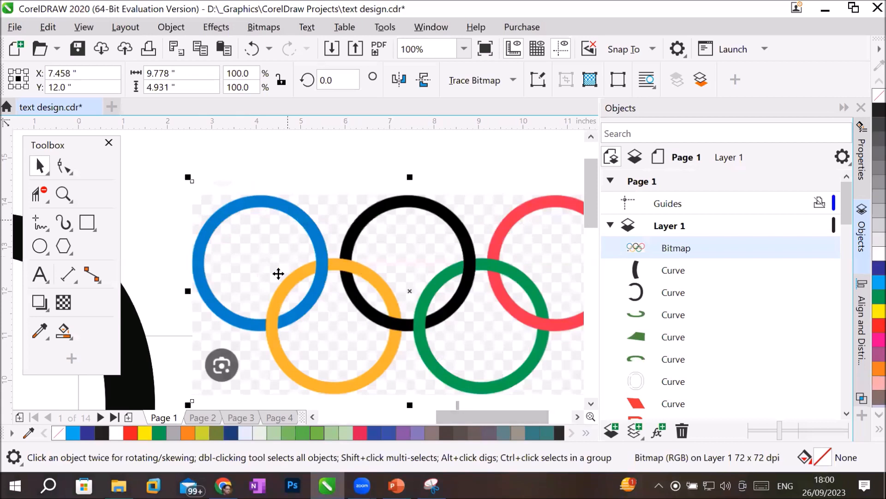
pyautogui.click(574, 414)
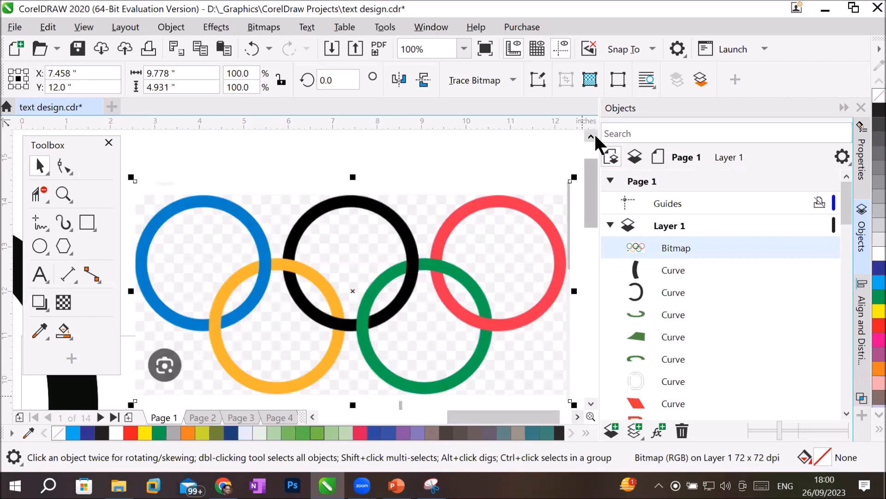
pyautogui.click(591, 137)
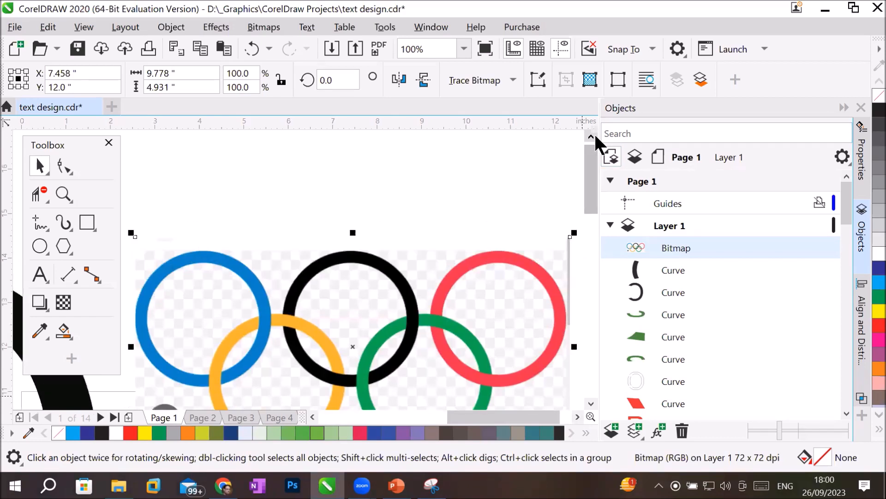
pyautogui.click(40, 246)
pyautogui.moveTo(233, 146); pyautogui.dragTo(331, 226)
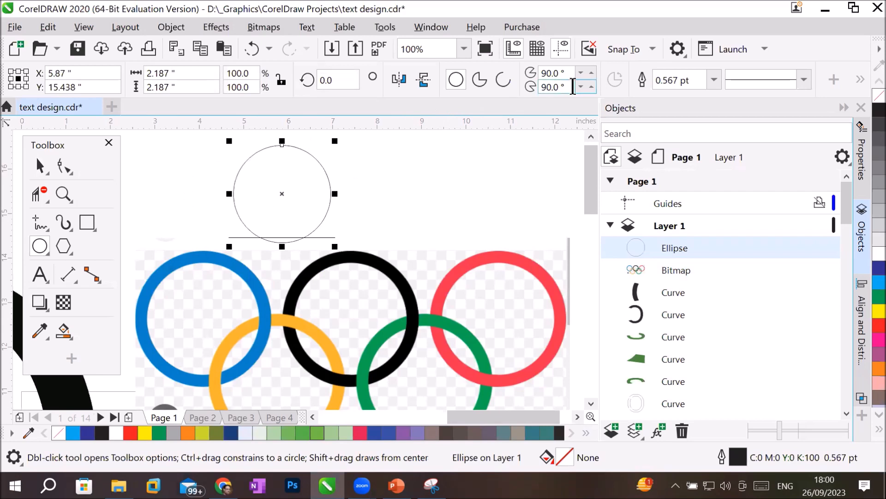
pyautogui.click(714, 81)
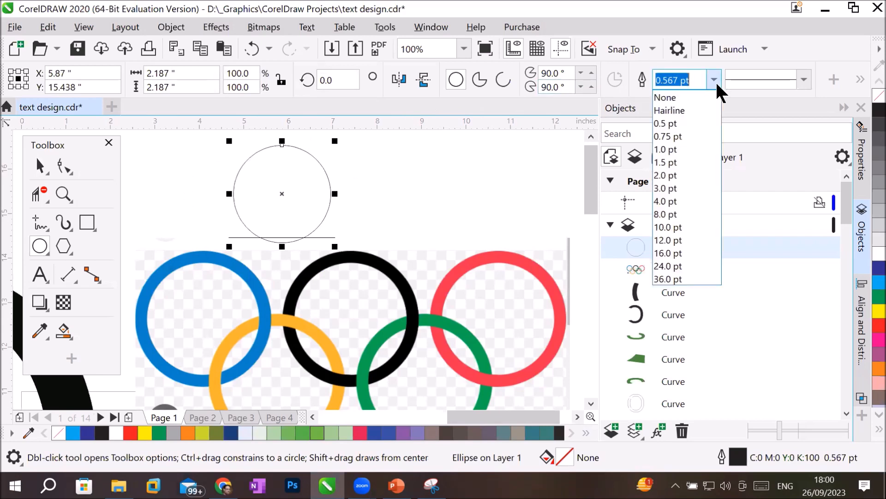
pyautogui.click(687, 278)
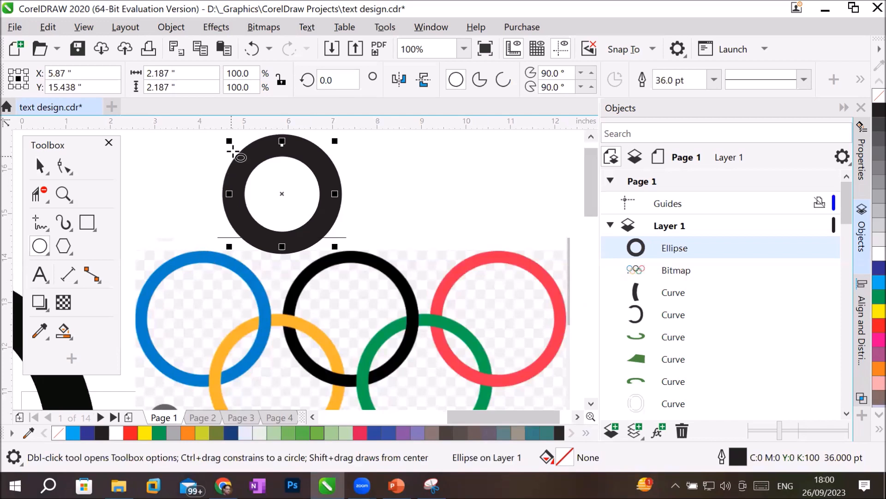
# Step: Sample the blue from the image's blue ring with the Color Eyedropper and apply it to the circle's outline
pyautogui.click(40, 329)
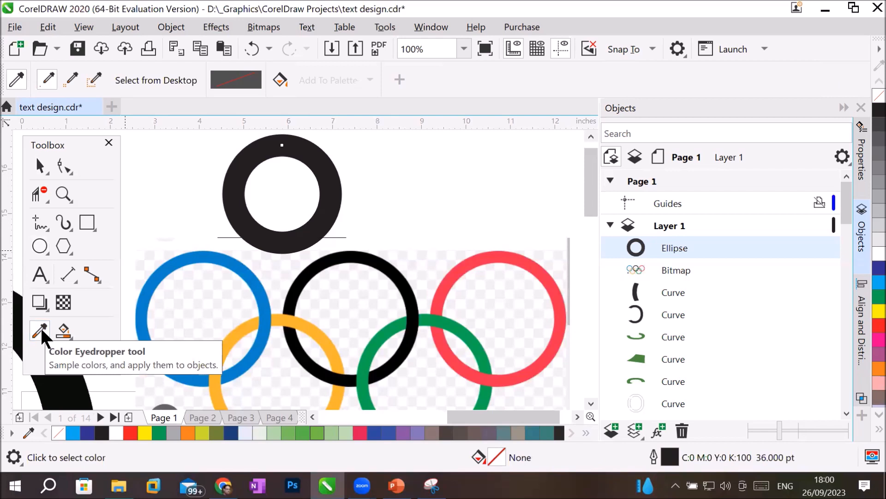
pyautogui.click(49, 78)
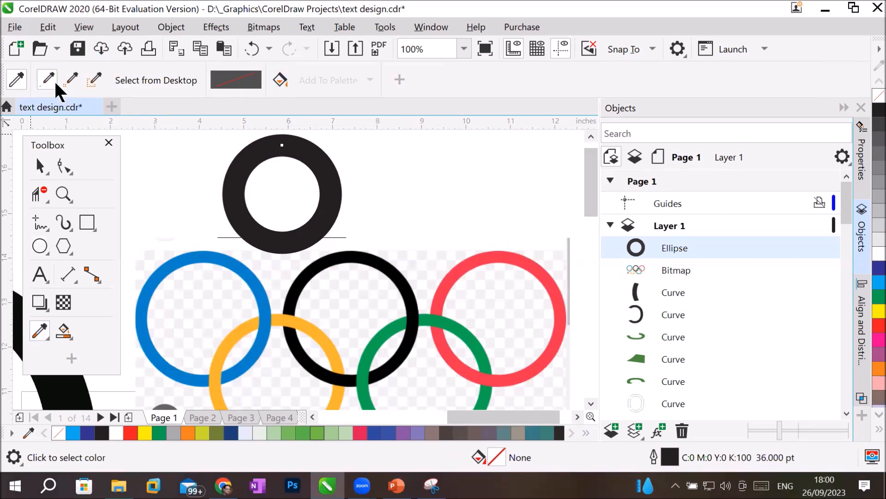
pyautogui.click(189, 257)
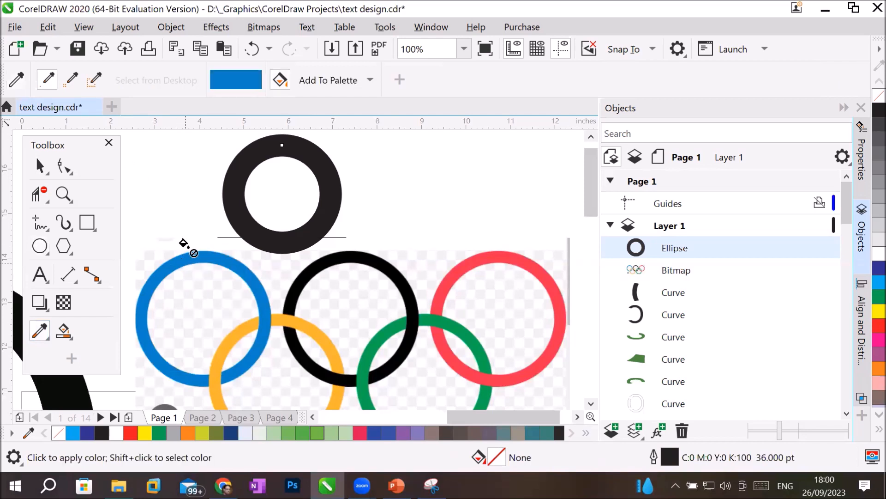
pyautogui.click(268, 150)
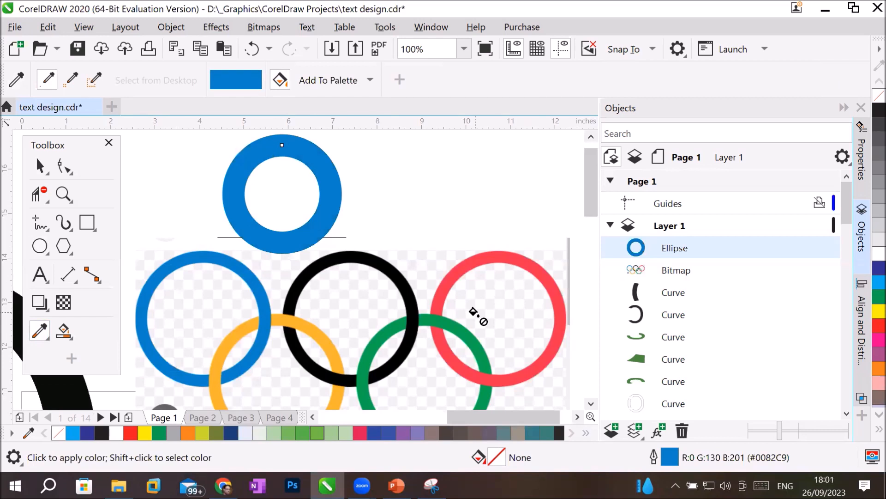
# Step: Sample the yellow from the image's yellow ring and apply it to the circle's outline
pyautogui.scroll(2, 287, 356)
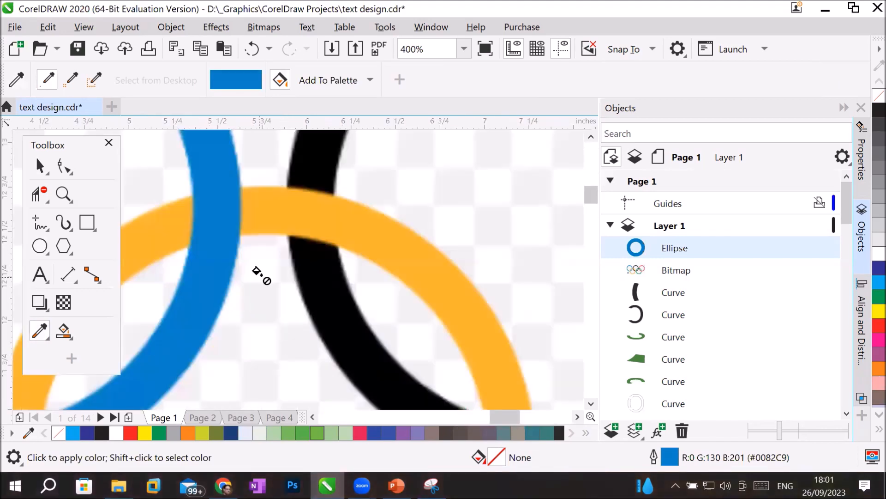
pyautogui.scroll(-1, 275, 224)
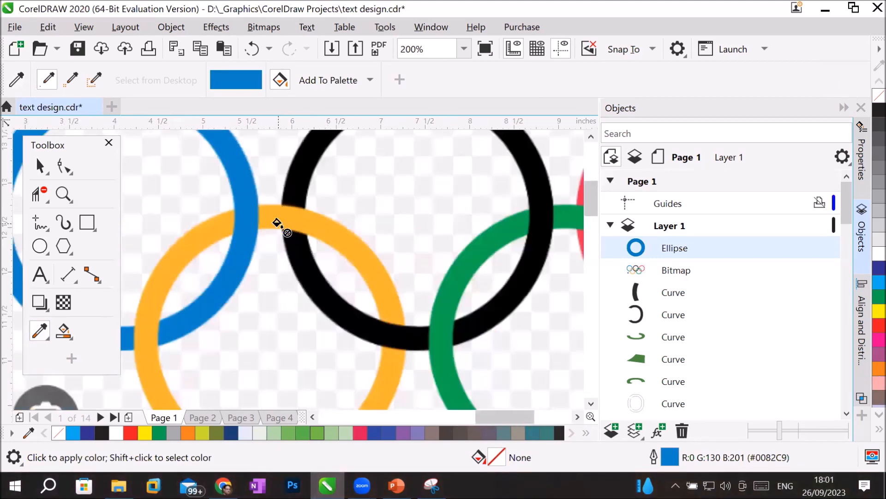
pyautogui.scroll(-2, 277, 224)
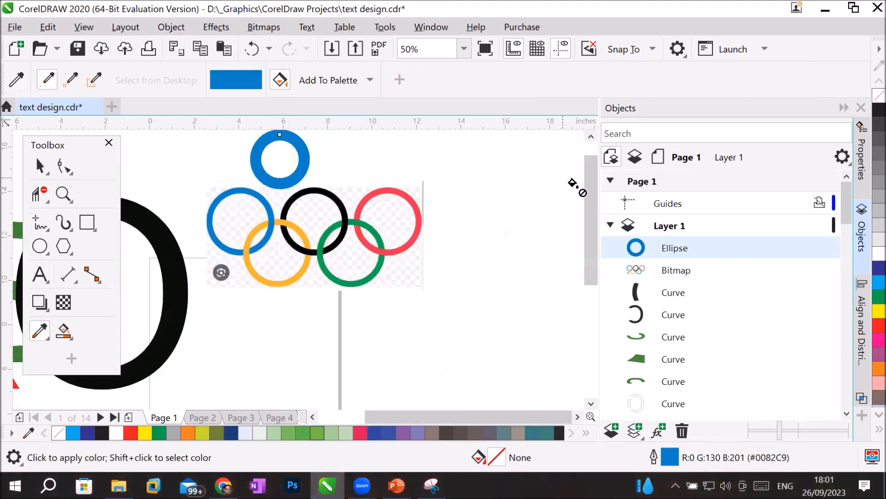
pyautogui.moveTo(592, 194); pyautogui.dragTo(594, 180)
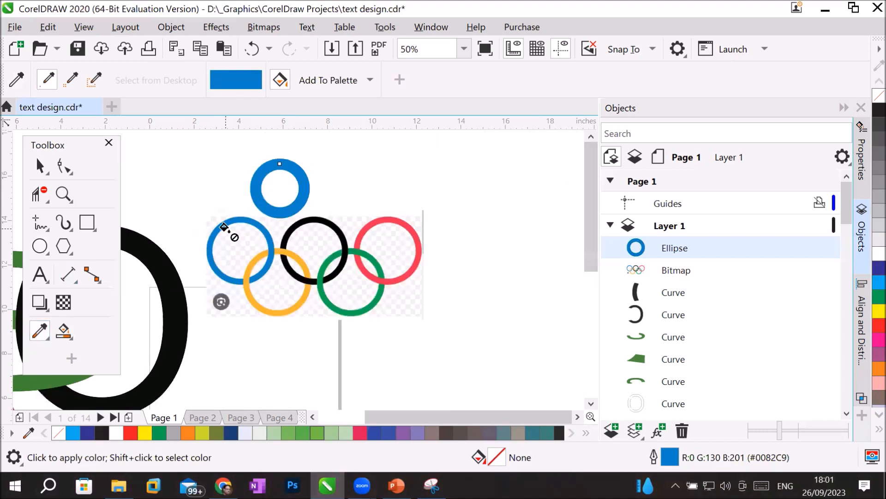
pyautogui.click(48, 80)
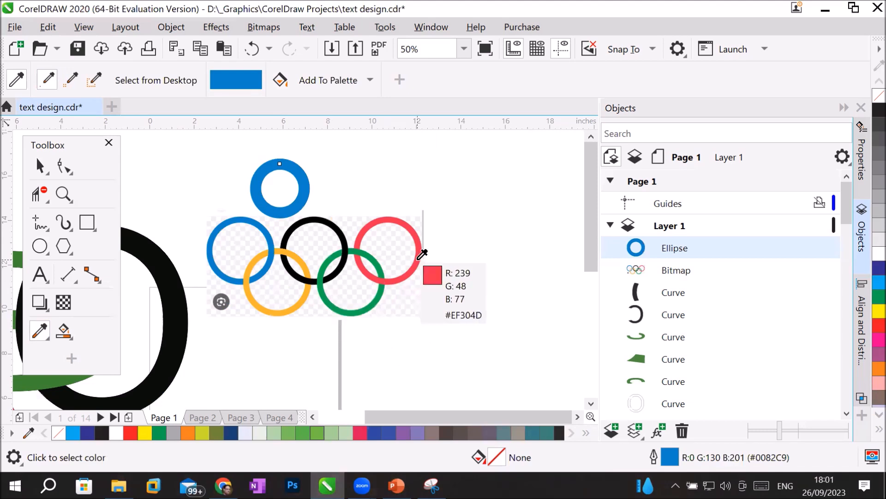
pyautogui.click(298, 304)
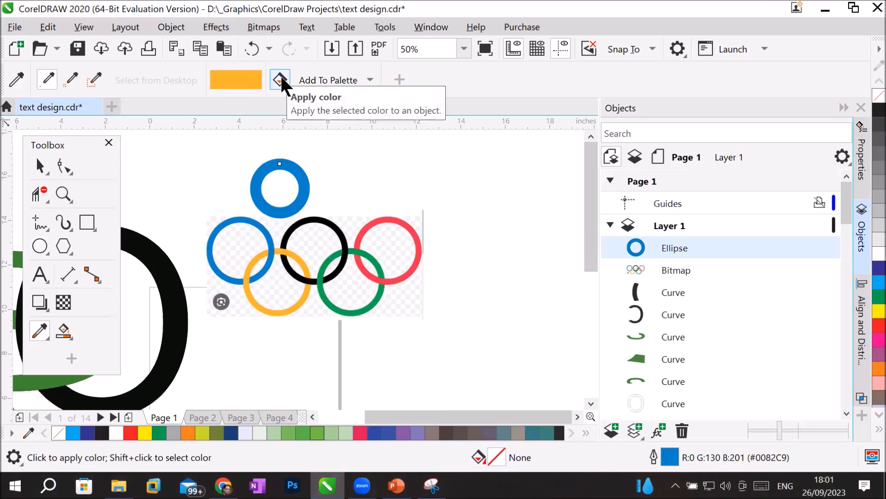
pyautogui.scroll(2, 271, 168)
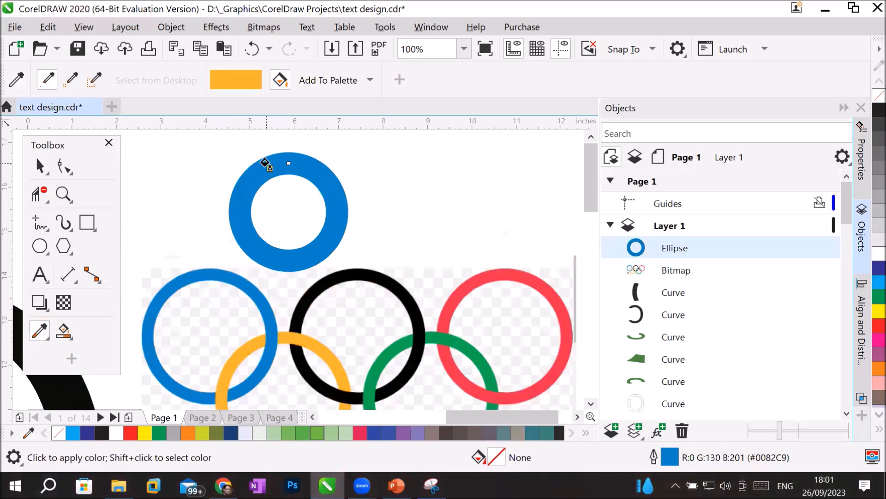
pyautogui.click(268, 167)
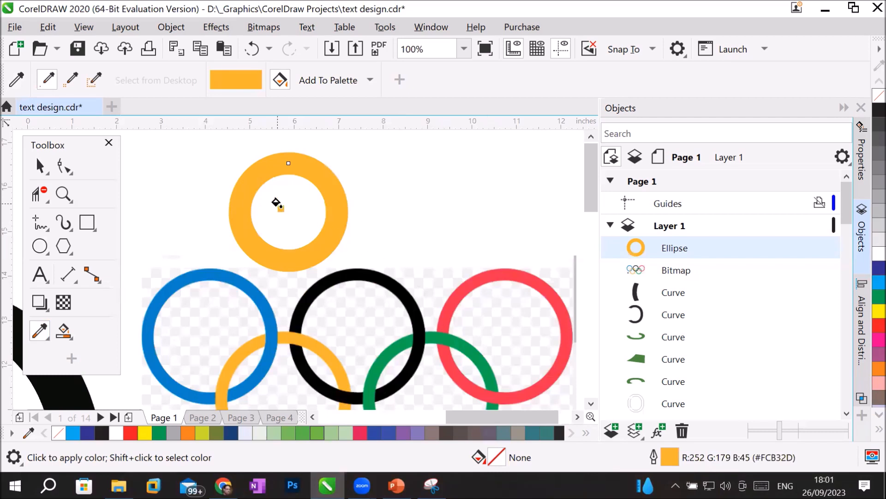
# Step: Try filling the circle's interior with the sampled yellow, and undo both the interior fill and the yellow outline
pyautogui.click(294, 260)
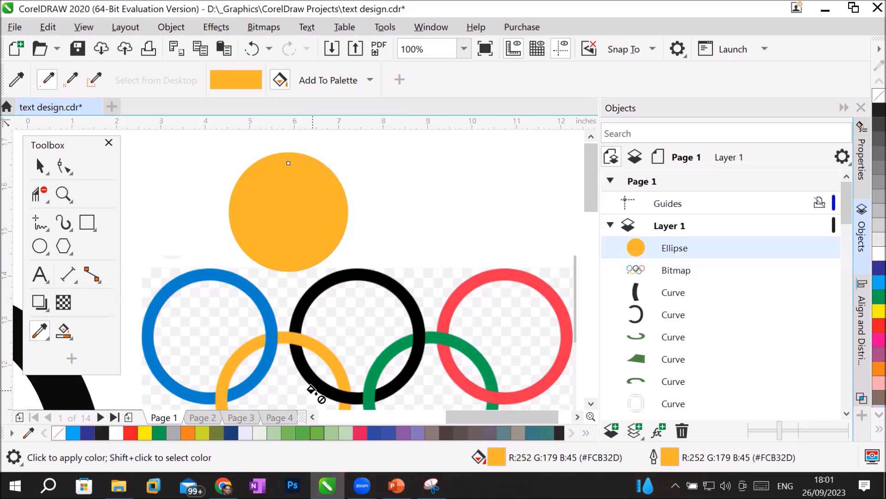
pyautogui.hotkey('ctrl', 'z')
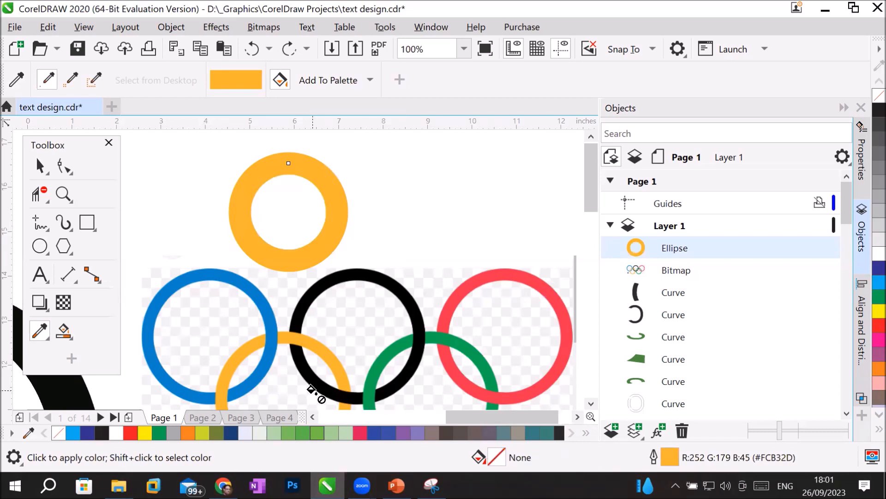
pyautogui.hotkey('ctrl', 'z')
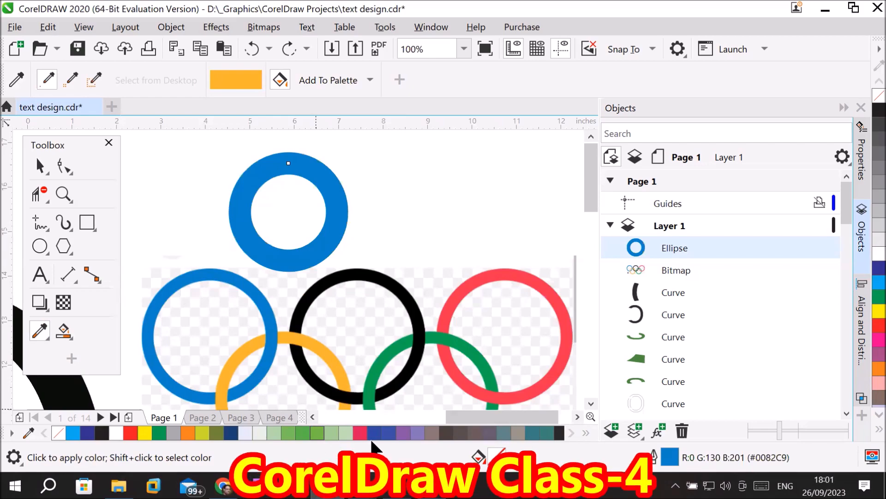
# Step: Delete the Olympic rings reference image and select the blue circle
pyautogui.scroll(-3, 447, 336)
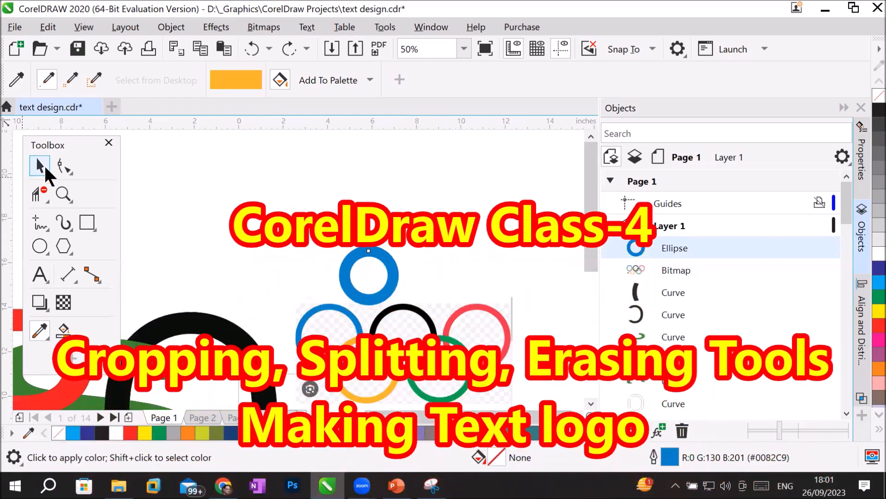
pyautogui.click(41, 165)
pyautogui.moveTo(434, 353); pyautogui.dragTo(467, 221)
pyautogui.press('Delete')
pyautogui.click(368, 252)
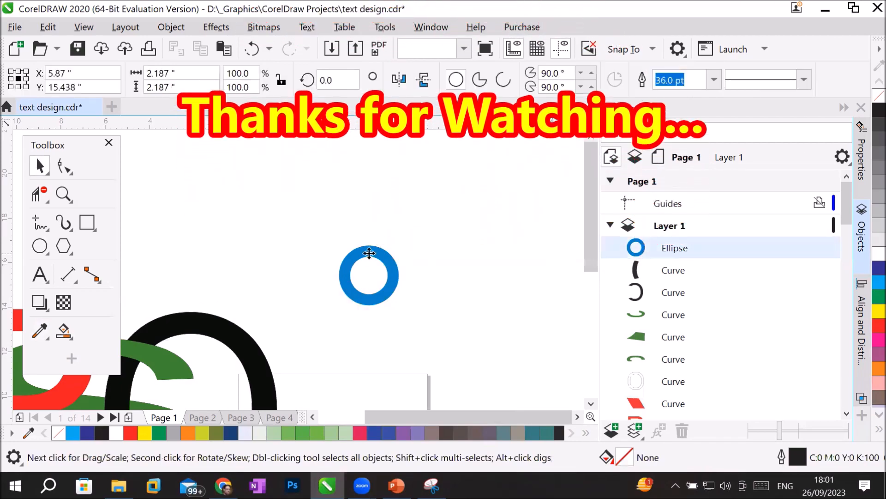